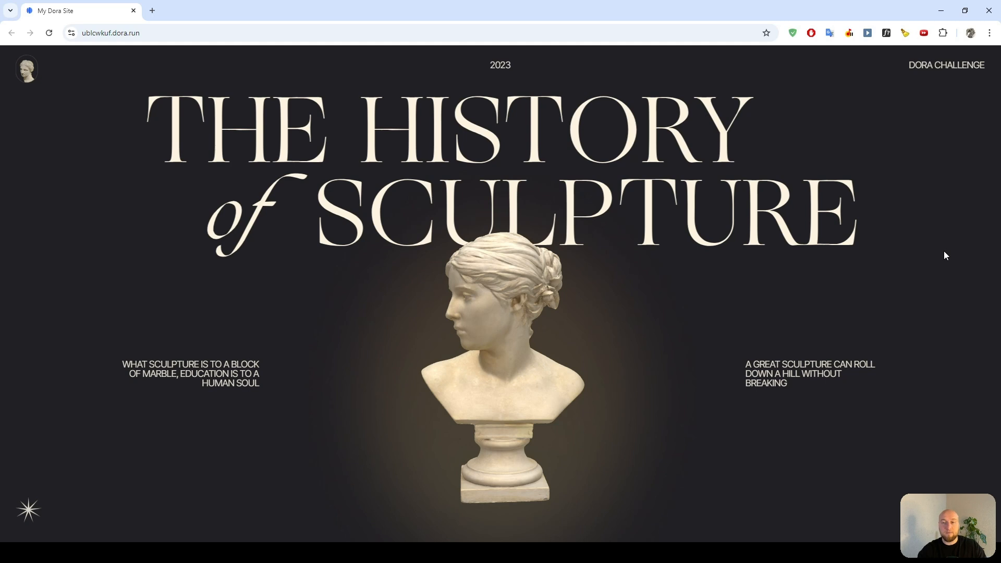
Examine the hero, facts and types sections of the reference sculpture landing page in the browser.
{"action": "scroll", "coordinate": [945, 256], "scroll_direction": "down", "scroll_amount": 3}
{"action": "scroll", "coordinate": [945, 255], "scroll_direction": "down", "scroll_amount": 5}
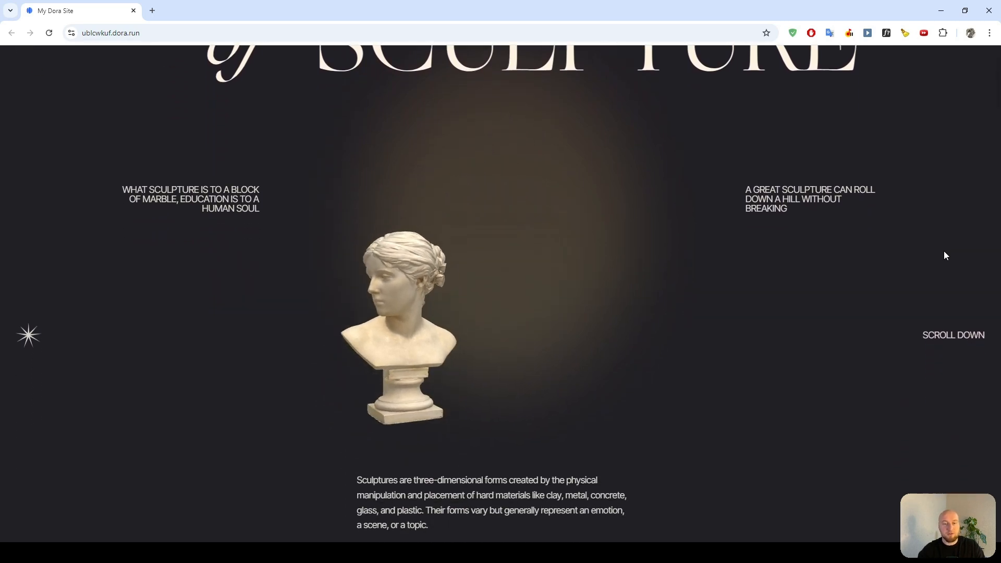
{"action": "scroll", "coordinate": [945, 256], "scroll_direction": "down", "scroll_amount": 1}
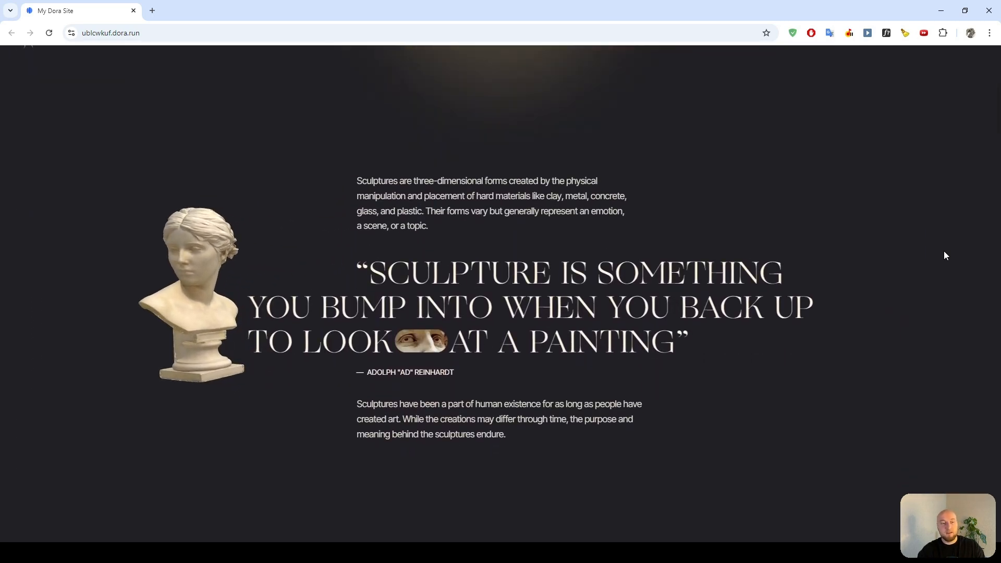
{"action": "scroll", "coordinate": [945, 256], "scroll_direction": "down", "scroll_amount": 3}
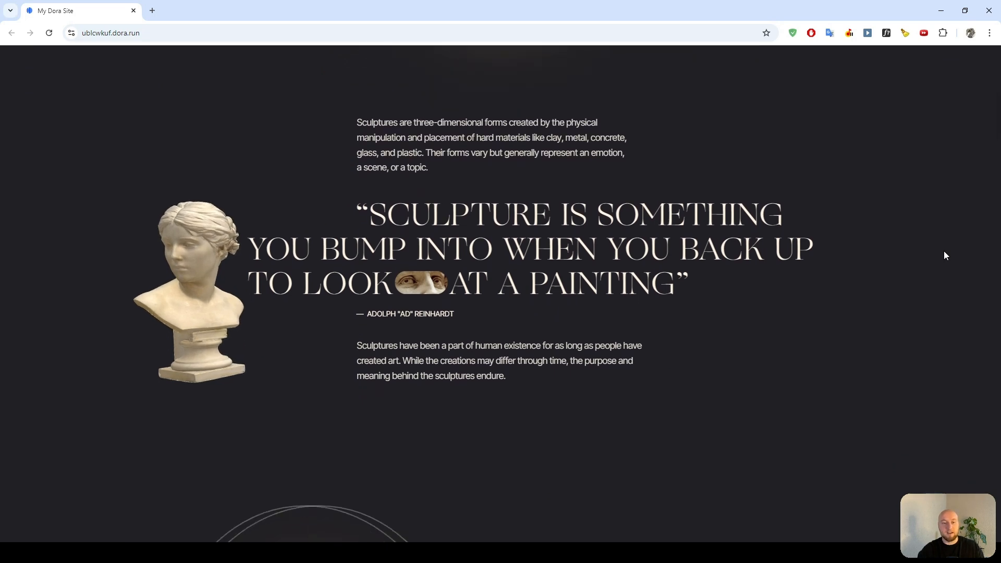
{"action": "scroll", "coordinate": [944, 252], "scroll_direction": "down", "scroll_amount": 5}
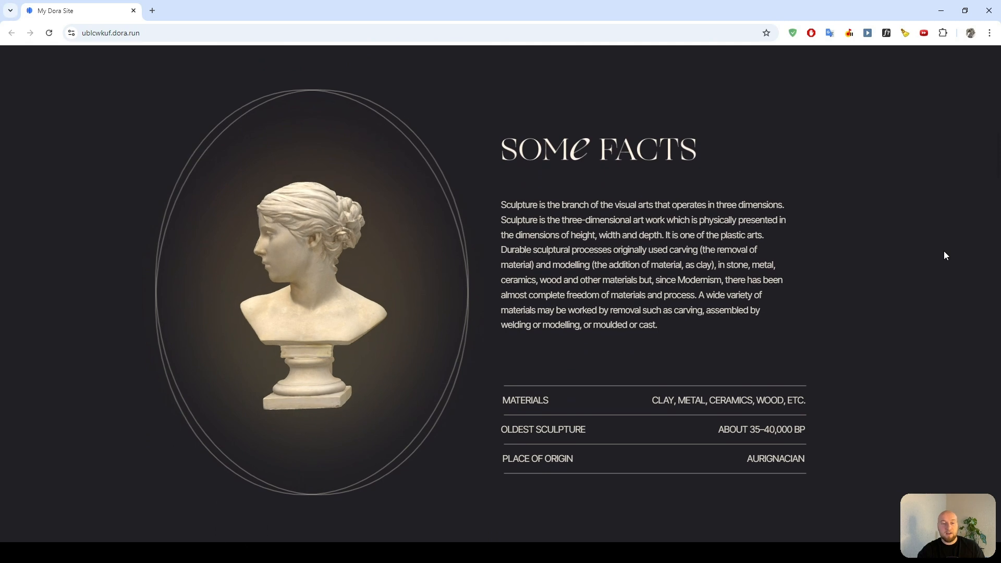
{"action": "scroll", "coordinate": [945, 256], "scroll_direction": "down", "scroll_amount": 2}
{"action": "scroll", "coordinate": [945, 256], "scroll_direction": "down", "scroll_amount": 6}
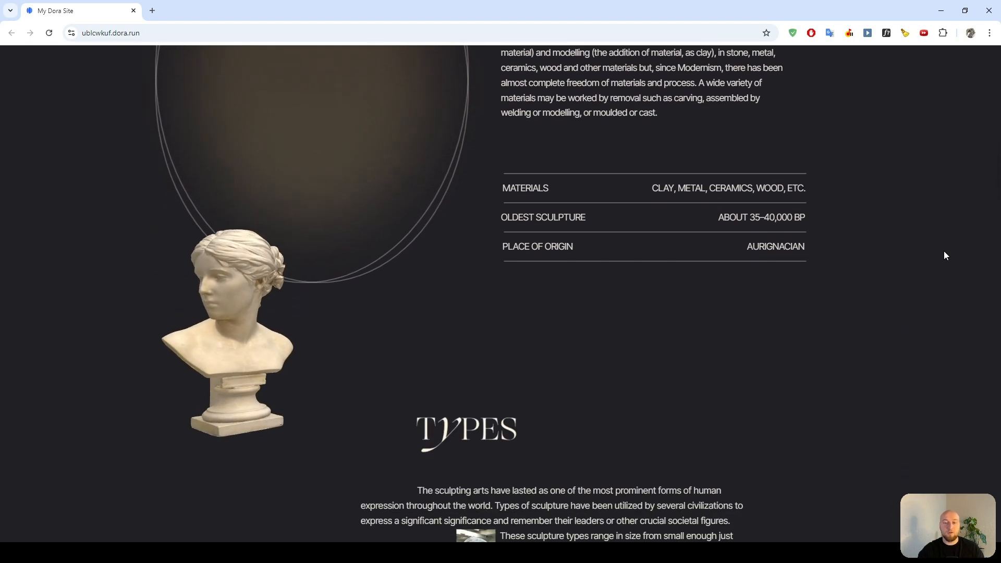
{"action": "scroll", "coordinate": [945, 256], "scroll_direction": "down", "scroll_amount": 2}
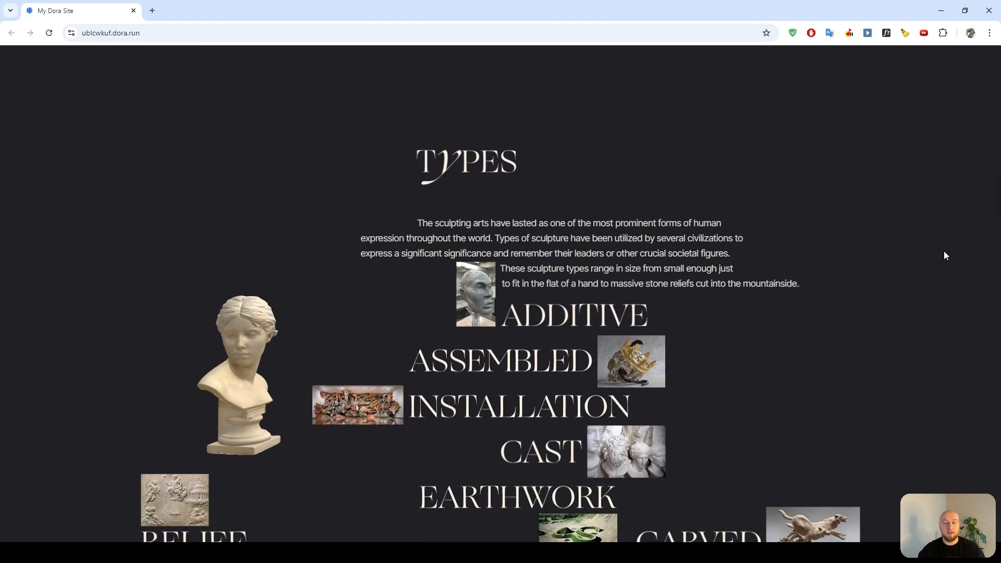
{"action": "scroll", "coordinate": [945, 256], "scroll_direction": "down", "scroll_amount": 2}
{"action": "scroll", "coordinate": [945, 255], "scroll_direction": "down", "scroll_amount": 4}
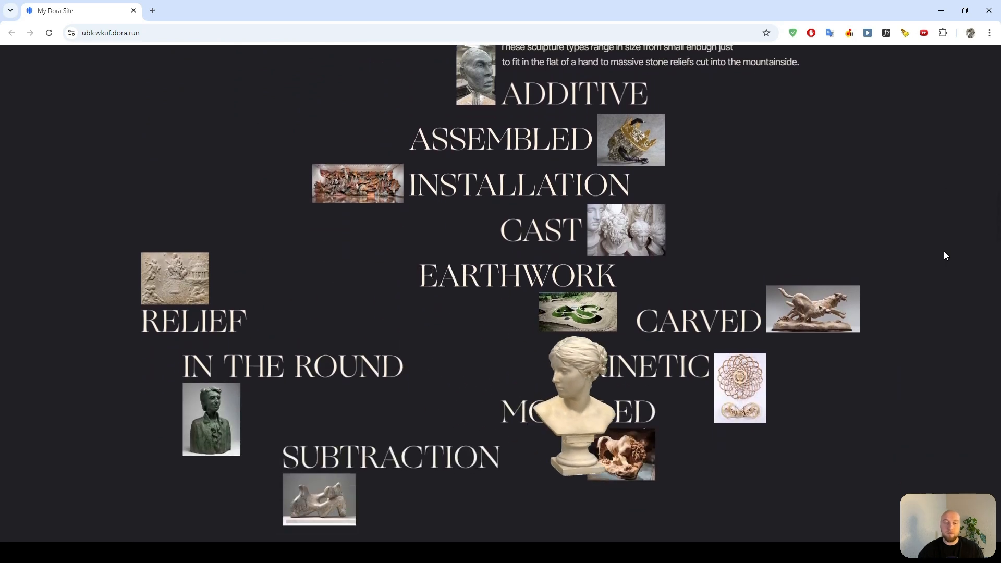
{"action": "scroll", "coordinate": [945, 256], "scroll_direction": "down", "scroll_amount": 2}
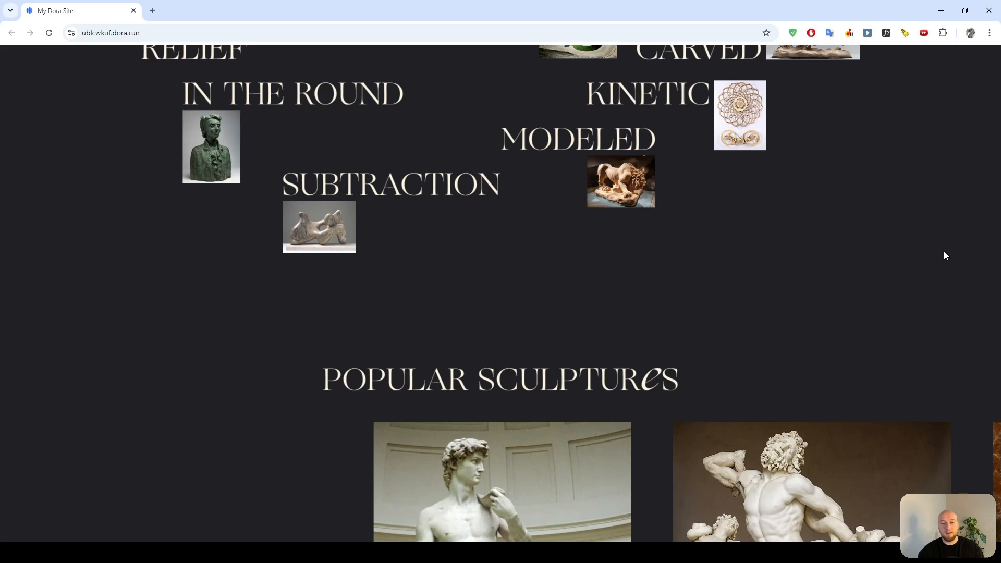
Examine the popular sculptures carousel and the sculptors list further down the reference page.
{"action": "scroll", "coordinate": [945, 252], "scroll_direction": "down", "scroll_amount": 2}
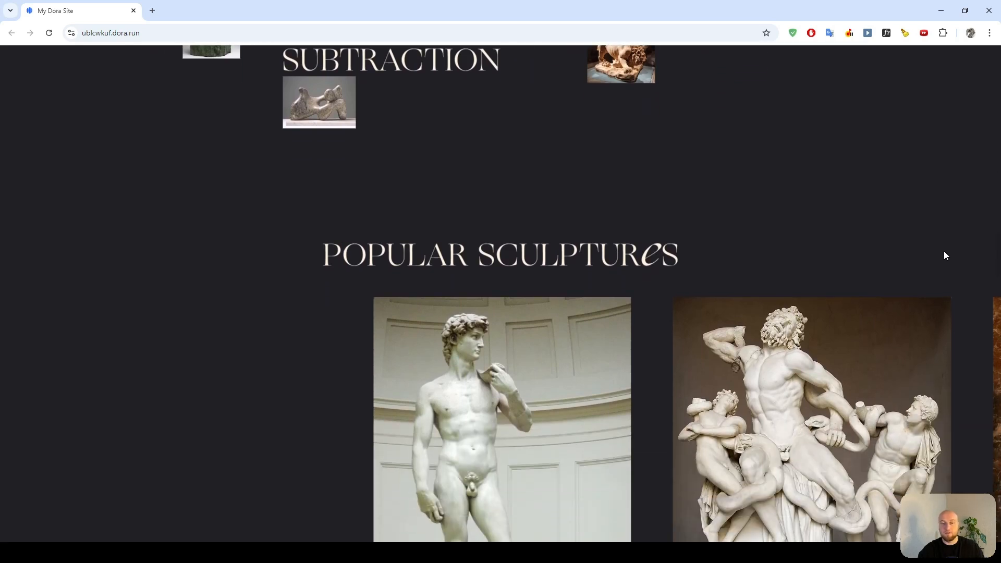
{"action": "scroll", "coordinate": [944, 251], "scroll_direction": "down", "scroll_amount": 5}
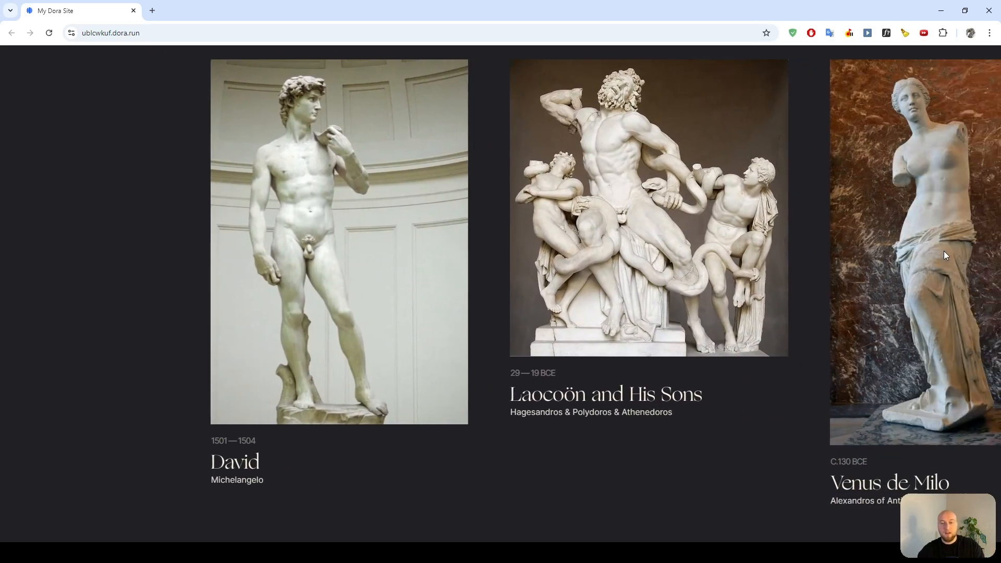
{"action": "scroll", "coordinate": [944, 251], "scroll_direction": "down", "scroll_amount": 3}
{"action": "scroll", "coordinate": [944, 252], "scroll_direction": "down", "scroll_amount": 5}
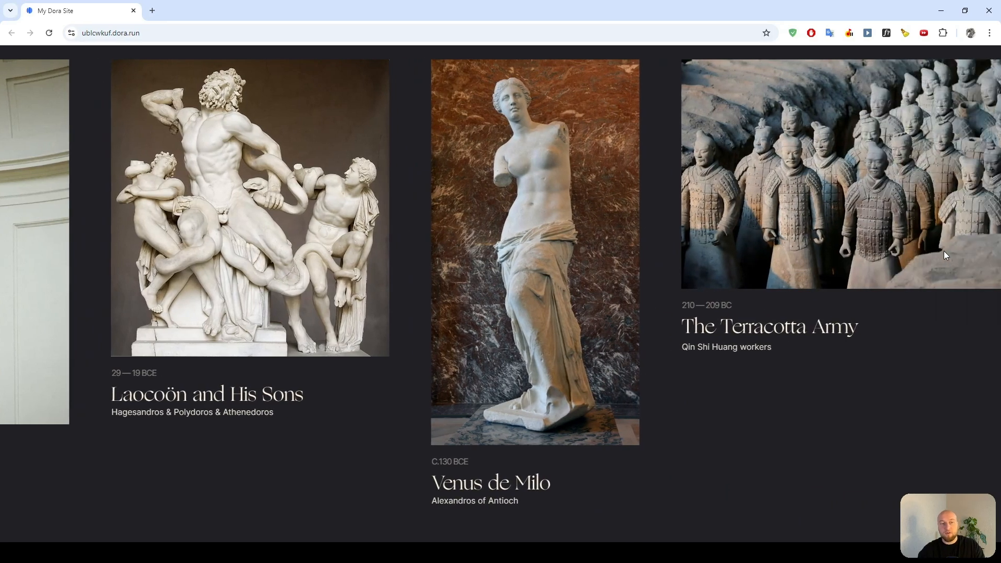
{"action": "scroll", "coordinate": [945, 254], "scroll_direction": "down", "scroll_amount": 5}
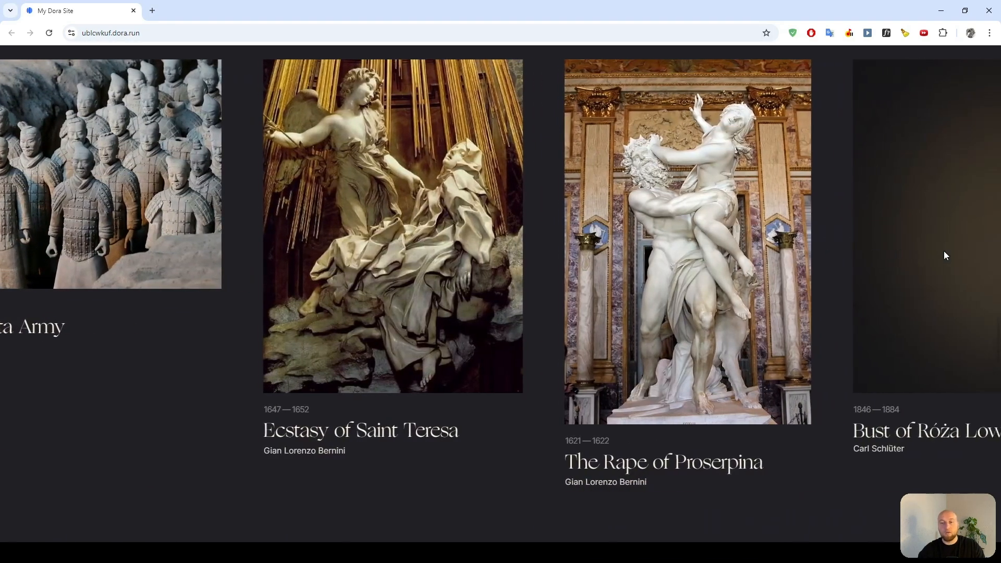
{"action": "scroll", "coordinate": [945, 255], "scroll_direction": "down", "scroll_amount": 2}
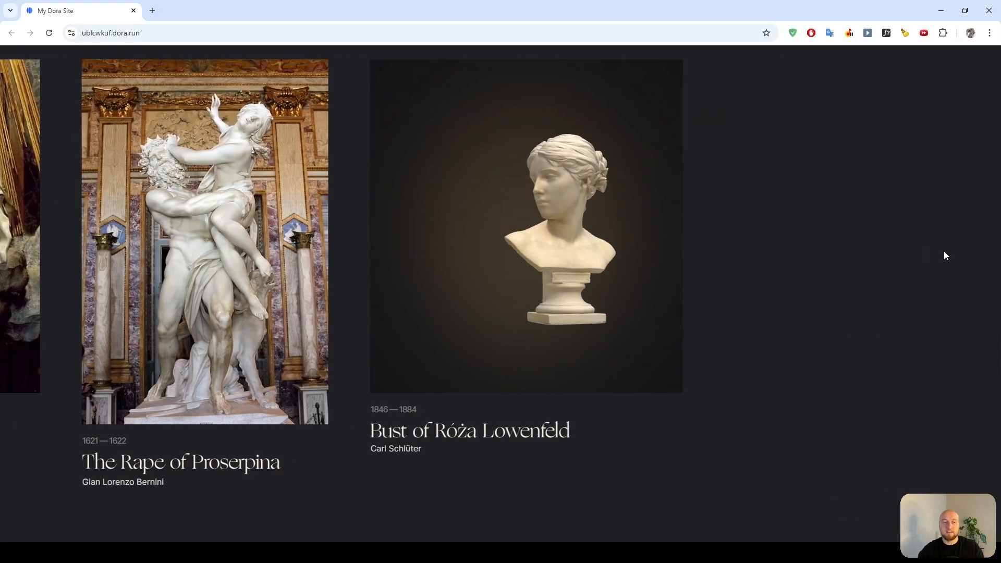
{"action": "scroll", "coordinate": [946, 255], "scroll_direction": "down", "scroll_amount": 2}
{"action": "scroll", "coordinate": [944, 253], "scroll_direction": "down", "scroll_amount": 4}
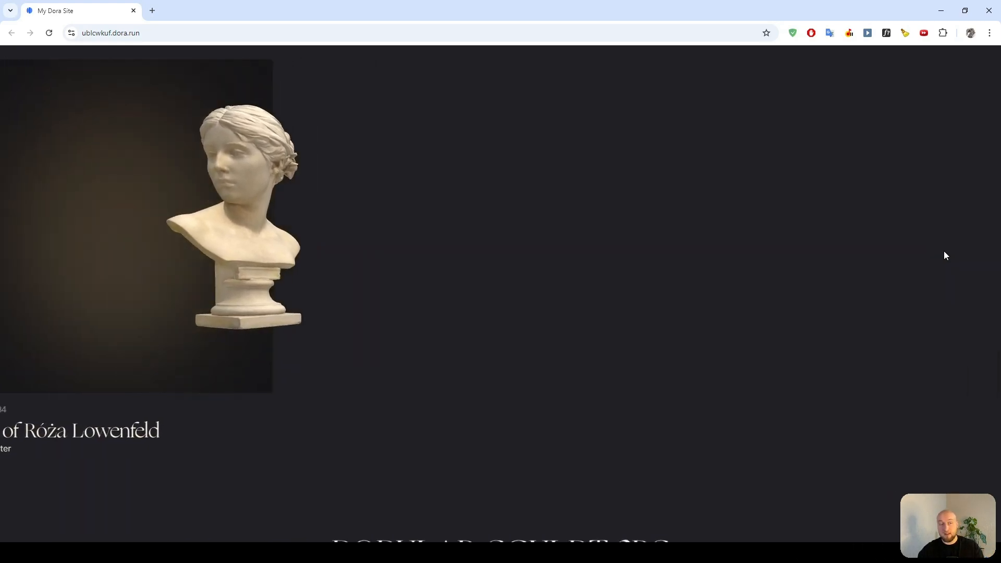
{"action": "scroll", "coordinate": [945, 255], "scroll_direction": "down", "scroll_amount": 4}
{"action": "scroll", "coordinate": [945, 256], "scroll_direction": "down", "scroll_amount": 6}
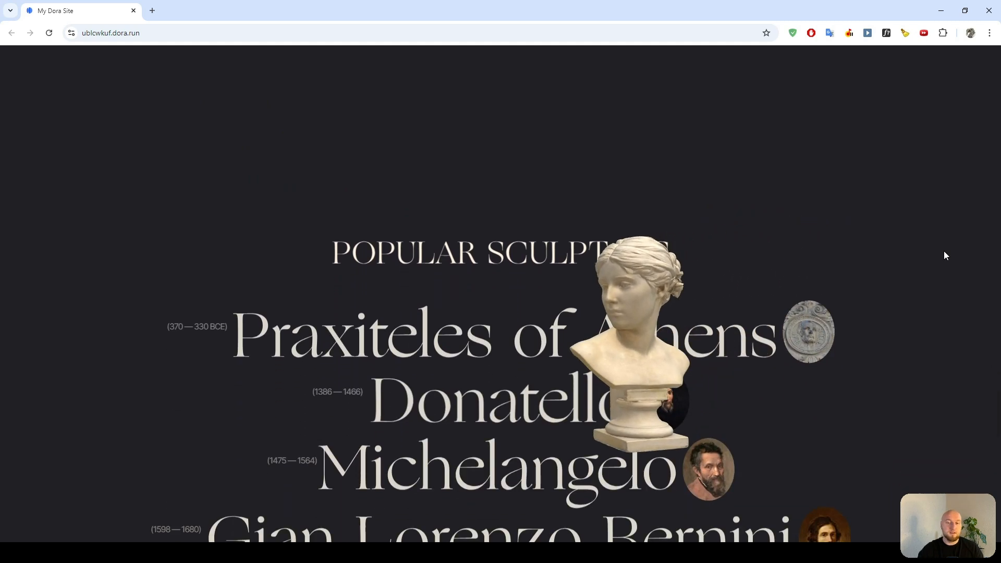
{"action": "scroll", "coordinate": [945, 256], "scroll_direction": "down", "scroll_amount": 7}
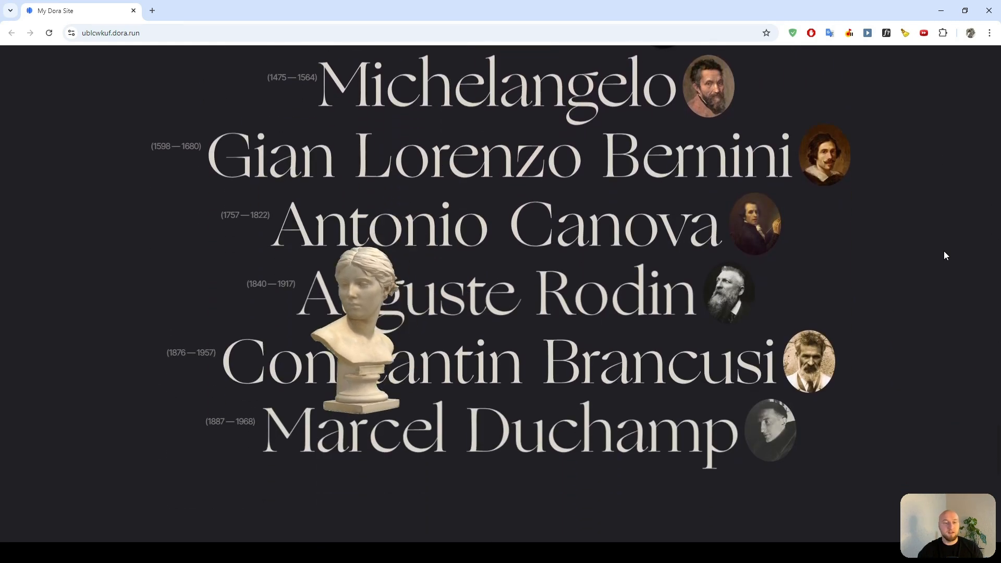
{"action": "scroll", "coordinate": [945, 255], "scroll_direction": "down", "scroll_amount": 7}
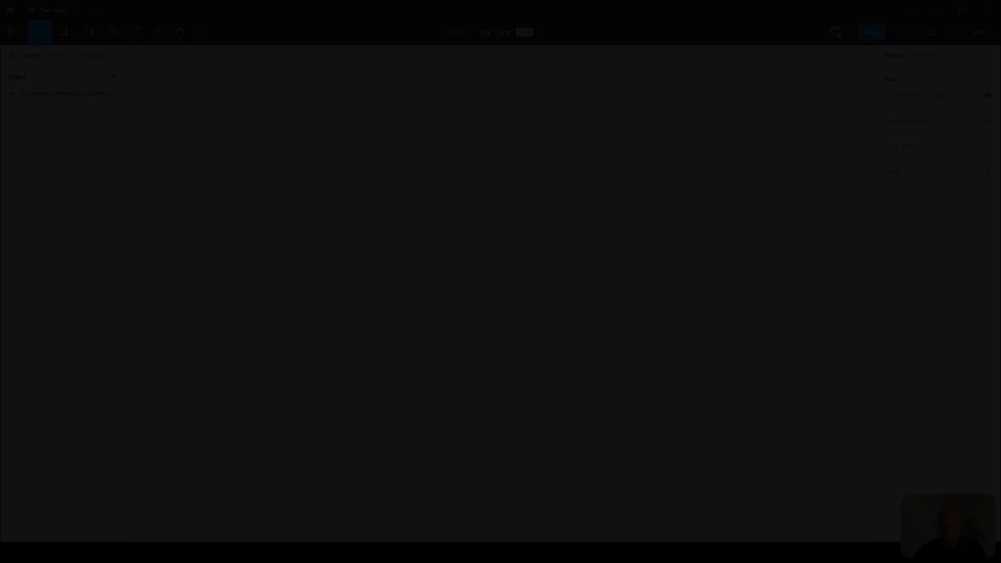
Create a new frame on the canvas and position it at X 0 and Y 0.
{"action": "key", "text": "f"}
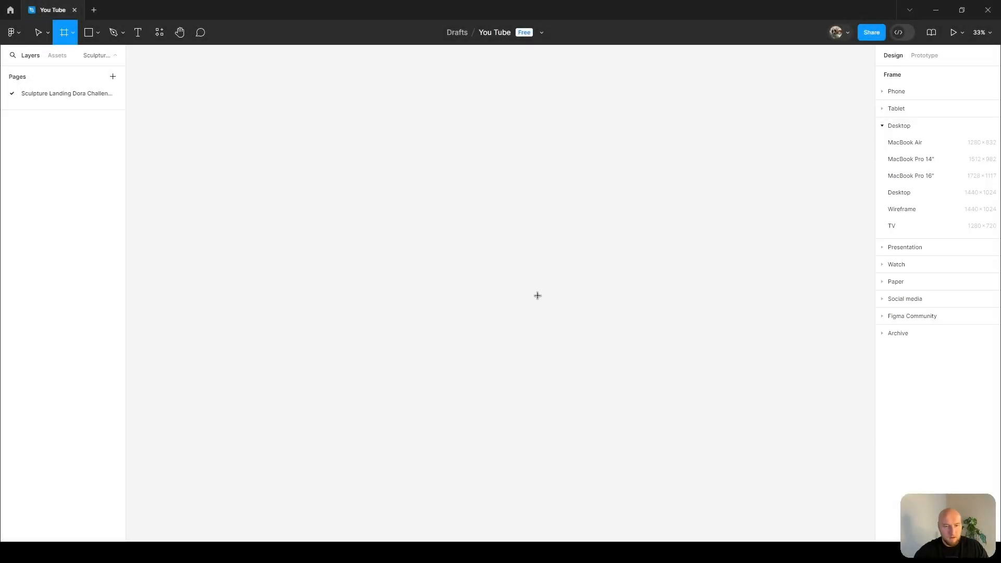
{"action": "left_click", "coordinate": [469, 236]}
{"action": "left_click", "coordinate": [909, 117]}
{"action": "type", "text": "0"}
{"action": "key", "text": "Tab"}
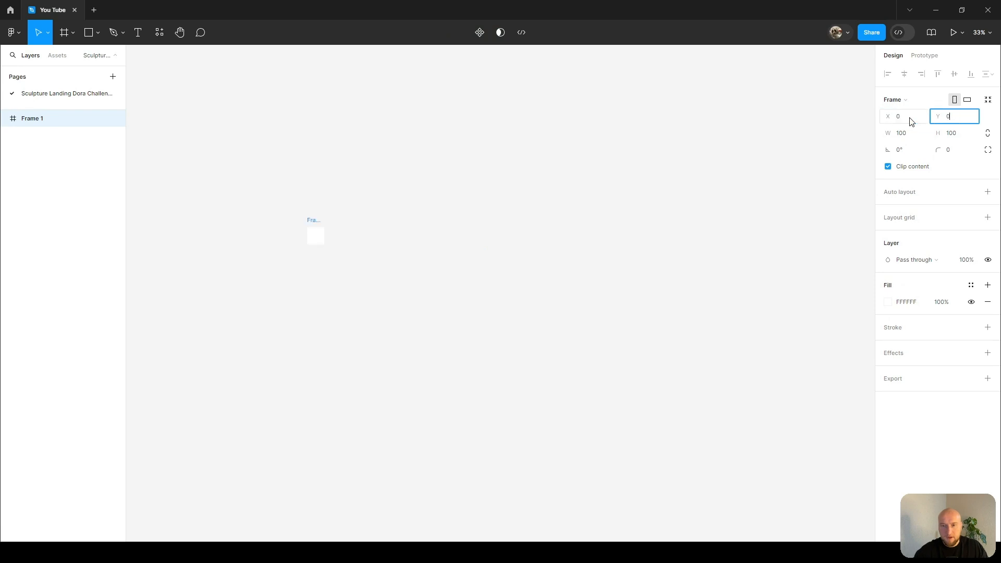
{"action": "type", "text": "0"}
{"action": "key", "text": "Return"}
Set the frame's width to 1920 and its height to 5000.
{"action": "left_click", "coordinate": [897, 134]}
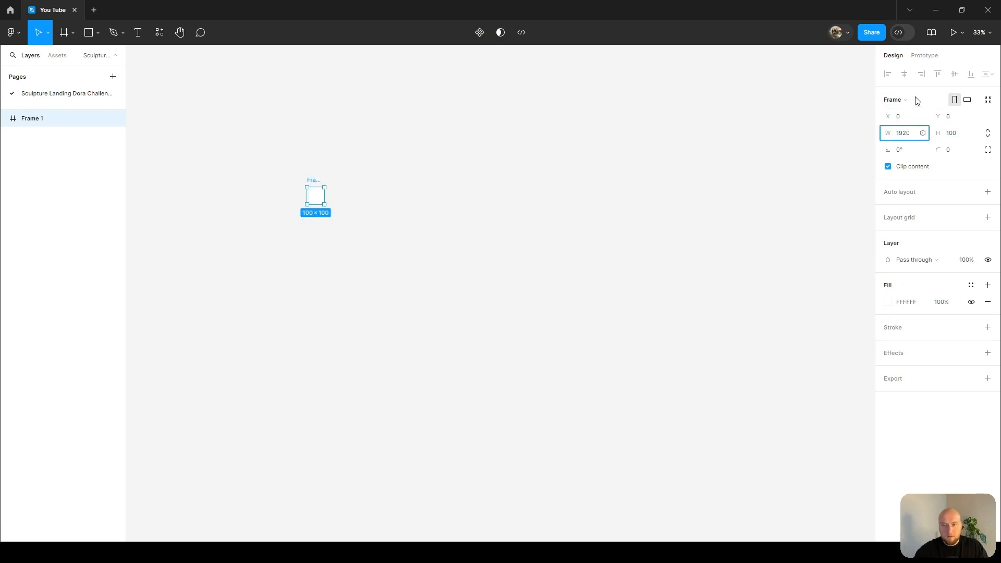
{"action": "type", "text": "1920"}
{"action": "key", "text": "Return"}
{"action": "left_click", "coordinate": [953, 135]}
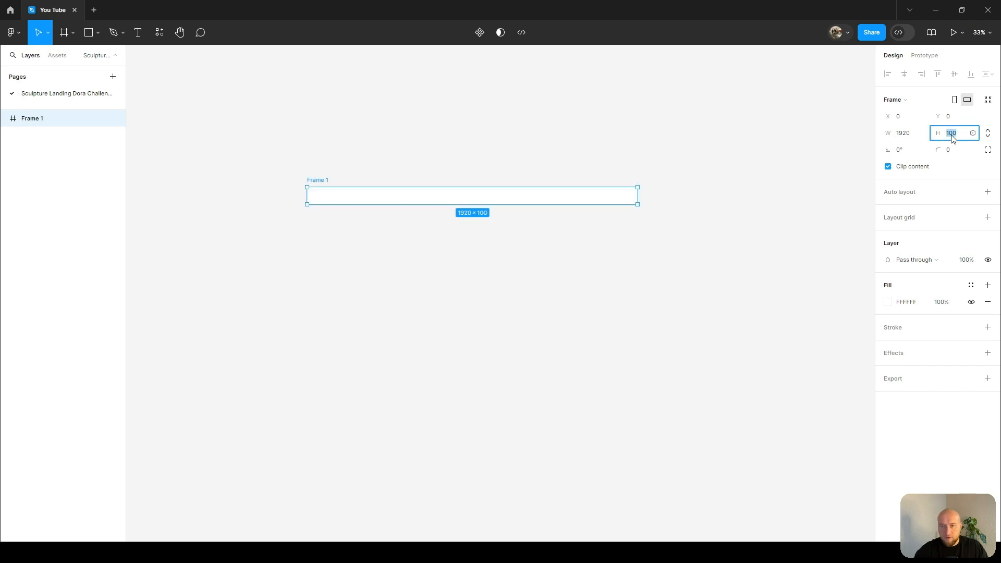
{"action": "type", "text": "500"}
{"action": "key", "text": "Return"}
{"action": "left_click", "coordinate": [966, 136]}
{"action": "type", "text": "5000"}
{"action": "key", "text": "Return"}
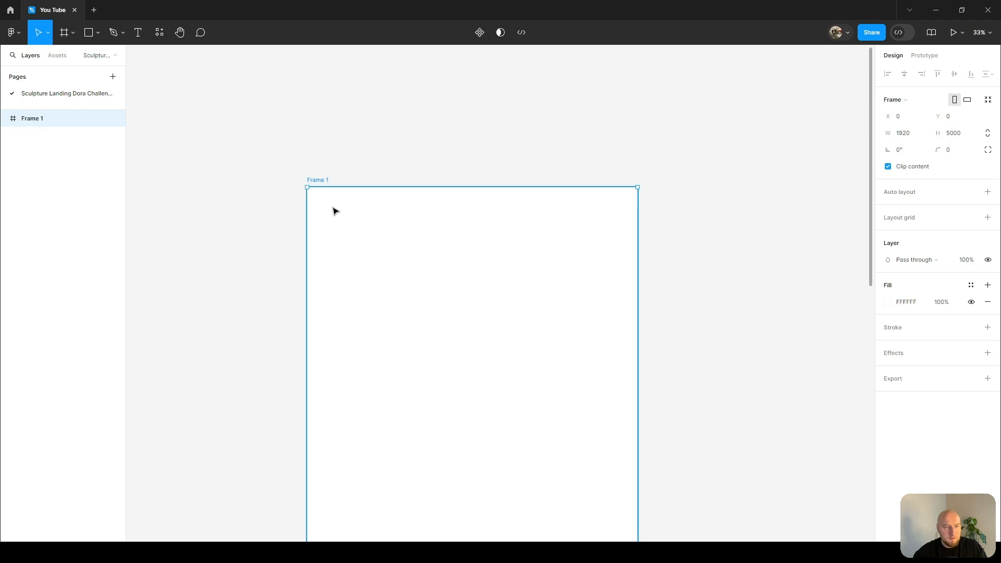
Rename the frame as landing.
{"action": "double_click", "coordinate": [325, 180]}
{"action": "type", "text": "landing"}
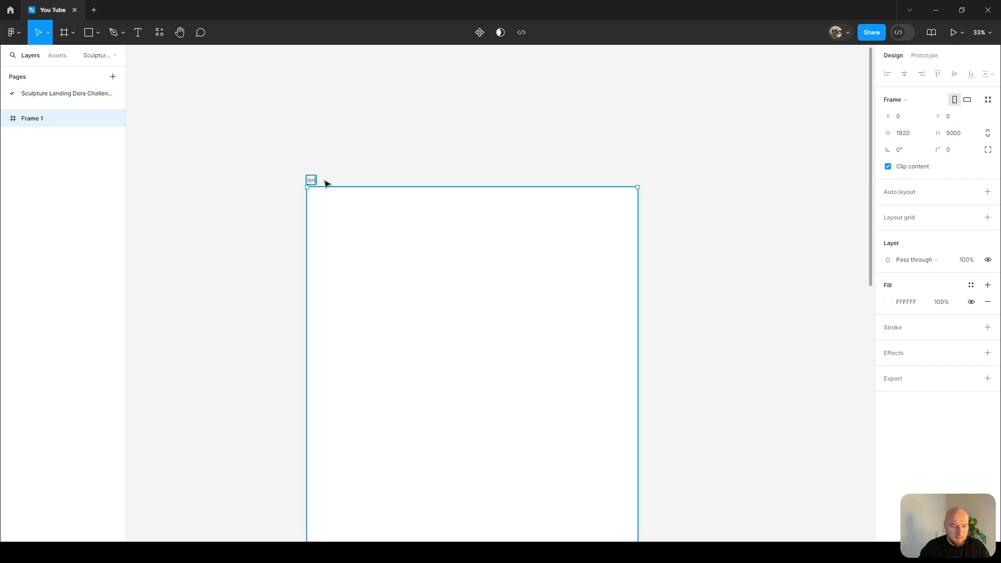
{"action": "key", "text": "Return"}
Set the landing frame's fill colour to 212024.
{"action": "scroll", "coordinate": [505, 173], "scroll_direction": "down", "scroll_amount": 1}
{"action": "scroll", "coordinate": [507, 198], "scroll_direction": "up", "scroll_amount": 1}
{"action": "left_click_drag", "start_coordinate": [533, 168], "coordinate": [518, 184]}
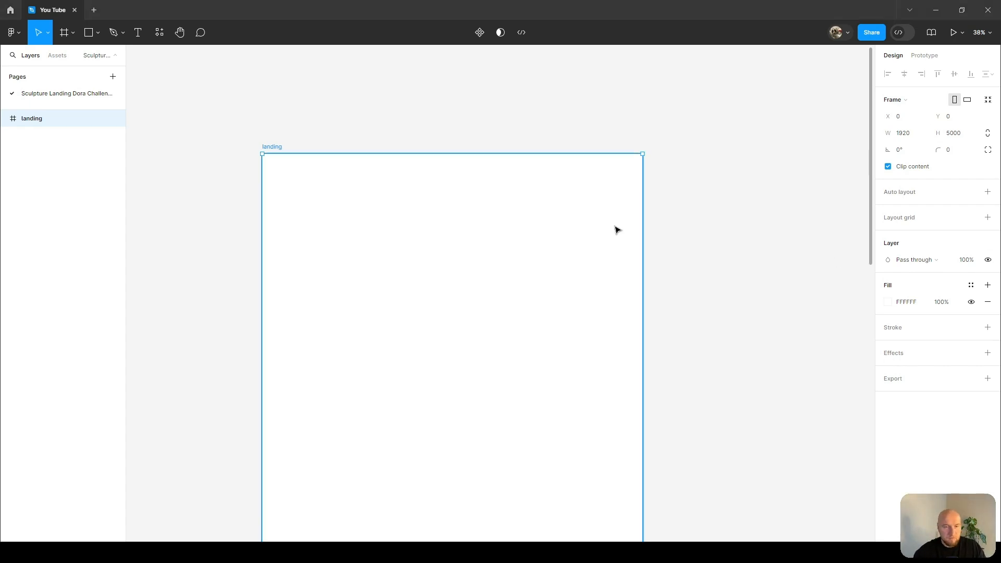
{"action": "left_click", "coordinate": [910, 302]}
{"action": "type", "text": "212024"}
{"action": "key", "text": "Return"}
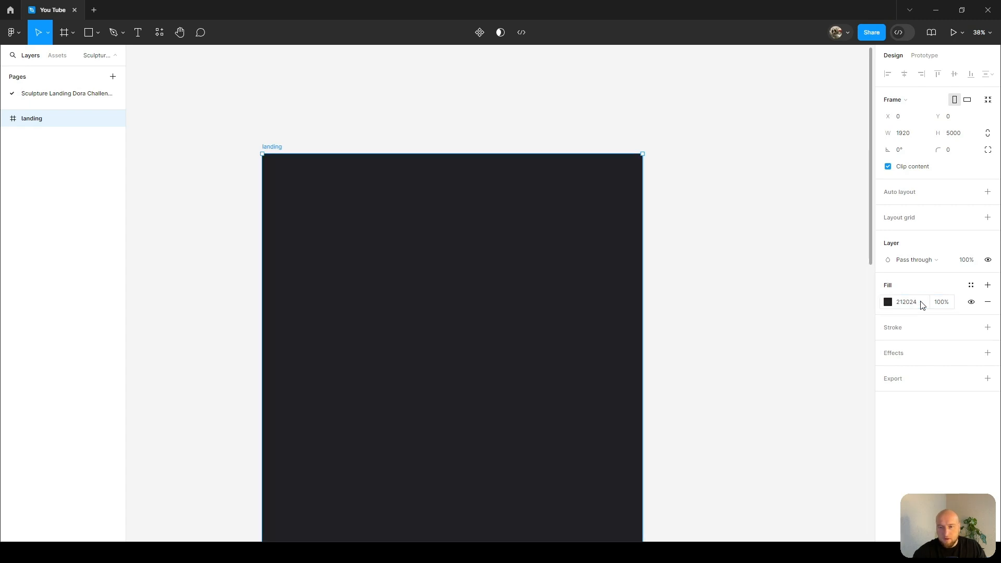
{"action": "left_click", "coordinate": [903, 302]}
{"action": "left_click", "coordinate": [806, 312]}
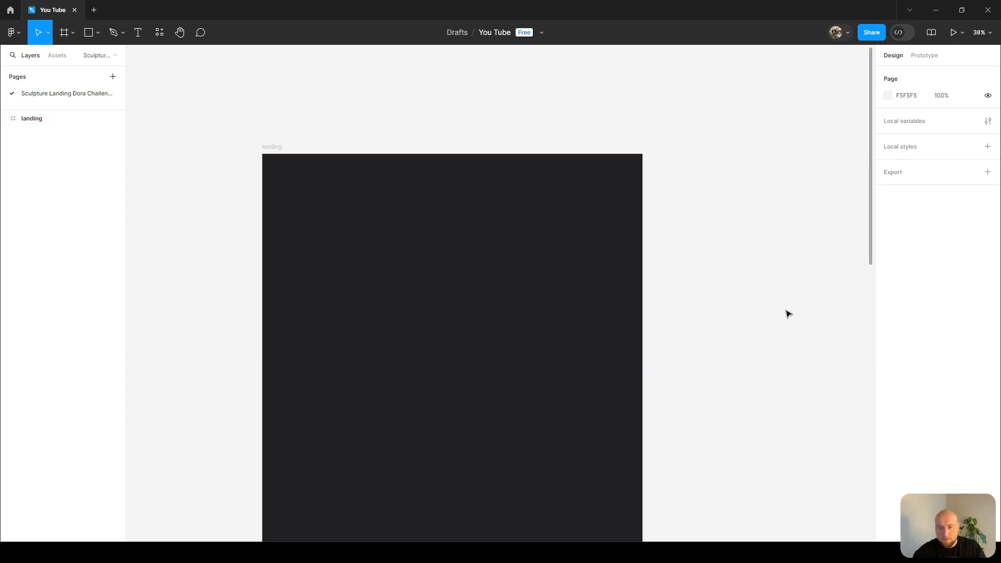
{"action": "left_click", "coordinate": [282, 153]}
{"action": "left_click_drag", "start_coordinate": [405, 285], "coordinate": [487, 318]}
{"action": "scroll", "coordinate": [455, 162], "scroll_direction": "down", "scroll_amount": 2}
{"action": "scroll", "coordinate": [472, 165], "scroll_direction": "up", "scroll_amount": 5}
{"action": "scroll", "coordinate": [486, 316], "scroll_direction": "down", "scroll_amount": 3}
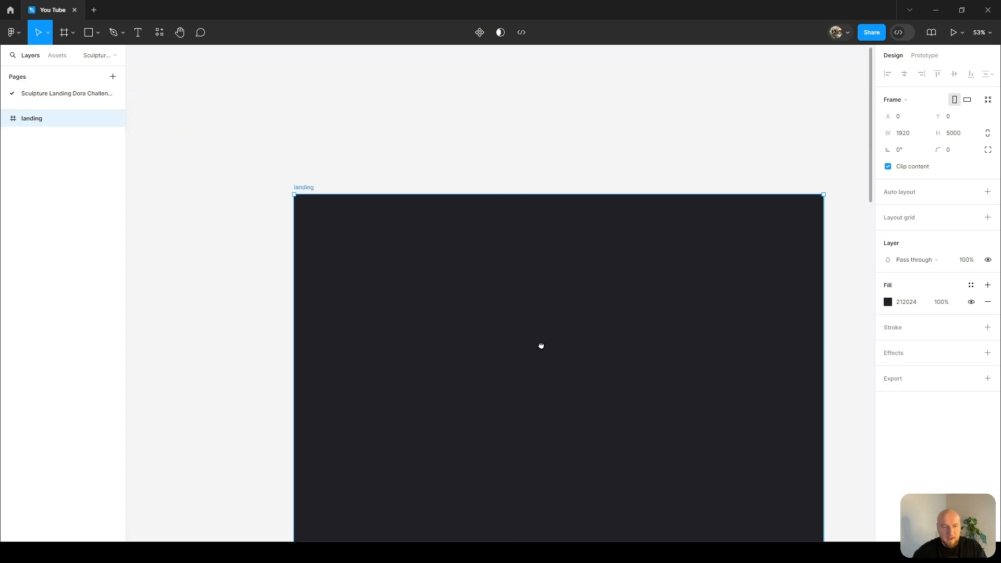
{"action": "left_click", "coordinate": [810, 233]}
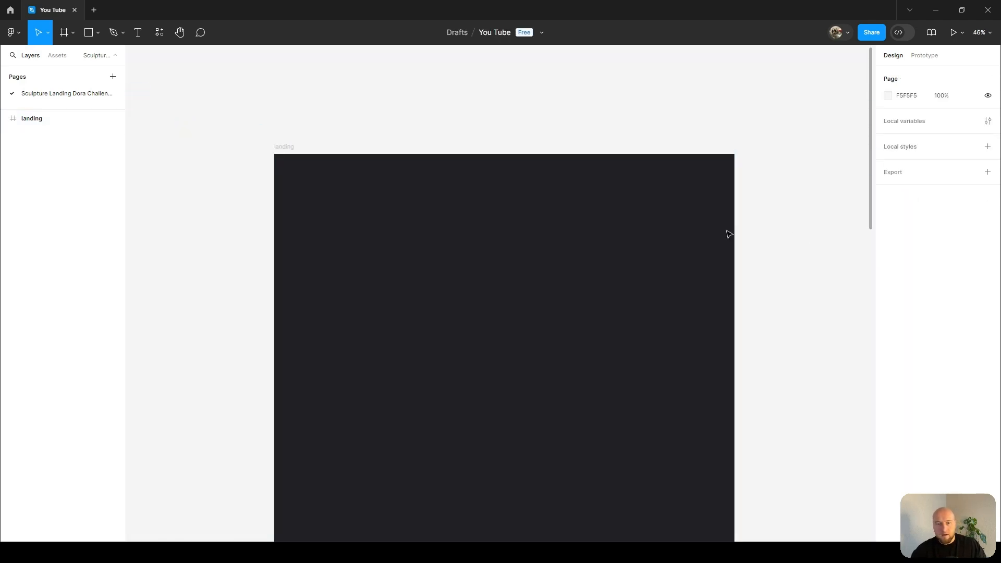
{"action": "scroll", "coordinate": [588, 249], "scroll_direction": "up", "scroll_amount": 1}
With the Pencil tool, sketch four white lines forming a rectangular border across the top of the landing frame.
{"action": "key", "text": "shift+p"}
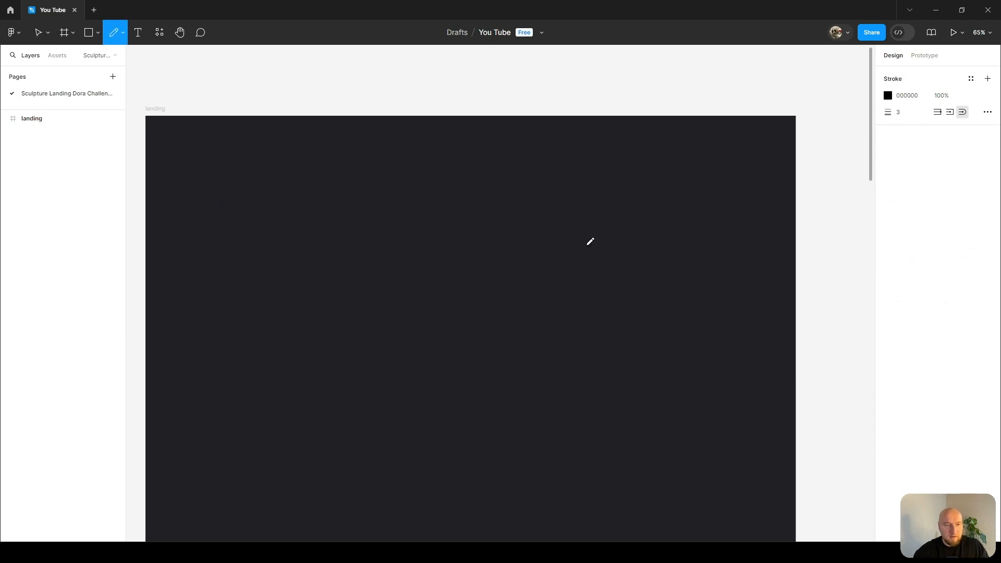
{"action": "left_click_drag", "start_coordinate": [155, 120], "coordinate": [677, 121]}
{"action": "left_click_drag", "start_coordinate": [788, 121], "coordinate": [786, 121]}
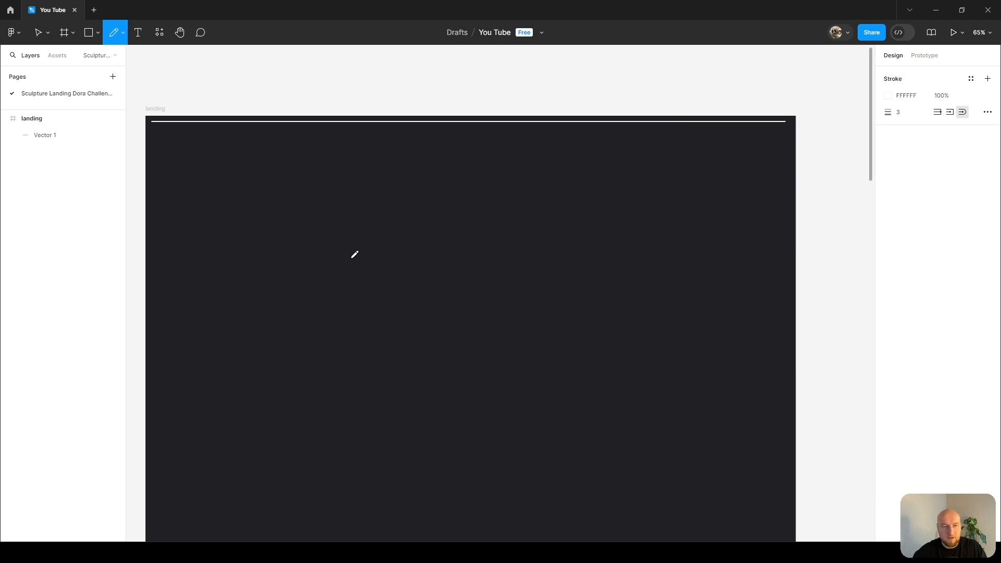
{"action": "left_click_drag", "start_coordinate": [154, 407], "coordinate": [768, 402]}
{"action": "left_click_drag", "start_coordinate": [788, 120], "coordinate": [787, 405]}
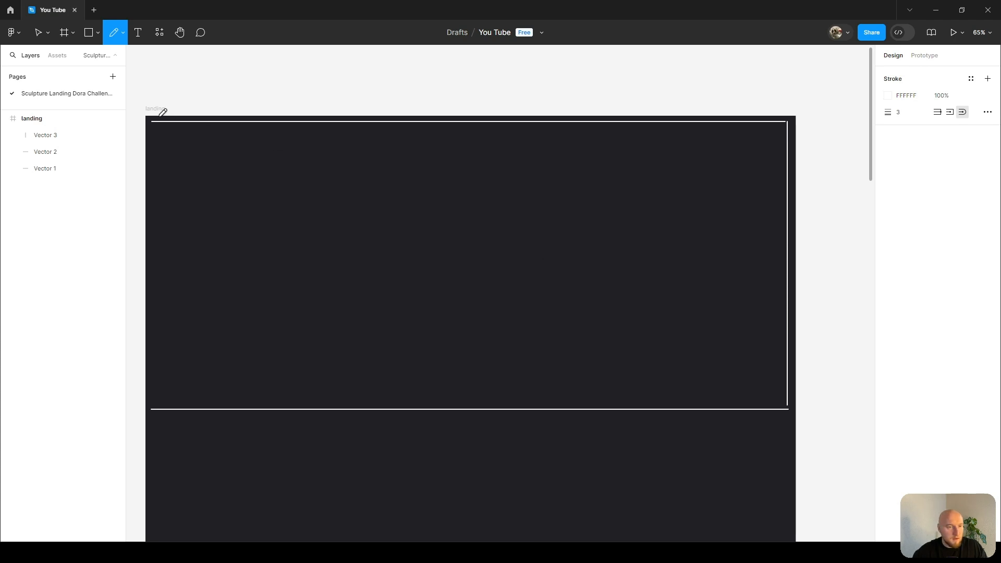
{"action": "left_click_drag", "start_coordinate": [155, 117], "coordinate": [152, 346]}
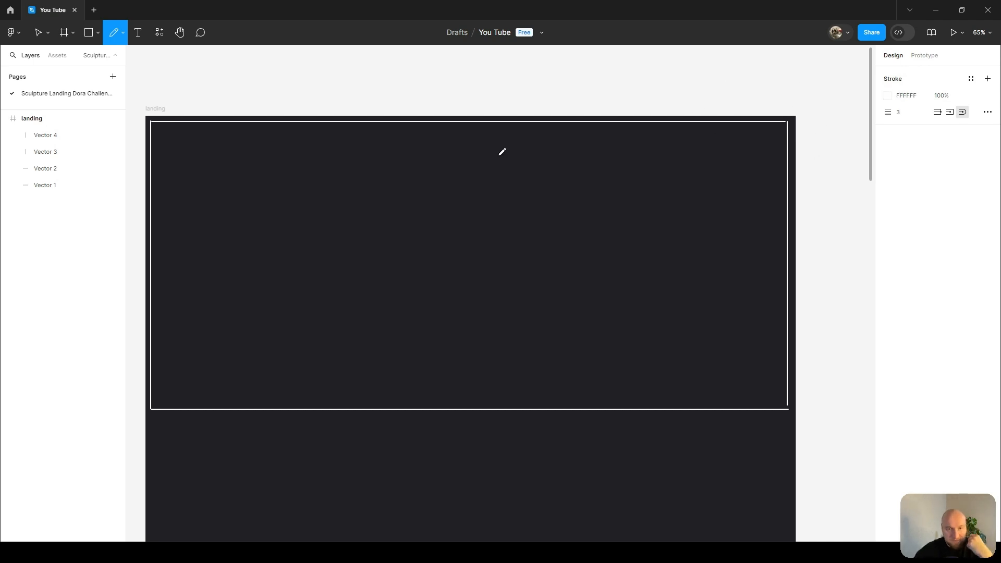
With the Pencil tool, sketch small cross marks at the border's corners and edge midpoints, plus crossing vertical and horizontal centre lines.
{"action": "mouse_move", "coordinate": [153, 128]}
{"action": "left_mouse_down"}
{"action": "mouse_move", "coordinate": [165, 137]}
{"action": "mouse_move", "coordinate": [156, 140]}
{"action": "left_mouse_up"}
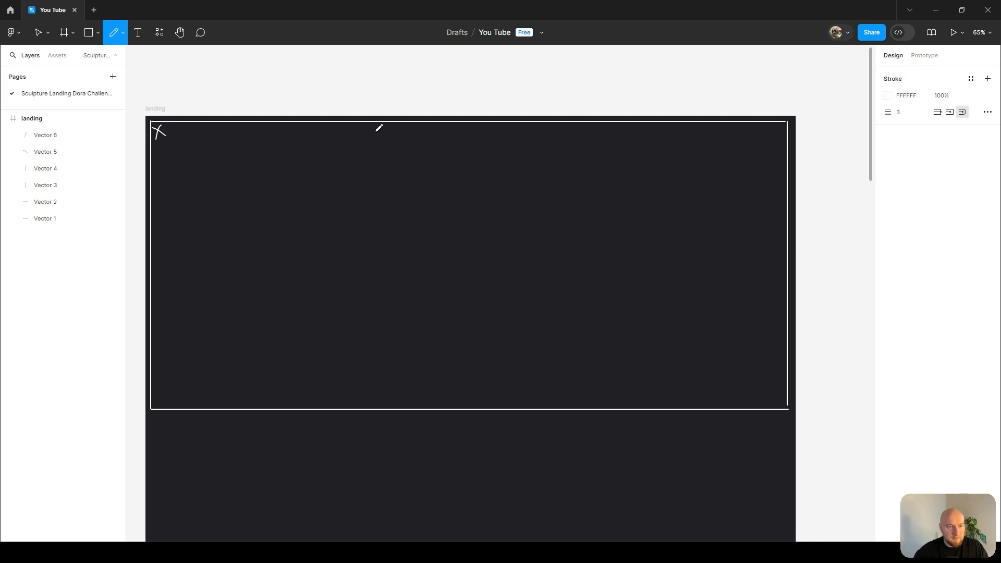
{"action": "mouse_move", "coordinate": [452, 125]}
{"action": "left_mouse_down"}
{"action": "mouse_move", "coordinate": [477, 139]}
{"action": "mouse_move", "coordinate": [456, 138]}
{"action": "left_mouse_up"}
{"action": "left_click_drag", "start_coordinate": [777, 122], "coordinate": [787, 131]}
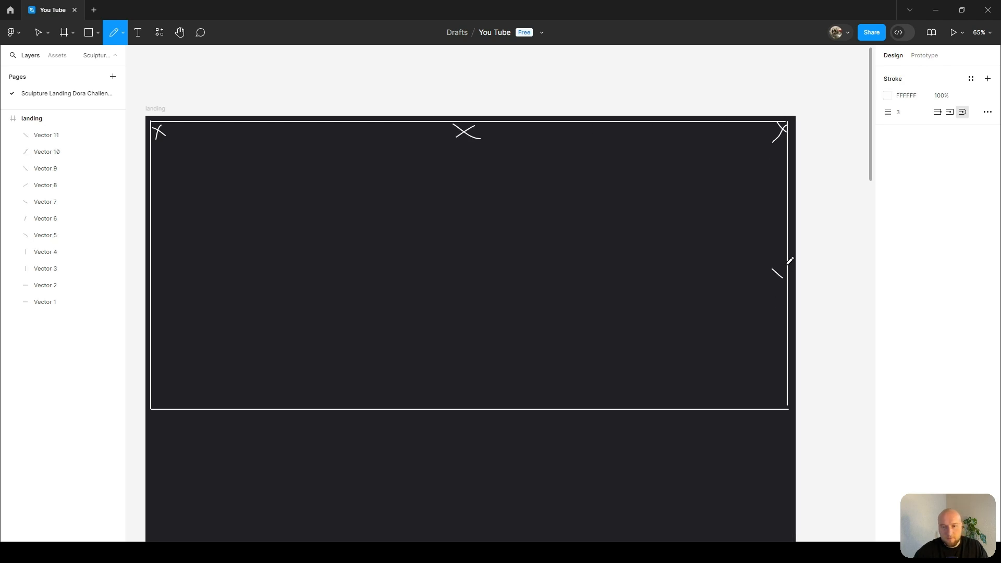
{"action": "mouse_move", "coordinate": [777, 389]}
{"action": "left_mouse_down"}
{"action": "mouse_move", "coordinate": [789, 404]}
{"action": "mouse_move", "coordinate": [761, 406]}
{"action": "left_mouse_up"}
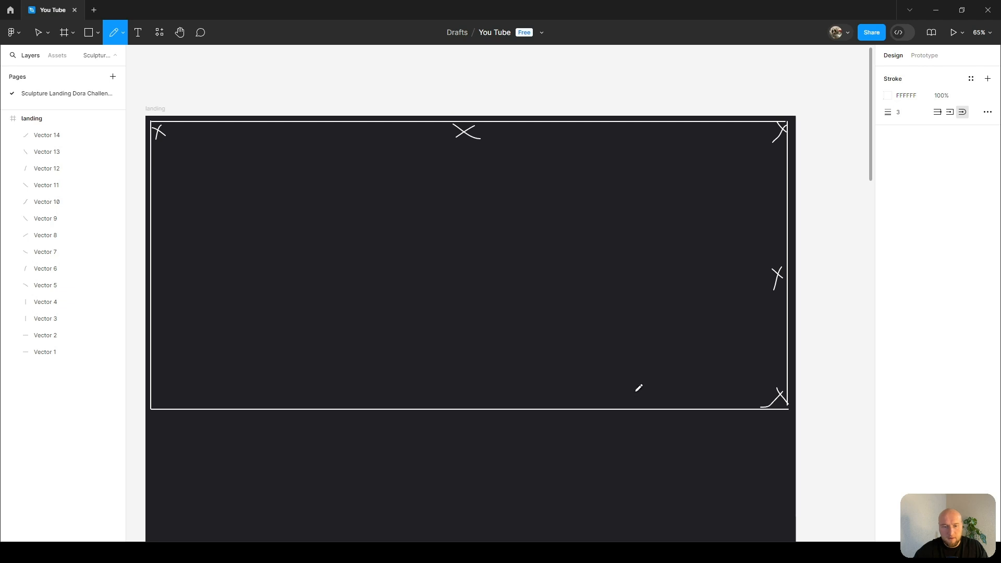
{"action": "left_click_drag", "start_coordinate": [475, 399], "coordinate": [457, 416]}
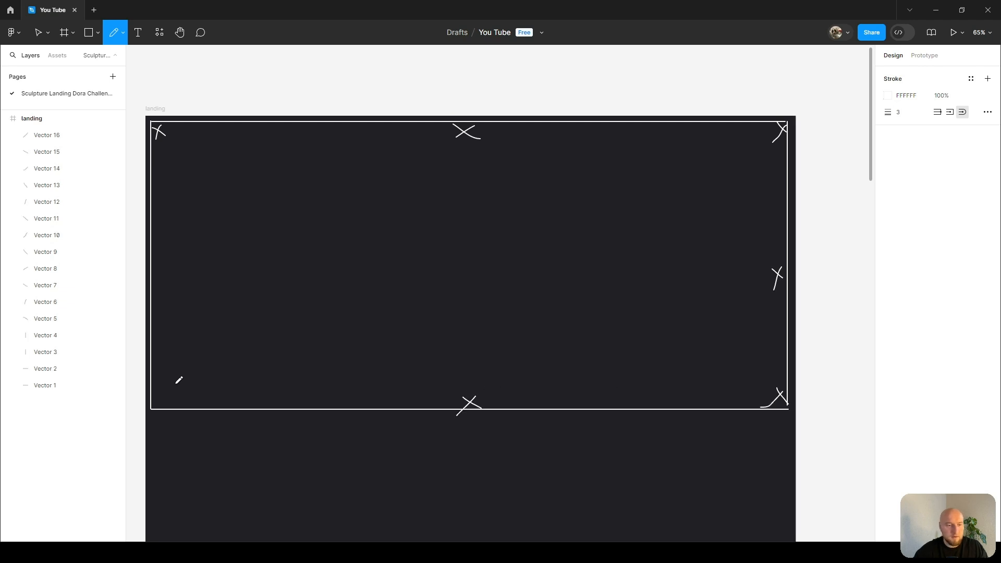
{"action": "left_click_drag", "start_coordinate": [159, 397], "coordinate": [163, 406]}
{"action": "left_click_drag", "start_coordinate": [161, 254], "coordinate": [153, 271]}
{"action": "mouse_move", "coordinate": [464, 138]}
{"action": "left_mouse_down"}
{"action": "mouse_move", "coordinate": [449, 375]}
{"action": "mouse_move", "coordinate": [459, 398]}
{"action": "left_mouse_up"}
{"action": "left_click_drag", "start_coordinate": [181, 257], "coordinate": [770, 257]}
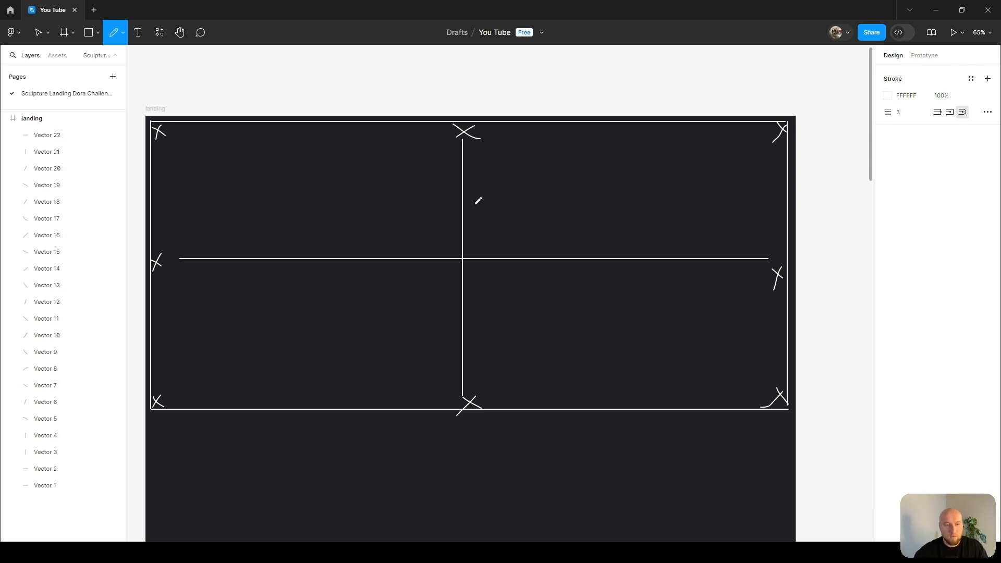
Sketch ten horizontal strokes of varying length stacked along the vertical centre line.
{"action": "left_click_drag", "start_coordinate": [438, 159], "coordinate": [503, 159]}
{"action": "left_click_drag", "start_coordinate": [432, 179], "coordinate": [502, 179]}
{"action": "left_click_drag", "start_coordinate": [426, 204], "coordinate": [505, 202]}
{"action": "left_click_drag", "start_coordinate": [403, 224], "coordinate": [531, 224]}
{"action": "left_click_drag", "start_coordinate": [380, 244], "coordinate": [514, 246]}
{"action": "left_click_drag", "start_coordinate": [363, 271], "coordinate": [541, 278]}
{"action": "left_click_drag", "start_coordinate": [369, 302], "coordinate": [565, 312]}
{"action": "left_click_drag", "start_coordinate": [405, 332], "coordinate": [517, 336]}
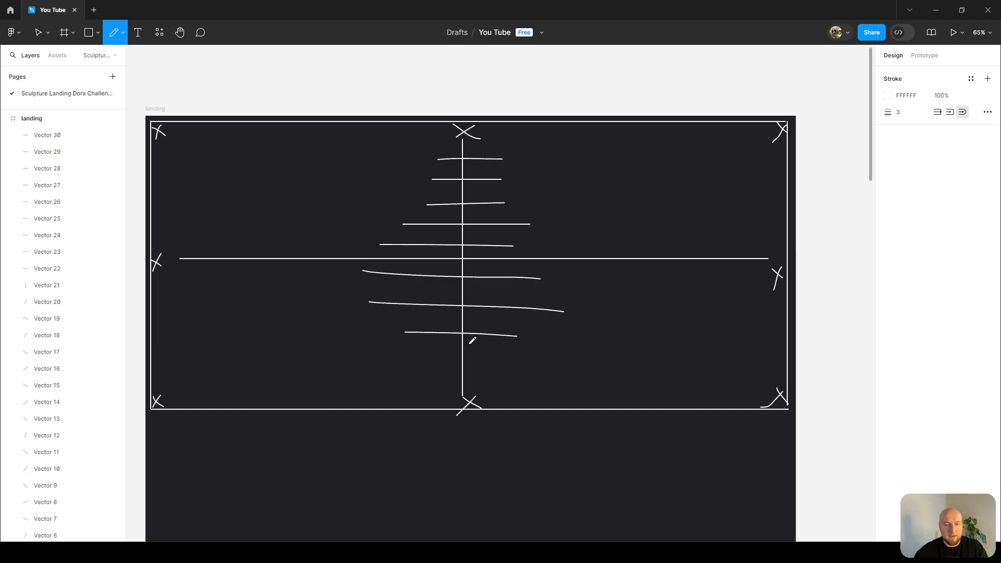
{"action": "left_click_drag", "start_coordinate": [443, 354], "coordinate": [499, 357]}
{"action": "left_click_drag", "start_coordinate": [441, 374], "coordinate": [508, 387]}
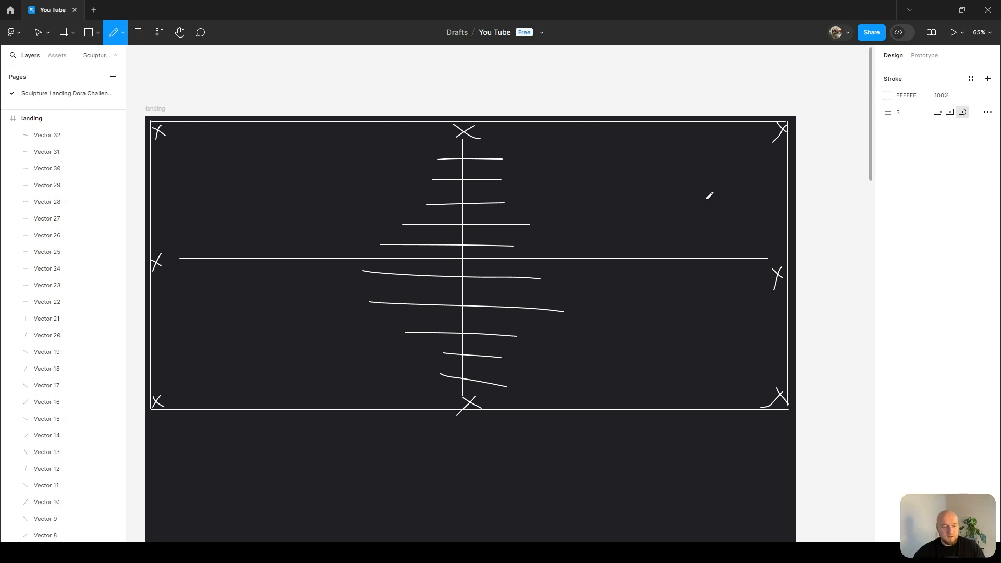
Select all the sketch lines and move them off the landing frame, then undo the move.
{"action": "key", "text": "v"}
{"action": "mouse_move", "coordinate": [156, 429]}
{"action": "left_mouse_down"}
{"action": "mouse_move", "coordinate": [163, 127]}
{"action": "mouse_move", "coordinate": [792, 124]}
{"action": "left_mouse_up"}
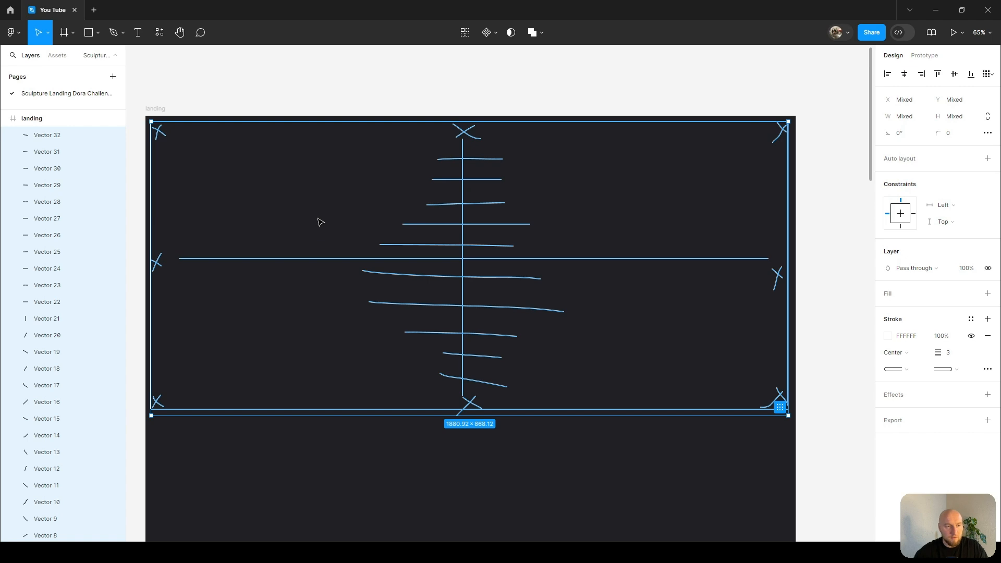
{"action": "scroll", "coordinate": [385, 218], "scroll_direction": "down", "scroll_amount": 3}
{"action": "left_click_drag", "start_coordinate": [385, 218], "coordinate": [775, 209]}
{"action": "scroll", "coordinate": [499, 252], "scroll_direction": "right", "scroll_amount": 3}
{"action": "left_click", "coordinate": [679, 389]}
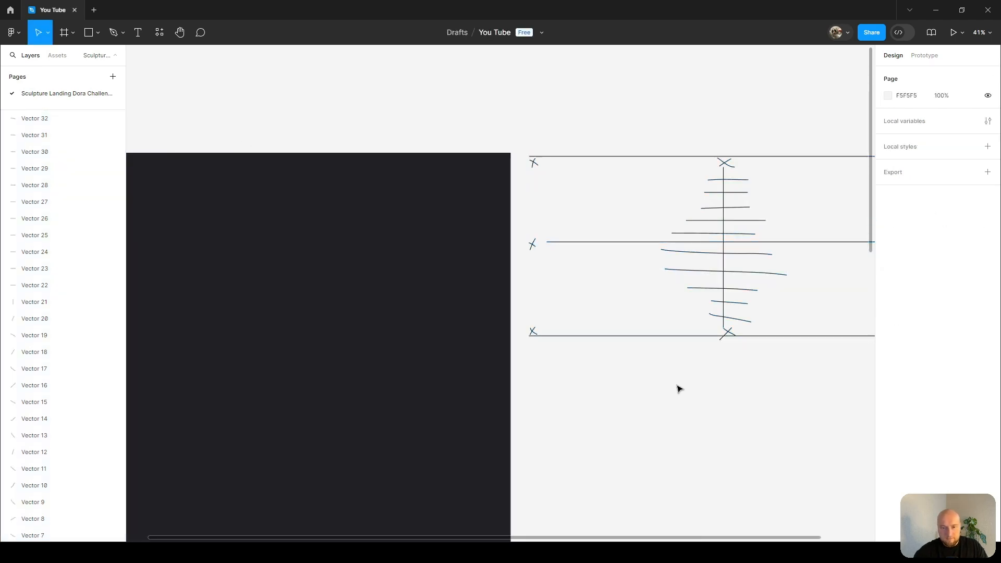
{"action": "scroll", "coordinate": [699, 340], "scroll_direction": "down", "scroll_amount": 3}
{"action": "scroll", "coordinate": [398, 290], "scroll_direction": "up", "scroll_amount": 5}
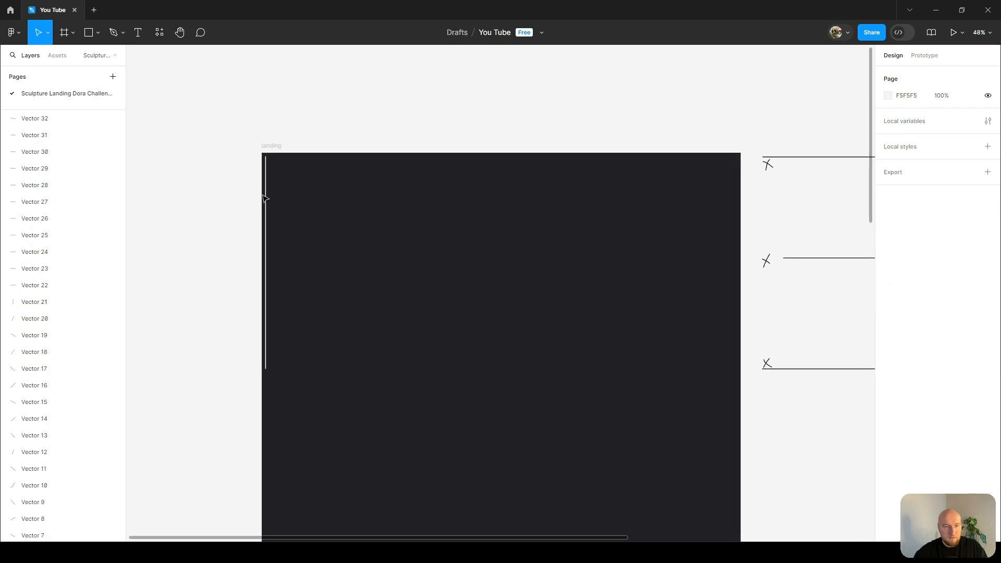
{"action": "key", "text": "ctrl+z"}
{"action": "key", "text": "ctrl+z"}
{"action": "left_click", "coordinate": [286, 190]}
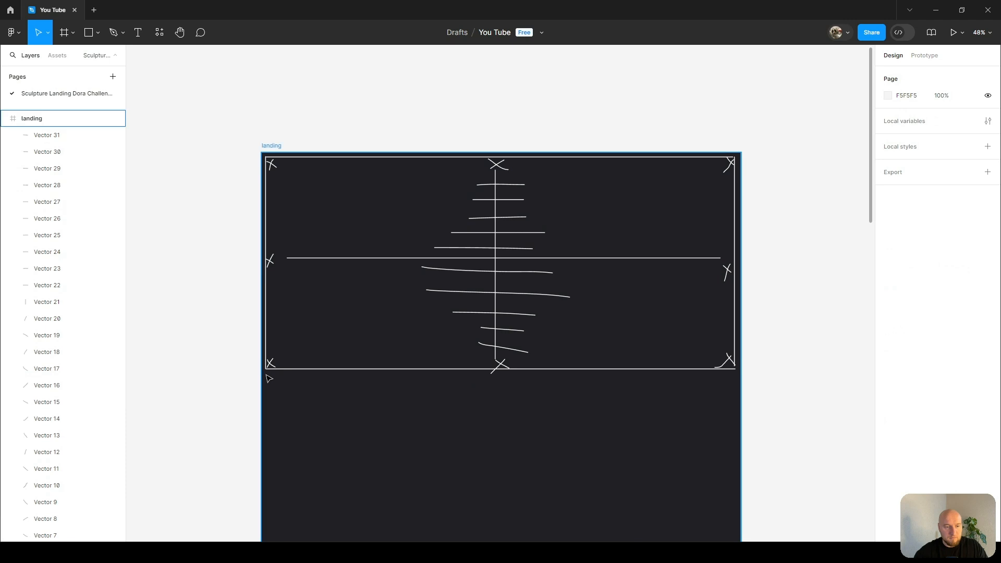
Select all the sketch lines and move them out of the landing frame onto the canvas beside it.
{"action": "mouse_move", "coordinate": [265, 377]}
{"action": "left_mouse_down"}
{"action": "mouse_move", "coordinate": [374, 176]}
{"action": "mouse_move", "coordinate": [736, 153]}
{"action": "left_mouse_up"}
{"action": "left_click_drag", "start_coordinate": [453, 232], "coordinate": [811, 215]}
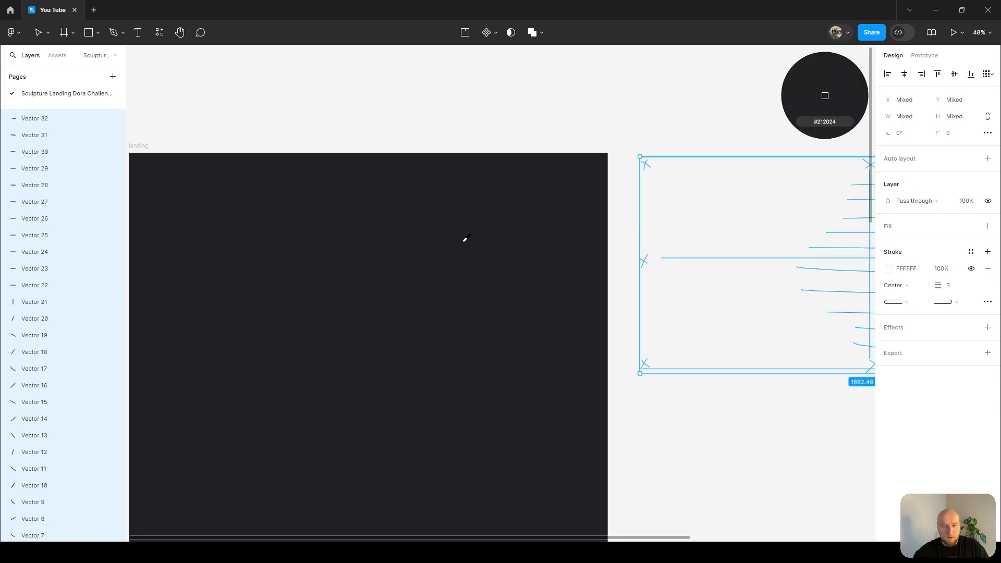
{"action": "scroll", "coordinate": [583, 232], "scroll_direction": "down", "scroll_amount": 3}
{"action": "left_click", "coordinate": [702, 385]}
{"action": "left_click_drag", "start_coordinate": [701, 385], "coordinate": [590, 365]}
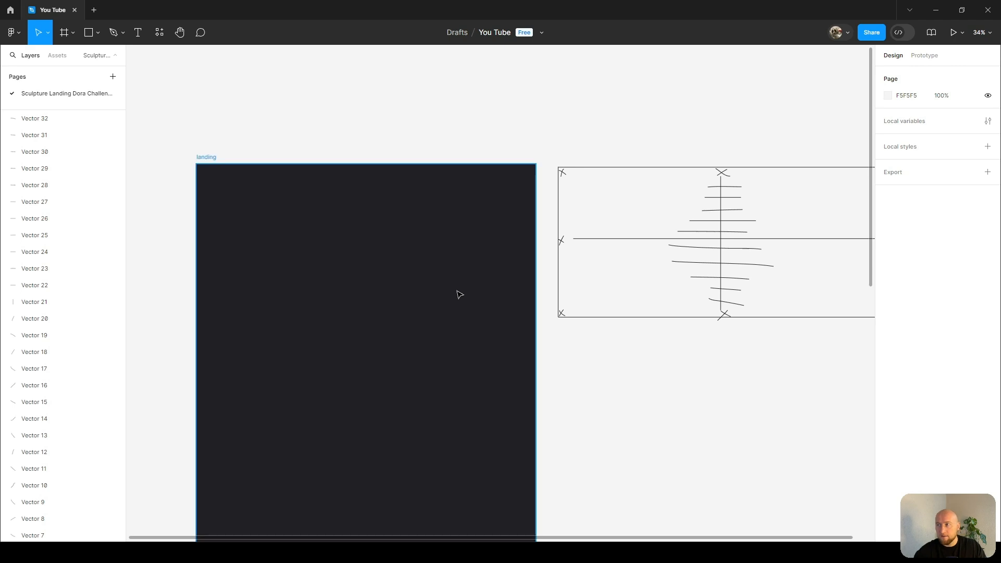
Paste the sculpture bust image onto the canvas below the moved sketch.
{"action": "left_click", "coordinate": [690, 460]}
{"action": "key", "text": "ctrl+v"}
{"action": "mouse_move", "coordinate": [523, 306]}
{"action": "left_mouse_down"}
{"action": "mouse_move", "coordinate": [586, 369]}
{"action": "mouse_move", "coordinate": [628, 359]}
{"action": "left_mouse_up"}
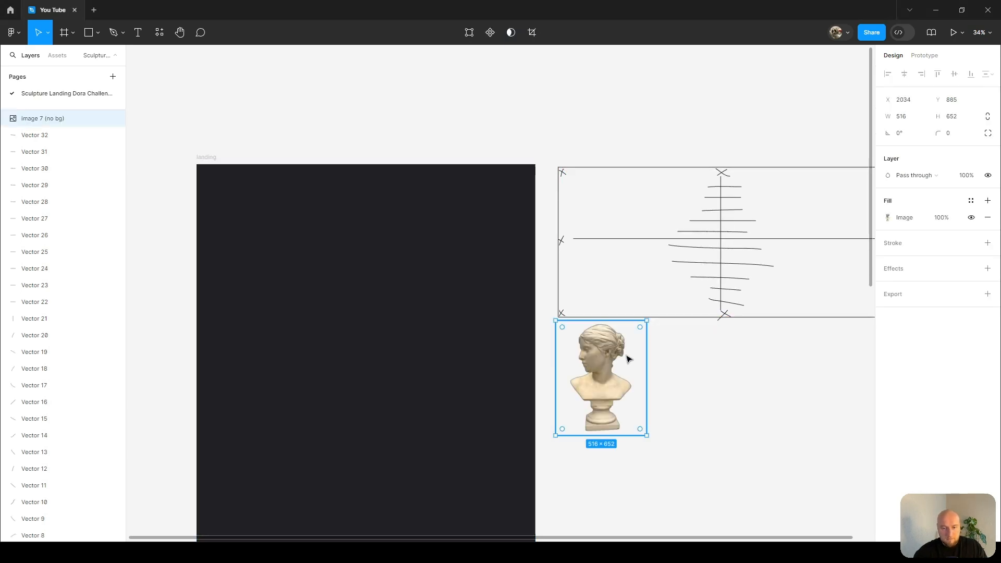
Move the bust image into the landing frame near its top centre.
{"action": "scroll", "coordinate": [628, 358], "scroll_direction": "up", "scroll_amount": 1}
{"action": "scroll", "coordinate": [663, 346], "scroll_direction": "down", "scroll_amount": 3}
{"action": "left_click_drag", "start_coordinate": [588, 316], "coordinate": [172, 238]}
{"action": "left_click_drag", "start_coordinate": [288, 252], "coordinate": [438, 292]}
{"action": "scroll", "coordinate": [385, 246], "scroll_direction": "up", "scroll_amount": 2}
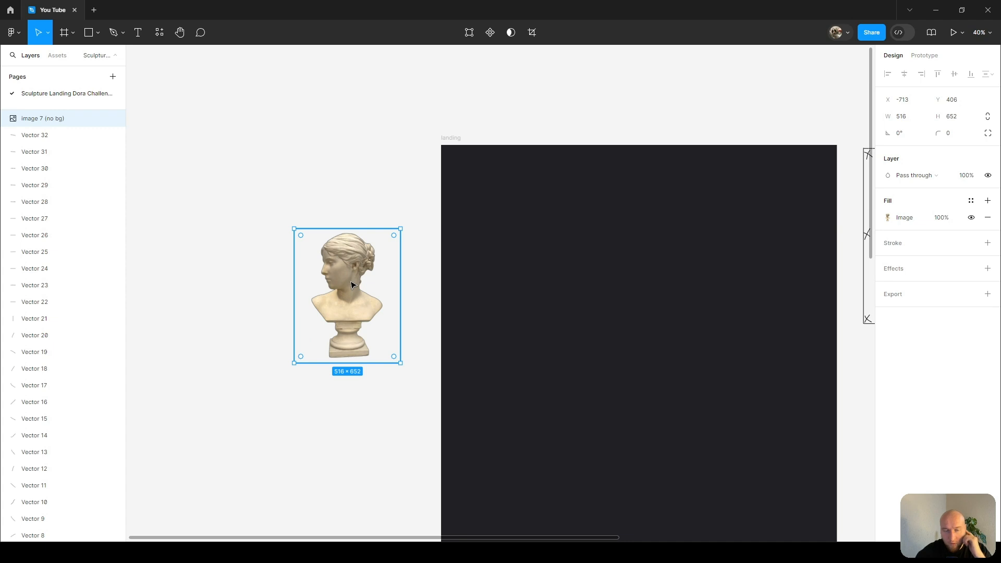
{"action": "scroll", "coordinate": [292, 265], "scroll_direction": "right", "scroll_amount": 3}
{"action": "scroll", "coordinate": [238, 268], "scroll_direction": "down", "scroll_amount": 1}
{"action": "left_click_drag", "start_coordinate": [245, 272], "coordinate": [234, 193]}
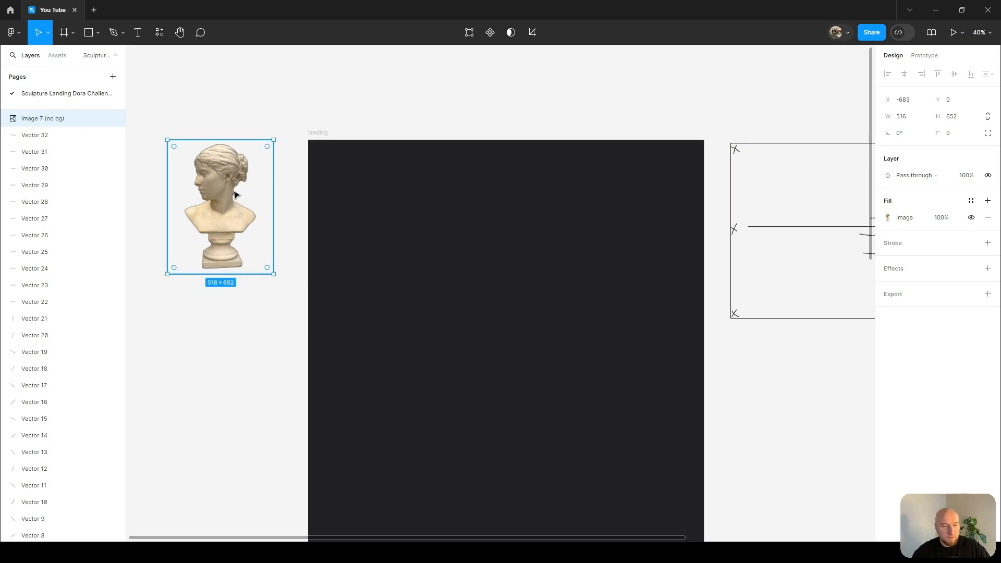
{"action": "left_click_drag", "start_coordinate": [216, 203], "coordinate": [502, 243]}
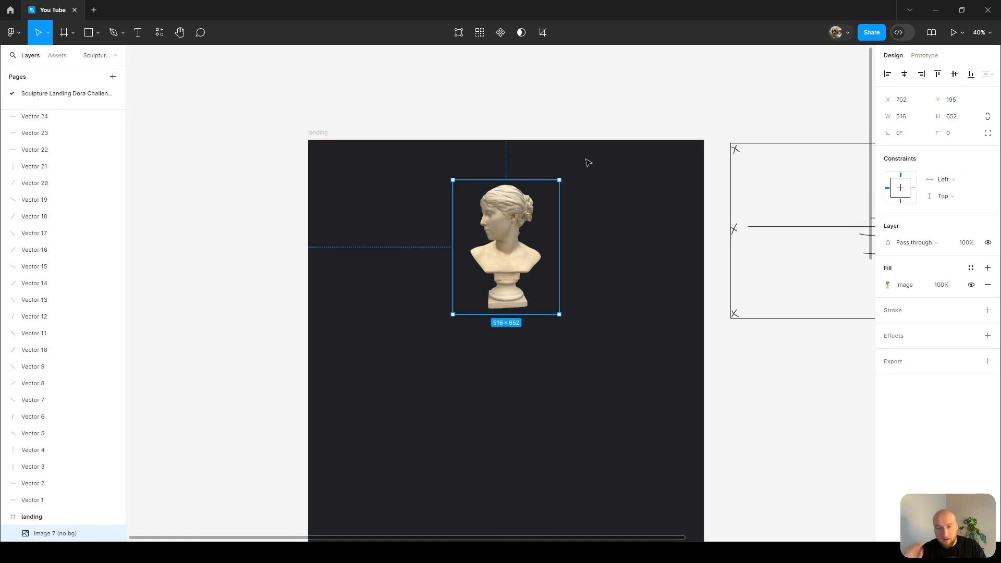
Centre the bust image horizontally in the landing frame and nudge it slightly lower.
{"action": "scroll", "coordinate": [512, 250], "scroll_direction": "up", "scroll_amount": 2}
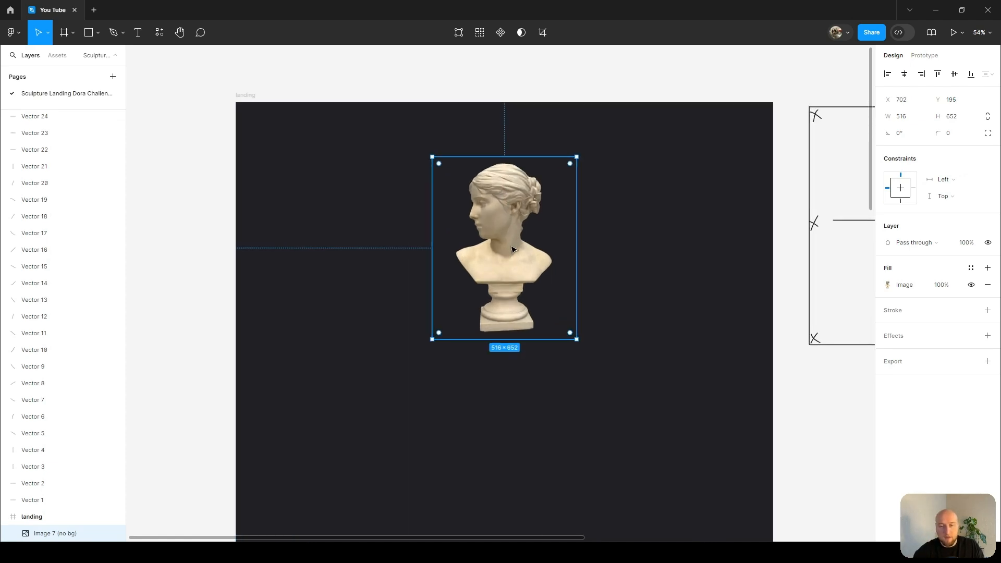
{"action": "scroll", "coordinate": [511, 261], "scroll_direction": "down", "scroll_amount": 1}
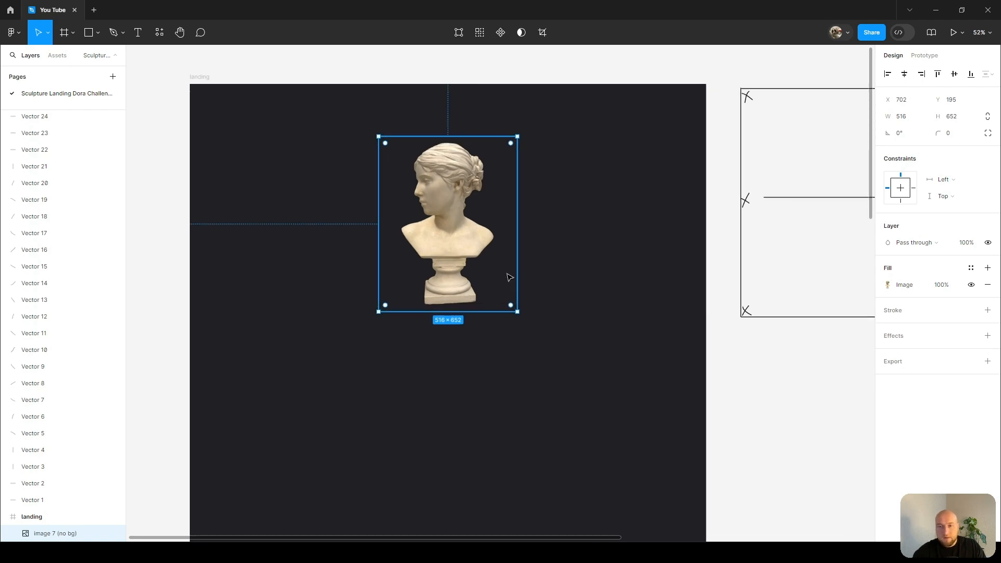
{"action": "key", "text": "alt+shift+h"}
{"action": "left_click_drag", "start_coordinate": [452, 215], "coordinate": [445, 214]}
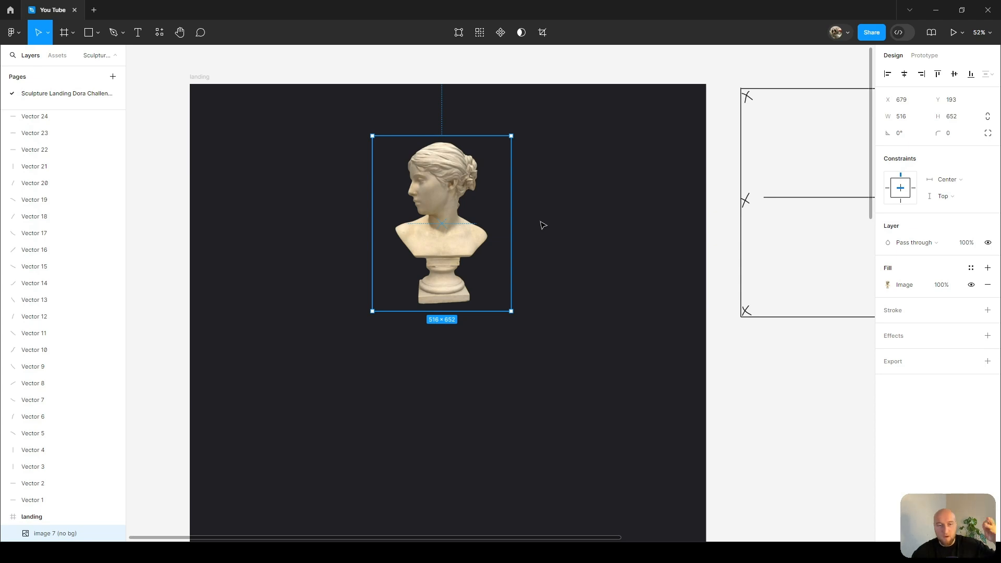
{"action": "scroll", "coordinate": [532, 192], "scroll_direction": "down", "scroll_amount": 2}
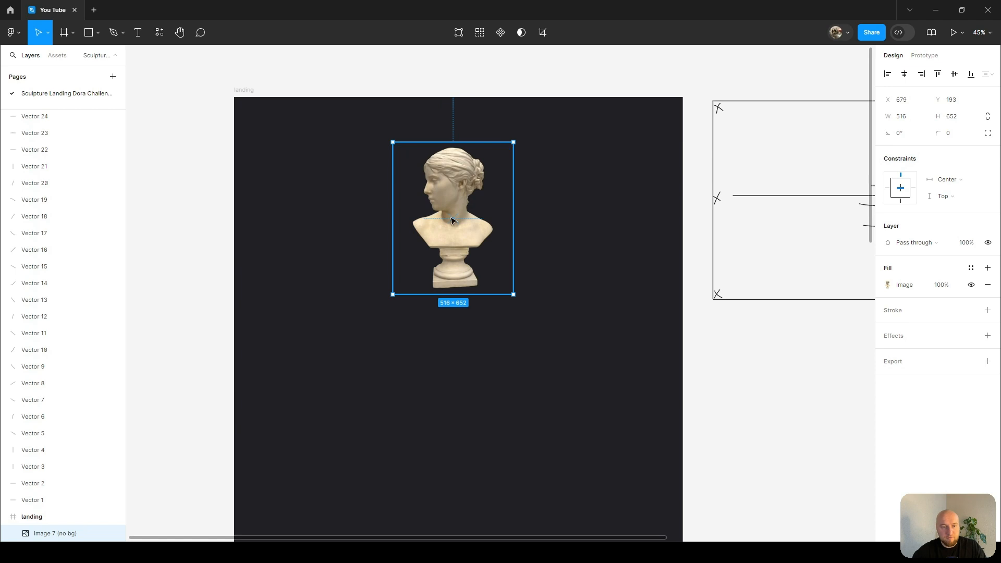
{"action": "left_click_drag", "start_coordinate": [453, 207], "coordinate": [453, 248]}
{"action": "scroll", "coordinate": [451, 197], "scroll_direction": "down", "scroll_amount": 3}
{"action": "left_click_drag", "start_coordinate": [541, 187], "coordinate": [482, 186]}
{"action": "scroll", "coordinate": [481, 184], "scroll_direction": "up", "scroll_amount": 5}
{"action": "left_click", "coordinate": [554, 224]}
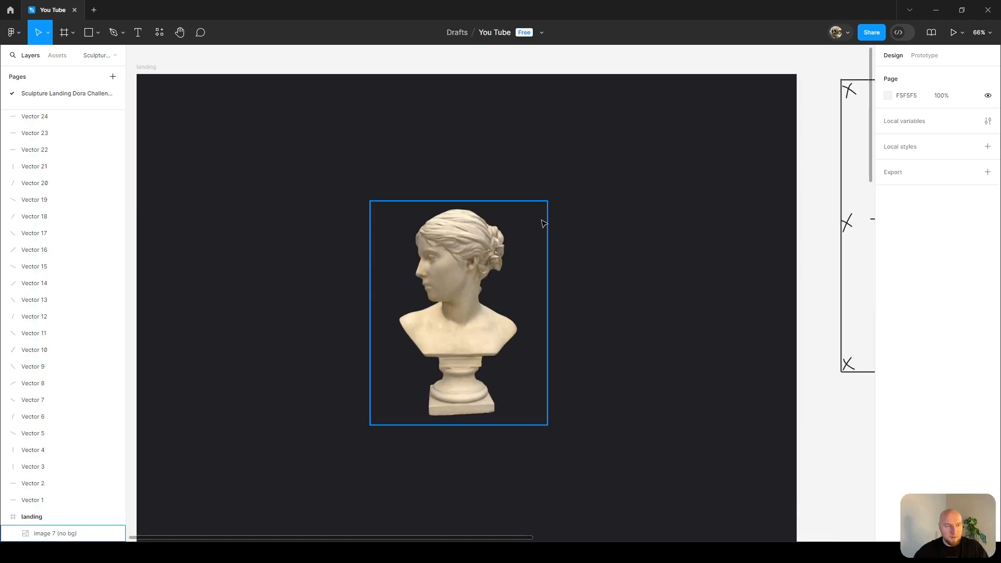
With the Pencil tool, sketch a vertical and a horizontal guide line crossing through the bust.
{"action": "scroll", "coordinate": [538, 212], "scroll_direction": "down", "scroll_amount": 5}
{"action": "left_click_drag", "start_coordinate": [636, 230], "coordinate": [329, 201]}
{"action": "scroll", "coordinate": [695, 125], "scroll_direction": "up", "scroll_amount": 5}
{"action": "scroll", "coordinate": [693, 126], "scroll_direction": "down", "scroll_amount": 3}
{"action": "scroll", "coordinate": [550, 208], "scroll_direction": "left", "scroll_amount": 7}
{"action": "scroll", "coordinate": [424, 117], "scroll_direction": "up", "scroll_amount": 3}
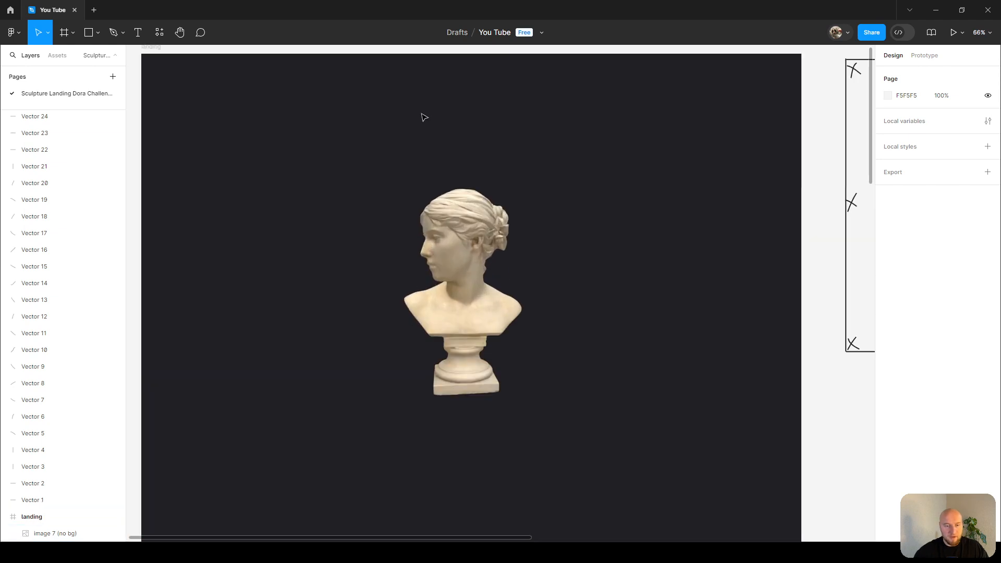
{"action": "key", "text": "shift+p"}
{"action": "mouse_move", "coordinate": [453, 77]}
{"action": "left_mouse_down"}
{"action": "mouse_move", "coordinate": [487, 281]}
{"action": "mouse_move", "coordinate": [485, 417]}
{"action": "left_mouse_up"}
{"action": "scroll", "coordinate": [481, 251], "scroll_direction": "left", "scroll_amount": 2}
{"action": "left_click_drag", "start_coordinate": [264, 266], "coordinate": [863, 266]}
{"action": "scroll", "coordinate": [620, 206], "scroll_direction": "right", "scroll_amount": 1}
{"action": "scroll", "coordinate": [476, 146], "scroll_direction": "up", "scroll_amount": 1}
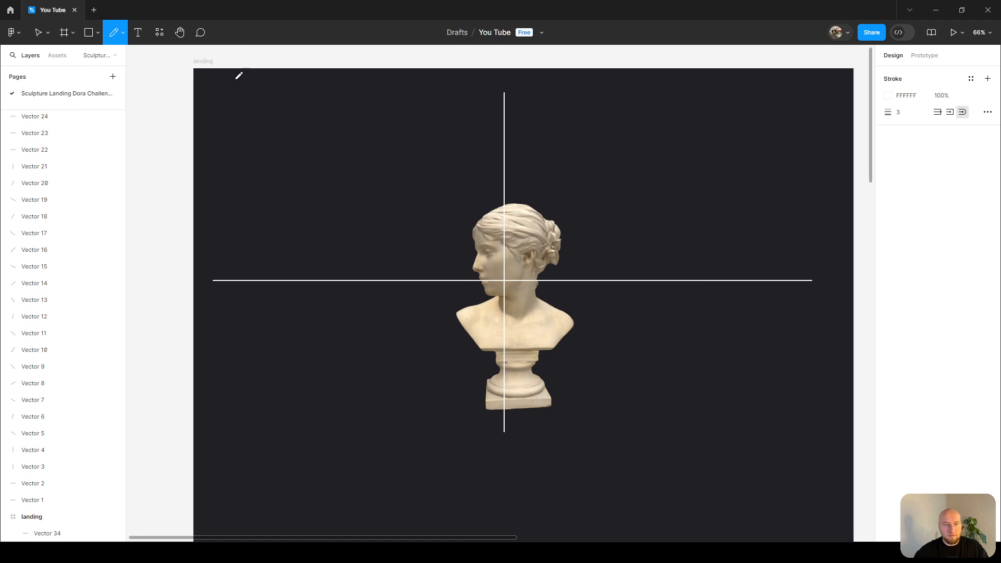
Sketch a horizontal line near the frame's top edge, then delete it.
{"action": "left_click_drag", "start_coordinate": [351, 82], "coordinate": [813, 82]}
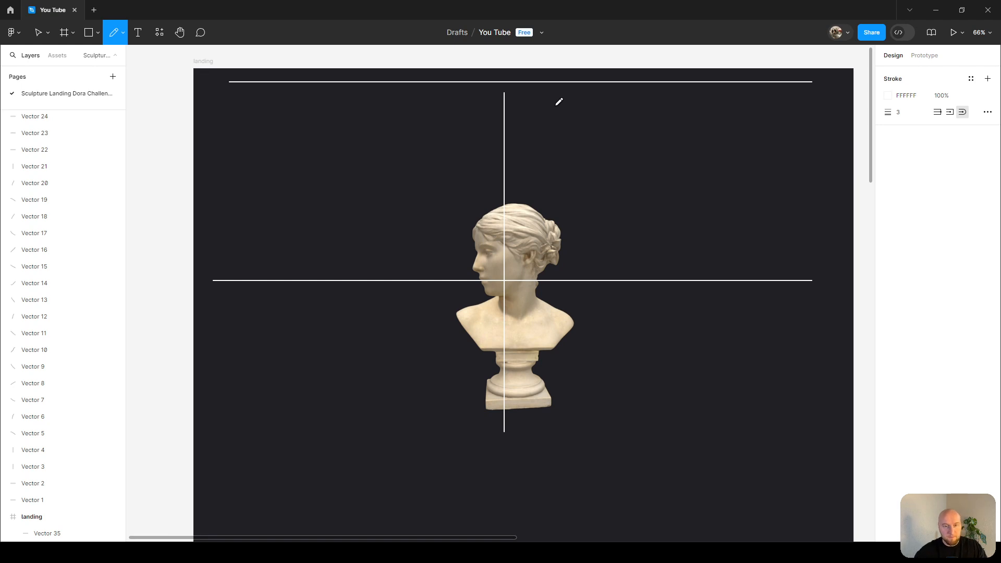
{"action": "key", "text": "Escape"}
{"action": "left_click", "coordinate": [521, 83]}
{"action": "key", "text": "Delete"}
{"action": "scroll", "coordinate": [517, 86], "scroll_direction": "up", "scroll_amount": 2}
Add a text layer reading 'the history of sculpture' above the bust.
{"action": "key", "text": "t"}
{"action": "scroll", "coordinate": [472, 84], "scroll_direction": "up", "scroll_amount": 3}
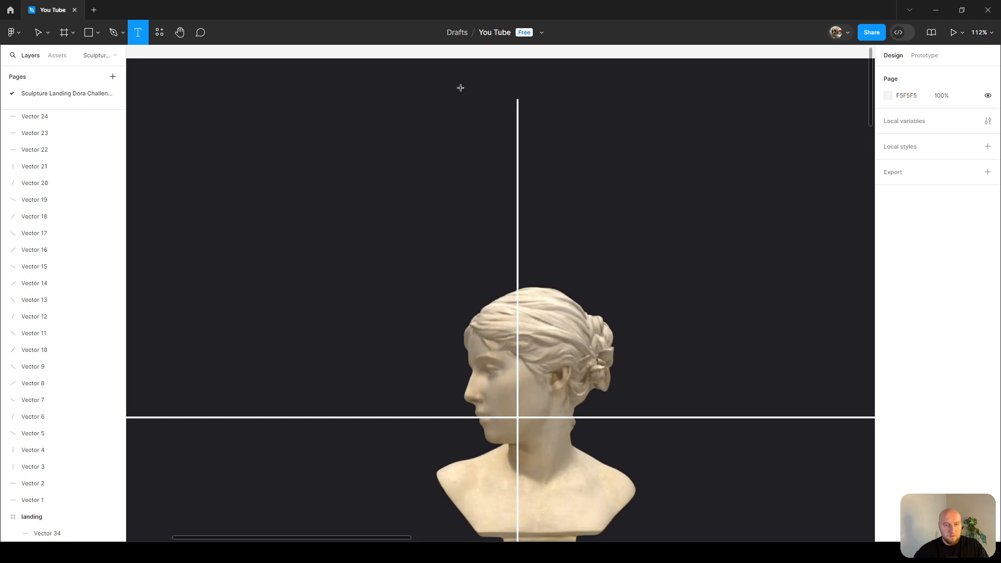
{"action": "left_click", "coordinate": [427, 121]}
{"action": "type", "text": "the history of sculpture"}
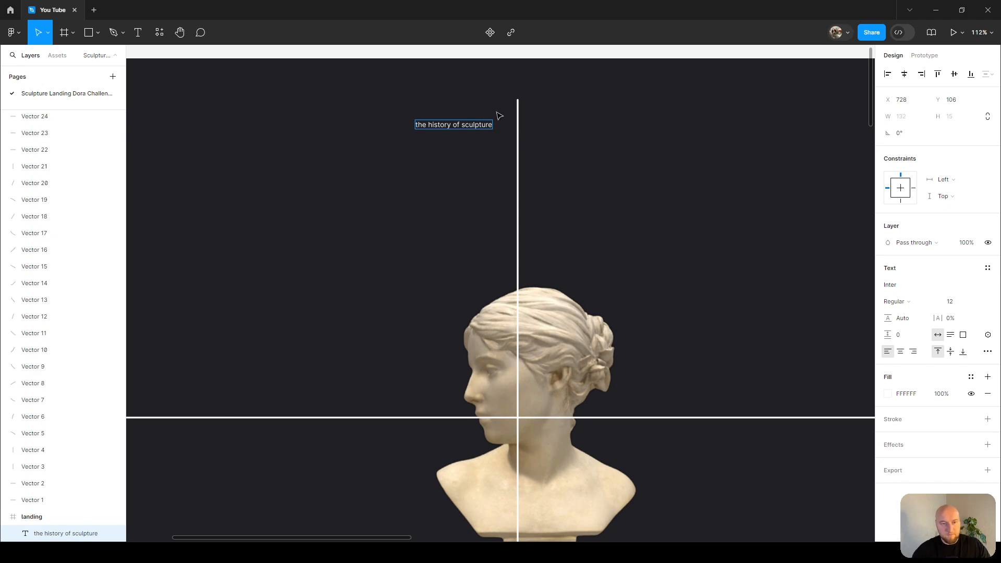
{"action": "key", "text": "Escape"}
Set the heading's font to Ogg and its font size to 200.
{"action": "scroll", "coordinate": [452, 123], "scroll_direction": "up", "scroll_amount": 3}
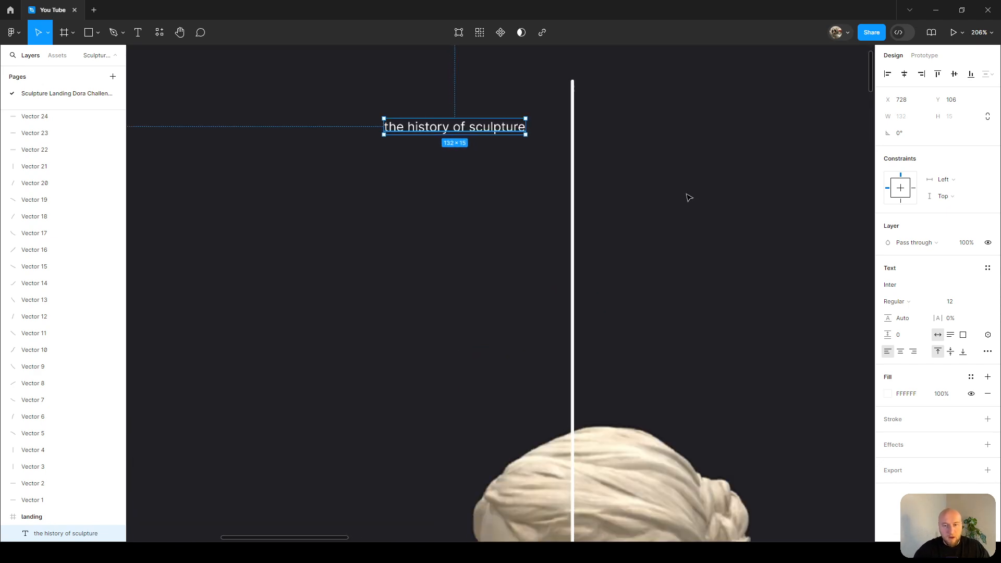
{"action": "left_click", "coordinate": [908, 290]}
{"action": "type", "text": "ogg"}
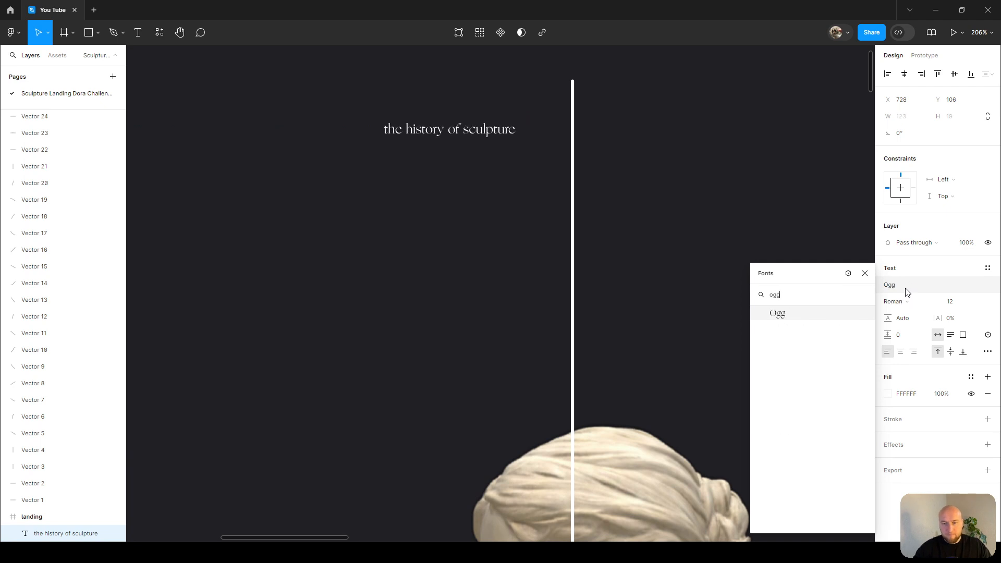
{"action": "key", "text": "Return"}
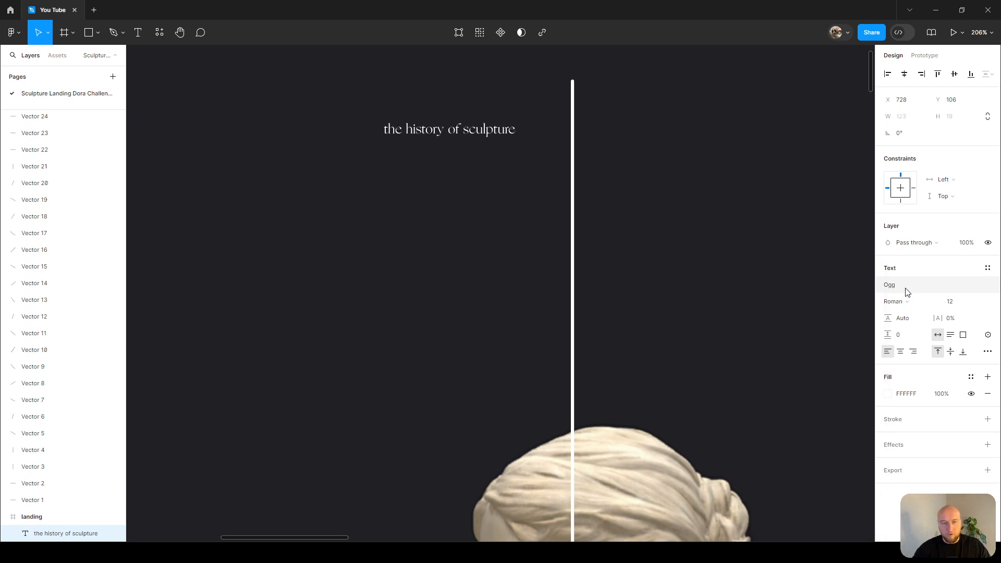
{"action": "left_click_drag", "start_coordinate": [958, 301], "coordinate": [911, 301]}
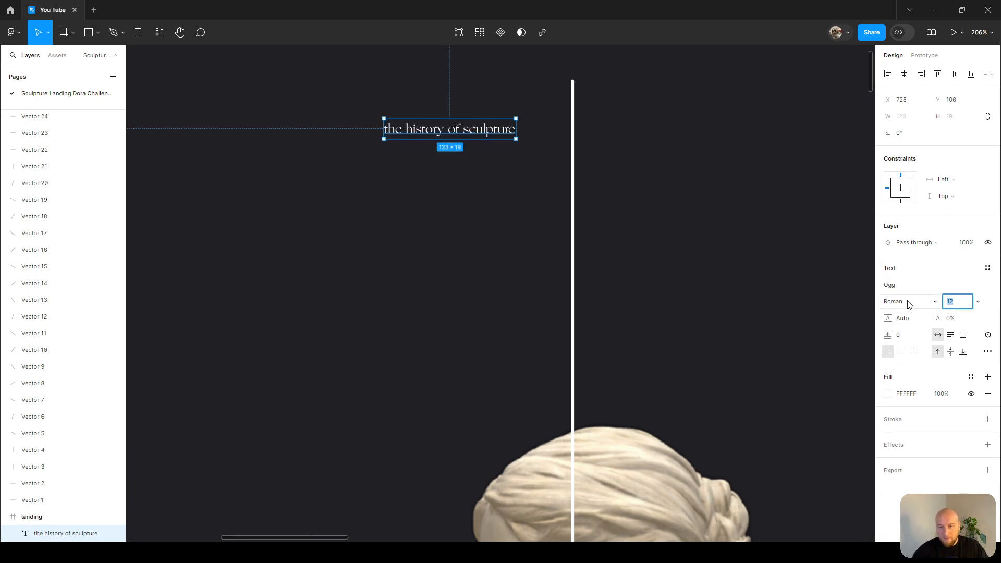
{"action": "key", "text": "Return"}
{"action": "scroll", "coordinate": [437, 311], "scroll_direction": "down", "scroll_amount": 6}
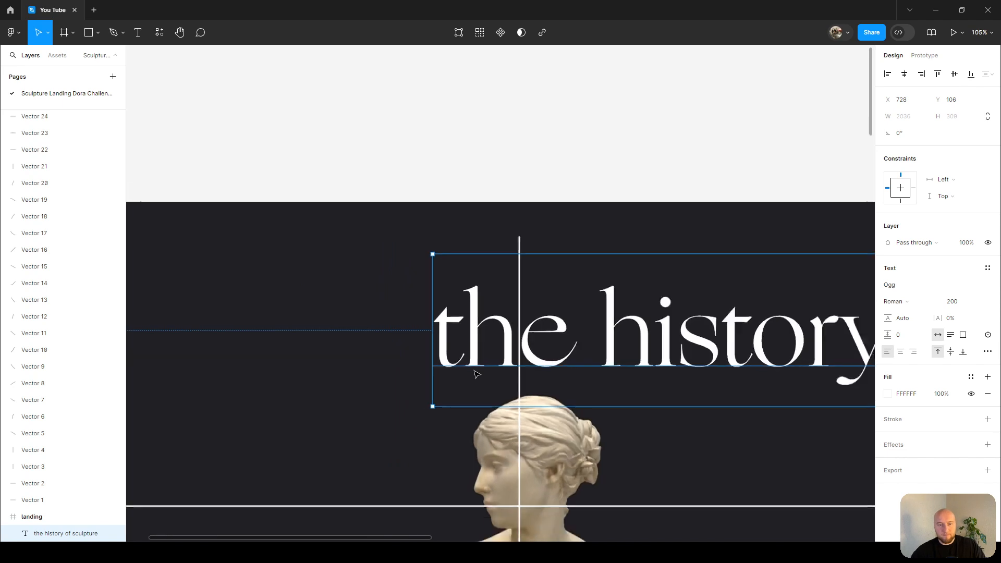
Move the heading to the frame's top-left, just above the bust.
{"action": "mouse_move", "coordinate": [437, 311]}
{"action": "left_mouse_down"}
{"action": "mouse_move", "coordinate": [516, 277]}
{"action": "mouse_move", "coordinate": [322, 273]}
{"action": "left_mouse_up"}
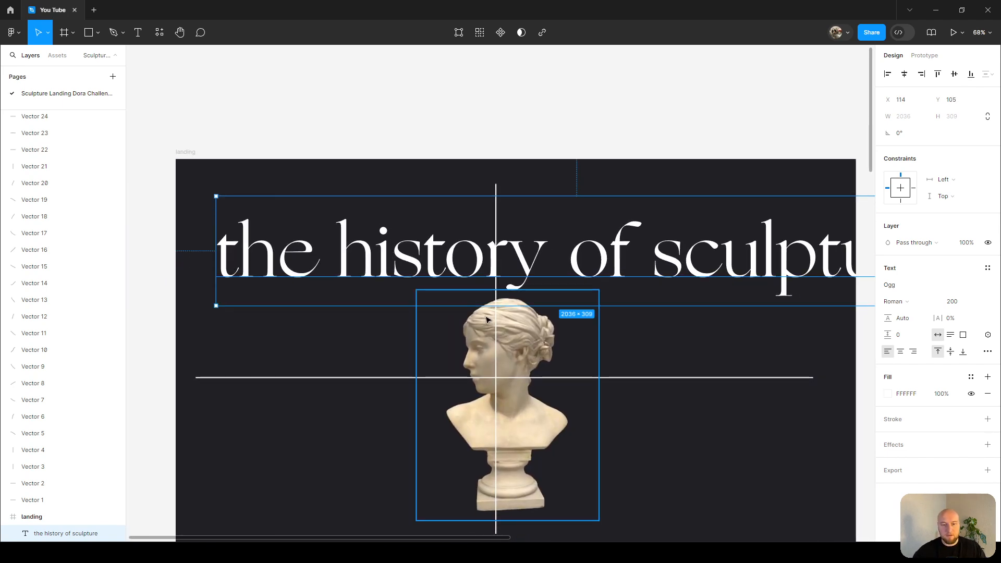
{"action": "scroll", "coordinate": [495, 265], "scroll_direction": "down", "scroll_amount": 3}
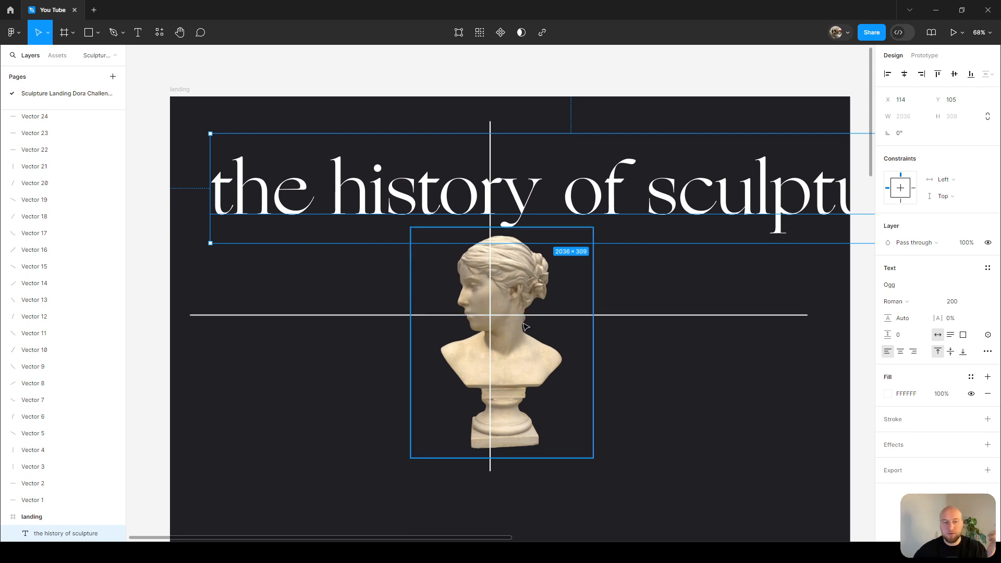
{"action": "left_click_drag", "start_coordinate": [556, 199], "coordinate": [547, 199]}
{"action": "left_click_drag", "start_coordinate": [428, 179], "coordinate": [412, 177]}
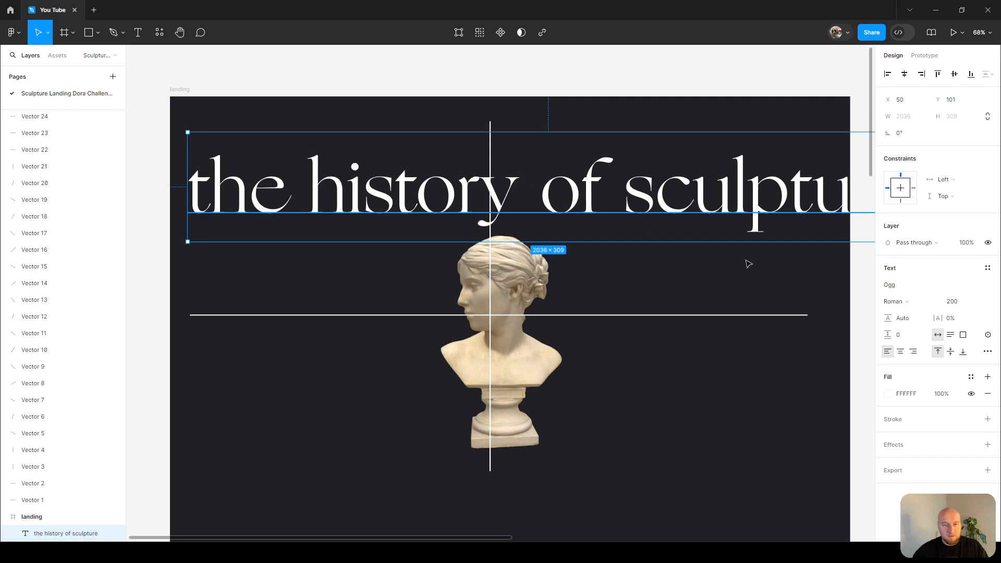
Set the heading's font size to 180.
{"action": "left_click", "coordinate": [942, 302]}
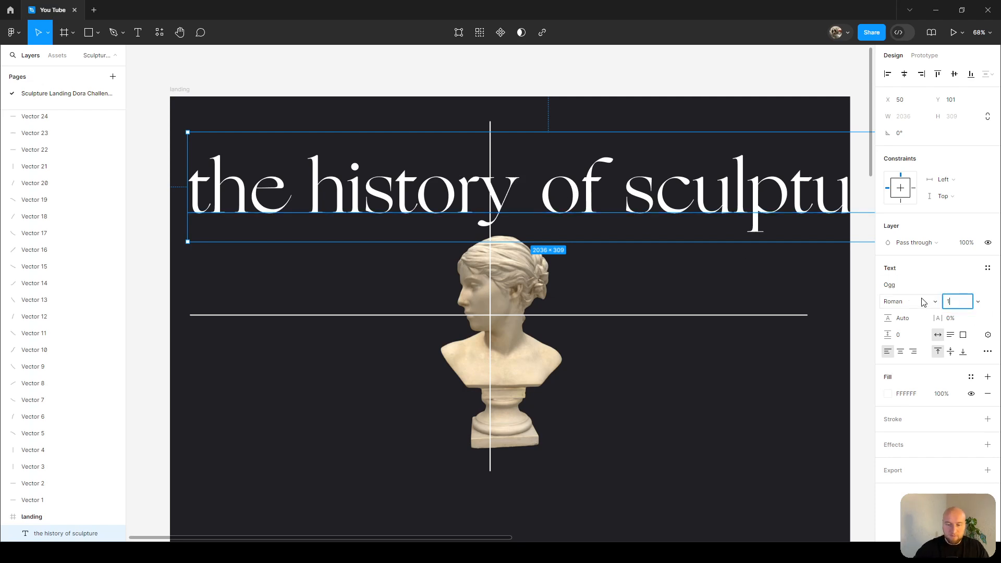
{"action": "type", "text": "180"}
{"action": "key", "text": "Return"}
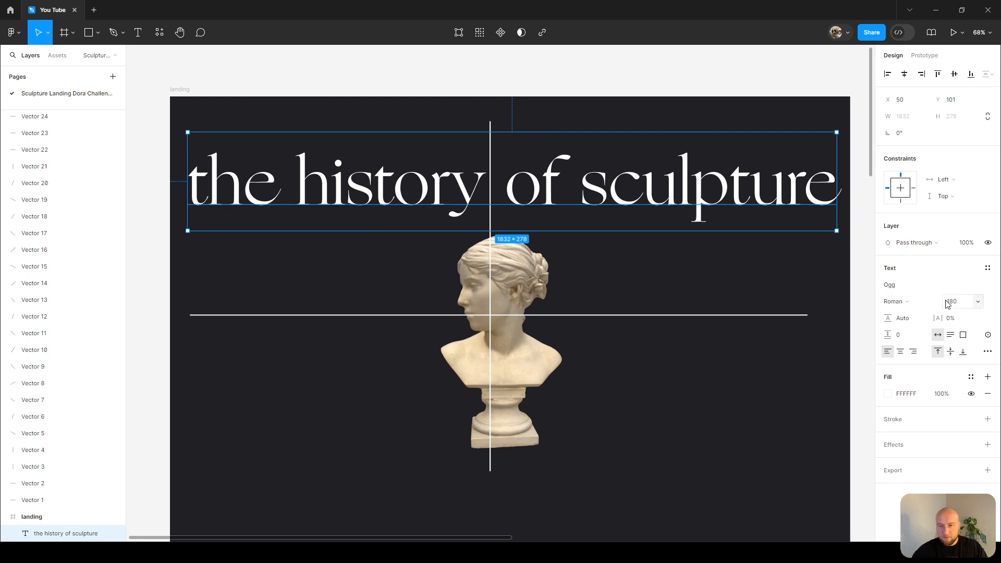
Split 'the history' off the heading into its own text layer placed above the rest.
{"action": "double_click", "coordinate": [570, 180]}
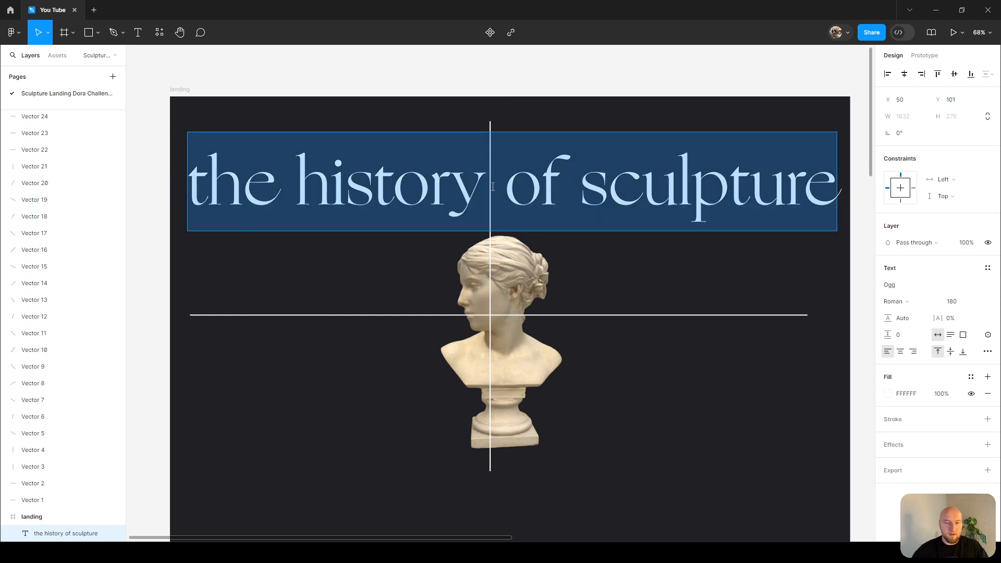
{"action": "left_click_drag", "start_coordinate": [482, 185], "coordinate": [180, 185]}
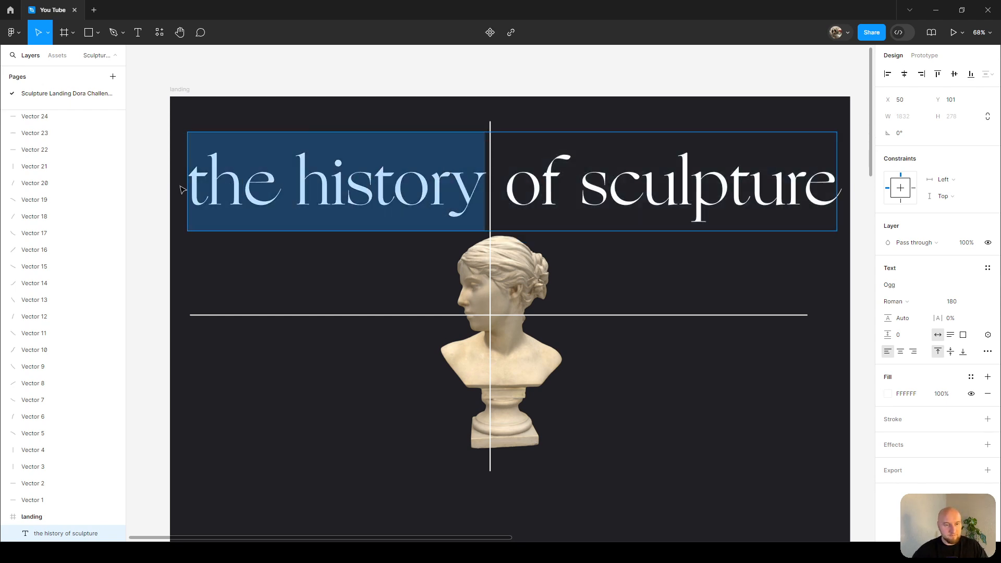
{"action": "key", "text": "BackSpace"}
{"action": "key", "text": "Escape"}
{"action": "left_click_drag", "start_coordinate": [340, 219], "coordinate": [388, 327]}
{"action": "left_click", "coordinate": [370, 176]}
{"action": "key", "text": "ctrl+v"}
{"action": "left_click_drag", "start_coordinate": [370, 176], "coordinate": [440, 177]}
Split 'of' into its own text layer, moving 'sculpture' to the right of the bust.
{"action": "left_click", "coordinate": [329, 294]}
{"action": "double_click", "coordinate": [328, 294]}
{"action": "mouse_move", "coordinate": [328, 294]}
{"action": "left_mouse_down"}
{"action": "mouse_move", "coordinate": [250, 295]}
{"action": "mouse_move", "coordinate": [284, 300]}
{"action": "mouse_move", "coordinate": [263, 310]}
{"action": "left_mouse_up"}
{"action": "key", "text": "ctrl+c"}
{"action": "left_click", "coordinate": [291, 294]}
{"action": "key", "text": "BackSpace"}
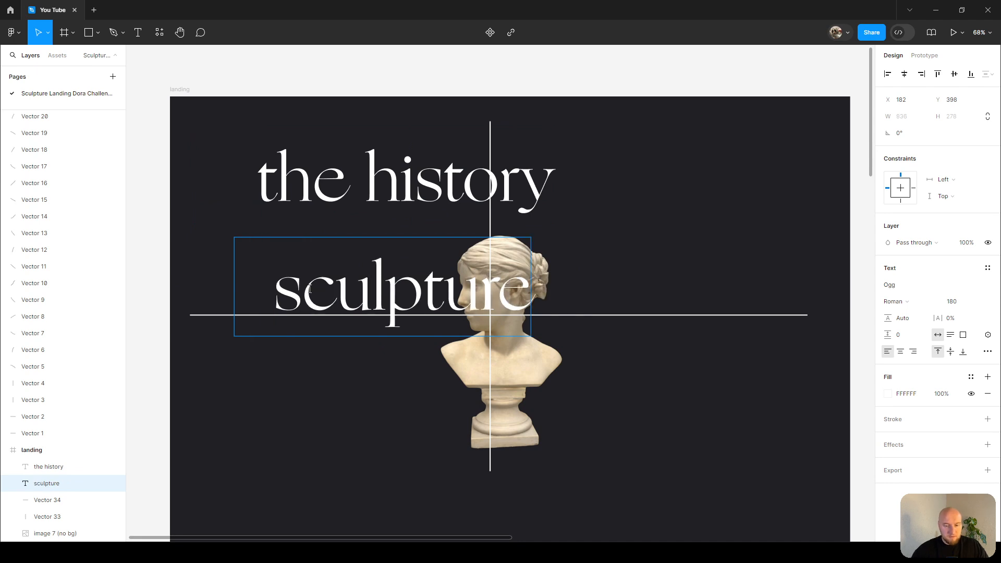
{"action": "key", "text": "Delete"}
{"action": "key", "text": "Escape"}
{"action": "left_click_drag", "start_coordinate": [435, 313], "coordinate": [762, 309]}
{"action": "left_click", "coordinate": [330, 262]}
{"action": "key", "text": "ctrl+v"}
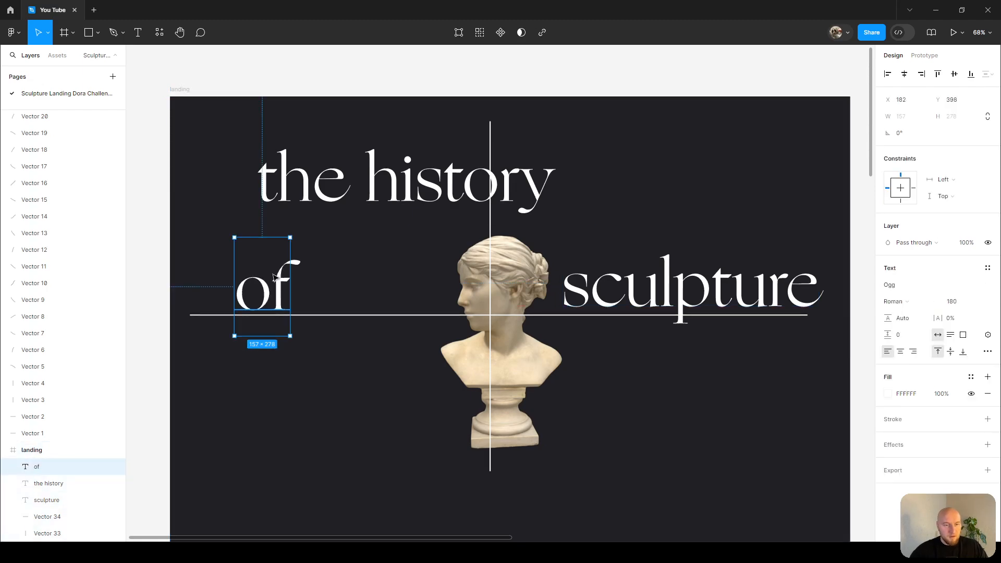
{"action": "left_click_drag", "start_coordinate": [271, 292], "coordinate": [299, 272]}
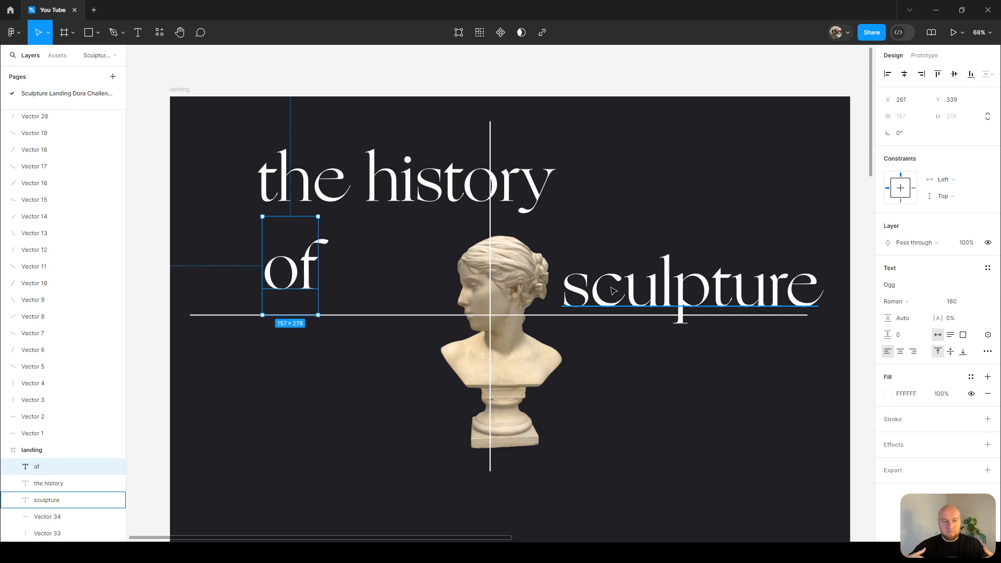
Set the case of the 'the history' and 'sculpture' text layers to uppercase.
{"action": "left_click", "coordinate": [454, 193]}
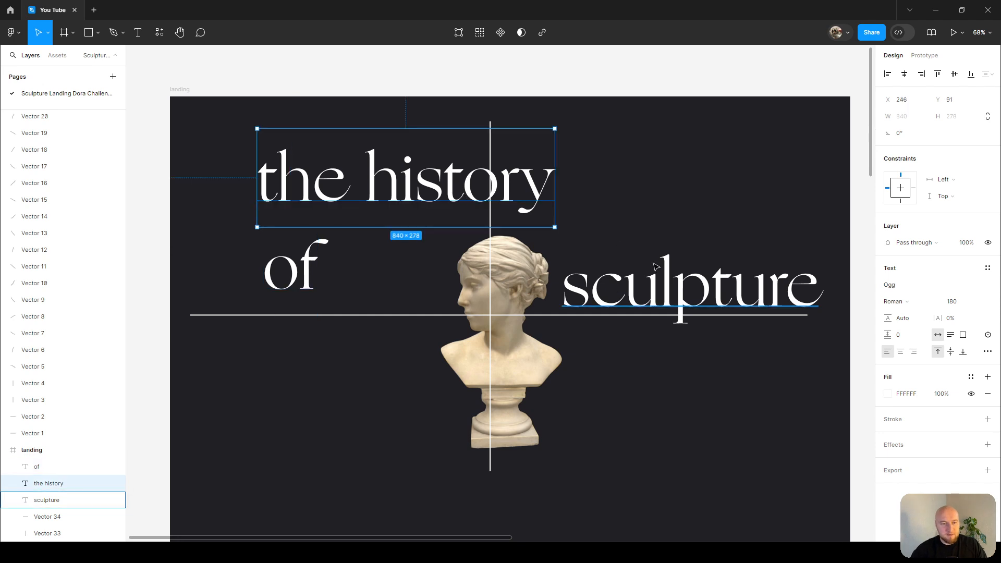
{"action": "left_click", "coordinate": [790, 297], "text": "shift"}
{"action": "left_click", "coordinate": [988, 377]}
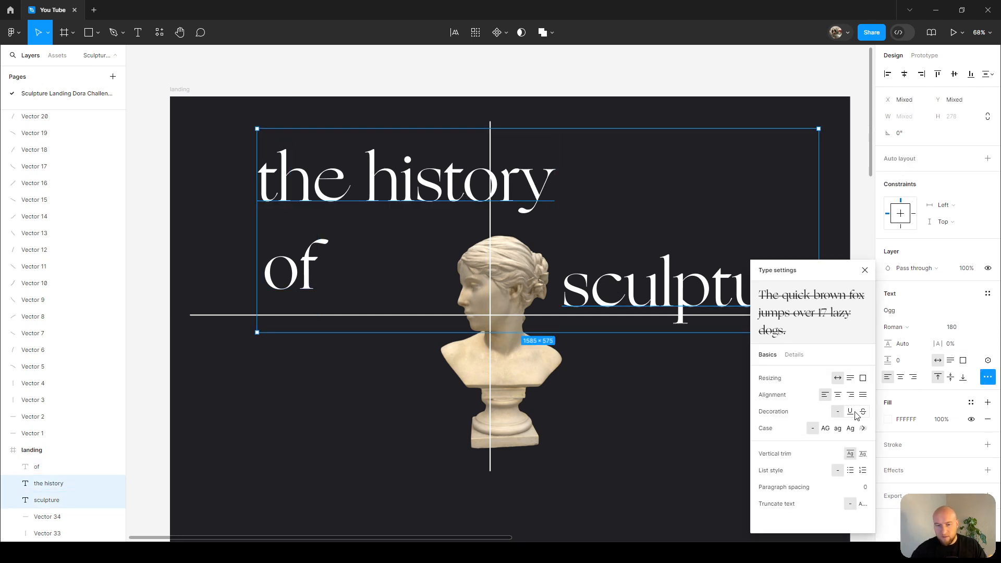
{"action": "left_click", "coordinate": [826, 429]}
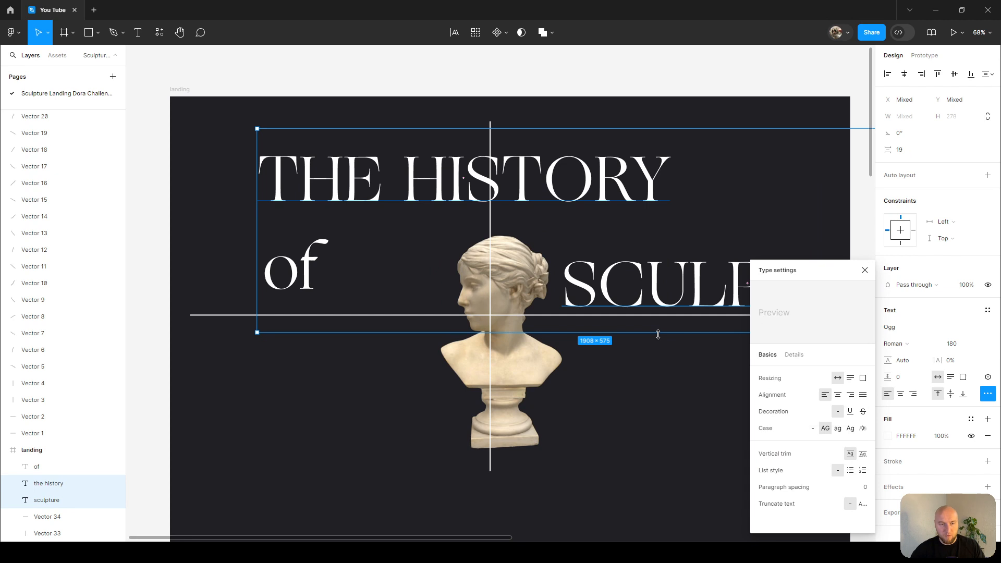
{"action": "left_click", "coordinate": [865, 270]}
Stack 'SCULPTURE' directly below 'THE HISTORY'.
{"action": "scroll", "coordinate": [611, 231], "scroll_direction": "up", "scroll_amount": 3}
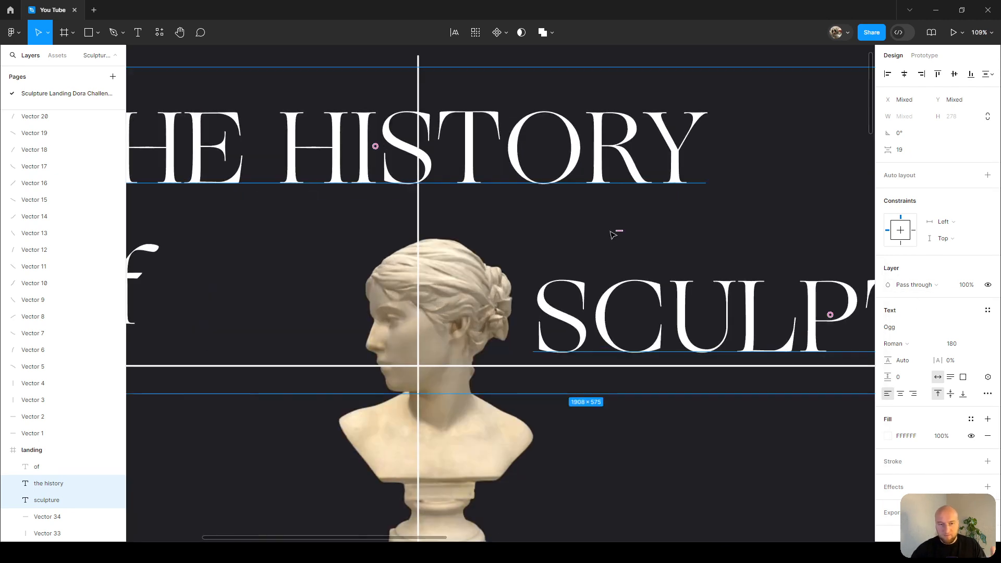
{"action": "scroll", "coordinate": [616, 239], "scroll_direction": "down", "scroll_amount": 5}
{"action": "left_click", "coordinate": [693, 271]}
{"action": "mouse_move", "coordinate": [693, 271]}
{"action": "left_mouse_down"}
{"action": "mouse_move", "coordinate": [619, 245]}
{"action": "mouse_move", "coordinate": [534, 241]}
{"action": "left_mouse_up"}
{"action": "left_click", "coordinate": [565, 202]}
{"action": "left_click_drag", "start_coordinate": [565, 202], "coordinate": [594, 198]}
{"action": "scroll", "coordinate": [573, 195], "scroll_direction": "up", "scroll_amount": 2}
{"action": "left_click", "coordinate": [620, 264]}
{"action": "left_click_drag", "start_coordinate": [620, 263], "coordinate": [611, 255]}
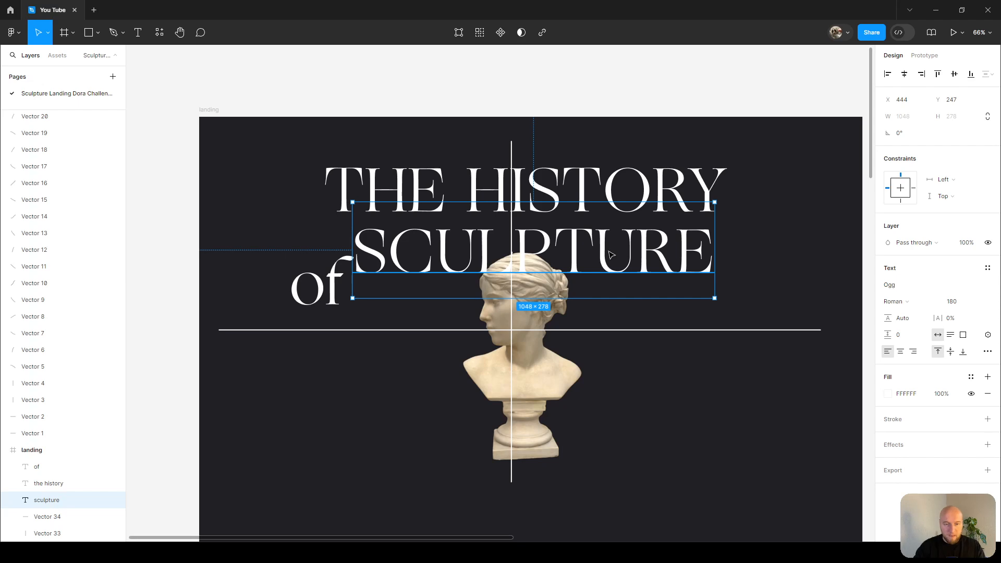
Stagger the lines by shifting 'THE HISTORY' left and 'SCULPTURE' right, placing 'of' just before 'SCULPTURE'.
{"action": "left_click", "coordinate": [599, 198]}
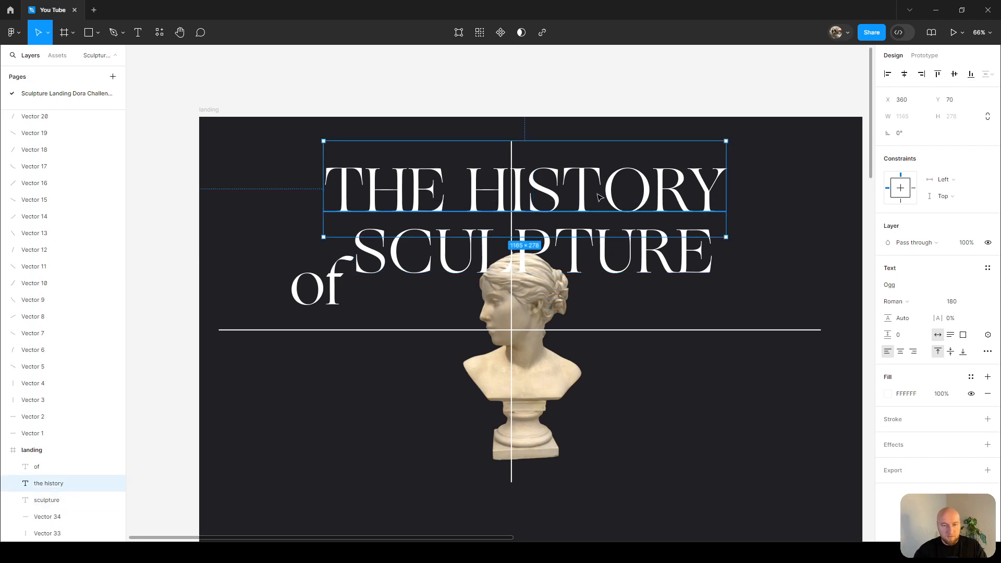
{"action": "left_click", "coordinate": [600, 239]}
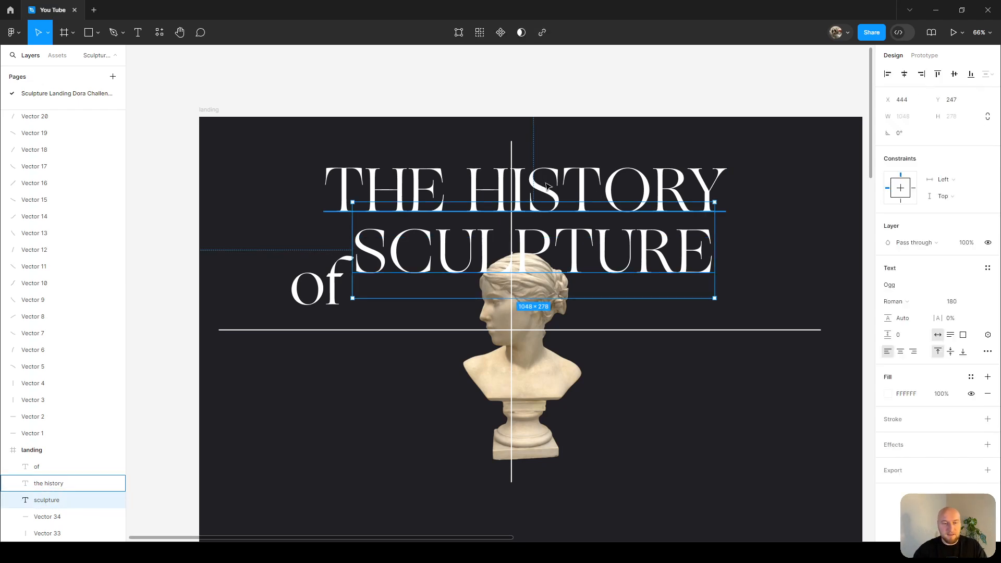
{"action": "left_click", "coordinate": [572, 171]}
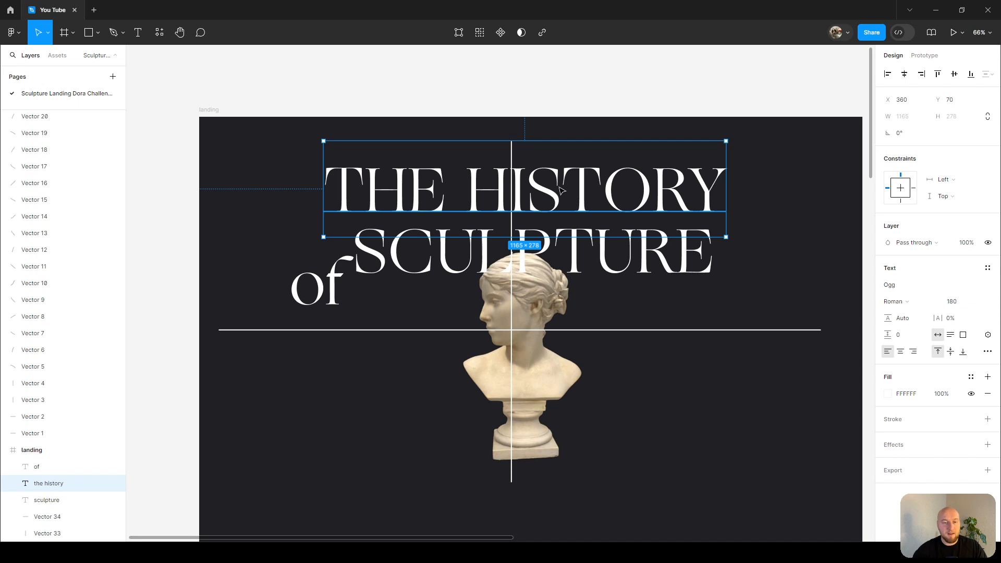
{"action": "left_click_drag", "start_coordinate": [580, 191], "coordinate": [538, 191]}
{"action": "left_click", "coordinate": [610, 264]}
{"action": "mouse_move", "coordinate": [610, 263]}
{"action": "left_mouse_down"}
{"action": "mouse_move", "coordinate": [691, 263]}
{"action": "mouse_move", "coordinate": [654, 250]}
{"action": "left_mouse_up"}
{"action": "scroll", "coordinate": [654, 249], "scroll_direction": "right", "scroll_amount": 1}
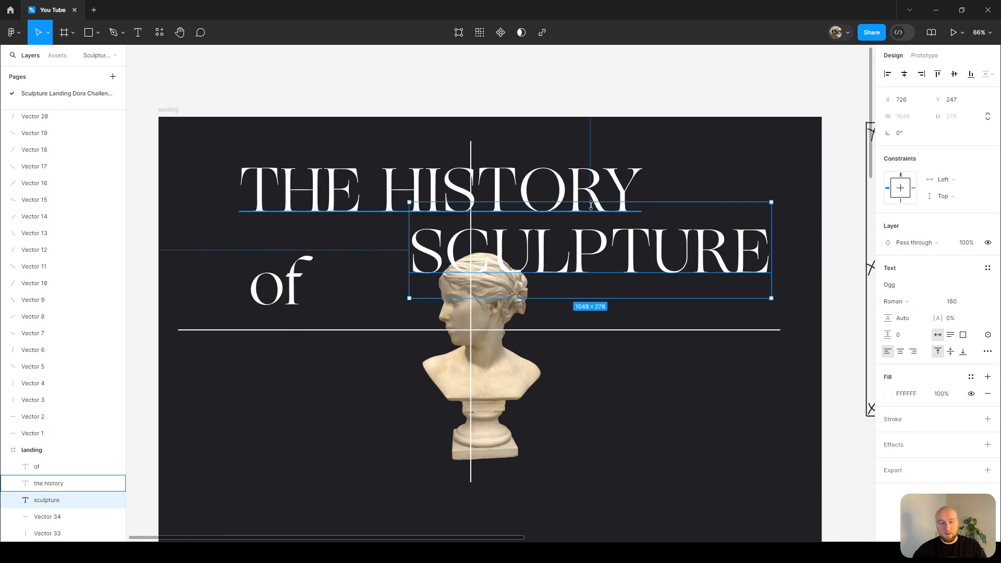
{"action": "left_click", "coordinate": [282, 291]}
{"action": "left_click_drag", "start_coordinate": [282, 292], "coordinate": [348, 260]}
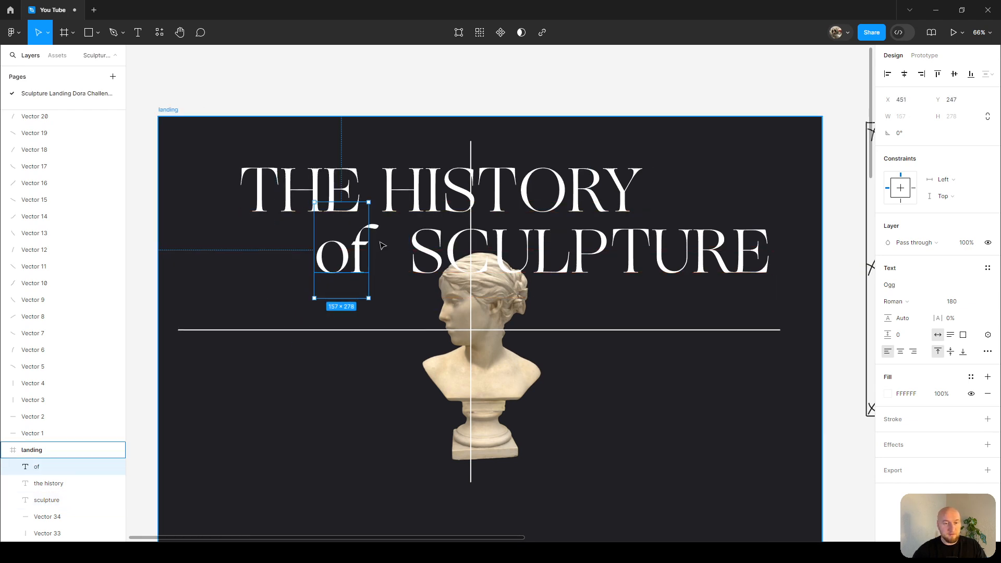
Set the 'of' text's style to Italic and nudge it slightly right.
{"action": "scroll", "coordinate": [376, 241], "scroll_direction": "up", "scroll_amount": 1}
{"action": "scroll", "coordinate": [521, 225], "scroll_direction": "up", "scroll_amount": 2}
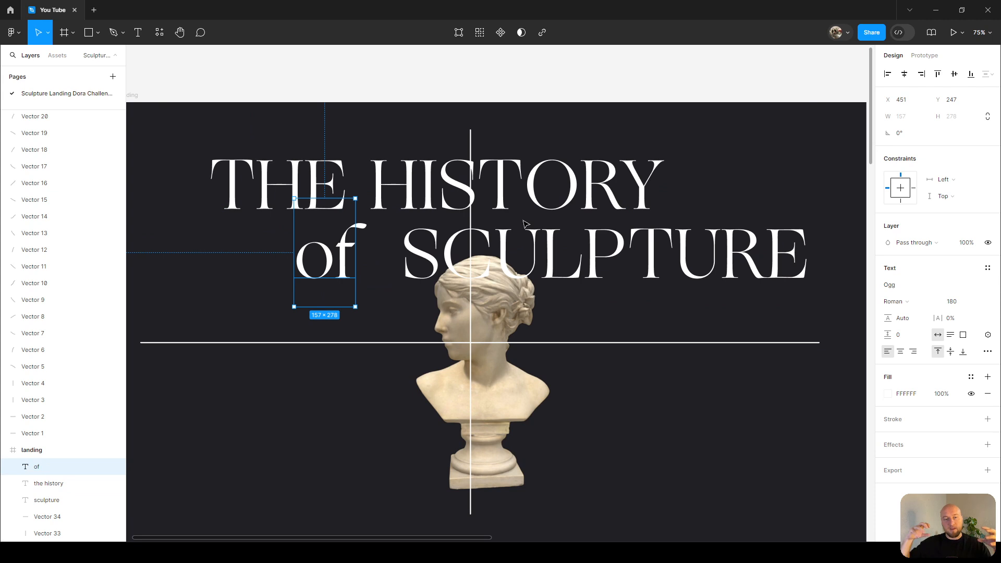
{"action": "scroll", "coordinate": [402, 195], "scroll_direction": "up", "scroll_amount": 2}
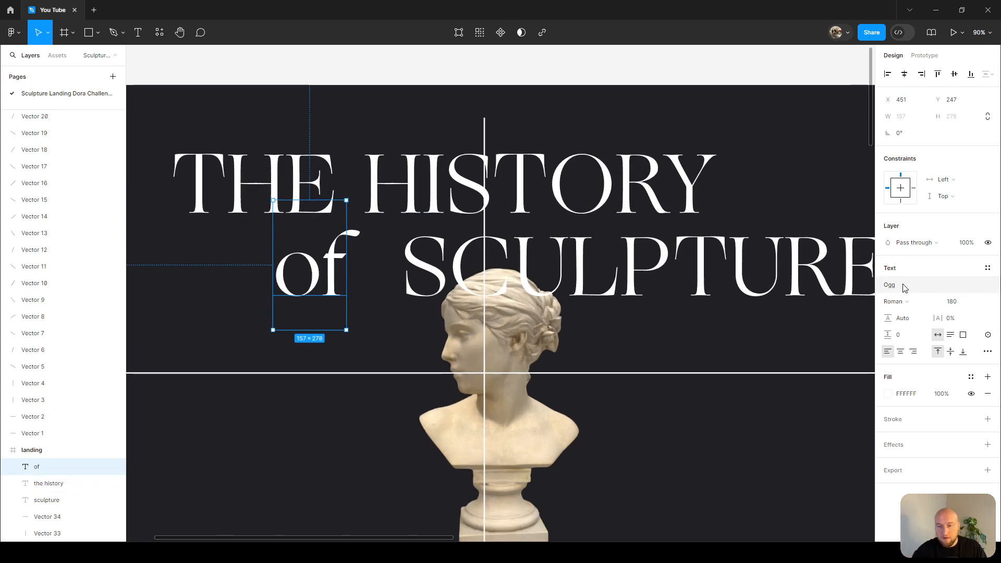
{"action": "left_click", "coordinate": [904, 302]}
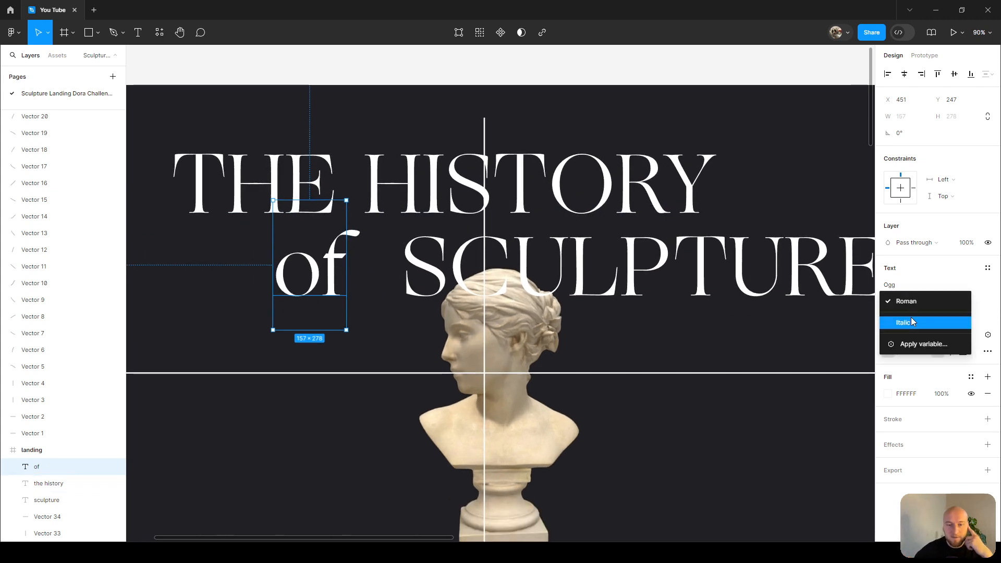
{"action": "left_click", "coordinate": [911, 321]}
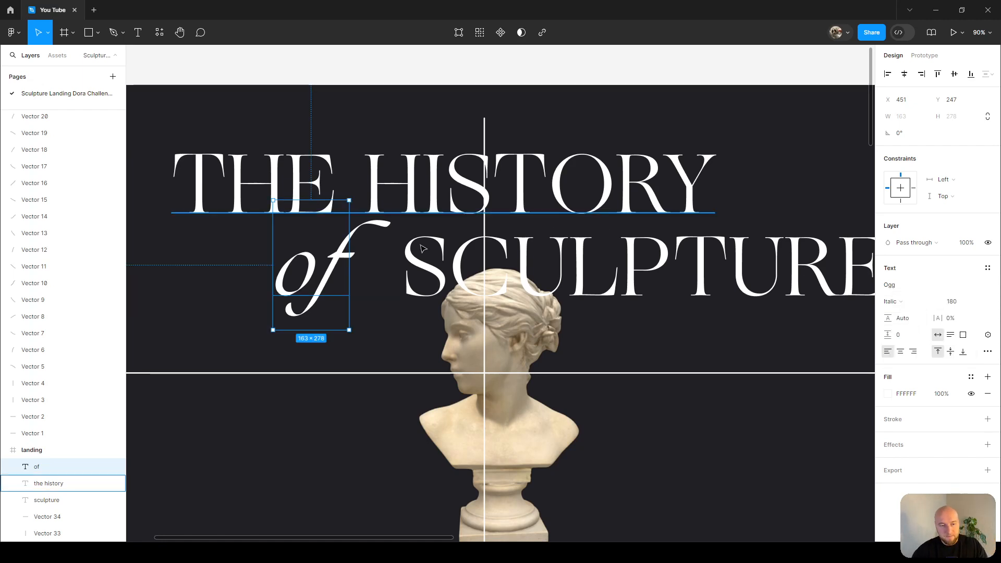
{"action": "left_click_drag", "start_coordinate": [332, 276], "coordinate": [340, 277]}
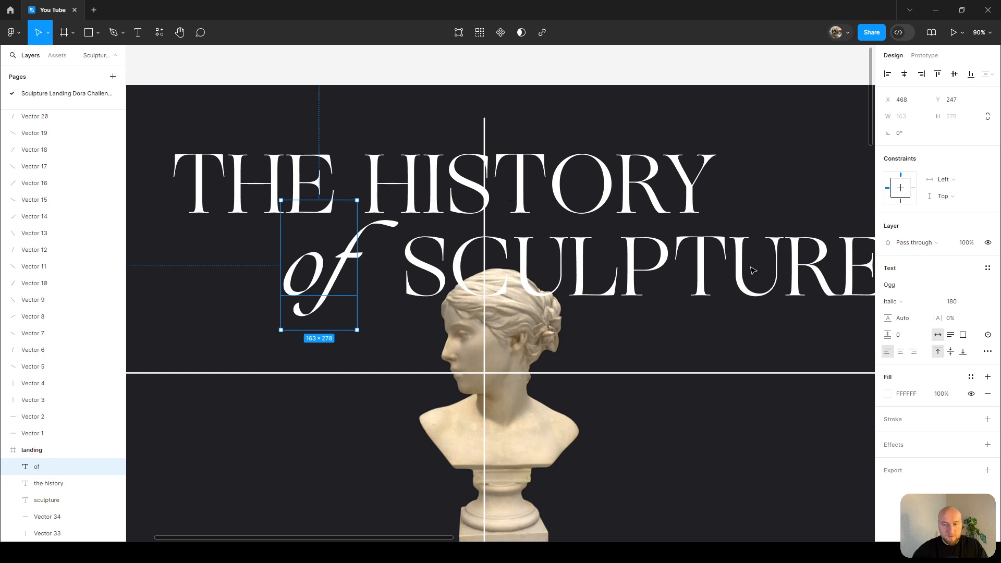
Set the 'of' text's font size to 140 and reposition it beside 'SCULPTURE'.
{"action": "scroll", "coordinate": [481, 215], "scroll_direction": "up", "scroll_amount": 3}
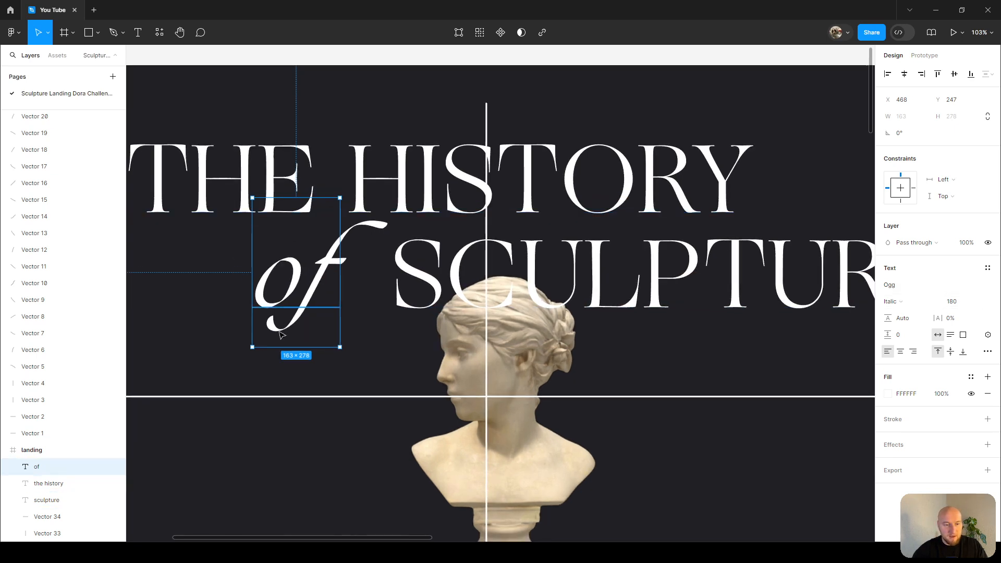
{"action": "left_click", "coordinate": [952, 301]}
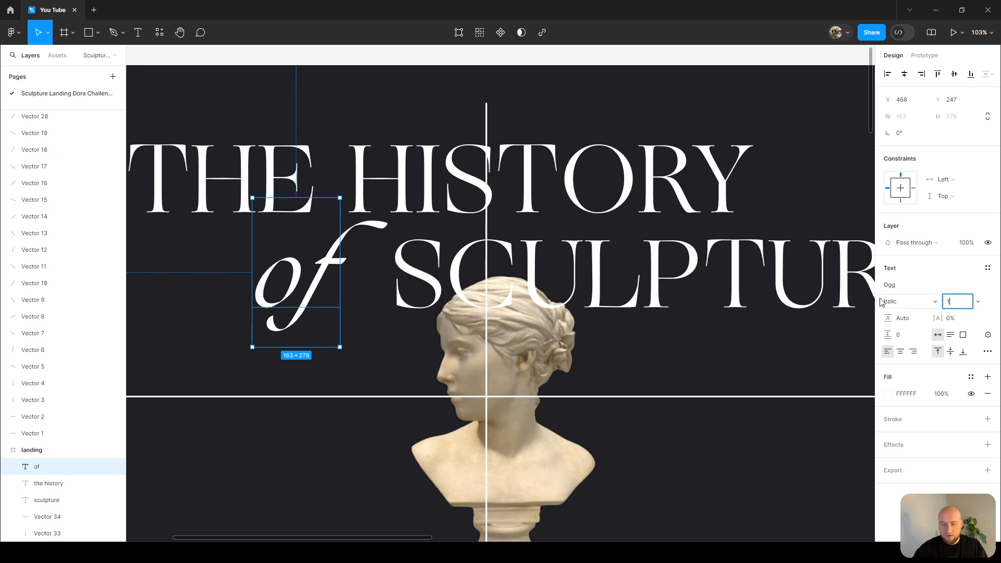
{"action": "type", "text": "140"}
{"action": "key", "text": "Return"}
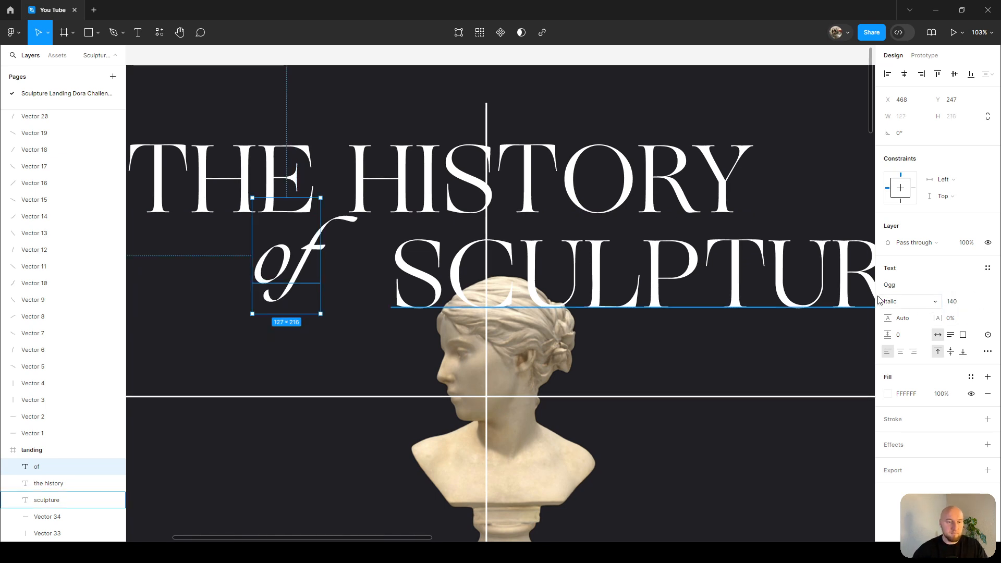
{"action": "left_click_drag", "start_coordinate": [277, 259], "coordinate": [307, 273]}
Set the fill colour of all three heading text layers to FFF4E3.
{"action": "left_click", "coordinate": [413, 170], "text": "shift"}
{"action": "left_click", "coordinate": [663, 280], "text": "shift"}
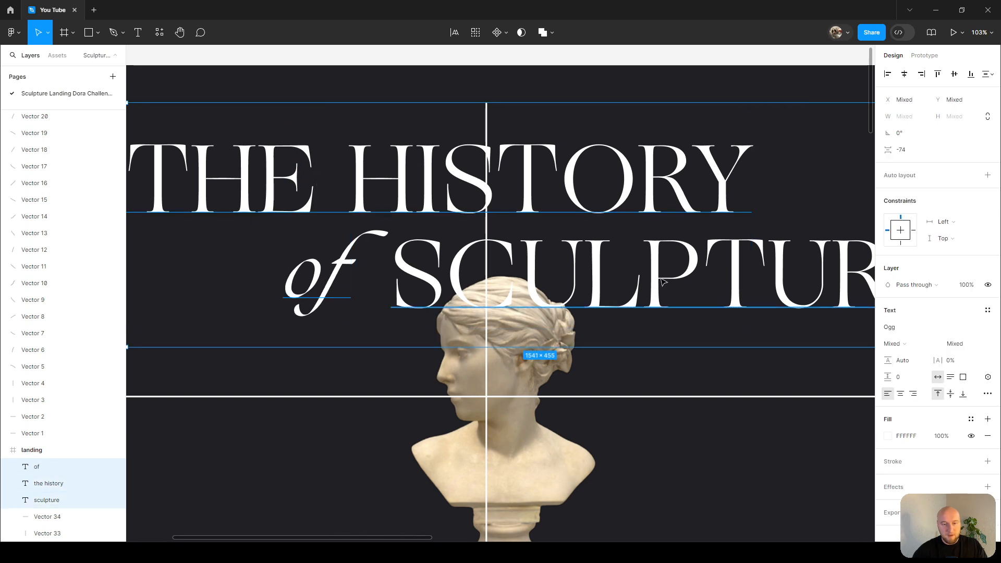
{"action": "scroll", "coordinate": [663, 279], "scroll_direction": "down", "scroll_amount": 1}
{"action": "scroll", "coordinate": [653, 244], "scroll_direction": "down", "scroll_amount": 3}
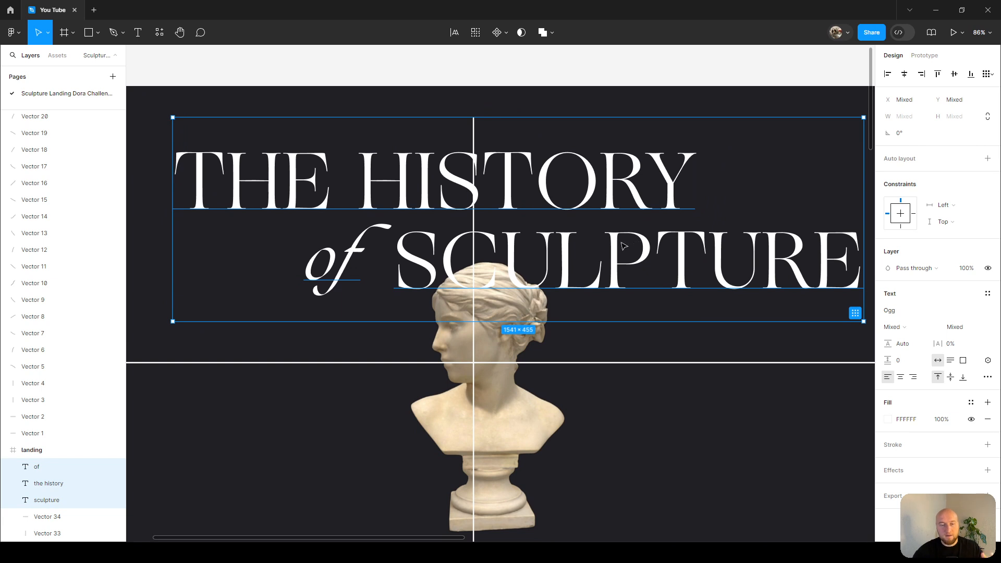
{"action": "scroll", "coordinate": [564, 358], "scroll_direction": "up", "scroll_amount": 5}
{"action": "scroll", "coordinate": [413, 257], "scroll_direction": "down", "scroll_amount": 3}
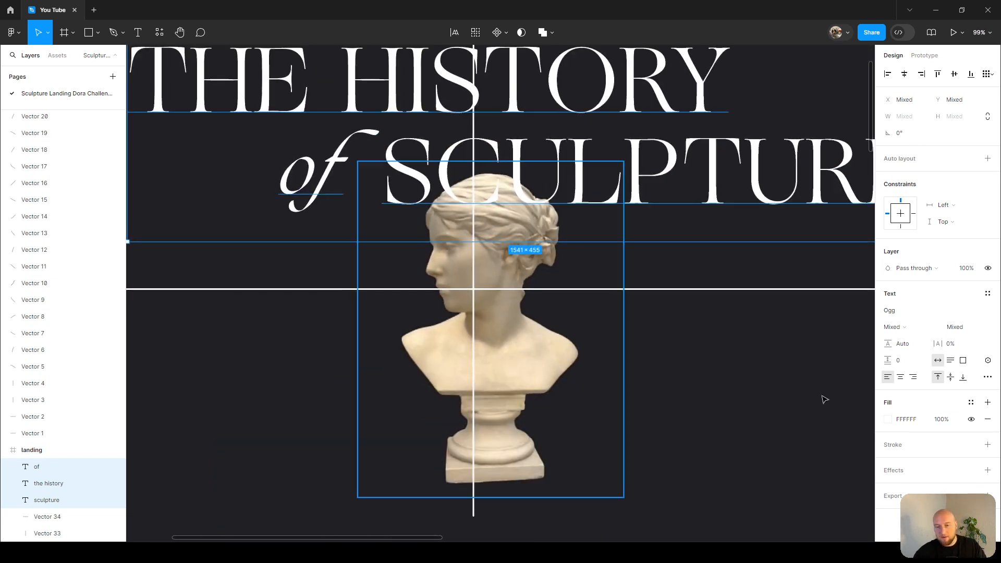
{"action": "key", "text": "alt+Tab"}
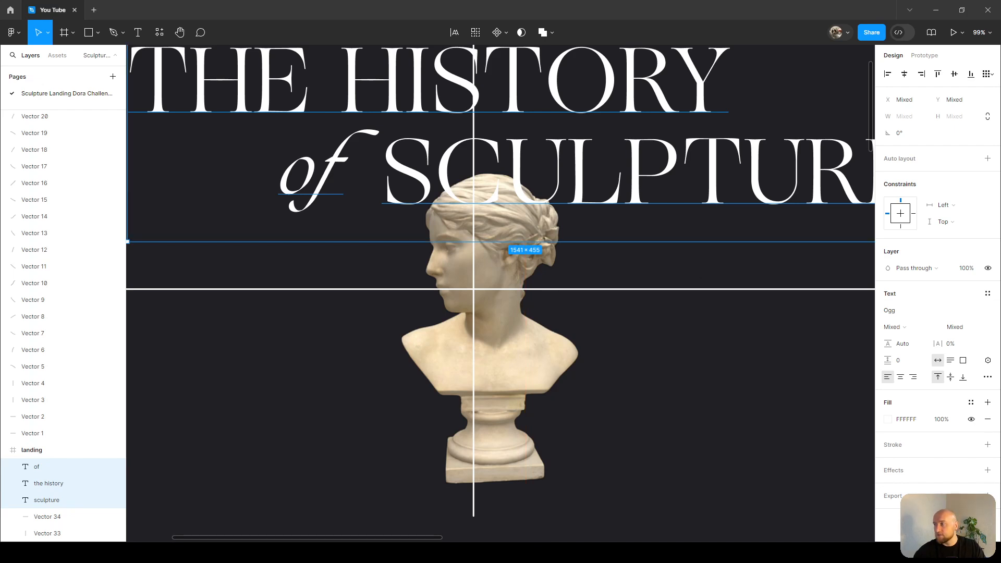
{"action": "scroll", "coordinate": [509, 295], "scroll_direction": "up", "scroll_amount": 3}
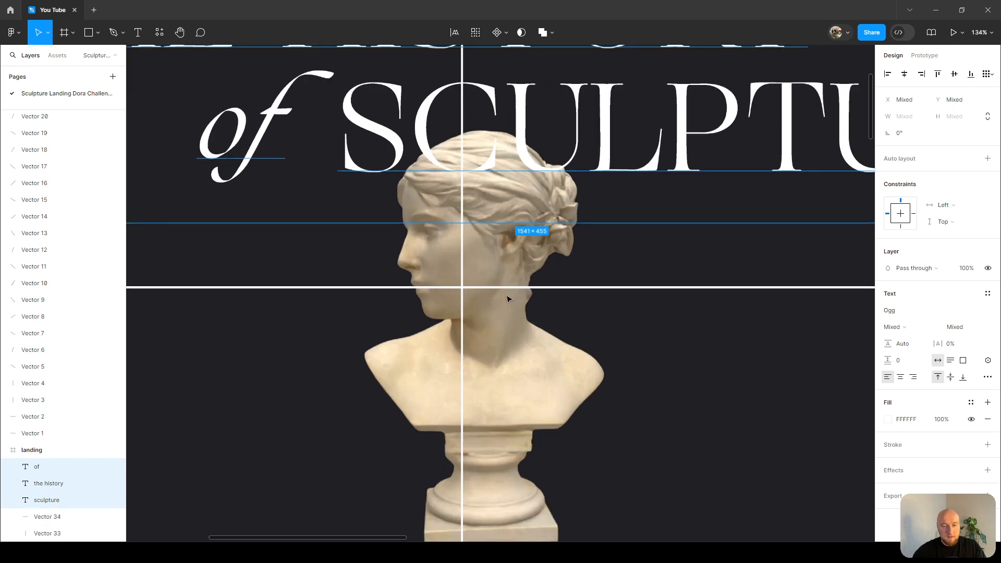
{"action": "left_click", "coordinate": [908, 419]}
{"action": "type", "text": "FFF4E3"}
{"action": "key", "text": "Return"}
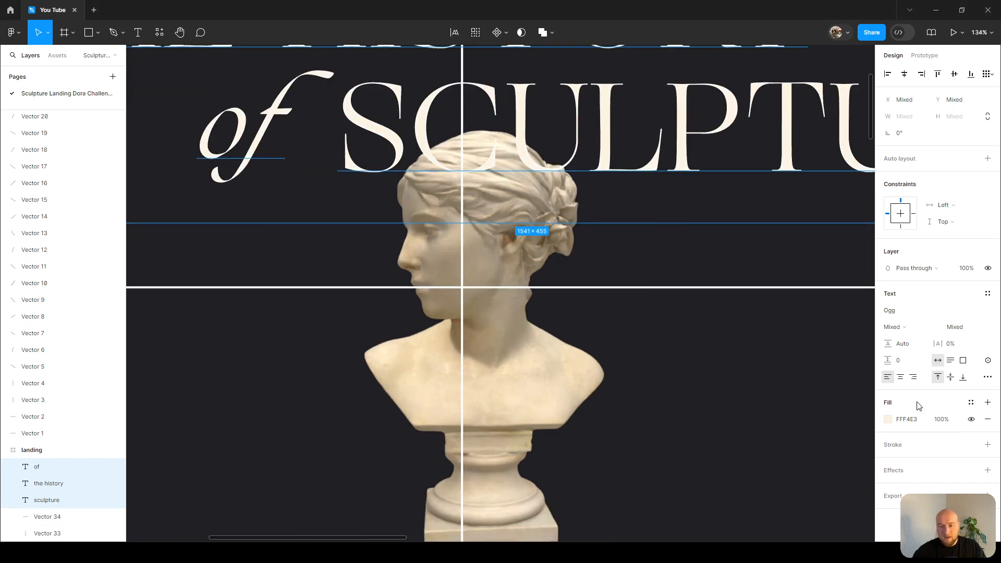
Zoom in and inspect the 'SCULPTURE' layer's fill colour.
{"action": "scroll", "coordinate": [561, 380], "scroll_direction": "up", "scroll_amount": 3}
{"action": "scroll", "coordinate": [733, 376], "scroll_direction": "down", "scroll_amount": 3}
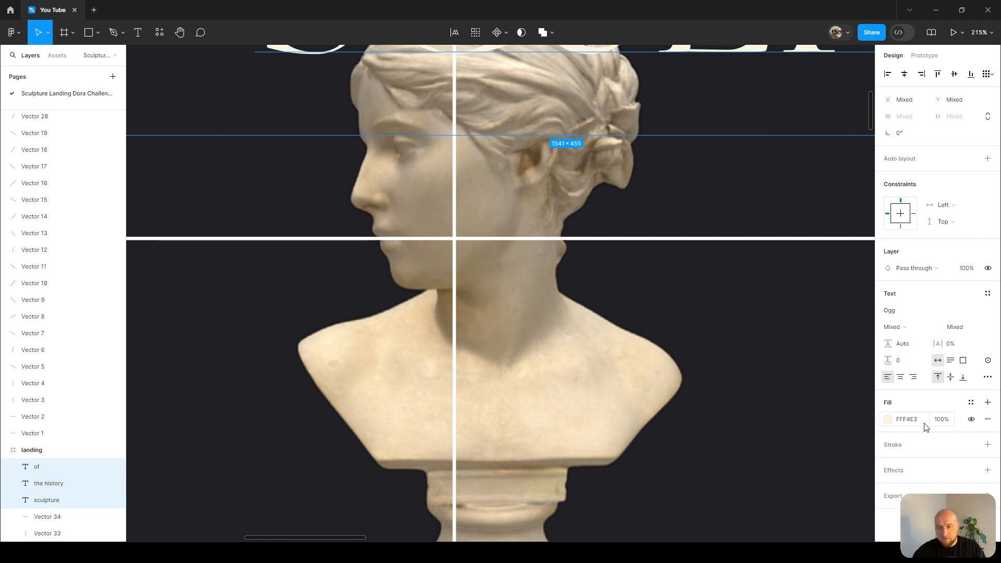
{"action": "scroll", "coordinate": [466, 144], "scroll_direction": "up", "scroll_amount": 3}
{"action": "scroll", "coordinate": [466, 144], "scroll_direction": "up", "scroll_amount": 6}
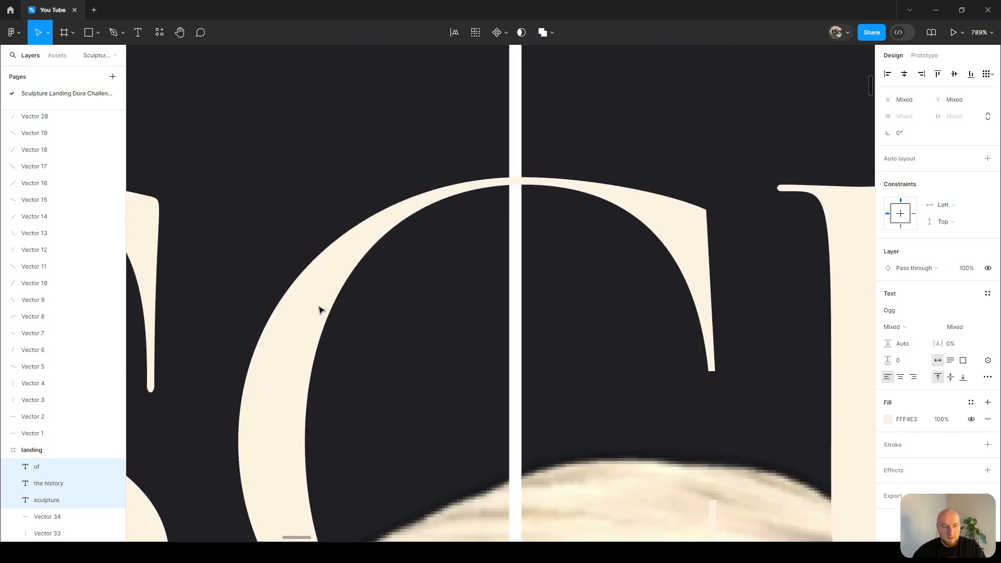
{"action": "left_click", "coordinate": [860, 368]}
{"action": "left_click", "coordinate": [890, 394]}
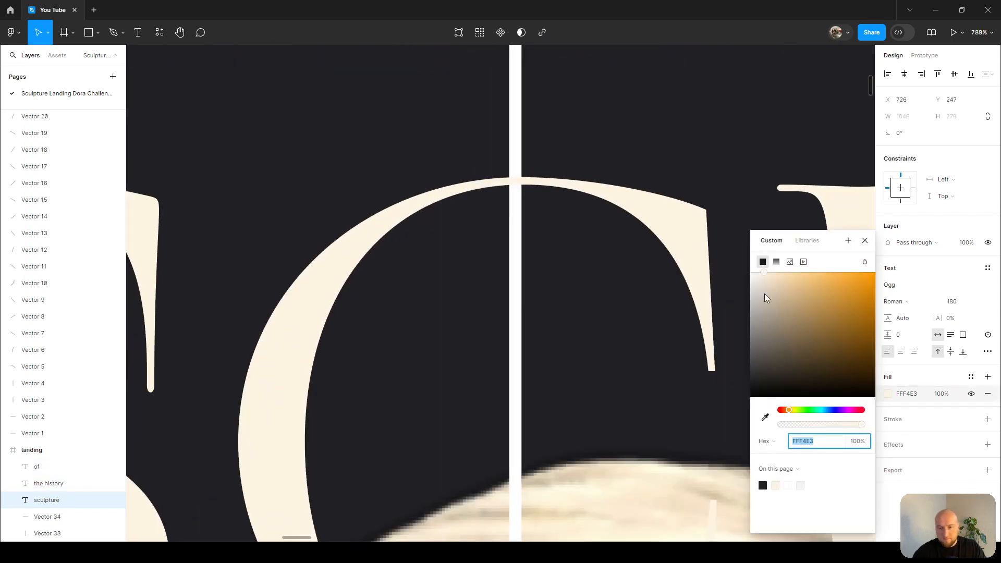
{"action": "left_click", "coordinate": [866, 241]}
{"action": "scroll", "coordinate": [501, 136], "scroll_direction": "down", "scroll_amount": 10}
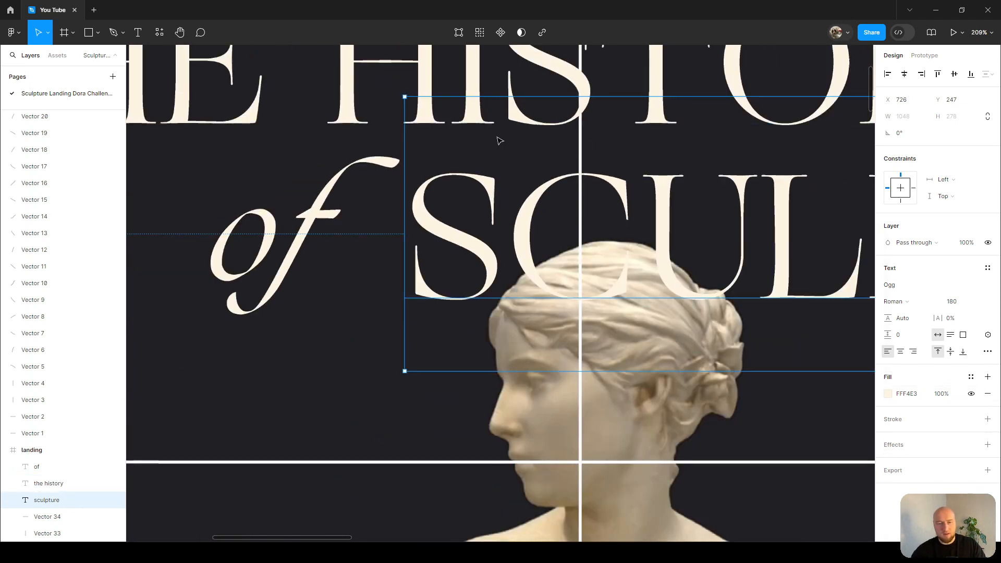
Set the line height of the 'THE HISTORY' and 'SCULPTURE' text layers to 110%.
{"action": "scroll", "coordinate": [500, 137], "scroll_direction": "down", "scroll_amount": 3}
{"action": "left_click", "coordinate": [468, 154]}
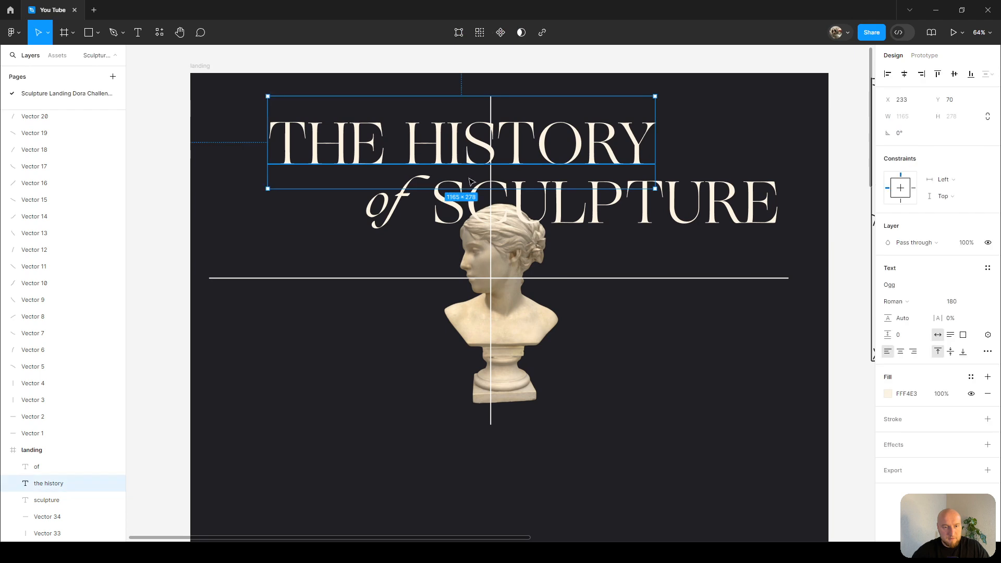
{"action": "left_click", "coordinate": [627, 197], "text": "shift"}
{"action": "left_click", "coordinate": [607, 146]}
{"action": "left_click", "coordinate": [631, 203], "text": "shift"}
{"action": "left_click", "coordinate": [903, 361]}
{"action": "type", "text": "110%"}
{"action": "key", "text": "Return"}
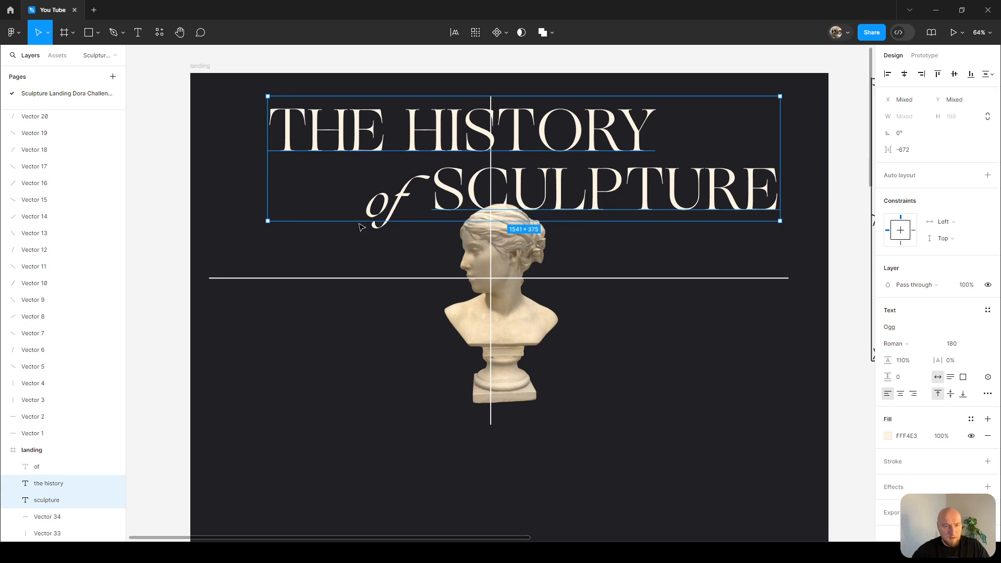
Set the line height of the italic 'of' text to 110%.
{"action": "left_click", "coordinate": [428, 215]}
{"action": "left_click", "coordinate": [906, 322]}
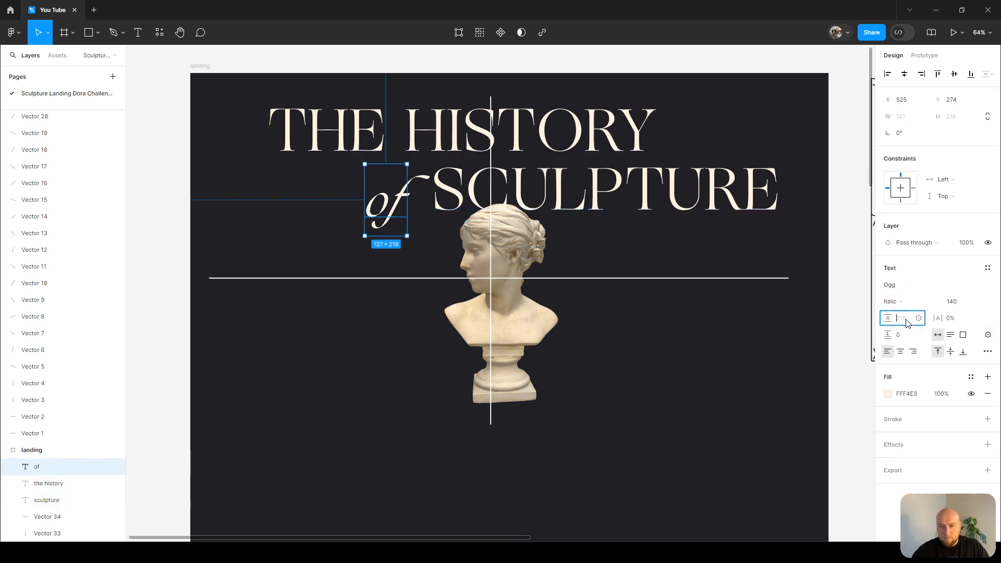
{"action": "type", "text": "110"}
{"action": "key", "text": "Return"}
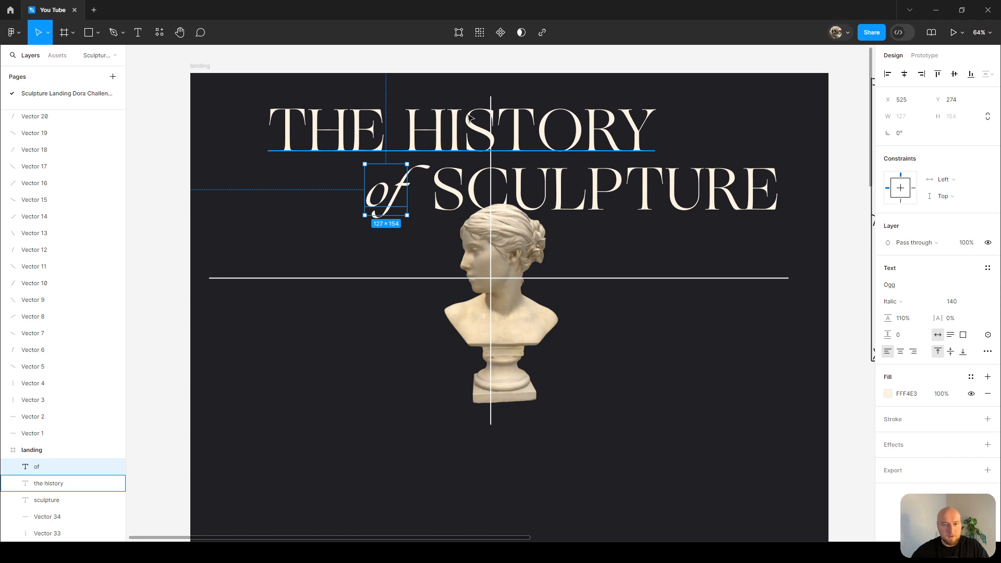
Select all three heading text layers together and nudge them upward by a few pixels.
{"action": "left_click", "coordinate": [568, 168]}
{"action": "scroll", "coordinate": [487, 93], "scroll_direction": "up", "scroll_amount": 2}
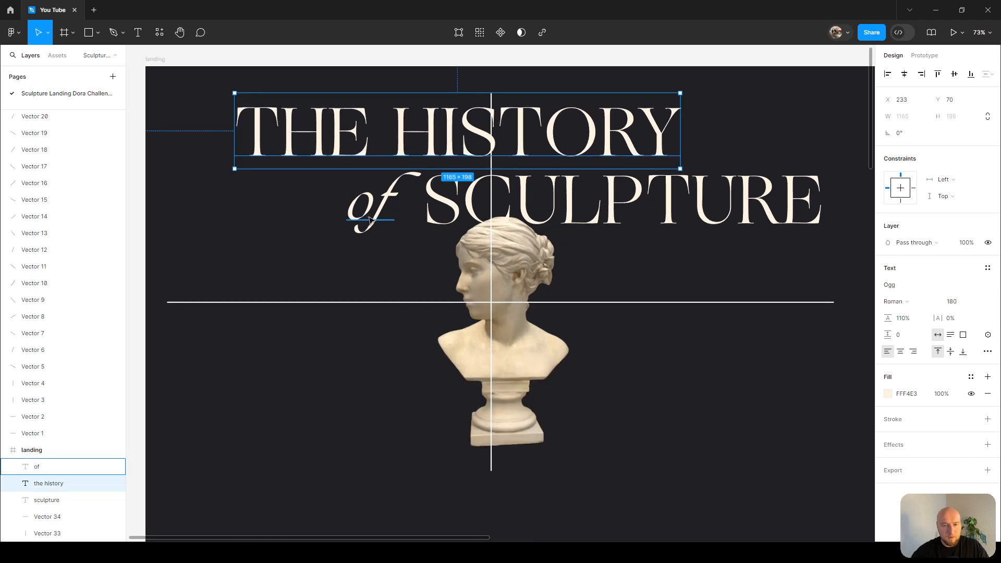
{"action": "left_click", "coordinate": [585, 202]}
{"action": "left_click", "coordinate": [371, 213], "text": "shift"}
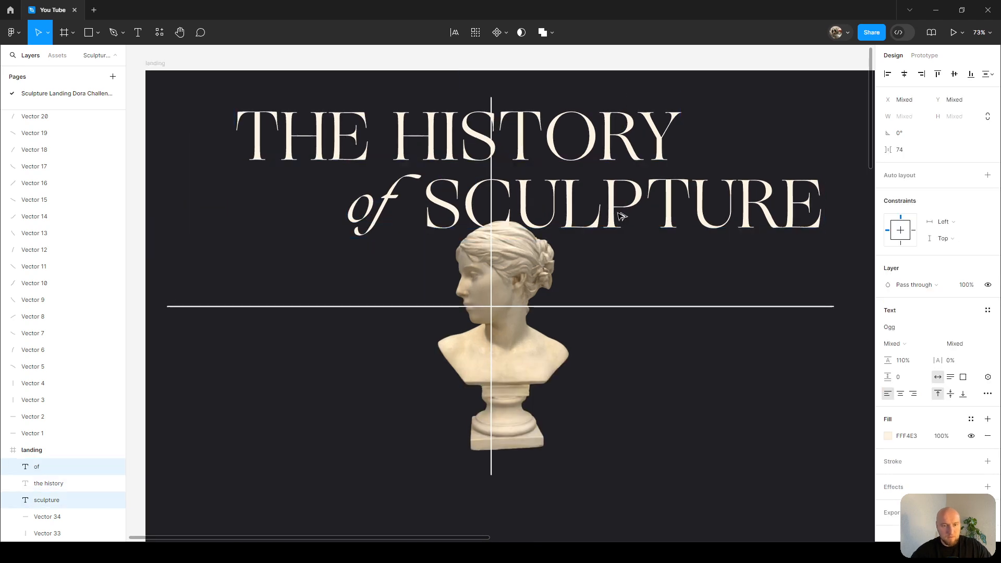
{"action": "key", "text": "Up"}
{"action": "key", "text": "Up"}
{"action": "key", "text": "Up"}
{"action": "key", "text": "Up"}
{"action": "key", "text": "Up"}
{"action": "key", "text": "Up"}
{"action": "key", "text": "Up"}
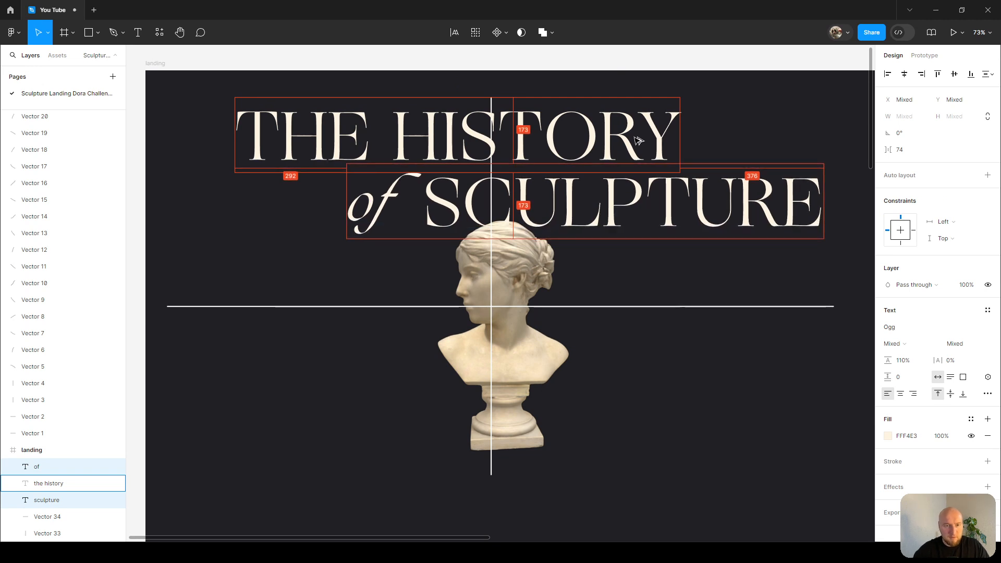
{"action": "key", "text": "Up"}
{"action": "key", "text": "Up"}
{"action": "key", "text": "Up"}
{"action": "key", "text": "Up"}
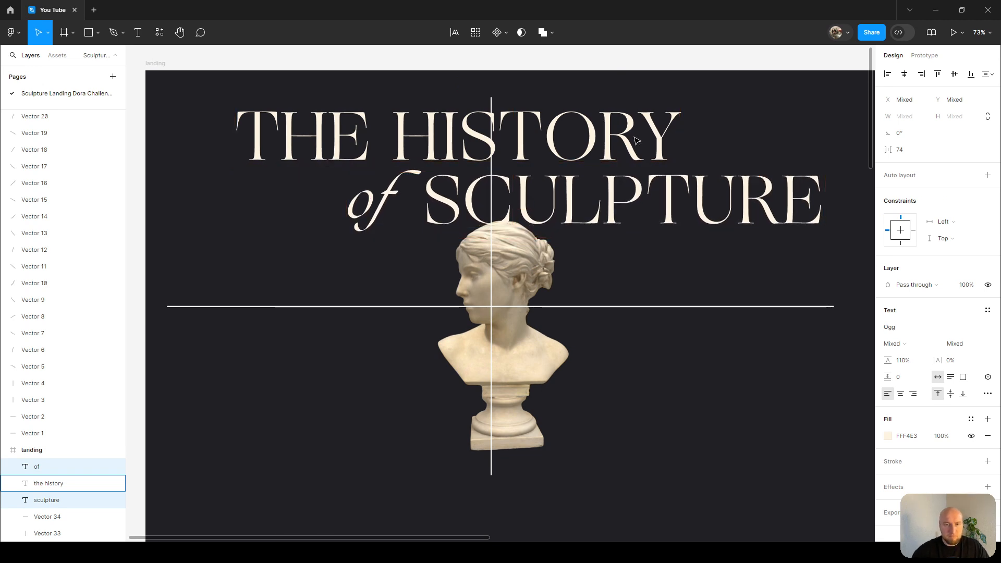
{"action": "scroll", "coordinate": [634, 116], "scroll_direction": "down", "scroll_amount": 3}
{"action": "scroll", "coordinate": [569, 95], "scroll_direction": "up", "scroll_amount": 1}
{"action": "left_click", "coordinate": [581, 74]}
{"action": "scroll", "coordinate": [589, 87], "scroll_direction": "right", "scroll_amount": 1}
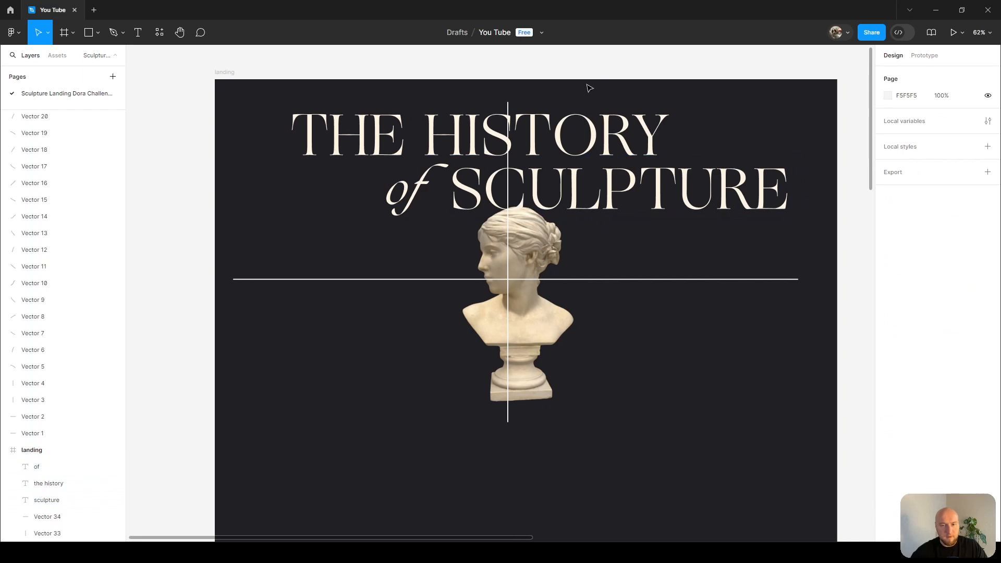
{"action": "scroll", "coordinate": [673, 115], "scroll_direction": "up", "scroll_amount": 1}
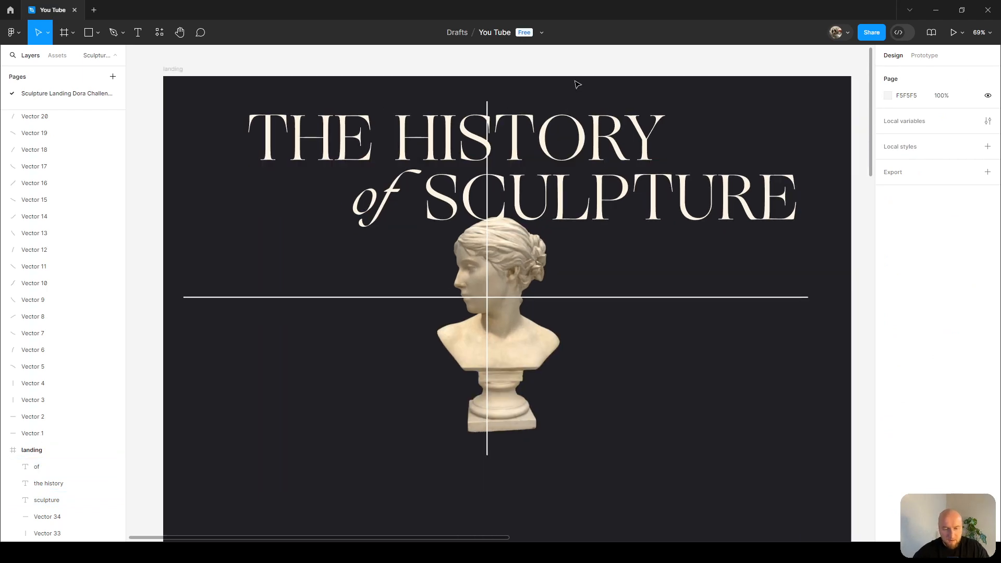
{"action": "key", "text": "t"}
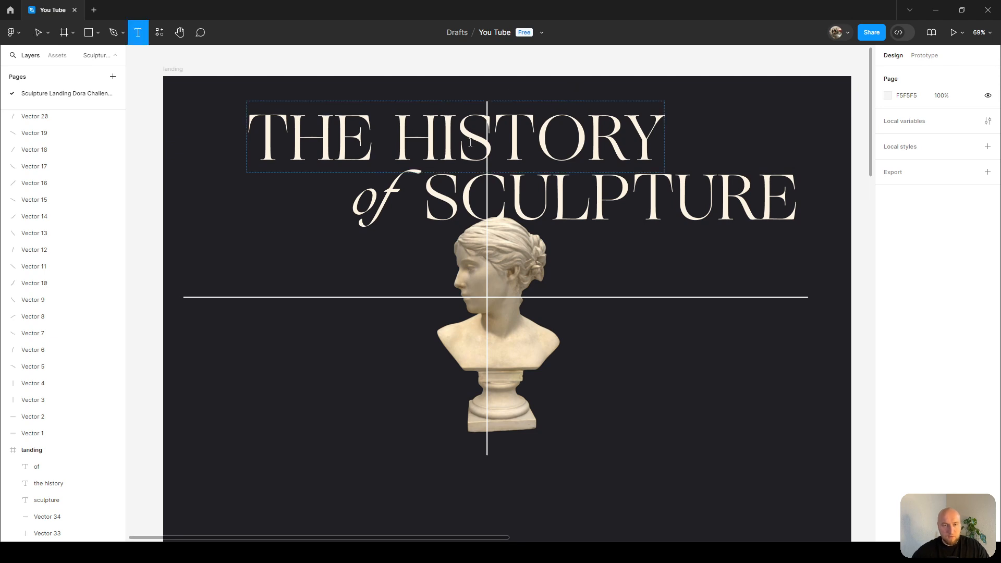
{"action": "key", "text": "v"}
{"action": "scroll", "coordinate": [386, 406], "scroll_direction": "up", "scroll_amount": 1}
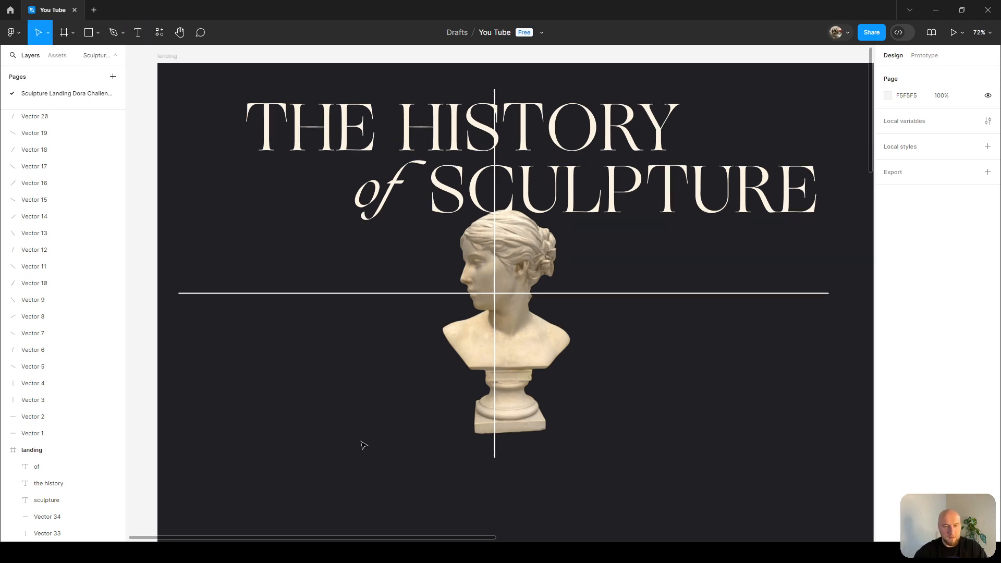
{"action": "scroll", "coordinate": [343, 347], "scroll_direction": "down", "scroll_amount": 1}
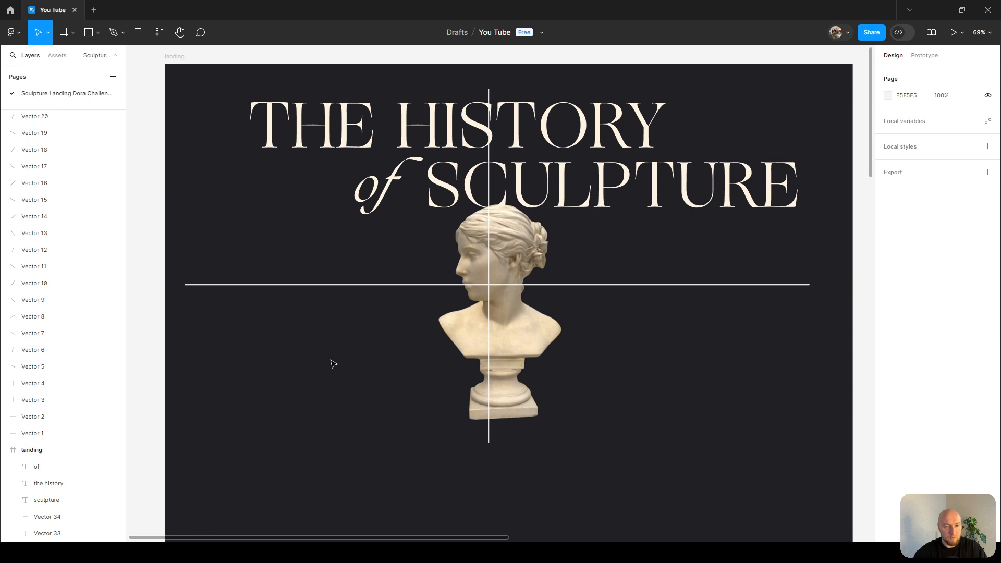
{"action": "scroll", "coordinate": [365, 349], "scroll_direction": "right", "scroll_amount": 1}
Create a new text layer reading '2023' in the lower left area of the frame.
{"action": "key", "text": "t"}
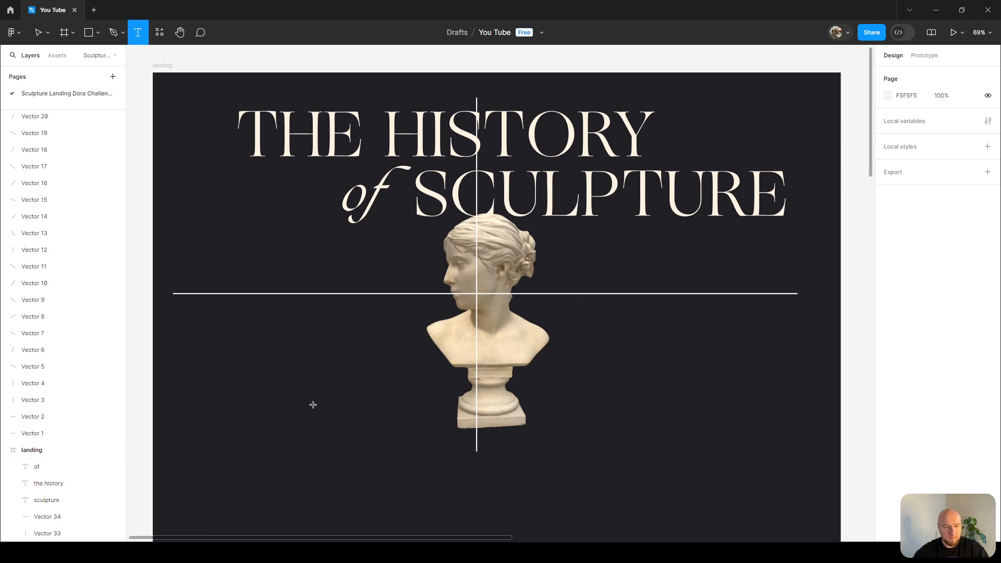
{"action": "left_click", "coordinate": [312, 405]}
{"action": "type", "text": "20"}
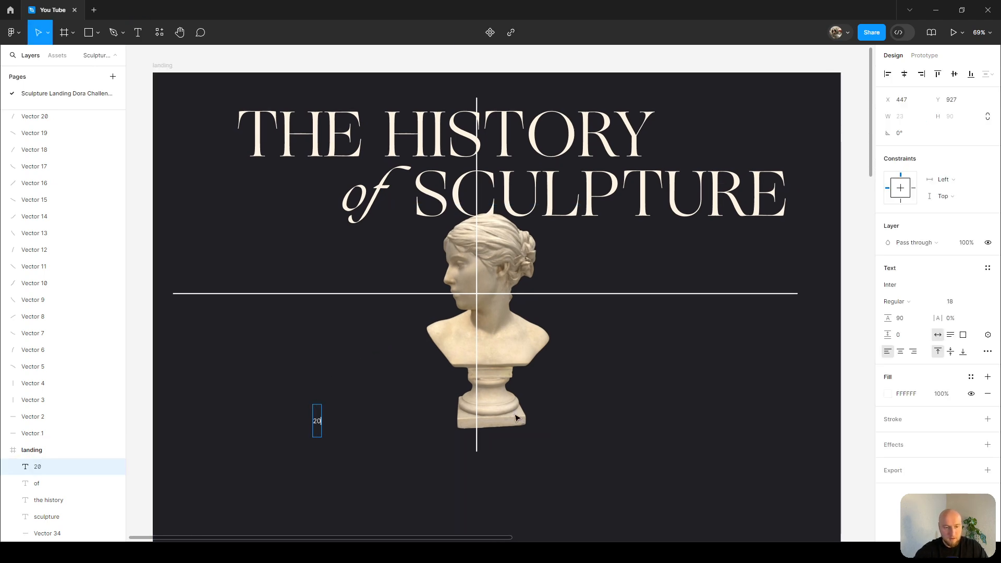
{"action": "key", "text": "BackSpace"}
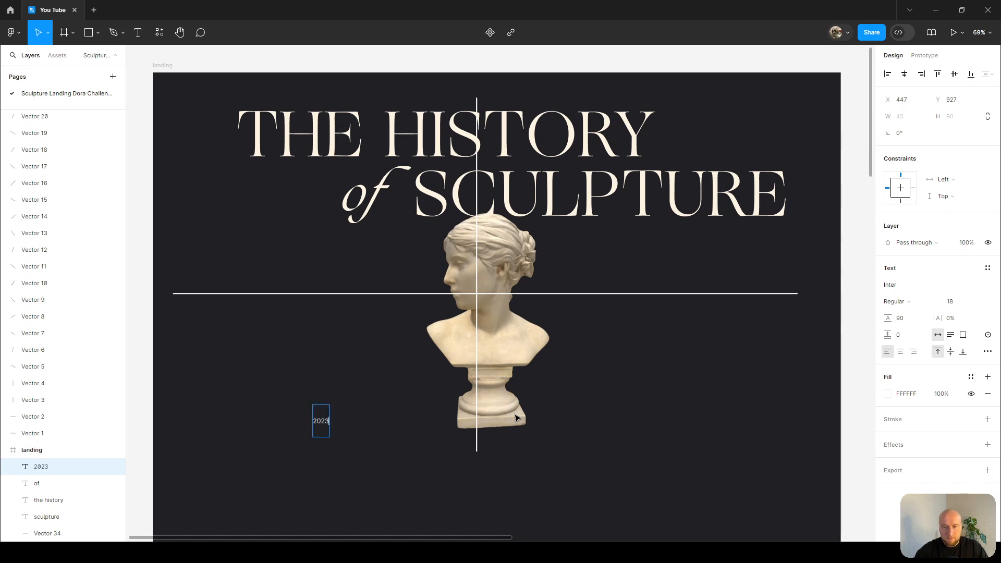
Set the '2023' text's line height to 90%.
{"action": "left_click", "coordinate": [908, 323]}
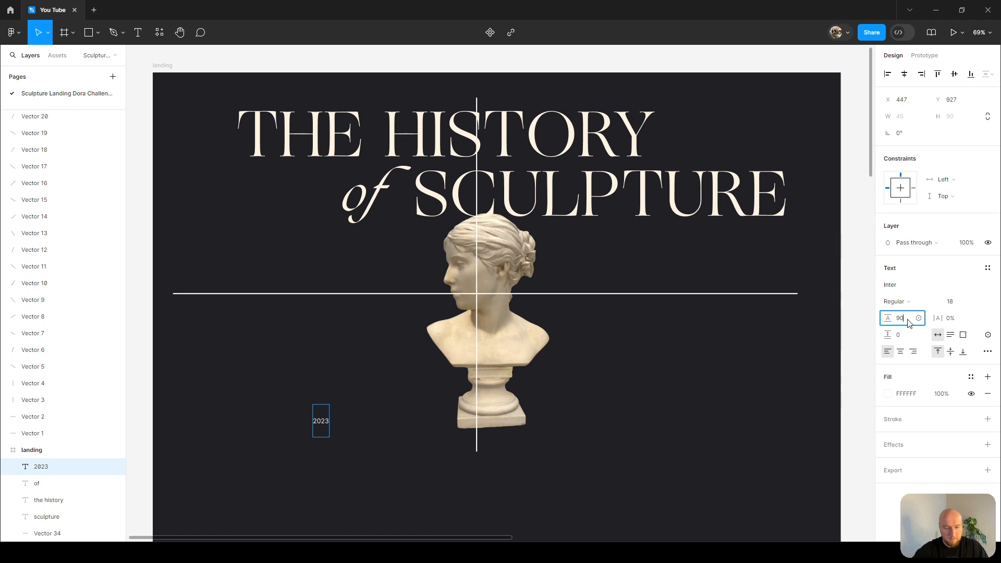
{"action": "key", "text": "Return"}
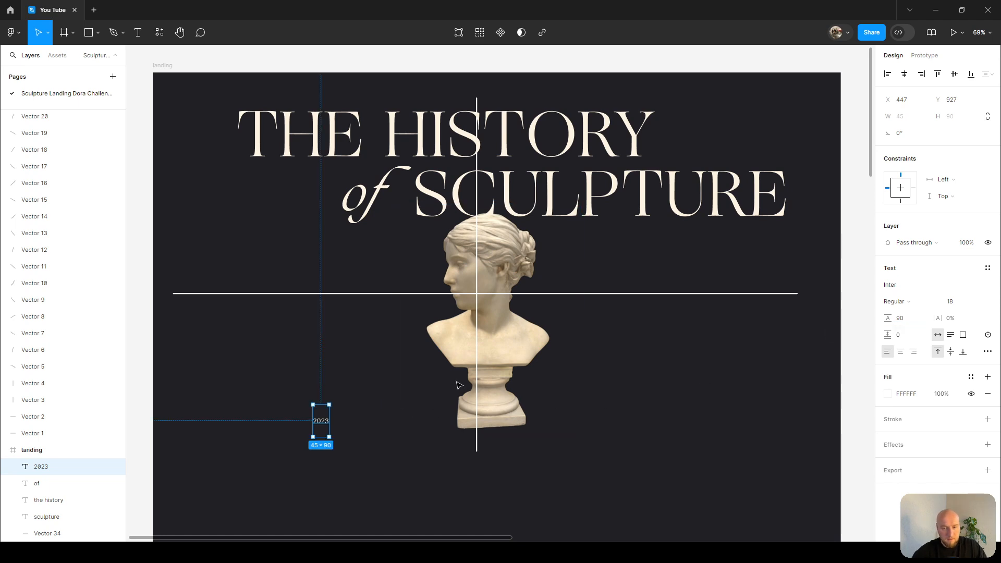
{"action": "left_click", "coordinate": [907, 320]}
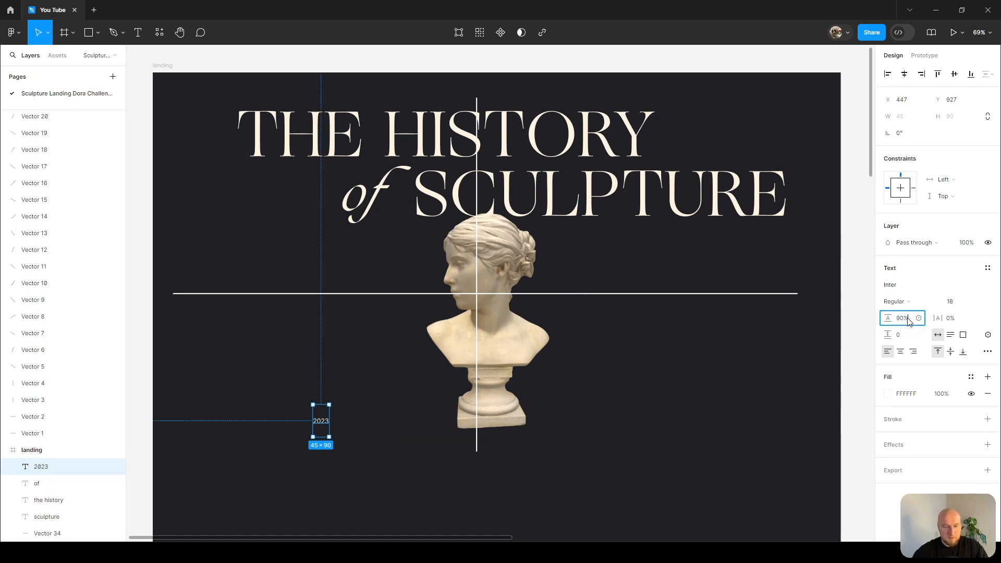
{"action": "type", "text": "90%"}
{"action": "key", "text": "Return"}
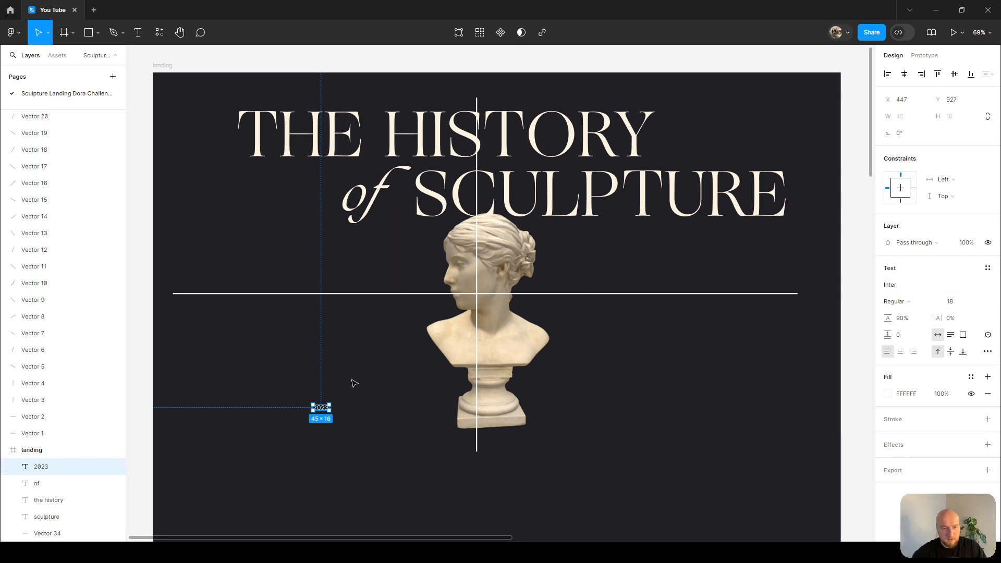
Sample the heading's cream colour FFF4E3 as the fill of the '2023' text.
{"action": "scroll", "coordinate": [355, 383], "scroll_direction": "up", "scroll_amount": 5}
{"action": "scroll", "coordinate": [371, 368], "scroll_direction": "down", "scroll_amount": 5}
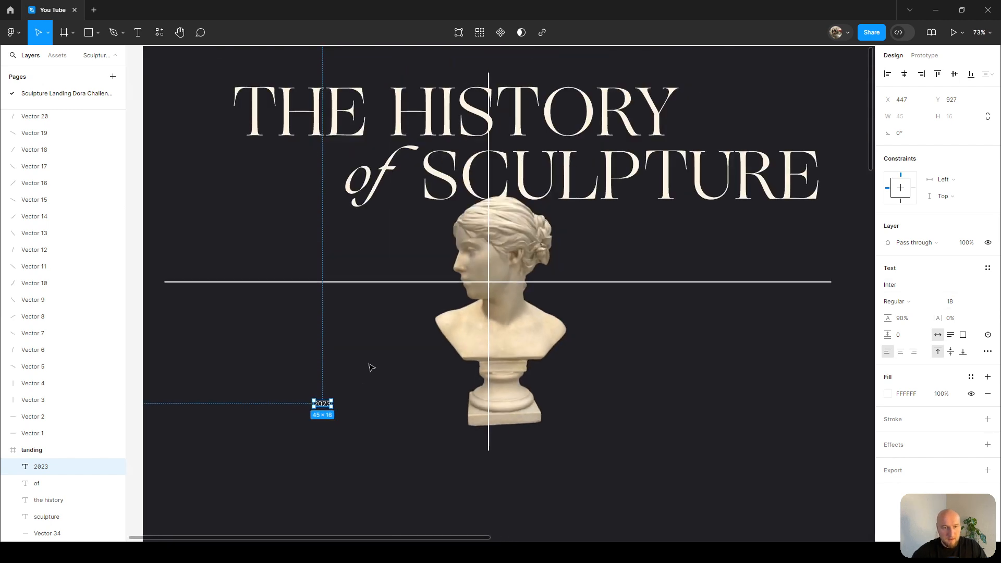
{"action": "scroll", "coordinate": [371, 368], "scroll_direction": "up", "scroll_amount": 1}
{"action": "key", "text": "i"}
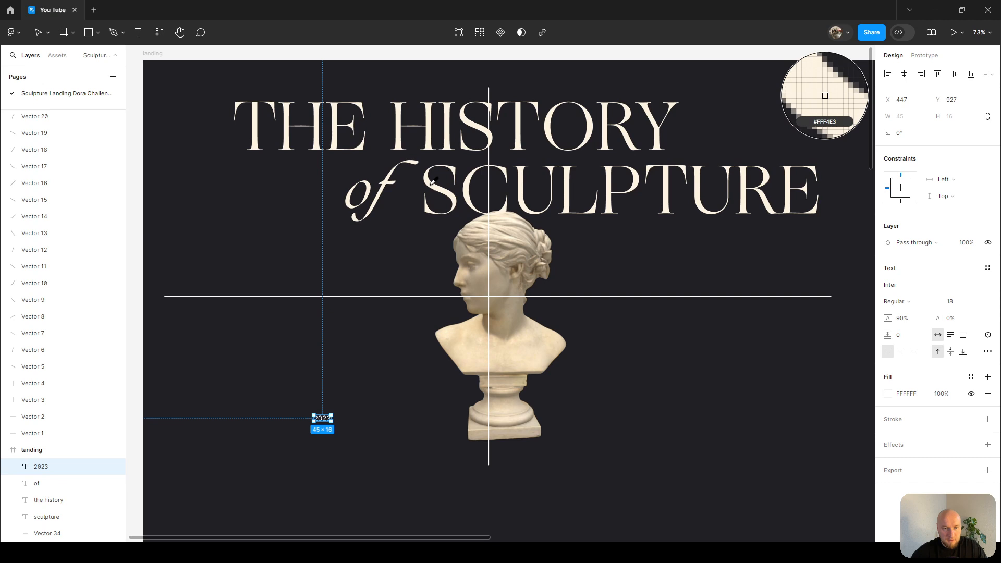
{"action": "left_click", "coordinate": [433, 181]}
Move '2023' to the top of the frame, centred horizontally, and set its letter spacing to -7%.
{"action": "left_click_drag", "start_coordinate": [322, 418], "coordinate": [488, 78]}
{"action": "key", "text": "alt"}
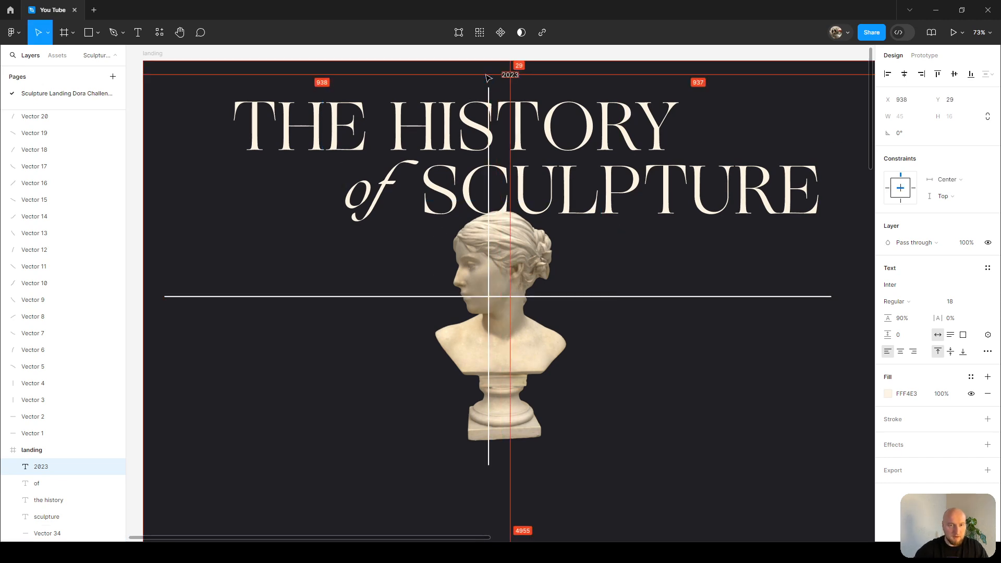
{"action": "scroll", "coordinate": [488, 78], "scroll_direction": "up", "scroll_amount": 5}
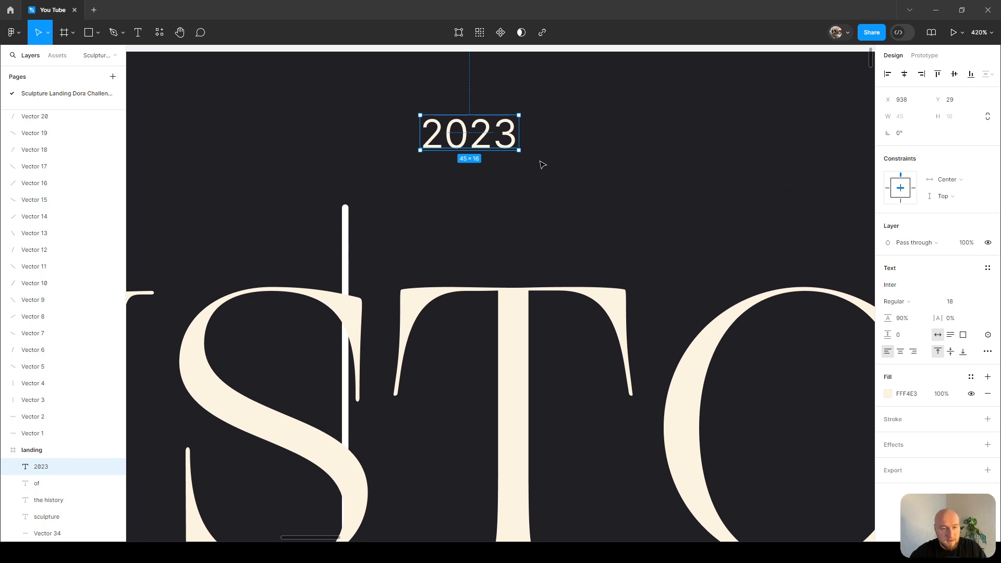
{"action": "scroll", "coordinate": [542, 165], "scroll_direction": "down", "scroll_amount": 4}
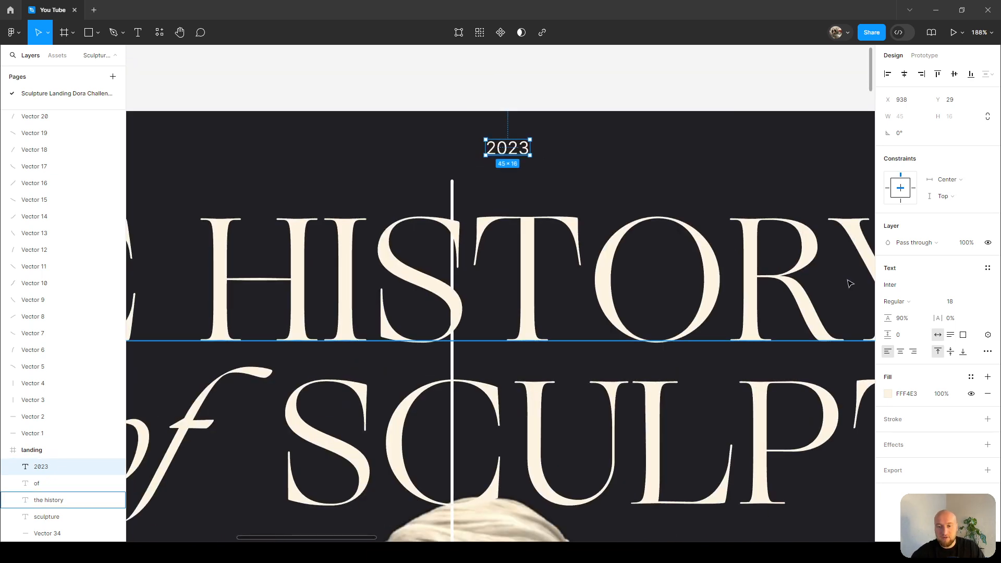
{"action": "left_click", "coordinate": [965, 318]}
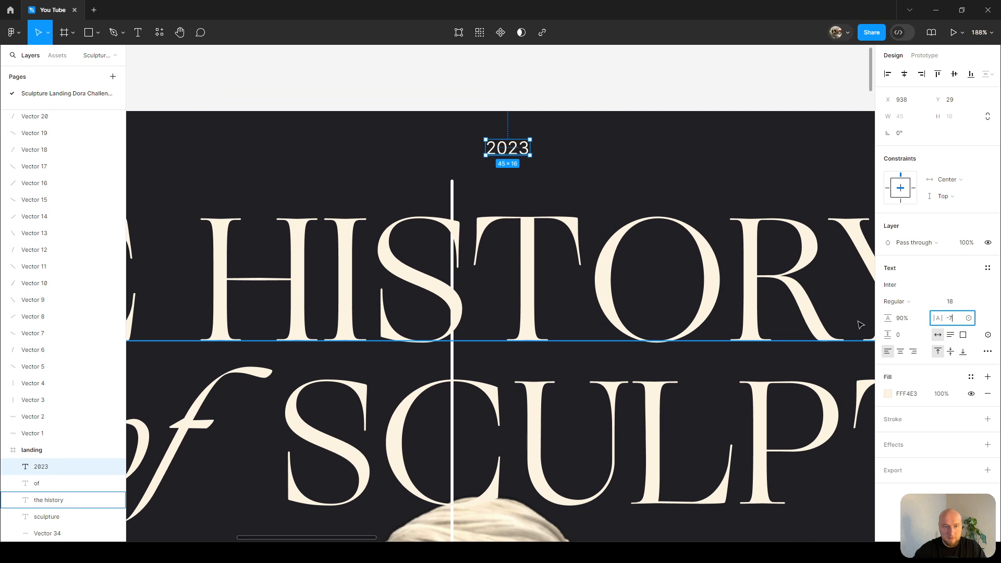
{"action": "key", "text": "Return"}
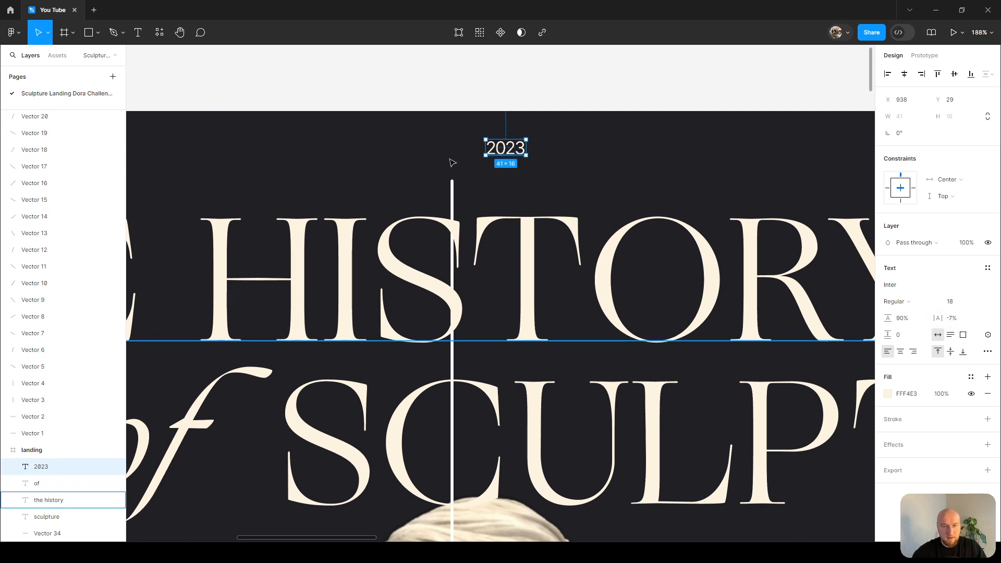
Duplicate the '2023' label and place the copy near the frame's upper right corner.
{"action": "scroll", "coordinate": [481, 161], "scroll_direction": "down", "scroll_amount": 3}
{"action": "scroll", "coordinate": [500, 154], "scroll_direction": "up", "scroll_amount": 2}
{"action": "scroll", "coordinate": [512, 147], "scroll_direction": "down", "scroll_amount": 3}
{"action": "key", "text": "Right"}
{"action": "key", "text": "Right"}
{"action": "left_click_drag", "start_coordinate": [498, 152], "coordinate": [804, 153]}
{"action": "scroll", "coordinate": [771, 156], "scroll_direction": "up", "scroll_amount": 5}
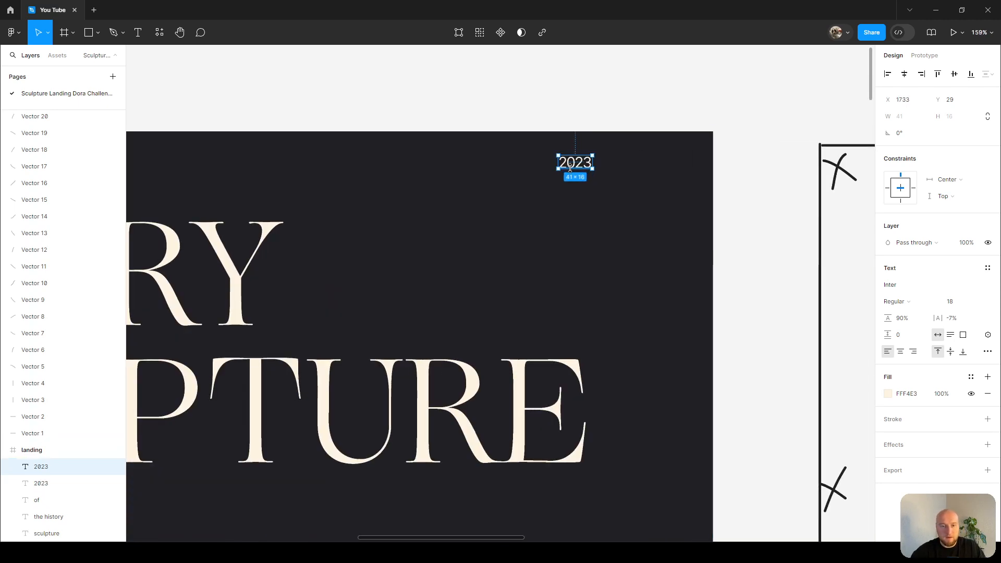
Replace the duplicated label's text with 'DORA CHALLENGE'.
{"action": "key", "text": "Return"}
{"action": "key", "text": "BackSpace"}
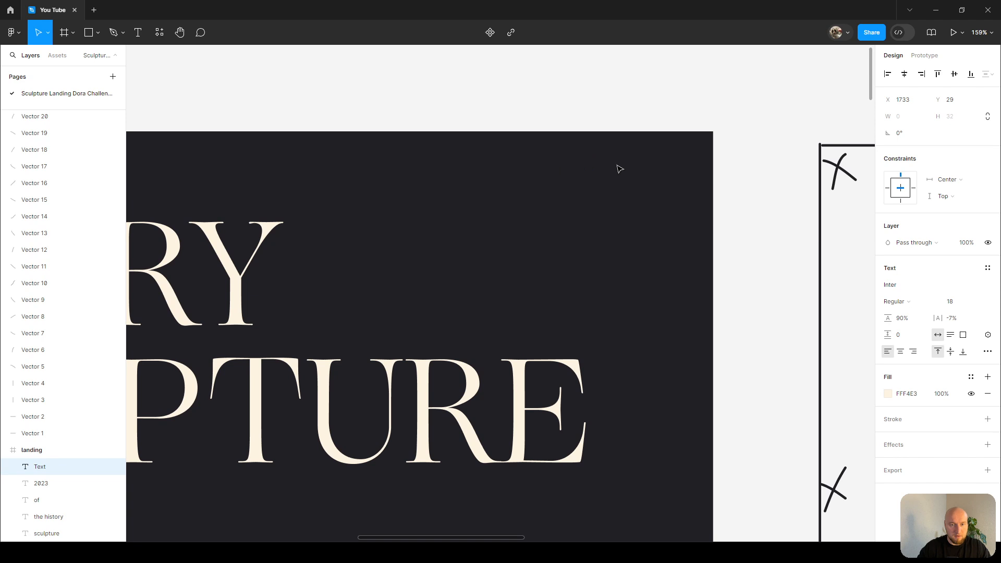
{"action": "type", "text": "daora"}
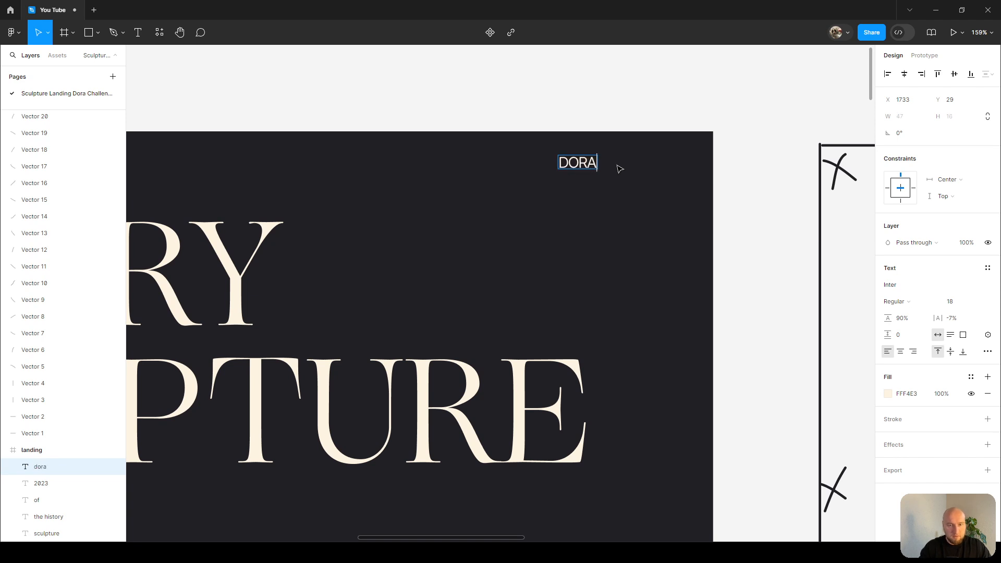
{"action": "type", "text": " challenge"}
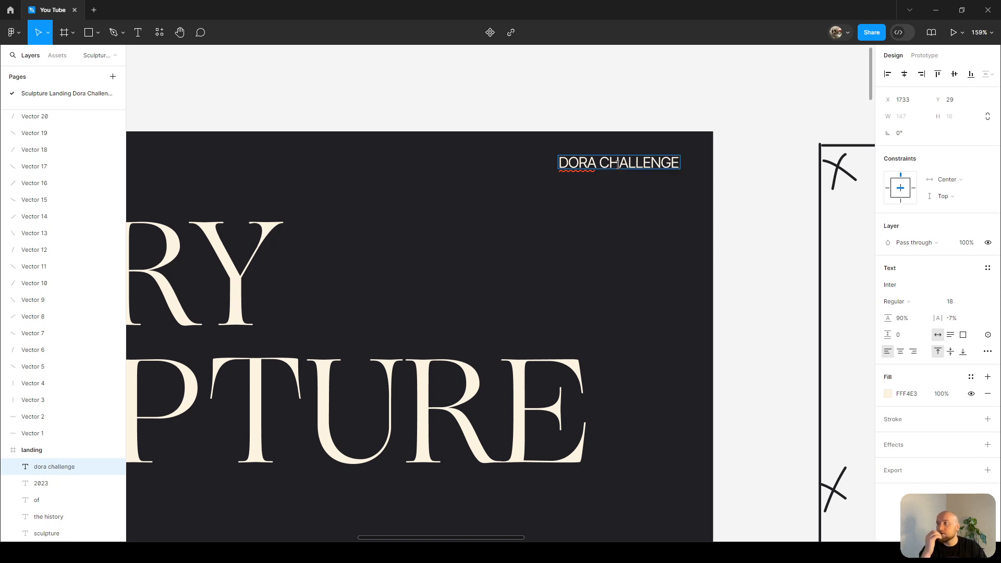
{"action": "key", "text": "Escape"}
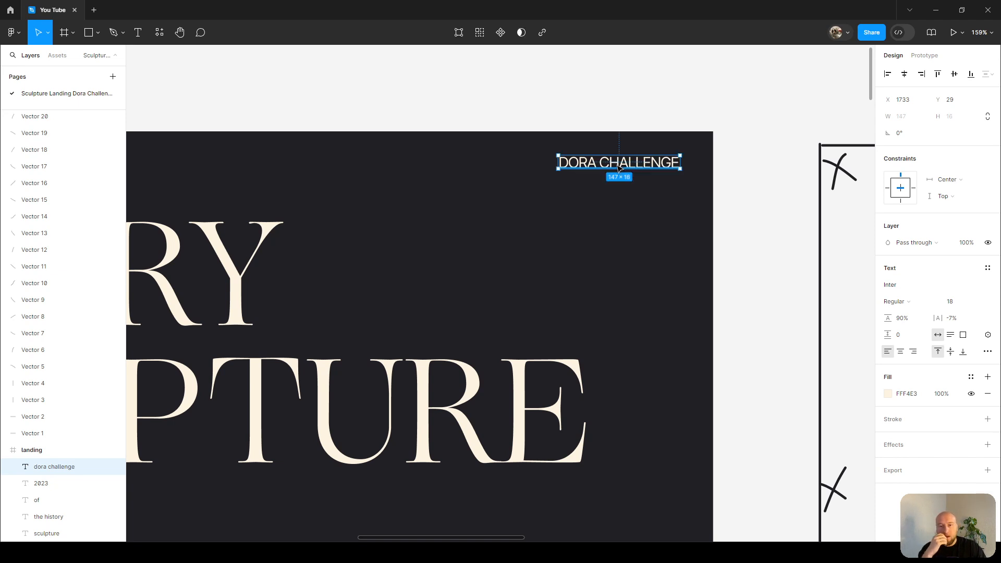
Nudge the 'DORA CHALLENGE' label 10 px right and 1 px down.
{"action": "key", "text": "alt"}
{"action": "key", "text": "shift+Right"}
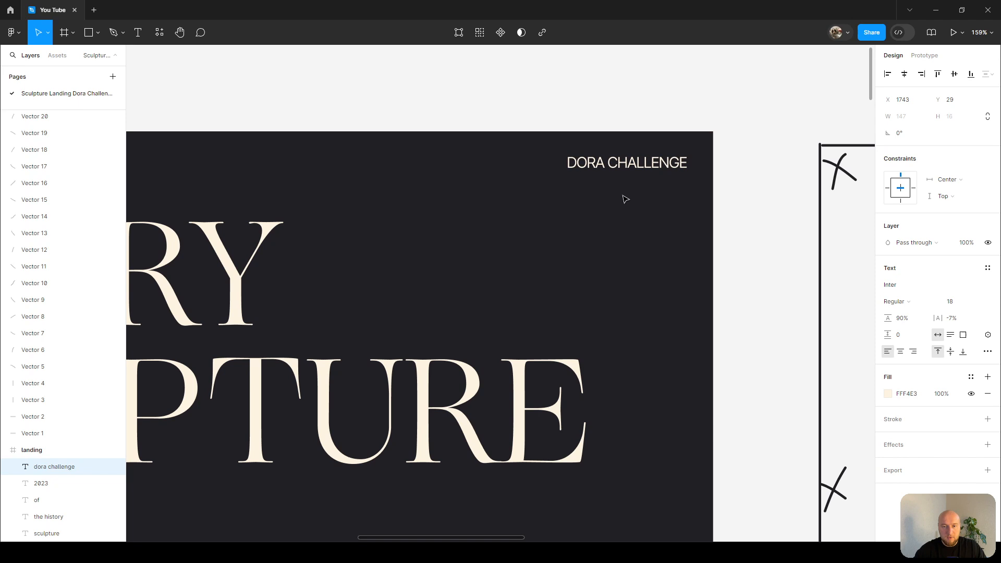
{"action": "key", "text": "Down"}
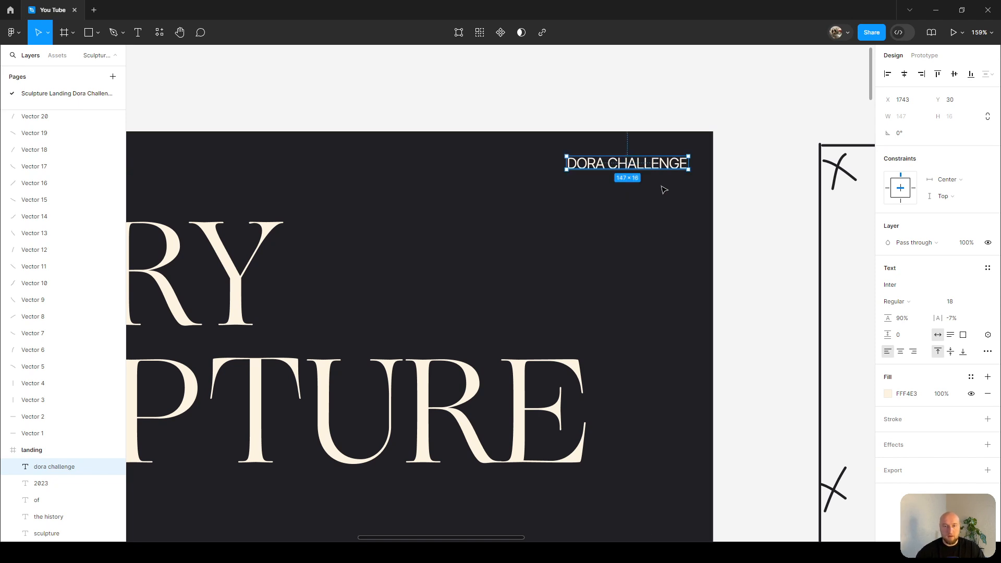
Nudge the '2023' label down 1 px to align with 'DORA CHALLENGE'.
{"action": "scroll", "coordinate": [663, 190], "scroll_direction": "down", "scroll_amount": 2}
{"action": "scroll", "coordinate": [662, 191], "scroll_direction": "left", "scroll_amount": 3}
{"action": "left_click", "coordinate": [366, 173]}
{"action": "key", "text": "alt"}
{"action": "key", "text": "Down"}
{"action": "scroll", "coordinate": [424, 169], "scroll_direction": "left", "scroll_amount": 3}
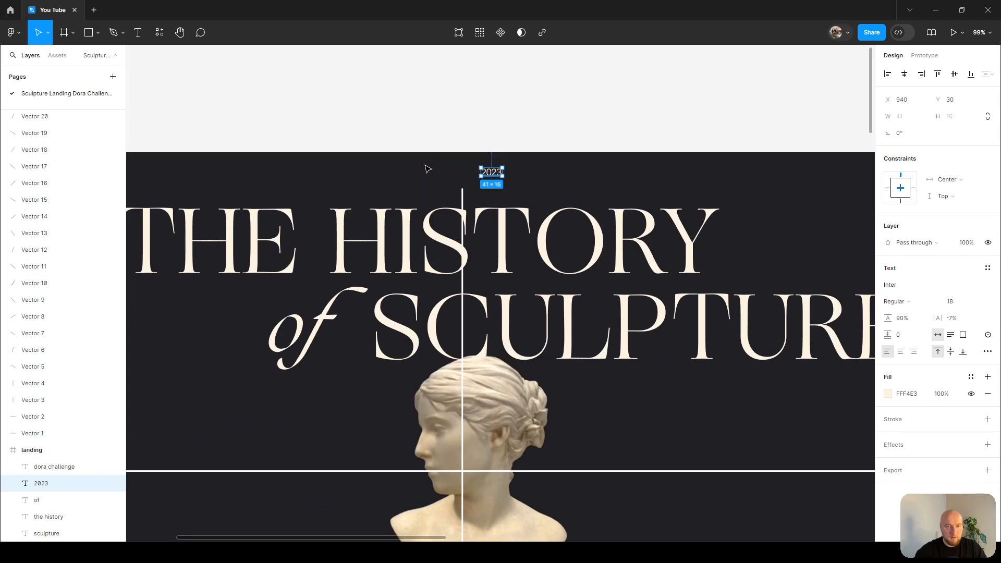
Select the centred bust image and nudge it about 10 px to the right.
{"action": "scroll", "coordinate": [428, 168], "scroll_direction": "down", "scroll_amount": 2}
{"action": "scroll", "coordinate": [543, 402], "scroll_direction": "down", "scroll_amount": 2}
{"action": "left_click", "coordinate": [545, 405]}
{"action": "left_click_drag", "start_coordinate": [545, 405], "coordinate": [555, 405]}
{"action": "scroll", "coordinate": [219, 115], "scroll_direction": "left", "scroll_amount": 1}
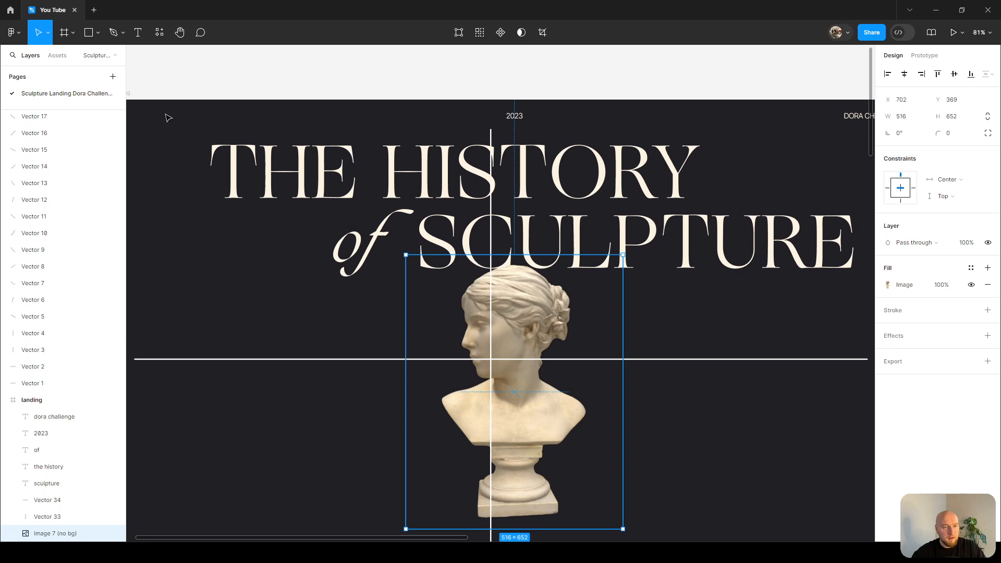
{"action": "scroll", "coordinate": [172, 117], "scroll_direction": "left", "scroll_amount": 3}
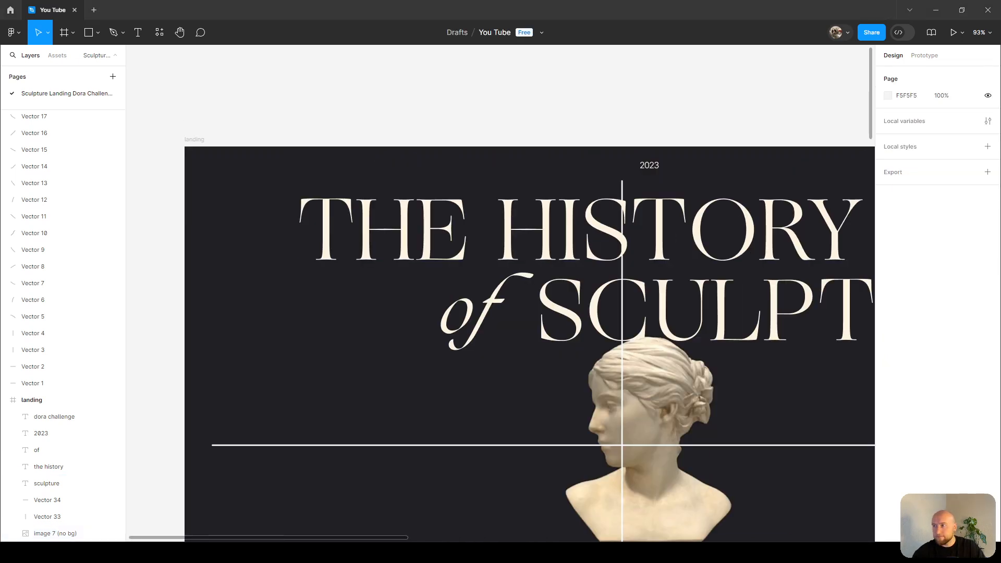
Paste a small sculpture head image into the frame and move it near the upper left corner.
{"action": "scroll", "coordinate": [556, 187], "scroll_direction": "down", "scroll_amount": 2}
{"action": "left_click_drag", "start_coordinate": [556, 186], "coordinate": [489, 176]}
{"action": "scroll", "coordinate": [267, 158], "scroll_direction": "up", "scroll_amount": 1}
{"action": "scroll", "coordinate": [270, 162], "scroll_direction": "up", "scroll_amount": 8}
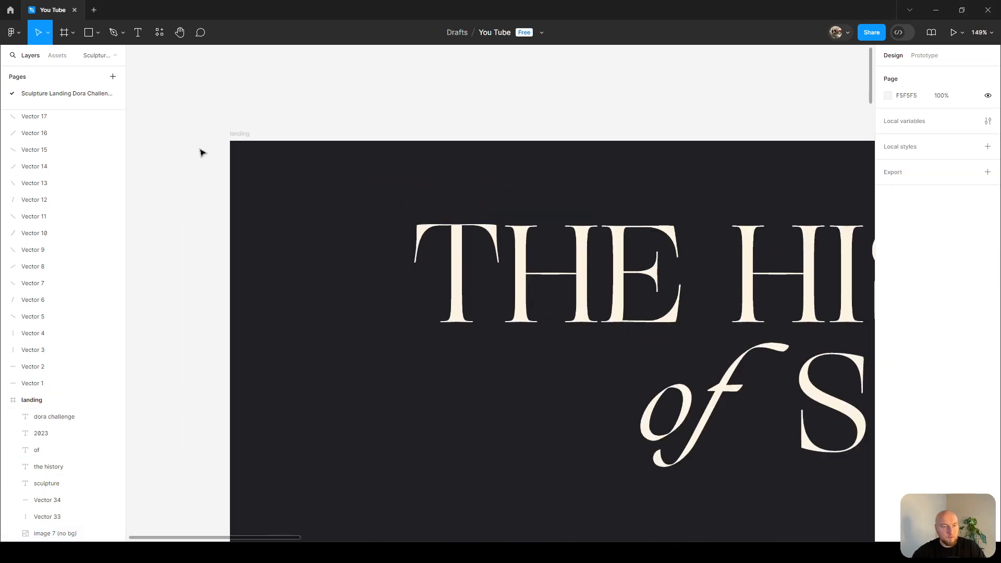
{"action": "left_click", "coordinate": [281, 164]}
{"action": "key", "text": "ctrl+v"}
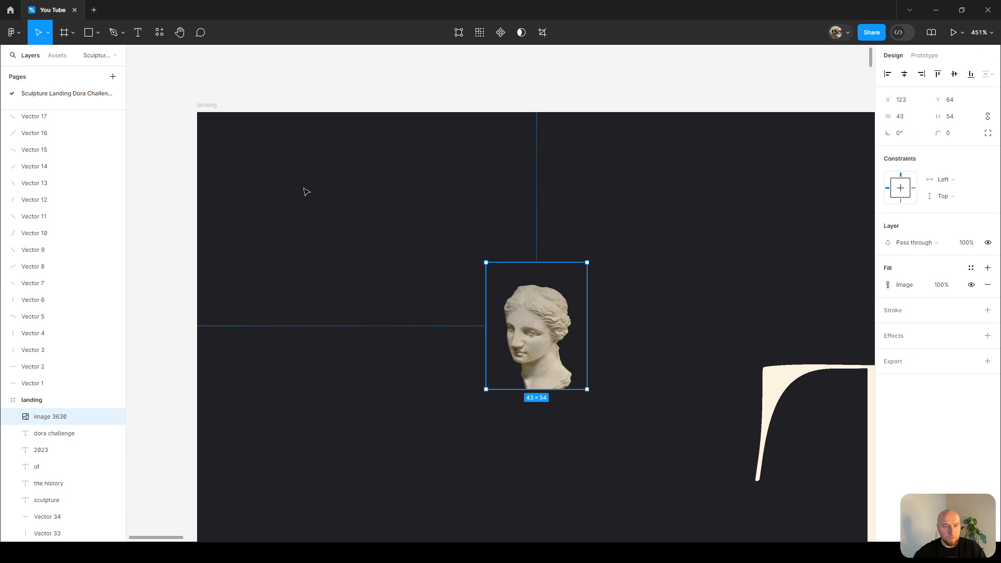
{"action": "left_click_drag", "start_coordinate": [479, 335], "coordinate": [364, 326]}
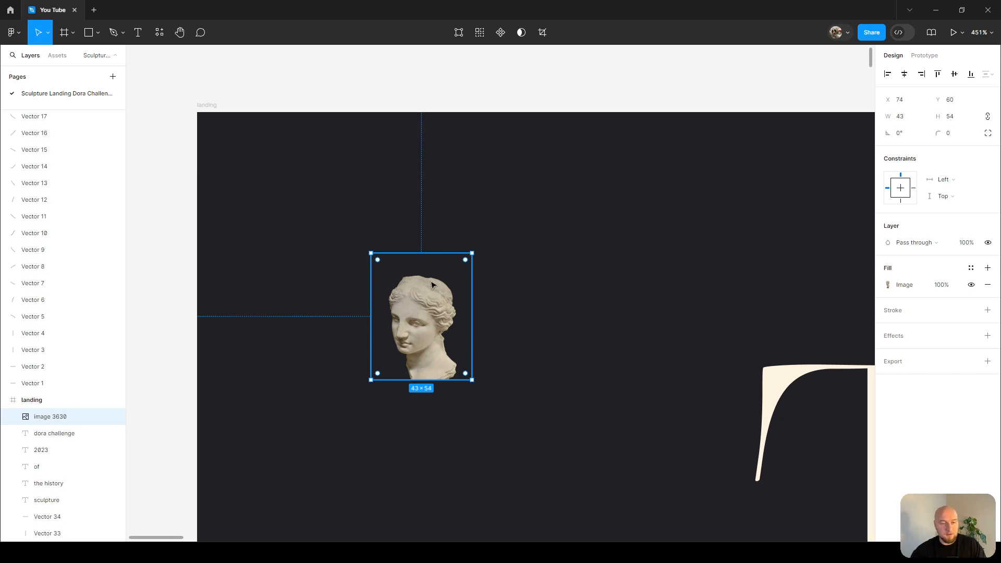
{"action": "left_click_drag", "start_coordinate": [431, 289], "coordinate": [385, 248]}
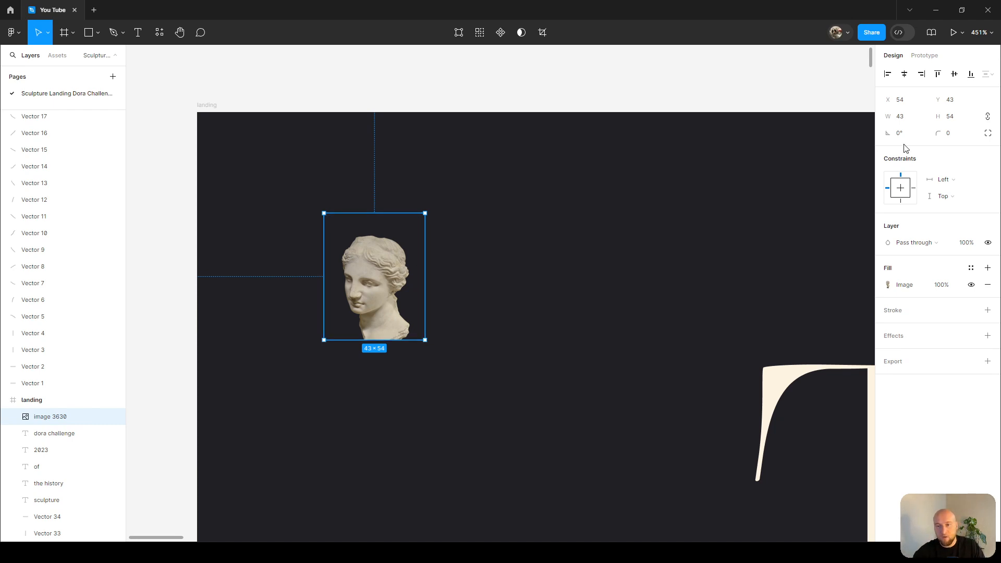
Set the head image's corner radius to 24.
{"action": "left_click", "coordinate": [955, 135]}
{"action": "type", "text": "24"}
{"action": "key", "text": "Return"}
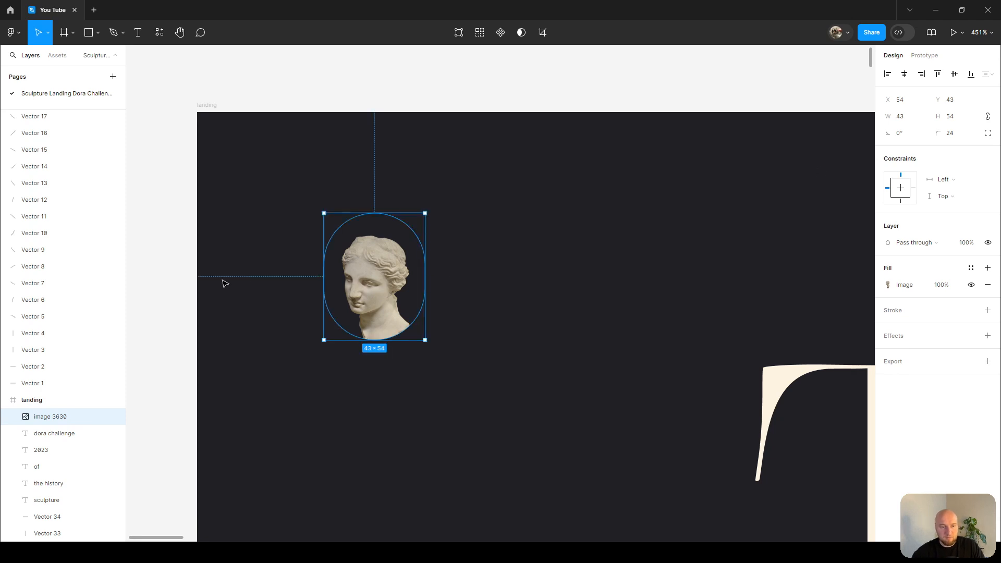
Add a 1 px outside stroke to the head image and set its colour to 37363D.
{"action": "scroll", "coordinate": [377, 253], "scroll_direction": "down", "scroll_amount": 5}
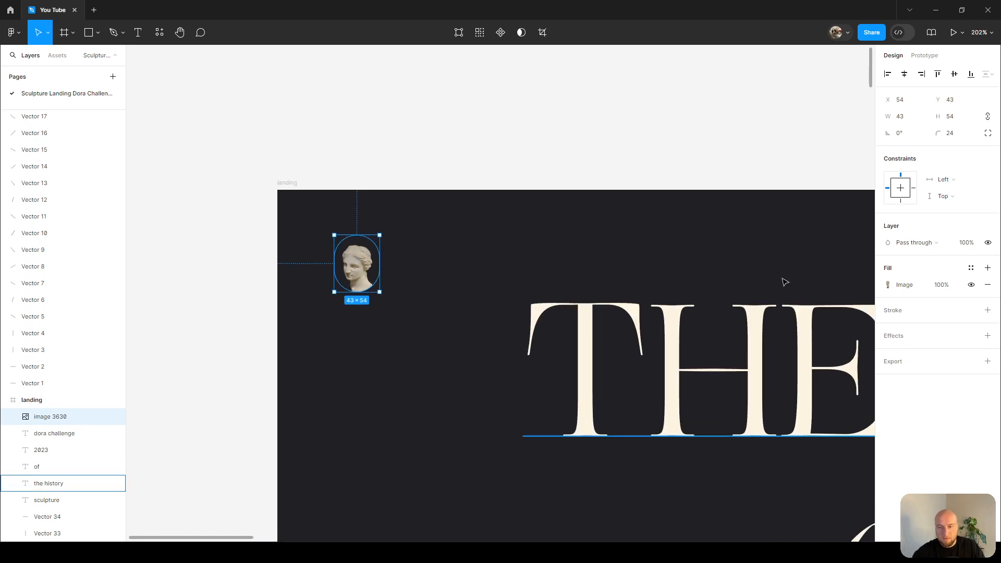
{"action": "left_click", "coordinate": [988, 309]}
{"action": "scroll", "coordinate": [385, 242], "scroll_direction": "up", "scroll_amount": 5}
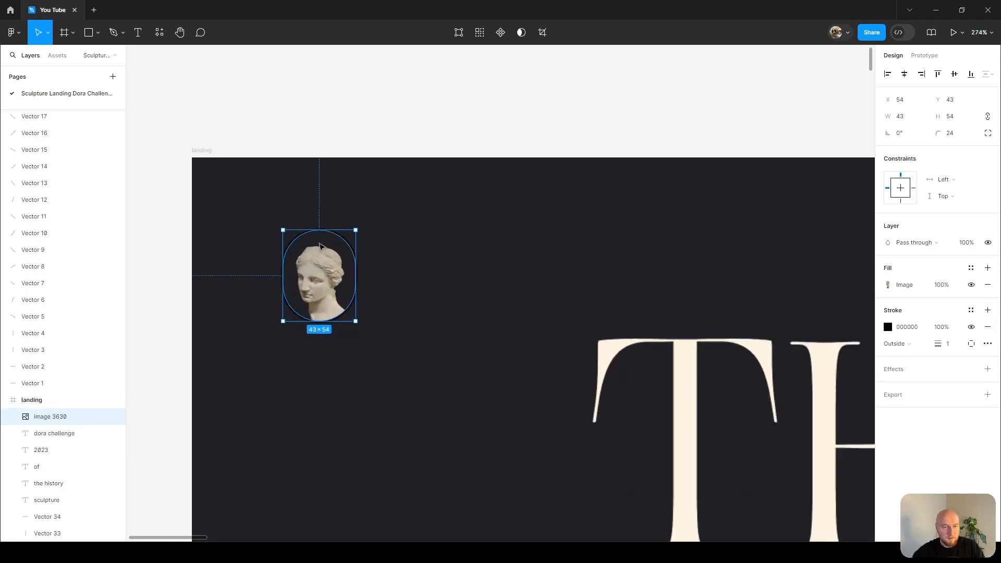
{"action": "left_click", "coordinate": [888, 327]}
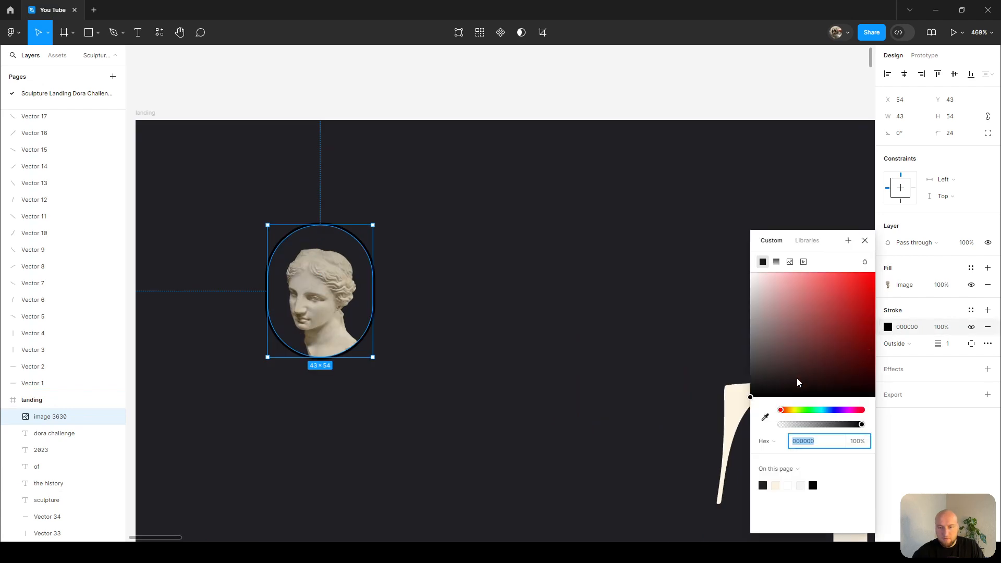
{"action": "left_click", "coordinate": [766, 419]}
{"action": "left_click", "coordinate": [738, 396]}
{"action": "scroll", "coordinate": [469, 222], "scroll_direction": "down", "scroll_amount": 3}
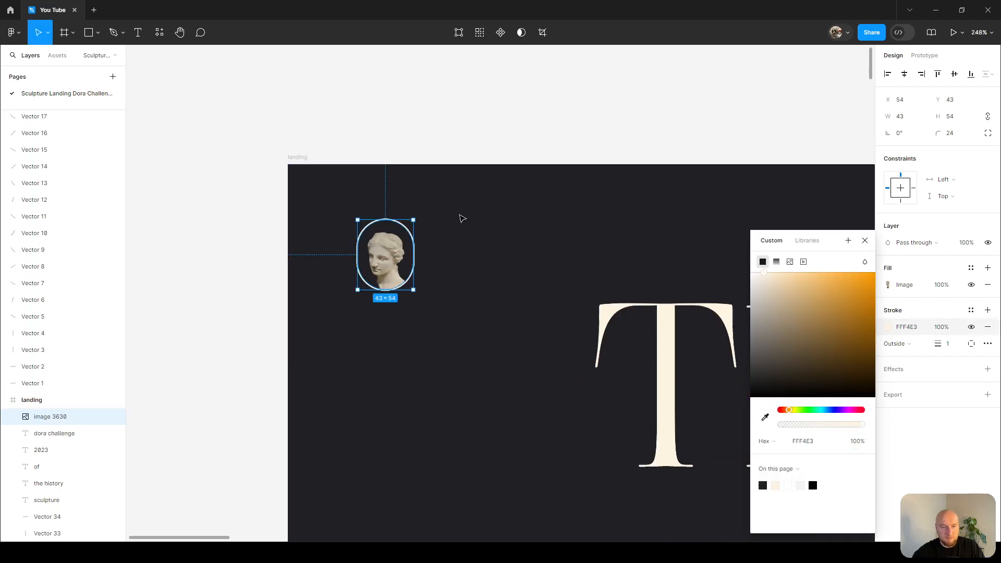
{"action": "scroll", "coordinate": [461, 218], "scroll_direction": "right", "scroll_amount": 5}
{"action": "scroll", "coordinate": [461, 218], "scroll_direction": "left", "scroll_amount": 3}
{"action": "scroll", "coordinate": [461, 218], "scroll_direction": "down", "scroll_amount": 2}
{"action": "left_click", "coordinate": [765, 418]}
{"action": "left_click", "coordinate": [442, 185]}
{"action": "scroll", "coordinate": [441, 189], "scroll_direction": "up", "scroll_amount": 5}
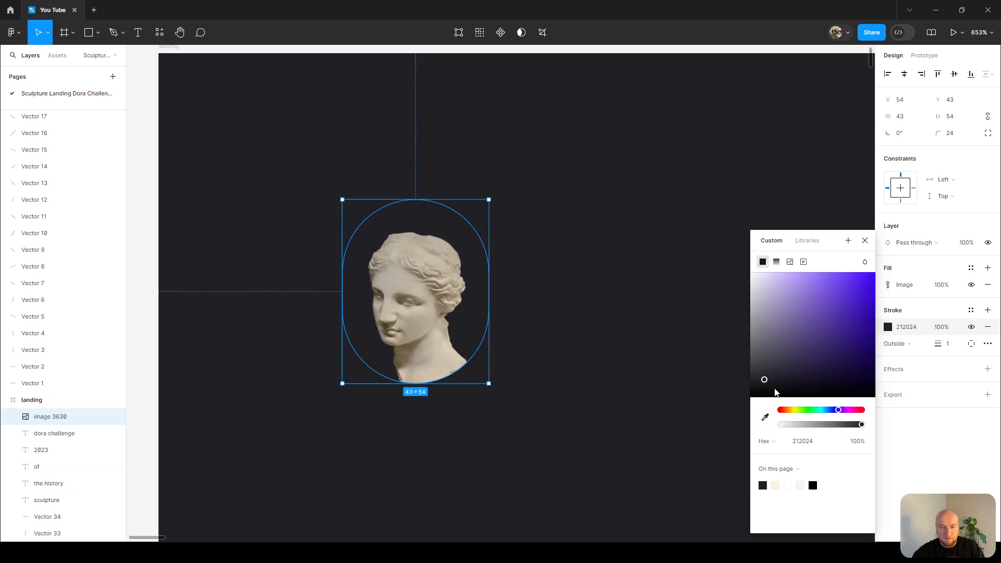
{"action": "left_click_drag", "start_coordinate": [767, 382], "coordinate": [764, 369]}
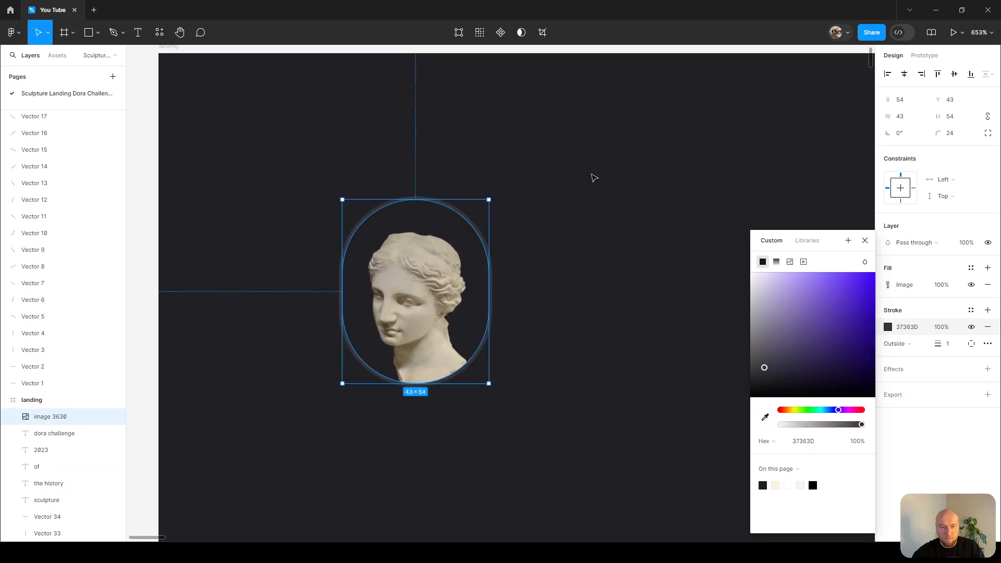
Align the head image to the frame's top left corner and offset it to X 30, Y 30.
{"action": "left_click", "coordinate": [588, 172]}
{"action": "scroll", "coordinate": [588, 172], "scroll_direction": "down", "scroll_amount": 2}
{"action": "scroll", "coordinate": [588, 173], "scroll_direction": "down", "scroll_amount": 2}
{"action": "left_click", "coordinate": [507, 210]}
{"action": "key", "text": "alt+a"}
{"action": "key", "text": "alt+w"}
{"action": "key", "text": "shift+Right"}
{"action": "key", "text": "shift+Down"}
{"action": "key", "text": "shift+Right"}
{"action": "key", "text": "shift+Down"}
{"action": "key", "text": "shift+Right"}
{"action": "key", "text": "shift+Down"}
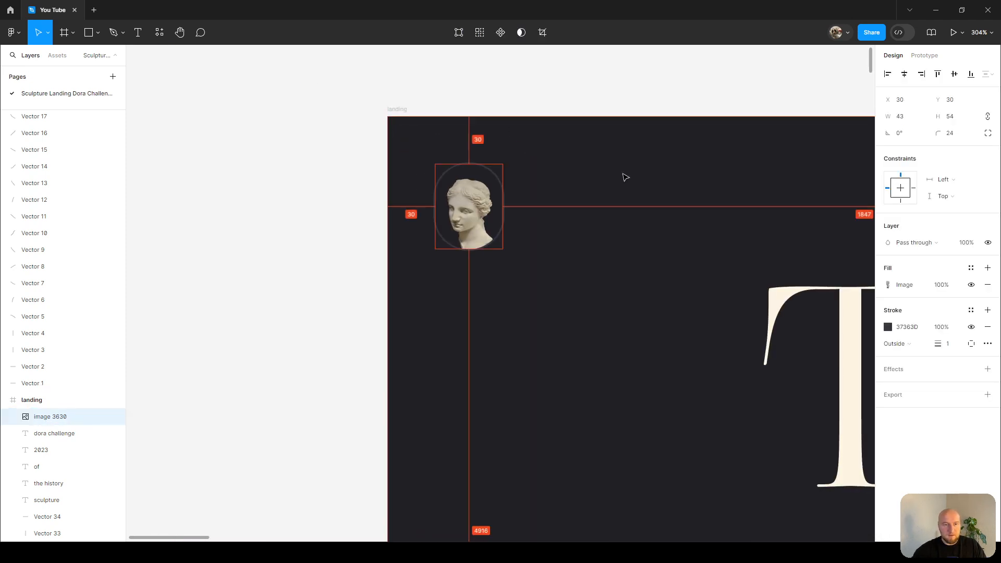
Try drawing a pencil line across the top of the frame, then delete it.
{"action": "scroll", "coordinate": [626, 177], "scroll_direction": "down", "scroll_amount": 7}
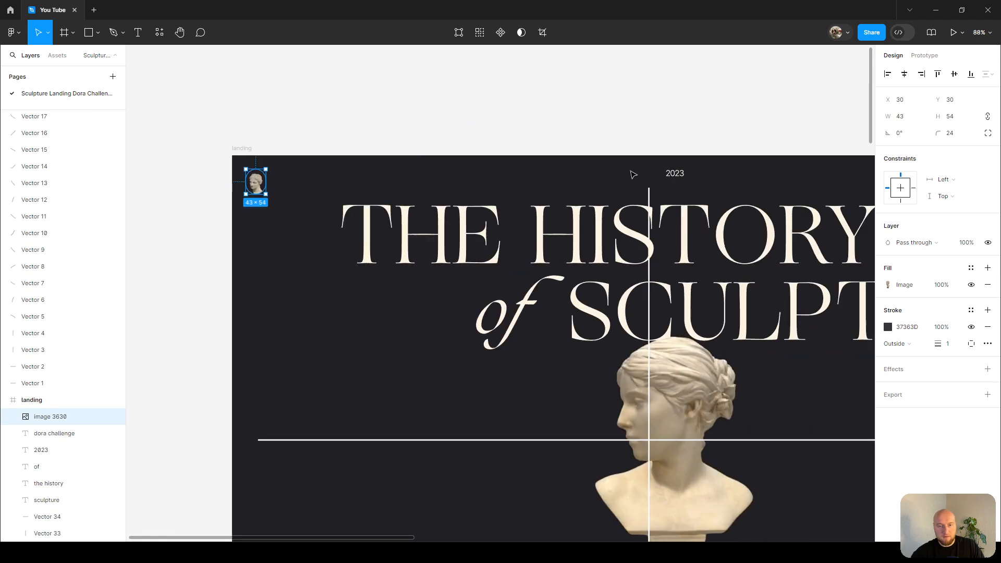
{"action": "scroll", "coordinate": [643, 152], "scroll_direction": "down", "scroll_amount": 2}
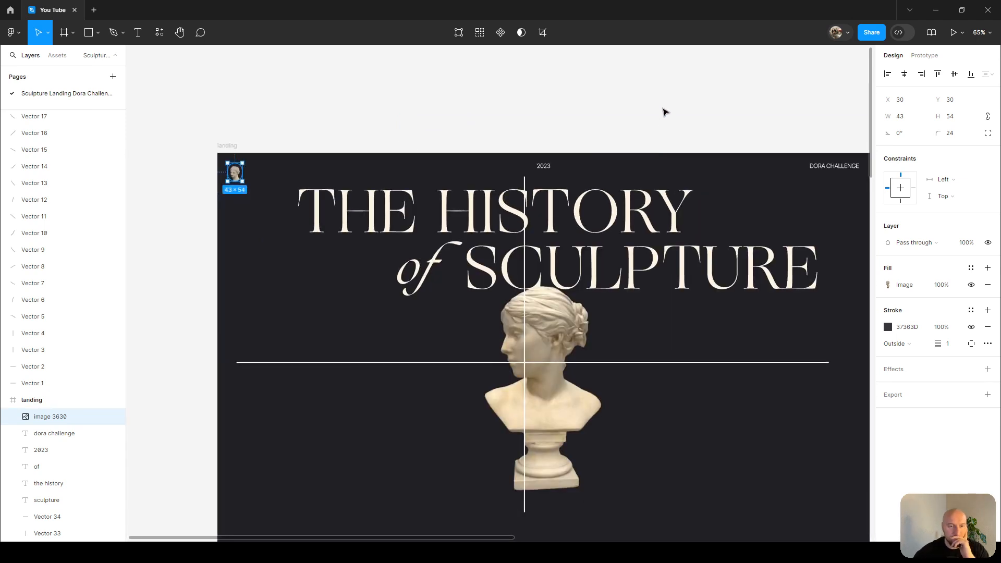
{"action": "left_click", "coordinate": [665, 103]}
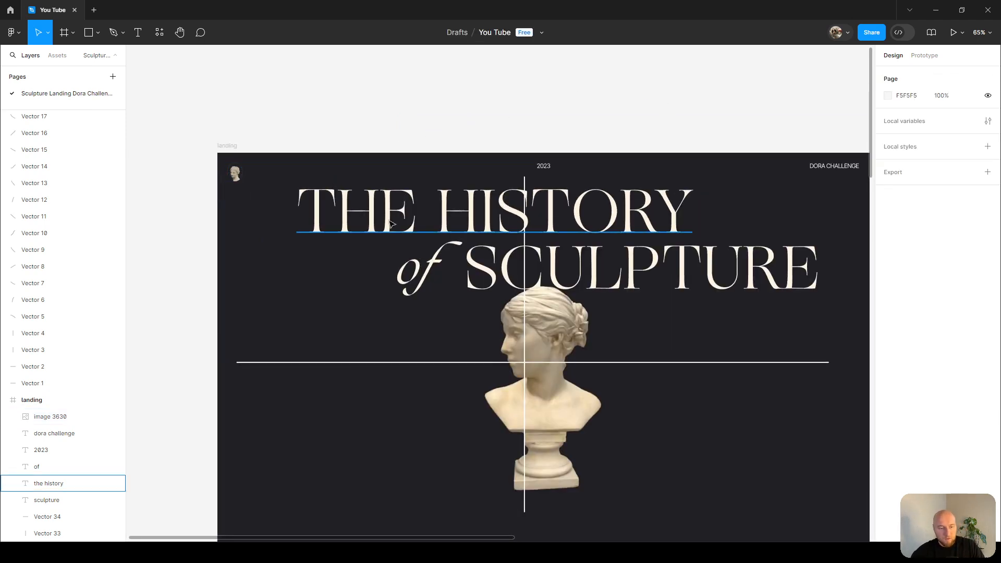
{"action": "key", "text": "shift+p"}
{"action": "left_click_drag", "start_coordinate": [243, 161], "coordinate": [676, 149]}
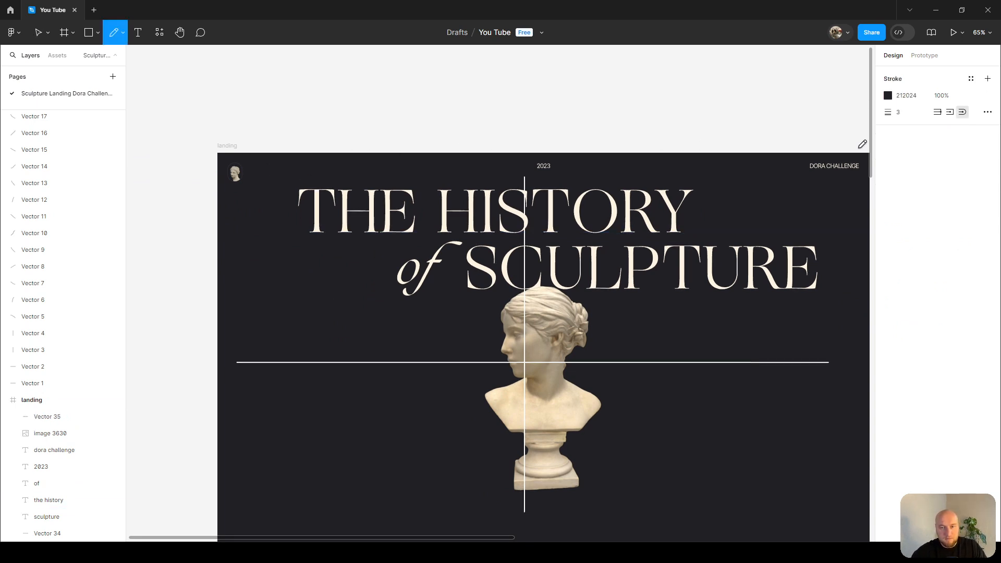
{"action": "key", "text": "Escape"}
{"action": "left_click", "coordinate": [736, 163]}
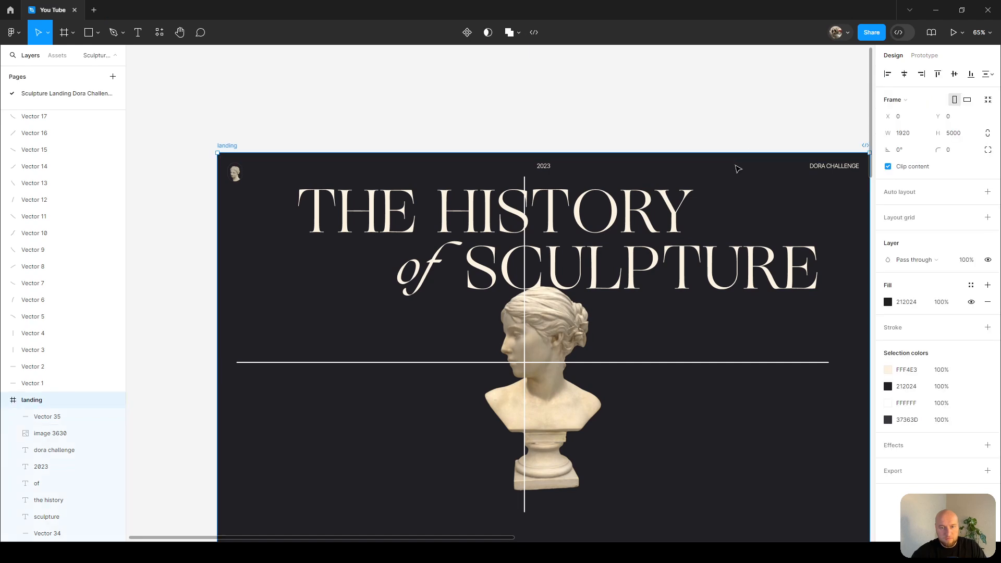
{"action": "left_click", "coordinate": [736, 162]}
{"action": "key", "text": "i"}
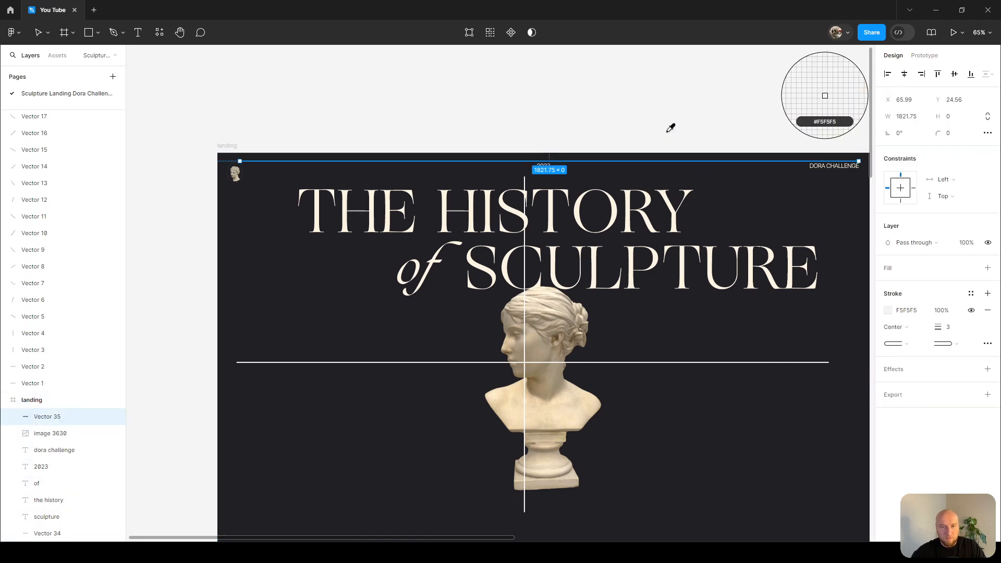
{"action": "left_click", "coordinate": [683, 101]}
{"action": "key", "text": "Escape"}
{"action": "left_click", "coordinate": [412, 162]}
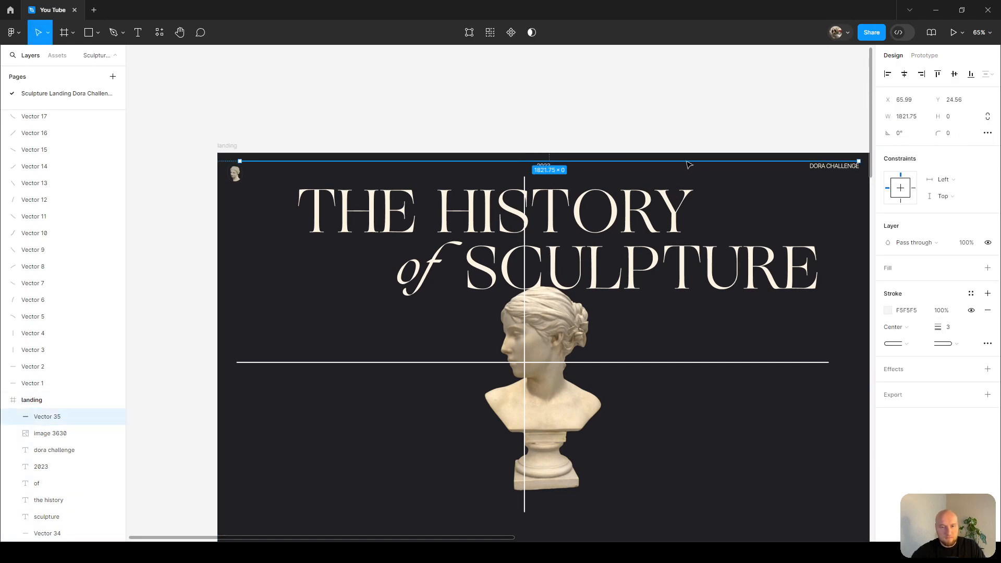
{"action": "key", "text": "Delete"}
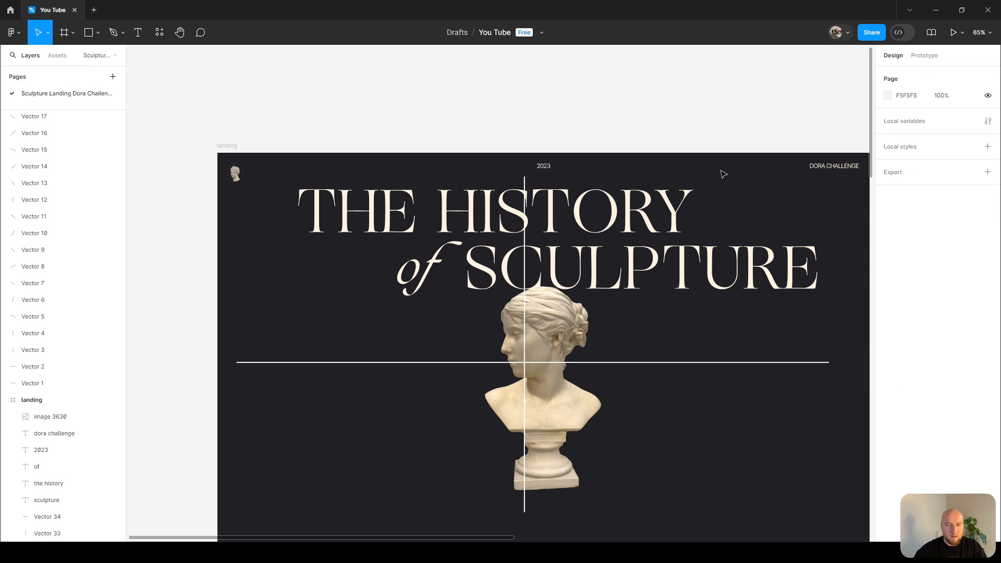
Draw a rectangle in the frame and align it to the frame's top left corner.
{"action": "key", "text": "shift+1"}
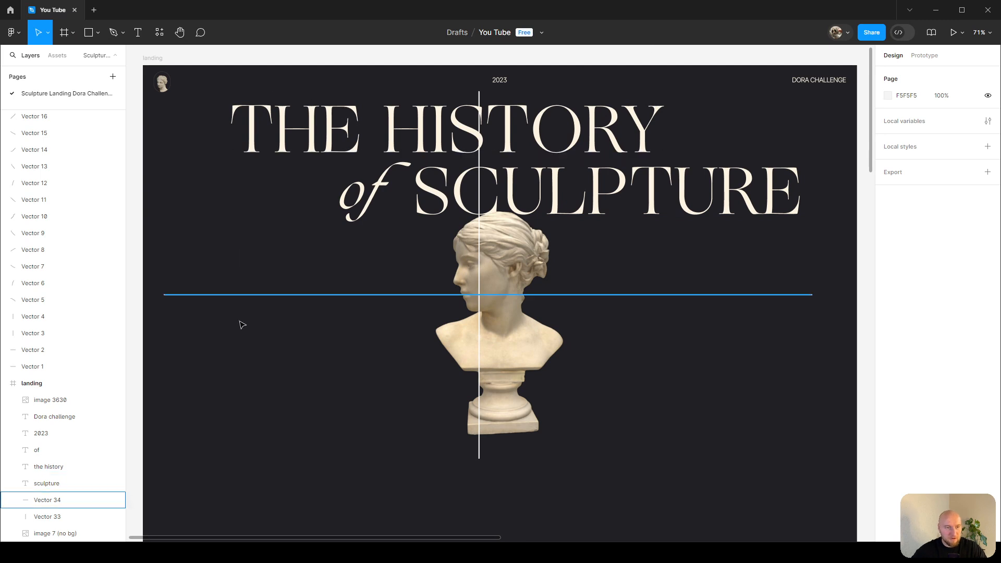
{"action": "key", "text": "r"}
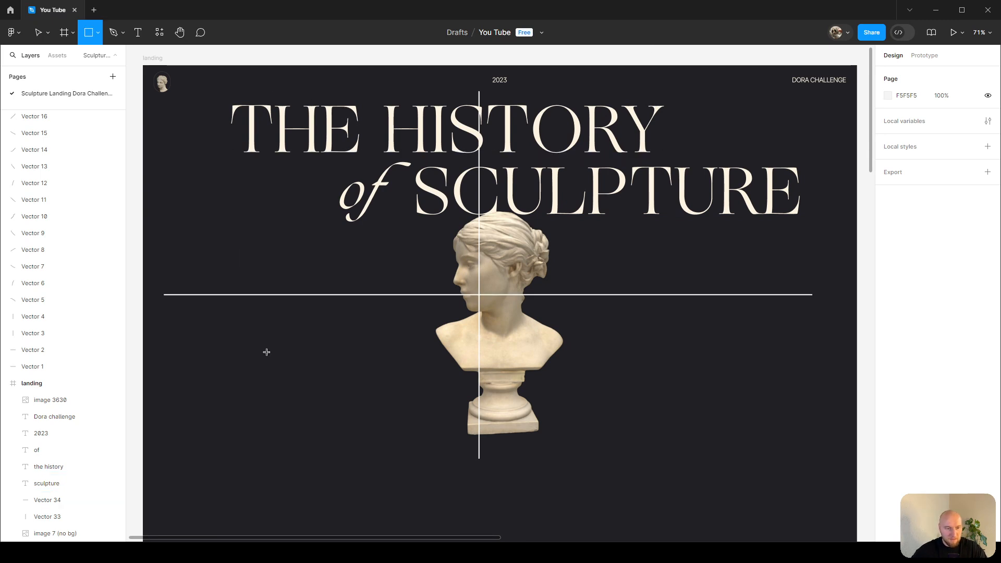
{"action": "left_click_drag", "start_coordinate": [181, 199], "coordinate": [404, 327]}
{"action": "key", "text": "alt+w"}
{"action": "key", "text": "a"}
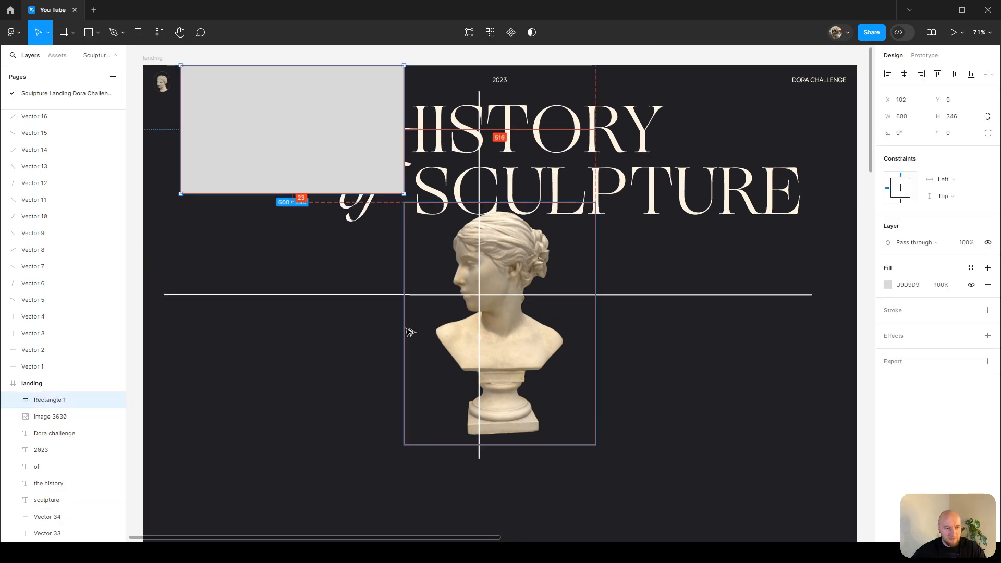
{"action": "key", "text": "Escape"}
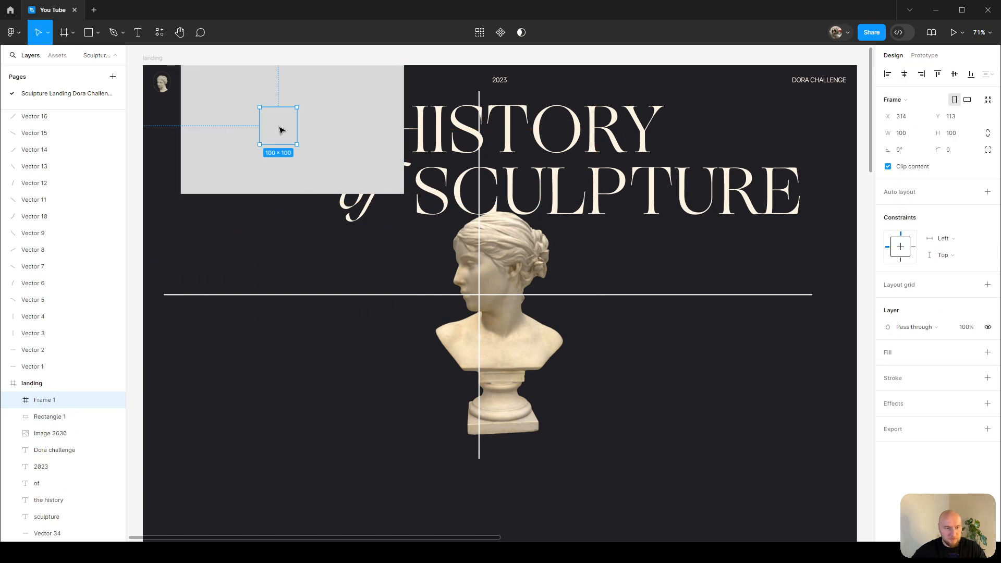
{"action": "key", "text": "alt+a"}
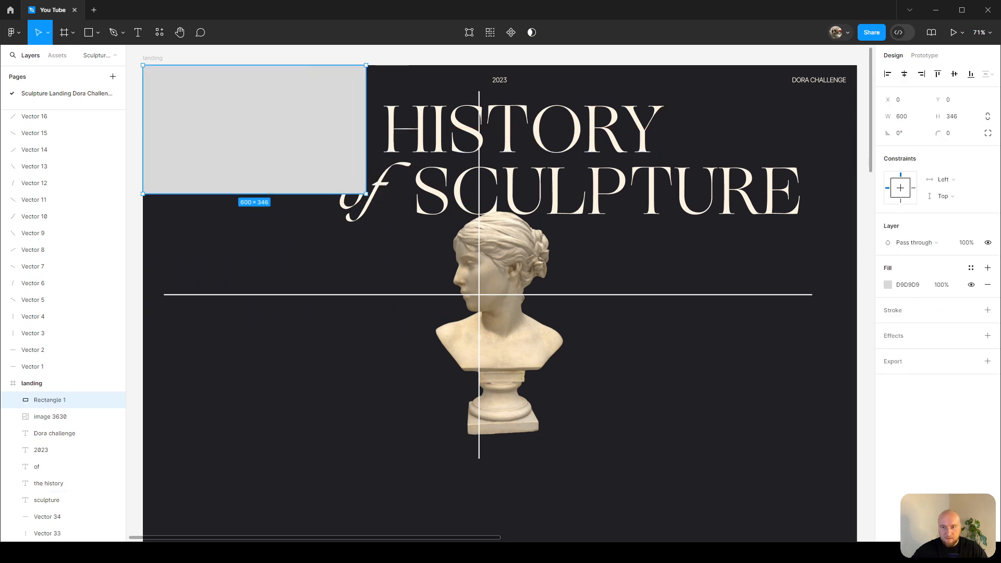
Resize the rectangle to 1920 × 960.
{"action": "left_click", "coordinate": [908, 117]}
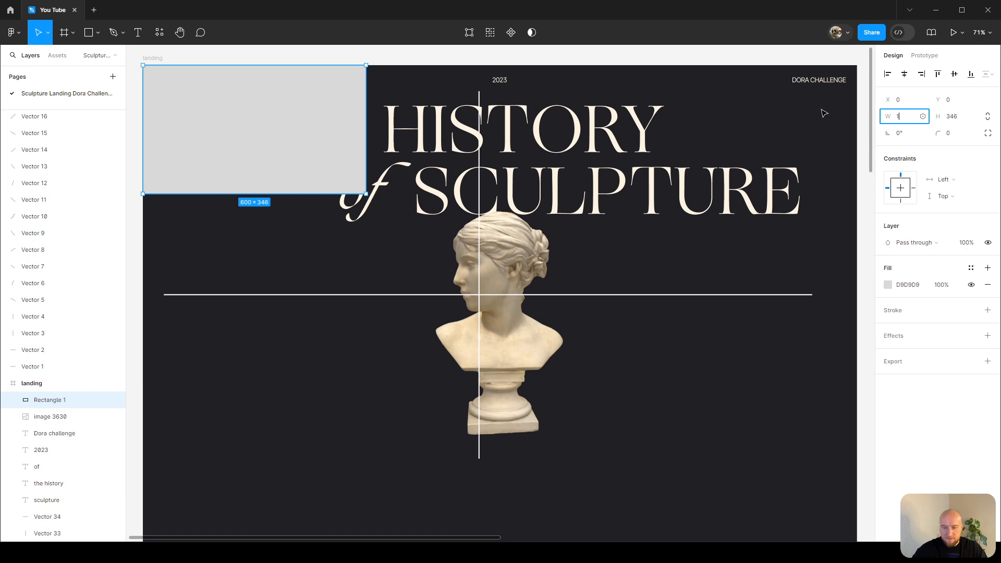
{"action": "key", "text": "Tab"}
{"action": "type", "text": "960"}
{"action": "key", "text": "Return"}
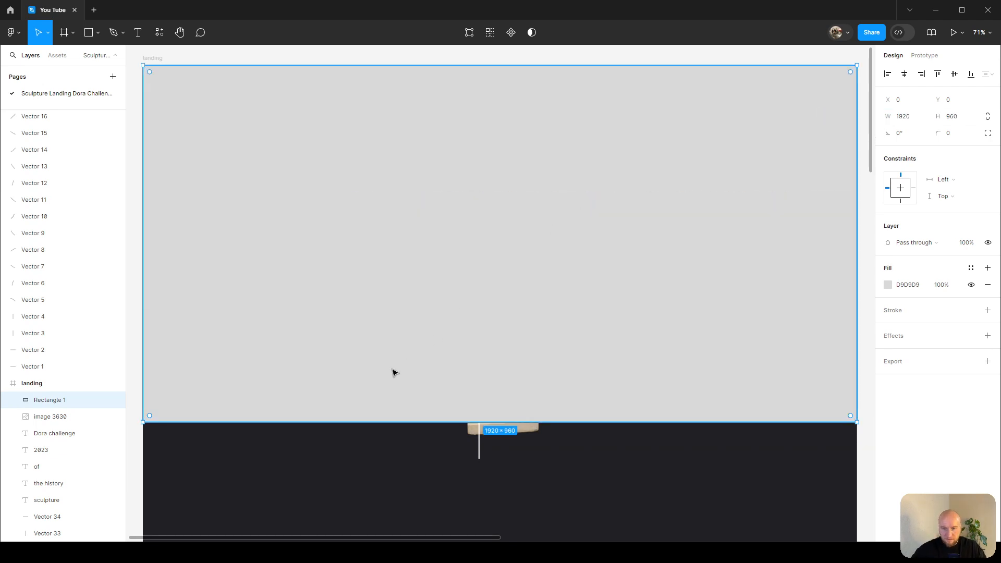
Move the rectangle down to Y 960, below the hero section.
{"action": "scroll", "coordinate": [655, 227], "scroll_direction": "down", "scroll_amount": 3}
{"action": "scroll", "coordinate": [654, 222], "scroll_direction": "down", "scroll_amount": 3}
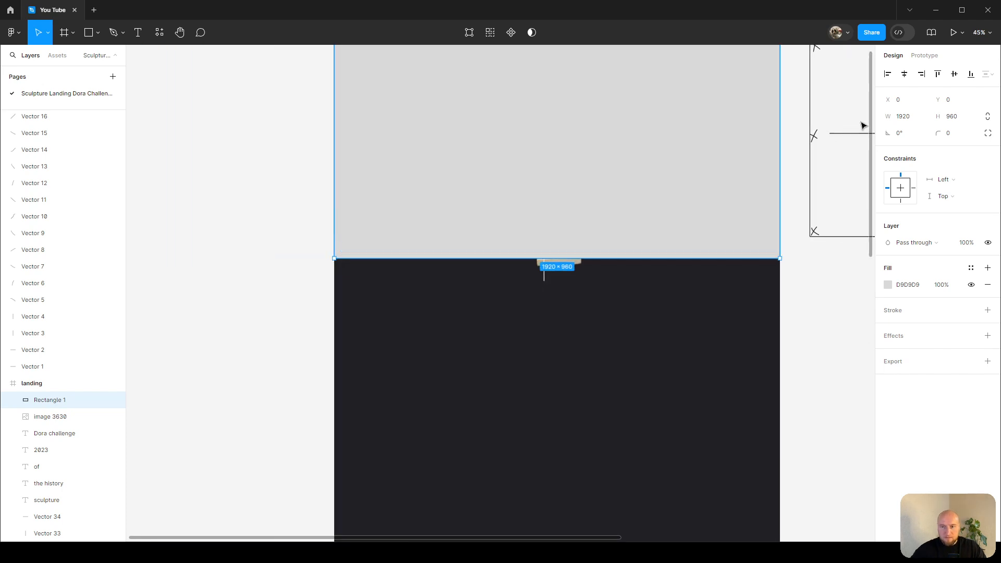
{"action": "left_click", "coordinate": [942, 101]}
{"action": "type", "text": "960"}
{"action": "key", "text": "Return"}
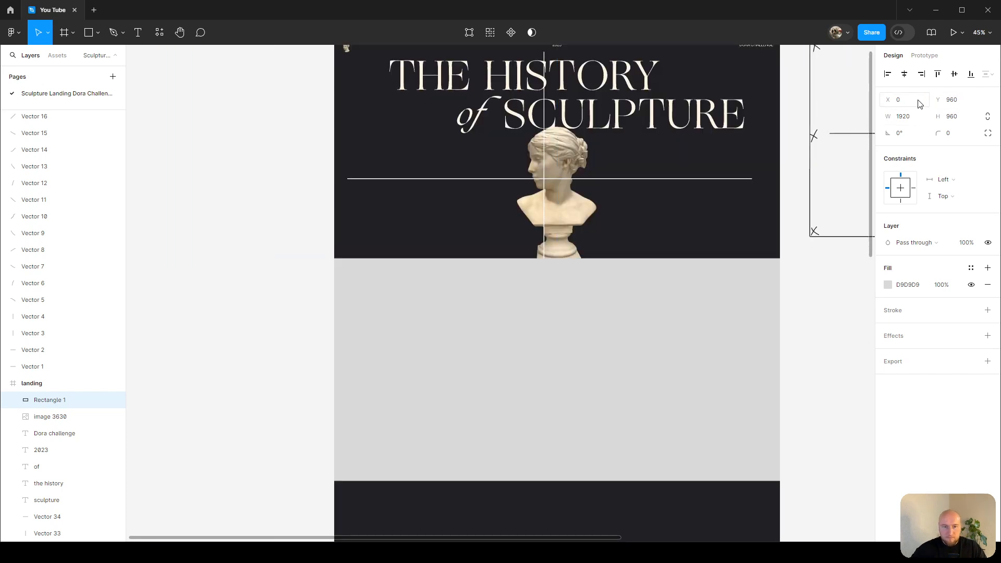
Place a 100 × 100 star near the lower left edge of the hero section.
{"action": "scroll", "coordinate": [501, 198], "scroll_direction": "up", "scroll_amount": 4}
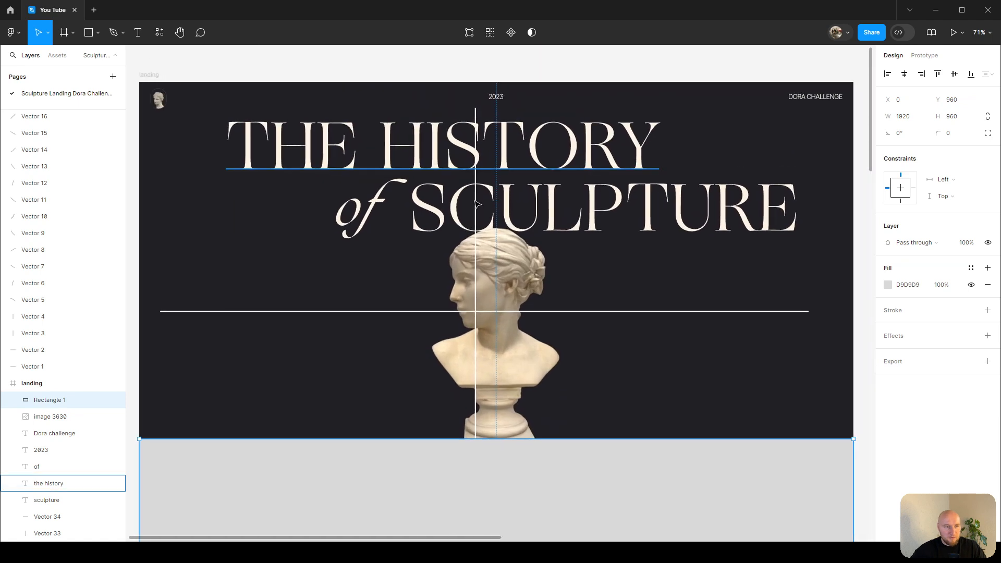
{"action": "scroll", "coordinate": [307, 214], "scroll_direction": "up", "scroll_amount": 1}
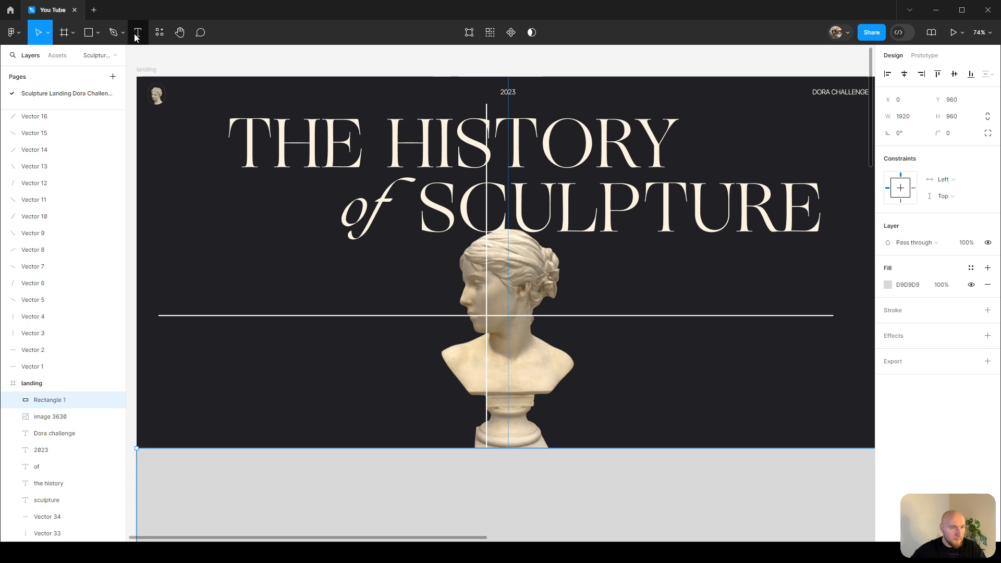
{"action": "left_click", "coordinate": [98, 33]}
{"action": "left_click", "coordinate": [95, 121]}
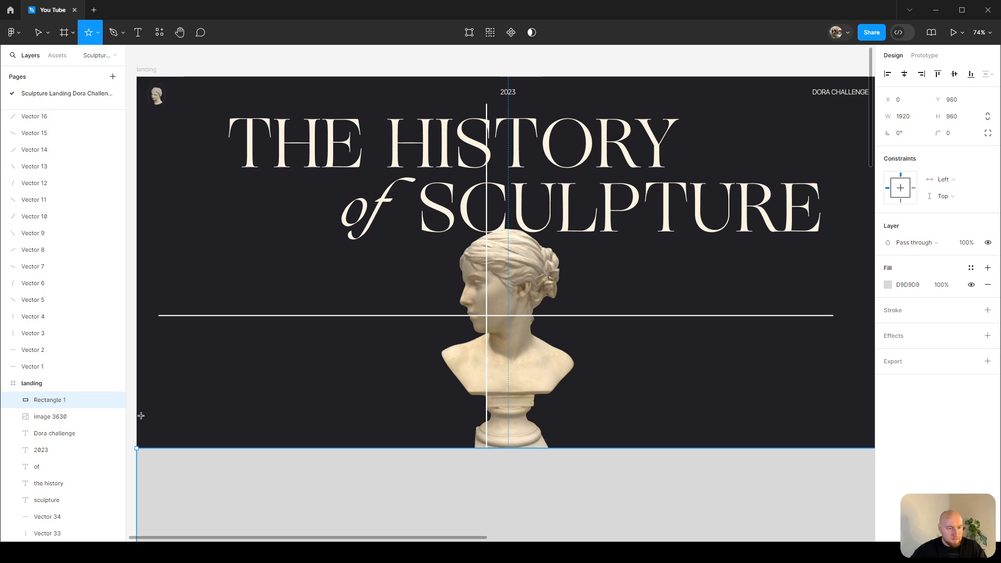
{"action": "left_click", "coordinate": [155, 422]}
{"action": "scroll", "coordinate": [156, 421], "scroll_direction": "up", "scroll_amount": 5}
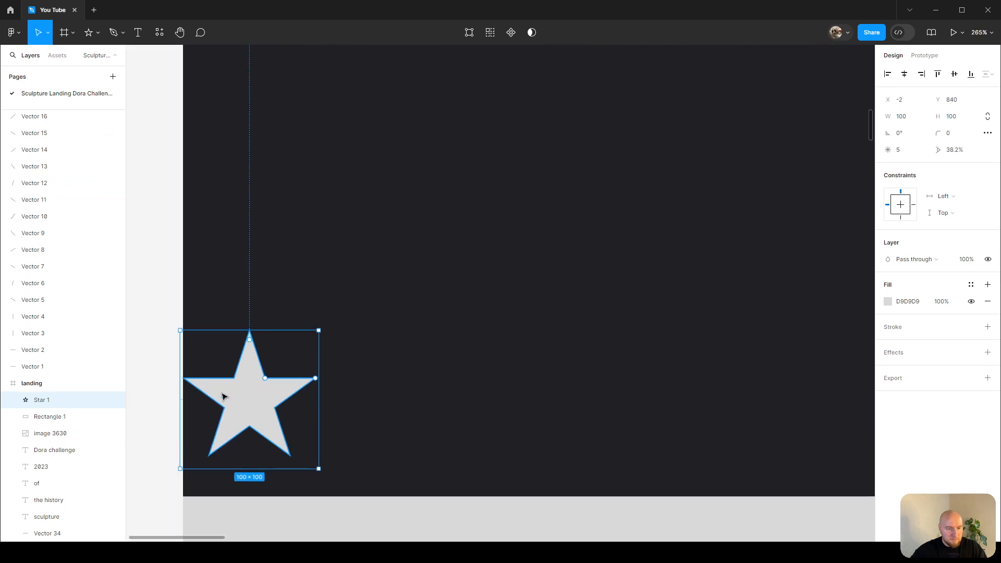
Nudge the star slightly, give it 9 points and reduce its inner ratio to about 22%.
{"action": "left_click_drag", "start_coordinate": [286, 410], "coordinate": [288, 410]}
{"action": "left_click", "coordinate": [917, 147]}
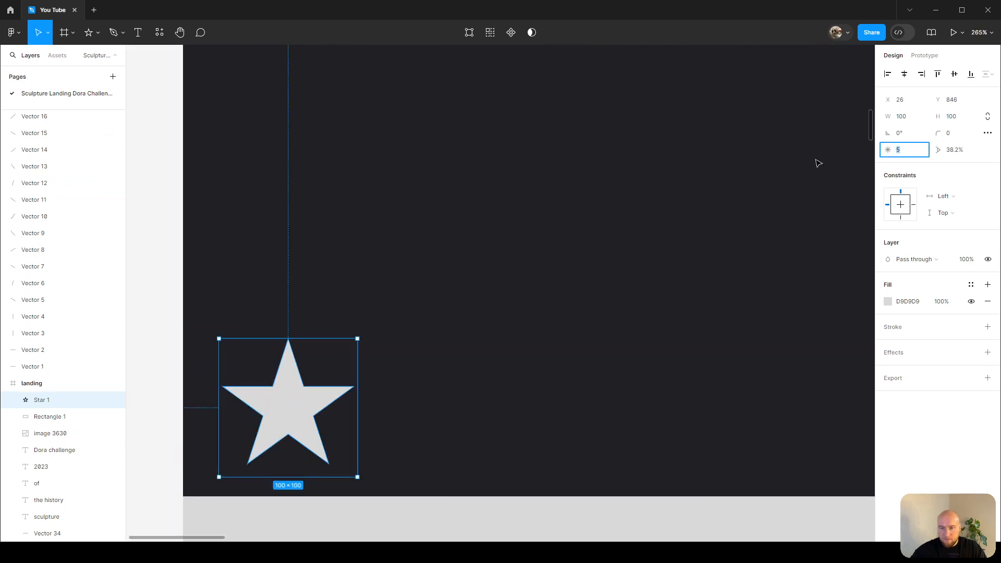
{"action": "key", "text": "Return"}
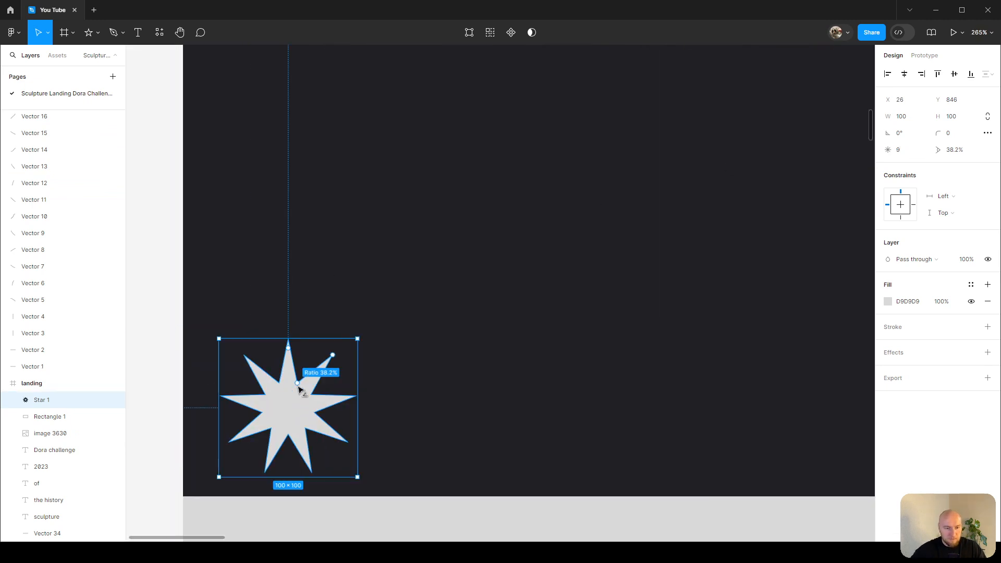
{"action": "left_click_drag", "start_coordinate": [297, 385], "coordinate": [297, 402]}
Resize the star to 50 × 50.
{"action": "left_click", "coordinate": [911, 122]}
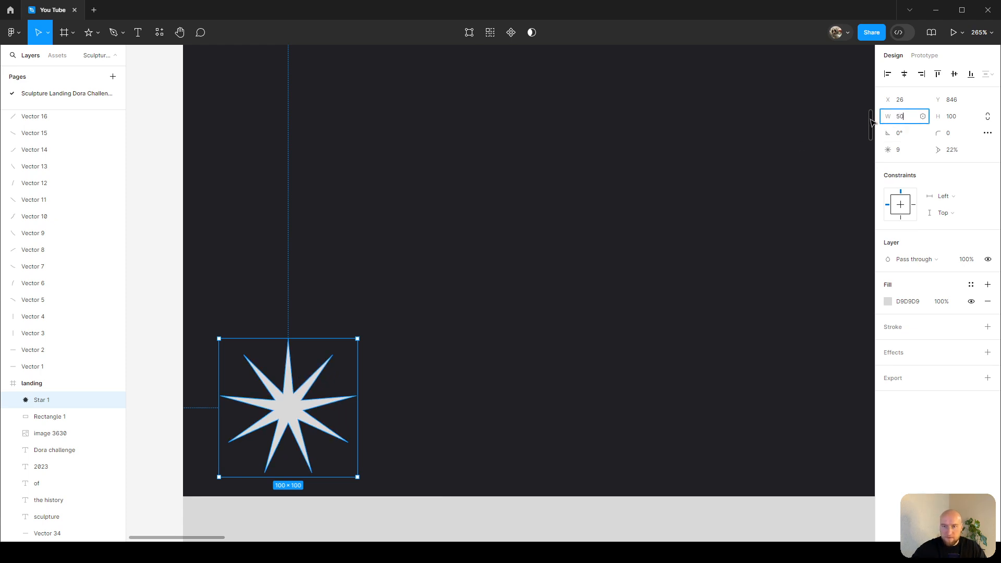
{"action": "type", "text": "50"}
{"action": "key", "text": "Tab"}
{"action": "type", "text": "50"}
{"action": "key", "text": "Return"}
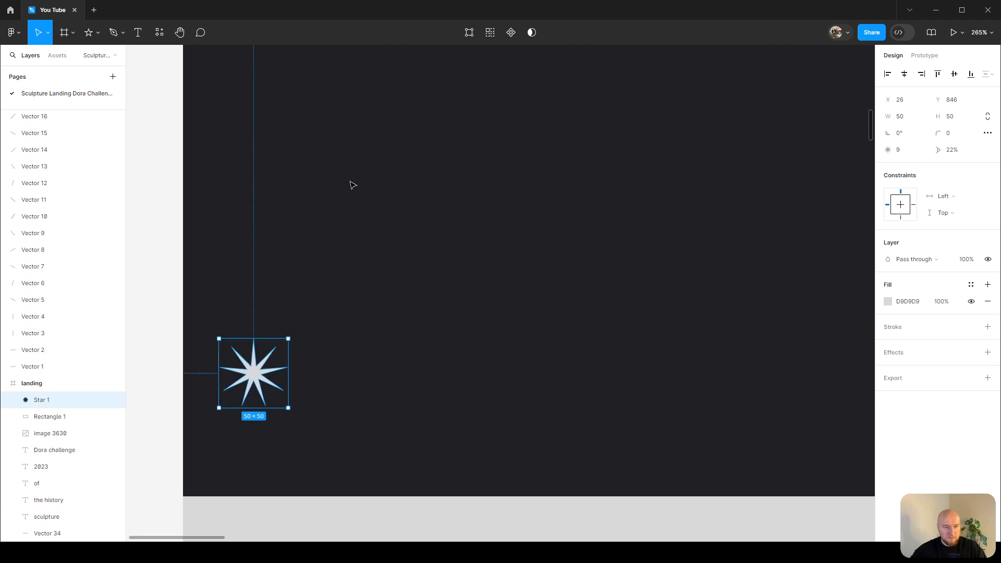
Move the star to X 30, Y 910 near the hero section's lower left corner.
{"action": "scroll", "coordinate": [353, 179], "scroll_direction": "down", "scroll_amount": 5}
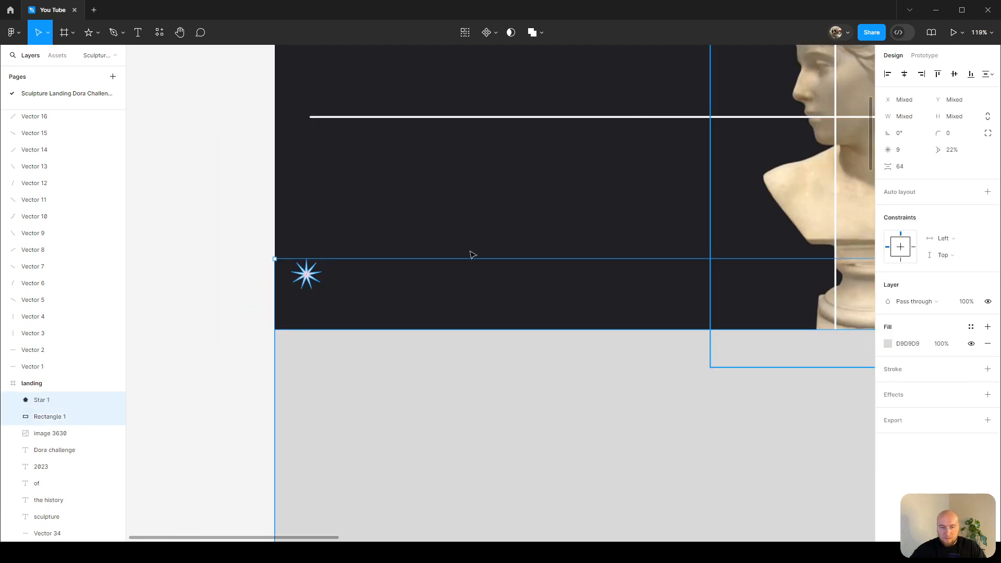
{"action": "left_click_drag", "start_coordinate": [314, 277], "coordinate": [314, 317]}
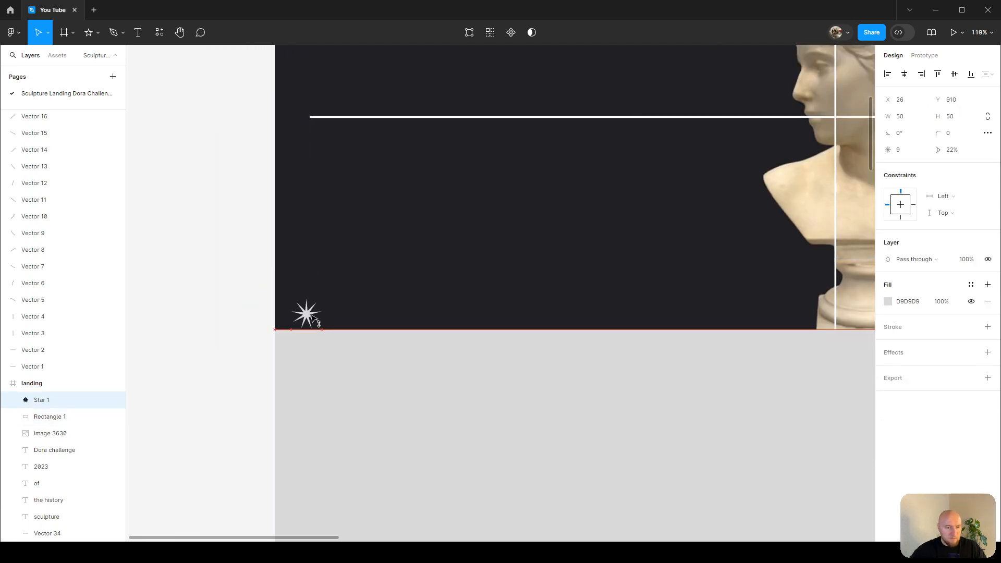
{"action": "key", "text": "Right"}
{"action": "key", "text": "Right"}
{"action": "key", "text": "Right"}
{"action": "key", "text": "Right"}
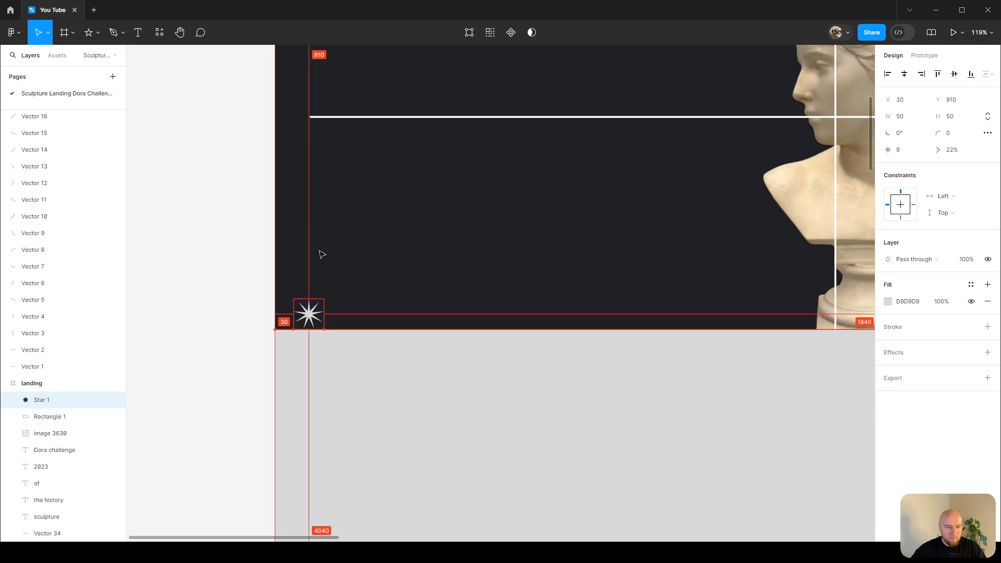
Fill the star with the heading's cream colour FFF4E3 using the eyedropper.
{"action": "scroll", "coordinate": [459, 202], "scroll_direction": "right", "scroll_amount": 1}
{"action": "scroll", "coordinate": [459, 202], "scroll_direction": "up", "scroll_amount": 8}
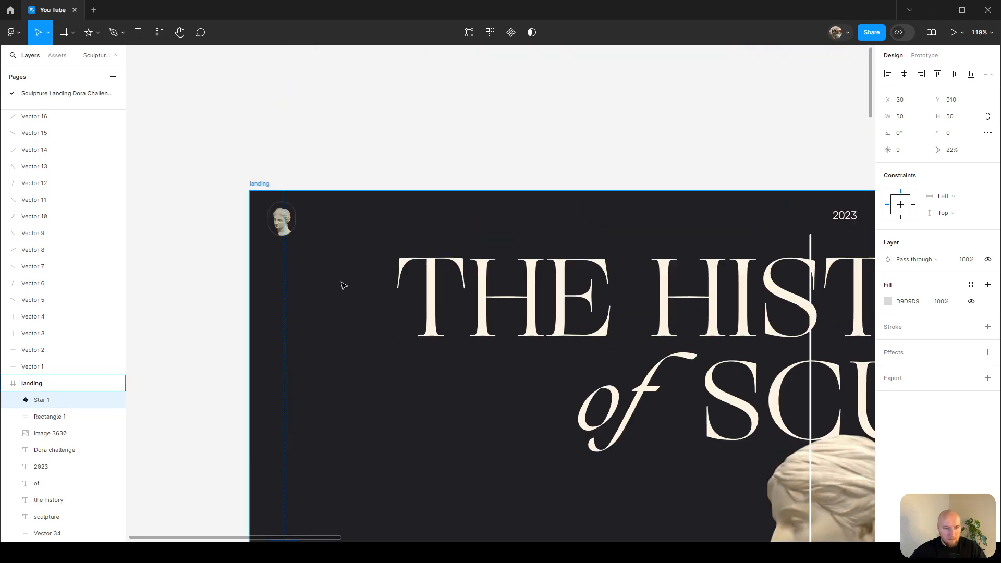
{"action": "scroll", "coordinate": [371, 305], "scroll_direction": "up", "scroll_amount": 4}
{"action": "key", "text": "i"}
{"action": "left_click", "coordinate": [501, 271]}
{"action": "scroll", "coordinate": [500, 271], "scroll_direction": "down", "scroll_amount": 6}
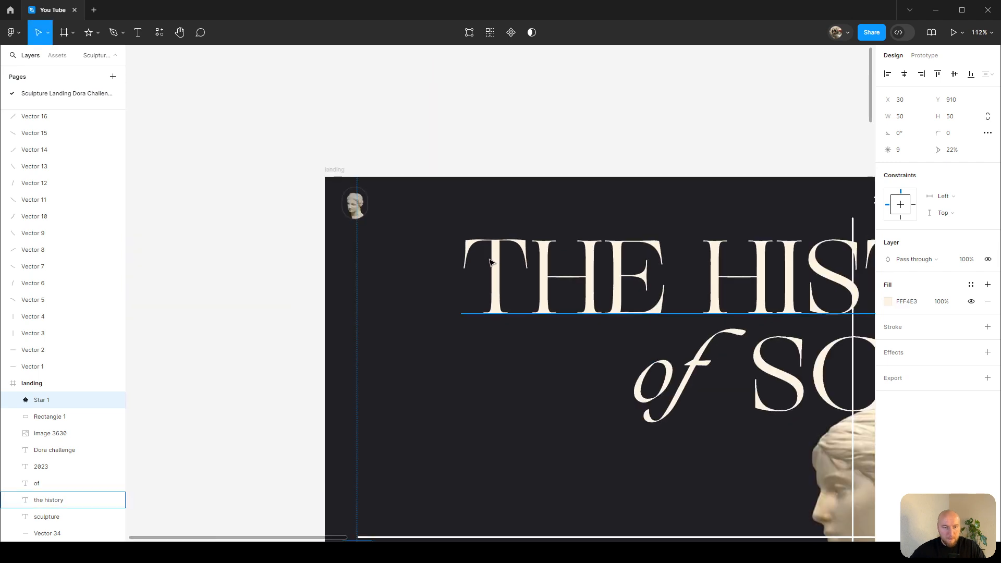
Duplicate the Dora challenge label down to the hero section's lower right corner.
{"action": "left_click", "coordinate": [367, 490]}
{"action": "scroll", "coordinate": [365, 414], "scroll_direction": "right", "scroll_amount": 2}
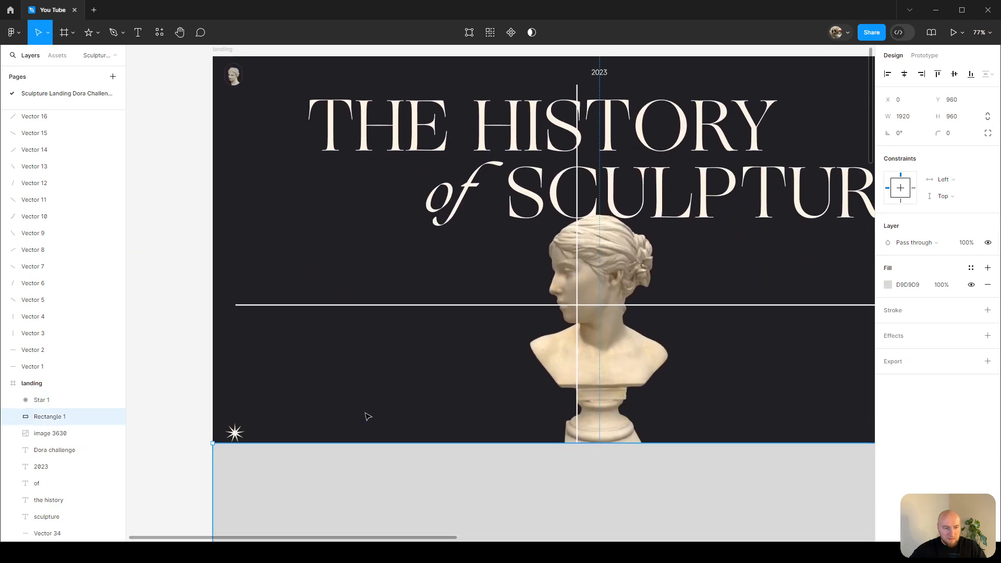
{"action": "scroll", "coordinate": [384, 382], "scroll_direction": "down", "scroll_amount": 3}
{"action": "scroll", "coordinate": [386, 383], "scroll_direction": "right", "scroll_amount": 5}
{"action": "scroll", "coordinate": [386, 383], "scroll_direction": "down", "scroll_amount": 2}
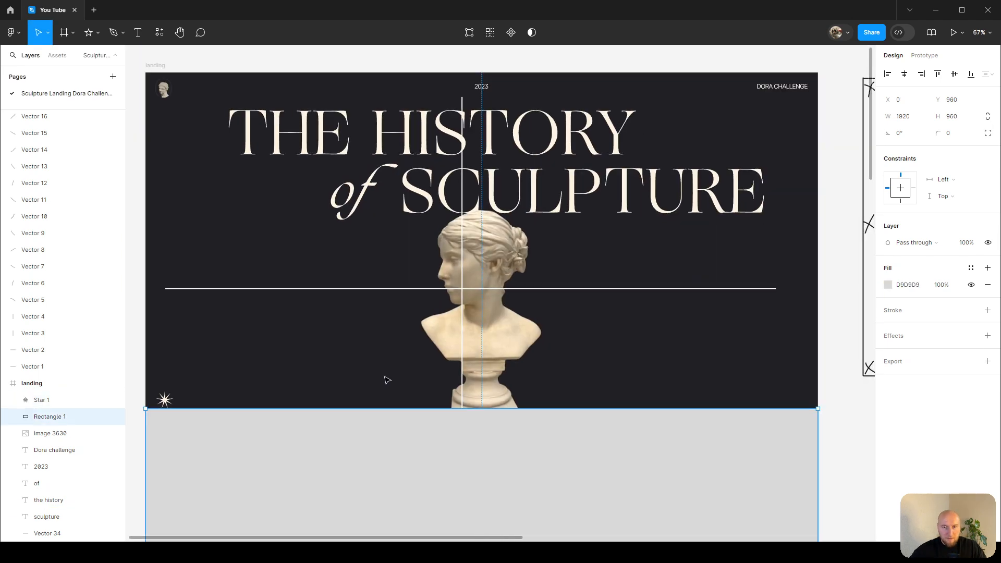
{"action": "left_click", "coordinate": [792, 88]}
{"action": "left_click_drag", "start_coordinate": [793, 91], "coordinate": [771, 401]}
Change the duplicated label's text to scroll down.
{"action": "scroll", "coordinate": [816, 402], "scroll_direction": "up", "scroll_amount": 5}
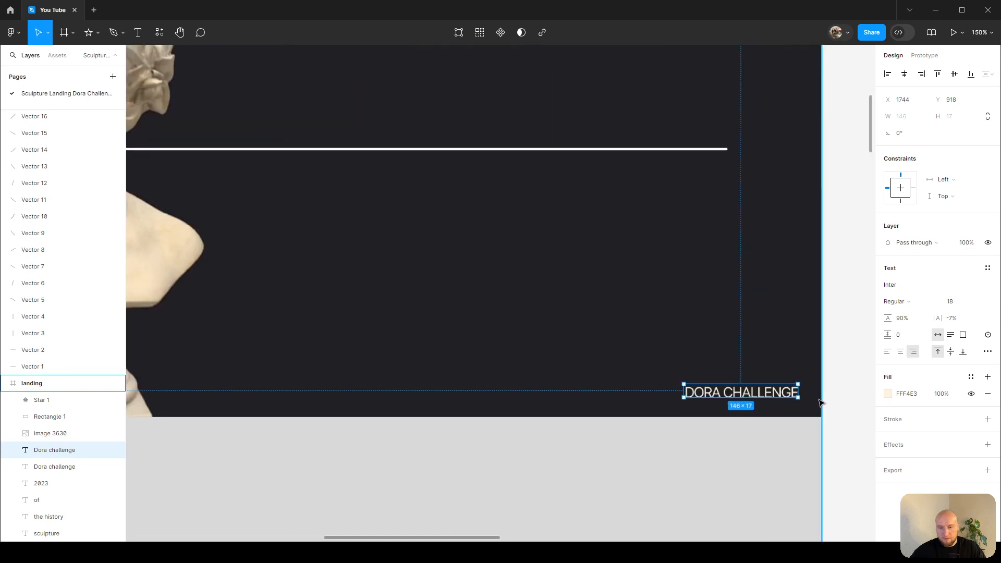
{"action": "scroll", "coordinate": [819, 402], "scroll_direction": "up", "scroll_amount": 5}
{"action": "key", "text": "Return"}
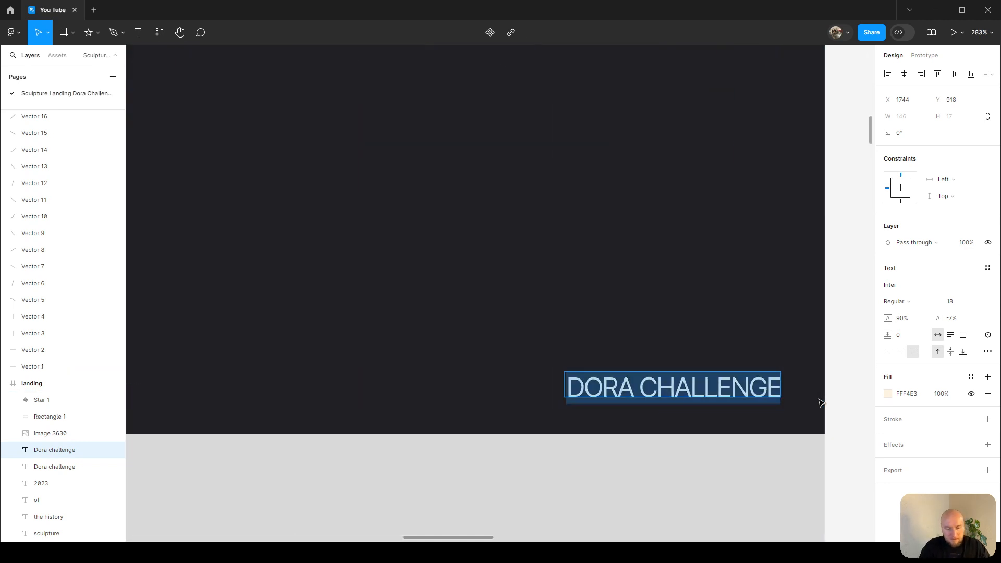
{"action": "type", "text": "scroll do"}
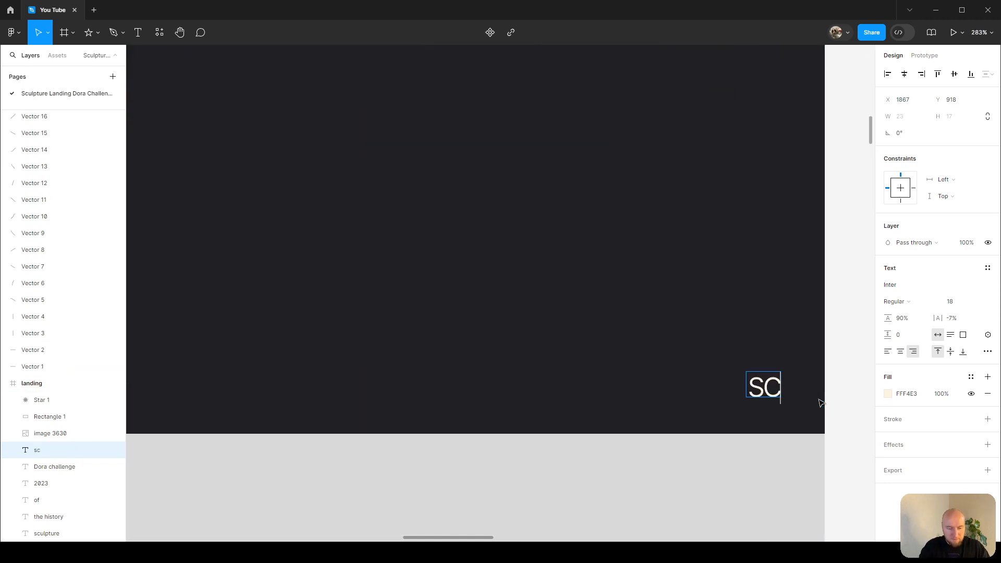
{"action": "type", "text": "wn"}
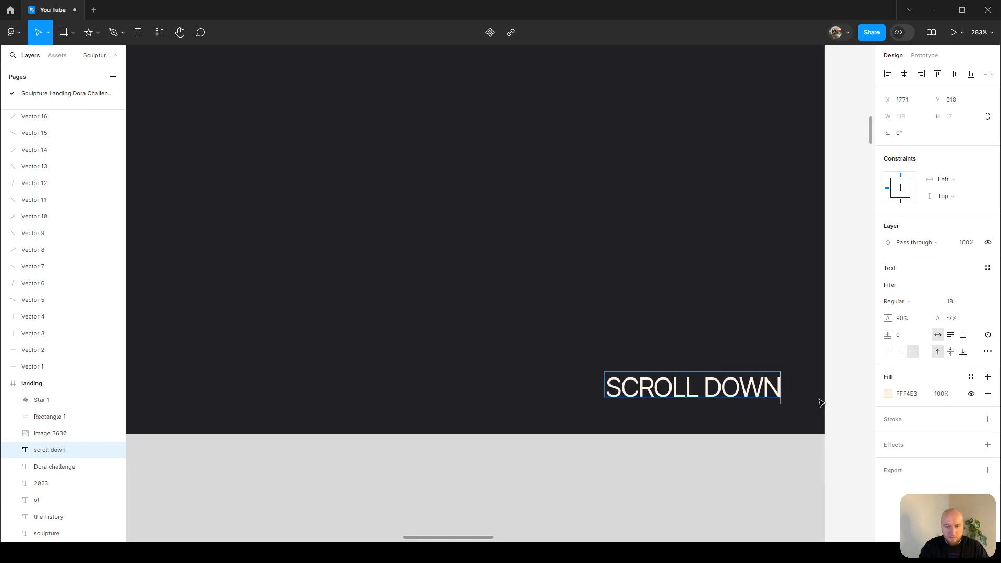
{"action": "key", "text": "Escape"}
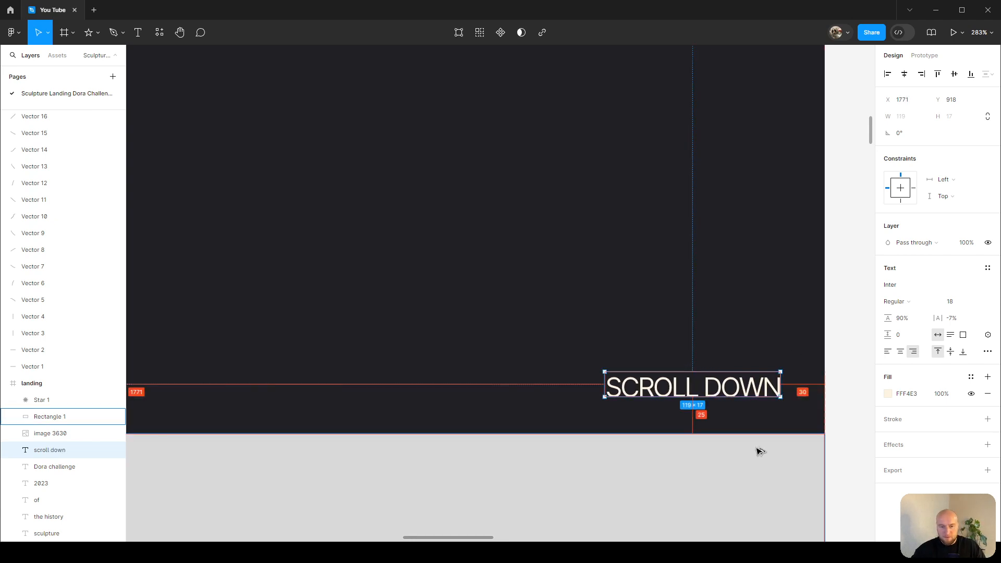
Delete the gray rectangle below the hero section.
{"action": "scroll", "coordinate": [746, 397], "scroll_direction": "down", "scroll_amount": 5}
{"action": "scroll", "coordinate": [143, 367], "scroll_direction": "down", "scroll_amount": 3}
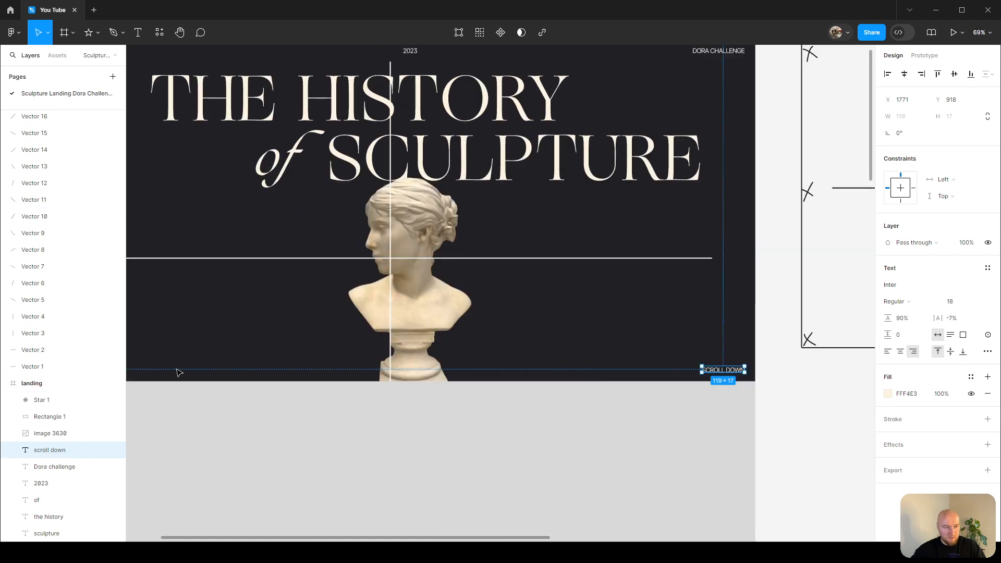
{"action": "scroll", "coordinate": [167, 372], "scroll_direction": "left", "scroll_amount": 2}
{"action": "left_click", "coordinate": [130, 373], "text": "shift"}
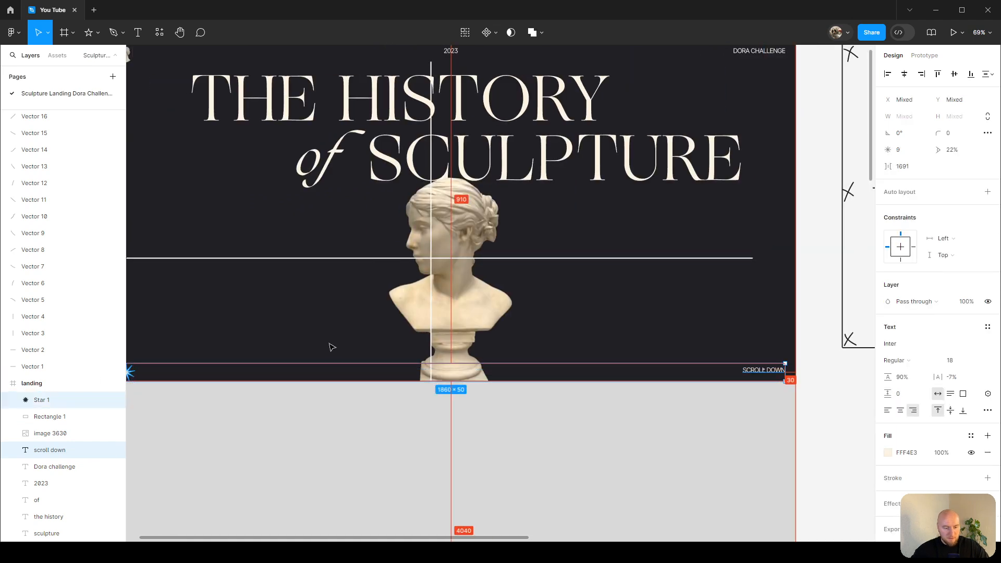
{"action": "left_click", "coordinate": [642, 445]}
{"action": "key", "text": "Delete"}
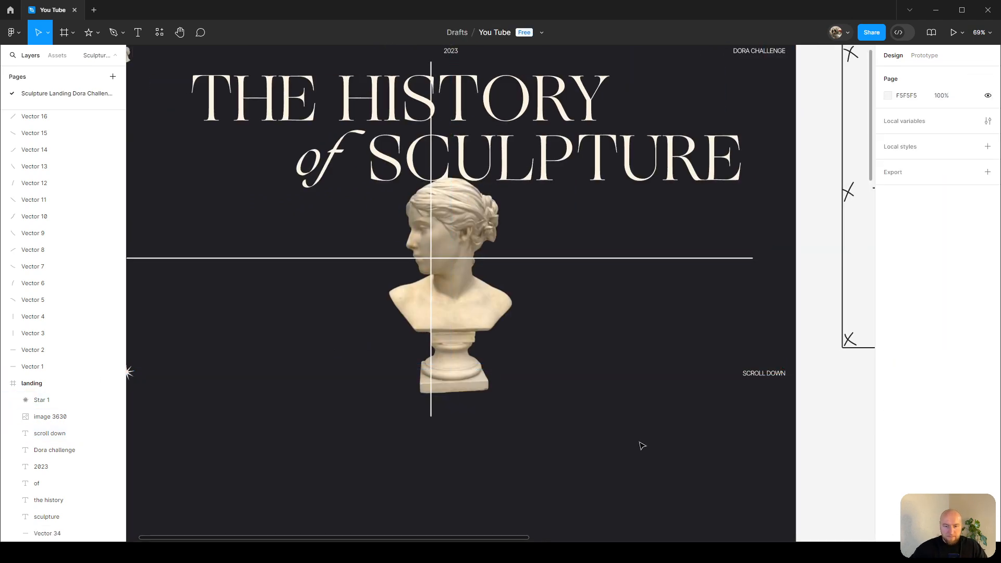
Delete the horizontal and vertical guide lines crossing the hero section.
{"action": "scroll", "coordinate": [657, 380], "scroll_direction": "up", "scroll_amount": 2}
{"action": "scroll", "coordinate": [658, 379], "scroll_direction": "left", "scroll_amount": 2}
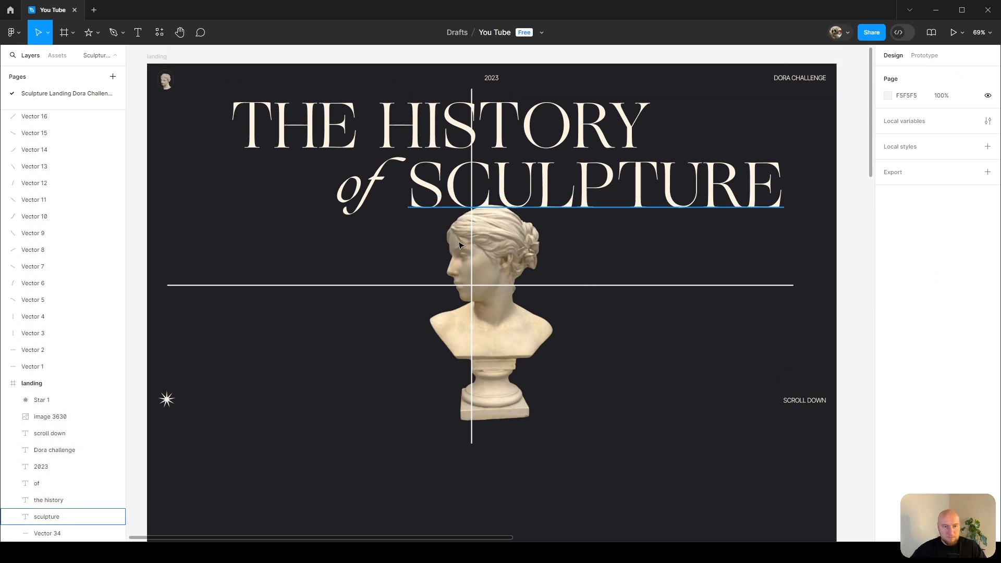
{"action": "scroll", "coordinate": [484, 199], "scroll_direction": "up", "scroll_amount": 1}
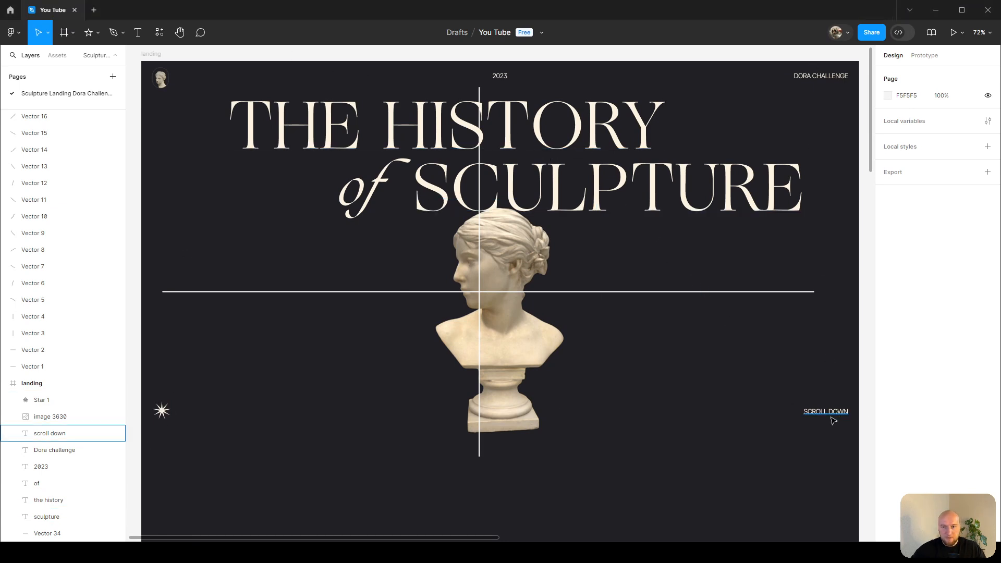
{"action": "left_click", "coordinate": [194, 292]}
{"action": "key", "text": "Delete"}
{"action": "left_click", "coordinate": [479, 451]}
{"action": "key", "text": "Delete"}
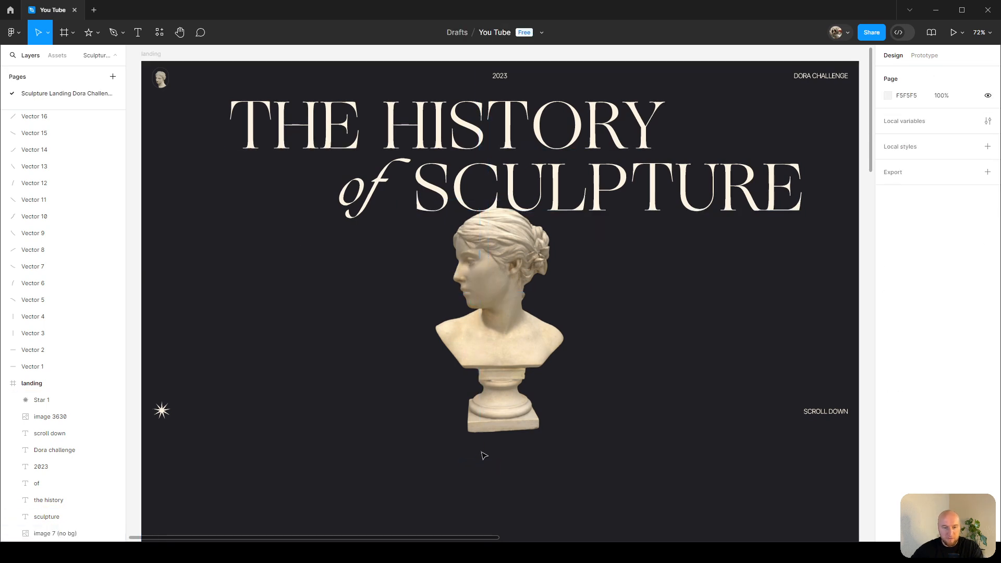
Bring the bust image forward above the heading text layers.
{"action": "left_click", "coordinate": [469, 128]}
{"action": "left_click", "coordinate": [365, 191], "text": "shift"}
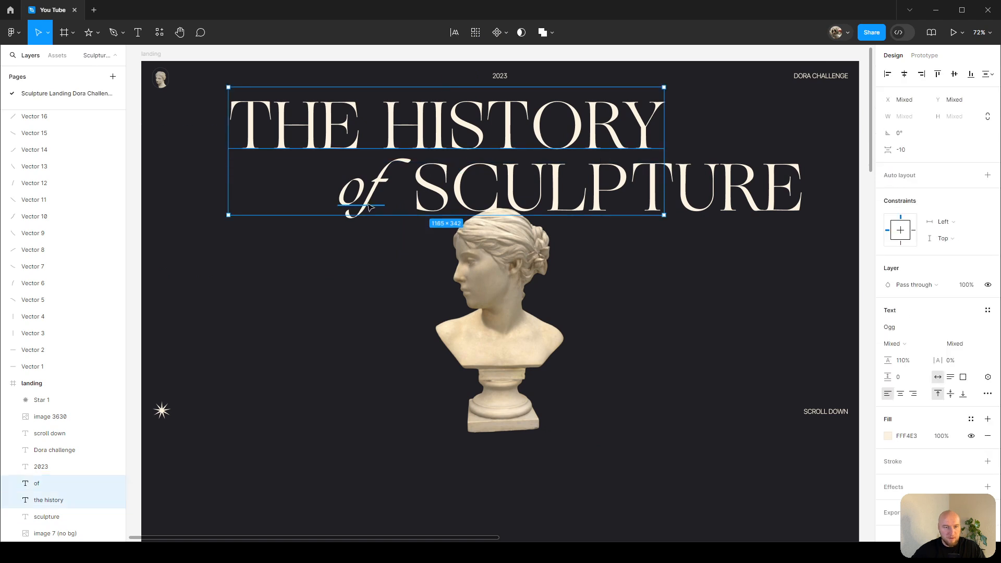
{"action": "left_click", "coordinate": [683, 192], "text": "shift"}
{"action": "left_click", "coordinate": [534, 276]}
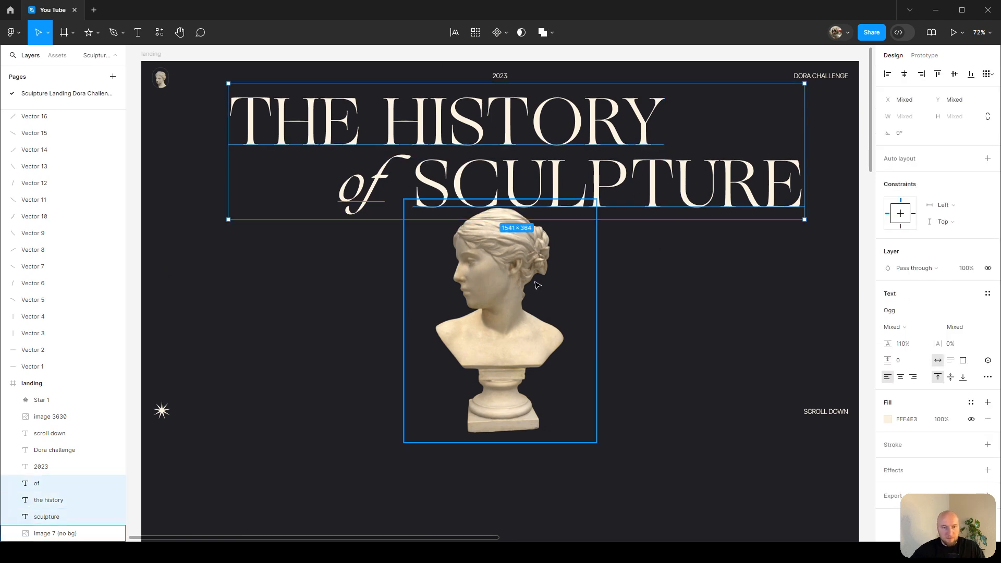
{"action": "left_click_drag", "start_coordinate": [507, 287], "coordinate": [507, 285]}
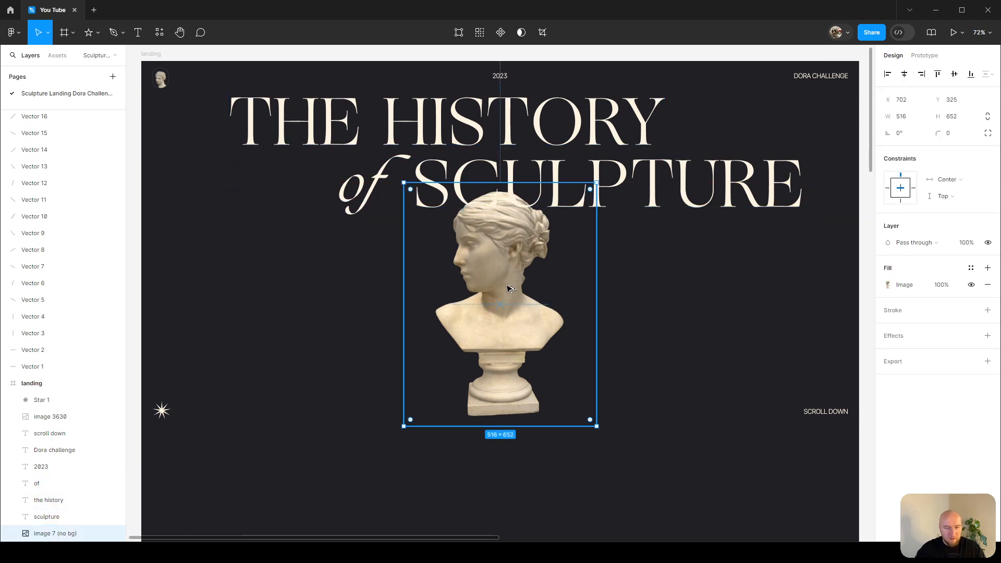
{"action": "key", "text": "bracketright"}
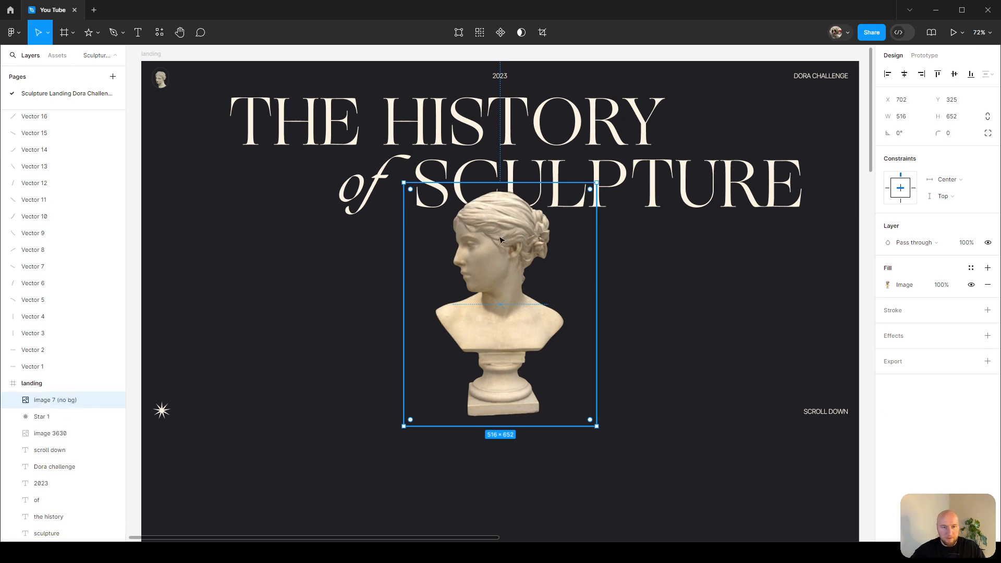
{"action": "left_click", "coordinate": [628, 277]}
{"action": "left_click", "coordinate": [537, 299]}
{"action": "left_click_drag", "start_coordinate": [527, 316], "coordinate": [527, 316]}
{"action": "left_click", "coordinate": [639, 280]}
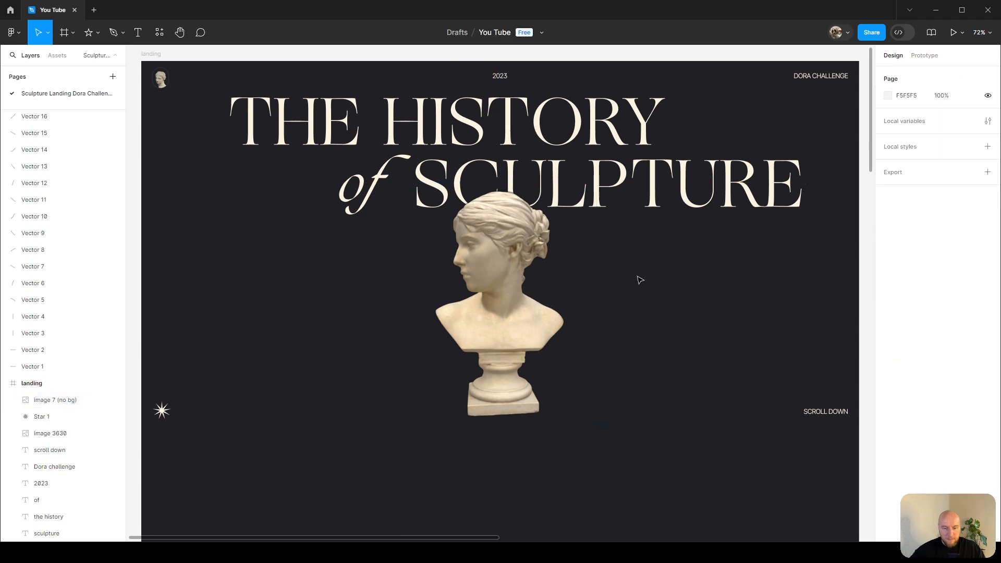
Draw an ellipse over the bust and set it to 600 × 800.
{"action": "key", "text": "o"}
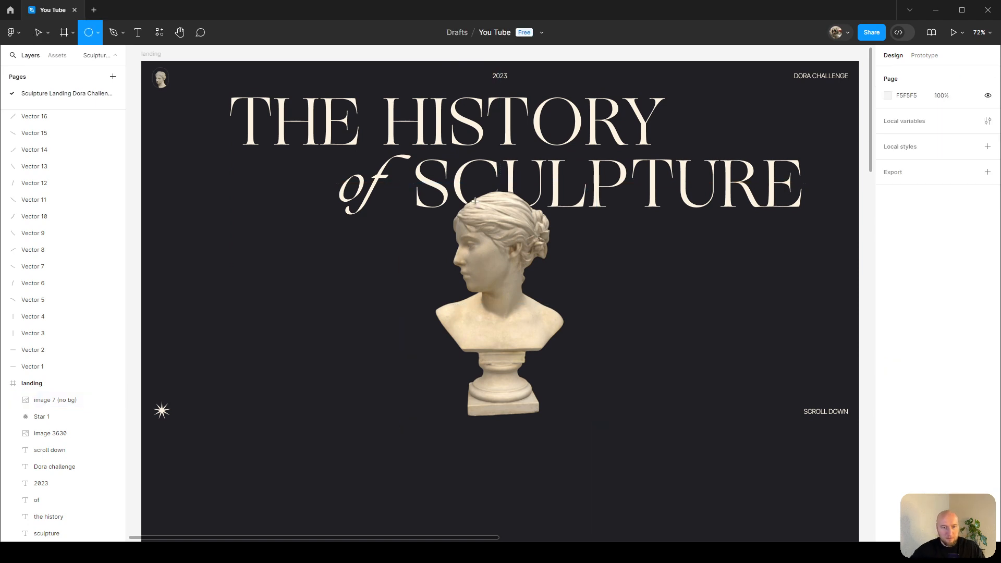
{"action": "left_click_drag", "start_coordinate": [432, 179], "coordinate": [572, 417]}
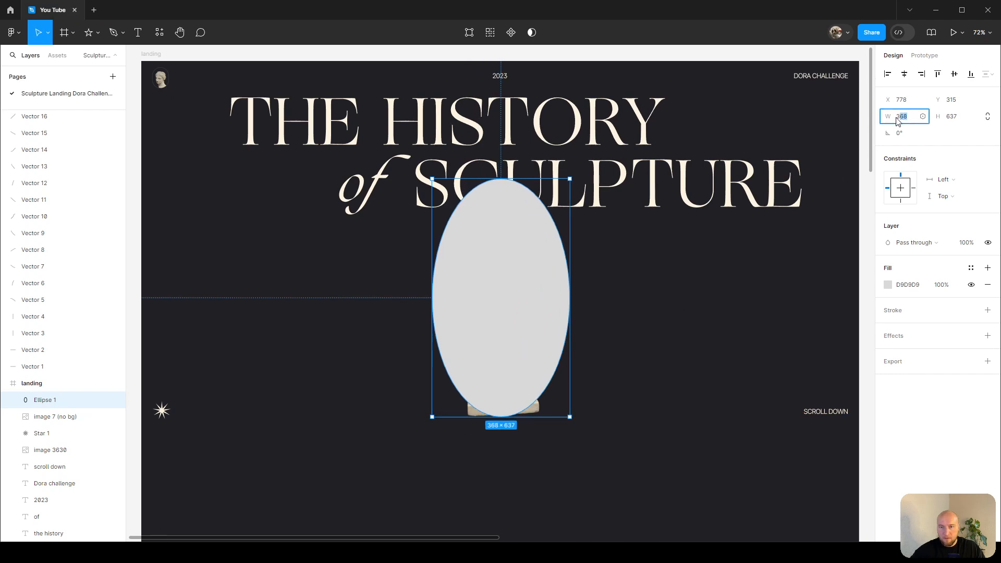
{"action": "key", "text": "Tab"}
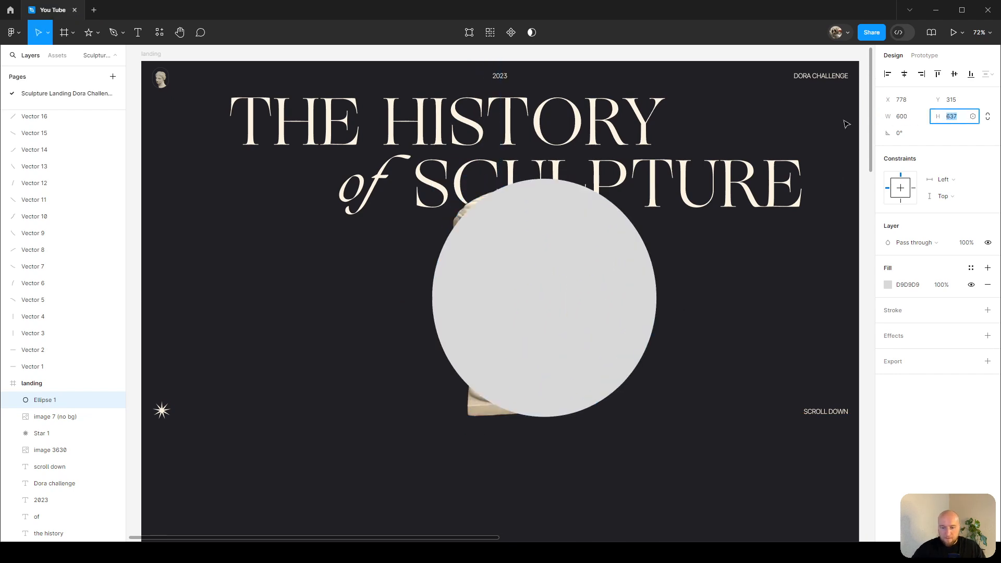
{"action": "type", "text": "800"}
{"action": "key", "text": "Return"}
Center the ellipse behind the bust and send it to the back of the frame.
{"action": "left_click_drag", "start_coordinate": [543, 328], "coordinate": [519, 316]}
{"action": "key", "text": "ctrl+shift+bracketleft"}
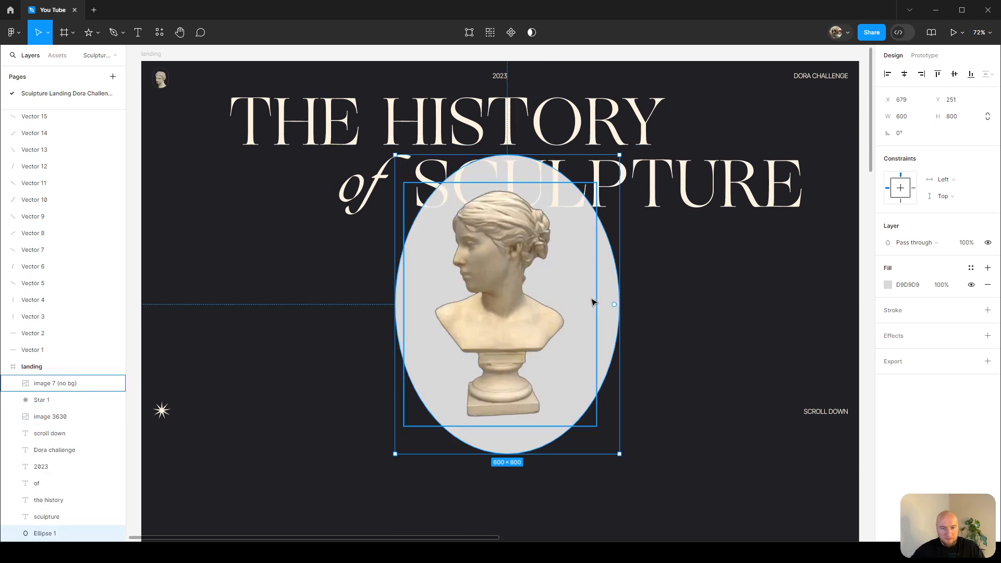
{"action": "left_click_drag", "start_coordinate": [604, 287], "coordinate": [599, 291]}
Fill the ellipse with the bust's colour EDD989 using the eyedropper, at 60% opacity.
{"action": "scroll", "coordinate": [521, 295], "scroll_direction": "up", "scroll_amount": 1}
{"action": "scroll", "coordinate": [520, 298], "scroll_direction": "up", "scroll_amount": 3}
{"action": "key", "text": "i"}
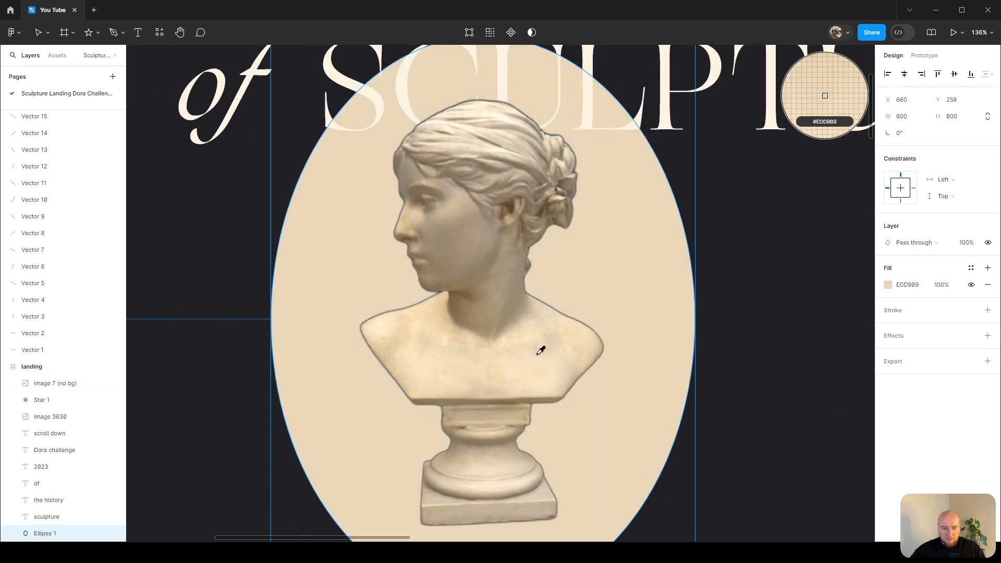
{"action": "left_click", "coordinate": [541, 350]}
{"action": "scroll", "coordinate": [688, 323], "scroll_direction": "up", "scroll_amount": 1}
{"action": "left_click", "coordinate": [936, 287]}
{"action": "type", "text": "60"}
{"action": "key", "text": "Return"}
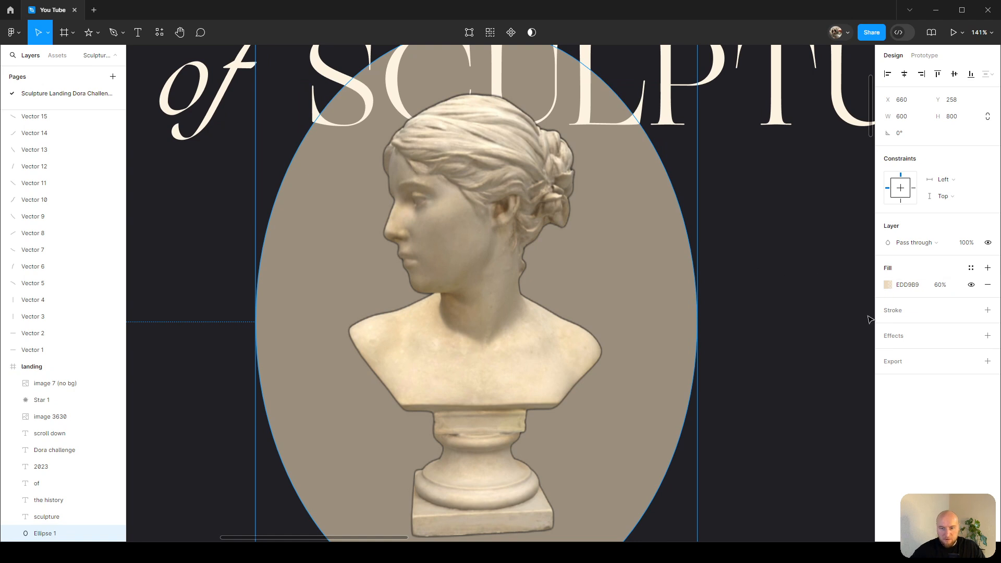
Add a layer blur effect to the ellipse.
{"action": "left_click", "coordinate": [987, 336]}
{"action": "left_click", "coordinate": [887, 357]}
{"action": "left_click", "coordinate": [918, 353]}
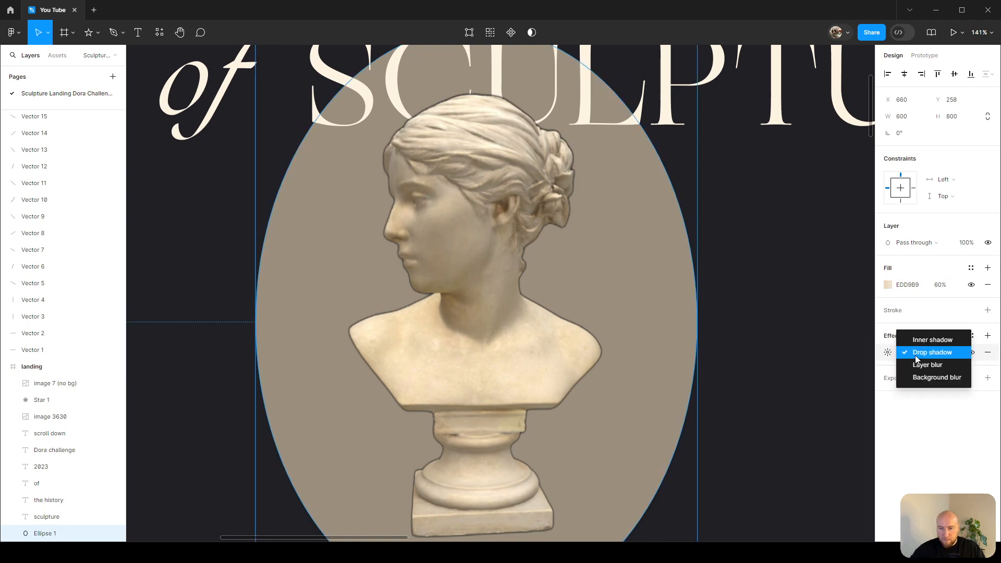
{"action": "left_click", "coordinate": [920, 367]}
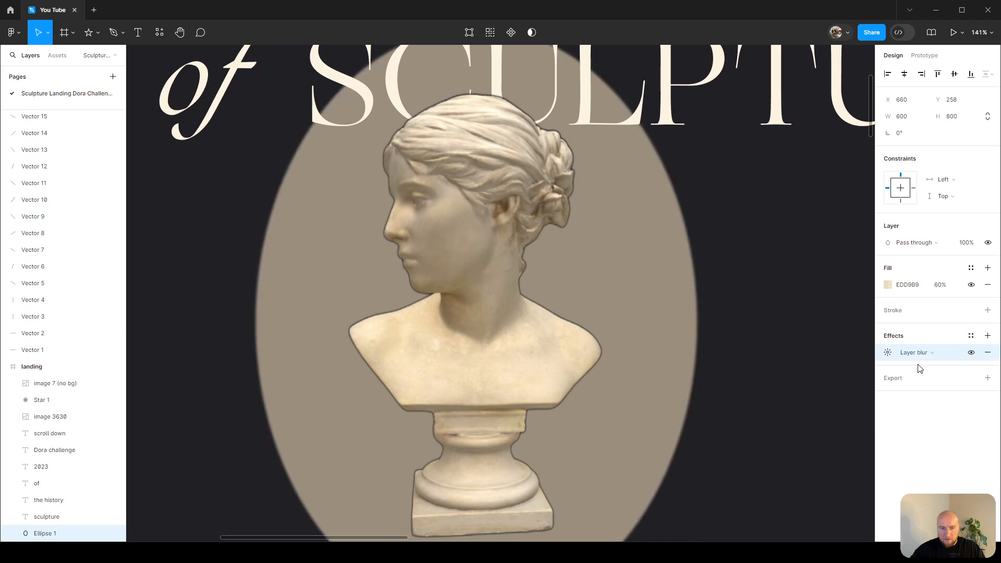
Set the ellipse's layer blur amount to 200.
{"action": "left_click", "coordinate": [891, 352]}
{"action": "type", "text": "200"}
{"action": "key", "text": "Return"}
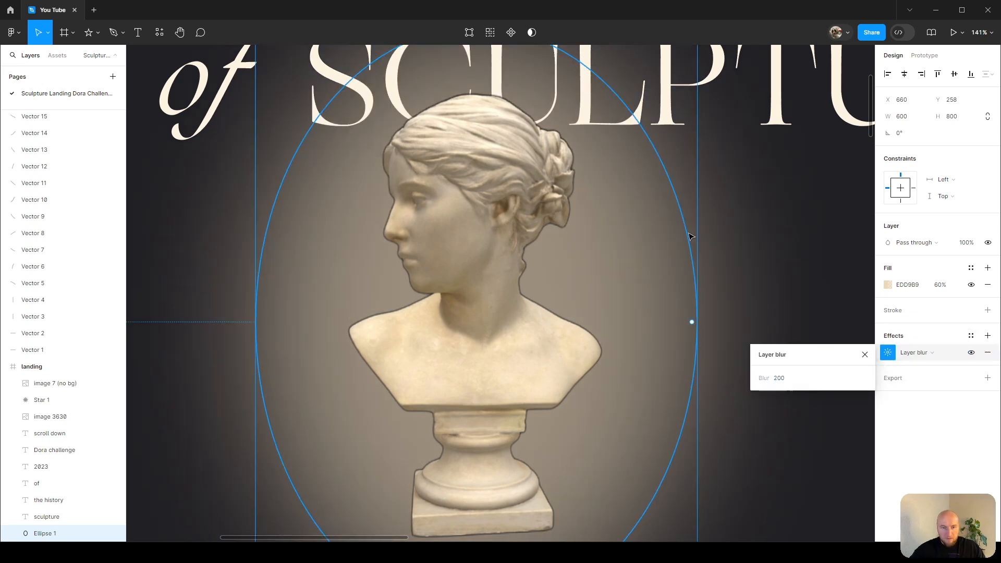
Lower the ellipse's fill opacity to 20%.
{"action": "scroll", "coordinate": [689, 261], "scroll_direction": "down", "scroll_amount": 5}
{"action": "left_click_drag", "start_coordinate": [946, 286], "coordinate": [916, 287]}
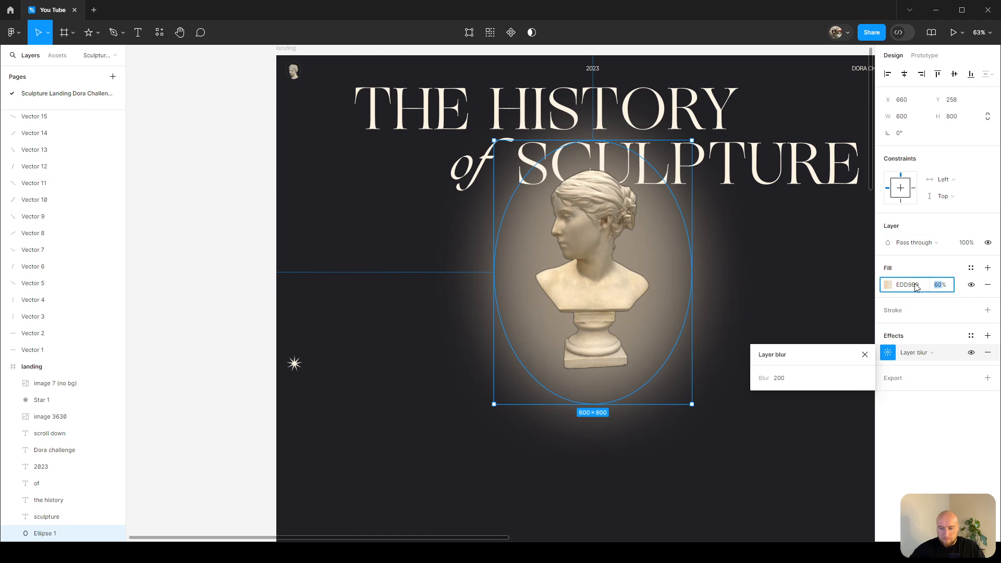
{"action": "type", "text": "30"}
{"action": "key", "text": "Return"}
{"action": "left_click", "coordinate": [809, 225]}
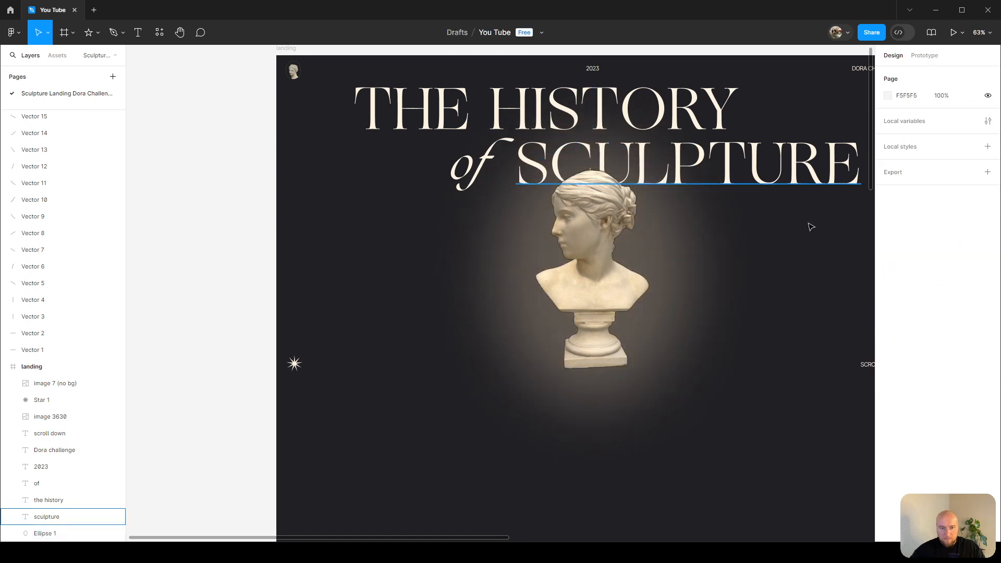
{"action": "key", "text": "ctrl+z"}
{"action": "left_click", "coordinate": [937, 286]}
{"action": "type", "text": "2"}
{"action": "key", "text": "Return"}
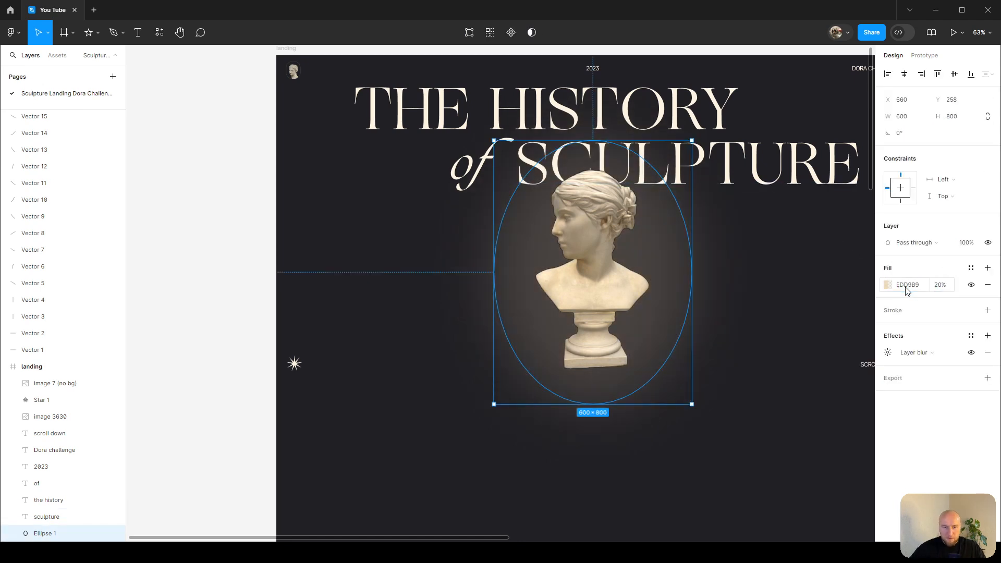
Inspect the softened glow around the bust across the frame.
{"action": "left_click", "coordinate": [841, 257]}
{"action": "scroll", "coordinate": [801, 272], "scroll_direction": "up", "scroll_amount": 1}
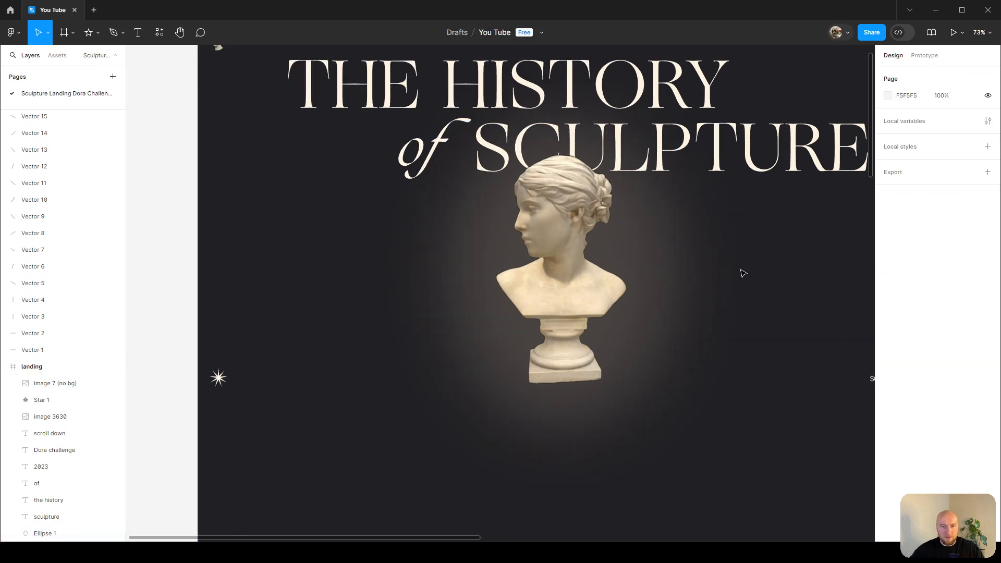
{"action": "scroll", "coordinate": [734, 244], "scroll_direction": "down", "scroll_amount": 2}
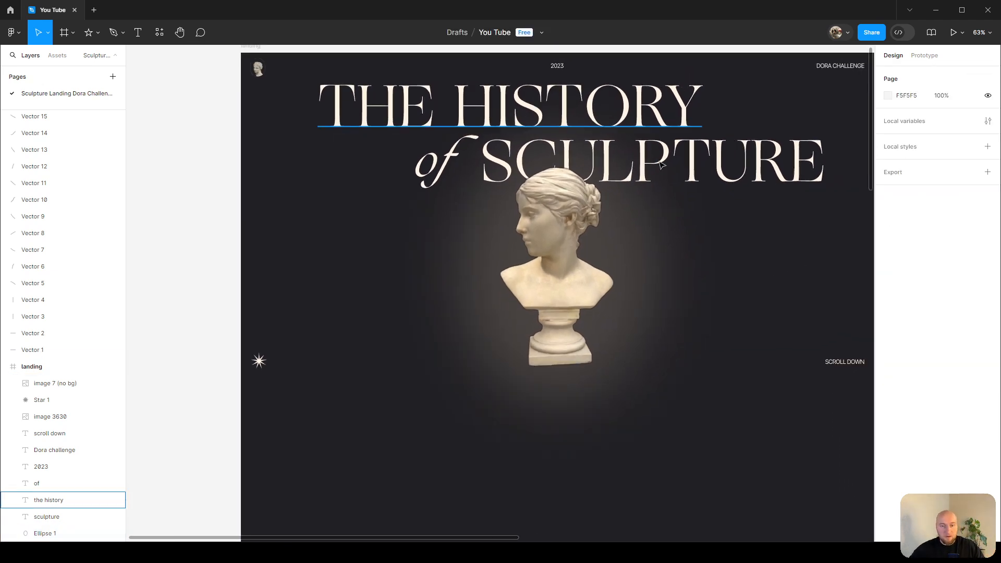
{"action": "left_click", "coordinate": [666, 191]}
{"action": "left_click", "coordinate": [649, 227]}
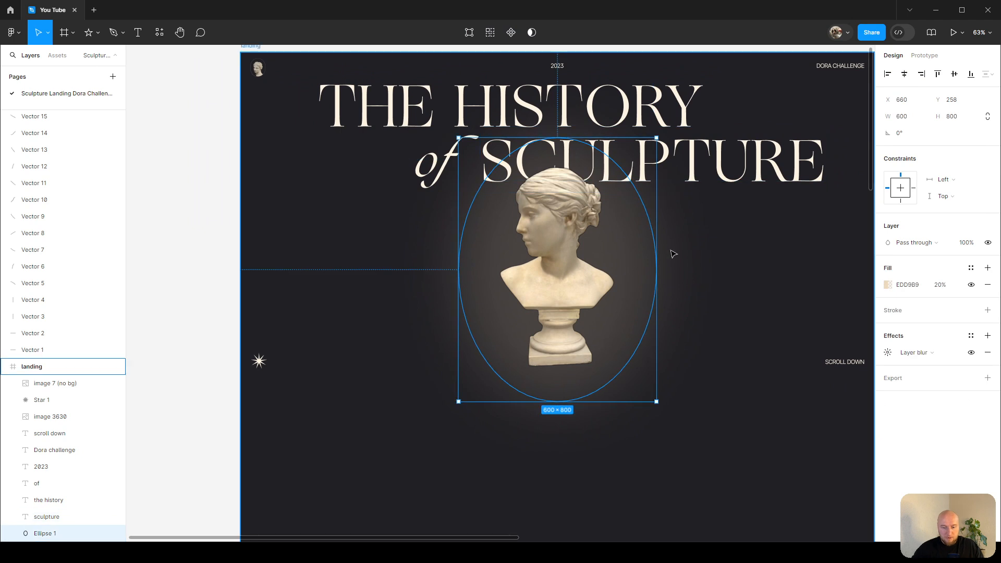
{"action": "left_click", "coordinate": [691, 185]}
{"action": "left_click_drag", "start_coordinate": [713, 230], "coordinate": [641, 254]}
{"action": "scroll", "coordinate": [487, 271], "scroll_direction": "up", "scroll_amount": 1}
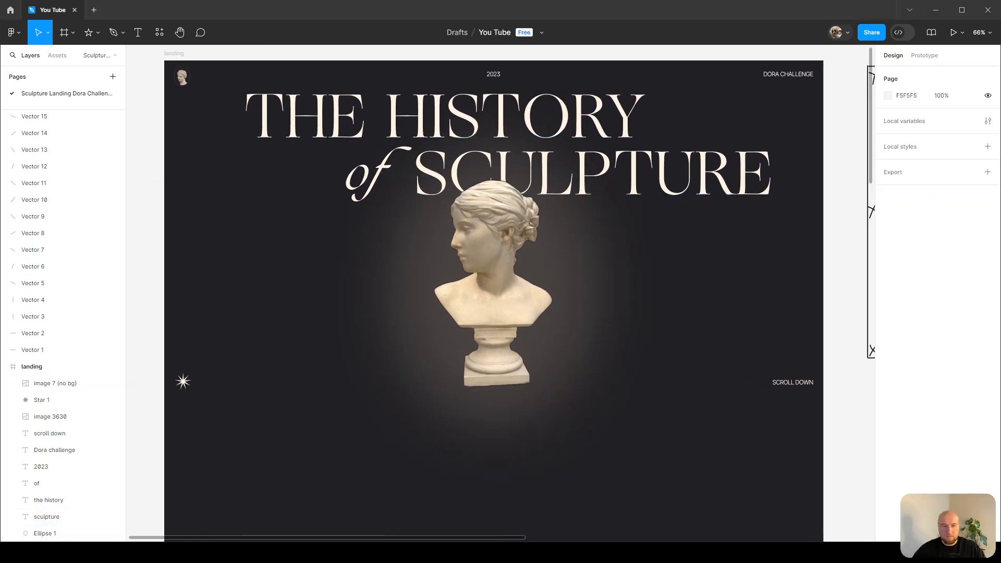
{"action": "left_click", "coordinate": [879, 439]}
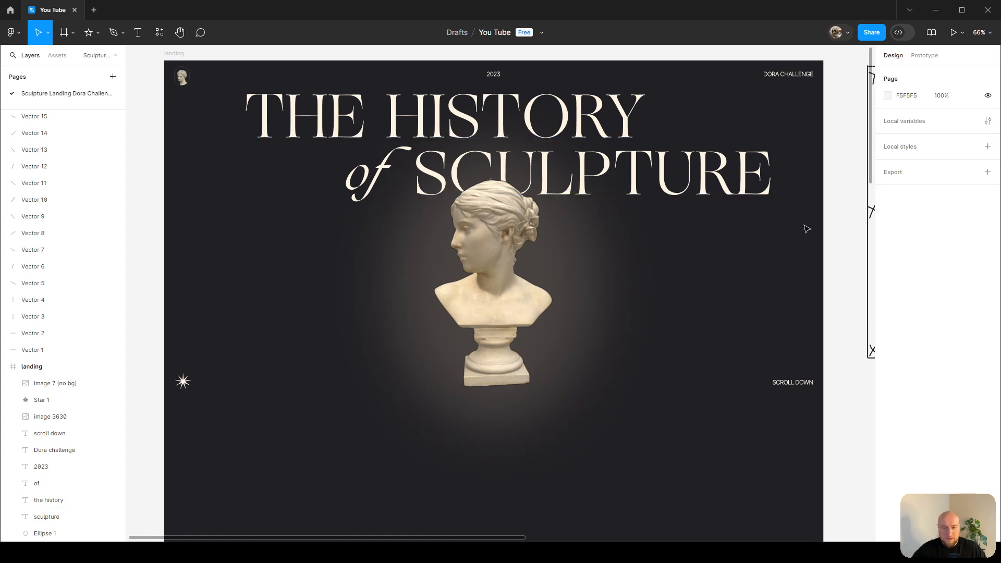
{"action": "key", "text": "shift+p"}
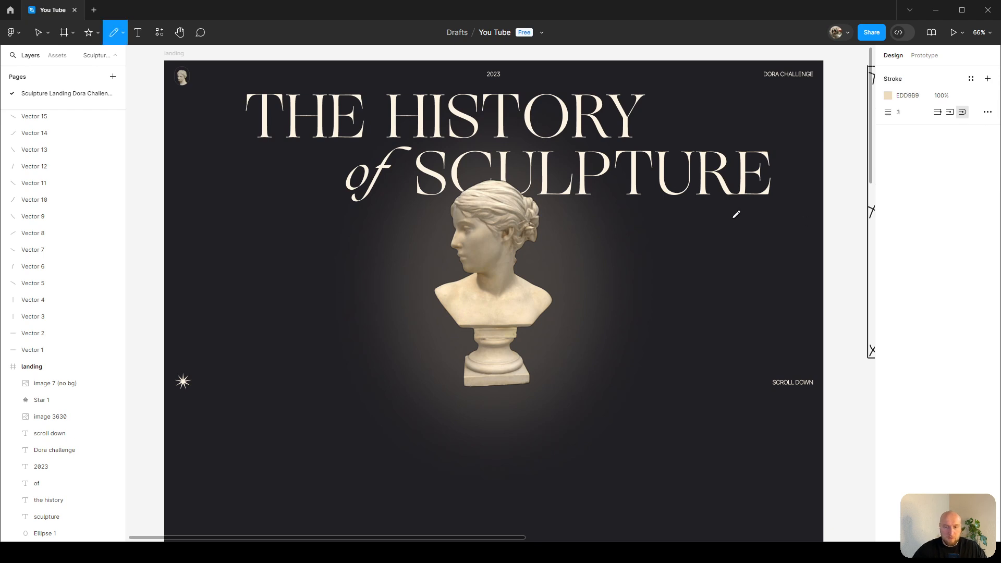
{"action": "left_click_drag", "start_coordinate": [495, 87], "coordinate": [483, 410]}
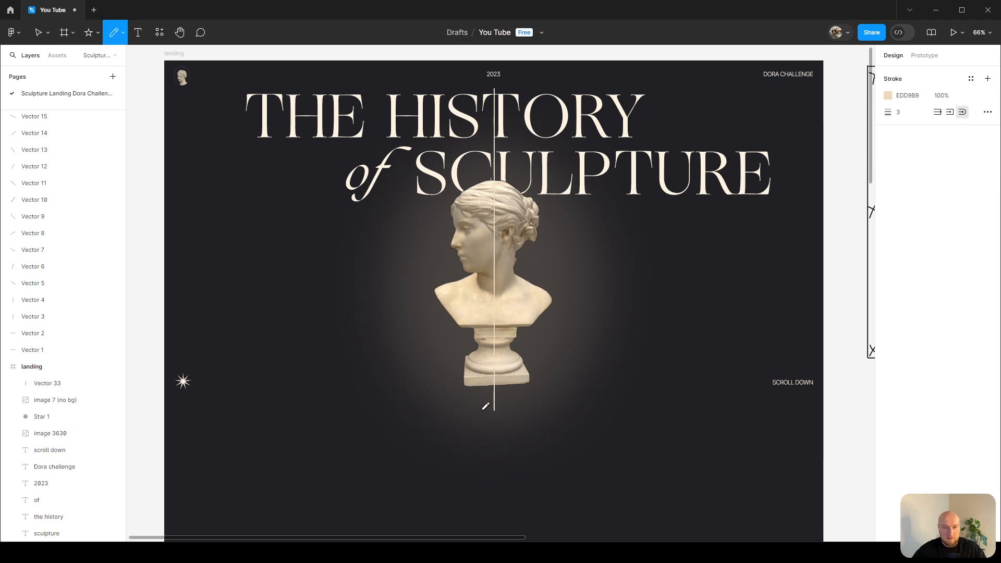
{"action": "left_click_drag", "start_coordinate": [182, 247], "coordinate": [772, 247]}
{"action": "key", "text": "ctrl+z"}
{"action": "key", "text": "ctrl+z"}
{"action": "key", "text": "v"}
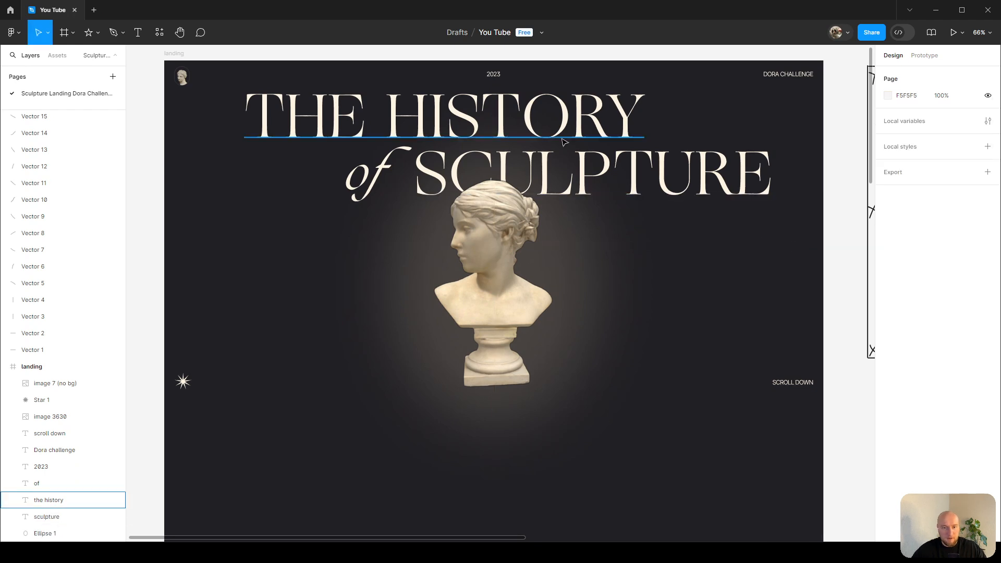
Duplicate the 2023 label to the left of the bust and paste the quote "What sculpture is to a block of marble, education is to a human soul".
{"action": "mouse_move", "coordinate": [494, 76]}
{"action": "left_mouse_down"}
{"action": "mouse_move", "coordinate": [401, 224]}
{"action": "mouse_move", "coordinate": [317, 263]}
{"action": "left_mouse_up"}
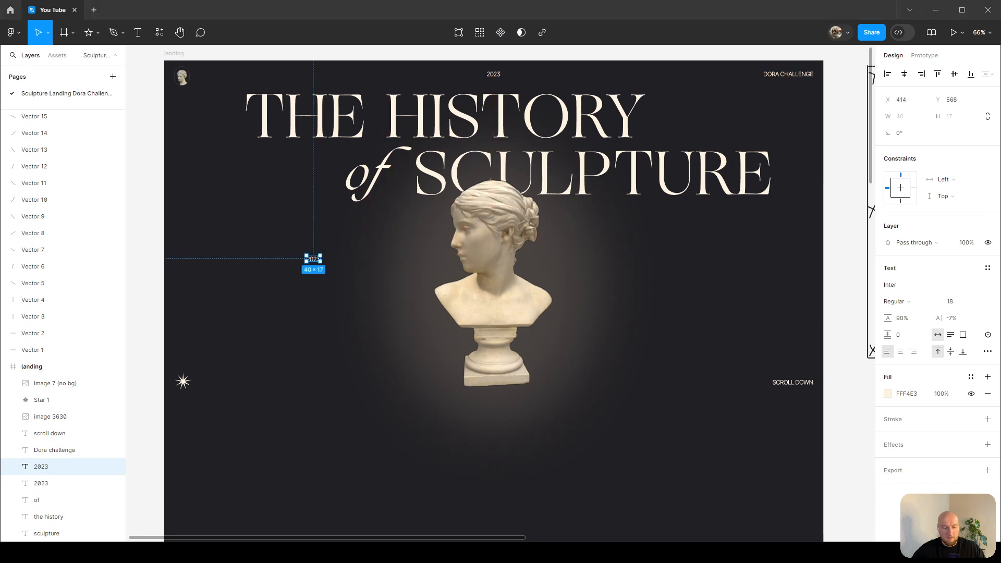
{"action": "scroll", "coordinate": [319, 266], "scroll_direction": "up", "scroll_amount": 5}
{"action": "double_click", "coordinate": [233, 269]}
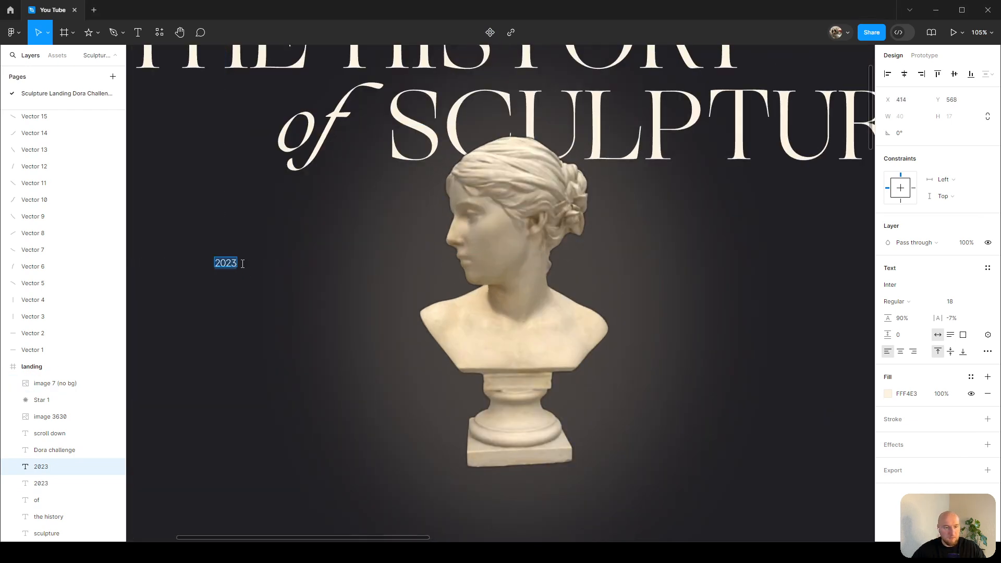
{"action": "type", "text": "What sculpture is to a block of marble, education is to a human soul"}
{"action": "scroll", "coordinate": [319, 227], "scroll_direction": "down", "scroll_amount": 2}
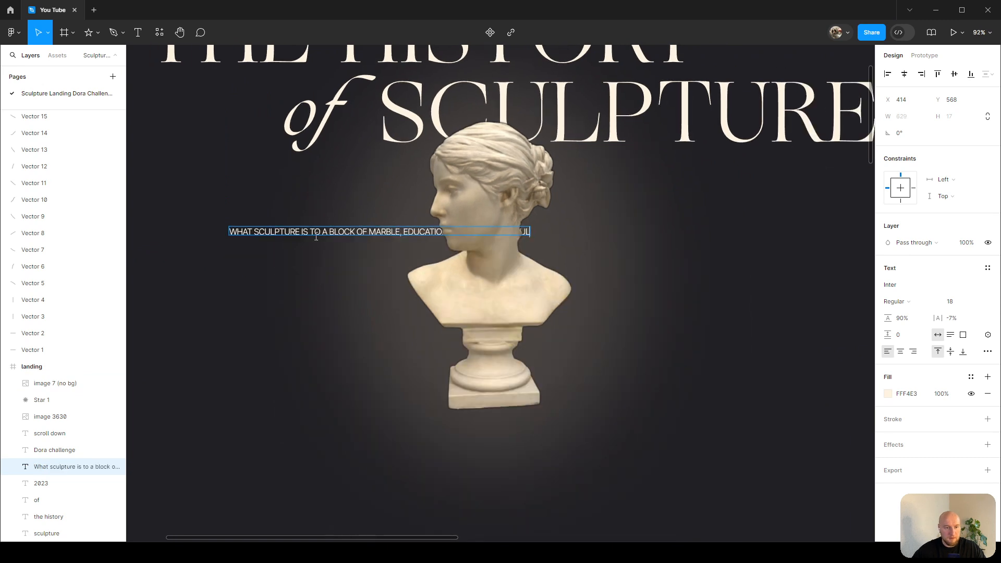
Duplicate the quote to the right of the bust and paste "A great sculpture can roll down a hill without breaking" into it.
{"action": "left_click", "coordinate": [298, 248]}
{"action": "left_click_drag", "start_coordinate": [319, 234], "coordinate": [737, 252]}
{"action": "double_click", "coordinate": [737, 251]}
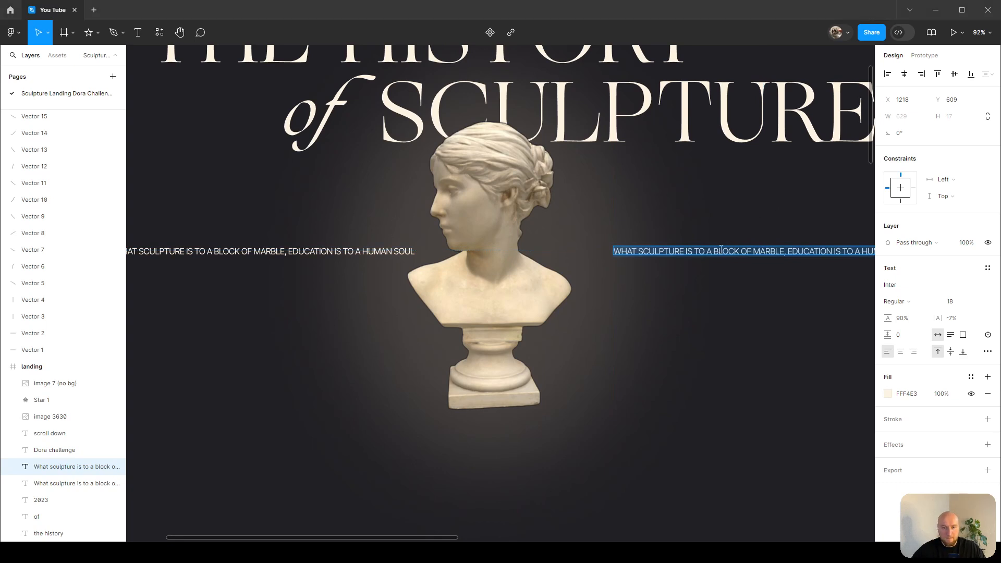
{"action": "type", "text": "A great sculpture can roll down a hill without breaking"}
{"action": "key", "text": "Escape"}
{"action": "key", "text": "shift+1"}
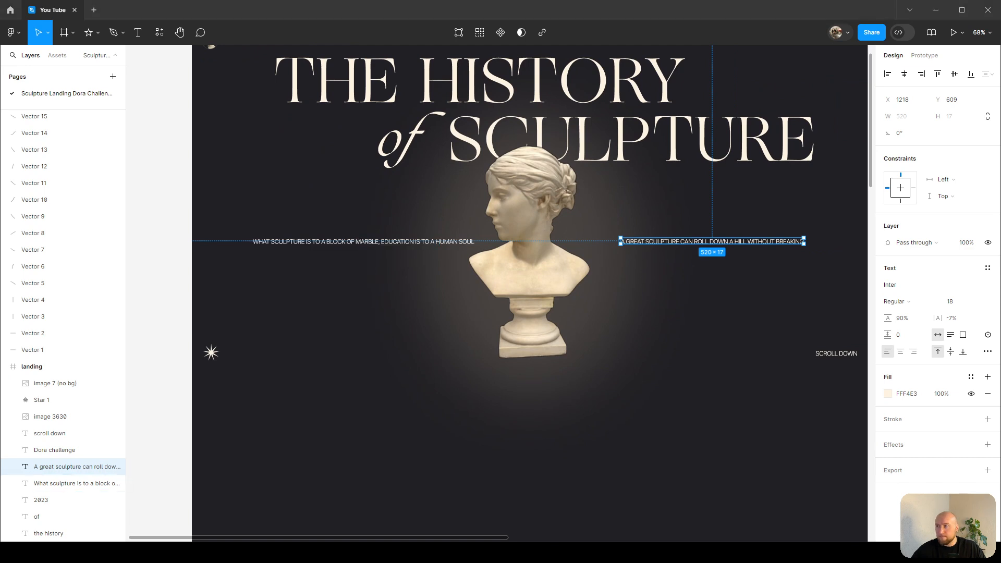
Move the left quote next to the bust and set its width to 260.
{"action": "scroll", "coordinate": [633, 282], "scroll_direction": "up", "scroll_amount": 3}
{"action": "left_click", "coordinate": [407, 241]}
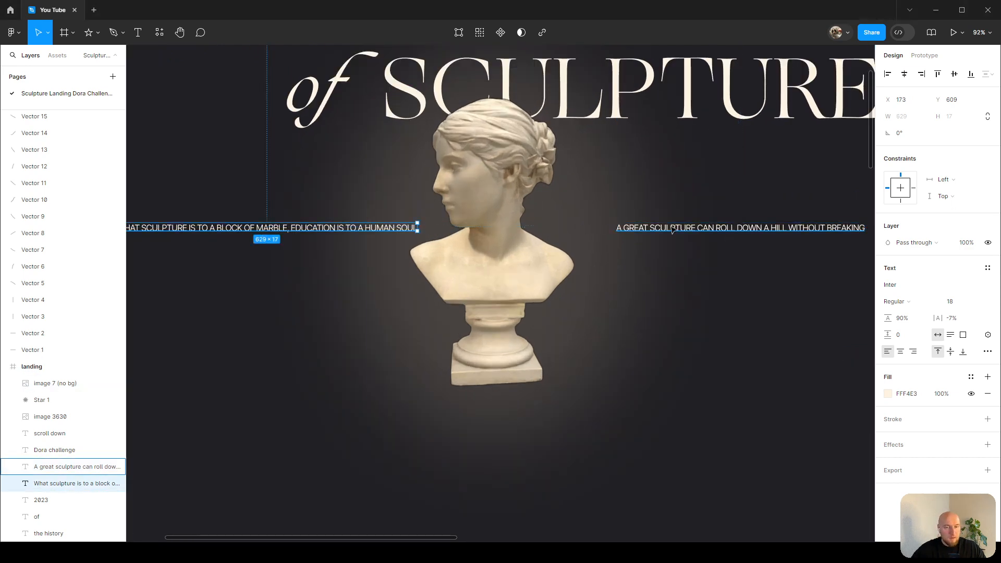
{"action": "left_click", "coordinate": [692, 239], "text": "shift"}
{"action": "scroll", "coordinate": [574, 219], "scroll_direction": "down", "scroll_amount": 4}
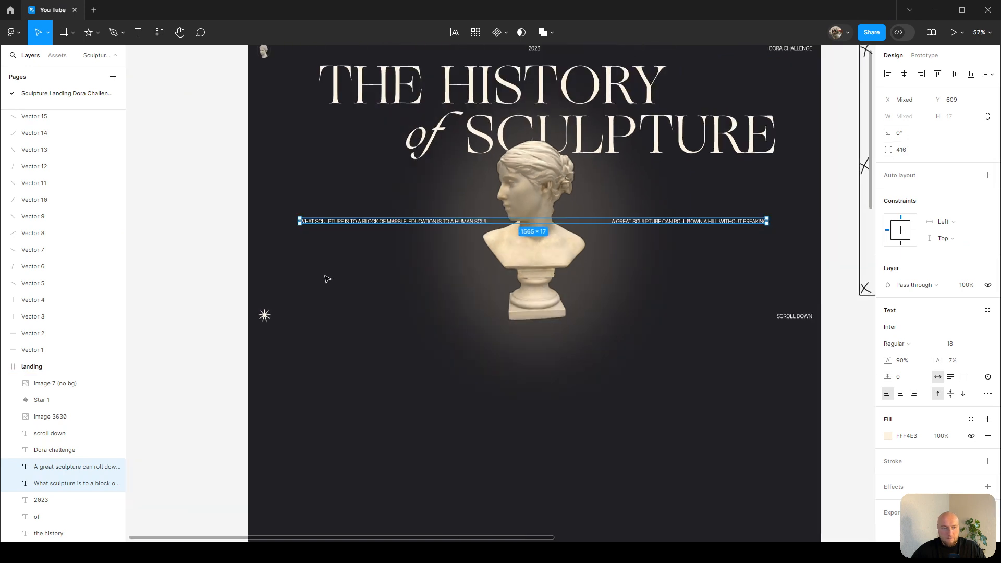
{"action": "left_click", "coordinate": [326, 284]}
{"action": "left_click", "coordinate": [387, 223]}
{"action": "scroll", "coordinate": [386, 227], "scroll_direction": "up", "scroll_amount": 2}
{"action": "left_click_drag", "start_coordinate": [285, 221], "coordinate": [385, 222]}
{"action": "left_click", "coordinate": [879, 119]}
{"action": "type", "text": "260"}
{"action": "key", "text": "Return"}
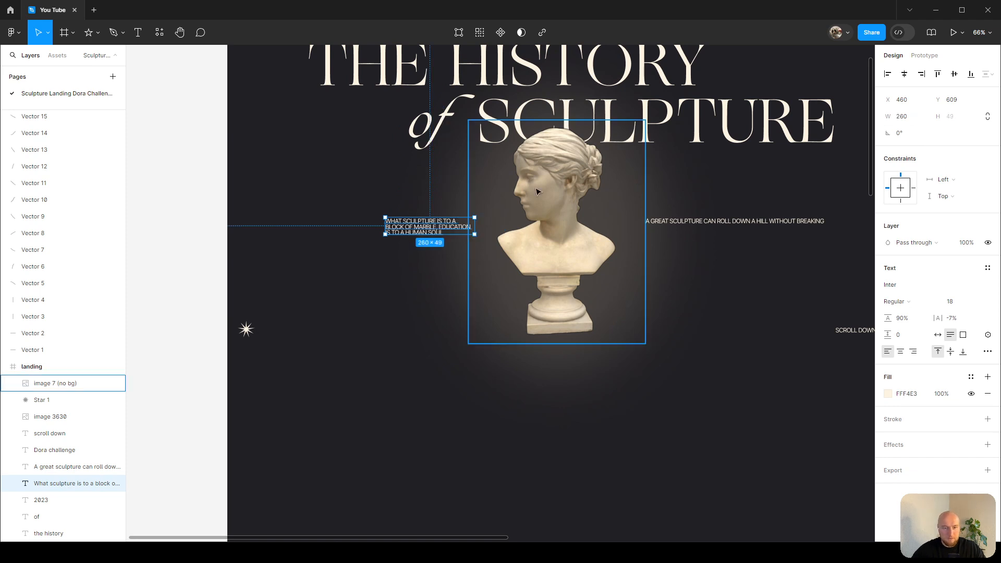
Set the right quote's width to 260 and move it further right of the bust.
{"action": "left_click", "coordinate": [757, 221]}
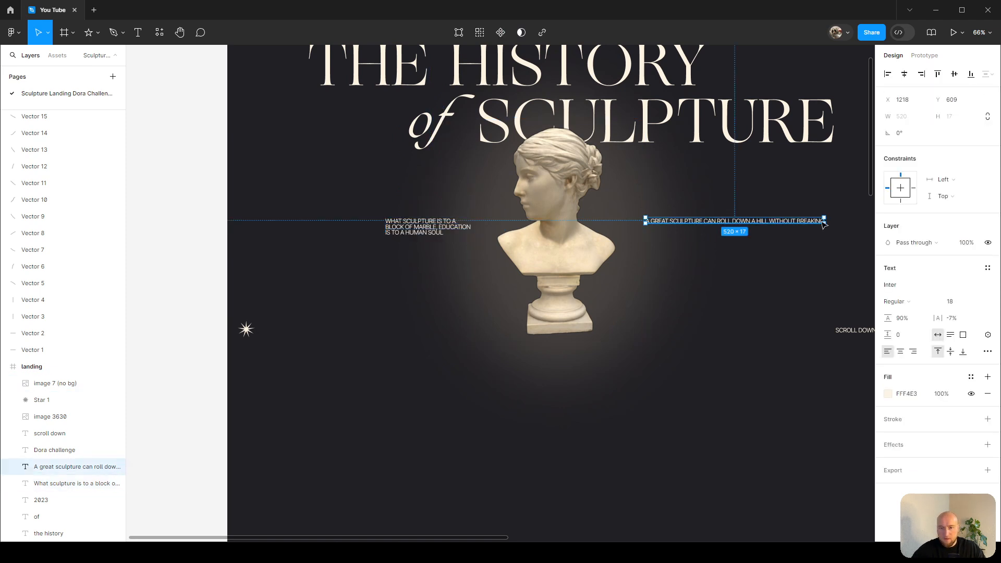
{"action": "left_click_drag", "start_coordinate": [828, 221], "coordinate": [786, 222]}
{"action": "left_click", "coordinate": [910, 118]}
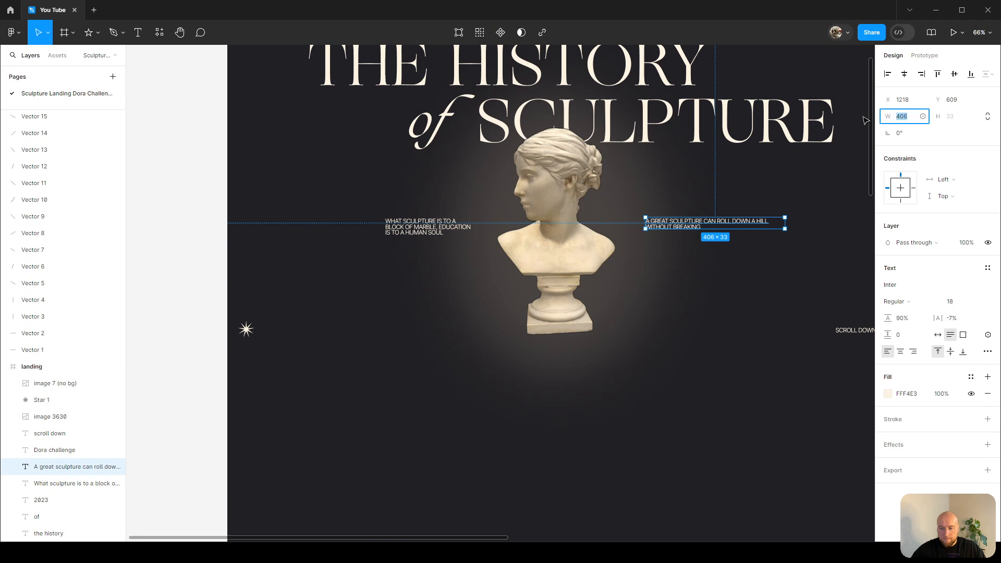
{"action": "type", "text": "260"}
{"action": "key", "text": "Return"}
{"action": "scroll", "coordinate": [692, 174], "scroll_direction": "up", "scroll_amount": 3}
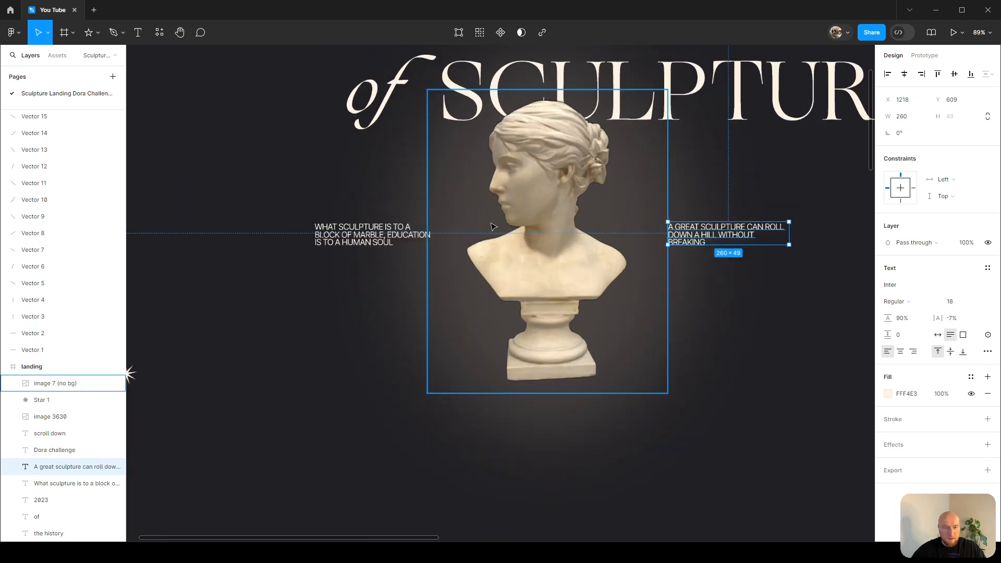
{"action": "left_click_drag", "start_coordinate": [764, 243], "coordinate": [809, 246]}
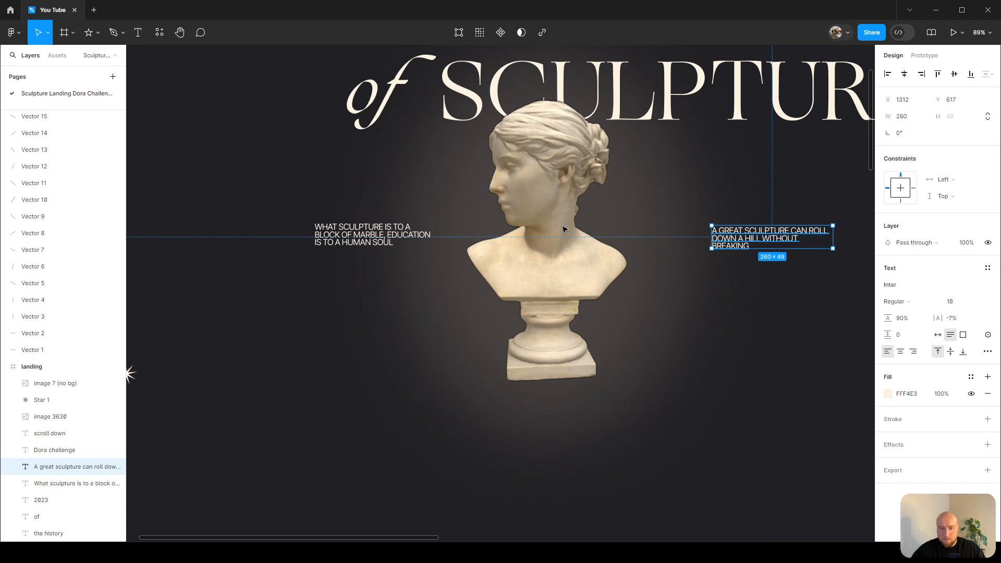
Right-align the text of the left quote.
{"action": "left_click", "coordinate": [392, 235]}
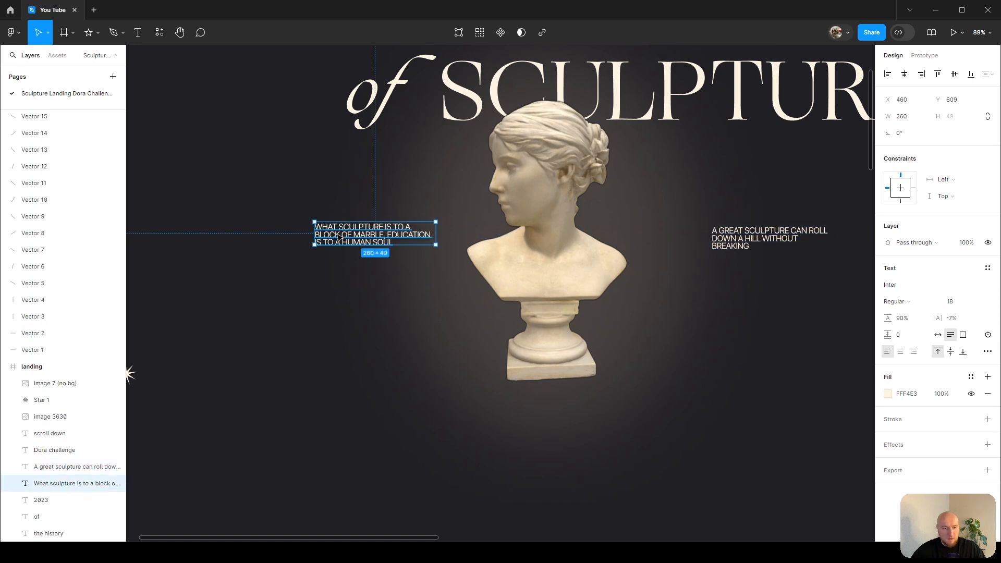
{"action": "left_click", "coordinate": [913, 354]}
Reposition both quotes around the bust, placing the left quote at X 320.
{"action": "left_click", "coordinate": [760, 243], "text": "shift"}
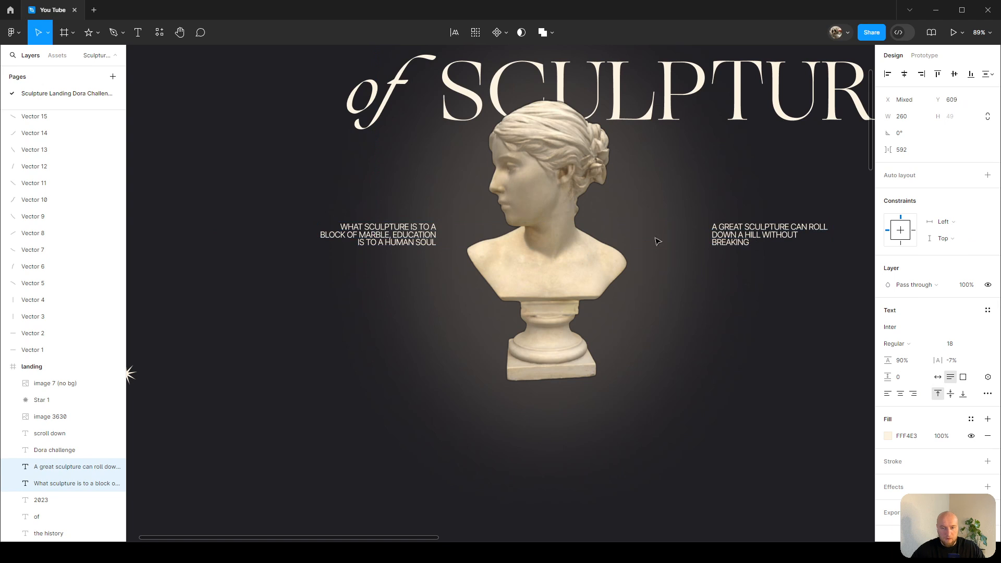
{"action": "scroll", "coordinate": [469, 232], "scroll_direction": "down", "scroll_amount": 3}
{"action": "left_click", "coordinate": [422, 238]}
{"action": "left_click_drag", "start_coordinate": [423, 239], "coordinate": [381, 241]}
{"action": "left_click", "coordinate": [695, 237]}
{"action": "key", "text": "alt"}
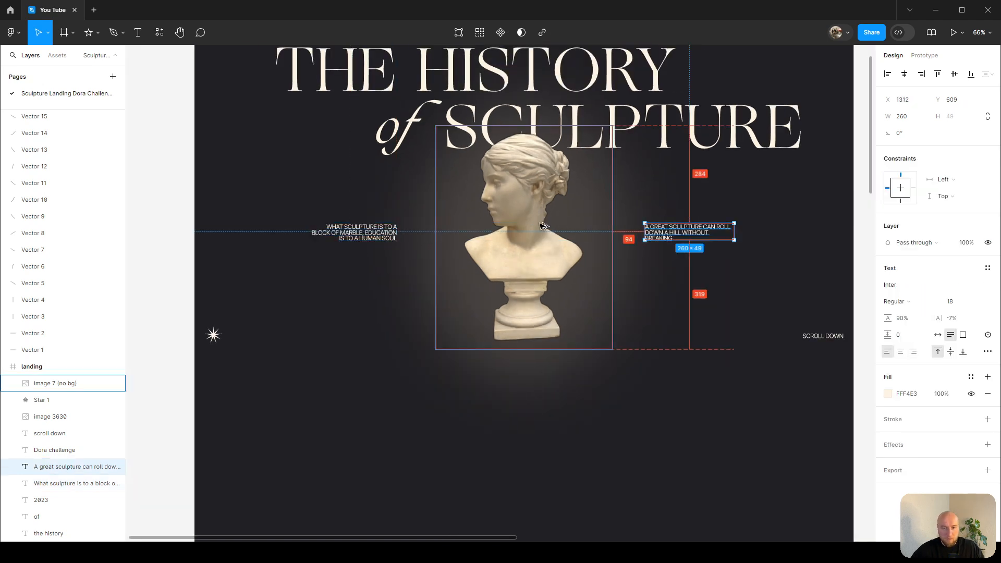
{"action": "key", "text": "Left"}
{"action": "key", "text": "Left"}
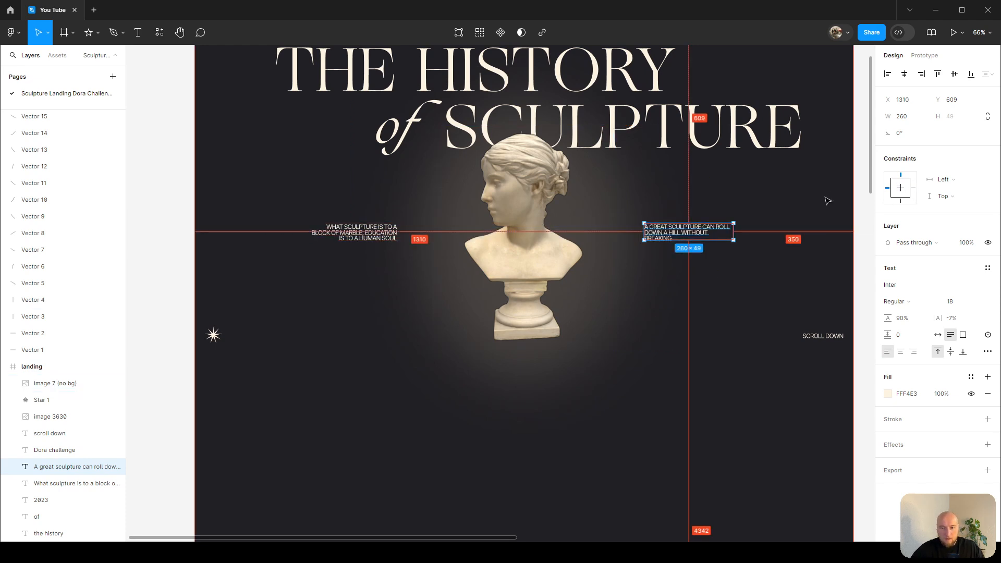
{"action": "left_click", "coordinate": [375, 235]}
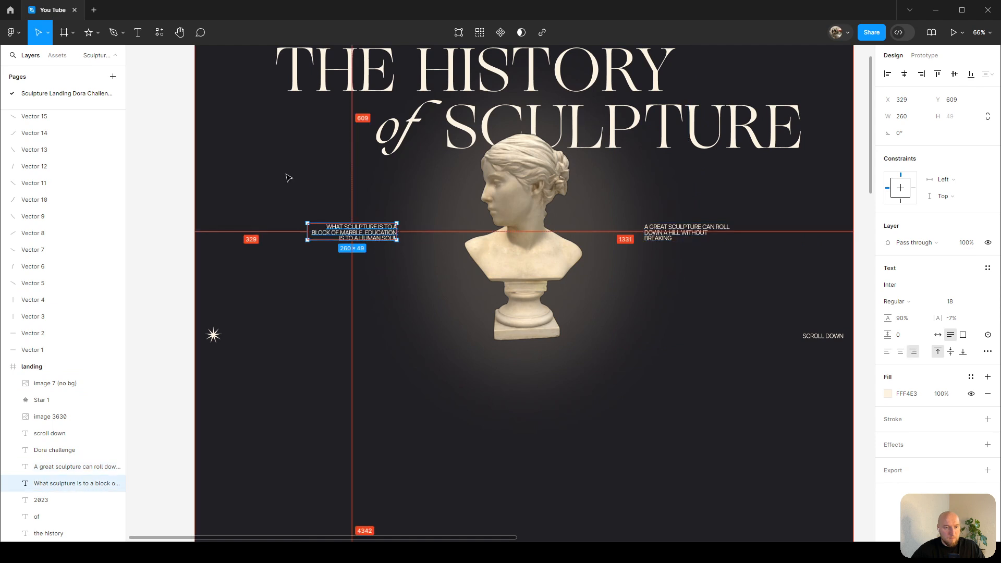
{"action": "key", "text": "shift+Right"}
{"action": "key", "text": "shift+Right"}
{"action": "key", "text": "Right"}
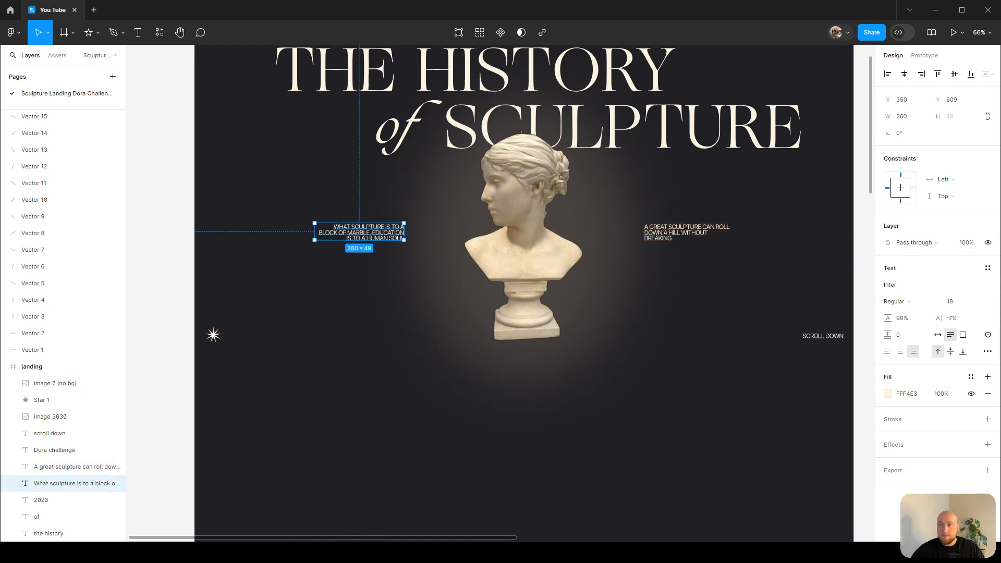
{"action": "left_click_drag", "start_coordinate": [378, 238], "coordinate": [369, 237]}
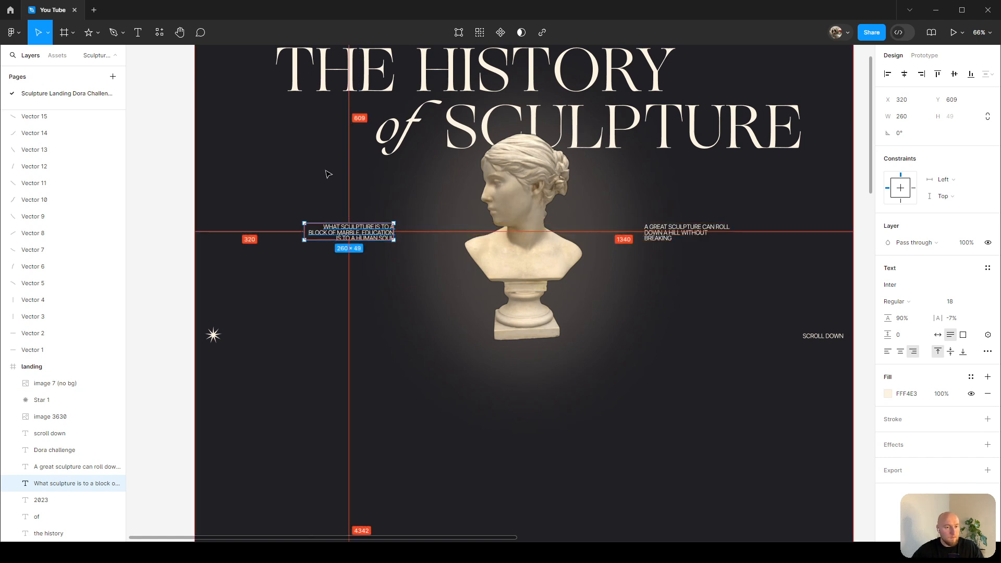
Shift the right quote to X 1380 for symmetric spacing.
{"action": "left_click", "coordinate": [678, 232]}
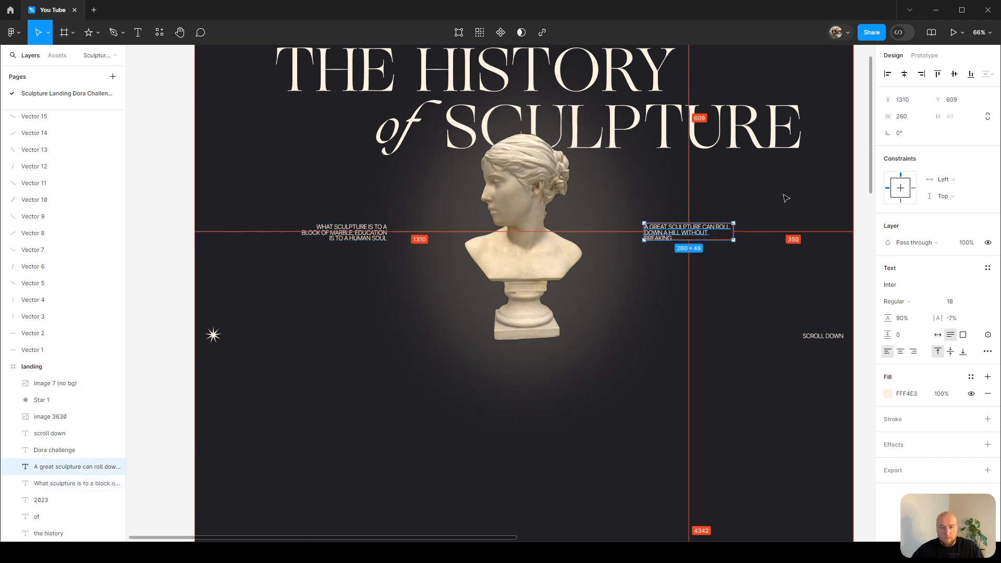
{"action": "key", "text": "shift+Right"}
{"action": "key", "text": "shift+Right"}
{"action": "key", "text": "shift+Right"}
{"action": "key", "text": "shift+Right"}
{"action": "key", "text": "shift+Right"}
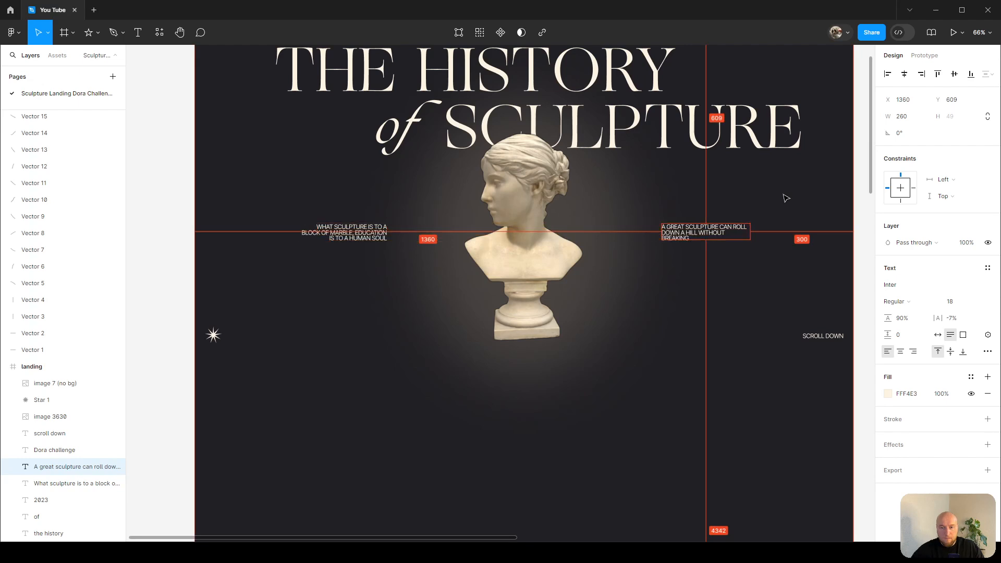
{"action": "scroll", "coordinate": [746, 172], "scroll_direction": "up", "scroll_amount": 2}
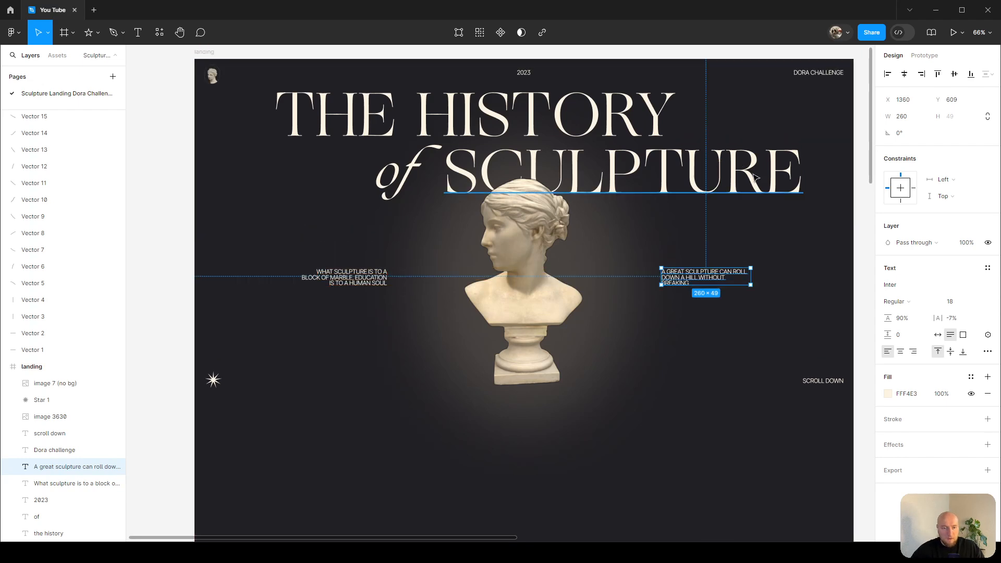
{"action": "scroll", "coordinate": [755, 177], "scroll_direction": "right", "scroll_amount": 1}
{"action": "scroll", "coordinate": [752, 286], "scroll_direction": "up", "scroll_amount": 2}
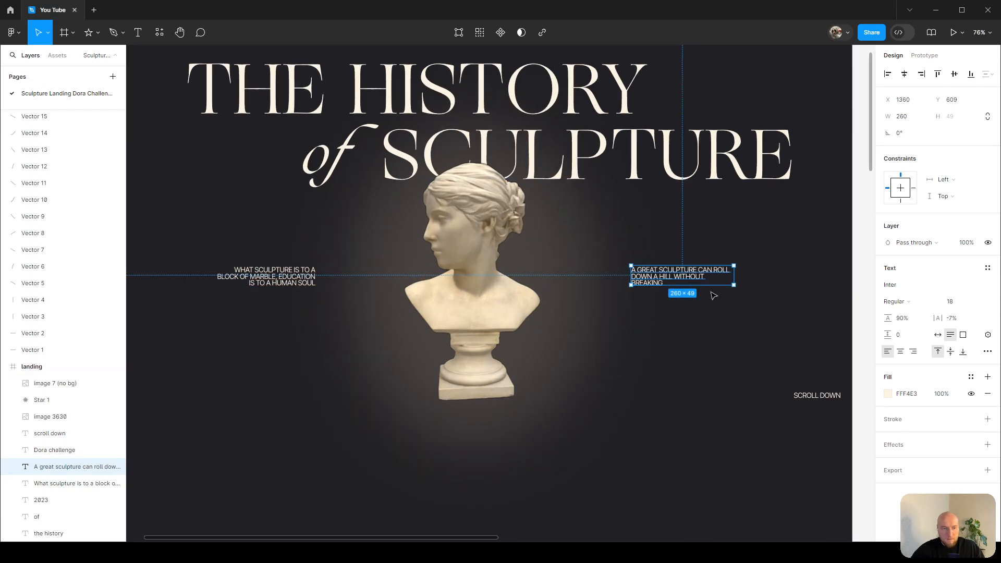
Set the fill of both side quotes to DBD6CB.
{"action": "scroll", "coordinate": [687, 283], "scroll_direction": "up", "scroll_amount": 7}
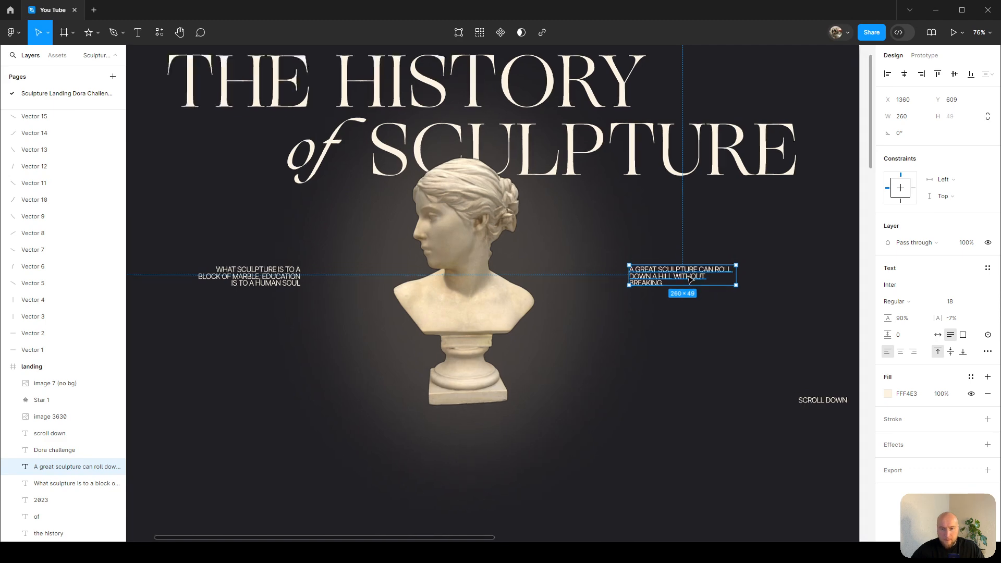
{"action": "left_click", "coordinate": [738, 156]}
{"action": "scroll", "coordinate": [737, 157], "scroll_direction": "down", "scroll_amount": 4}
{"action": "scroll", "coordinate": [738, 157], "scroll_direction": "left", "scroll_amount": 4}
{"action": "scroll", "coordinate": [736, 157], "scroll_direction": "down", "scroll_amount": 4}
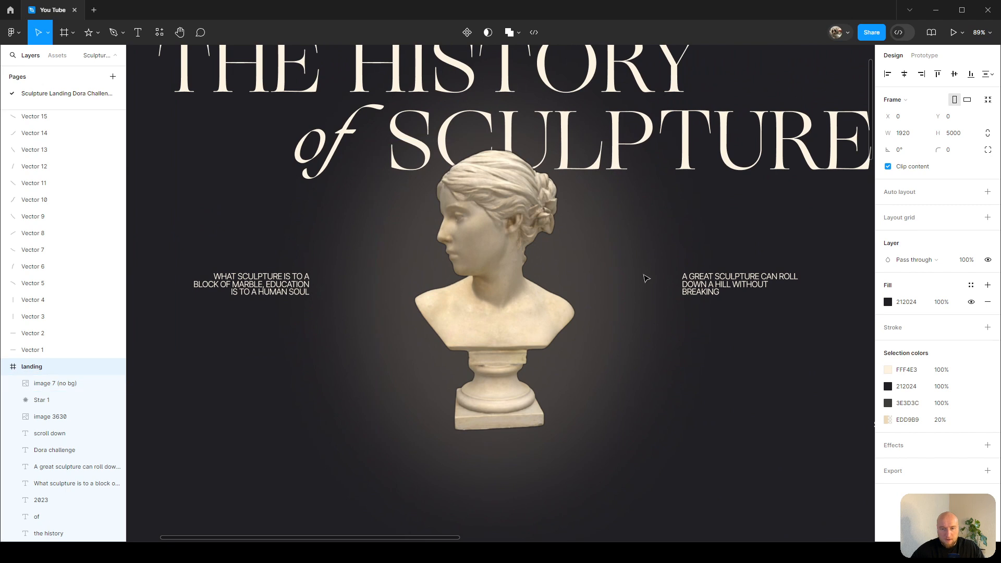
{"action": "left_click", "coordinate": [709, 285]}
{"action": "left_click", "coordinate": [261, 286], "text": "shift"}
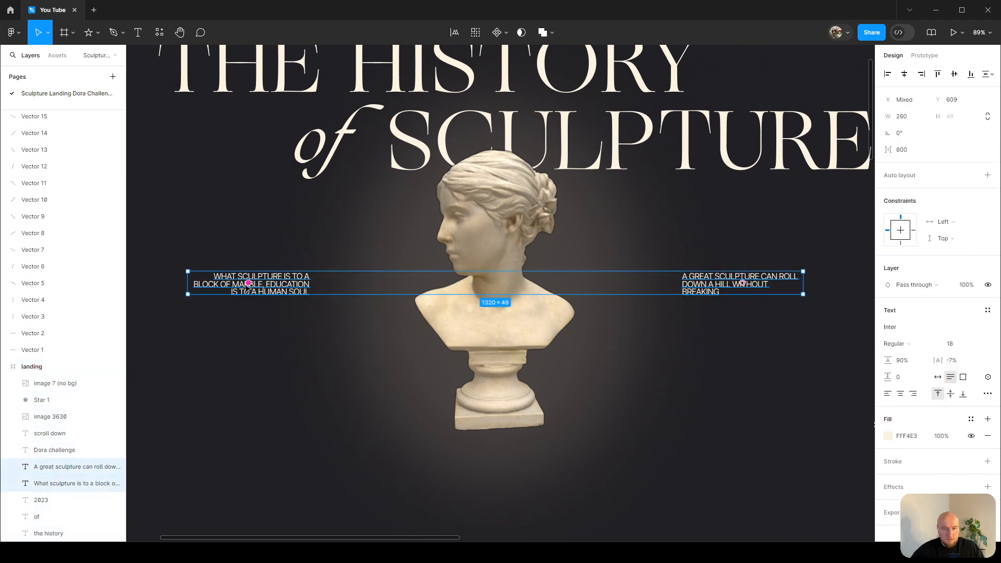
{"action": "left_click", "coordinate": [888, 436]}
{"action": "left_click_drag", "start_coordinate": [760, 300], "coordinate": [770, 323]}
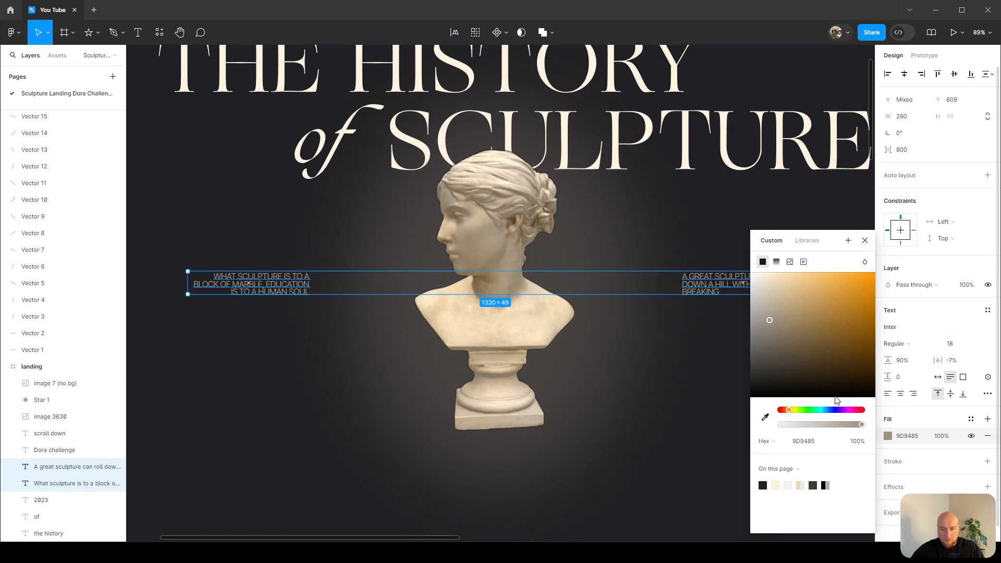
{"action": "left_click", "coordinate": [918, 440]}
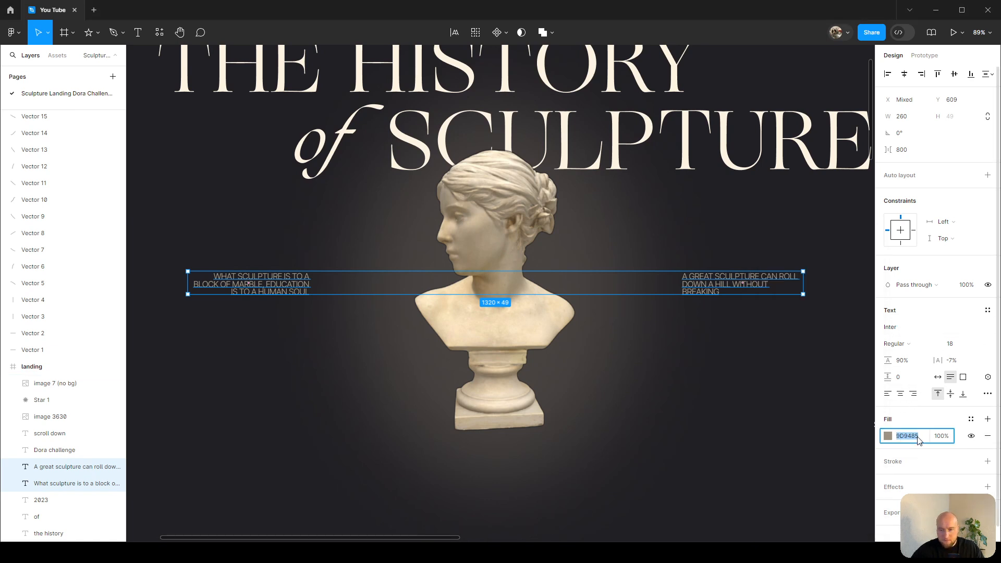
{"action": "left_click", "coordinate": [775, 433]}
Zoom in to inspect the left quote's lettering and colour.
{"action": "scroll", "coordinate": [252, 286], "scroll_direction": "up", "scroll_amount": 10}
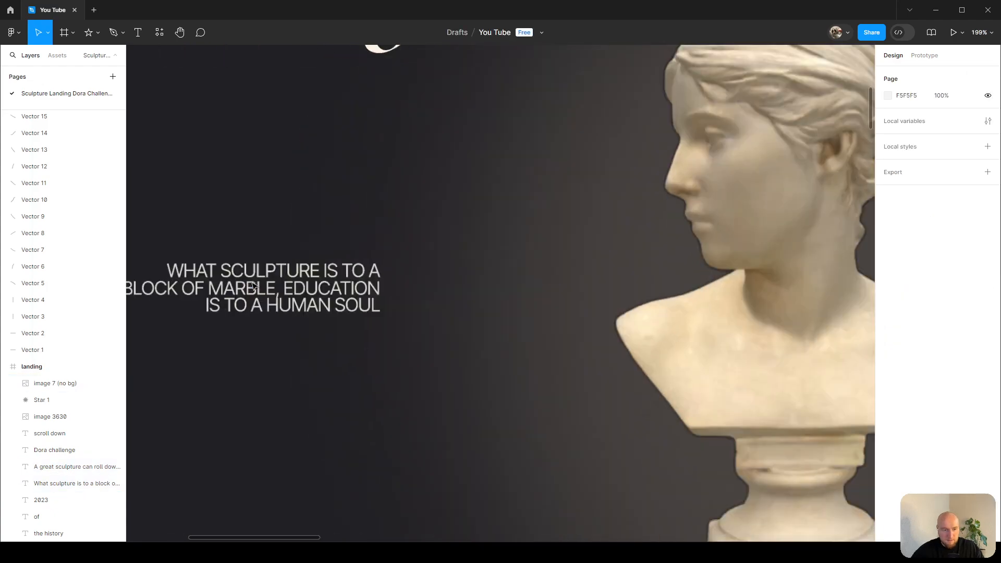
{"action": "scroll", "coordinate": [252, 286], "scroll_direction": "up", "scroll_amount": 4}
{"action": "scroll", "coordinate": [414, 302], "scroll_direction": "down", "scroll_amount": 10}
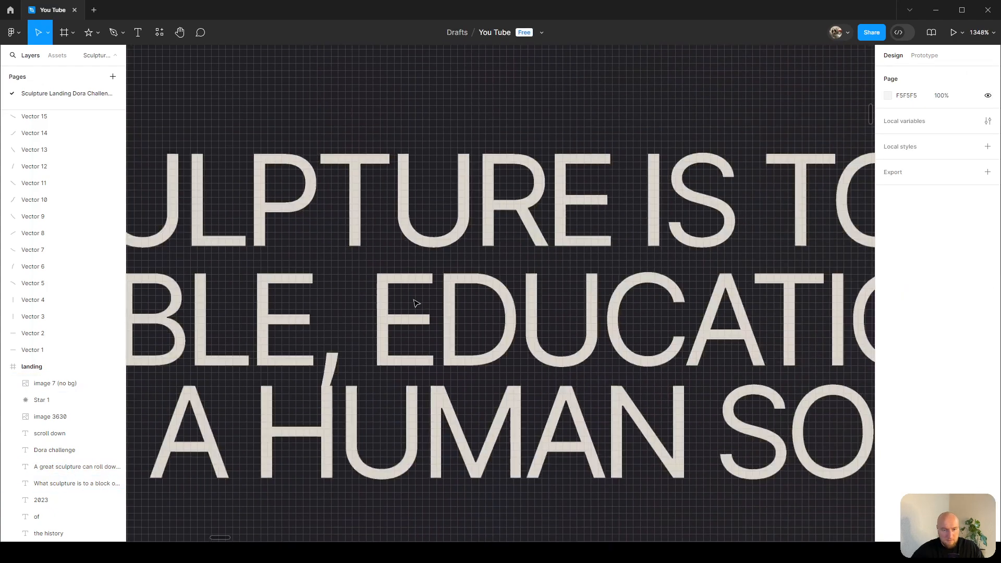
{"action": "scroll", "coordinate": [416, 302], "scroll_direction": "down", "scroll_amount": 8}
{"action": "left_click_drag", "start_coordinate": [440, 251], "coordinate": [378, 269]}
{"action": "left_click_drag", "start_coordinate": [404, 197], "coordinate": [356, 242]}
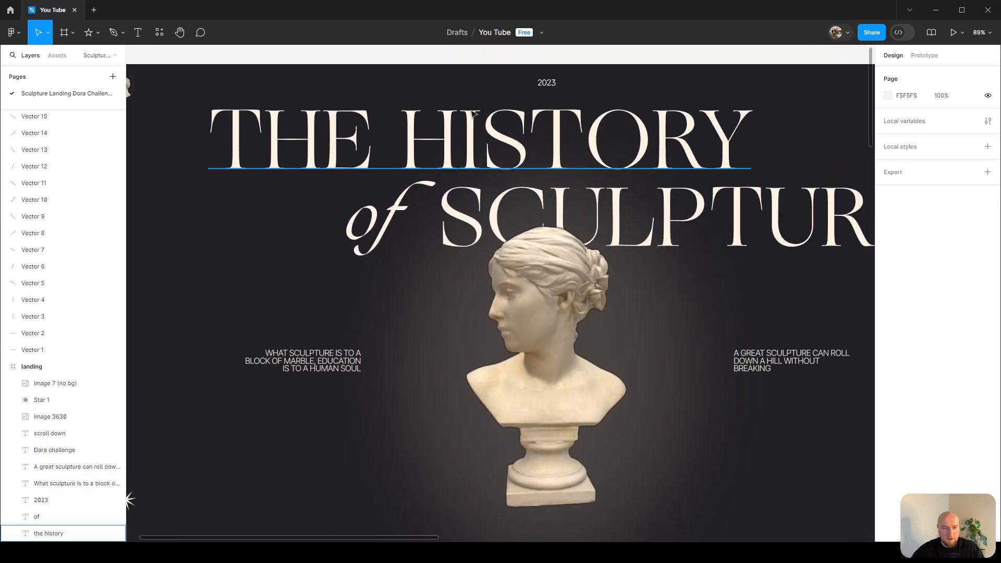
{"action": "scroll", "coordinate": [470, 114], "scroll_direction": "down", "scroll_amount": 3}
Give the star, 2023, Dora Challenge and Scroll Down labels the quote's colour using the eyedropper.
{"action": "left_click", "coordinate": [216, 399]}
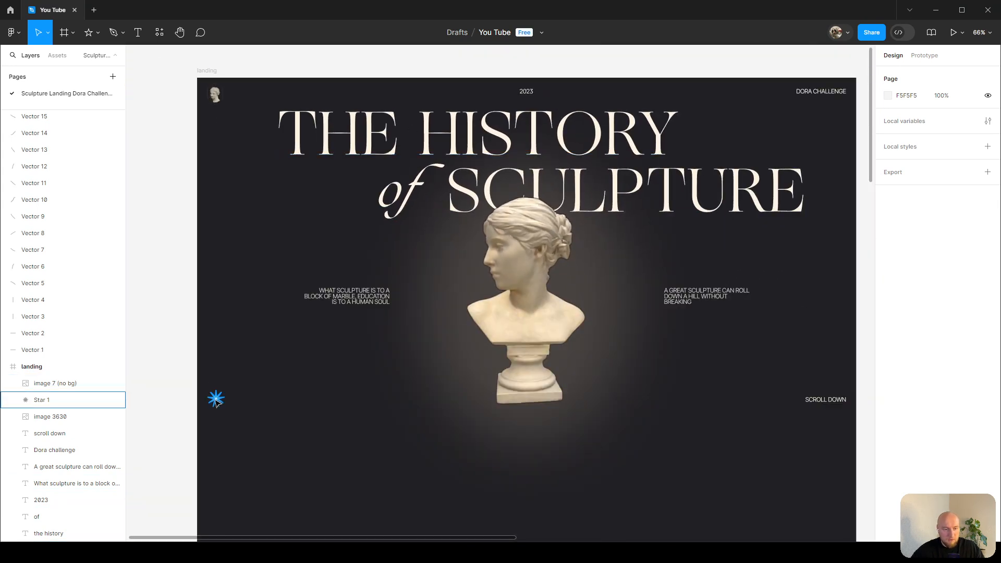
{"action": "left_click", "coordinate": [826, 400], "text": "shift"}
{"action": "left_click", "coordinate": [821, 91], "text": "shift"}
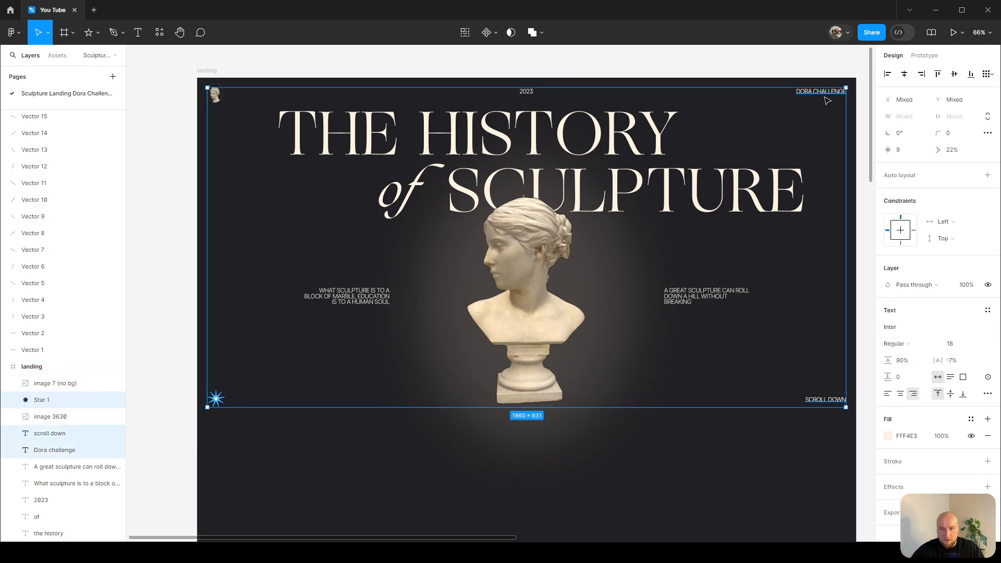
{"action": "left_click", "coordinate": [524, 96], "text": "shift"}
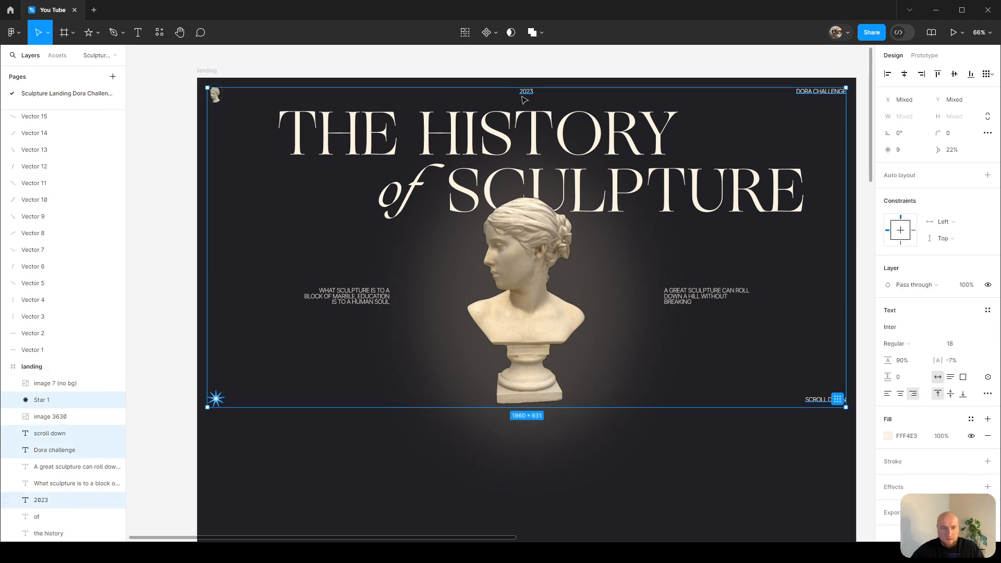
{"action": "left_click", "coordinate": [888, 436]}
{"action": "left_click", "coordinate": [766, 417]}
{"action": "scroll", "coordinate": [689, 293], "scroll_direction": "up", "scroll_amount": 15}
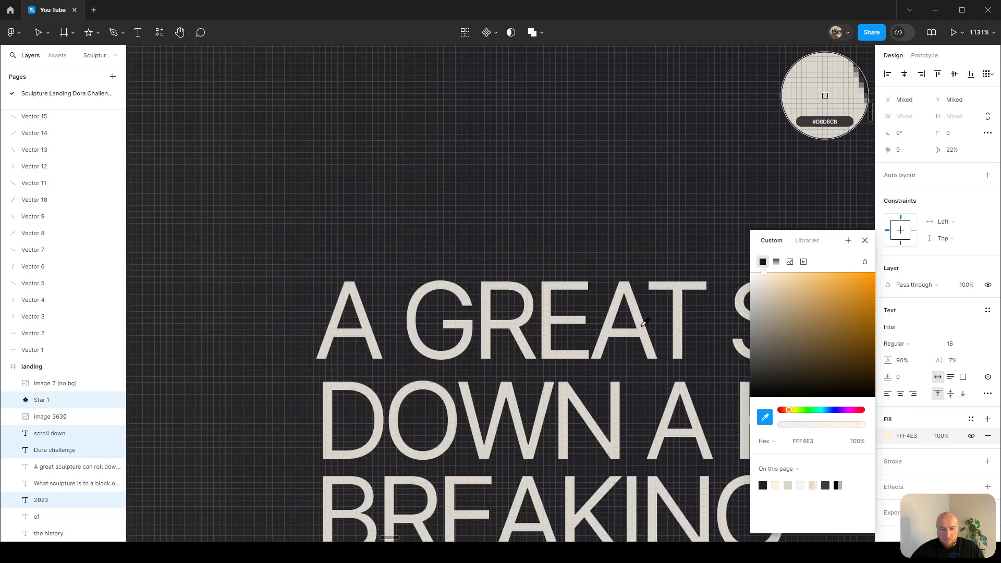
{"action": "left_click", "coordinate": [642, 324]}
{"action": "scroll", "coordinate": [643, 329], "scroll_direction": "down", "scroll_amount": 6}
{"action": "scroll", "coordinate": [643, 329], "scroll_direction": "down", "scroll_amount": 5}
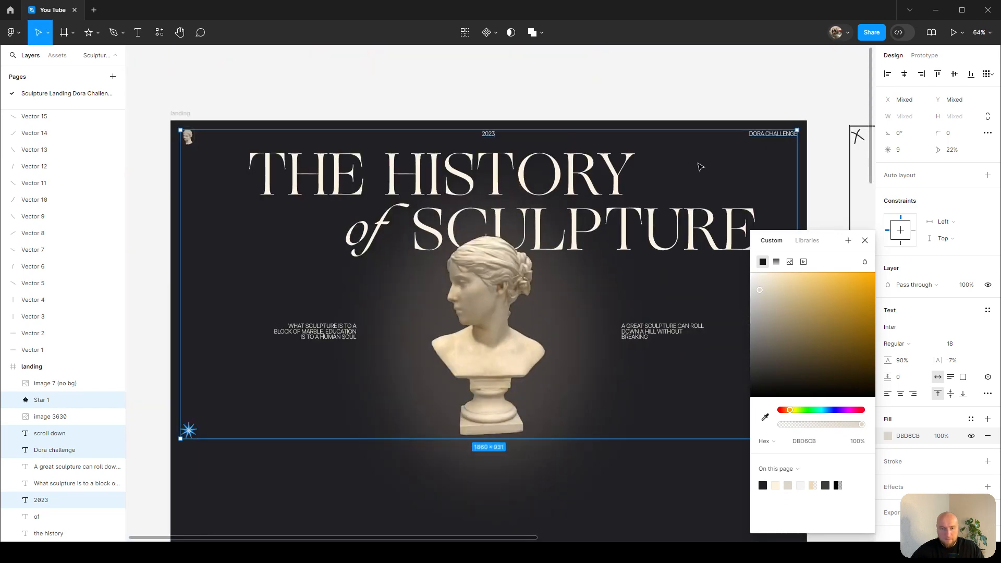
{"action": "key", "text": "Escape"}
{"action": "key", "text": "Escape"}
Nudge the left quote 10 px left to X 290.
{"action": "scroll", "coordinate": [702, 203], "scroll_direction": "down", "scroll_amount": 1}
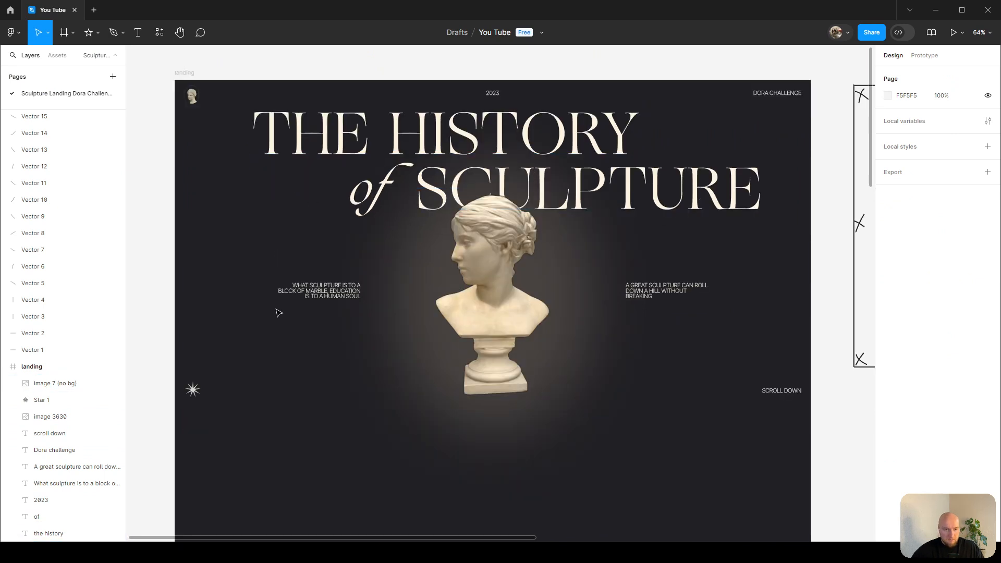
{"action": "left_click", "coordinate": [310, 292]}
{"action": "key", "text": "shift+Left"}
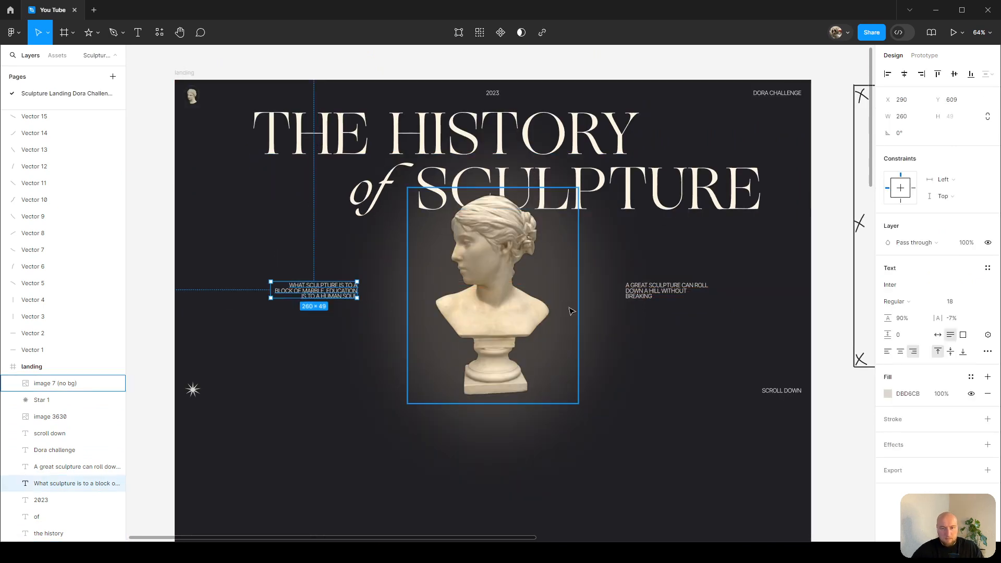
Move the right quote slightly left to X 1370.
{"action": "left_click", "coordinate": [650, 292]}
{"action": "left_click_drag", "start_coordinate": [649, 292], "coordinate": [655, 297]}
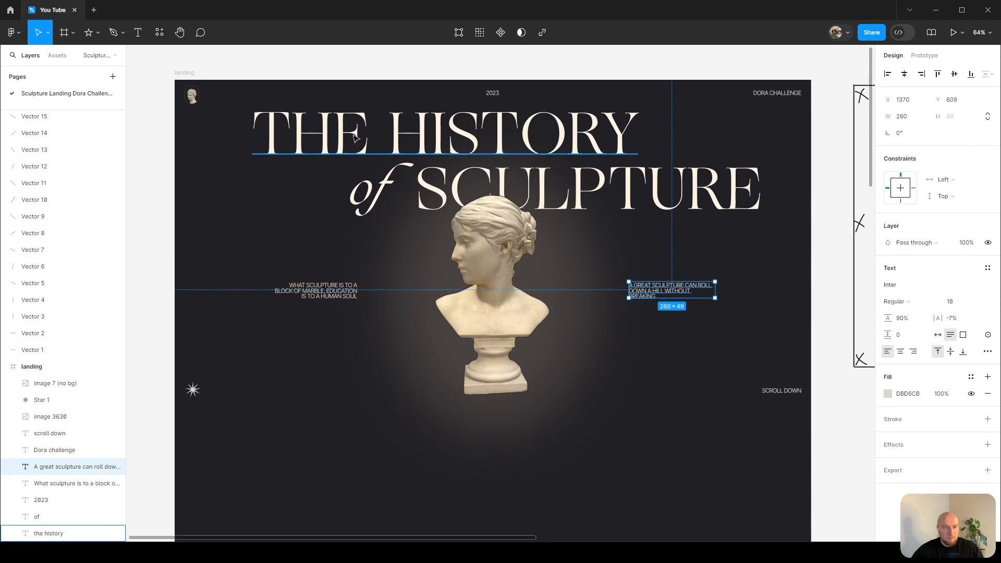
Check the text settings of the 'THE HISTORY' and 'of' heading lines.
{"action": "left_click", "coordinate": [376, 143]}
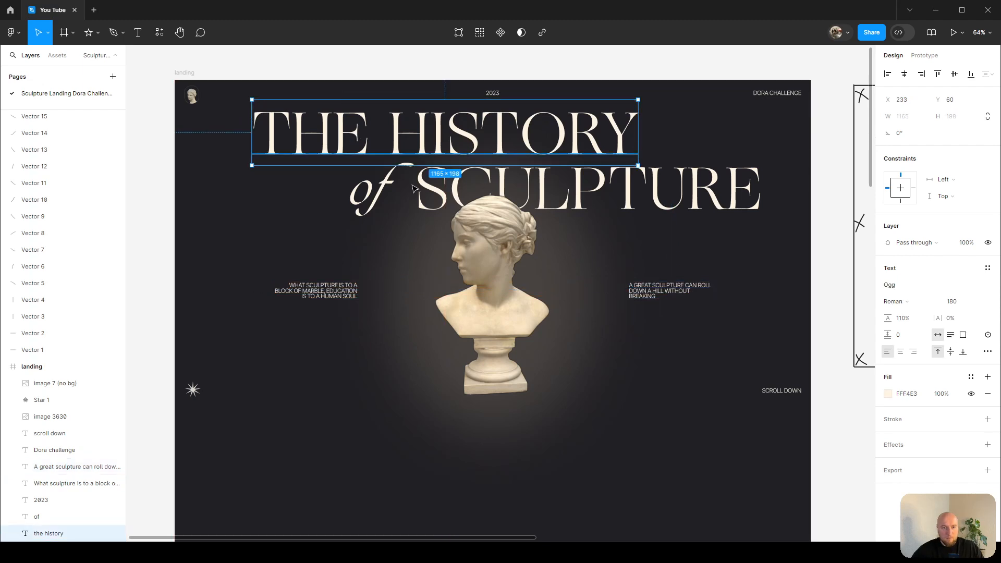
{"action": "left_click", "coordinate": [375, 191], "text": "shift"}
{"action": "left_click", "coordinate": [384, 190]}
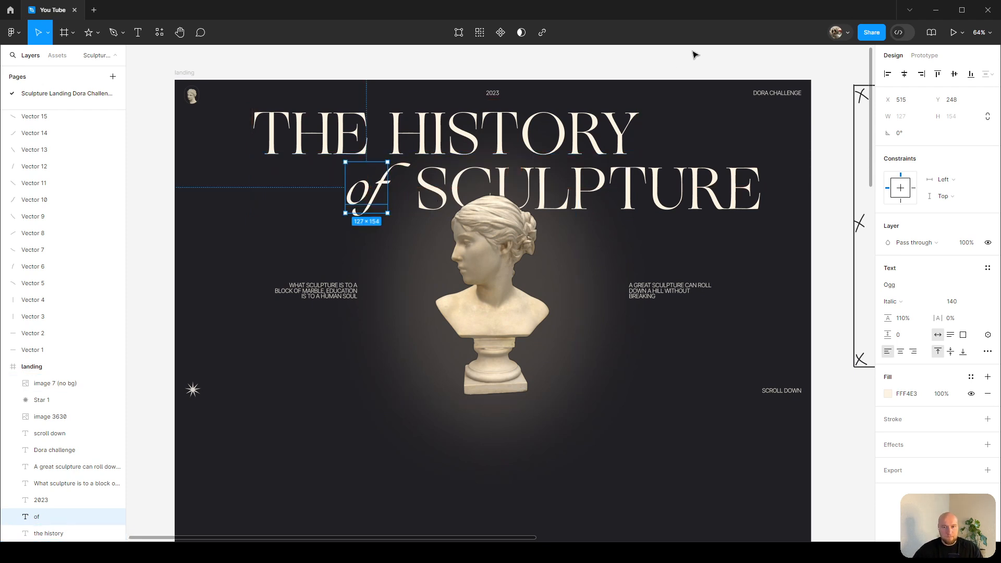
{"action": "left_click", "coordinate": [710, 63]}
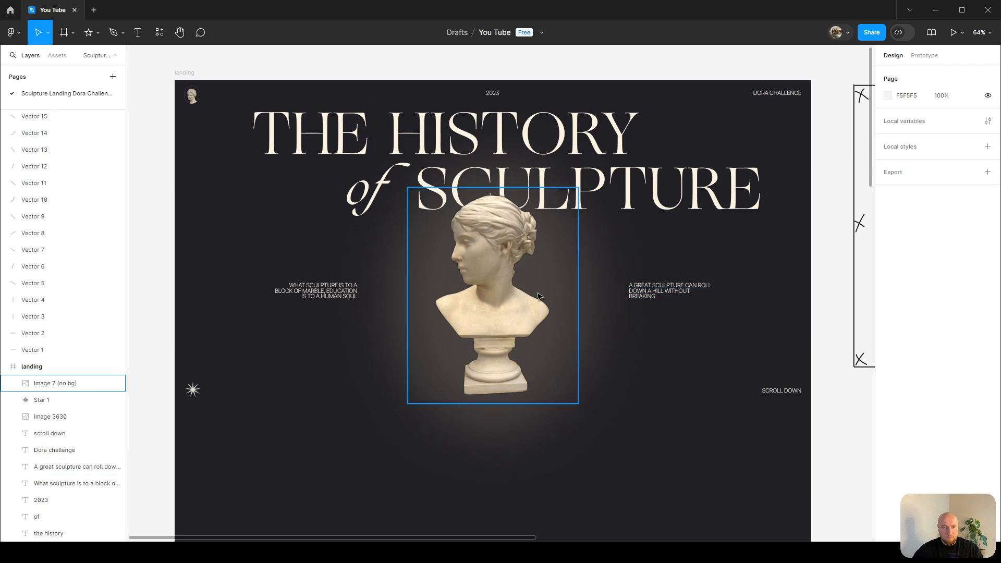
{"action": "scroll", "coordinate": [531, 297], "scroll_direction": "up", "scroll_amount": 1}
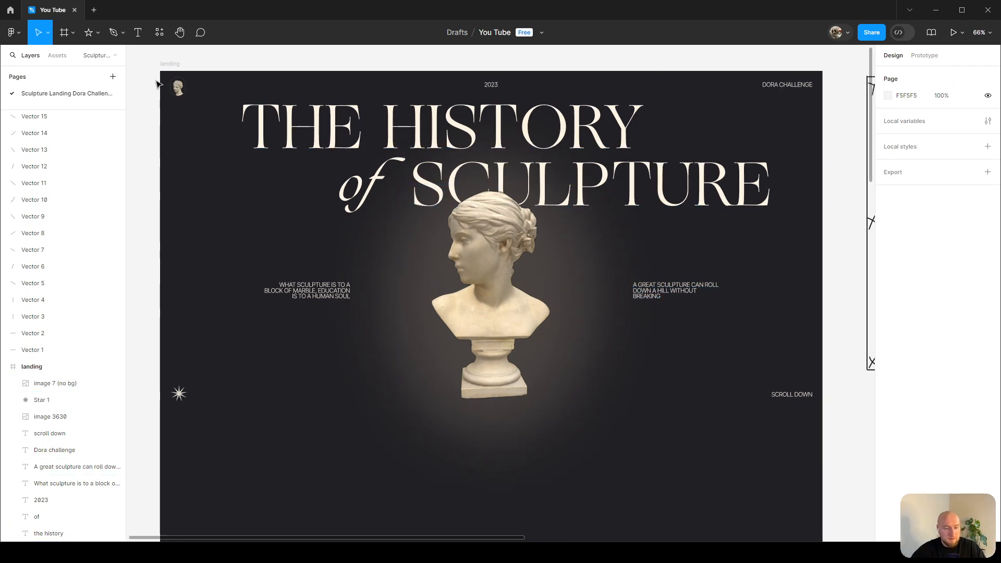
{"action": "key", "text": "r"}
{"action": "mouse_move", "coordinate": [160, 76]}
{"action": "left_mouse_down"}
{"action": "mouse_move", "coordinate": [525, 318]}
{"action": "mouse_move", "coordinate": [822, 418]}
{"action": "left_mouse_up"}
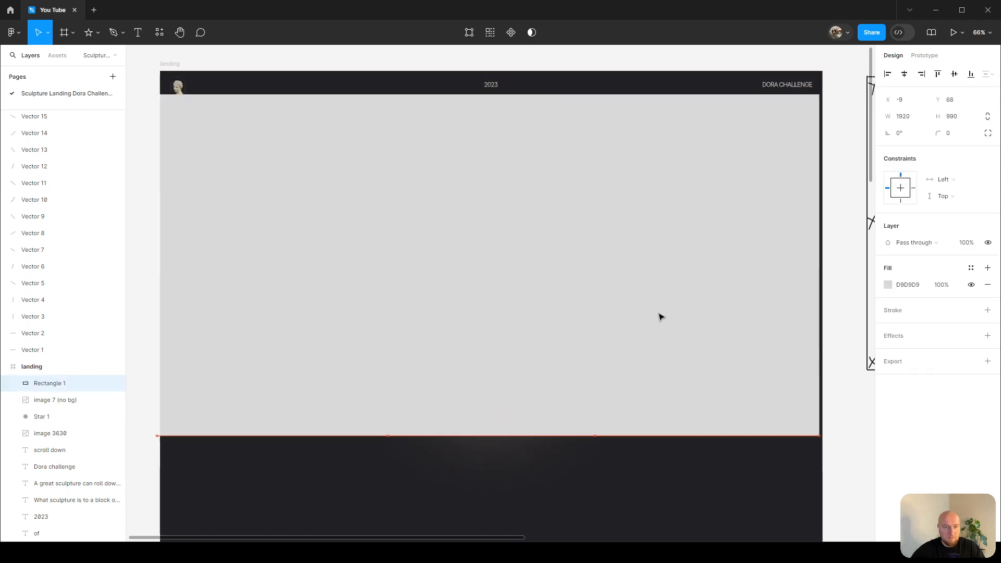
{"action": "key", "text": "Delete"}
{"action": "scroll", "coordinate": [662, 296], "scroll_direction": "up", "scroll_amount": 1}
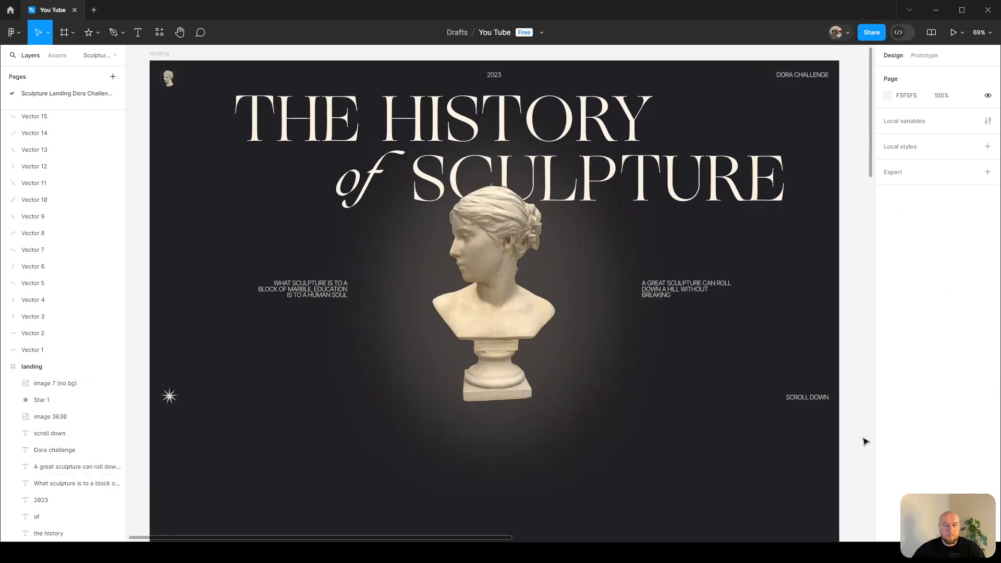
{"action": "scroll", "coordinate": [690, 234], "scroll_direction": "down", "scroll_amount": 2}
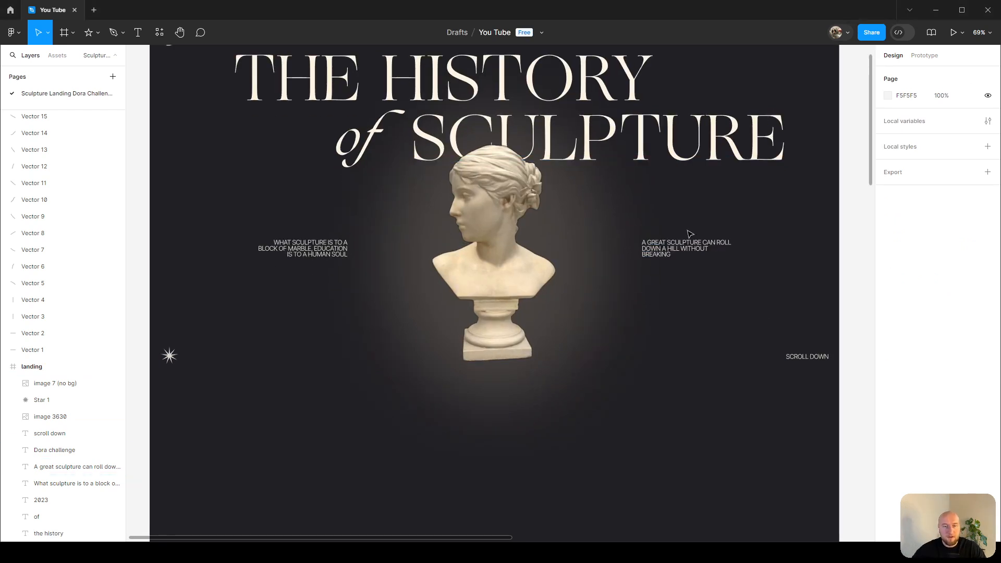
{"action": "scroll", "coordinate": [703, 234], "scroll_direction": "down", "scroll_amount": 12}
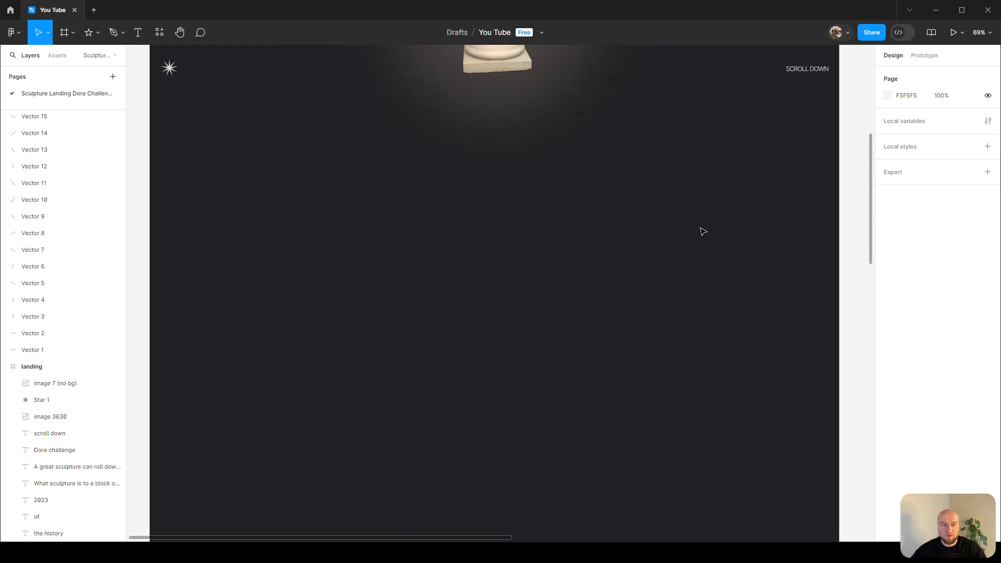
{"action": "scroll", "coordinate": [693, 226], "scroll_direction": "down", "scroll_amount": 1}
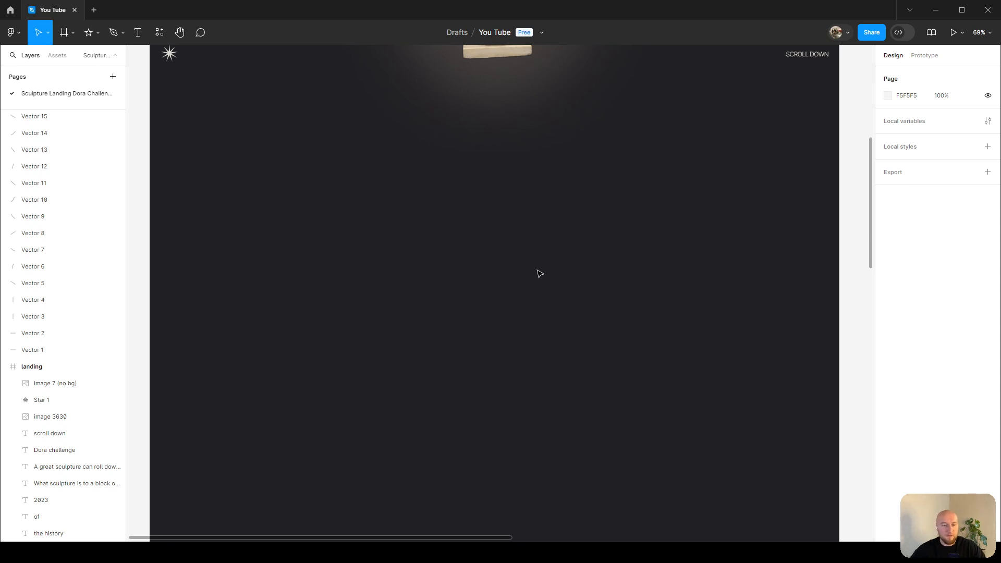
Draw a crossing vertical and horizontal guide line with the Pencil in the empty area below the hero.
{"action": "key", "text": "shift+p"}
{"action": "left_click_drag", "start_coordinate": [478, 144], "coordinate": [479, 332]}
{"action": "left_click_drag", "start_coordinate": [241, 226], "coordinate": [674, 226]}
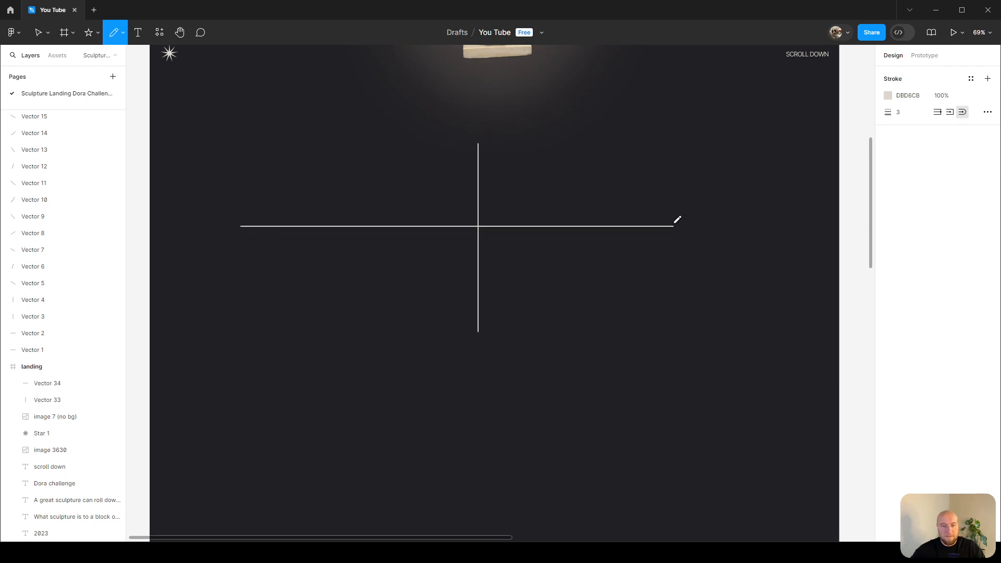
{"action": "key", "text": "Escape"}
{"action": "scroll", "coordinate": [813, 366], "scroll_direction": "up", "scroll_amount": 2}
{"action": "scroll", "coordinate": [529, 276], "scroll_direction": "down", "scroll_amount": 1}
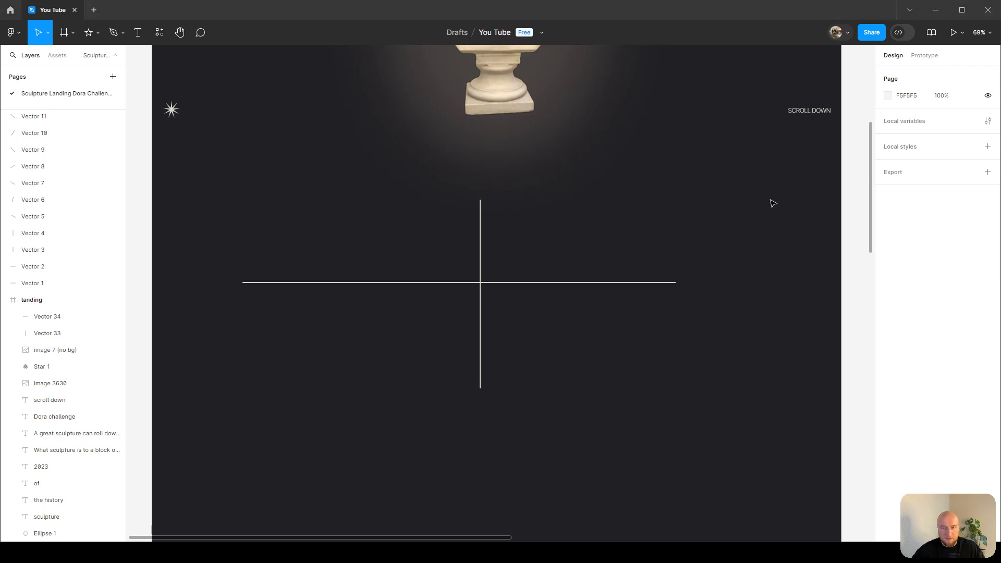
Duplicate the Scroll Down label onto the guide cross and paste the sculptures description paragraph into it.
{"action": "left_click_drag", "start_coordinate": [800, 111], "coordinate": [550, 234]}
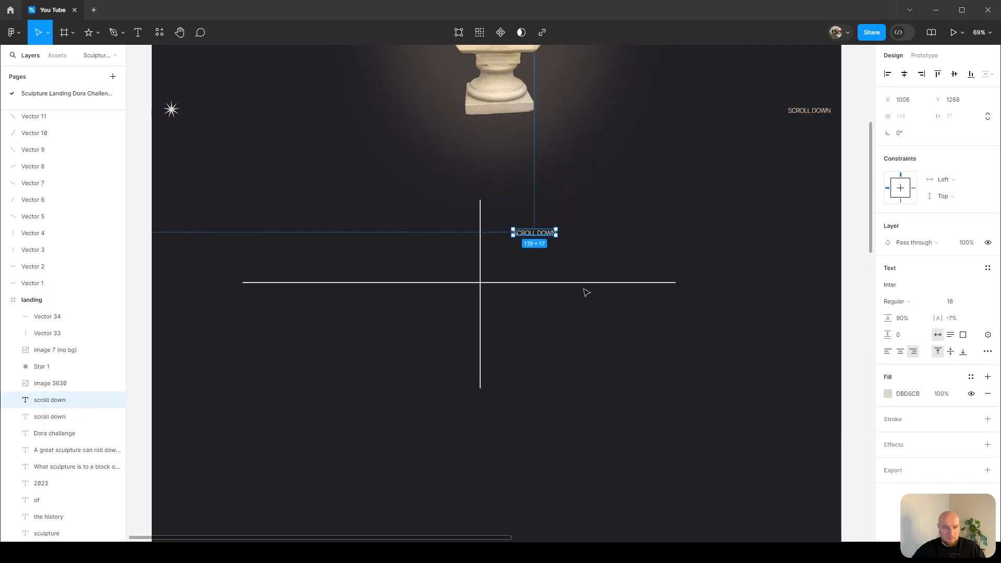
{"action": "scroll", "coordinate": [492, 267], "scroll_direction": "up", "scroll_amount": 5}
{"action": "double_click", "coordinate": [559, 209]}
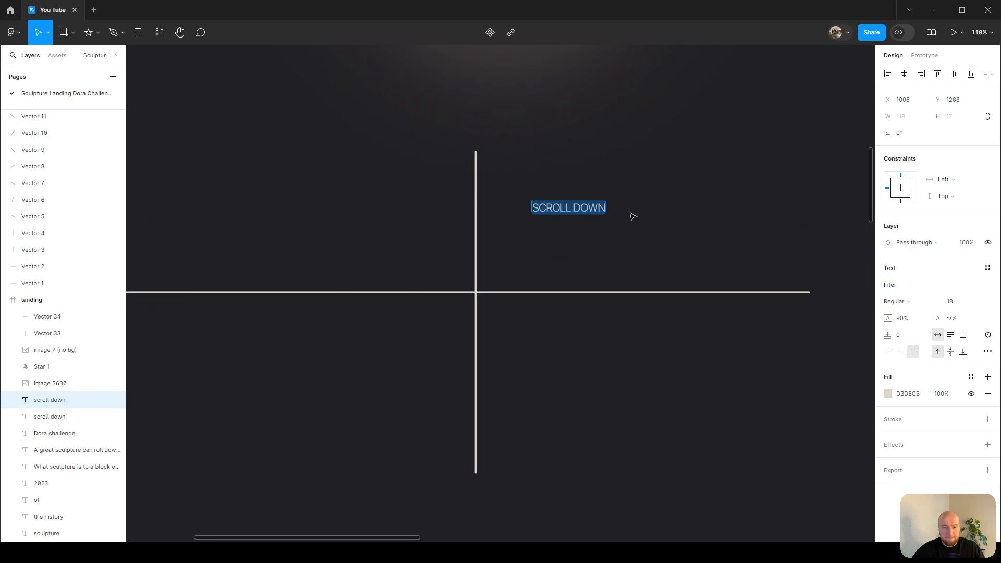
{"action": "key", "text": "ctrl+v"}
{"action": "scroll", "coordinate": [639, 203], "scroll_direction": "down", "scroll_amount": 3, "text": "ctrl"}
{"action": "scroll", "coordinate": [574, 177], "scroll_direction": "right", "scroll_amount": 2}
{"action": "left_click_drag", "start_coordinate": [571, 150], "coordinate": [711, 169]}
{"action": "scroll", "coordinate": [711, 191], "scroll_direction": "up", "scroll_amount": 1}
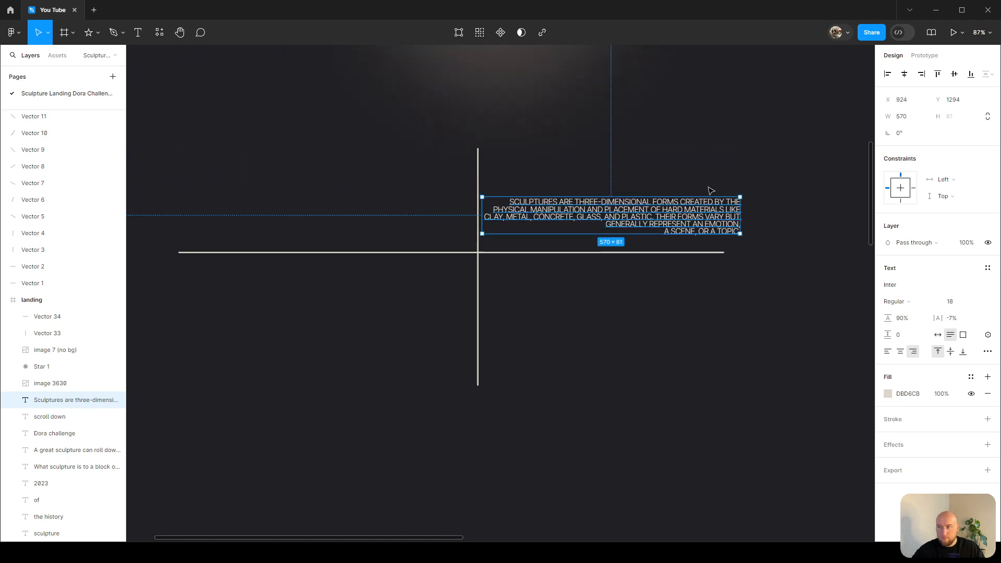
{"action": "scroll", "coordinate": [711, 191], "scroll_direction": "right", "scroll_amount": 1}
{"action": "left_click", "coordinate": [717, 193]}
{"action": "left_click", "coordinate": [674, 217]}
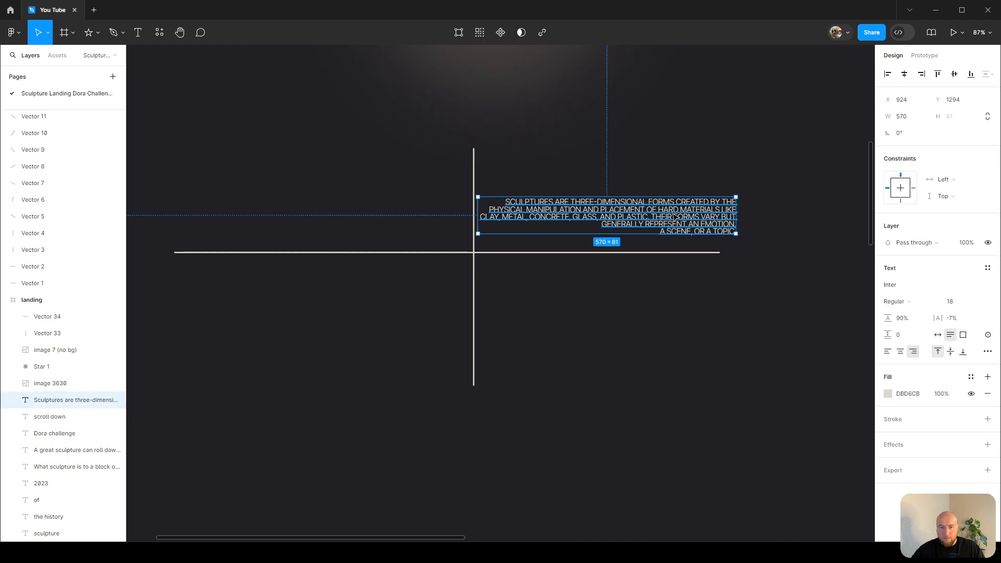
Remove the uppercase text case from the paragraph and align it left.
{"action": "scroll", "coordinate": [732, 225], "scroll_direction": "up", "scroll_amount": 1}
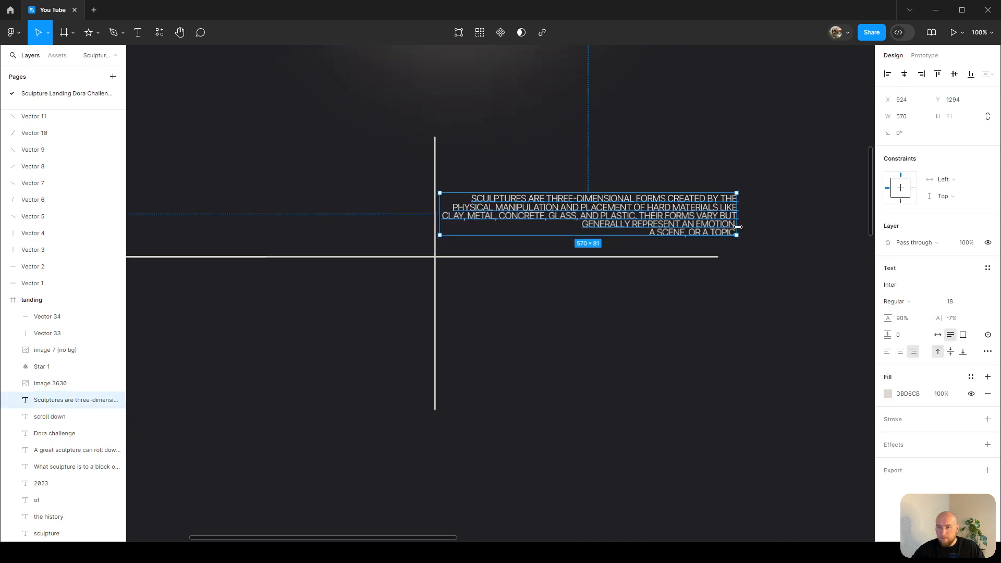
{"action": "left_click", "coordinate": [987, 351]}
{"action": "left_click", "coordinate": [813, 428]}
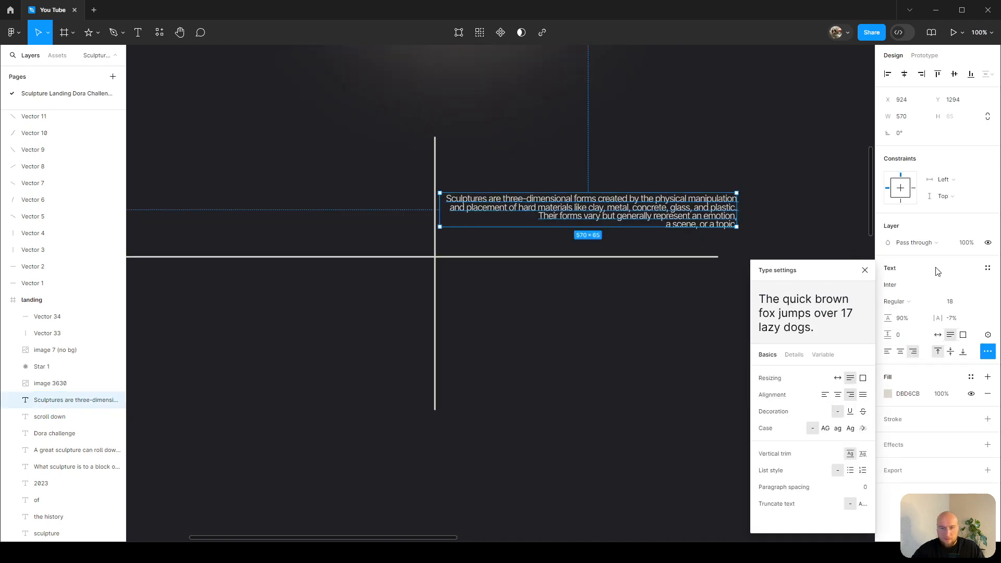
{"action": "left_click", "coordinate": [887, 352]}
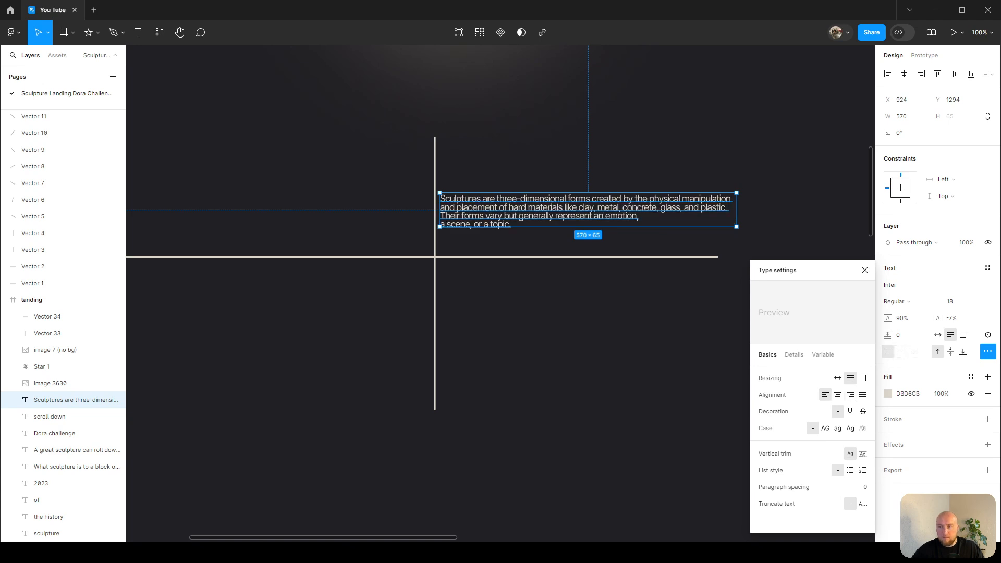
{"action": "left_click", "coordinate": [553, 382]}
Duplicate the paragraph below the horizontal guide and paste the 'Sculpture is something you bump into…' quote into it.
{"action": "left_click", "coordinate": [556, 209]}
{"action": "left_click_drag", "start_coordinate": [556, 209], "coordinate": [556, 309], "text": "alt"}
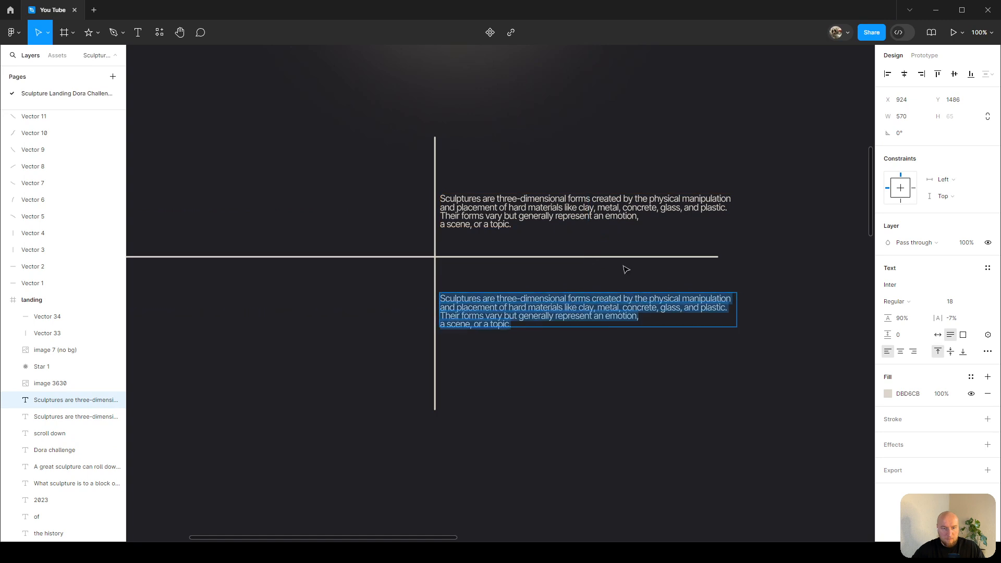
{"action": "type", "text": "\"Sculpture is something you bump into when you back up to look at a painting\""}
Select and delete both guide lines.
{"action": "left_click", "coordinate": [393, 257]}
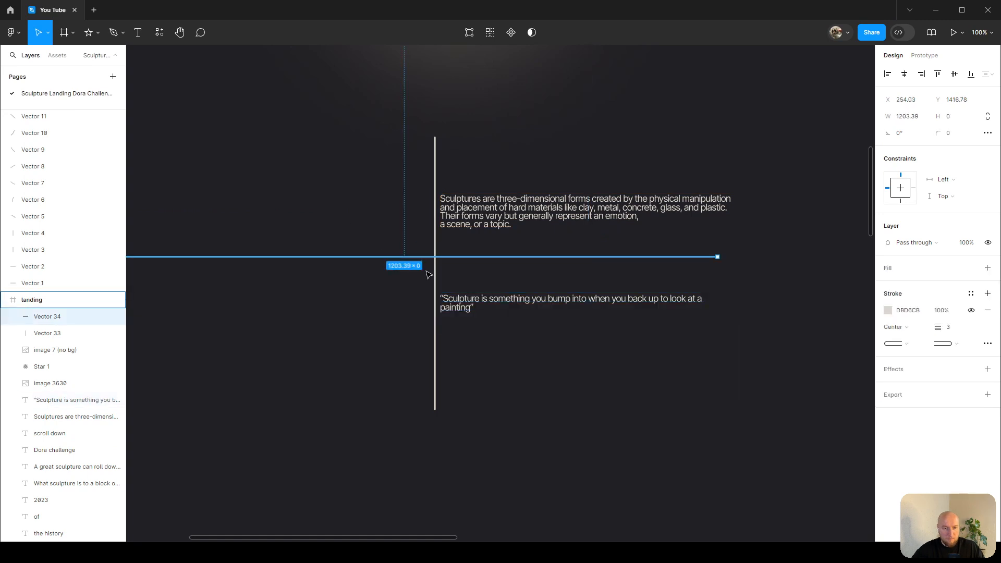
{"action": "left_click", "coordinate": [437, 277], "text": "shift"}
{"action": "key", "text": "Delete"}
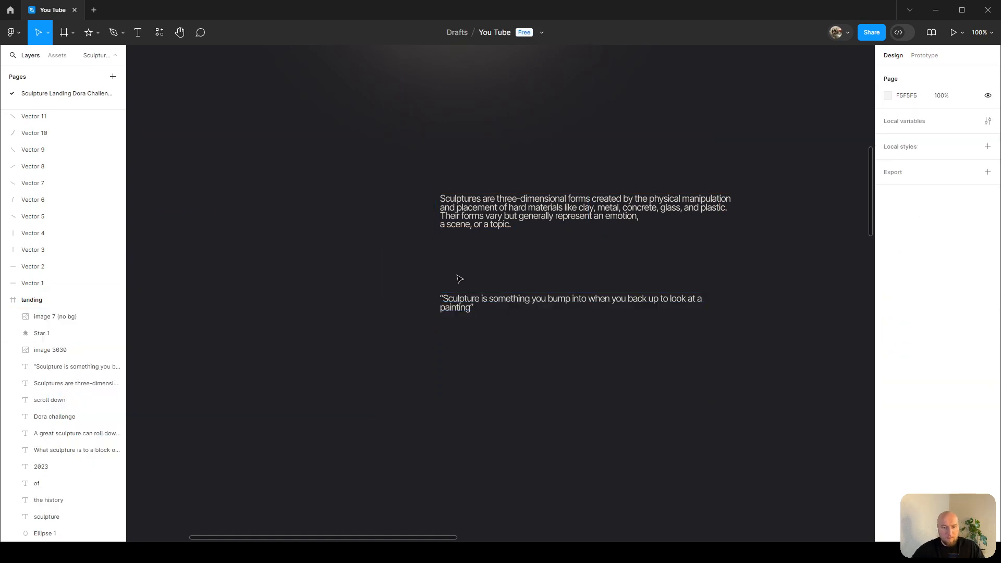
Duplicate the quote below it and paste the attribution '— Adolph "Ad" Reinhardt' into the copy.
{"action": "left_click", "coordinate": [459, 306]}
{"action": "mouse_move", "coordinate": [458, 306]}
{"action": "left_mouse_down"}
{"action": "mouse_move", "coordinate": [461, 265]}
{"action": "mouse_move", "coordinate": [472, 305]}
{"action": "left_mouse_up"}
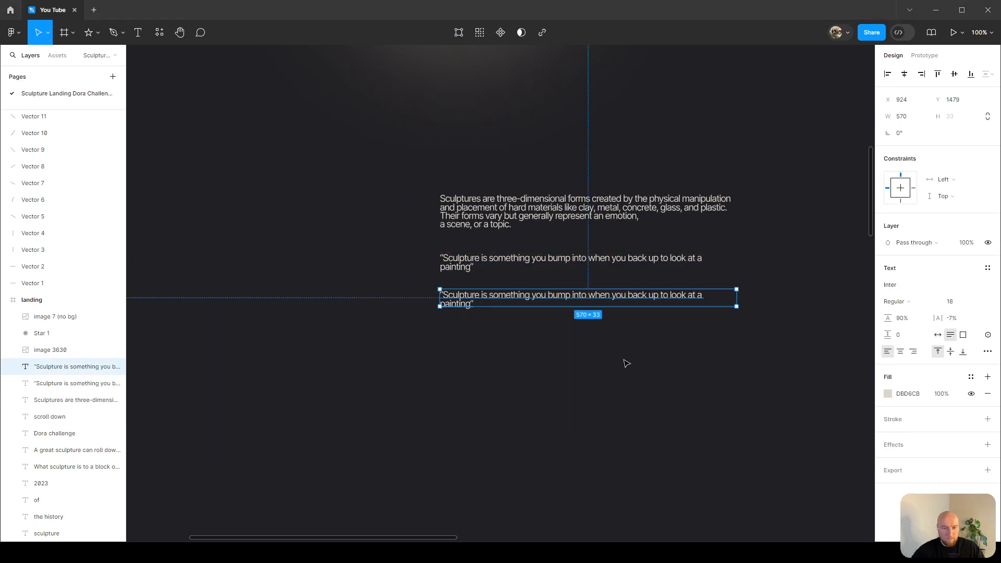
{"action": "double_click", "coordinate": [506, 304]}
{"action": "type", "text": "— Adolph \"Ad\" Reinhardt"}
{"action": "key", "text": "Escape"}
Duplicate the attribution below it and paste the paragraph about sculptures being part of human existence.
{"action": "left_click_drag", "start_coordinate": [516, 295], "coordinate": [518, 322]}
{"action": "scroll", "coordinate": [518, 321], "scroll_direction": "up", "scroll_amount": 5}
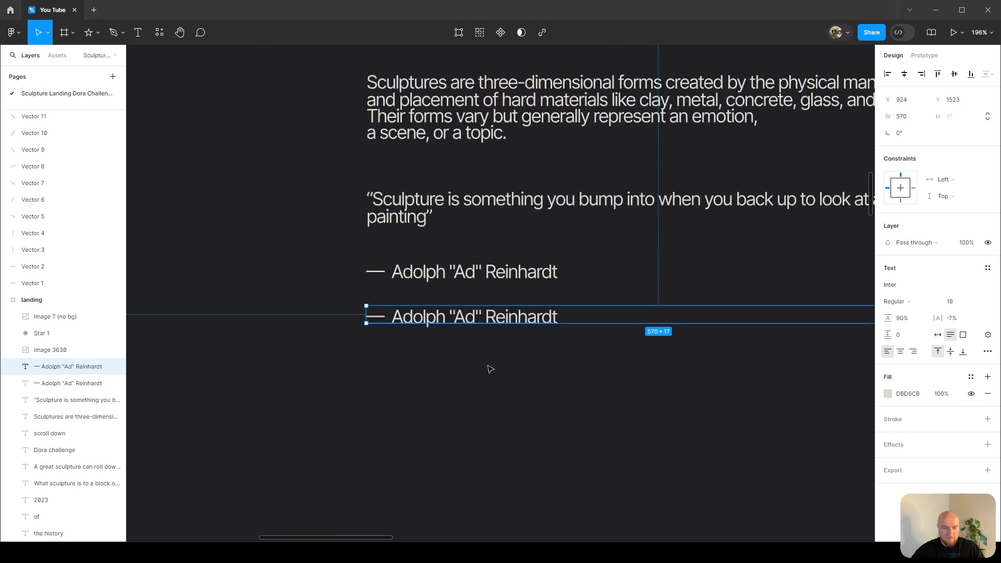
{"action": "double_click", "coordinate": [497, 323]}
{"action": "type", "text": "Sculptures have been a part of human existence for as long as people have created art. While the creations may differ through time, the purpose and meaning behind the sculptures endure."}
{"action": "key", "text": "Escape"}
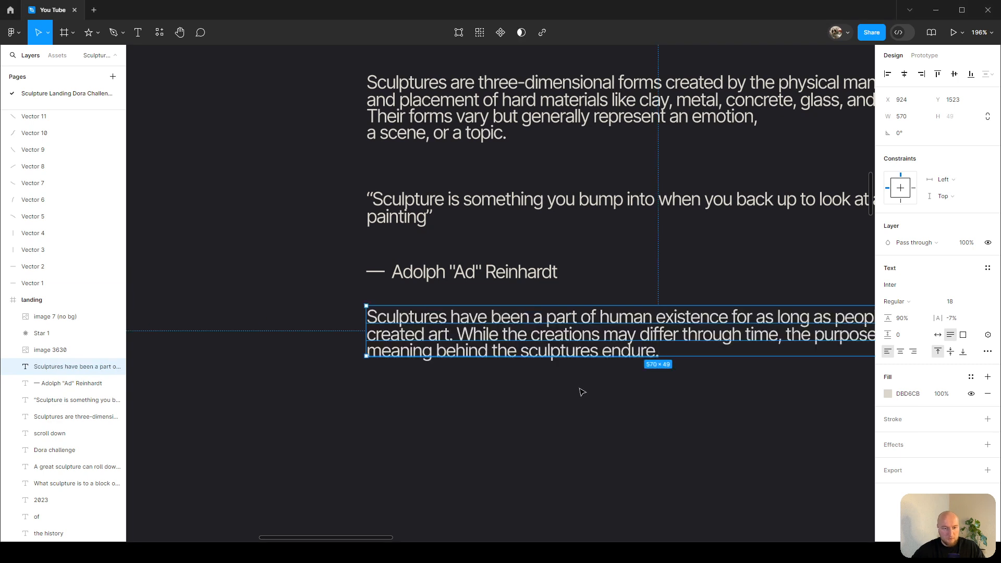
Select the four new text blocks together and move them left to X 641.
{"action": "scroll", "coordinate": [581, 390], "scroll_direction": "down", "scroll_amount": 4, "text": "ctrl"}
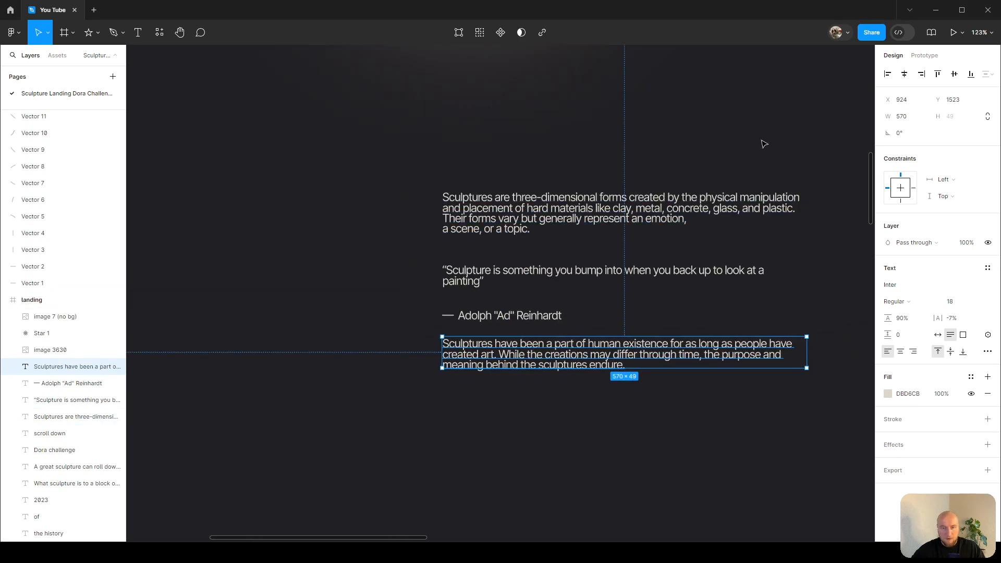
{"action": "left_click", "coordinate": [762, 143]}
{"action": "scroll", "coordinate": [762, 143], "scroll_direction": "down", "scroll_amount": 4, "text": "ctrl"}
{"action": "scroll", "coordinate": [629, 160], "scroll_direction": "up", "scroll_amount": 1}
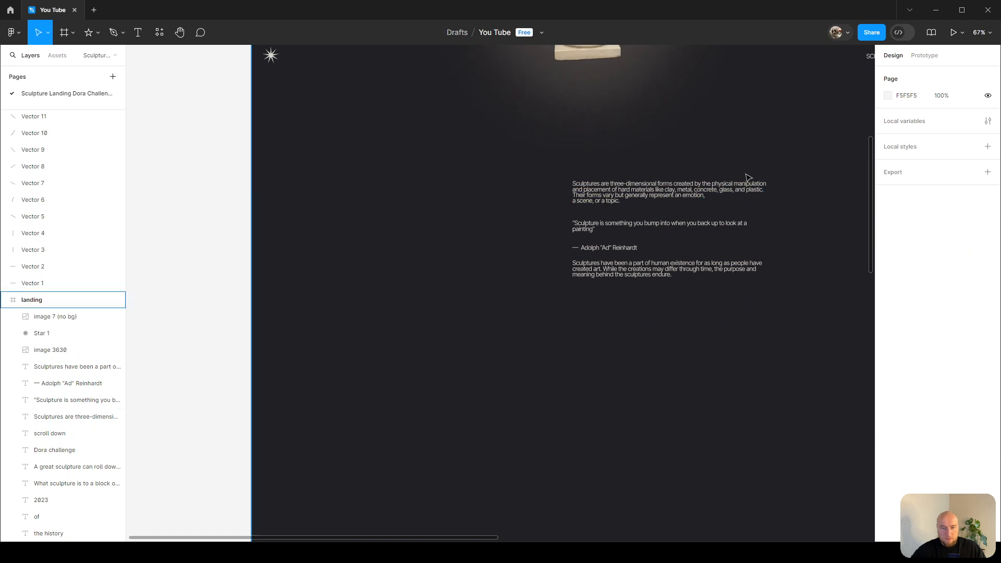
{"action": "scroll", "coordinate": [746, 174], "scroll_direction": "up", "scroll_amount": 3, "text": "ctrl"}
{"action": "left_click_drag", "start_coordinate": [589, 176], "coordinate": [523, 323]}
{"action": "left_click_drag", "start_coordinate": [582, 282], "coordinate": [424, 281], "text": "shift"}
{"action": "scroll", "coordinate": [482, 237], "scroll_direction": "down", "scroll_amount": 1, "text": "ctrl"}
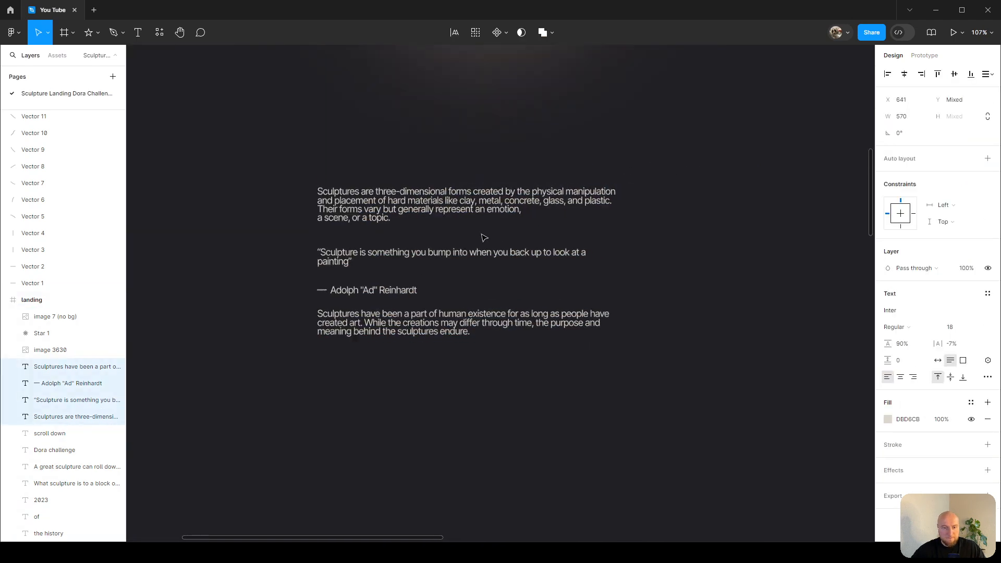
{"action": "left_click_drag", "start_coordinate": [672, 191], "coordinate": [695, 221]}
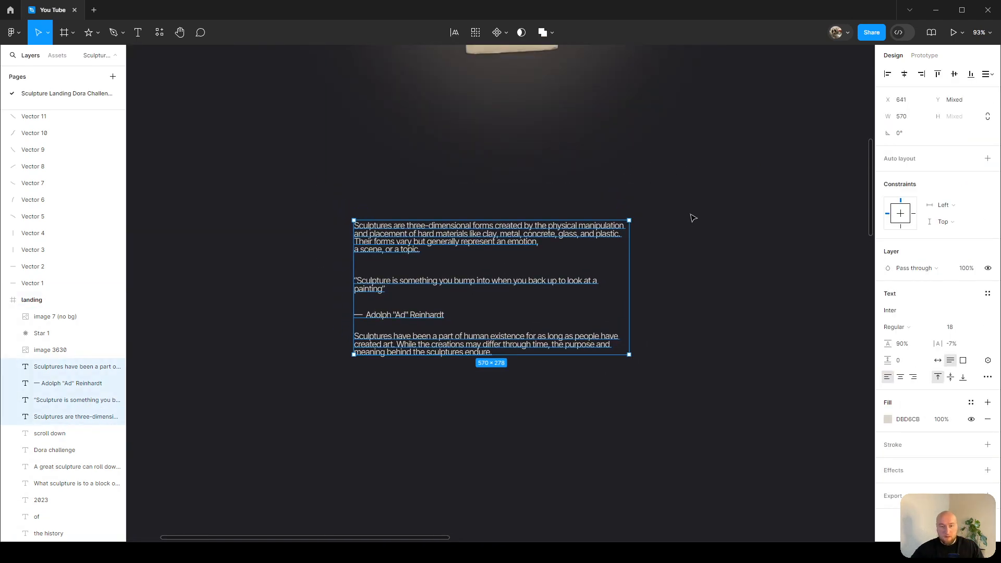
{"action": "scroll", "coordinate": [691, 230], "scroll_direction": "up", "scroll_amount": 1}
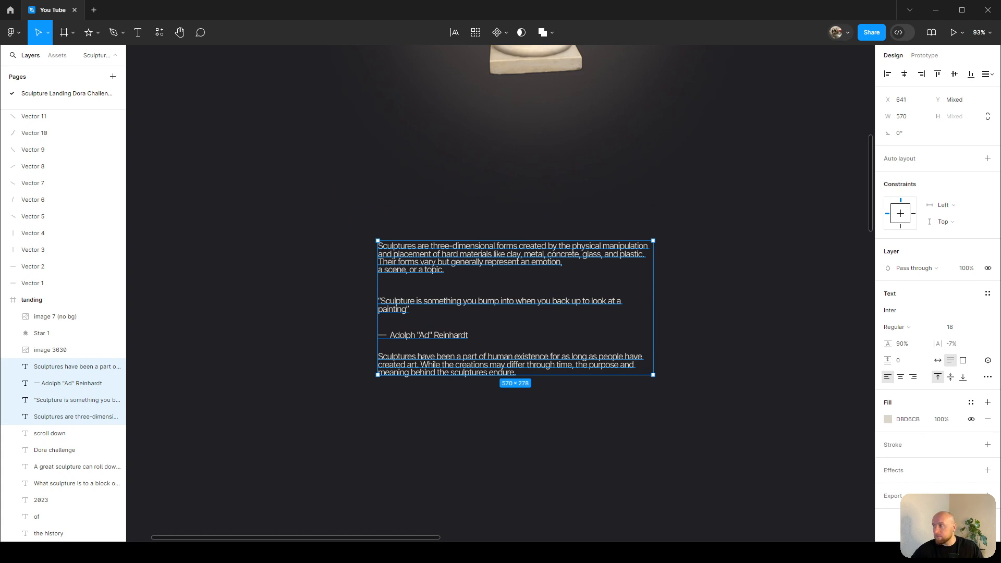
Space out the blocks, moving the closing paragraph down to Y 1667 and the attribution to Y 1571.
{"action": "left_click", "coordinate": [463, 203]}
{"action": "scroll", "coordinate": [464, 202], "scroll_direction": "down", "scroll_amount": 2, "text": "ctrl"}
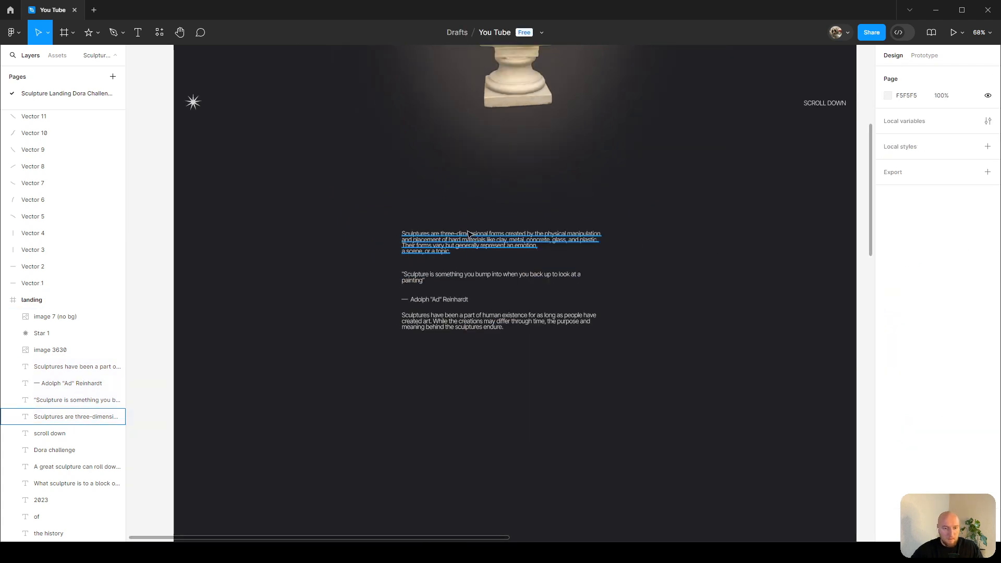
{"action": "left_click", "coordinate": [473, 234]}
{"action": "scroll", "coordinate": [473, 294], "scroll_direction": "up", "scroll_amount": 5, "text": "ctrl"}
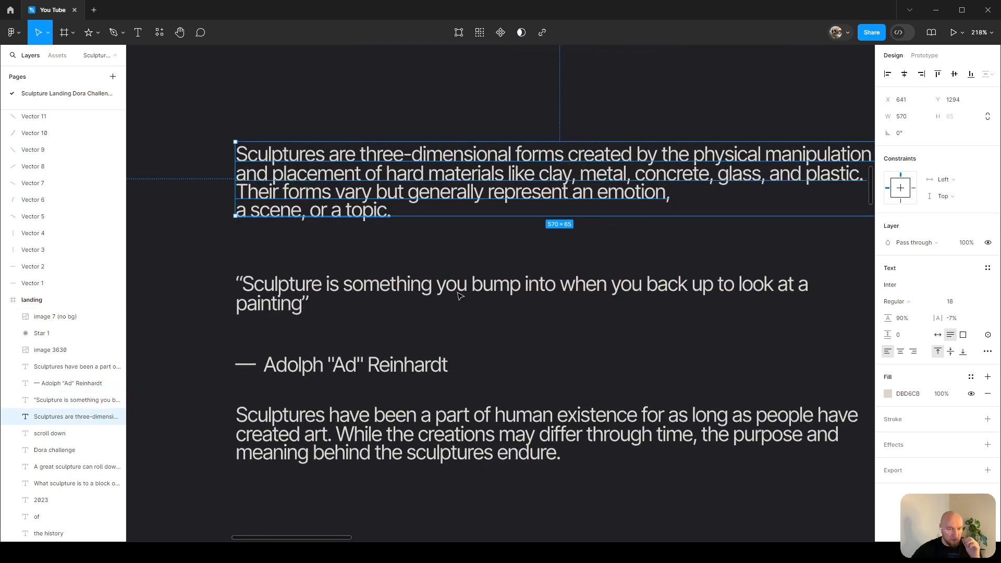
{"action": "scroll", "coordinate": [431, 296], "scroll_direction": "down", "scroll_amount": 3, "text": "ctrl"}
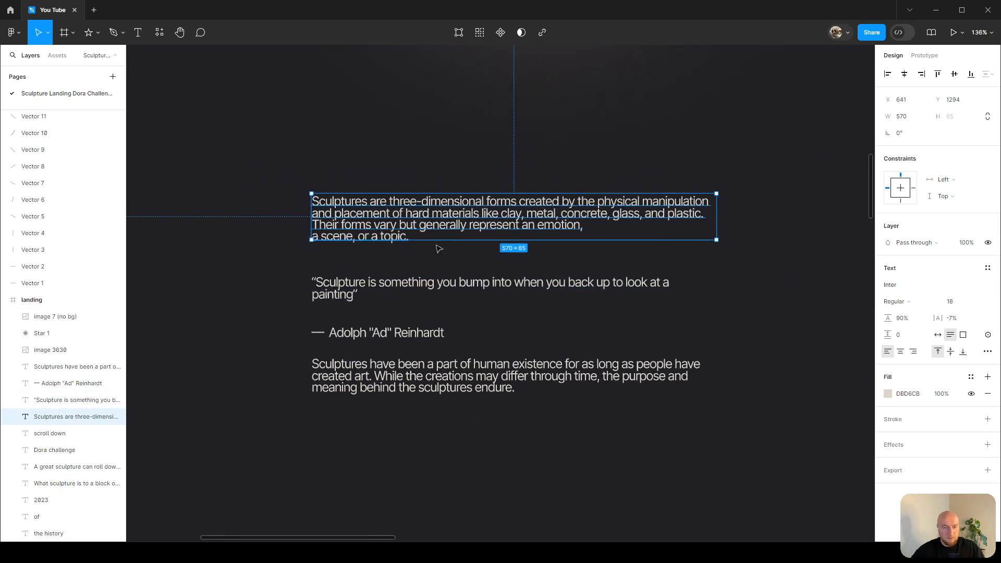
{"action": "scroll", "coordinate": [443, 255], "scroll_direction": "down", "scroll_amount": 2}
{"action": "scroll", "coordinate": [450, 255], "scroll_direction": "down", "scroll_amount": 3, "text": "ctrl"}
{"action": "left_click", "coordinate": [452, 265]}
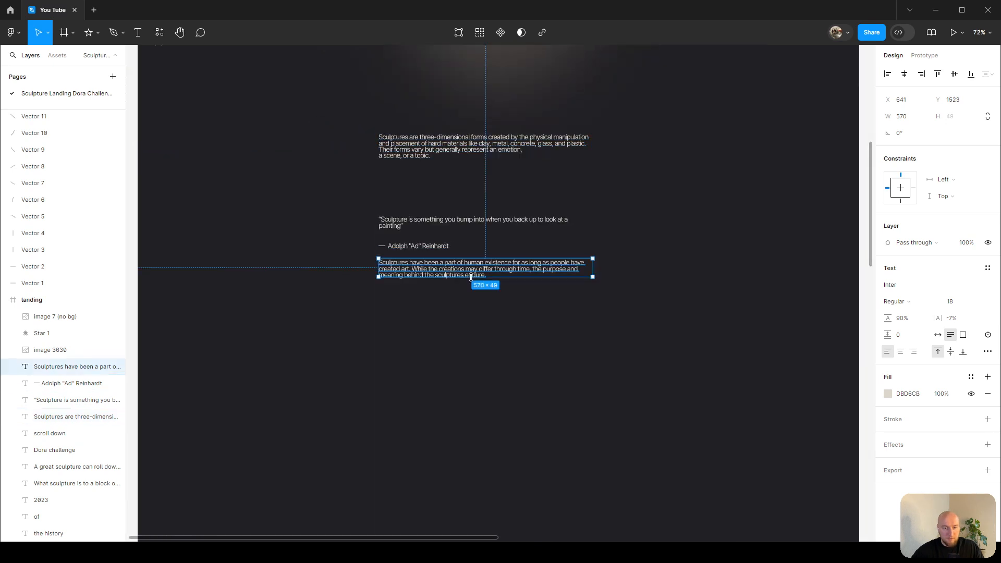
{"action": "left_click_drag", "start_coordinate": [460, 306], "coordinate": [461, 319]}
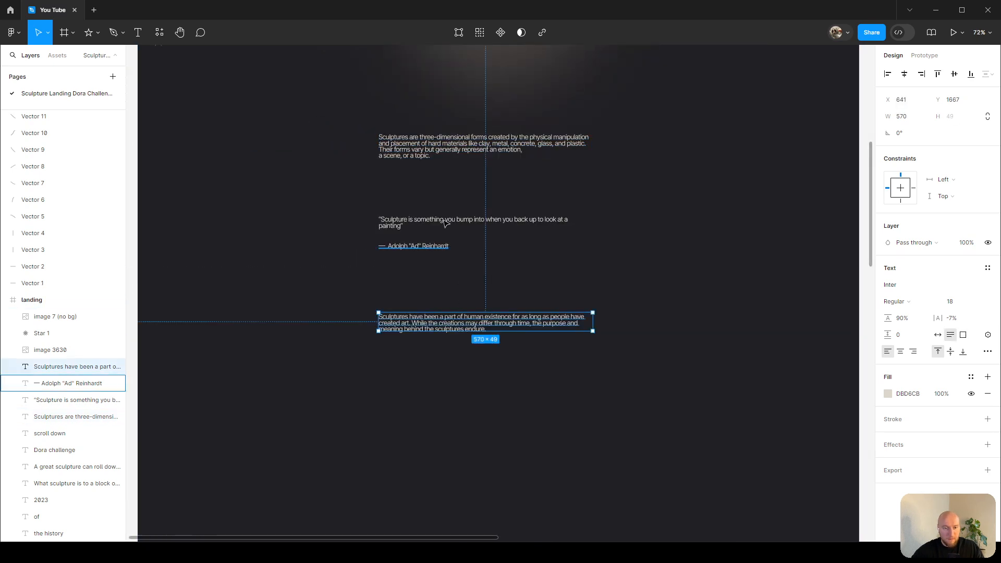
{"action": "left_click_drag", "start_coordinate": [431, 246], "coordinate": [434, 281]}
{"action": "scroll", "coordinate": [574, 173], "scroll_direction": "up", "scroll_amount": 5}
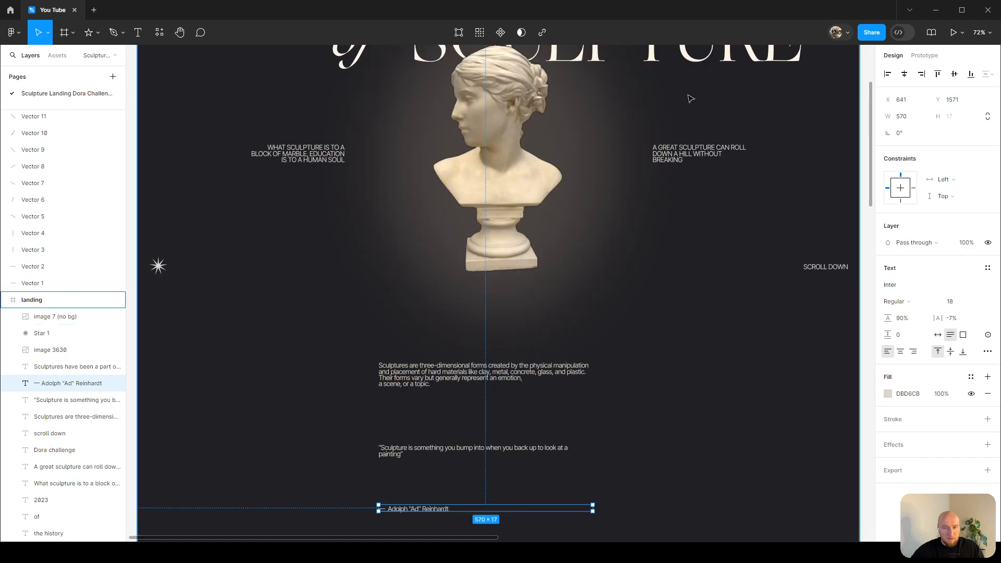
Paste the large heading's text properties onto the quote.
{"action": "left_click", "coordinate": [678, 52]}
{"action": "scroll", "coordinate": [481, 472], "scroll_direction": "up", "scroll_amount": 4, "text": "ctrl"}
{"action": "scroll", "coordinate": [477, 438], "scroll_direction": "down", "scroll_amount": 1}
{"action": "scroll", "coordinate": [474, 399], "scroll_direction": "up", "scroll_amount": 1, "text": "ctrl"}
{"action": "left_click", "coordinate": [474, 390]}
{"action": "key", "text": "ctrl+alt+v"}
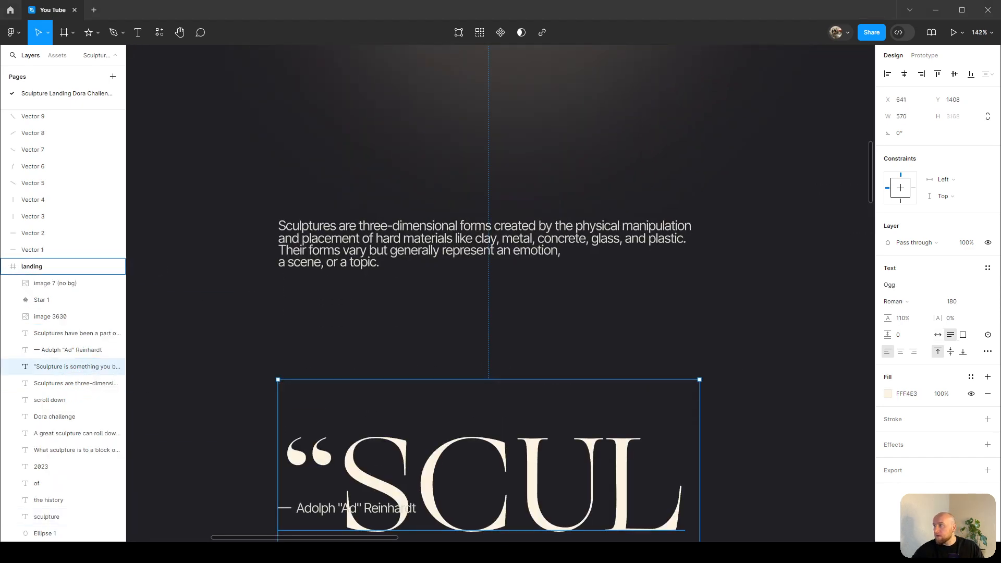
Widen the quote's text box to about 1096 px and set its font size to 60.
{"action": "scroll", "coordinate": [596, 324], "scroll_direction": "down", "scroll_amount": 3}
{"action": "scroll", "coordinate": [596, 323], "scroll_direction": "down", "scroll_amount": 5, "text": "ctrl"}
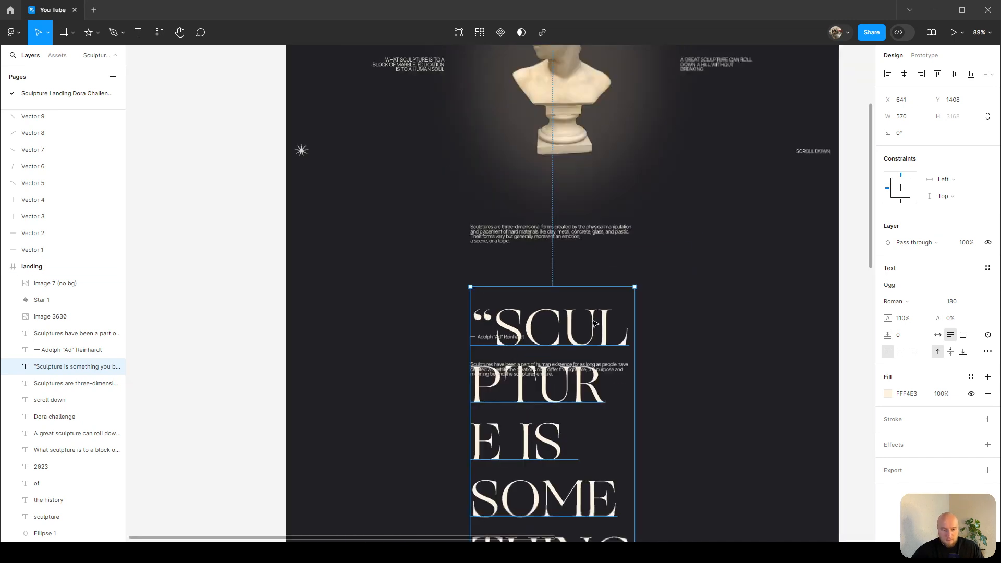
{"action": "left_click_drag", "start_coordinate": [637, 250], "coordinate": [785, 250]}
{"action": "scroll", "coordinate": [713, 213], "scroll_direction": "right", "scroll_amount": 3}
{"action": "left_click", "coordinate": [955, 302]}
{"action": "type", "text": "60"}
{"action": "key", "text": "Return"}
Move the quote up and left to X 431, Y 1306.
{"action": "scroll", "coordinate": [502, 100], "scroll_direction": "up", "scroll_amount": 5}
{"action": "left_click_drag", "start_coordinate": [438, 190], "coordinate": [351, 160]}
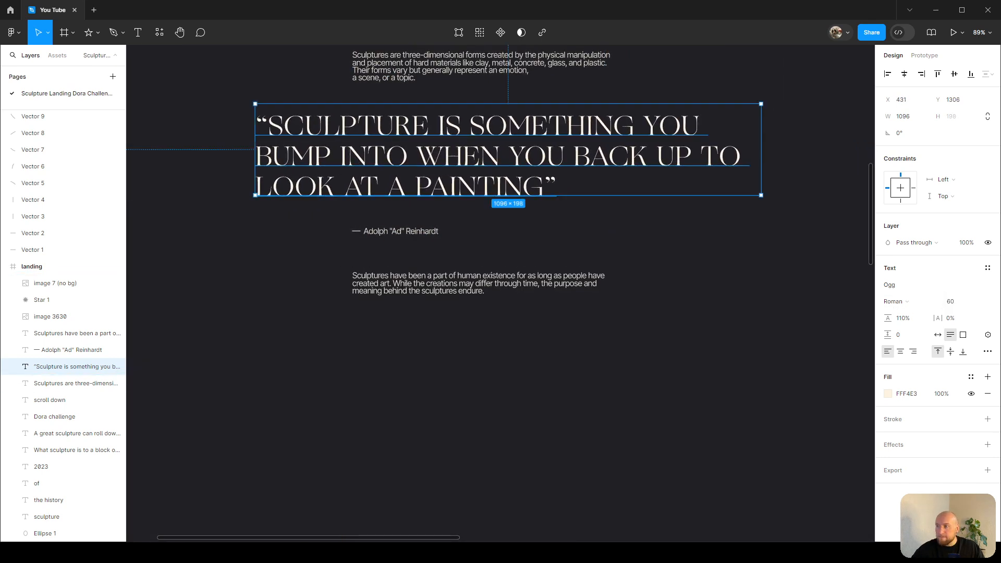
{"action": "scroll", "coordinate": [590, 180], "scroll_direction": "up", "scroll_amount": 3}
{"action": "scroll", "coordinate": [594, 172], "scroll_direction": "down", "scroll_amount": 2}
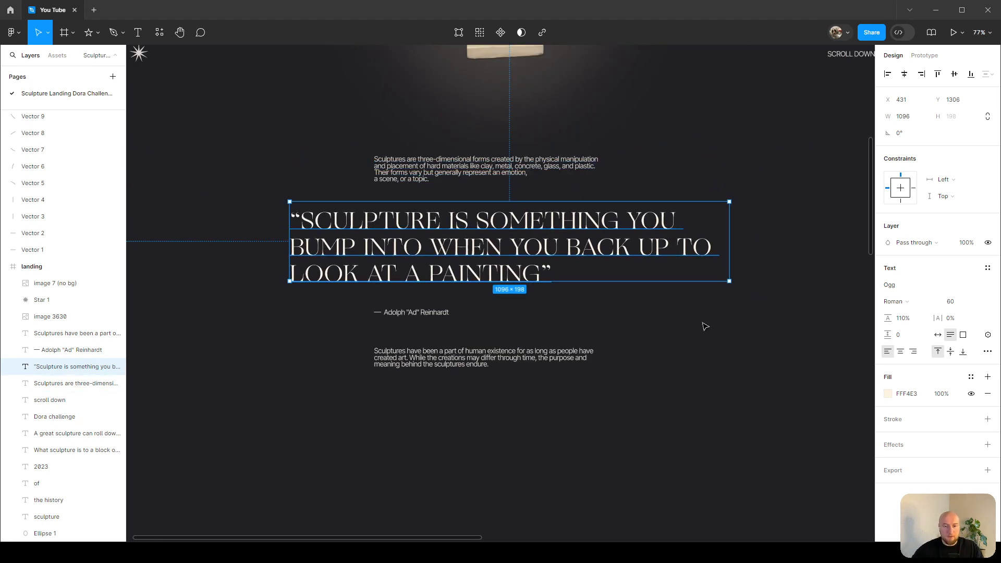
{"action": "left_click", "coordinate": [655, 328]}
{"action": "scroll", "coordinate": [576, 298], "scroll_direction": "up", "scroll_amount": 1}
{"action": "key", "text": "p"}
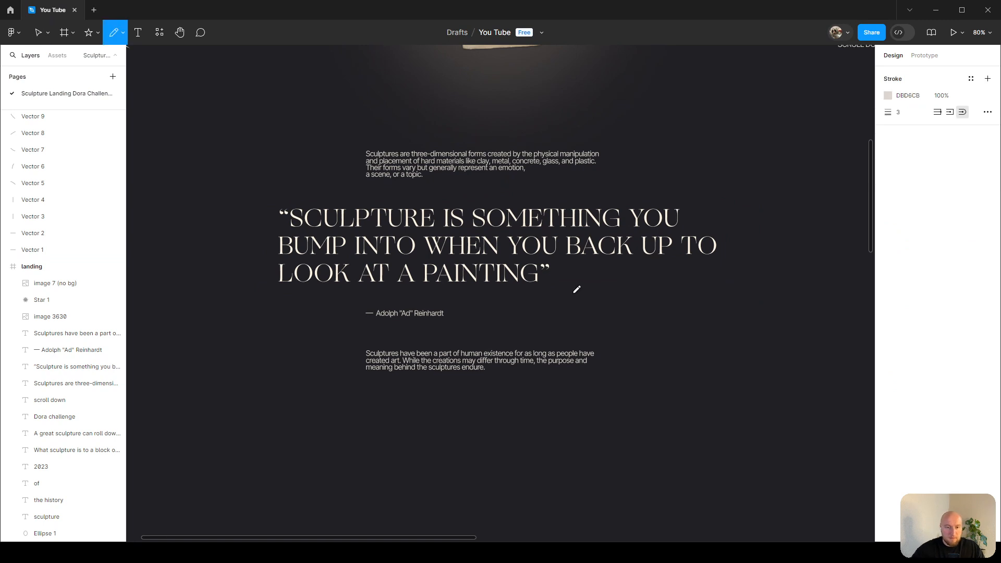
{"action": "left_click", "coordinate": [489, 109]}
{"action": "left_click", "coordinate": [489, 429], "text": "shift"}
{"action": "key", "text": "Escape"}
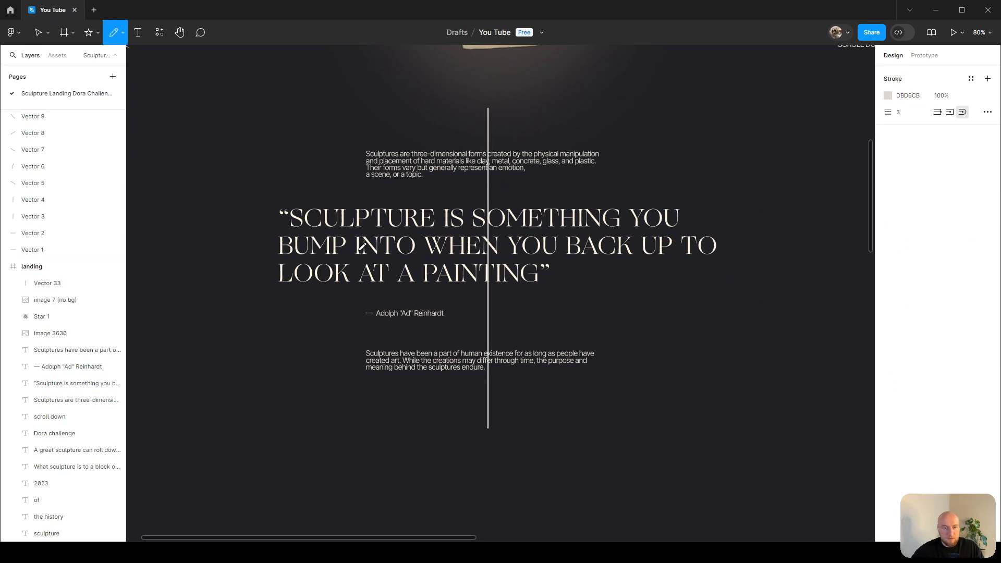
{"action": "left_click", "coordinate": [242, 244]}
{"action": "left_click", "coordinate": [755, 244], "text": "shift"}
{"action": "key", "text": "Escape"}
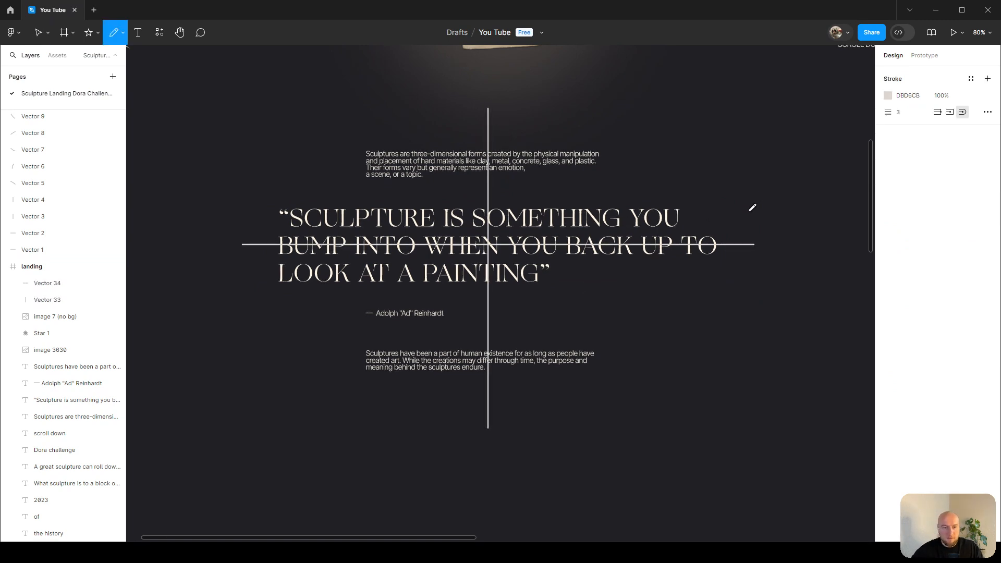
{"action": "key", "text": "ctrl+z"}
{"action": "key", "text": "ctrl+z"}
{"action": "key", "text": "v"}
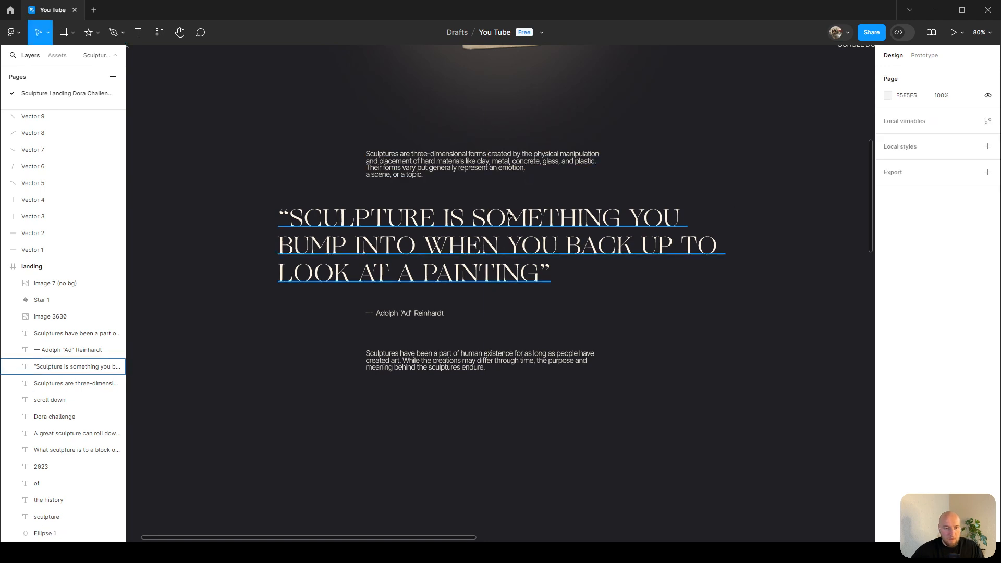
Set the width of the description, attribution and closing paragraph text blocks to 550 px.
{"action": "left_click", "coordinate": [448, 235]}
{"action": "scroll", "coordinate": [449, 234], "scroll_direction": "up", "scroll_amount": 3}
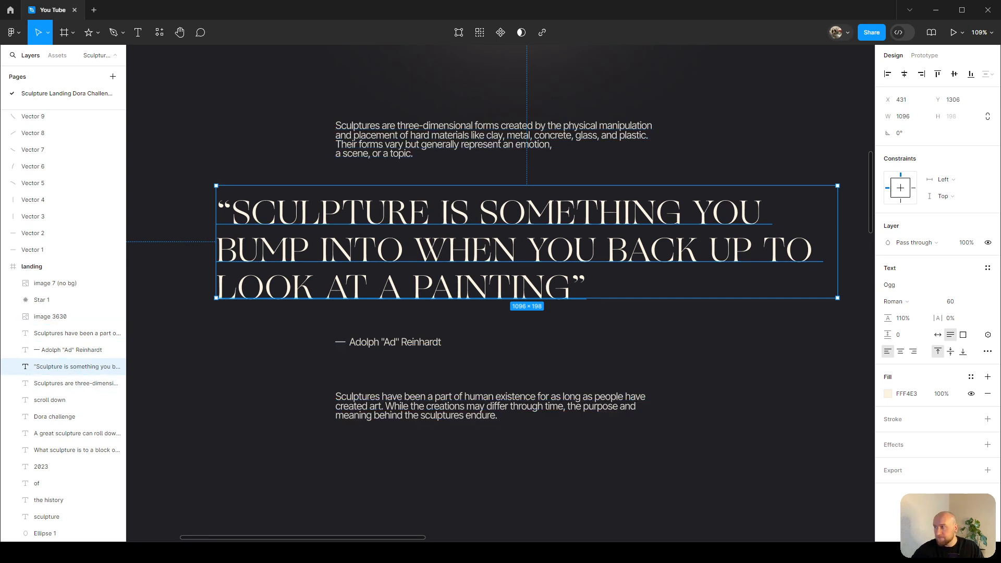
{"action": "left_click", "coordinate": [751, 153]}
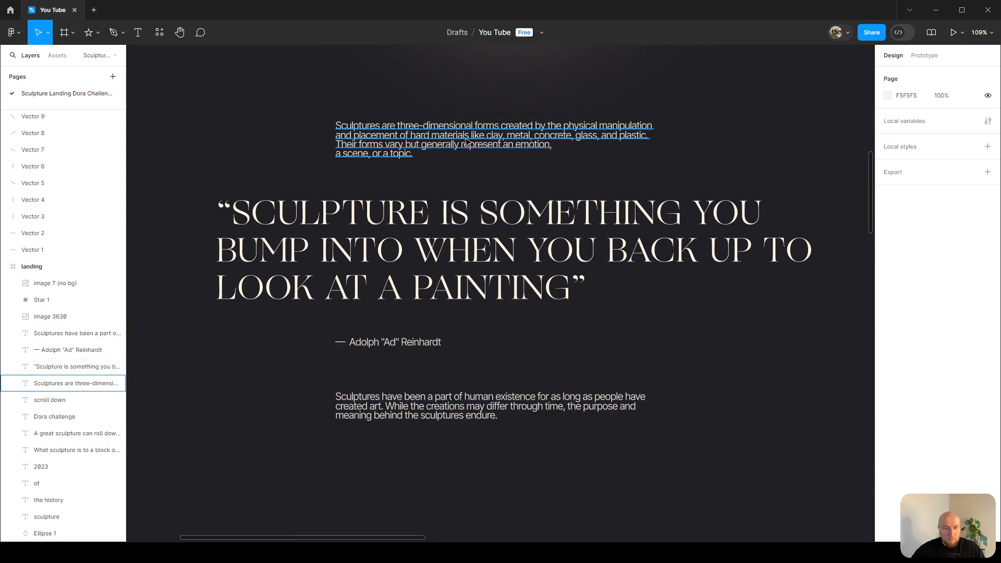
{"action": "left_click", "coordinate": [403, 142]}
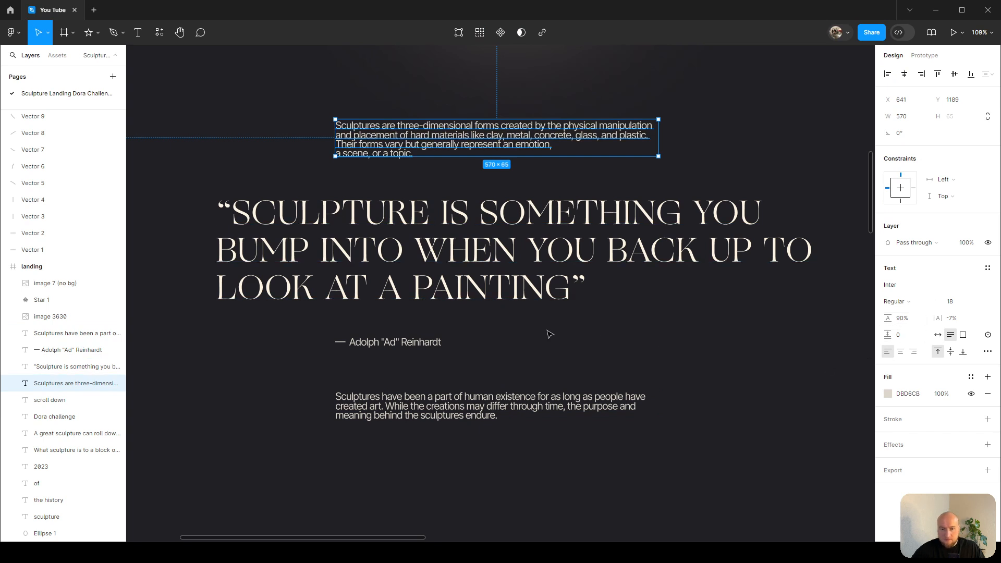
{"action": "left_click", "coordinate": [417, 406], "text": "shift"}
{"action": "left_click", "coordinate": [396, 342], "text": "shift"}
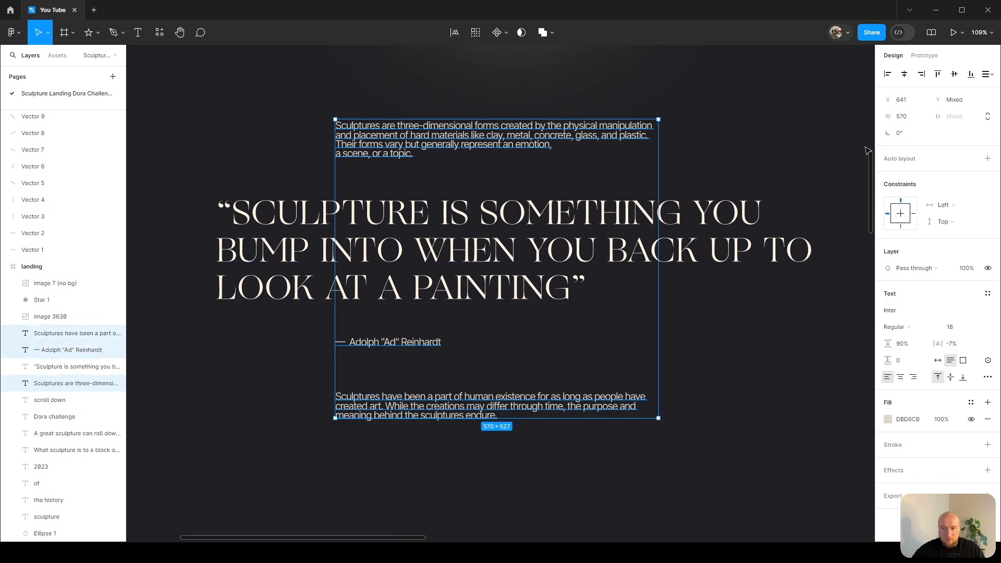
{"action": "left_click", "coordinate": [914, 119]}
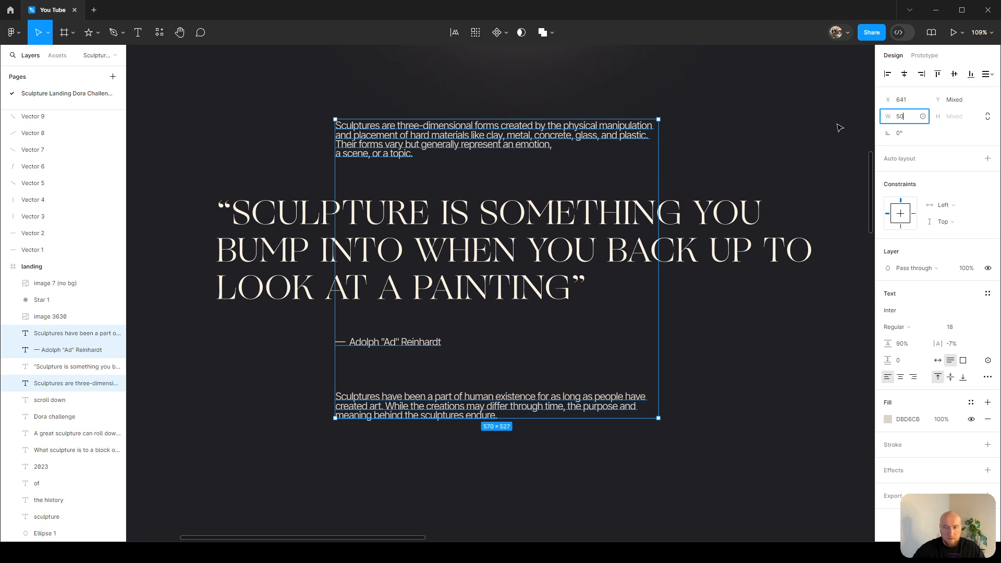
{"action": "type", "text": "550"}
{"action": "key", "text": "Return"}
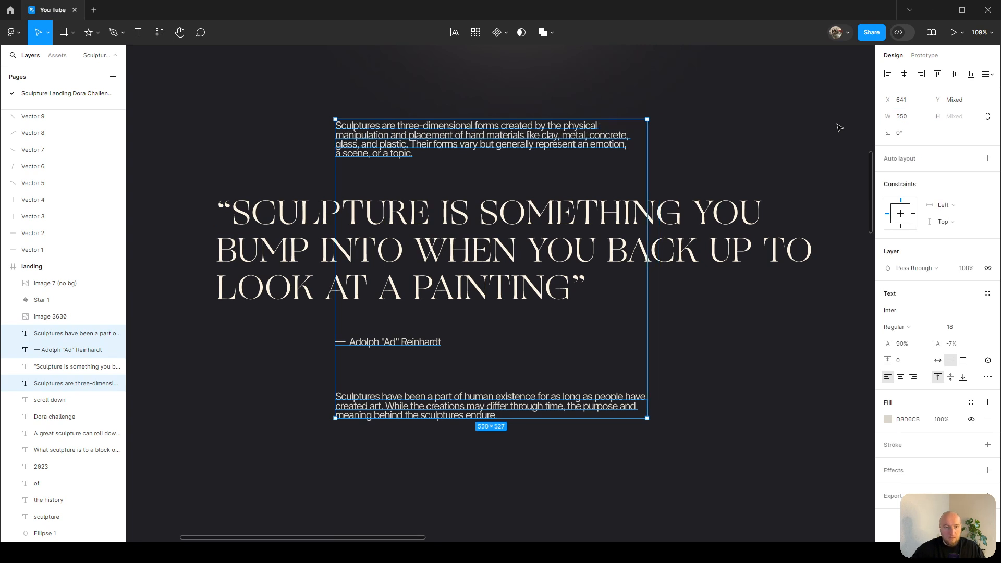
Set the line height of the description and closing paragraph to 160%.
{"action": "left_click", "coordinate": [707, 138]}
{"action": "left_click", "coordinate": [583, 136]}
{"action": "left_click", "coordinate": [417, 407], "text": "shift"}
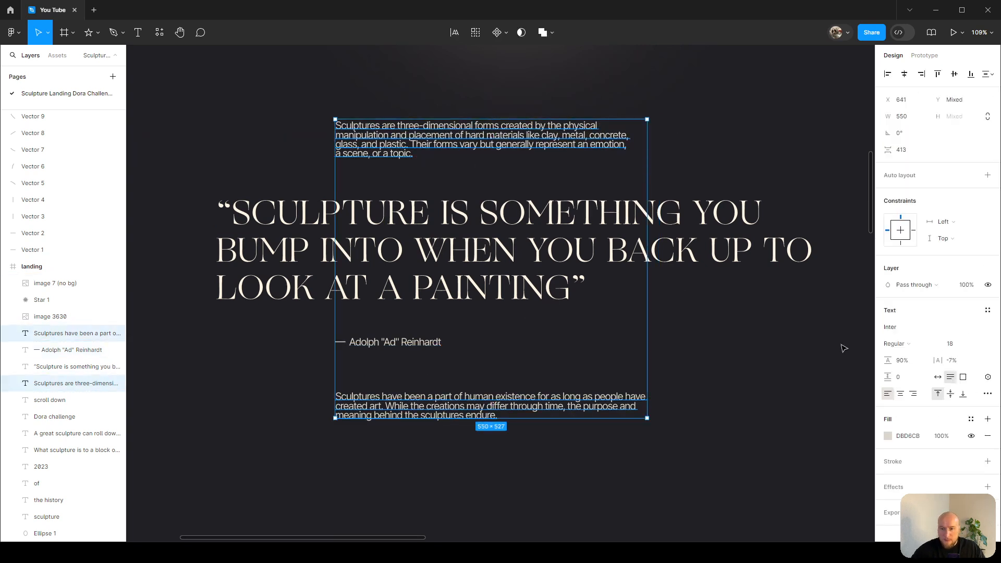
{"action": "left_click", "coordinate": [906, 365]}
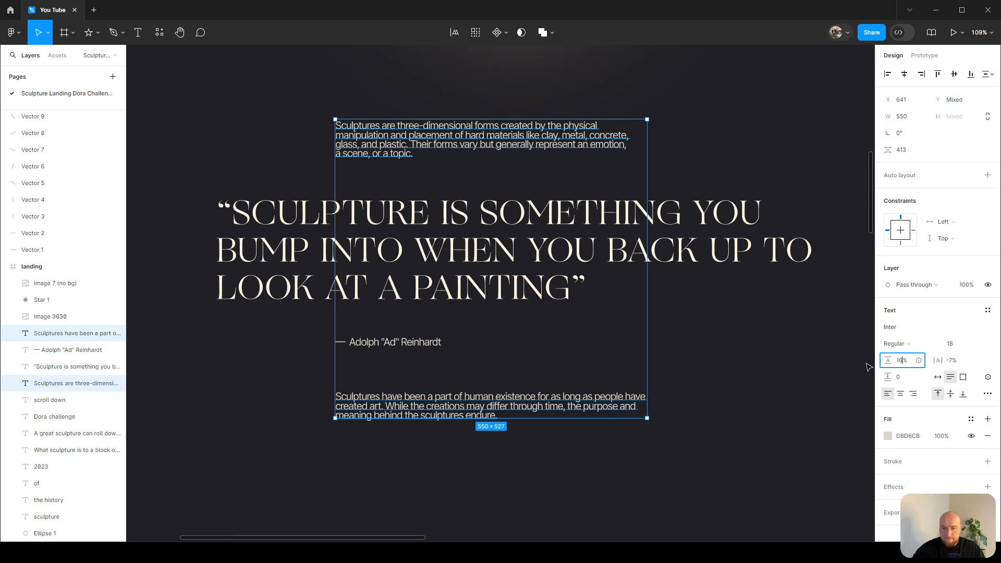
{"action": "key", "text": "Return"}
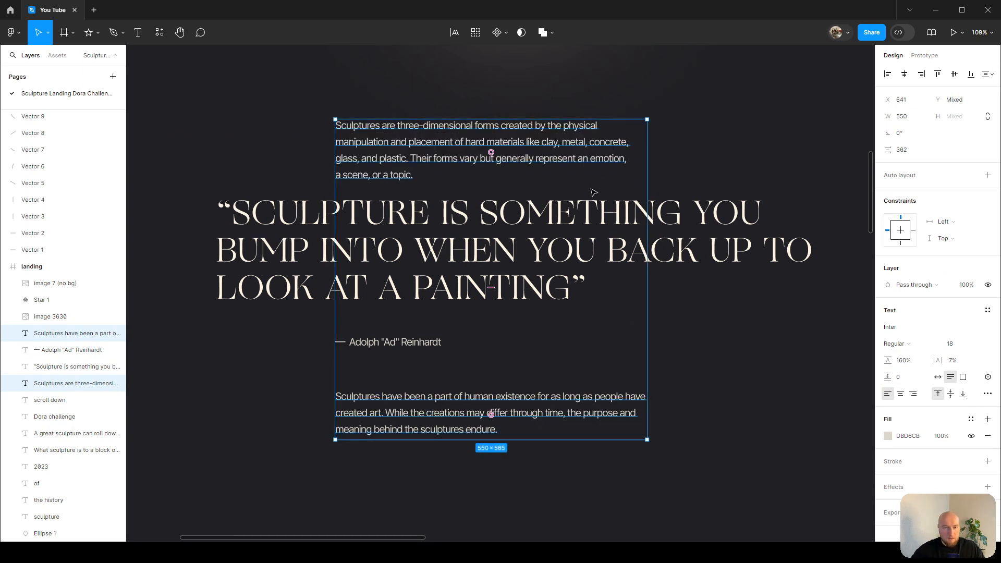
Nudge the description paragraph up to Y 1150.
{"action": "left_click", "coordinate": [565, 156]}
{"action": "key", "text": "shift+Up"}
{"action": "key", "text": "shift+Up"}
{"action": "key", "text": "shift+Up"}
{"action": "key", "text": "shift+Up"}
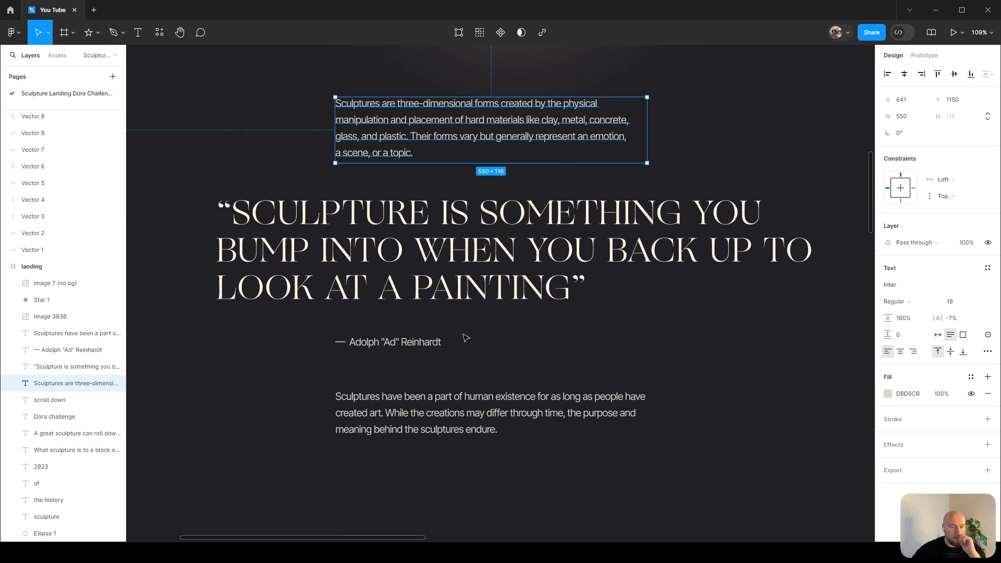
Make the attribution uppercase with auto width and move it down to Y 1583.
{"action": "left_click", "coordinate": [466, 340]}
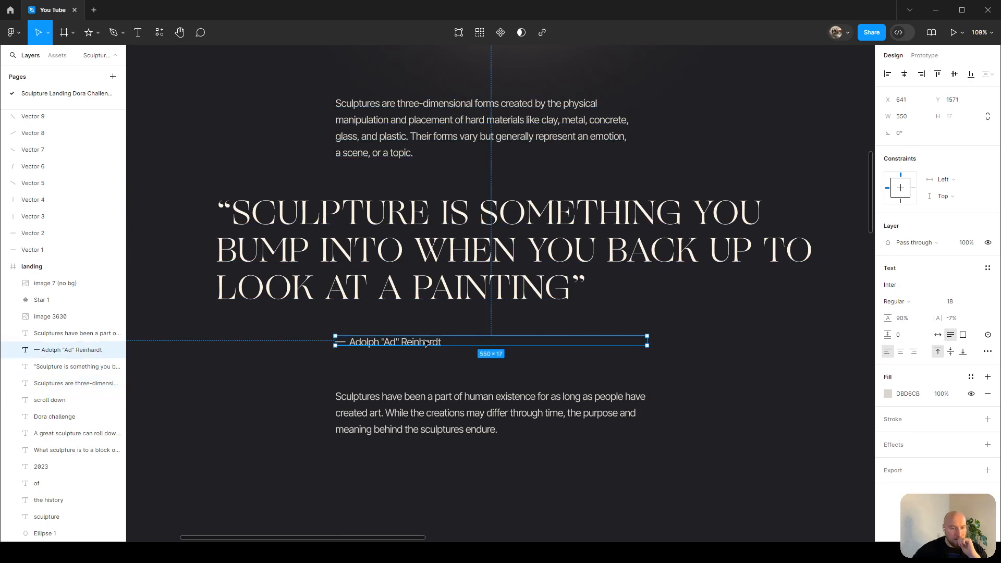
{"action": "left_click", "coordinate": [988, 352]}
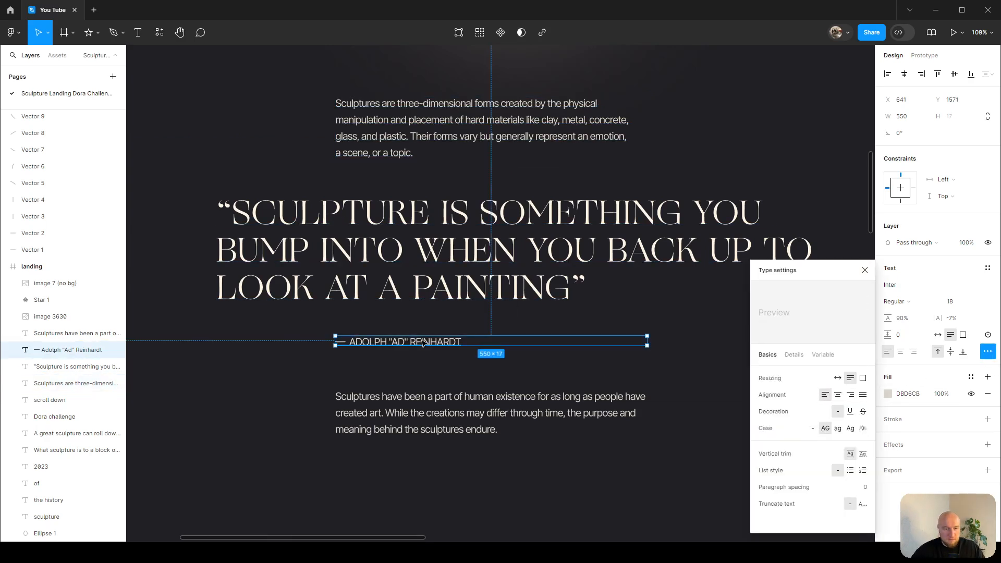
{"action": "left_click_drag", "start_coordinate": [468, 346], "coordinate": [468, 352]}
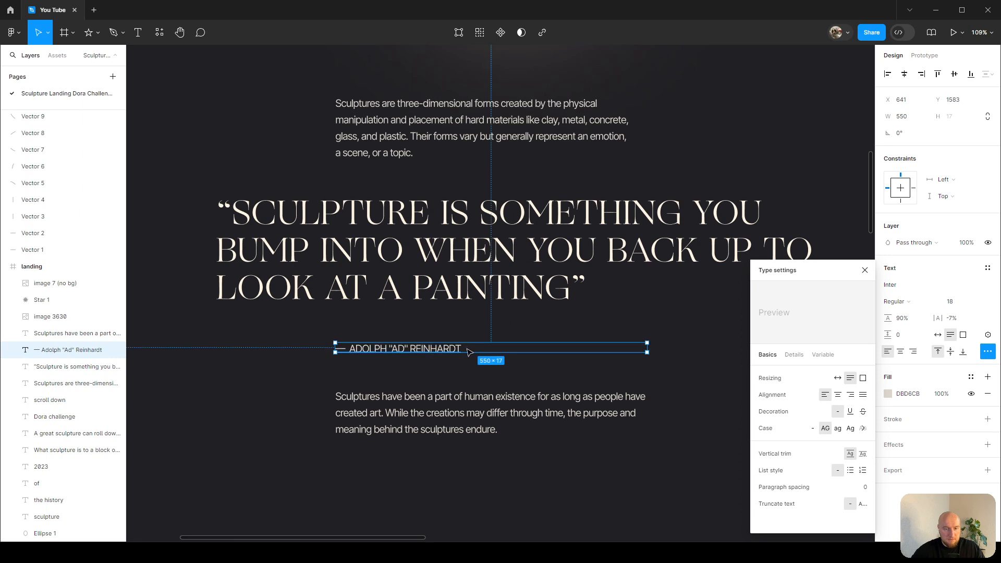
{"action": "double_click", "coordinate": [650, 347]}
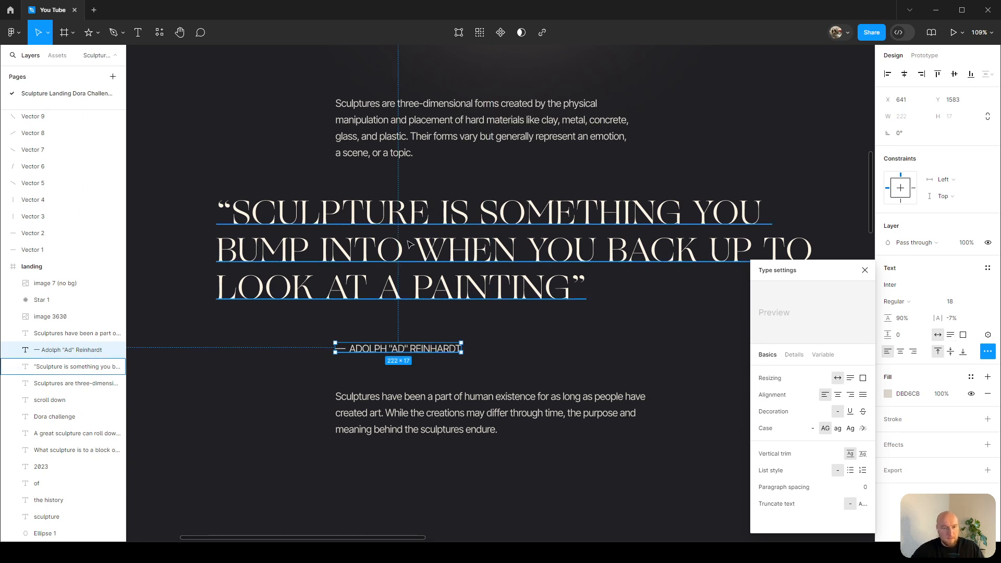
Set the quote's text box width to 1000 px.
{"action": "left_click", "coordinate": [471, 216]}
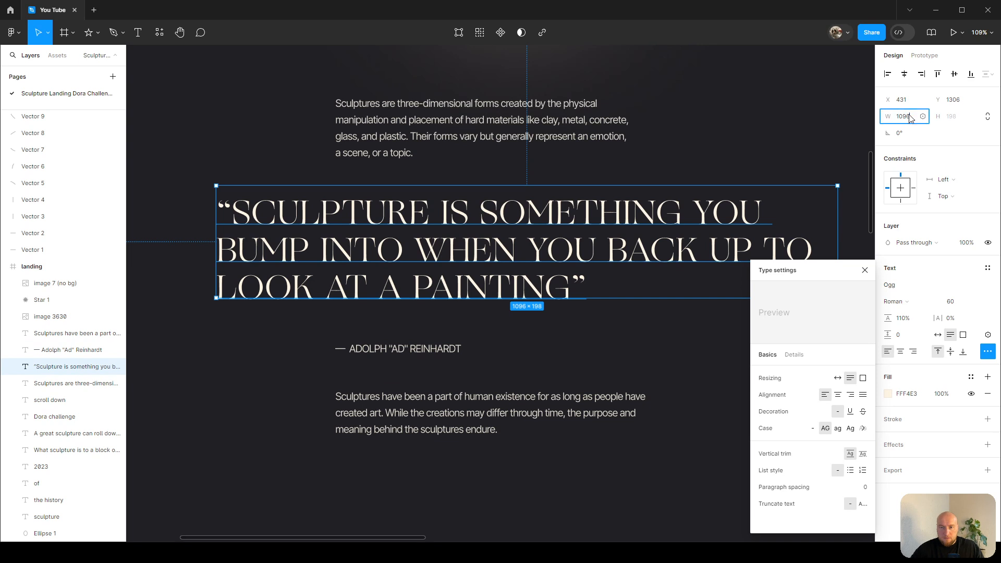
{"action": "type", "text": "100"}
{"action": "key", "text": "Return"}
{"action": "key", "text": "ctrl+z"}
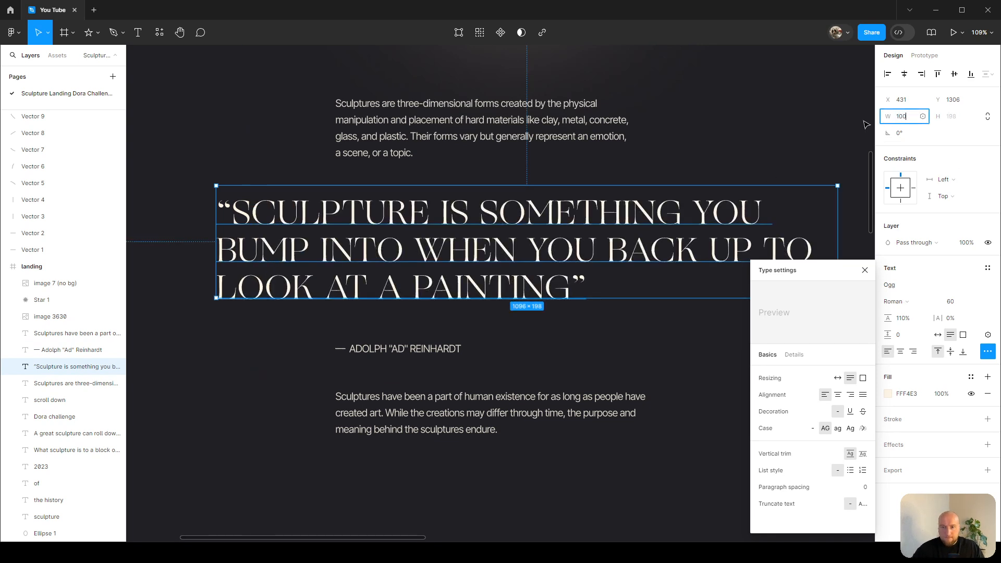
{"action": "type", "text": "0"}
{"action": "key", "text": "Return"}
{"action": "left_click", "coordinate": [865, 271]}
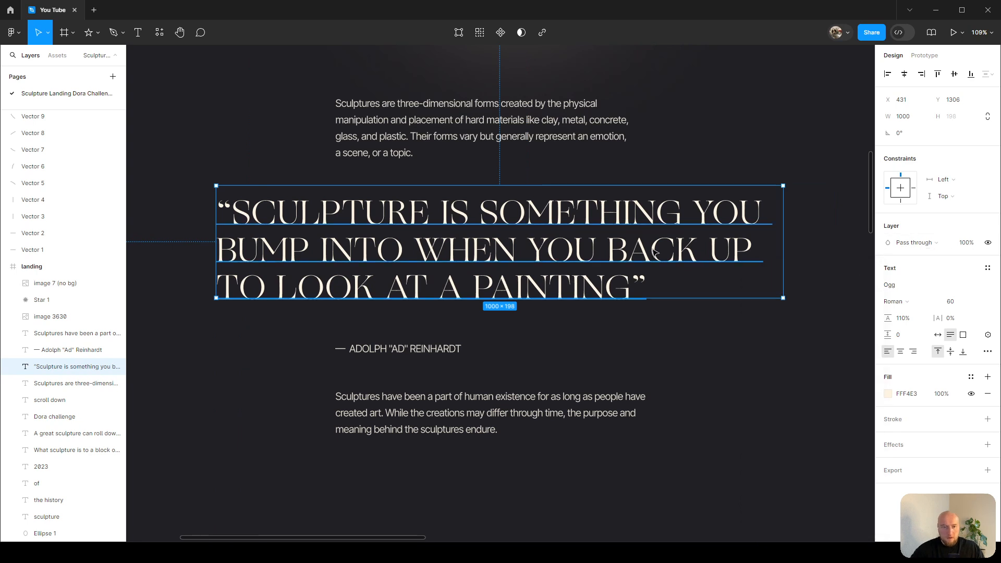
Examine the quote, attribution and paragraphs up close for spacing and wrapping.
{"action": "left_click", "coordinate": [733, 342]}
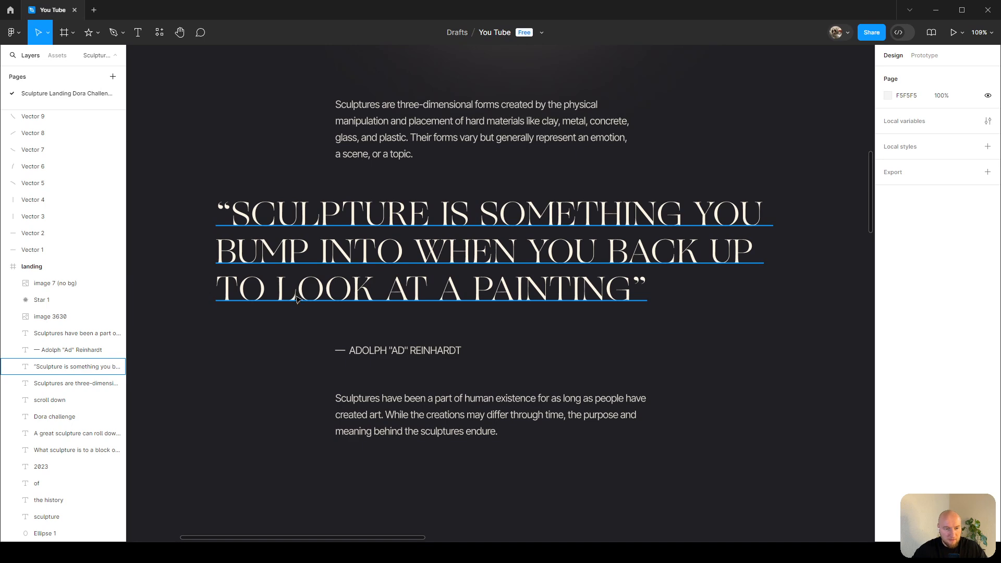
{"action": "scroll", "coordinate": [297, 302], "scroll_direction": "up", "scroll_amount": 5}
{"action": "scroll", "coordinate": [282, 324], "scroll_direction": "down", "scroll_amount": 2}
{"action": "left_click_drag", "start_coordinate": [269, 337], "coordinate": [472, 256]}
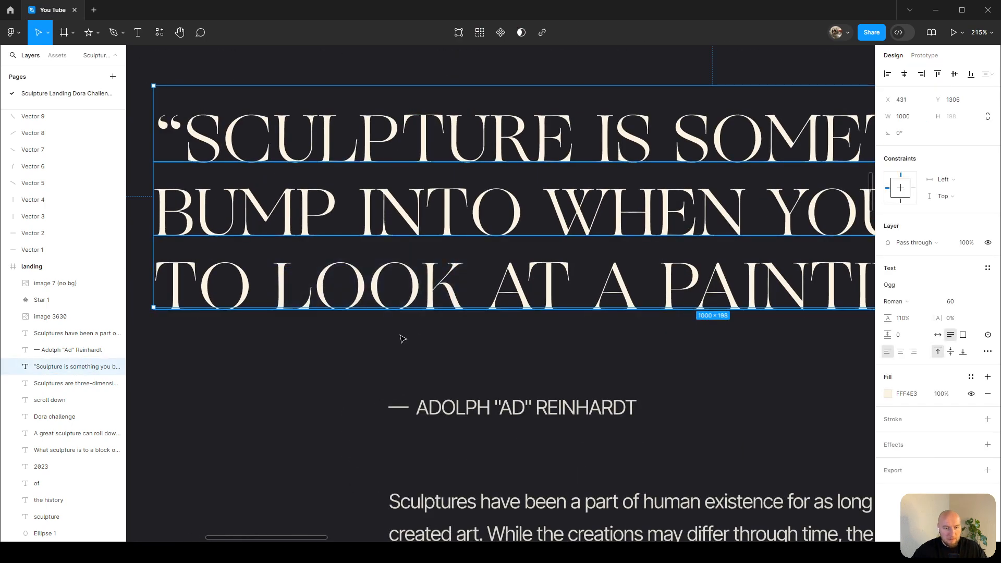
{"action": "left_click", "coordinate": [370, 355]}
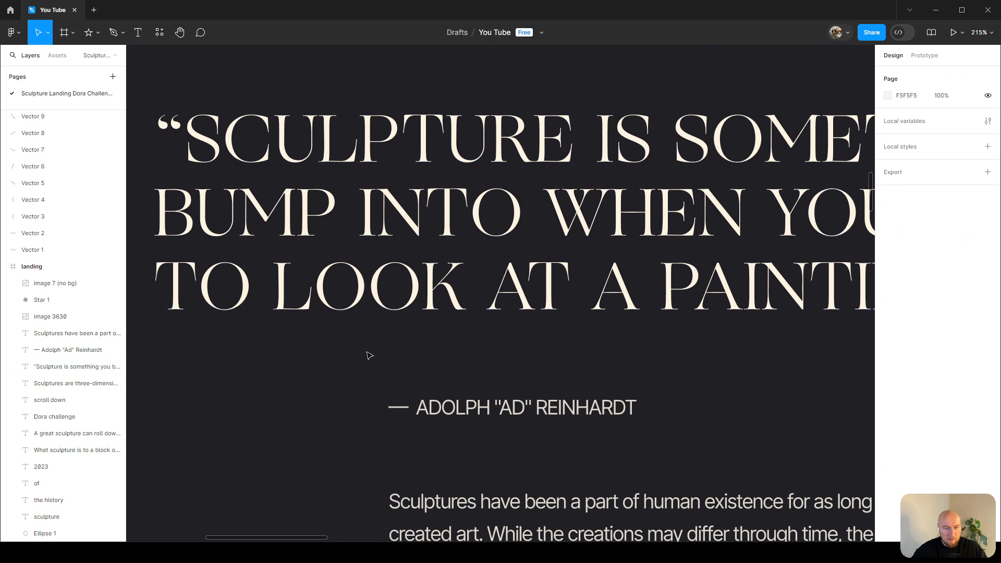
{"action": "scroll", "coordinate": [370, 356], "scroll_direction": "down", "scroll_amount": 3}
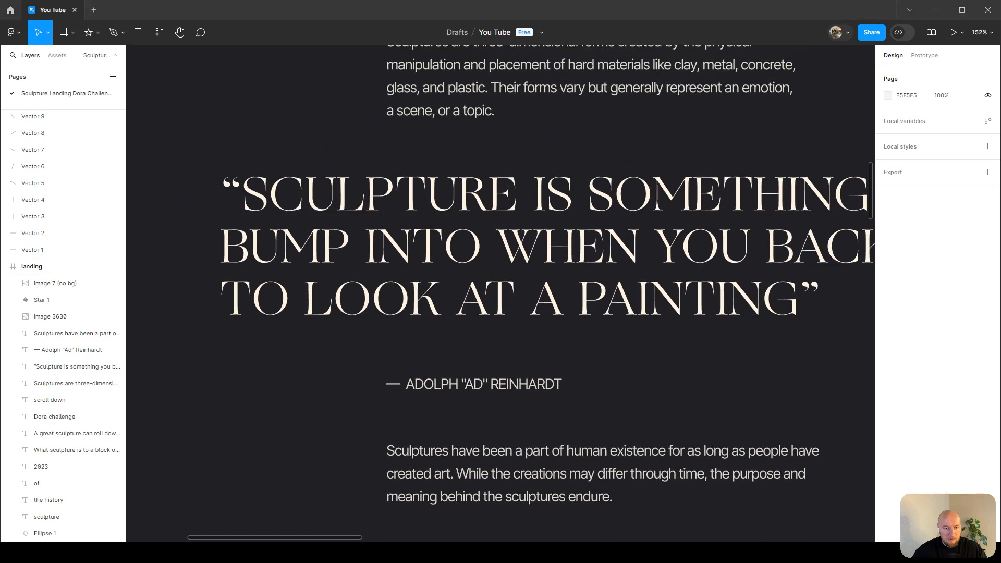
{"action": "scroll", "coordinate": [459, 271], "scroll_direction": "down", "scroll_amount": 4}
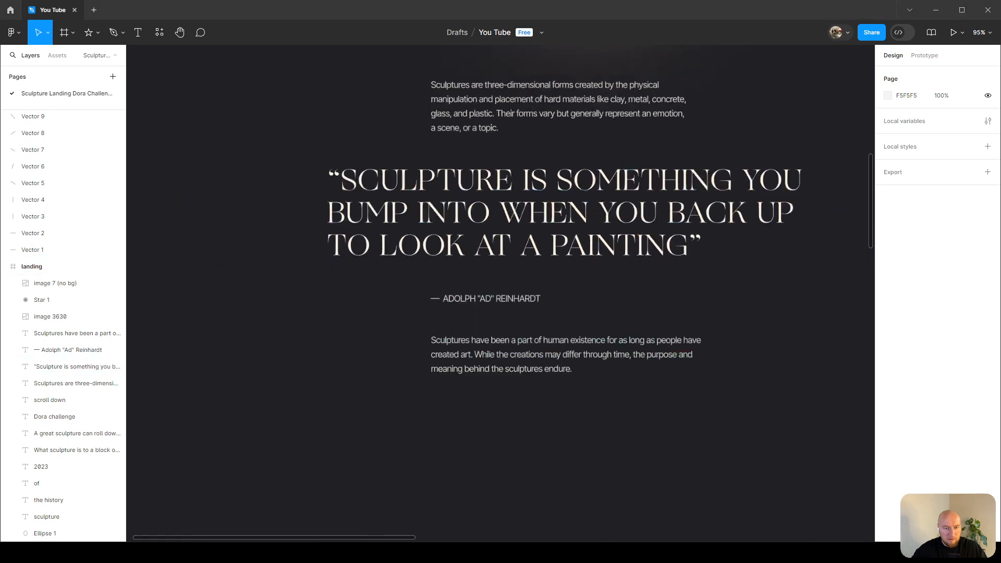
Paste the David sculpture image onto the canvas beside the landing frame.
{"action": "scroll", "coordinate": [458, 273], "scroll_direction": "left", "scroll_amount": 6}
{"action": "key", "text": "ctrl+v"}
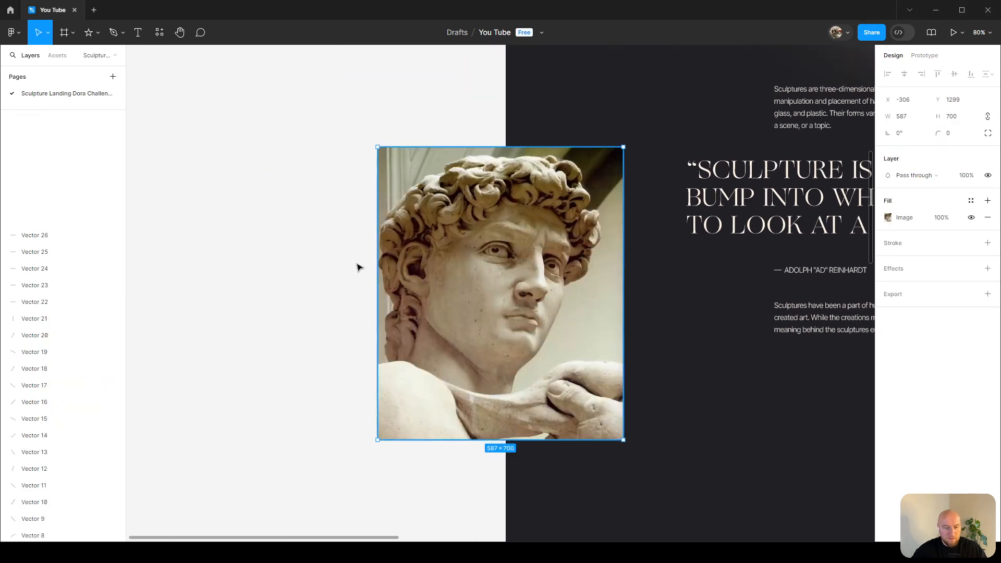
{"action": "mouse_move", "coordinate": [498, 277]}
{"action": "left_mouse_down"}
{"action": "mouse_move", "coordinate": [271, 265]}
{"action": "mouse_move", "coordinate": [344, 264]}
{"action": "left_mouse_up"}
Crop the sculpture image down to a narrow strip around the eyes, about 264 × 113 px.
{"action": "scroll", "coordinate": [259, 229], "scroll_direction": "up", "scroll_amount": 1}
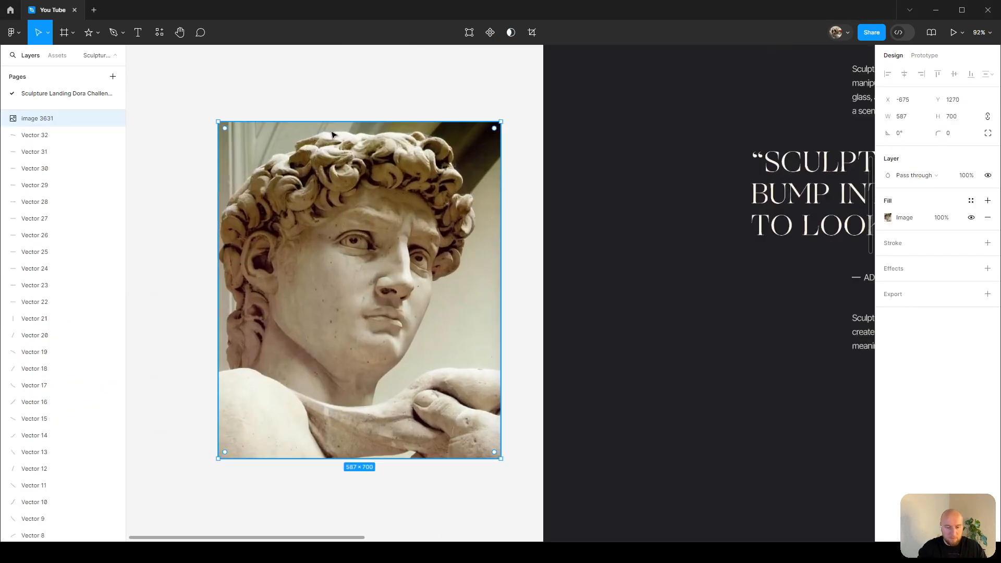
{"action": "left_click_drag", "start_coordinate": [336, 121], "coordinate": [351, 202]}
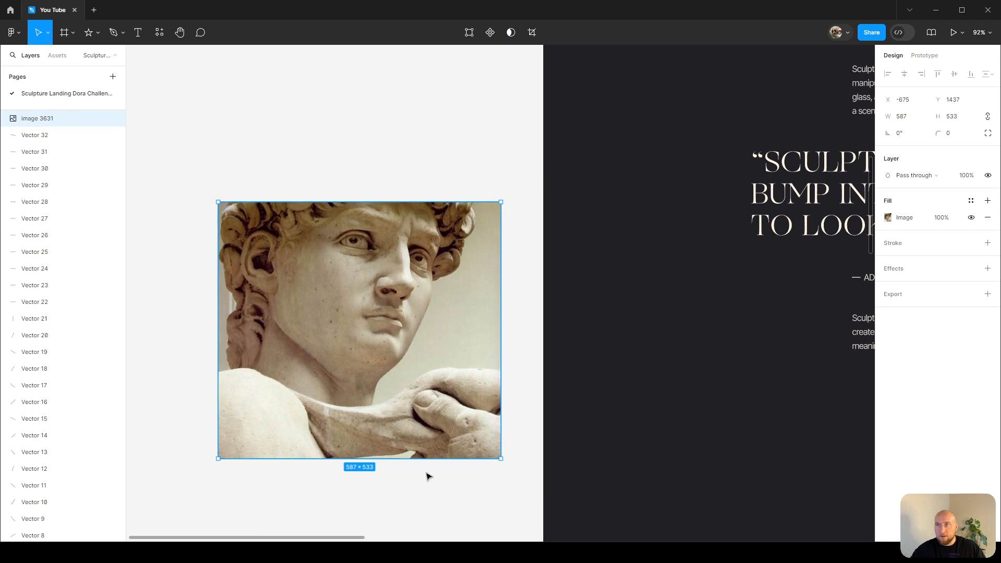
{"action": "left_click_drag", "start_coordinate": [424, 459], "coordinate": [413, 276]}
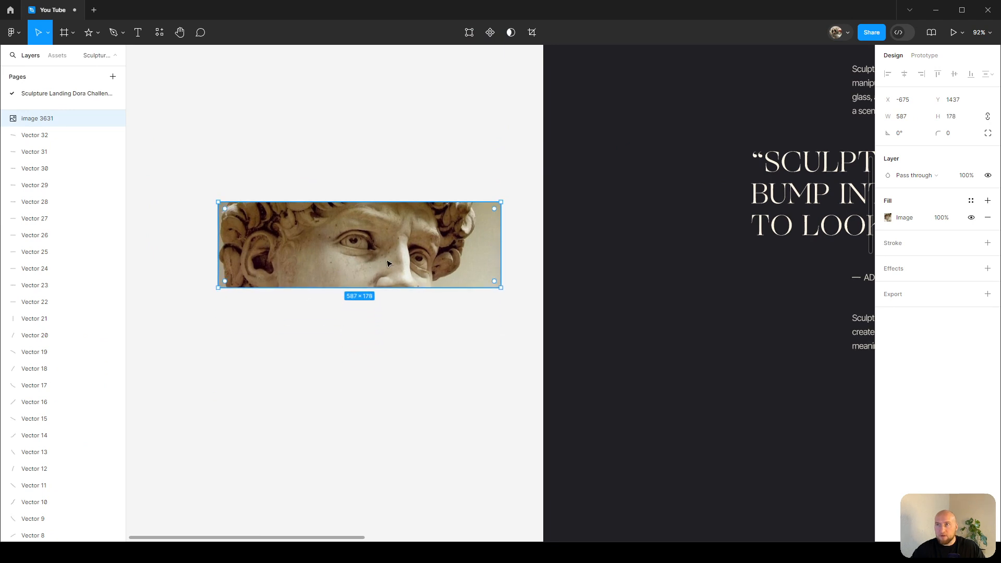
{"action": "left_click_drag", "start_coordinate": [220, 239], "coordinate": [312, 239]}
{"action": "scroll", "coordinate": [324, 225], "scroll_direction": "up", "scroll_amount": 3}
{"action": "left_click_drag", "start_coordinate": [562, 245], "coordinate": [494, 246]}
{"action": "left_click_drag", "start_coordinate": [421, 195], "coordinate": [422, 222]}
{"action": "left_click_drag", "start_coordinate": [418, 313], "coordinate": [419, 296]}
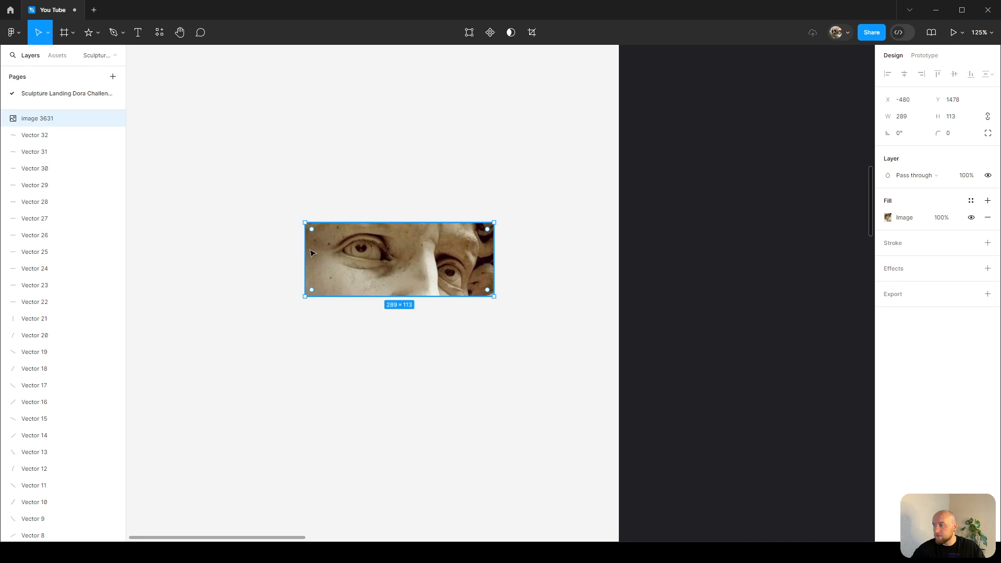
{"action": "left_click_drag", "start_coordinate": [305, 247], "coordinate": [320, 247]}
Place the eye crop beside the quote's last line and round its corners to 20.
{"action": "scroll", "coordinate": [329, 242], "scroll_direction": "down", "scroll_amount": 3}
{"action": "left_click_drag", "start_coordinate": [433, 228], "coordinate": [287, 301]}
{"action": "left_click_drag", "start_coordinate": [231, 329], "coordinate": [574, 328]}
{"action": "scroll", "coordinate": [574, 330], "scroll_direction": "up", "scroll_amount": 5}
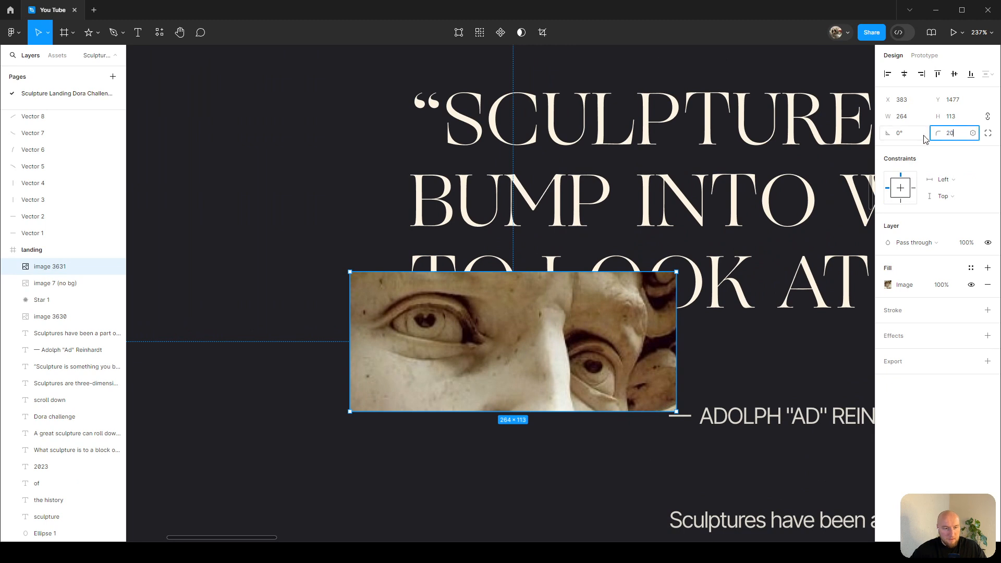
{"action": "key", "text": "Return"}
Scale the eye crop down to 100 × 43 px and move it to X 328, Y 1463.
{"action": "left_click_drag", "start_coordinate": [662, 269], "coordinate": [623, 304]}
{"action": "left_click_drag", "start_coordinate": [588, 339], "coordinate": [369, 289]}
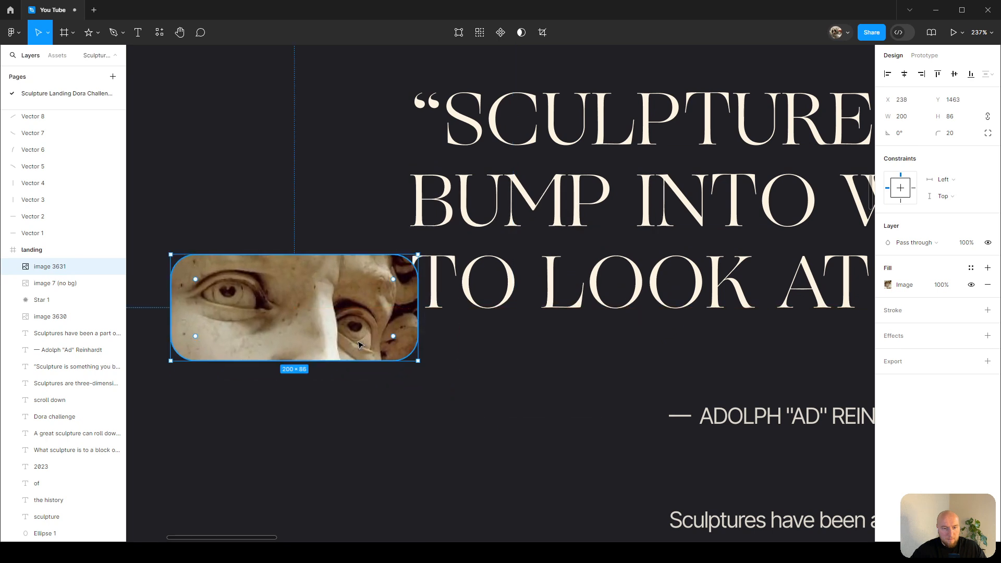
{"action": "left_click_drag", "start_coordinate": [364, 360], "coordinate": [420, 309]}
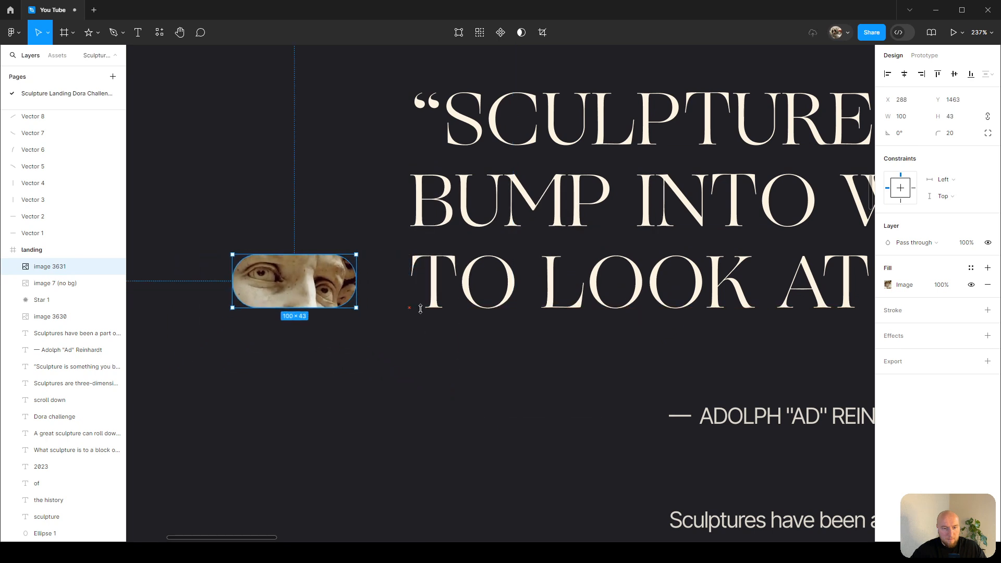
{"action": "left_click_drag", "start_coordinate": [321, 291], "coordinate": [372, 290]}
{"action": "scroll", "coordinate": [308, 284], "scroll_direction": "up", "scroll_amount": 5}
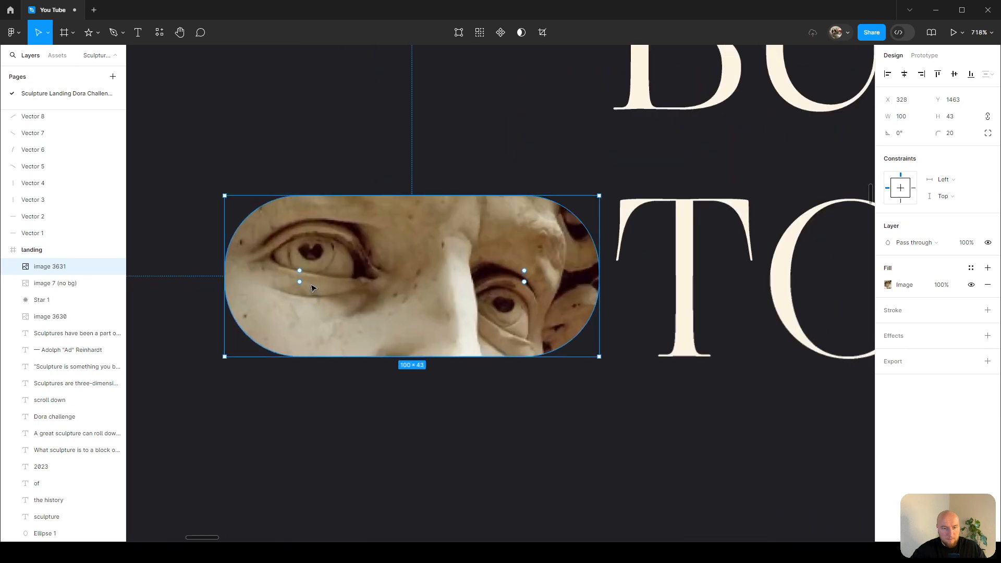
Rotate and reposition the sculpture image inside the eye crop so the eyes sit level within the frame.
{"action": "double_click", "coordinate": [579, 279]}
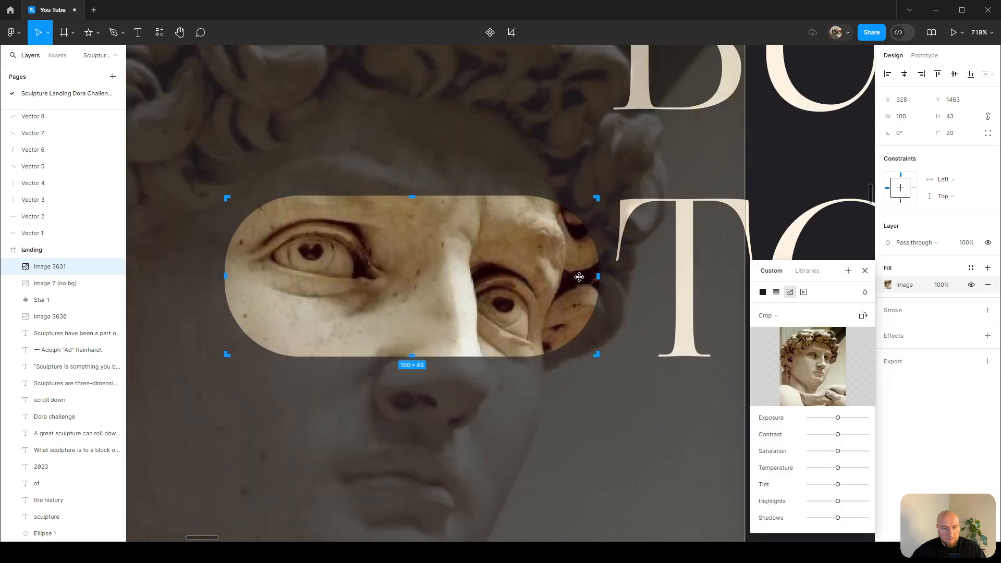
{"action": "scroll", "coordinate": [603, 228], "scroll_direction": "down", "scroll_amount": 3}
{"action": "scroll", "coordinate": [672, 48], "scroll_direction": "up", "scroll_amount": 1}
{"action": "left_click_drag", "start_coordinate": [678, 68], "coordinate": [627, 54]}
{"action": "key", "text": "ctrl+z"}
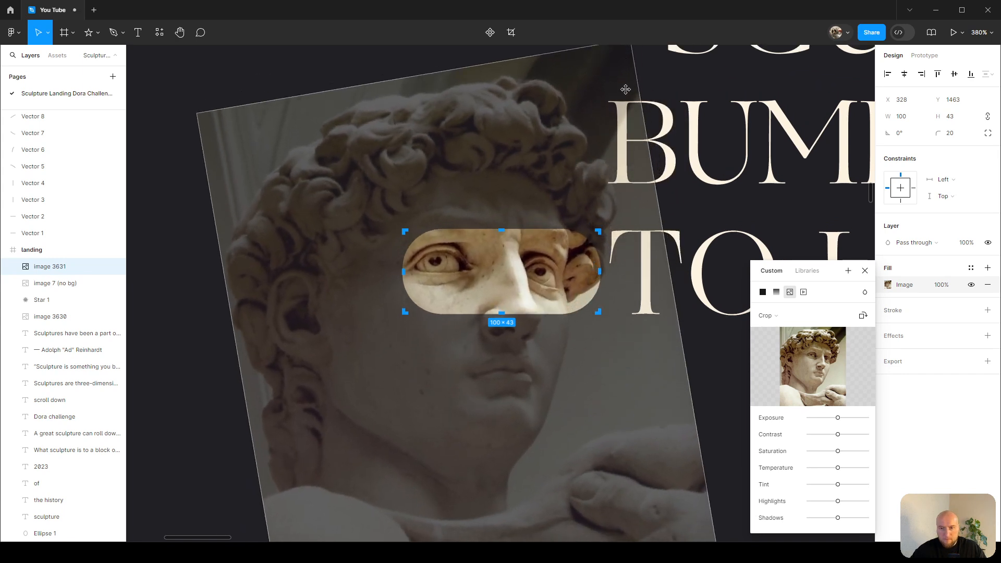
{"action": "left_click_drag", "start_coordinate": [510, 398], "coordinate": [518, 398]}
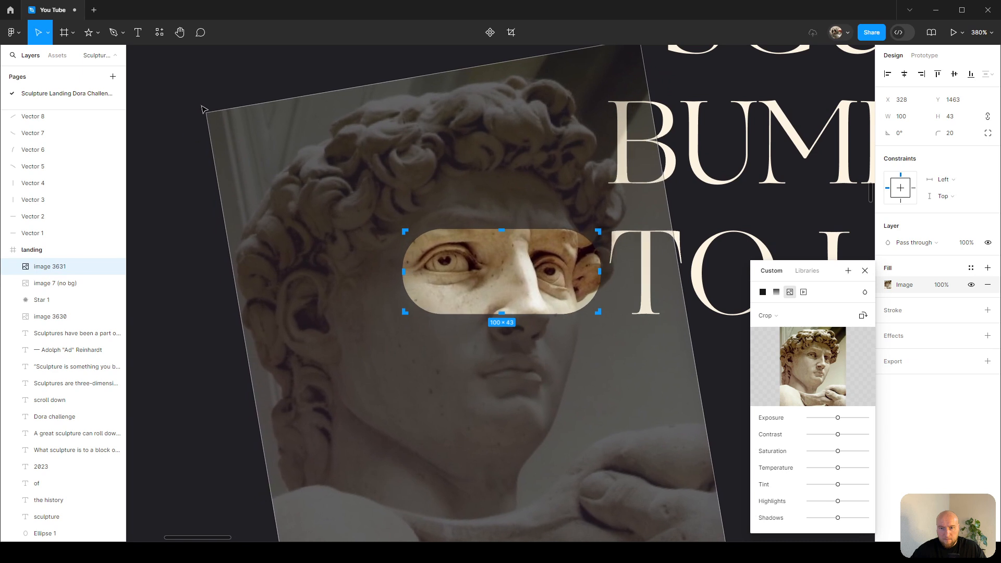
{"action": "left_click_drag", "start_coordinate": [202, 107], "coordinate": [198, 122]}
{"action": "left_click_drag", "start_coordinate": [409, 398], "coordinate": [418, 406]}
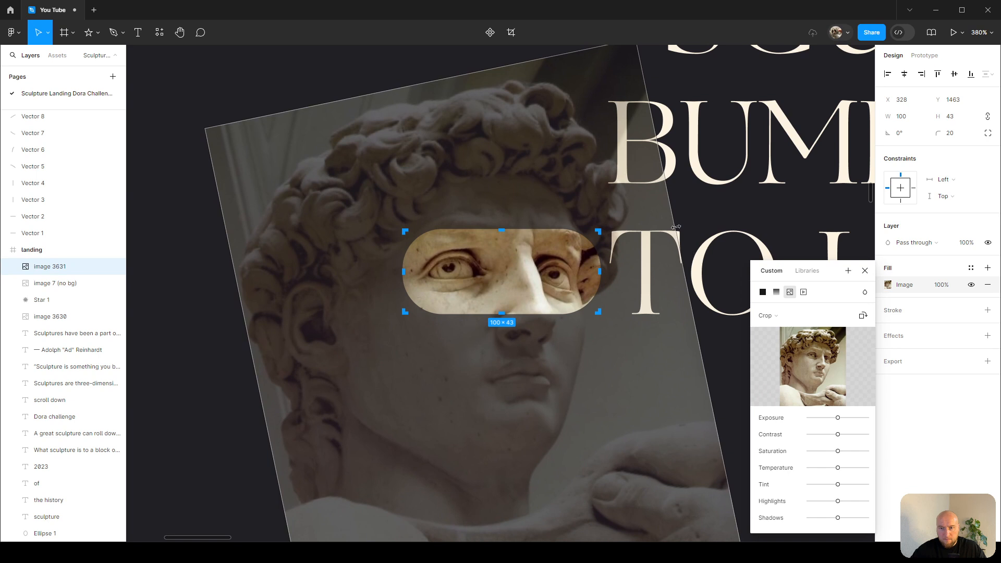
{"action": "left_click_drag", "start_coordinate": [676, 227], "coordinate": [683, 226]}
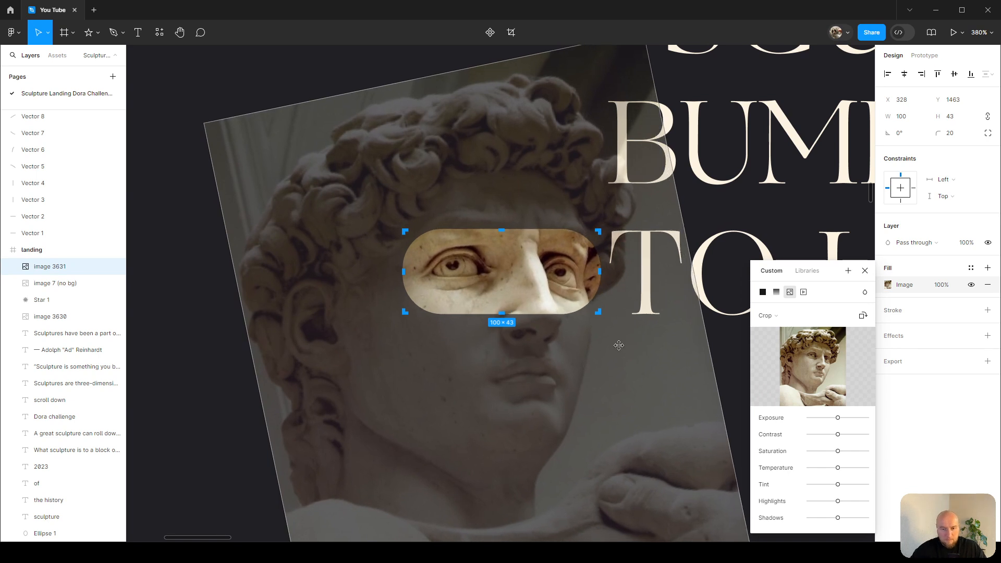
{"action": "left_click_drag", "start_coordinate": [616, 352], "coordinate": [613, 352]}
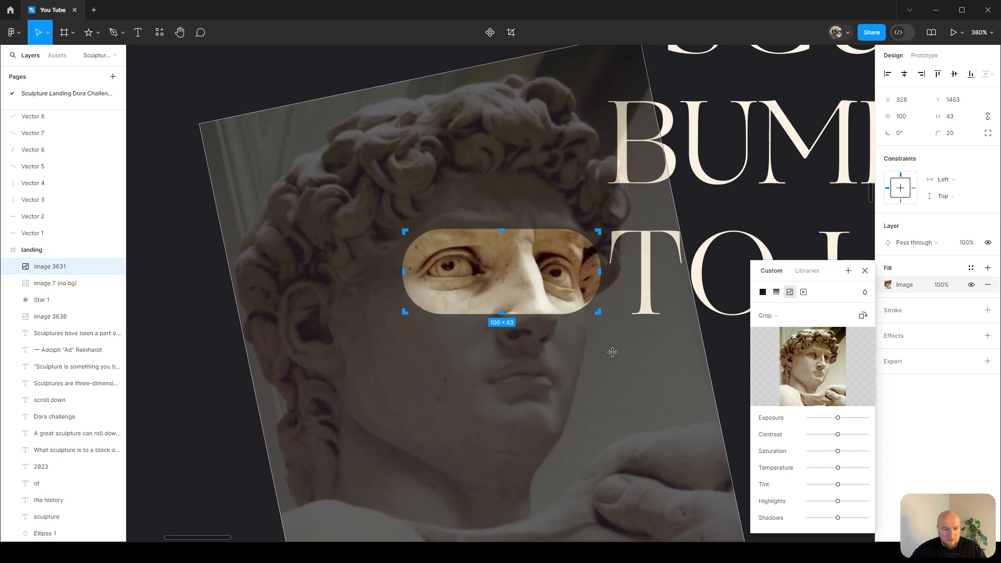
{"action": "key", "text": "Escape"}
Place the eye crop in the quote's last line between 'TO LOOK' and 'AT A PAINTING', adjusting the text spacing around it.
{"action": "scroll", "coordinate": [614, 353], "scroll_direction": "down", "scroll_amount": 6}
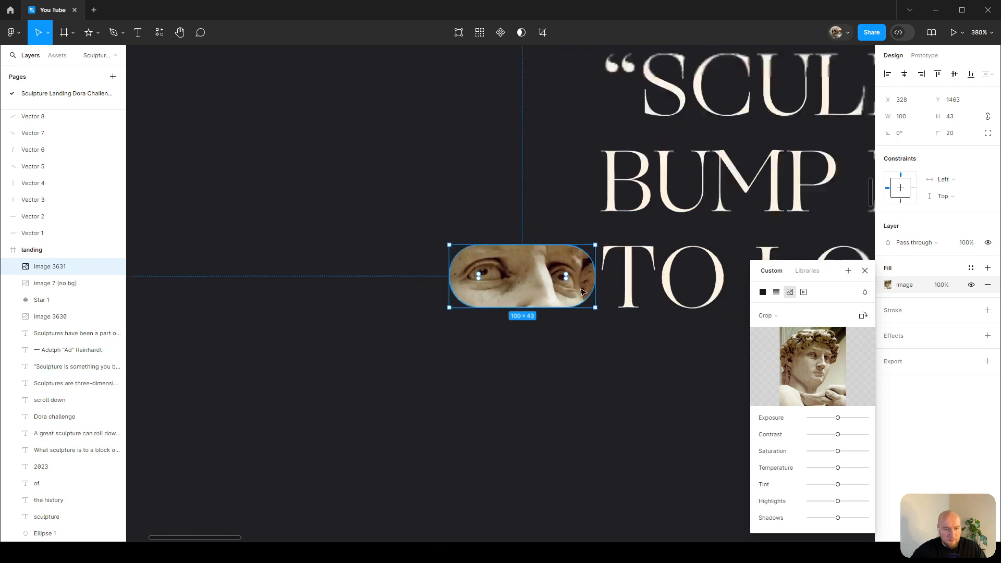
{"action": "left_click_drag", "start_coordinate": [247, 286], "coordinate": [513, 285]}
{"action": "double_click", "coordinate": [647, 281]}
{"action": "left_click", "coordinate": [647, 281]}
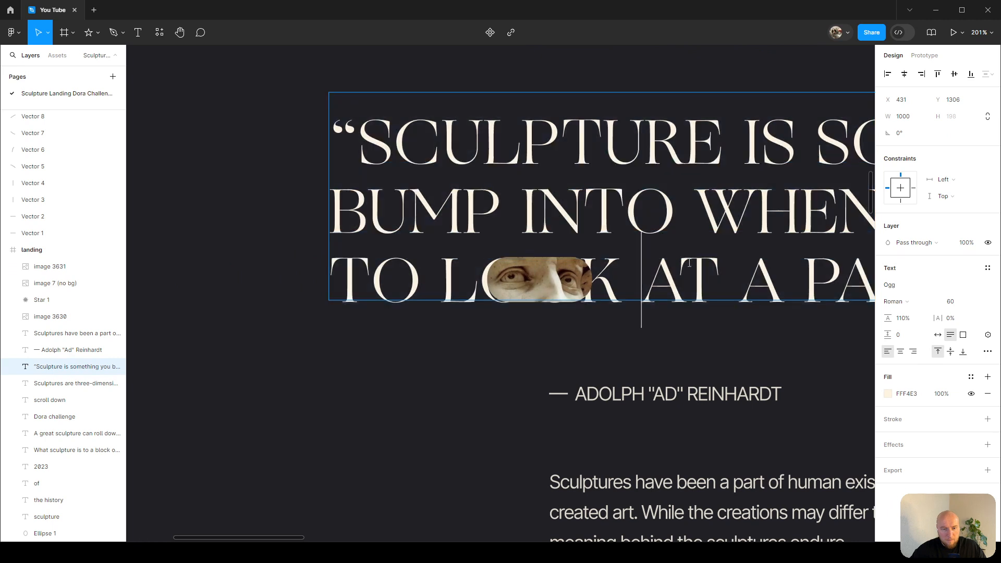
{"action": "key", "text": "Escape"}
{"action": "left_click", "coordinate": [565, 282]}
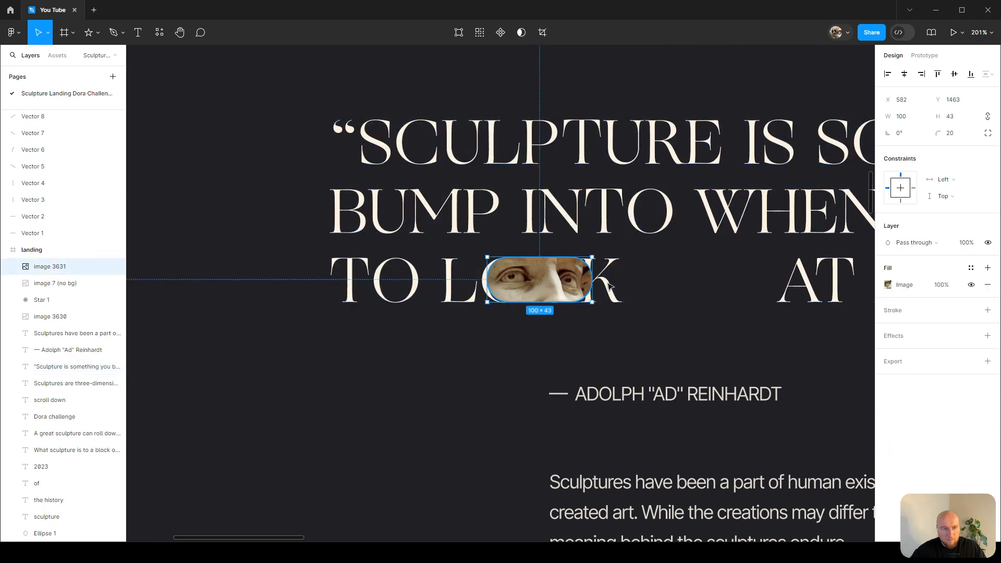
{"action": "left_click_drag", "start_coordinate": [565, 282], "coordinate": [712, 282]}
{"action": "scroll", "coordinate": [637, 275], "scroll_direction": "right", "scroll_amount": 4}
{"action": "left_click", "coordinate": [553, 278]}
{"action": "double_click", "coordinate": [553, 277]}
{"action": "key", "text": "BackSpace"}
{"action": "scroll", "coordinate": [696, 425], "scroll_direction": "down", "scroll_amount": 3}
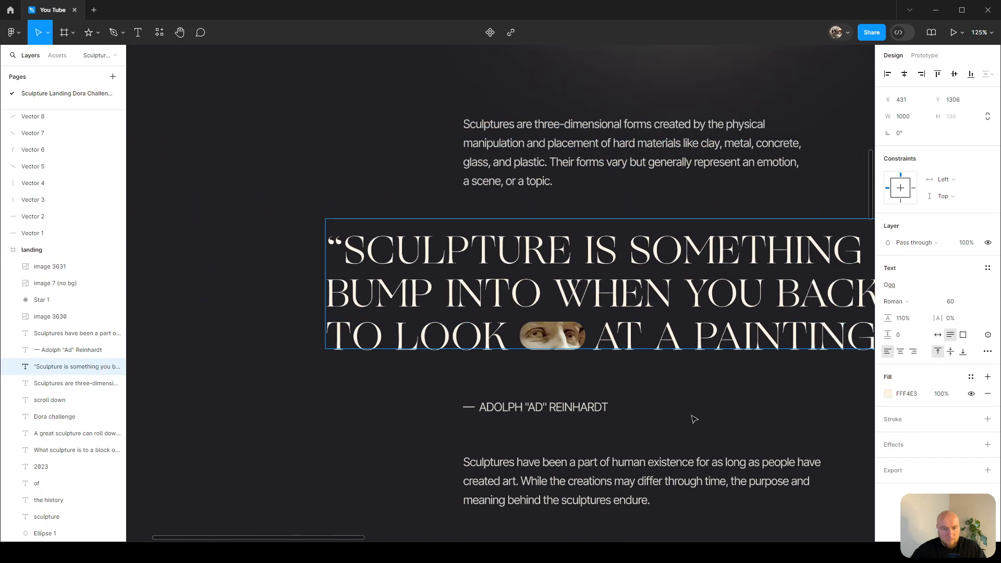
Split the quote's first line 'SCULPTURE IS SOMETHING YOU' into its own text layer, moving the remaining lines down.
{"action": "key", "text": "Escape"}
{"action": "left_click_drag", "start_coordinate": [693, 418], "coordinate": [573, 374]}
{"action": "scroll", "coordinate": [572, 375], "scroll_direction": "down", "scroll_amount": 2}
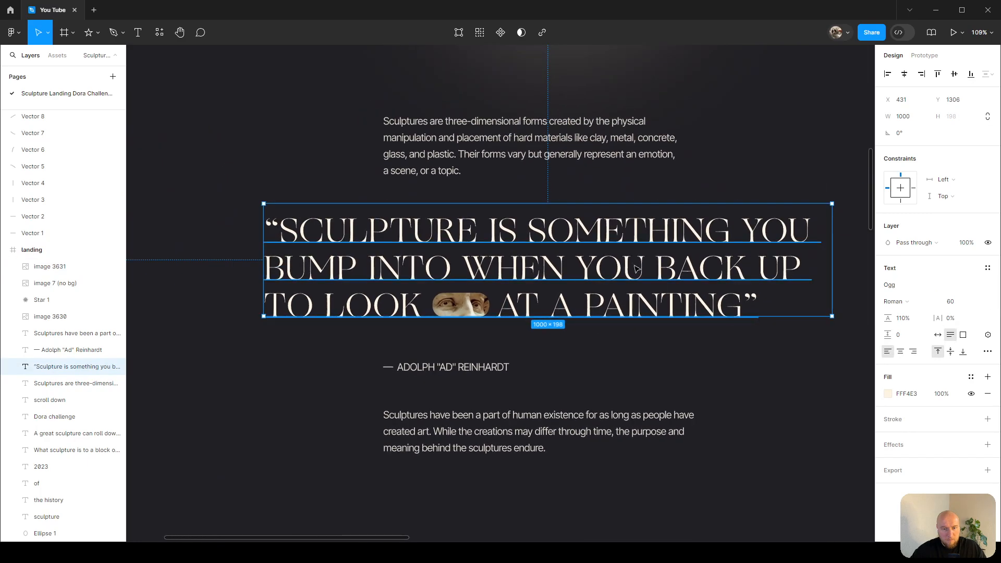
{"action": "key", "text": "Return"}
{"action": "left_click_drag", "start_coordinate": [814, 228], "coordinate": [256, 235]}
{"action": "key", "text": "ctrl+c"}
{"action": "key", "text": "BackSpace"}
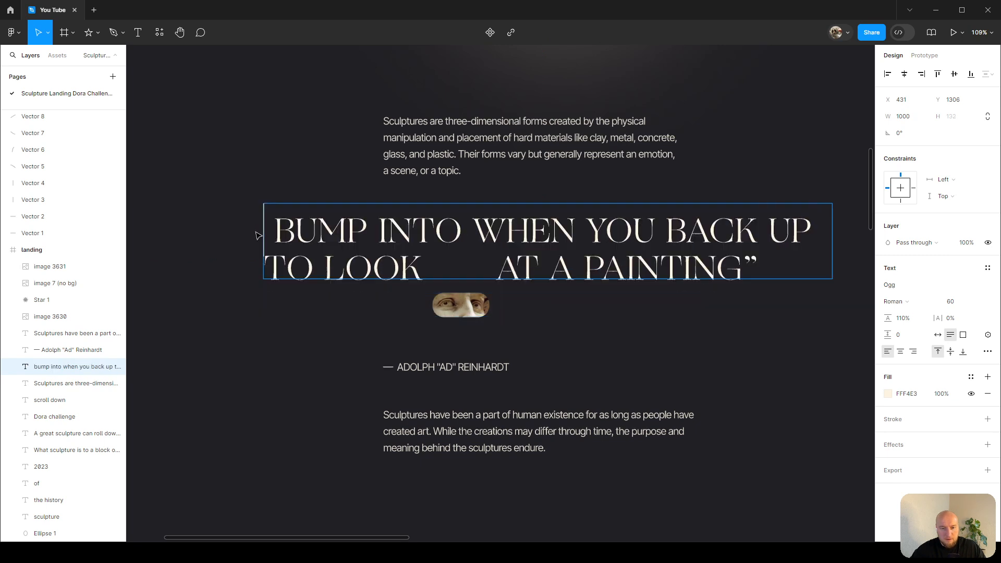
{"action": "key", "text": "Escape"}
{"action": "left_click_drag", "start_coordinate": [512, 247], "coordinate": [512, 323]}
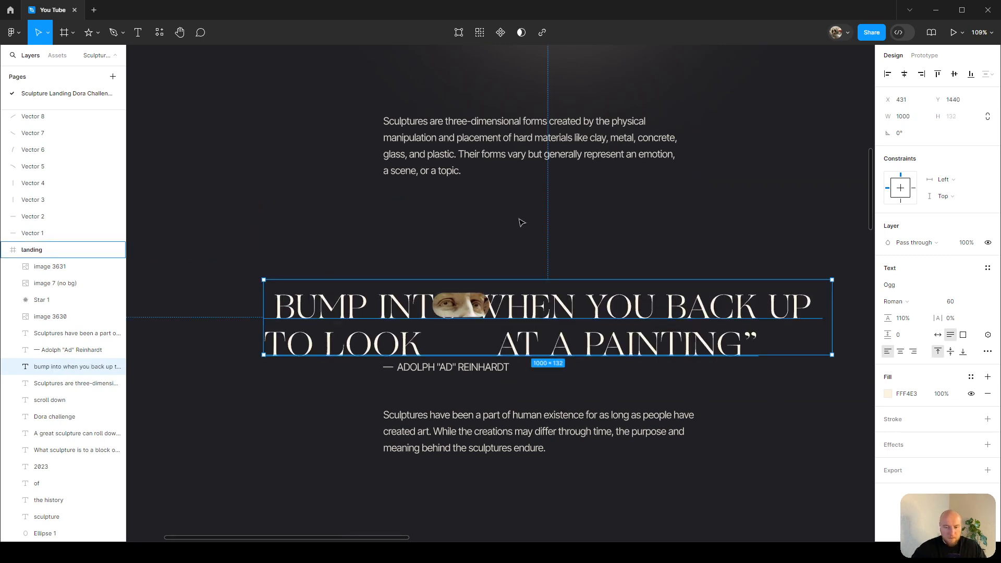
{"action": "key", "text": "ctrl+v"}
Split 'BUMP INTO WHEN YOU BACK UP' into its own text layer and stack it under the first line.
{"action": "double_click", "coordinate": [537, 312]}
{"action": "left_click", "coordinate": [735, 308]}
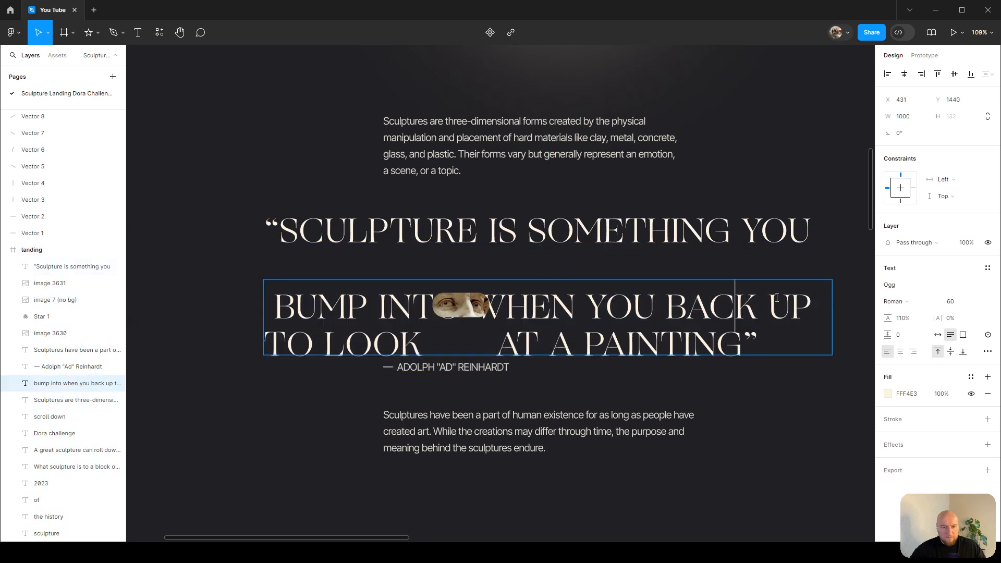
{"action": "left_click_drag", "start_coordinate": [810, 300], "coordinate": [264, 308]}
{"action": "key", "text": "BackSpace"}
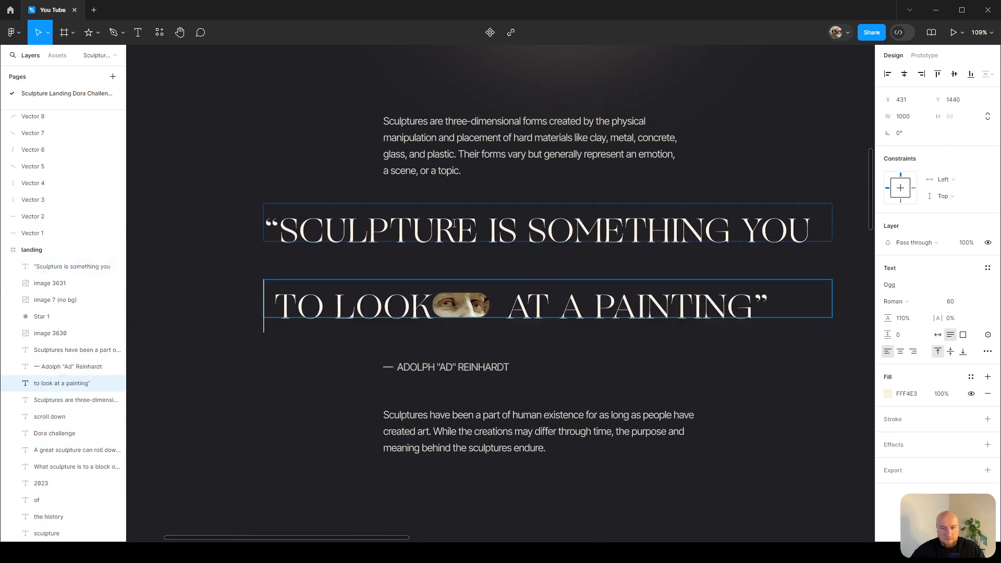
{"action": "key", "text": "Escape"}
{"action": "key", "text": "ctrl+v"}
{"action": "left_click_drag", "start_coordinate": [549, 315], "coordinate": [552, 278]}
{"action": "left_click_drag", "start_coordinate": [552, 313], "coordinate": [552, 319]}
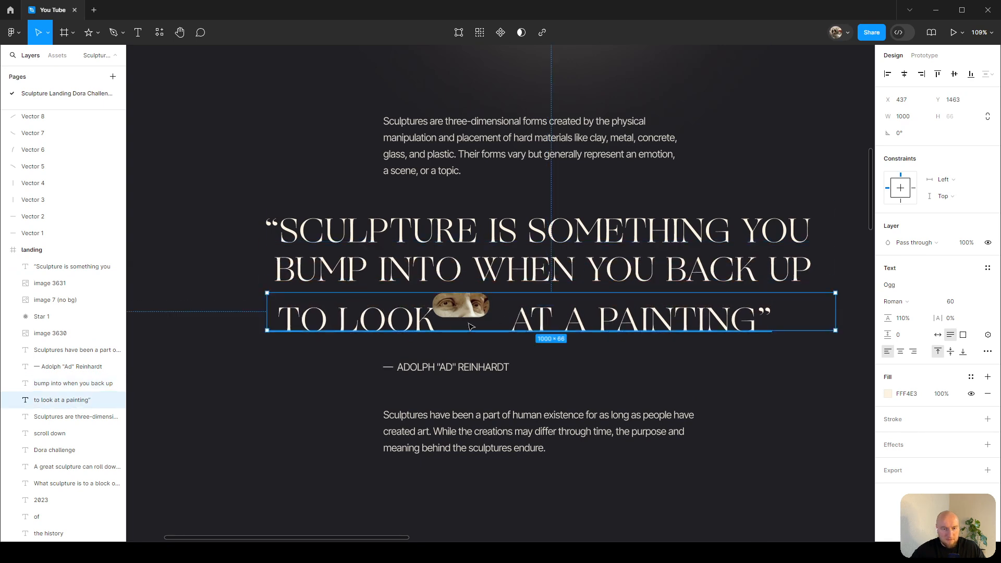
Split 'TO LOOK' and 'AT A PAINTING' into separate text layers, removing the leading spaces before 'AT A PAINTING'.
{"action": "double_click", "coordinate": [402, 327]}
{"action": "left_click_drag", "start_coordinate": [437, 319], "coordinate": [196, 317]}
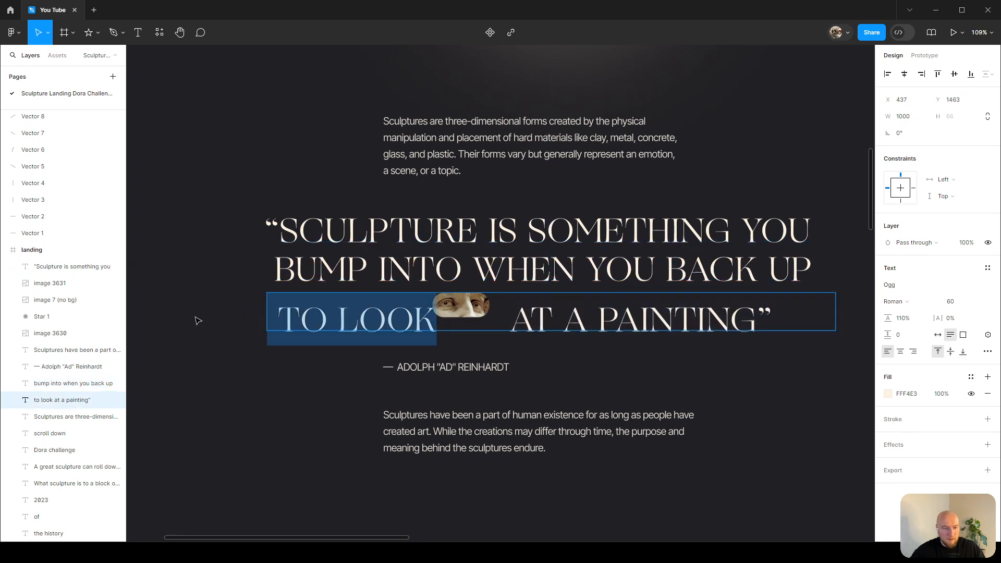
{"action": "key", "text": "ctrl+x"}
{"action": "key", "text": "Escape"}
{"action": "key", "text": "ctrl+v"}
{"action": "left_click_drag", "start_coordinate": [360, 326], "coordinate": [270, 372]}
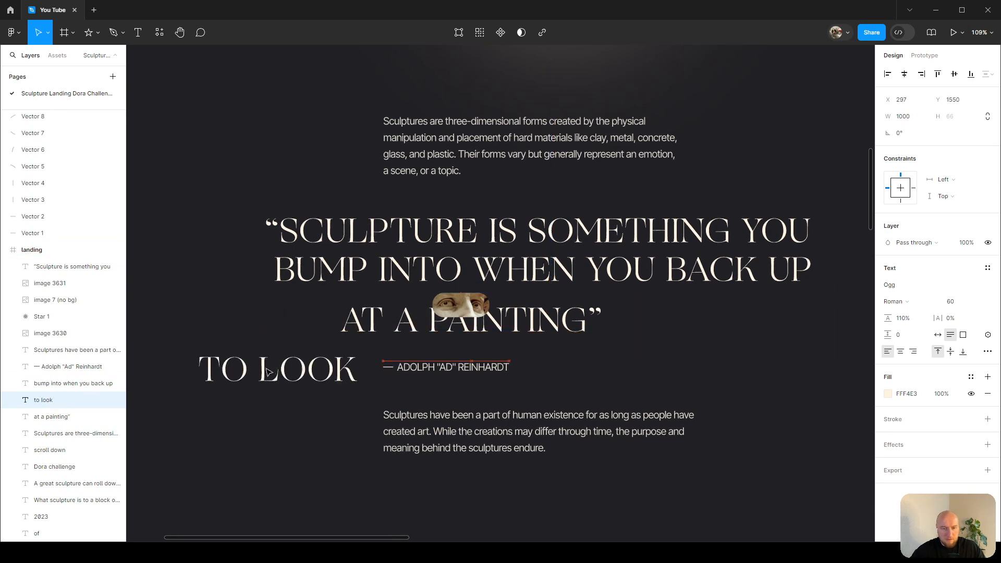
{"action": "left_click", "coordinate": [474, 319]}
{"action": "left_click_drag", "start_coordinate": [474, 319], "coordinate": [584, 348]}
{"action": "double_click", "coordinate": [576, 351]}
{"action": "left_click_drag", "start_coordinate": [453, 348], "coordinate": [171, 349]}
{"action": "key", "text": "BackSpace"}
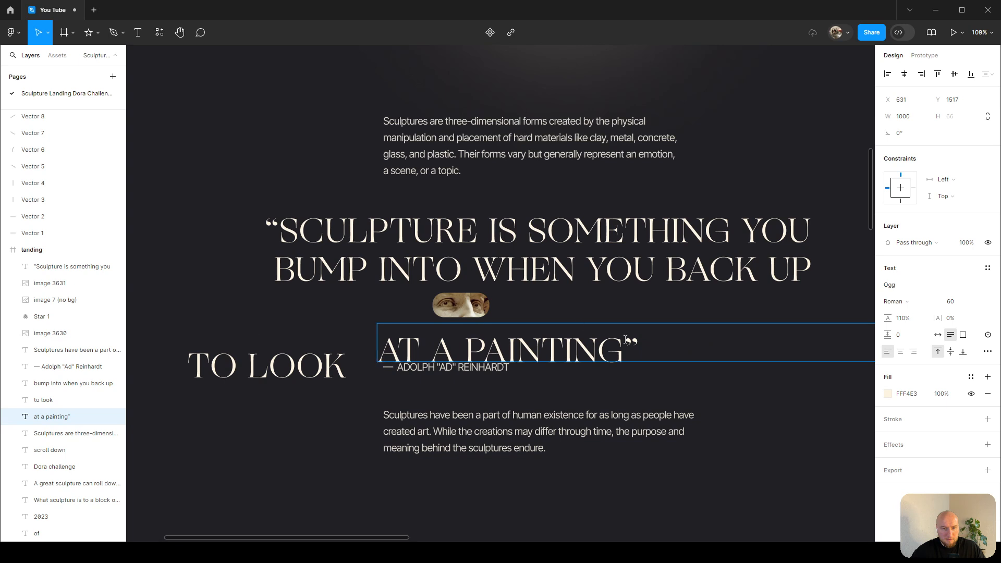
Set the last-line text layers to auto width and arrange 'TO LOOK' and 'AT A PAINTING' on either side of the eye crop.
{"action": "left_click", "coordinate": [713, 376]}
{"action": "scroll", "coordinate": [715, 388], "scroll_direction": "right", "scroll_amount": 3}
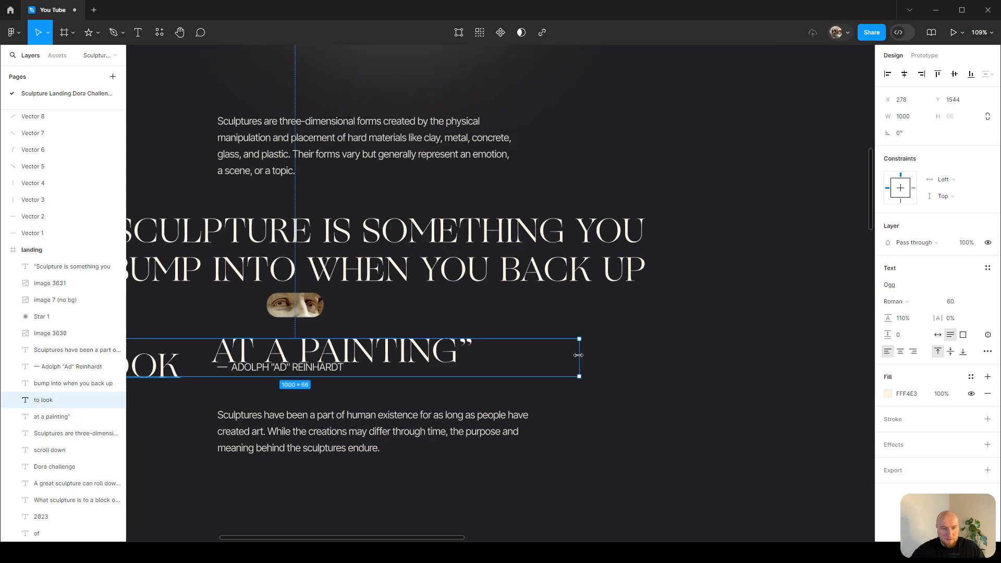
{"action": "scroll", "coordinate": [579, 355], "scroll_direction": "left", "scroll_amount": 2}
{"action": "left_click", "coordinate": [543, 352]}
{"action": "scroll", "coordinate": [353, 334], "scroll_direction": "right", "scroll_amount": 1}
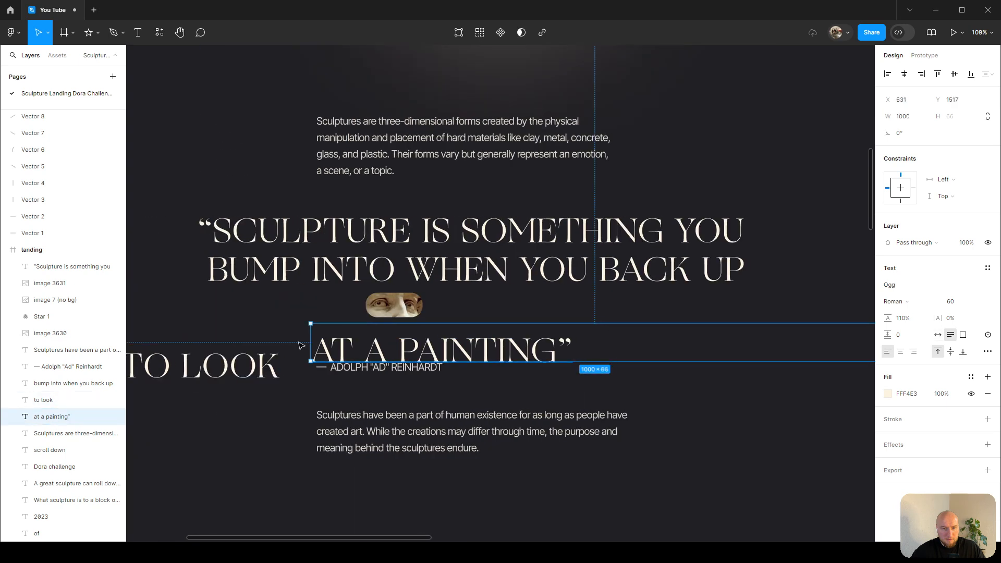
{"action": "double_click", "coordinate": [364, 345]}
{"action": "key", "text": "Escape"}
{"action": "scroll", "coordinate": [617, 303], "scroll_direction": "right", "scroll_amount": 4}
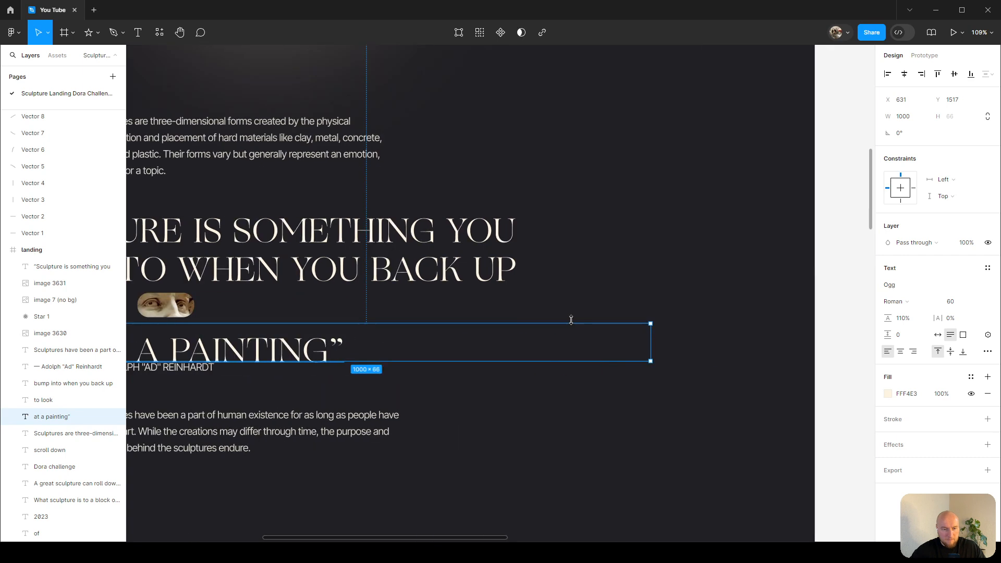
{"action": "scroll", "coordinate": [570, 320], "scroll_direction": "down", "scroll_amount": 3}
{"action": "double_click", "coordinate": [630, 335]}
{"action": "scroll", "coordinate": [631, 335], "scroll_direction": "left", "scroll_amount": 2}
{"action": "mouse_move", "coordinate": [401, 342]}
{"action": "left_mouse_down"}
{"action": "mouse_move", "coordinate": [506, 329]}
{"action": "mouse_move", "coordinate": [504, 316]}
{"action": "left_mouse_up"}
{"action": "left_click_drag", "start_coordinate": [235, 358], "coordinate": [293, 311]}
{"action": "scroll", "coordinate": [352, 286], "scroll_direction": "up", "scroll_amount": 3}
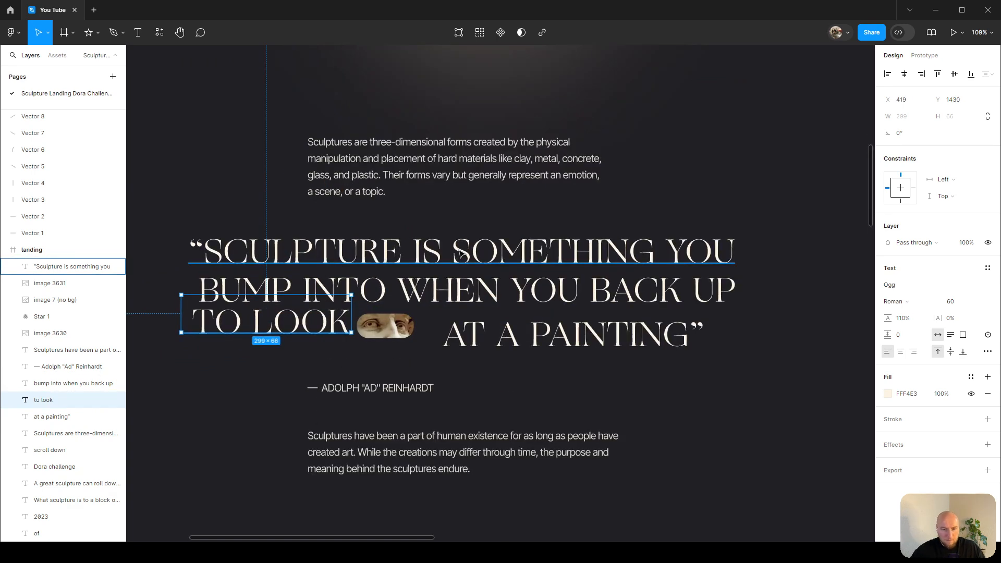
Try rebuilding the full quote as one text block by duplicating the first line and pasting the other lines into it, behind the originals.
{"action": "left_click", "coordinate": [556, 250]}
{"action": "scroll", "coordinate": [470, 235], "scroll_direction": "down", "scroll_amount": 5}
{"action": "scroll", "coordinate": [452, 239], "scroll_direction": "right", "scroll_amount": 3}
{"action": "left_click_drag", "start_coordinate": [248, 238], "coordinate": [249, 385]}
{"action": "scroll", "coordinate": [248, 383], "scroll_direction": "up", "scroll_amount": 3}
{"action": "double_click", "coordinate": [432, 216]}
{"action": "key", "text": "ctrl+x"}
{"action": "key", "text": "ctrl+z"}
{"action": "key", "text": "ctrl+c"}
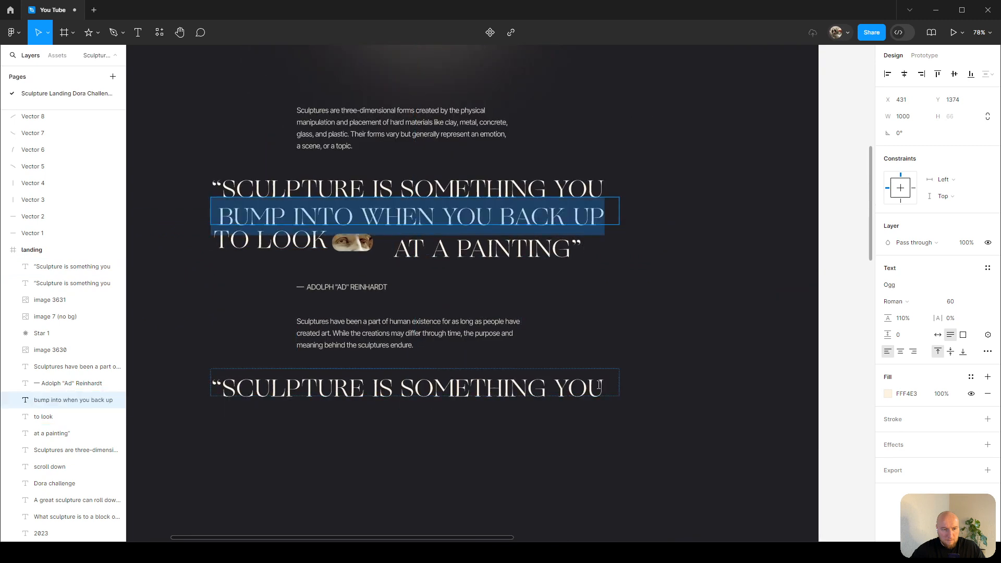
{"action": "double_click", "coordinate": [600, 386]}
{"action": "key", "text": "ctrl+v"}
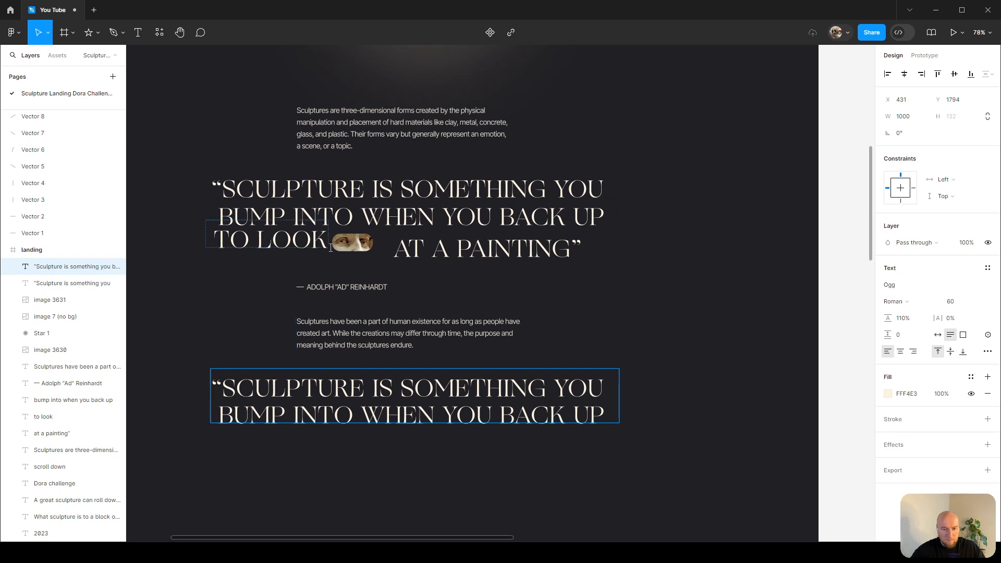
{"action": "double_click", "coordinate": [267, 240]}
{"action": "key", "text": "ctrl+c"}
{"action": "double_click", "coordinate": [611, 416]}
{"action": "key", "text": "ctrl+v"}
{"action": "key", "text": "Escape"}
{"action": "left_click_drag", "start_coordinate": [493, 394], "coordinate": [313, 190]}
{"action": "scroll", "coordinate": [211, 184], "scroll_direction": "up", "scroll_amount": 5}
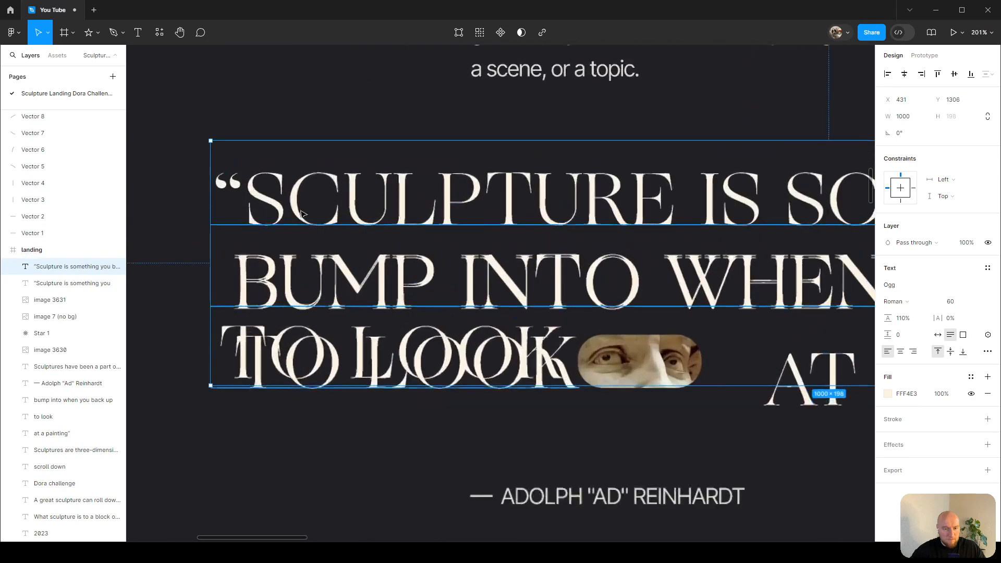
{"action": "key", "text": "bracketleft"}
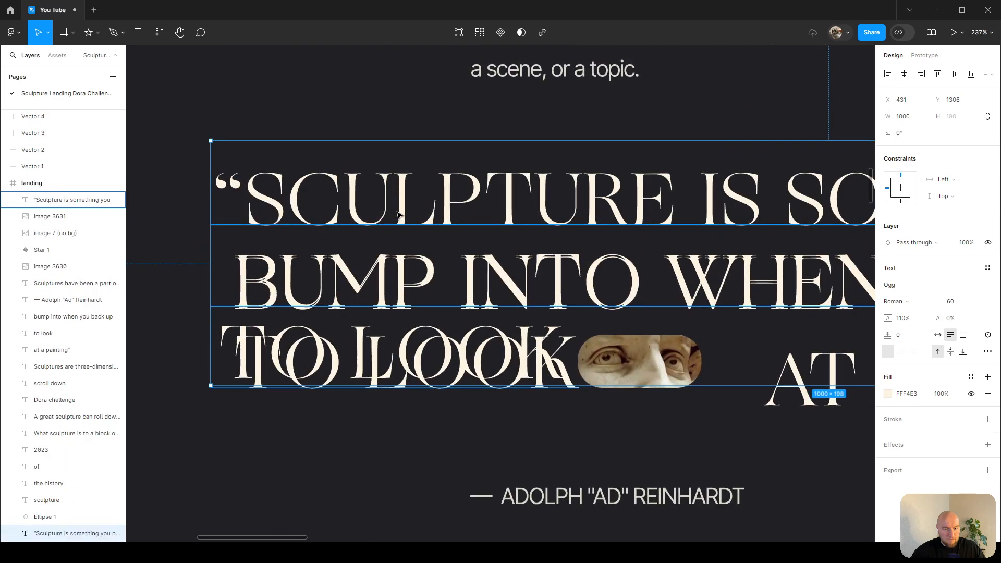
{"action": "left_click", "coordinate": [305, 291]}
{"action": "left_click_drag", "start_coordinate": [305, 291], "coordinate": [305, 290]}
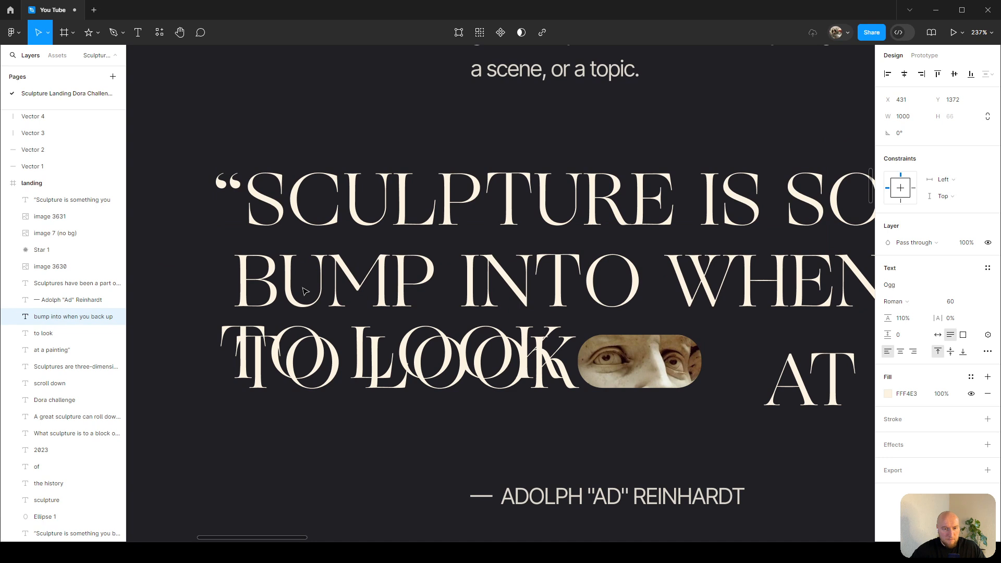
Nudge the 'TO LOOK' line into alignment with the quote's left edge at X 431.
{"action": "left_click", "coordinate": [319, 355]}
{"action": "key", "text": "Down"}
{"action": "key", "text": "Down"}
{"action": "key", "text": "Down"}
{"action": "key", "text": "Down"}
{"action": "key", "text": "Down"}
{"action": "key", "text": "Down"}
{"action": "key", "text": "Down"}
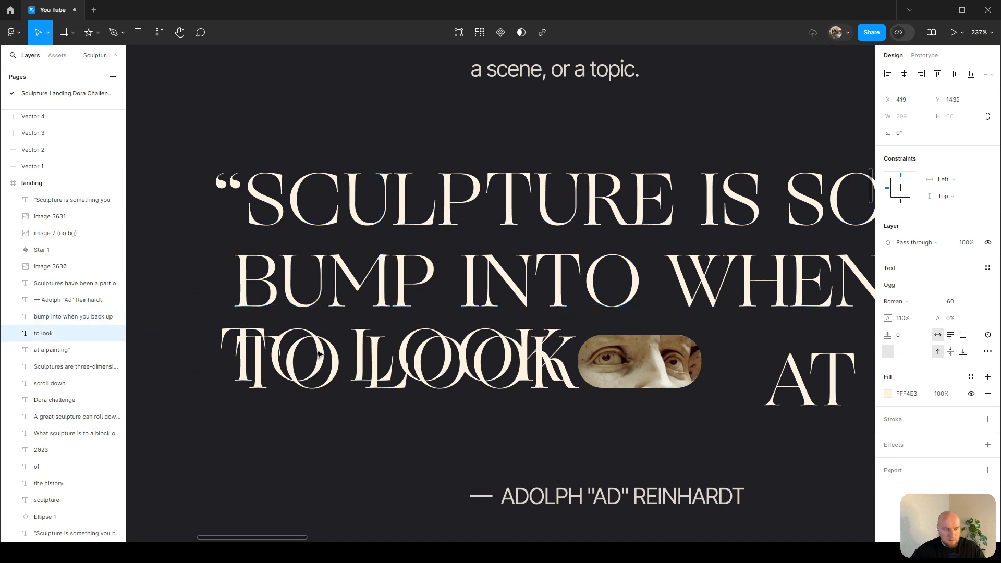
{"action": "key", "text": "Down"}
{"action": "key", "text": "shift+Right"}
{"action": "key", "text": "Right"}
{"action": "key", "text": "Right"}
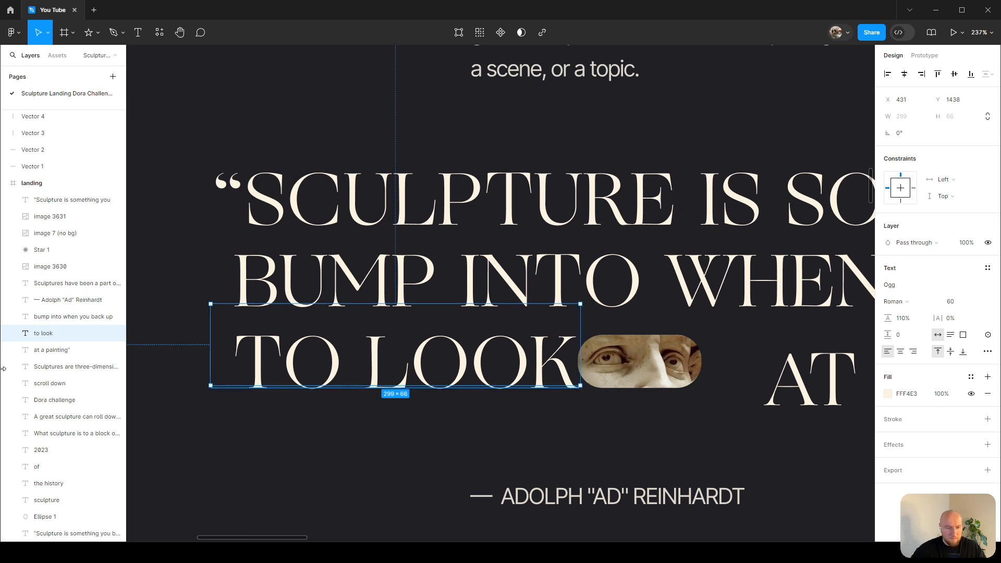
Move the separate quote lines aside and delete the rebuilt single-block quote.
{"action": "left_click", "coordinate": [75, 367]}
{"action": "scroll", "coordinate": [506, 279], "scroll_direction": "down", "scroll_amount": 5}
{"action": "scroll", "coordinate": [506, 279], "scroll_direction": "down", "scroll_amount": 2}
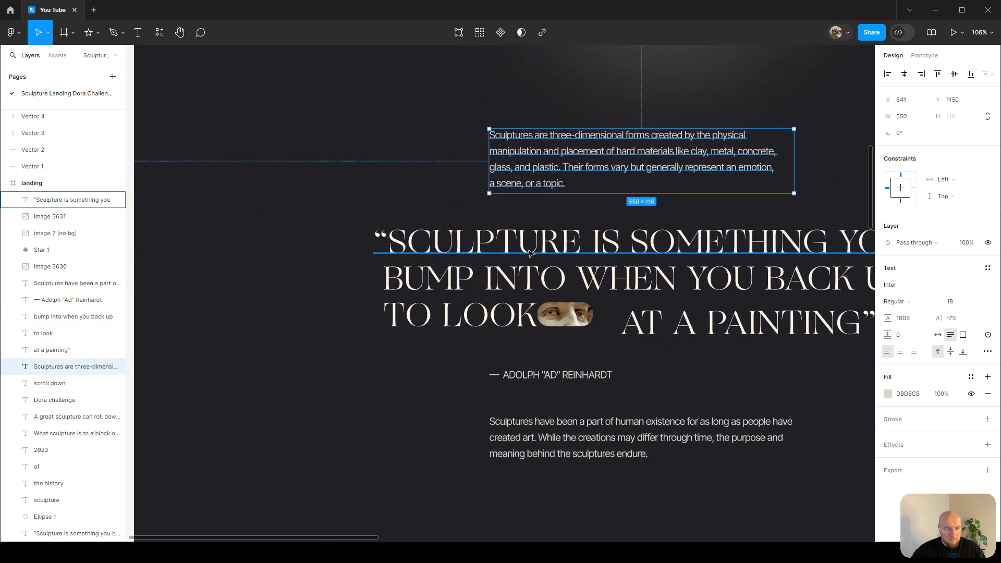
{"action": "left_click", "coordinate": [494, 253]}
{"action": "left_click", "coordinate": [492, 280], "text": "shift"}
{"action": "left_click", "coordinate": [485, 316], "text": "shift"}
{"action": "left_click_drag", "start_coordinate": [697, 289], "coordinate": [697, 400], "text": "alt+shift"}
{"action": "left_click", "coordinate": [618, 261]}
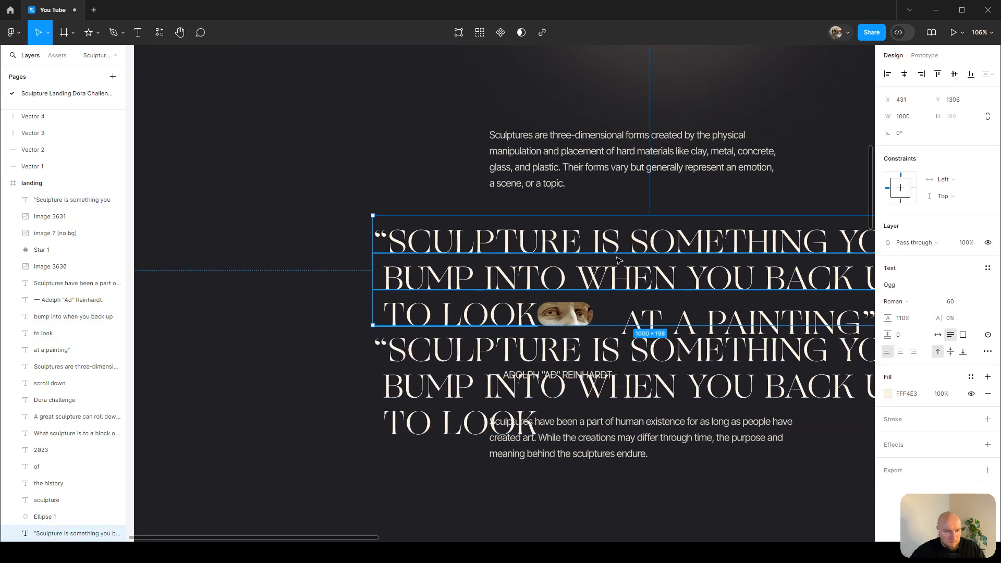
{"action": "key", "text": "Delete"}
Move the separate quote lines back into place and align 'AT A PAINTING' beside the eye crop.
{"action": "scroll", "coordinate": [620, 261], "scroll_direction": "right", "scroll_amount": 5}
{"action": "left_click", "coordinate": [323, 352]}
{"action": "left_click", "coordinate": [322, 394], "text": "shift"}
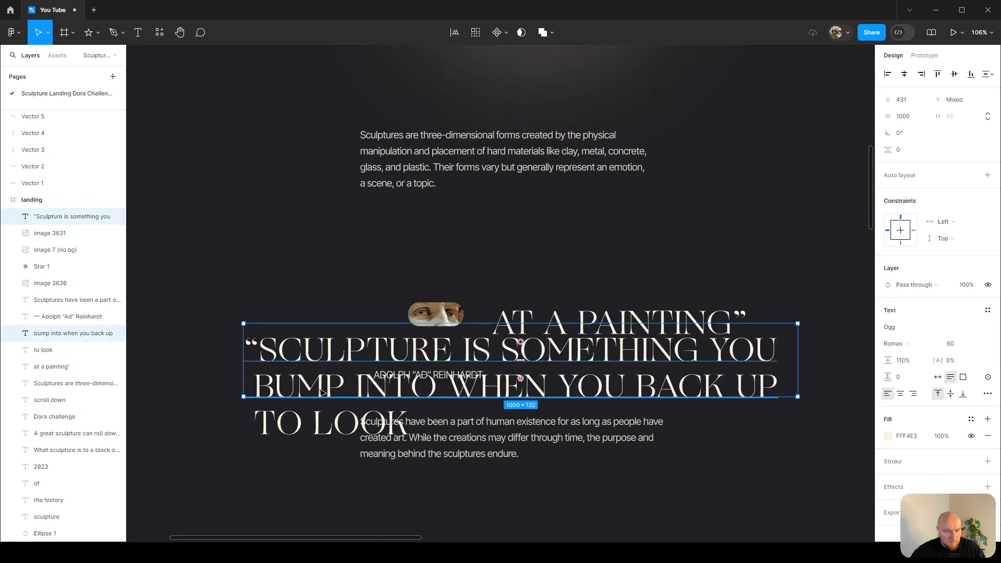
{"action": "left_click", "coordinate": [323, 424], "text": "shift"}
{"action": "left_click_drag", "start_coordinate": [443, 352], "coordinate": [442, 245]}
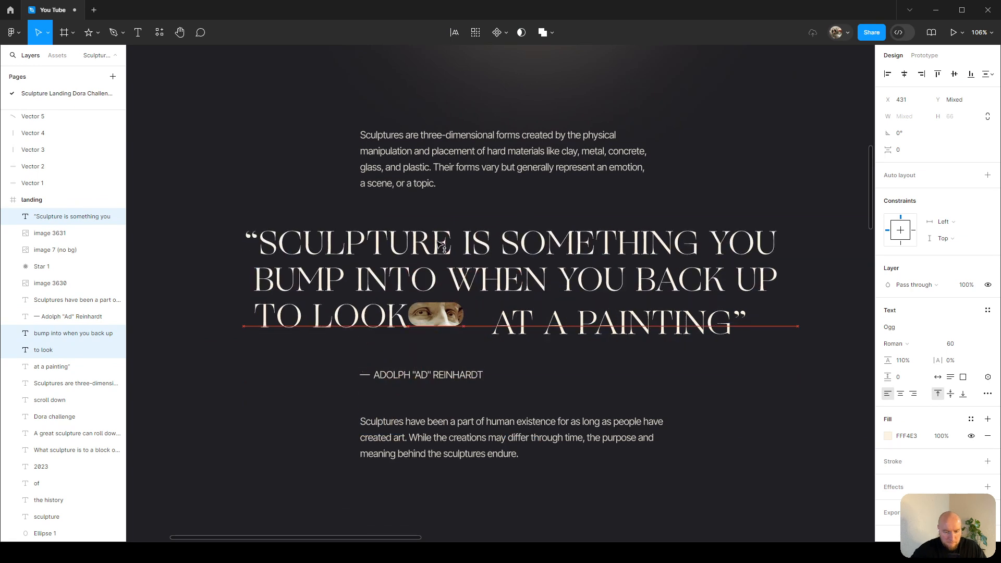
{"action": "scroll", "coordinate": [411, 309], "scroll_direction": "up", "scroll_amount": 3, "text": "ctrl"}
{"action": "left_click", "coordinate": [557, 327]}
{"action": "left_click_drag", "start_coordinate": [543, 334], "coordinate": [516, 326]}
{"action": "left_click", "coordinate": [44, 350]}
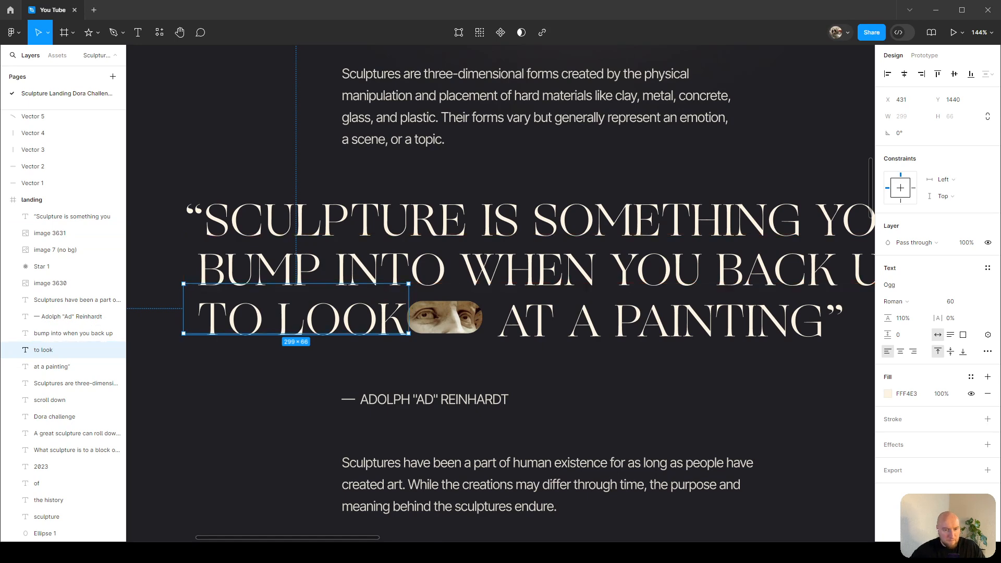
Select the final quote line's pieces and nudge 'AT A PAINTING' left toward the eye crop.
{"action": "left_click", "coordinate": [678, 326]}
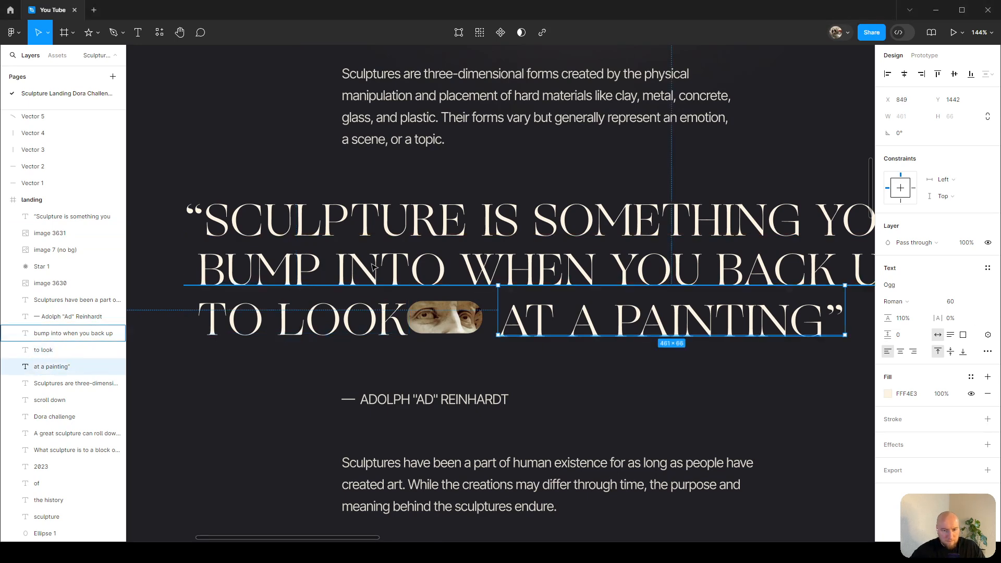
{"action": "scroll", "coordinate": [313, 279], "scroll_direction": "up", "scroll_amount": 1, "text": "ctrl"}
{"action": "left_click", "coordinate": [305, 282]}
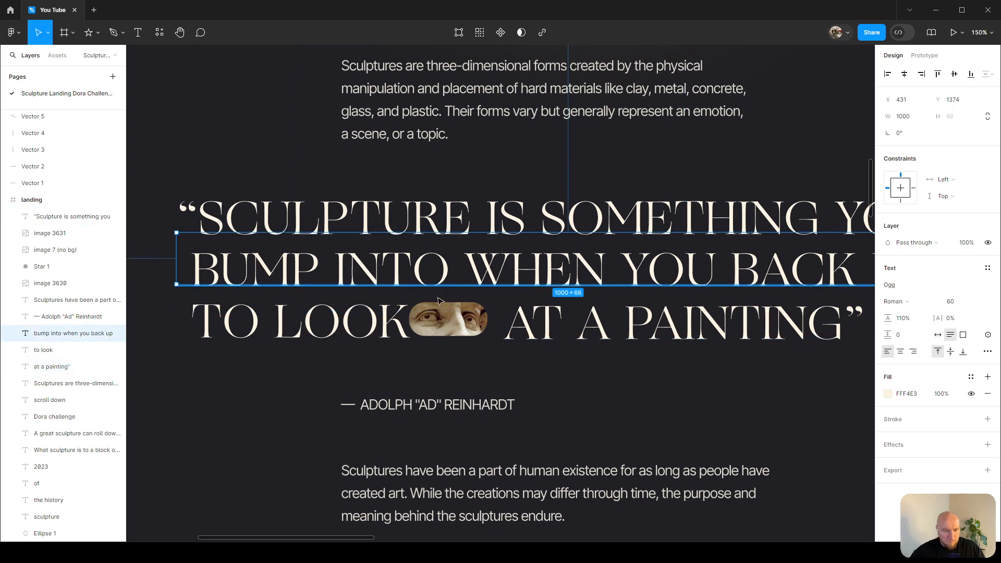
{"action": "left_click", "coordinate": [292, 321]}
{"action": "left_click", "coordinate": [449, 319], "text": "shift"}
{"action": "left_click", "coordinate": [577, 328], "text": "shift"}
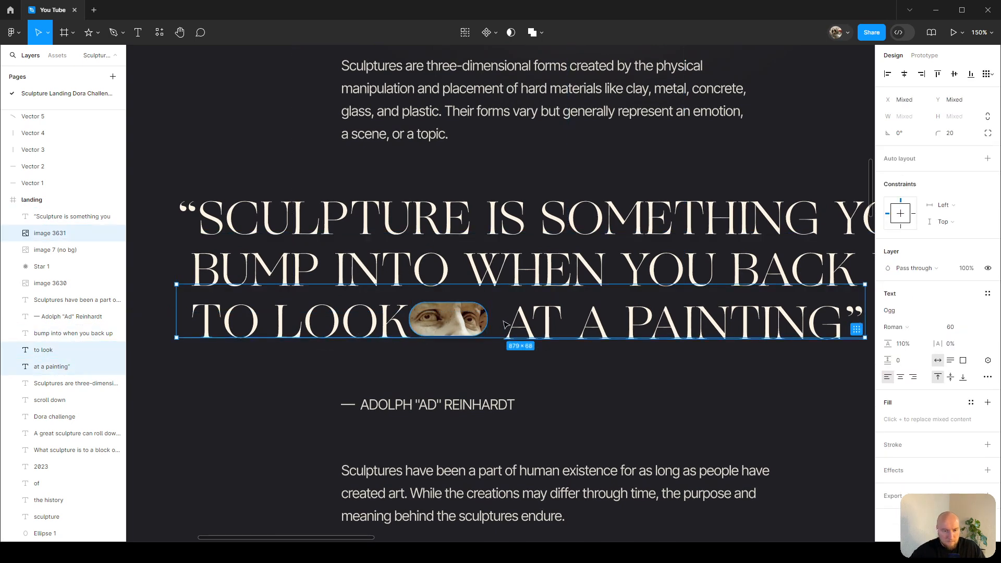
{"action": "left_click", "coordinate": [536, 321]}
{"action": "key", "text": "shift+Left"}
{"action": "key", "text": "Left"}
{"action": "key", "text": "Left"}
{"action": "key", "text": "Left"}
{"action": "key", "text": "Left"}
{"action": "key", "text": "Left"}
{"action": "key", "text": "Left"}
Try top-aligning the eye crop with the final line's words, and undo it.
{"action": "left_click", "coordinate": [459, 319]}
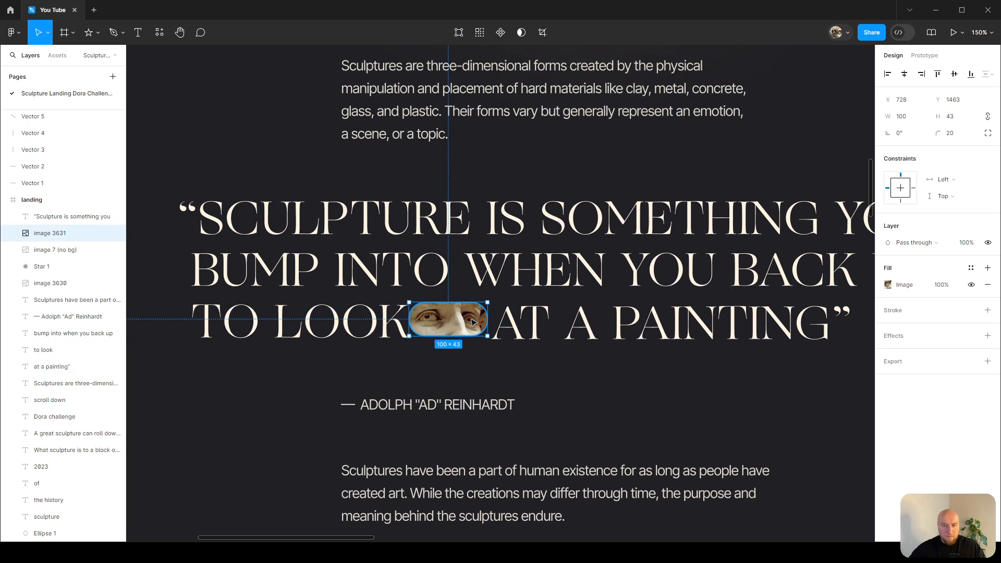
{"action": "left_click", "coordinate": [521, 321], "text": "shift"}
{"action": "left_click", "coordinate": [383, 315], "text": "shift"}
{"action": "key", "text": "alt+w"}
{"action": "key", "text": "ctrl+z"}
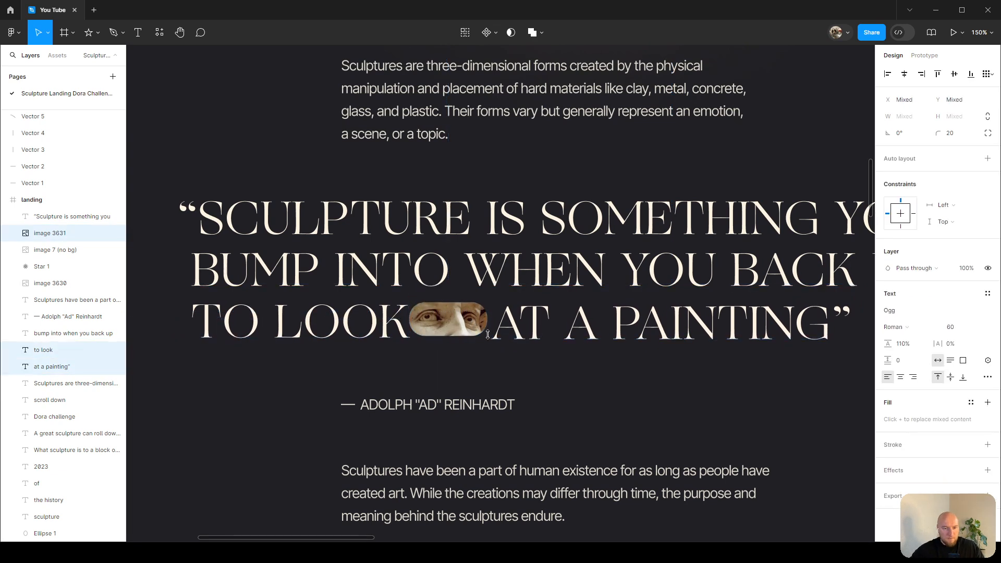
Raise 'AT A PAINTING', bottom-align it with 'TO LOOK', and nudge the eye crop one step right.
{"action": "left_click", "coordinate": [572, 327]}
{"action": "left_click_drag", "start_coordinate": [572, 327], "coordinate": [572, 318]}
{"action": "left_click", "coordinate": [360, 321], "text": "shift"}
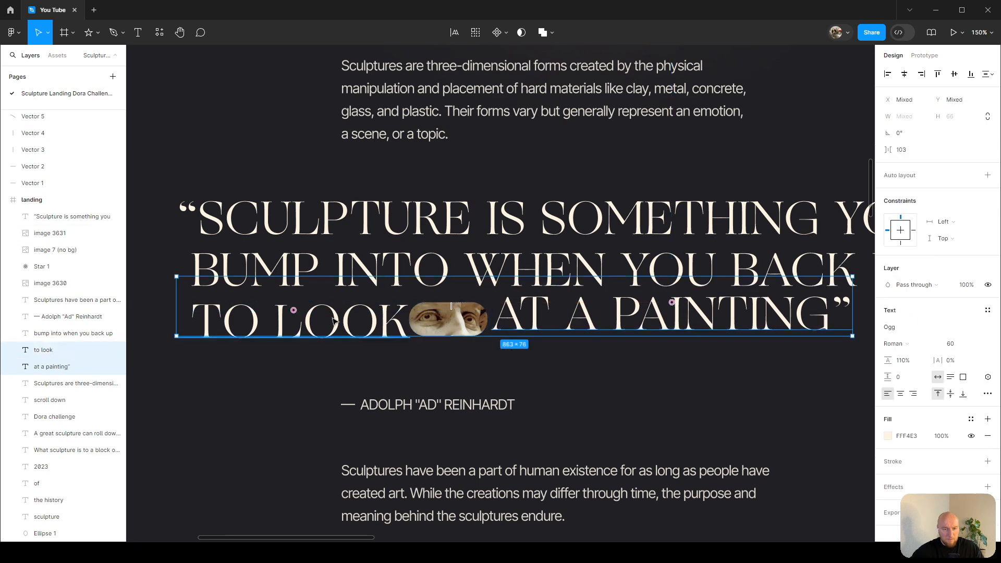
{"action": "key", "text": "alt+s"}
{"action": "left_click", "coordinate": [551, 331]}
{"action": "left_click", "coordinate": [470, 331]}
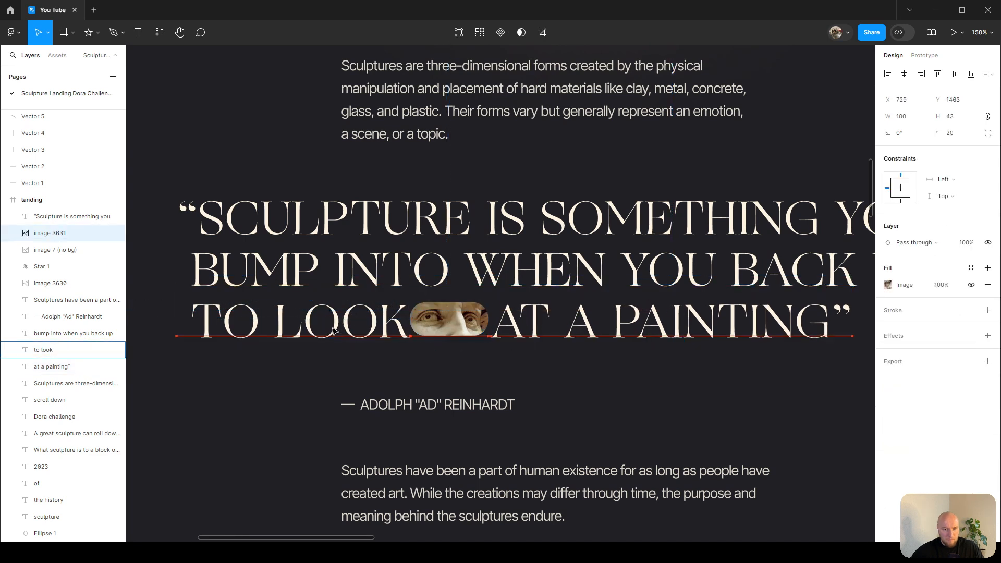
{"action": "key", "text": "Right"}
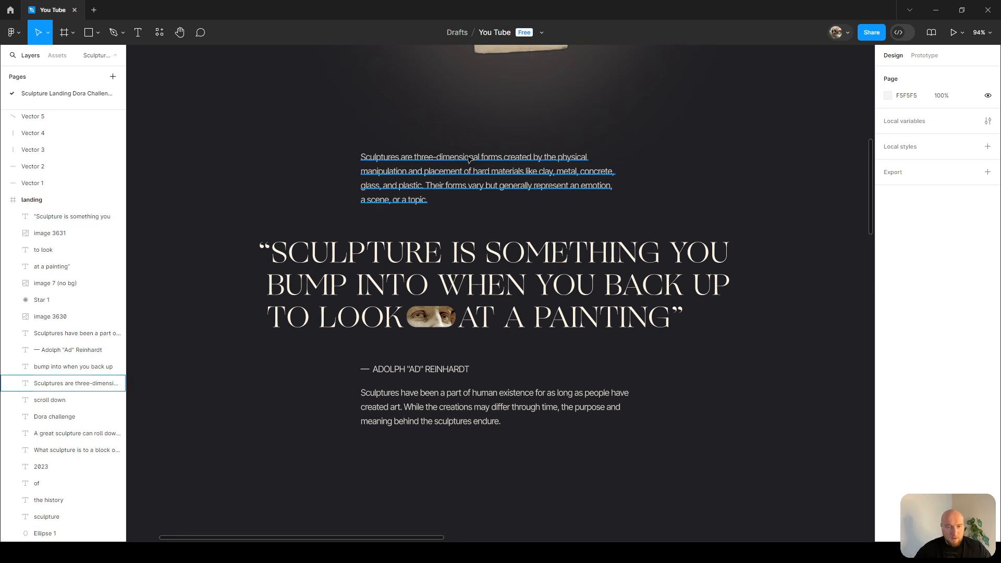
Draw a vertical guide line with the Pencil along the body text's left edge.
{"action": "key", "text": "shift+p"}
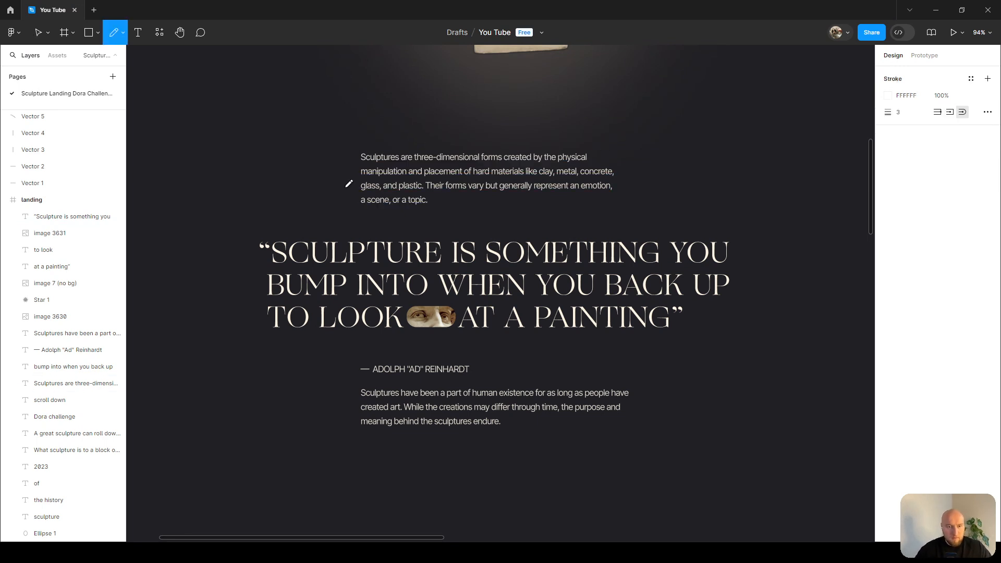
{"action": "left_click_drag", "start_coordinate": [361, 93], "coordinate": [361, 146]}
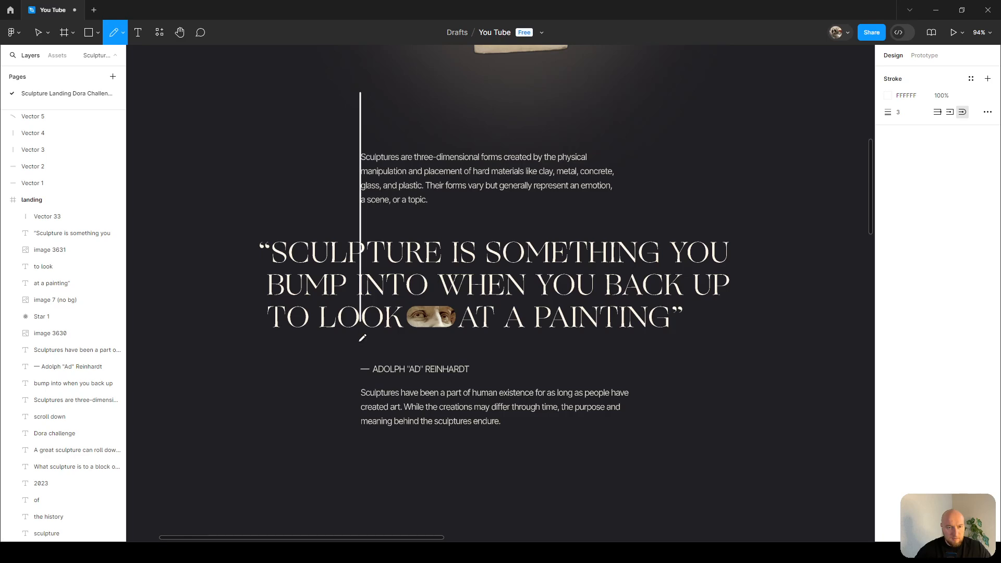
{"action": "key", "text": "v"}
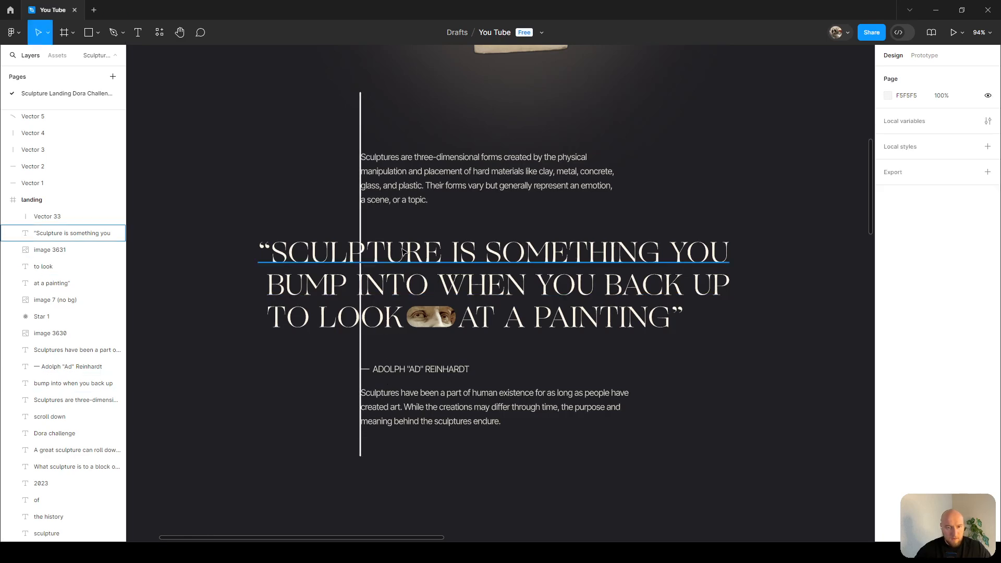
Move the first quote line so its opening quote starts at the body text's left edge, X 641, and delete the guide line.
{"action": "left_click", "coordinate": [386, 255]}
{"action": "left_click_drag", "start_coordinate": [430, 259], "coordinate": [450, 260]}
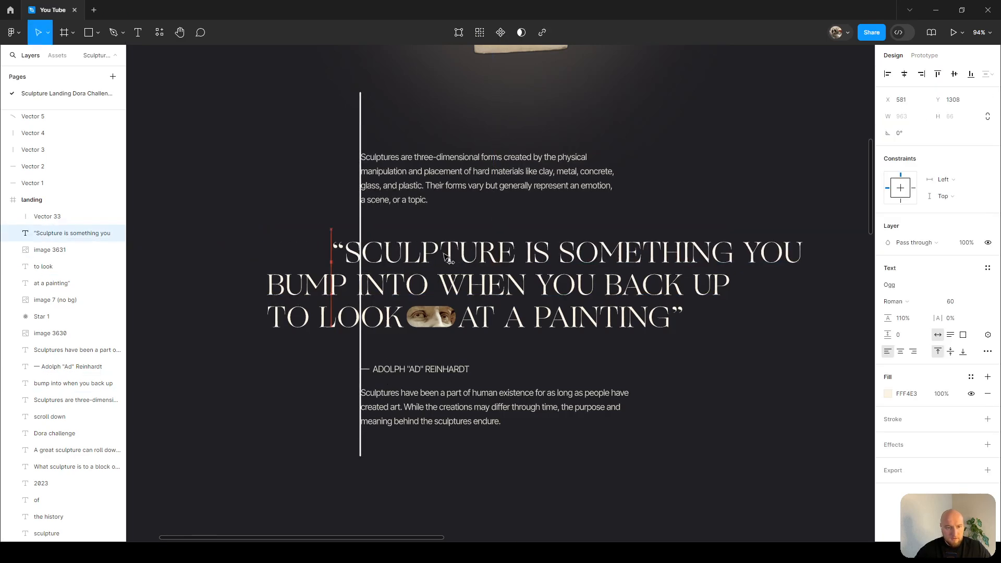
{"action": "left_click", "coordinate": [365, 124]}
{"action": "key", "text": "Delete"}
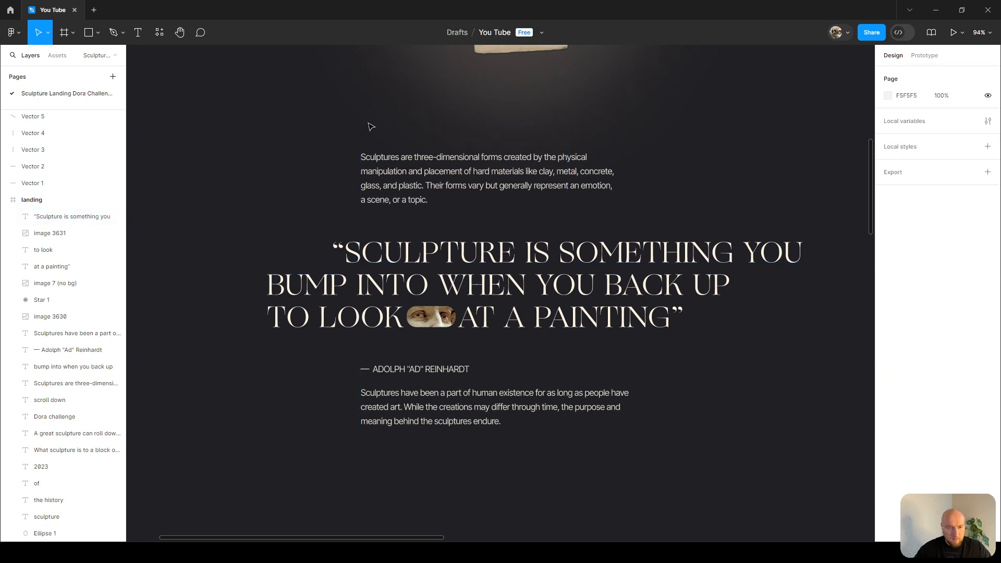
{"action": "left_click", "coordinate": [377, 254]}
{"action": "left_click_drag", "start_coordinate": [377, 254], "coordinate": [404, 255]}
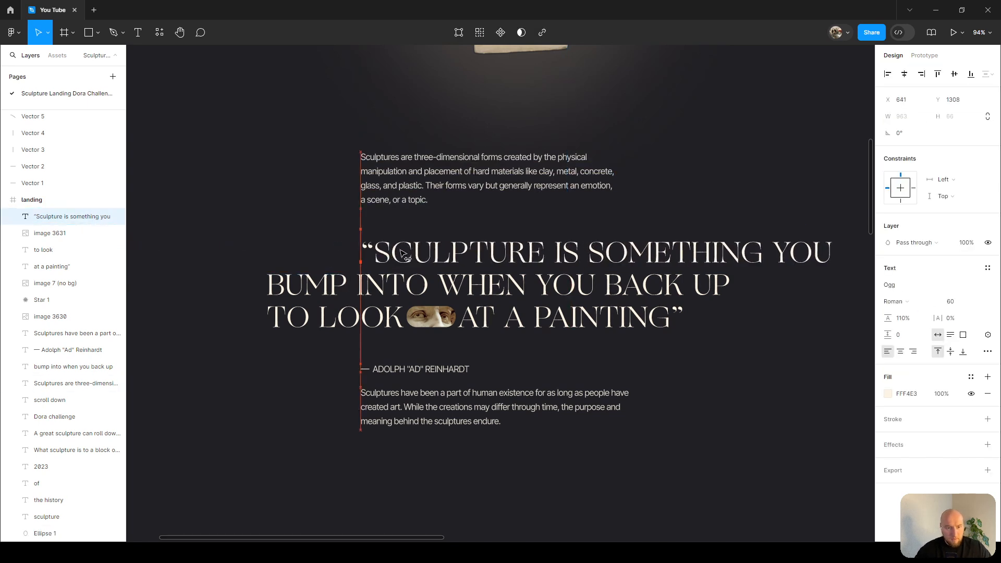
Delete the word 'YOU' from the end of the first quote line.
{"action": "scroll", "coordinate": [767, 251], "scroll_direction": "right", "scroll_amount": 1}
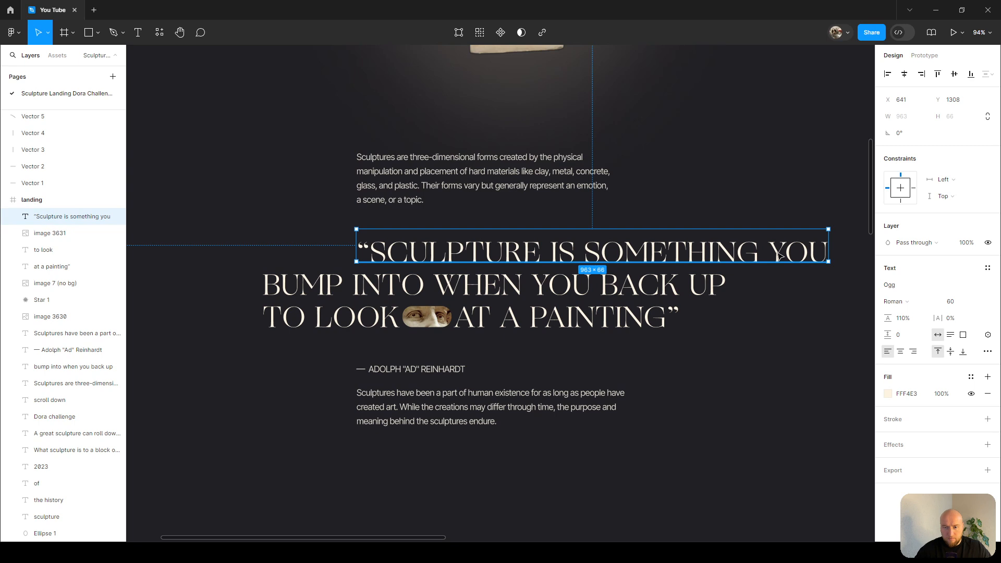
{"action": "double_click", "coordinate": [767, 251]}
{"action": "left_click_drag", "start_coordinate": [767, 251], "coordinate": [831, 251]}
{"action": "key", "text": "BackSpace"}
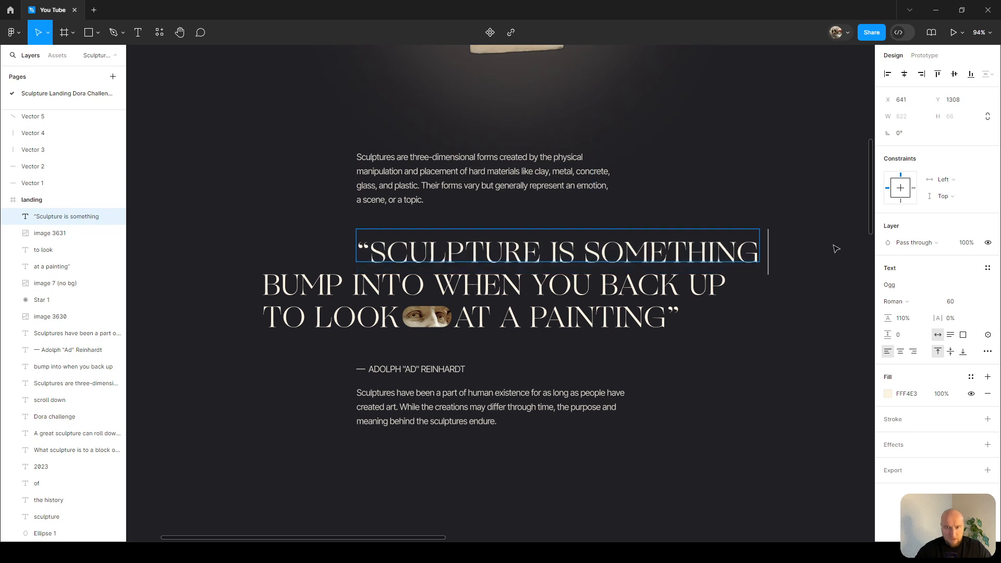
Add 'you' at the start of the second quote line and widen its text box to keep it on one line.
{"action": "double_click", "coordinate": [266, 282]}
{"action": "type", "text": "you"}
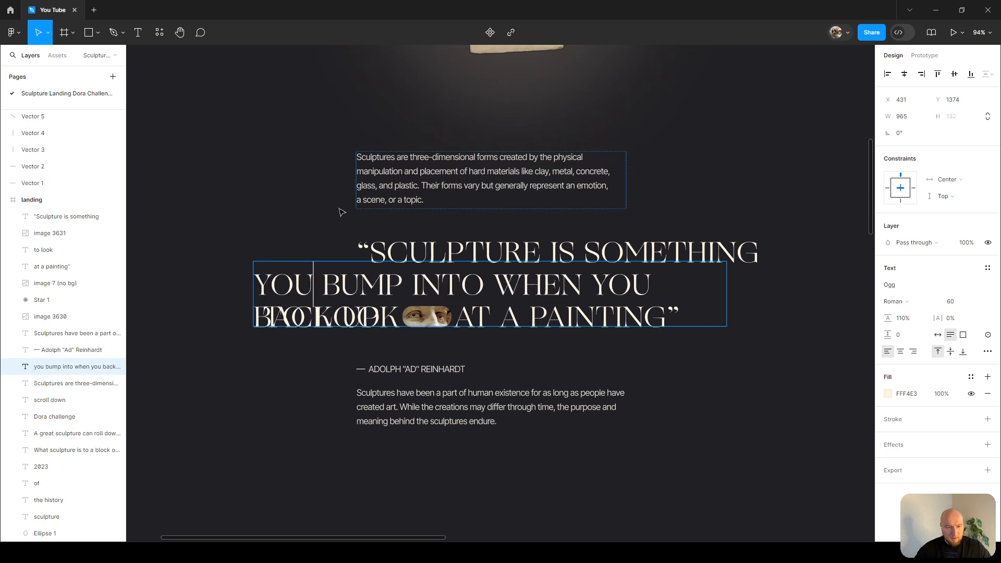
{"action": "key", "text": "Escape"}
{"action": "left_click_drag", "start_coordinate": [725, 280], "coordinate": [786, 282]}
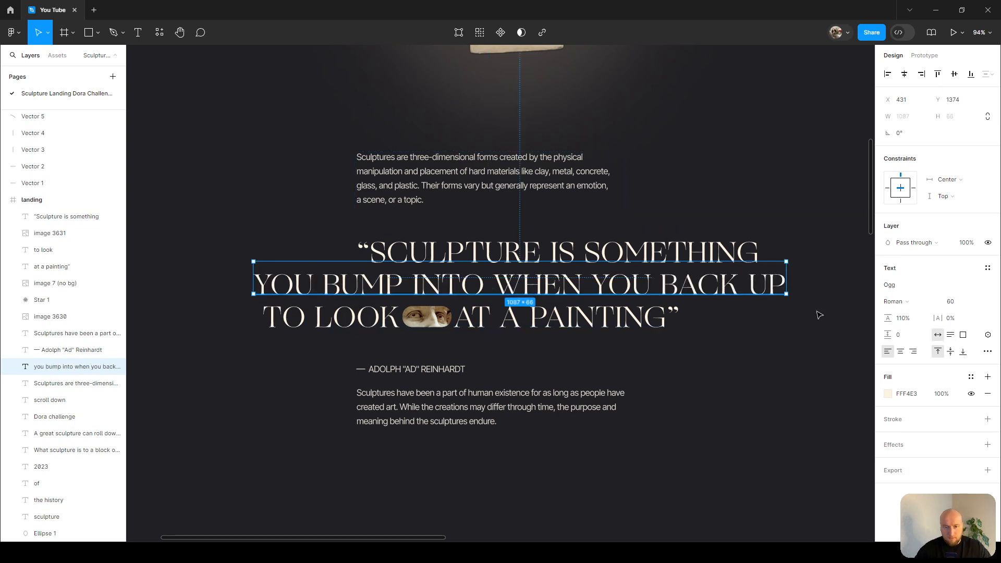
{"action": "left_click", "coordinate": [817, 313]}
Center the second quote line horizontally within the frame.
{"action": "left_click", "coordinate": [375, 261]}
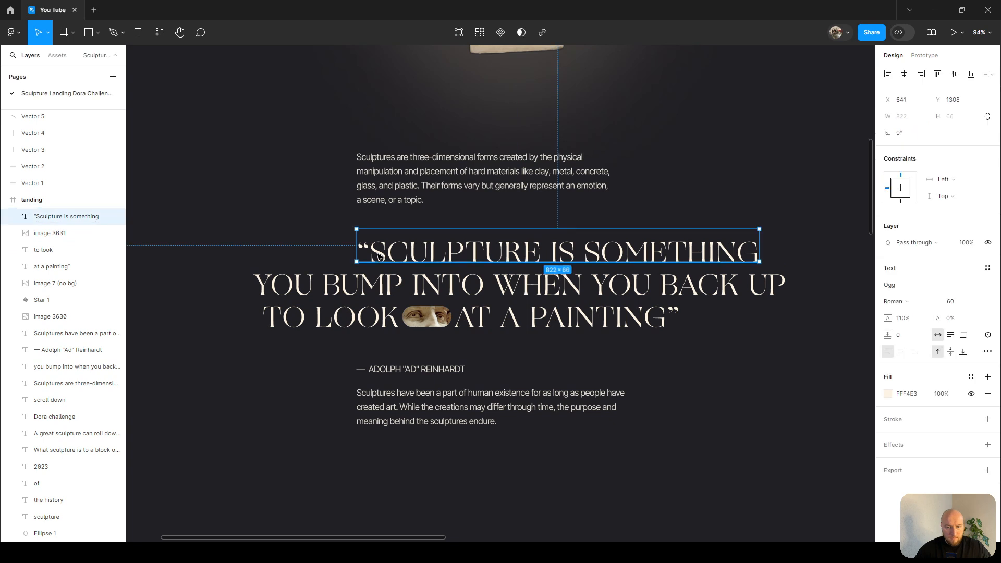
{"action": "left_click", "coordinate": [331, 292]}
{"action": "scroll", "coordinate": [293, 201], "scroll_direction": "down", "scroll_amount": 5}
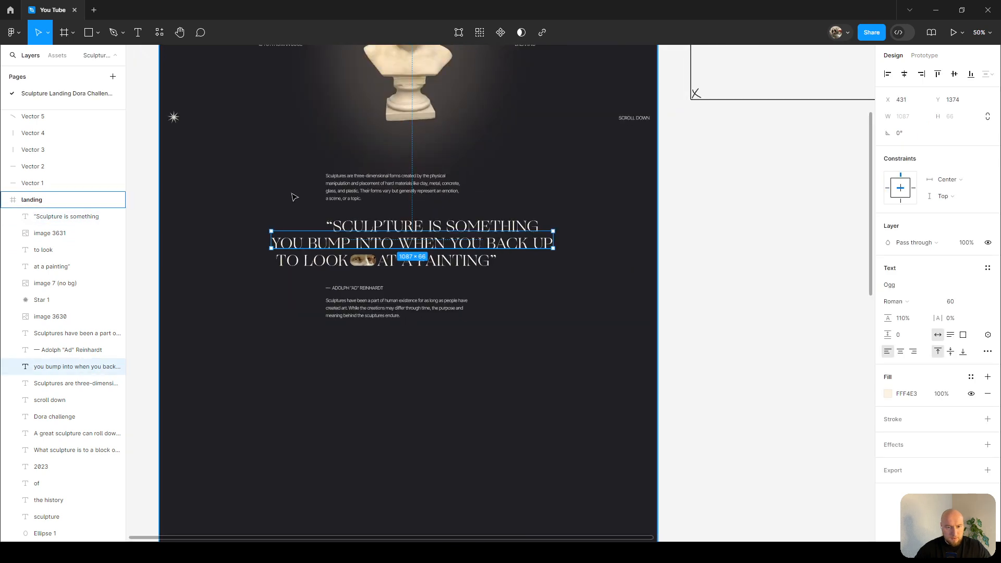
{"action": "scroll", "coordinate": [290, 196], "scroll_direction": "up", "scroll_amount": 2}
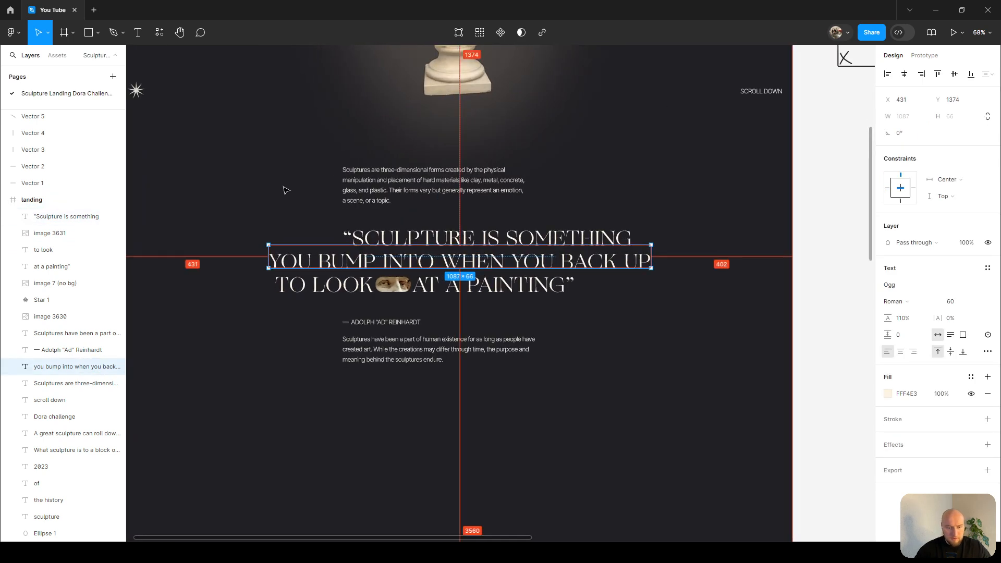
{"action": "key", "text": "alt+h"}
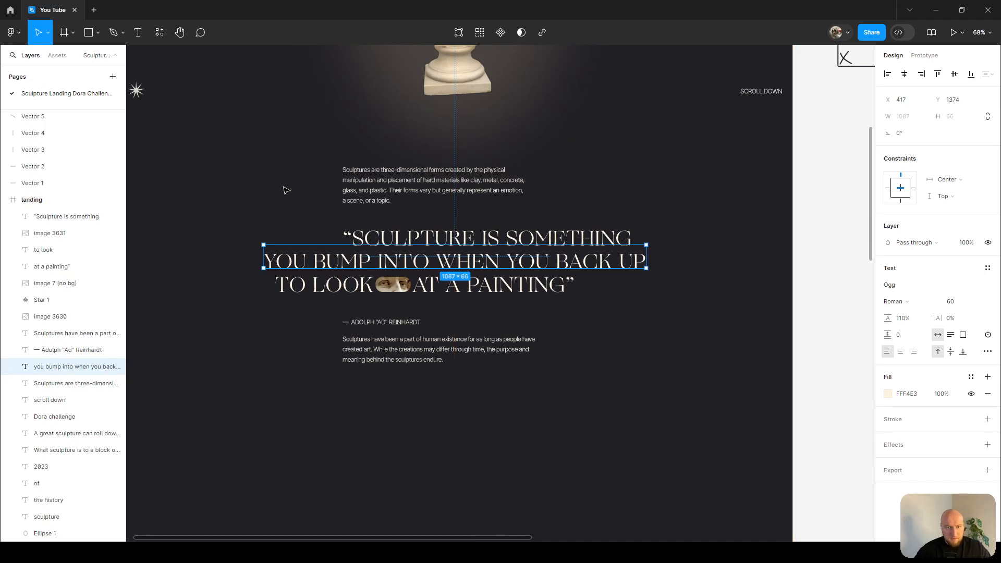
Group the eye crop with the 'TO LOOK' and 'AT A PAINTING' text layers.
{"action": "scroll", "coordinate": [271, 183], "scroll_direction": "up", "scroll_amount": 2}
{"action": "left_click", "coordinate": [355, 286]}
{"action": "left_click", "coordinate": [412, 302], "text": "shift"}
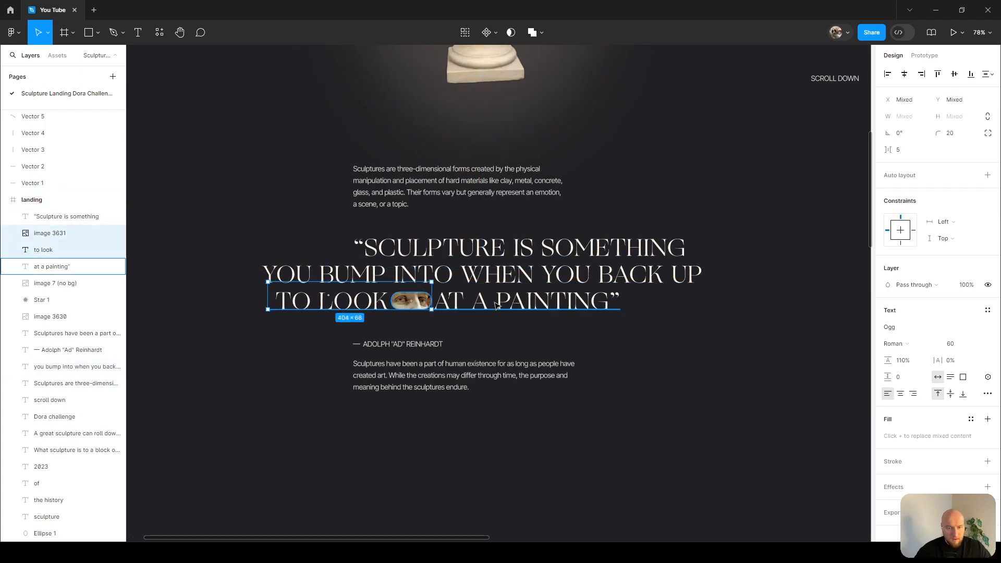
{"action": "left_click", "coordinate": [521, 302], "text": "shift"}
{"action": "key", "text": "ctrl+g"}
{"action": "left_click", "coordinate": [278, 272], "text": "shift"}
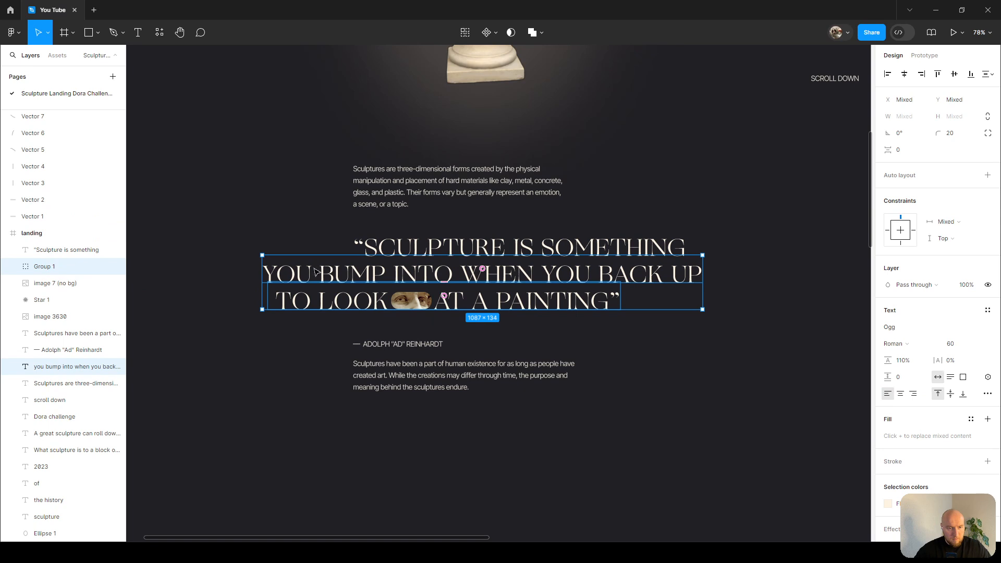
Remove the leading space from the 'TO LOOK' text layer.
{"action": "scroll", "coordinate": [270, 293], "scroll_direction": "up", "scroll_amount": 5}
{"action": "double_click", "coordinate": [290, 299]}
{"action": "left_click", "coordinate": [290, 299]}
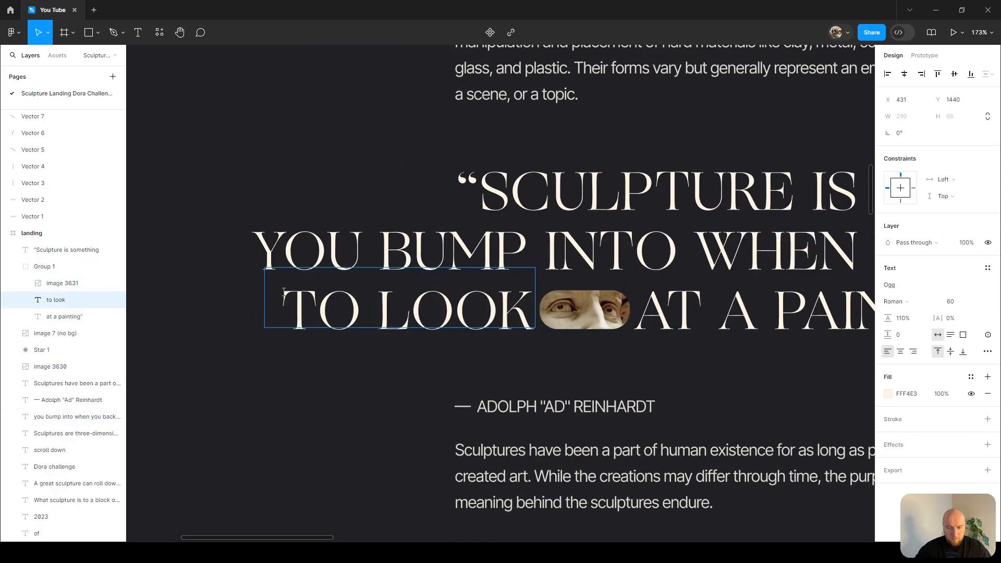
{"action": "key", "text": "BackSpace"}
Nudge the eye crop and 'AT A PAINTING' 20 px left toward 'TO LOOK'.
{"action": "left_click", "coordinate": [584, 311]}
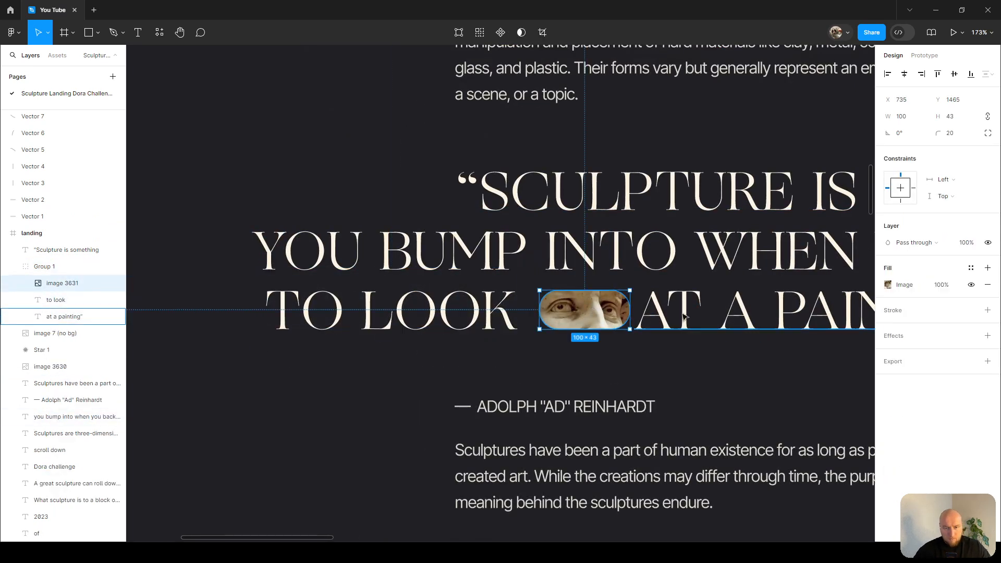
{"action": "left_click", "coordinate": [683, 316], "text": "shift"}
{"action": "key", "text": "shift+Left"}
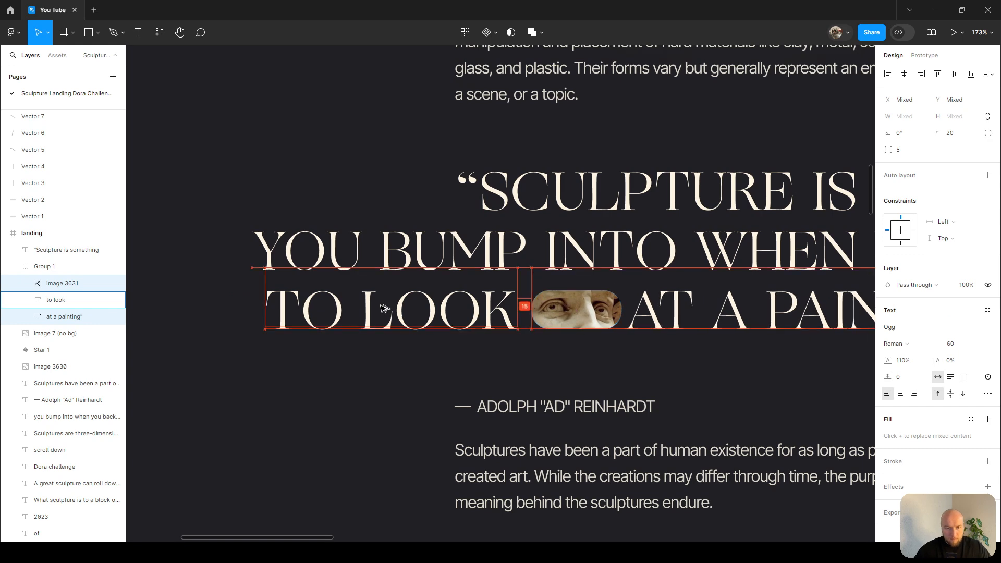
{"action": "key", "text": "shift+Left"}
{"action": "left_click", "coordinate": [681, 326]}
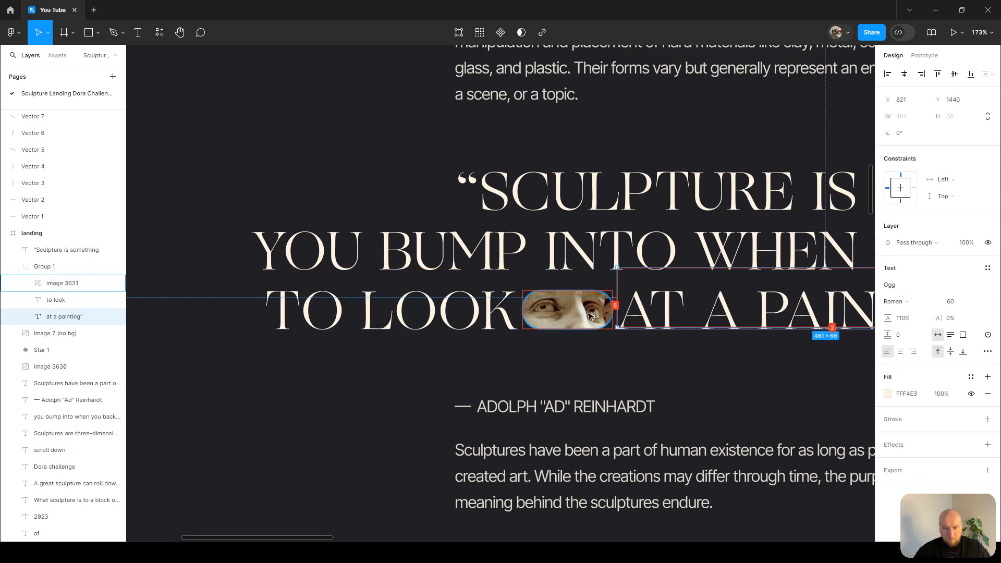
Left-align the final line's pieces with the second quote line by grouping them temporarily, then ungroup.
{"action": "scroll", "coordinate": [379, 333], "scroll_direction": "down", "scroll_amount": 2}
{"action": "left_click", "coordinate": [380, 327], "text": "shift"}
{"action": "left_click", "coordinate": [514, 318], "text": "shift"}
{"action": "key", "text": "ctrl+g"}
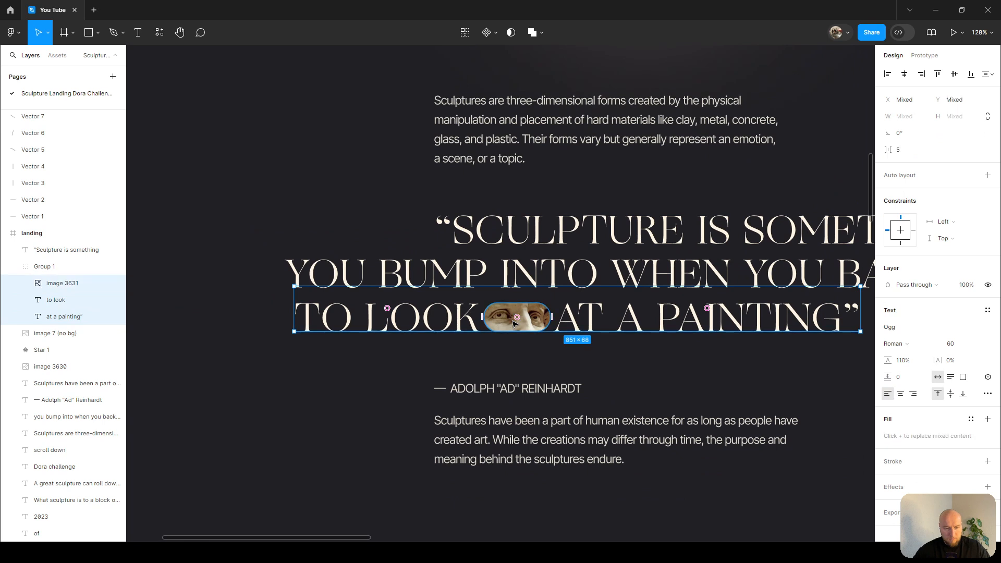
{"action": "left_click", "coordinate": [369, 270], "text": "shift"}
{"action": "key", "text": "alt+a"}
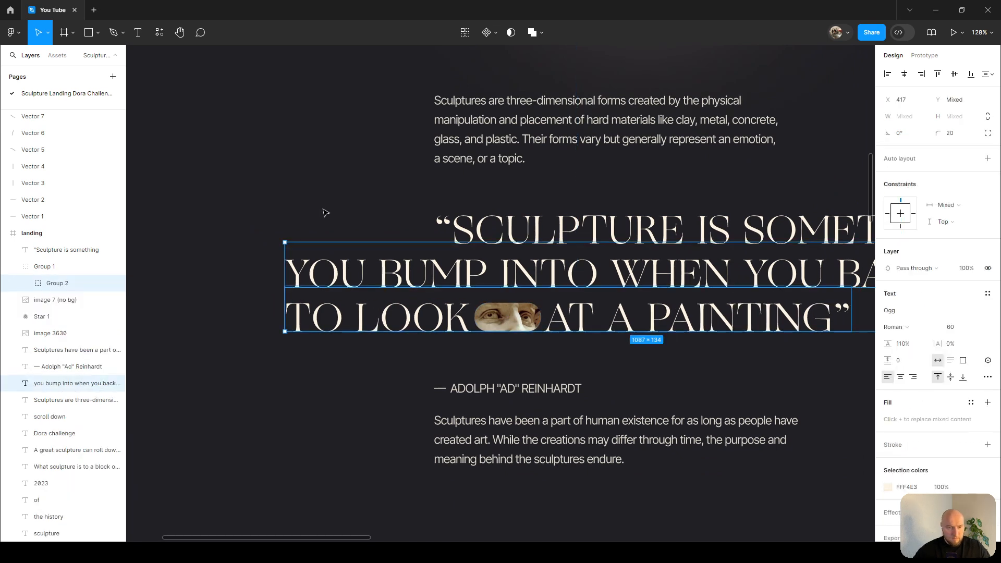
{"action": "left_click", "coordinate": [349, 309]}
{"action": "key", "text": "ctrl+shift+g"}
{"action": "scroll", "coordinate": [528, 192], "scroll_direction": "right", "scroll_amount": 1}
{"action": "scroll", "coordinate": [528, 192], "scroll_direction": "down", "scroll_amount": 3}
{"action": "scroll", "coordinate": [503, 161], "scroll_direction": "right", "scroll_amount": 1}
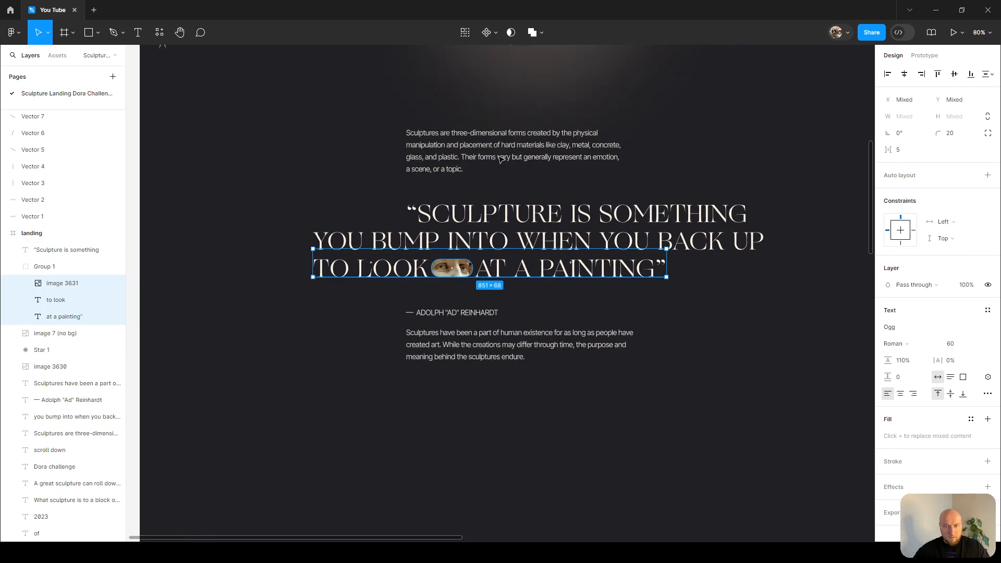
{"action": "scroll", "coordinate": [507, 158], "scroll_direction": "up", "scroll_amount": 2}
{"action": "left_click", "coordinate": [761, 170]}
{"action": "scroll", "coordinate": [742, 165], "scroll_direction": "down", "scroll_amount": 1}
{"action": "left_click_drag", "start_coordinate": [758, 169], "coordinate": [708, 169]}
{"action": "scroll", "coordinate": [641, 170], "scroll_direction": "up", "scroll_amount": 1}
{"action": "left_click_drag", "start_coordinate": [175, 196], "coordinate": [861, 336]}
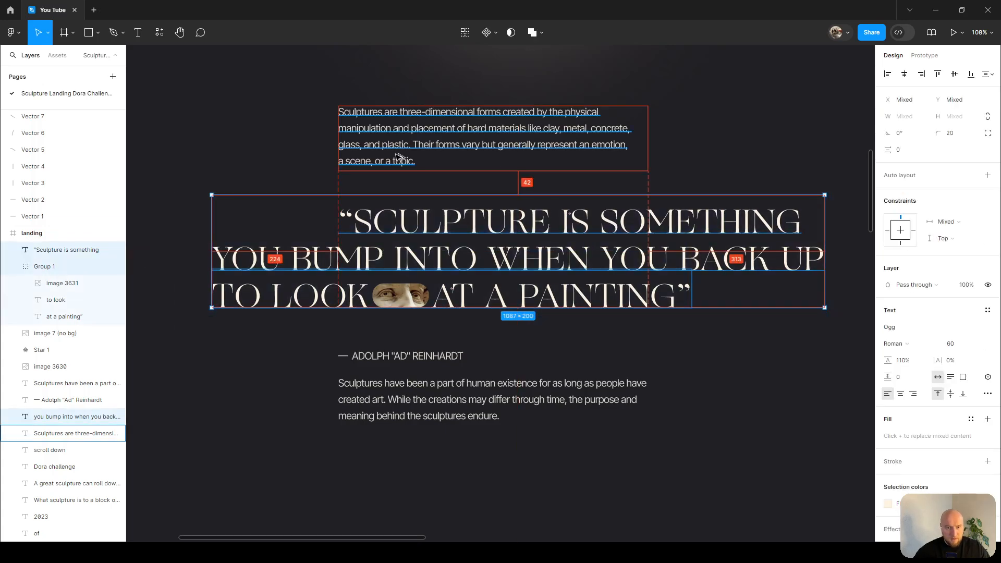
Move the author attribution up to sit 40 px below the quote.
{"action": "left_click", "coordinate": [407, 357]}
{"action": "key", "text": "Up"}
{"action": "key", "text": "Up"}
{"action": "key", "text": "Up"}
{"action": "key", "text": "Up"}
{"action": "key", "text": "Up"}
{"action": "key", "text": "Up"}
{"action": "key", "text": "Up"}
{"action": "key", "text": "Up"}
{"action": "key", "text": "Up"}
{"action": "key", "text": "Up"}
{"action": "key", "text": "Up"}
{"action": "key", "text": "Up"}
{"action": "key", "text": "Up"}
{"action": "key", "text": "Up"}
{"action": "key", "text": "Up"}
{"action": "key", "text": "Up"}
{"action": "key", "text": "Up"}
{"action": "key", "text": "Up"}
{"action": "key", "text": "Up"}
{"action": "key", "text": "Up"}
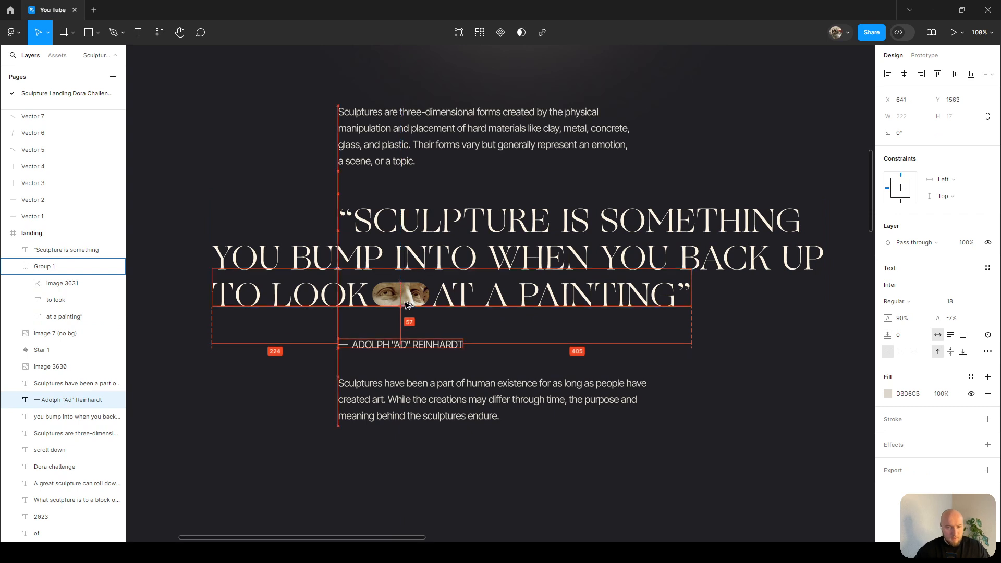
{"action": "key", "text": "Up"}
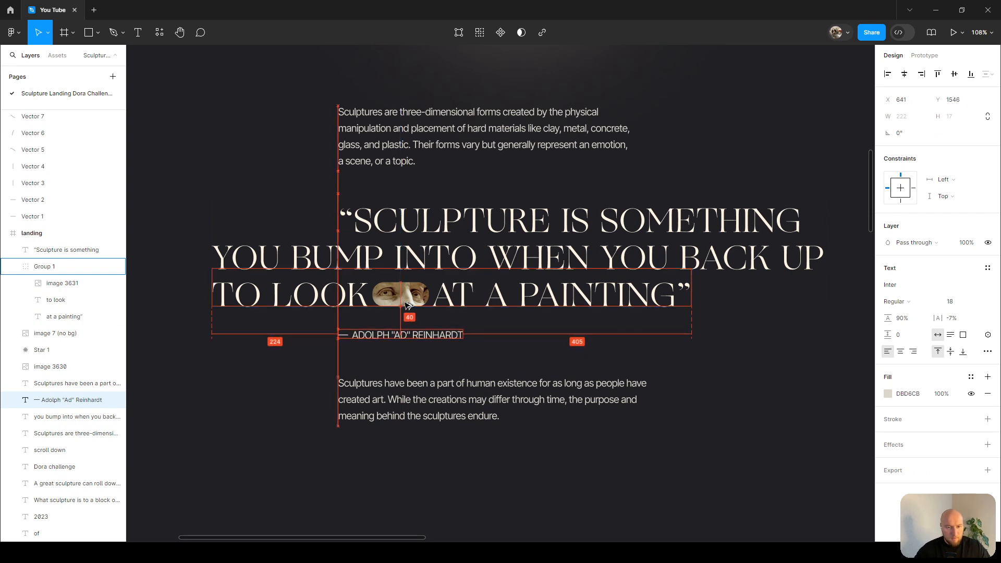
Move the closing paragraph up so it sits 40 px below the author attribution.
{"action": "left_click", "coordinate": [413, 384]}
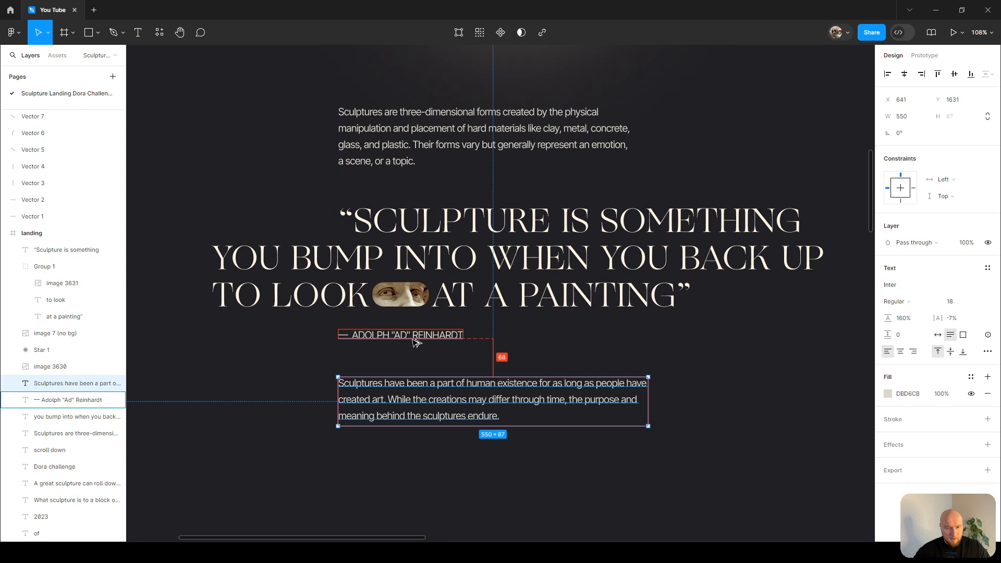
{"action": "key", "text": "Up"}
{"action": "key", "text": "Up"}
{"action": "key", "text": "Up"}
{"action": "key", "text": "Up"}
{"action": "key", "text": "Up"}
{"action": "key", "text": "Up"}
{"action": "key", "text": "Up"}
{"action": "key", "text": "Up"}
{"action": "key", "text": "Up"}
{"action": "key", "text": "Up"}
{"action": "key", "text": "Up"}
{"action": "key", "text": "Up"}
{"action": "key", "text": "Up"}
{"action": "key", "text": "Up"}
{"action": "key", "text": "Up"}
{"action": "key", "text": "Up"}
{"action": "key", "text": "Up"}
{"action": "key", "text": "Up"}
{"action": "key", "text": "Up"}
{"action": "key", "text": "Up"}
{"action": "key", "text": "Up"}
{"action": "key", "text": "Up"}
{"action": "key", "text": "Up"}
{"action": "key", "text": "Up"}
{"action": "key", "text": "Up"}
{"action": "key", "text": "Up"}
{"action": "key", "text": "Up"}
{"action": "key", "text": "Up"}
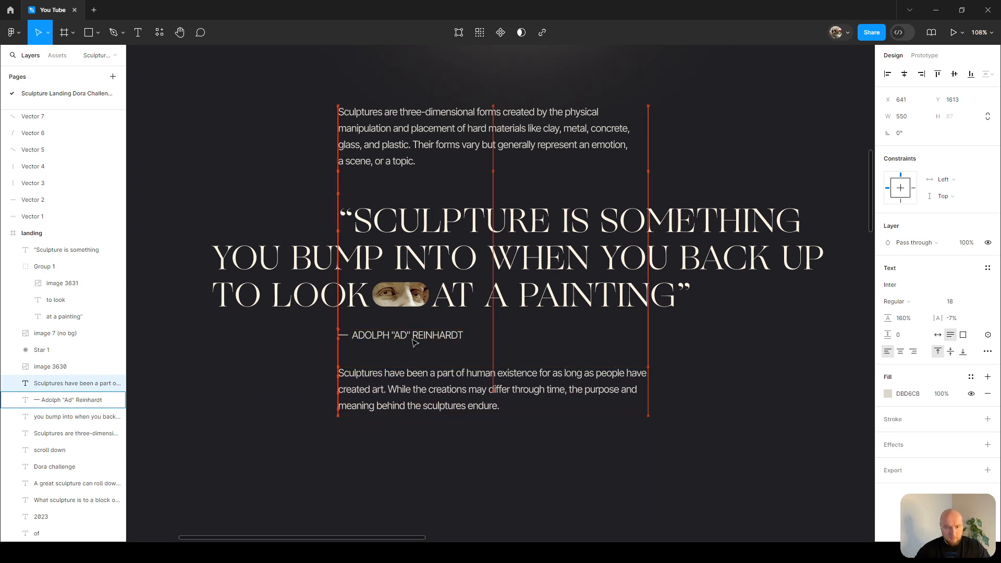
{"action": "scroll", "coordinate": [662, 350], "scroll_direction": "down", "scroll_amount": 1}
{"action": "scroll", "coordinate": [663, 350], "scroll_direction": "down", "scroll_amount": 2}
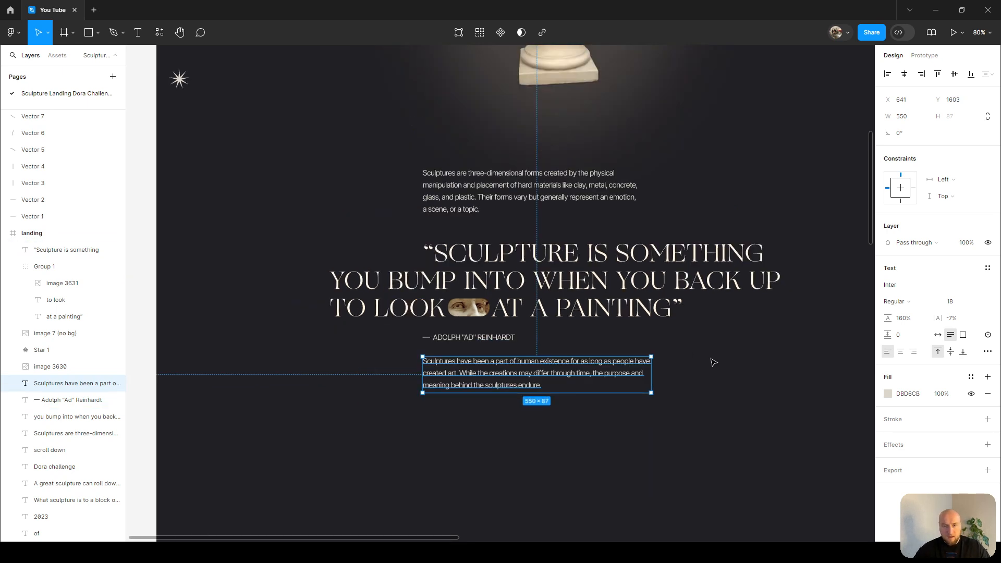
Select all of the second section's content and nudge it further down below the bust.
{"action": "key", "text": "Escape"}
{"action": "scroll", "coordinate": [334, 156], "scroll_direction": "down", "scroll_amount": 2}
{"action": "left_click_drag", "start_coordinate": [287, 146], "coordinate": [754, 399]}
{"action": "key", "text": "alt"}
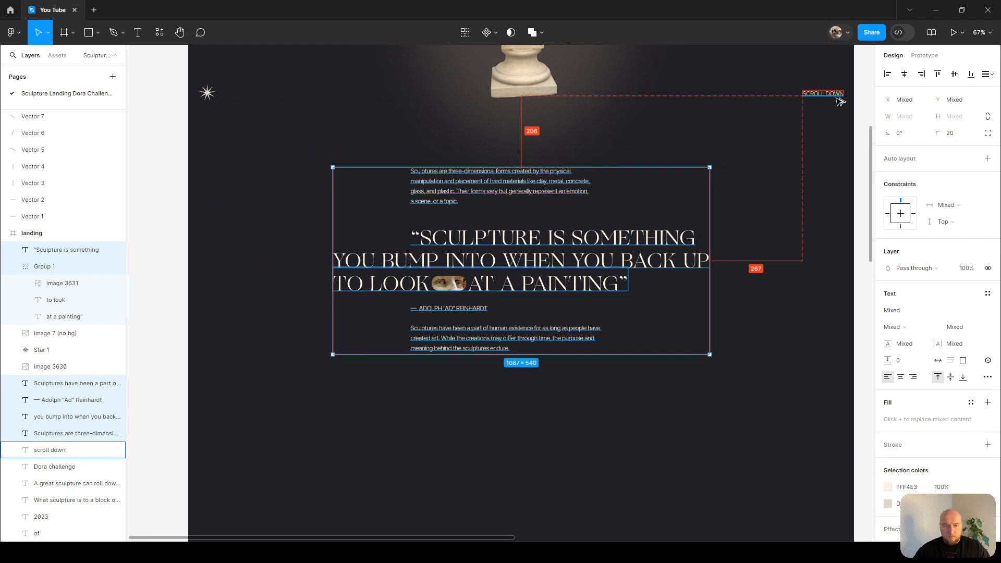
{"action": "scroll", "coordinate": [670, 138], "scroll_direction": "up", "scroll_amount": 1}
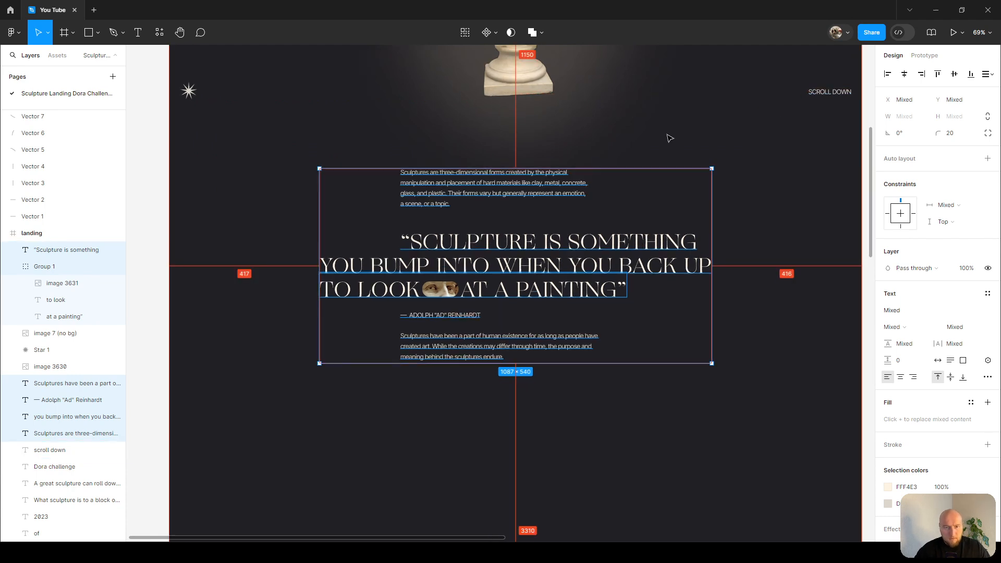
{"action": "key", "text": "shift+Down"}
{"action": "key", "text": "shift+Down"}
{"action": "key", "text": "shift+Down"}
{"action": "key", "text": "shift+Down"}
{"action": "key", "text": "shift+Down"}
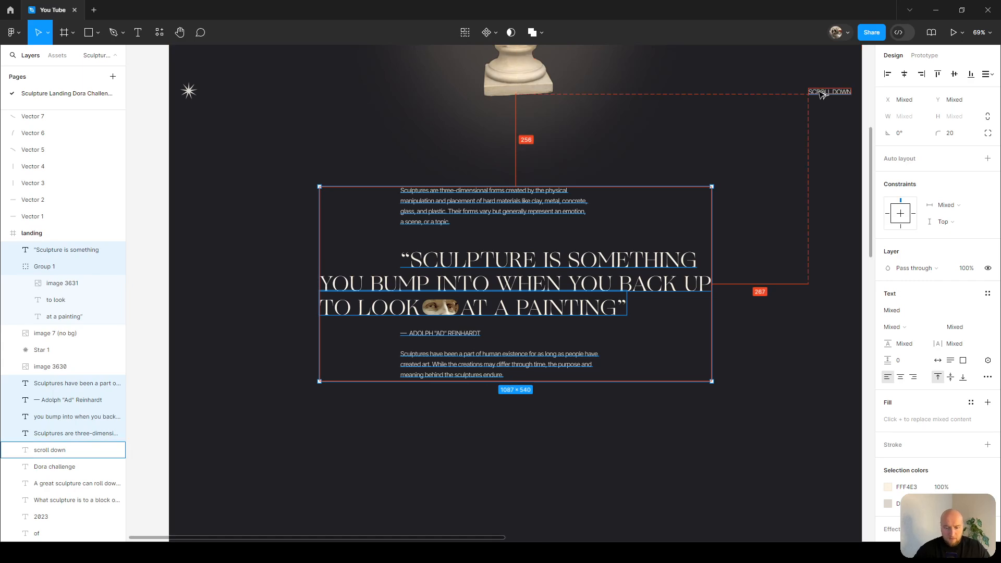
{"action": "key", "text": "Down"}
{"action": "key", "text": "Down"}
{"action": "key", "text": "Down"}
{"action": "key", "text": "Down"}
{"action": "key", "text": "shift+Down"}
{"action": "key", "text": "shift+Down"}
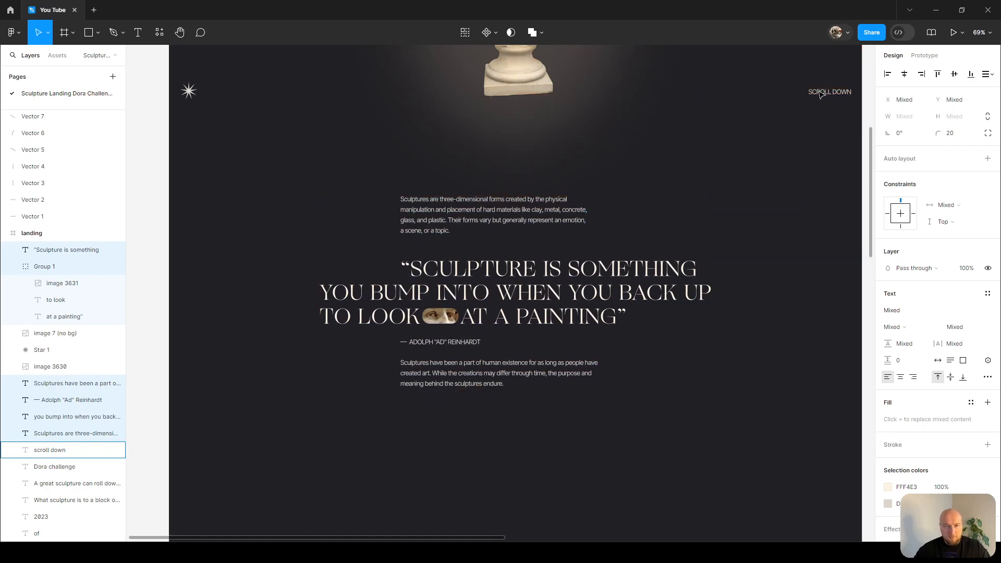
{"action": "left_click", "coordinate": [742, 134]}
Review the landing page from the top down to the empty area below the second section.
{"action": "scroll", "coordinate": [742, 142], "scroll_direction": "up", "scroll_amount": 5}
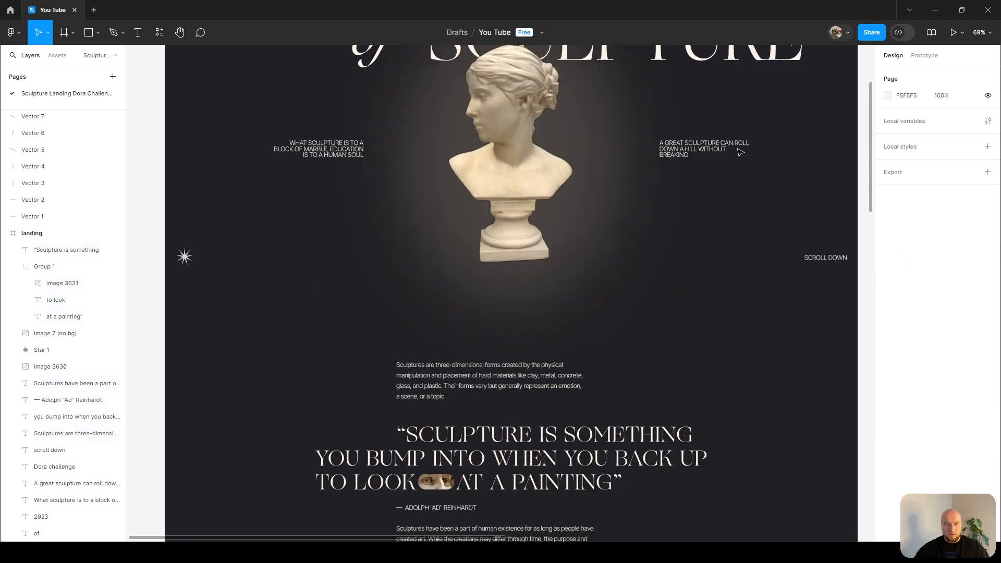
{"action": "scroll", "coordinate": [740, 151], "scroll_direction": "up", "scroll_amount": 2}
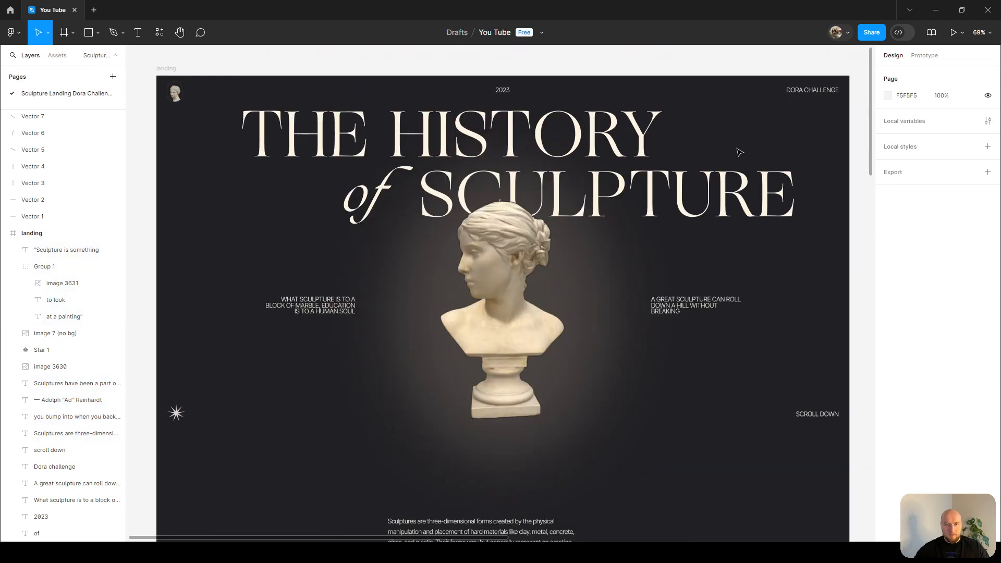
{"action": "scroll", "coordinate": [740, 152], "scroll_direction": "down", "scroll_amount": 6}
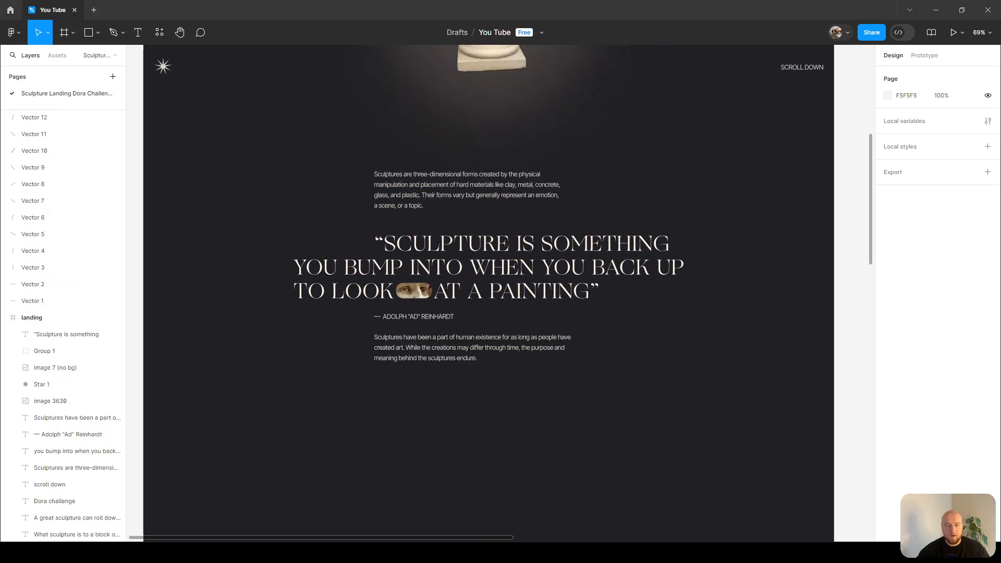
{"action": "scroll", "coordinate": [489, 235], "scroll_direction": "down", "scroll_amount": 1}
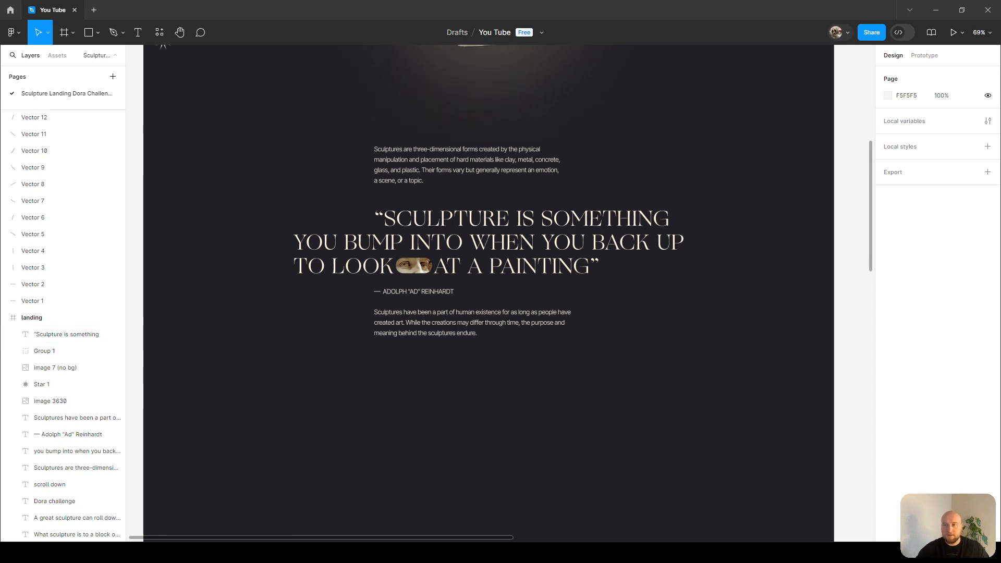
{"action": "scroll", "coordinate": [516, 374], "scroll_direction": "down", "scroll_amount": 5}
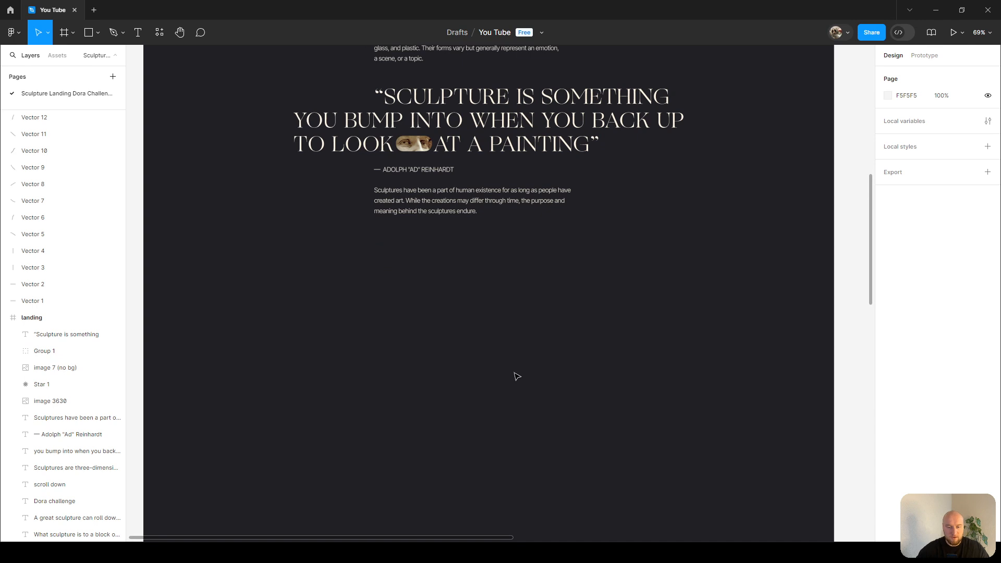
{"action": "key", "text": "shift+i"}
{"action": "key", "text": "Escape"}
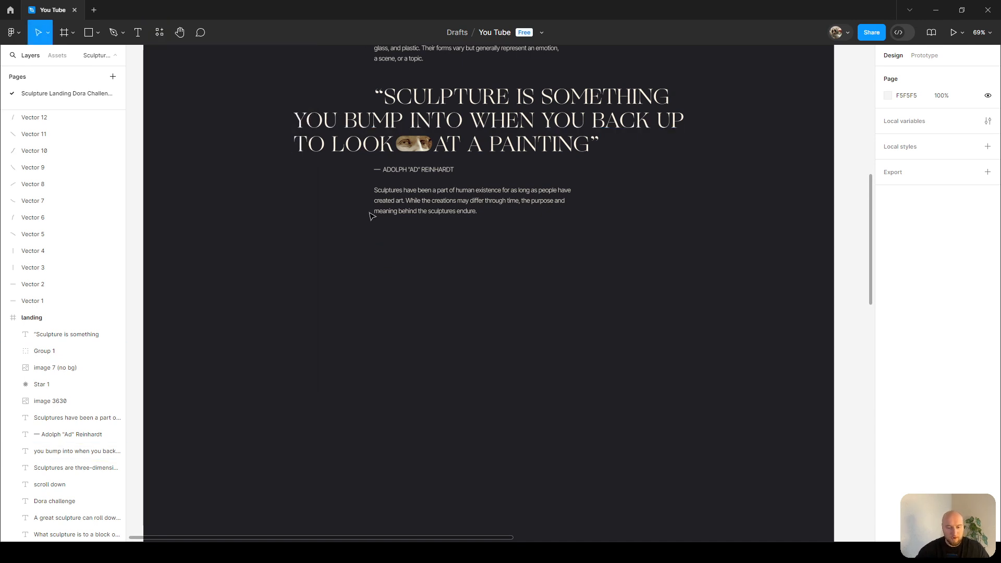
Sketch a rough layout plan with the Pencil below the section, then delete the sketch.
{"action": "key", "text": "p"}
{"action": "left_click_drag", "start_coordinate": [218, 316], "coordinate": [340, 458]}
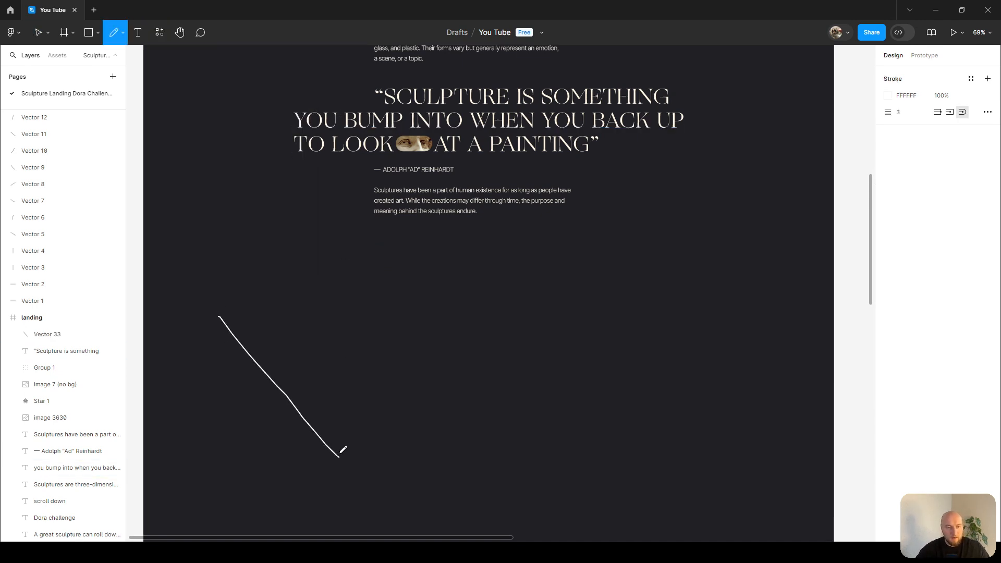
{"action": "left_click_drag", "start_coordinate": [335, 324], "coordinate": [225, 455]}
{"action": "left_click_drag", "start_coordinate": [518, 319], "coordinate": [674, 325]}
{"action": "left_click_drag", "start_coordinate": [522, 361], "coordinate": [673, 361]}
{"action": "left_click_drag", "start_coordinate": [552, 388], "coordinate": [676, 389]}
{"action": "left_click_drag", "start_coordinate": [530, 423], "coordinate": [693, 428]}
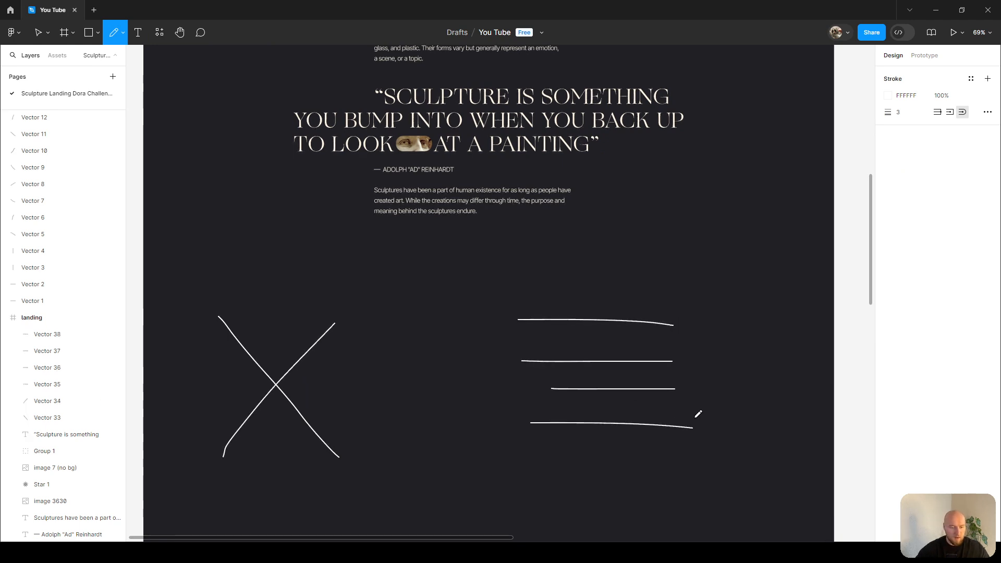
{"action": "key", "text": "v"}
{"action": "left_click_drag", "start_coordinate": [205, 284], "coordinate": [701, 496]}
{"action": "key", "text": "Delete"}
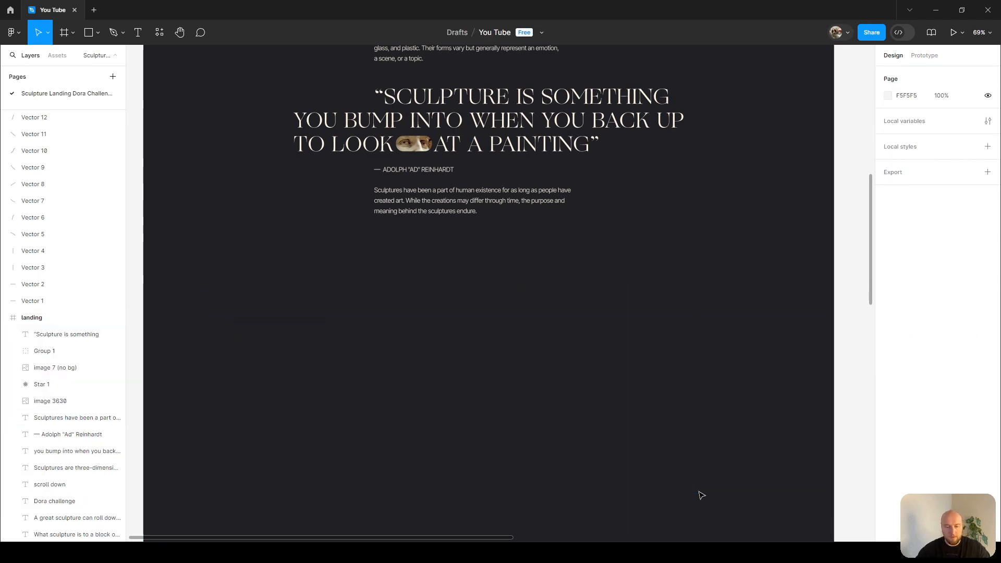
Draw a guide rectangle, set its width to 1920/2, and align it to the frame's right edge.
{"action": "key", "text": "r"}
{"action": "left_click_drag", "start_coordinate": [403, 371], "coordinate": [522, 433]}
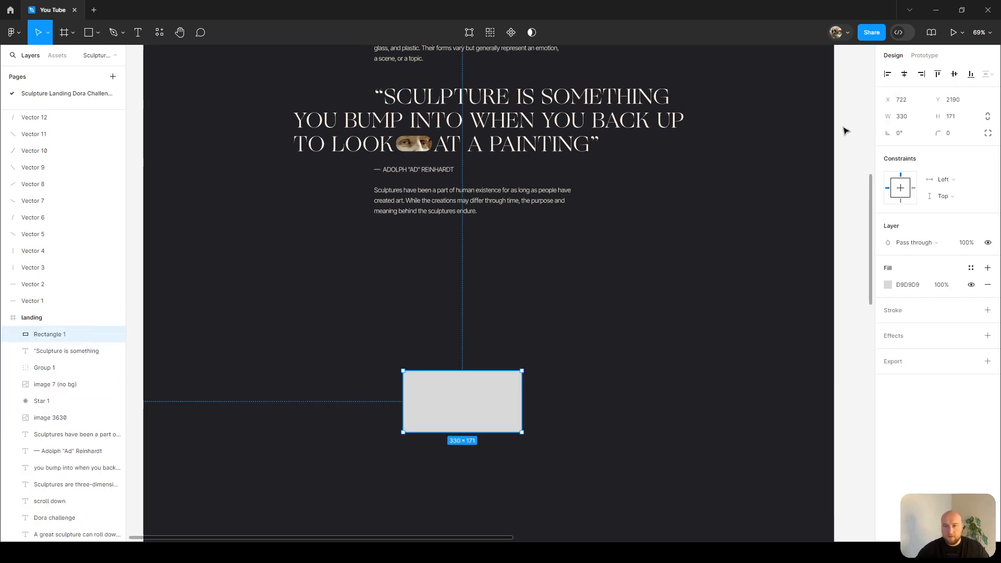
{"action": "left_click", "coordinate": [908, 121]}
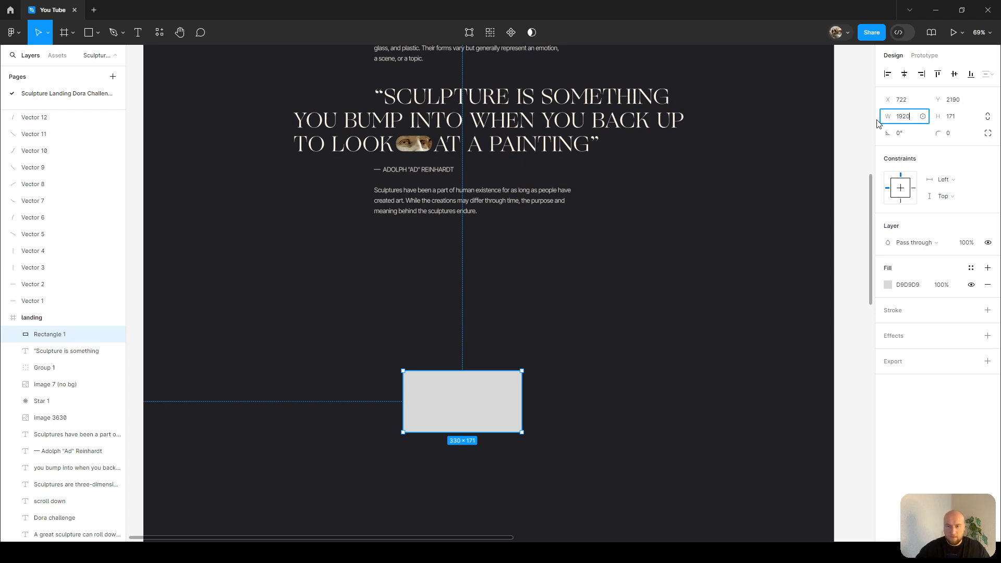
{"action": "type", "text": "1920"}
{"action": "key", "text": "Tab"}
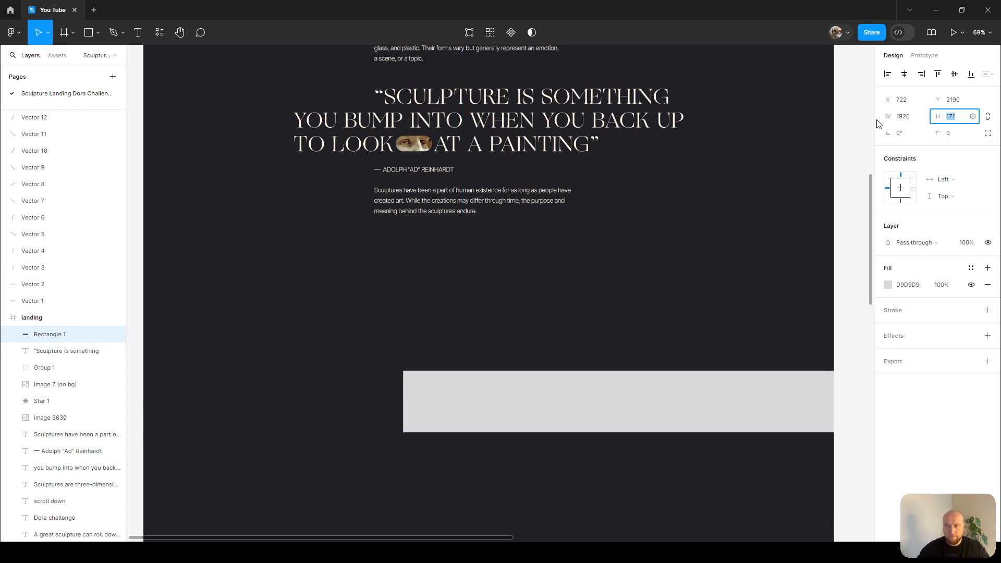
{"action": "left_click", "coordinate": [923, 120]}
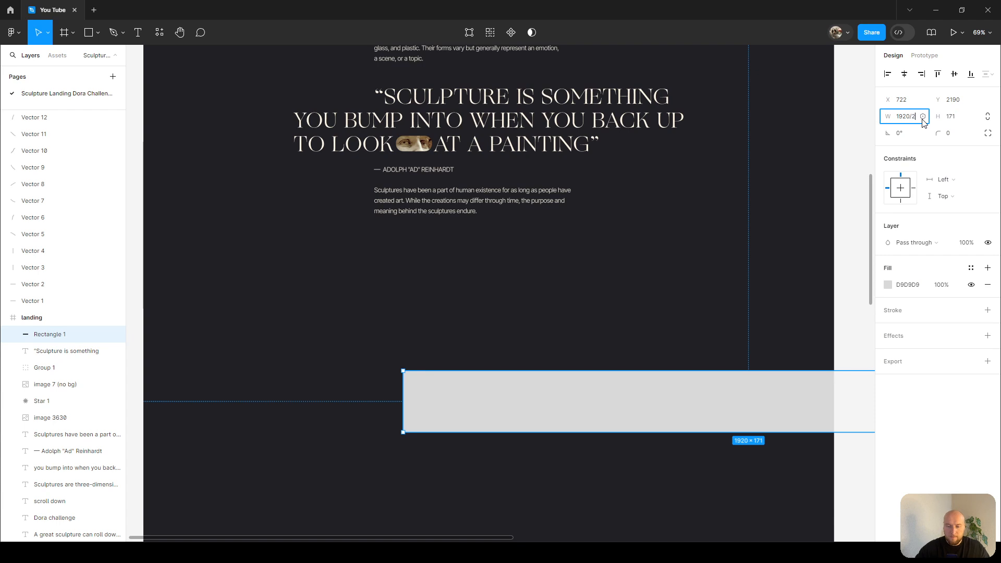
{"action": "key", "text": "Return"}
{"action": "key", "text": "alt+d"}
{"action": "scroll", "coordinate": [650, 300], "scroll_direction": "down", "scroll_amount": 2}
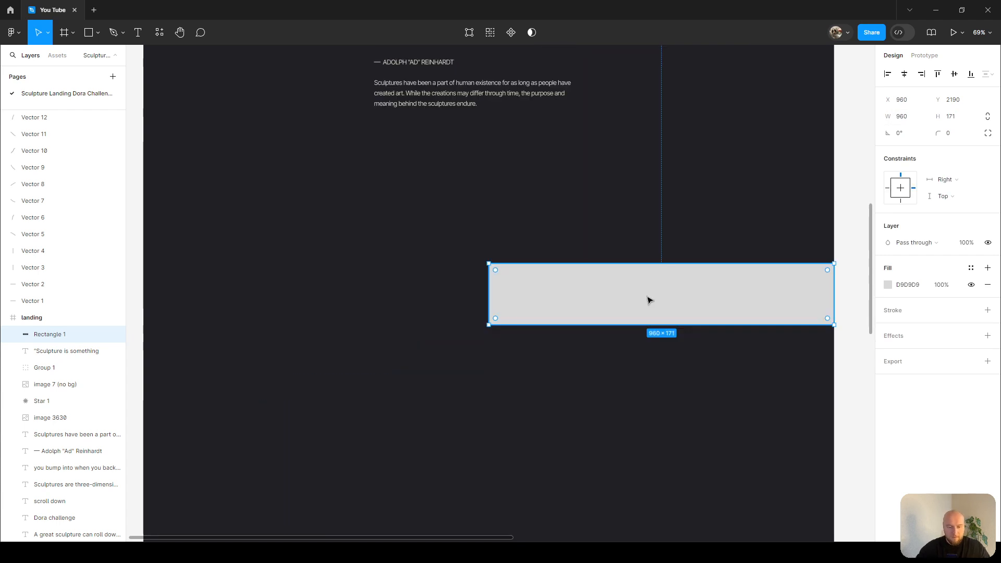
Draw a vertical line with the Pencil at the frame's centre along the rectangle's left edge.
{"action": "key", "text": "p"}
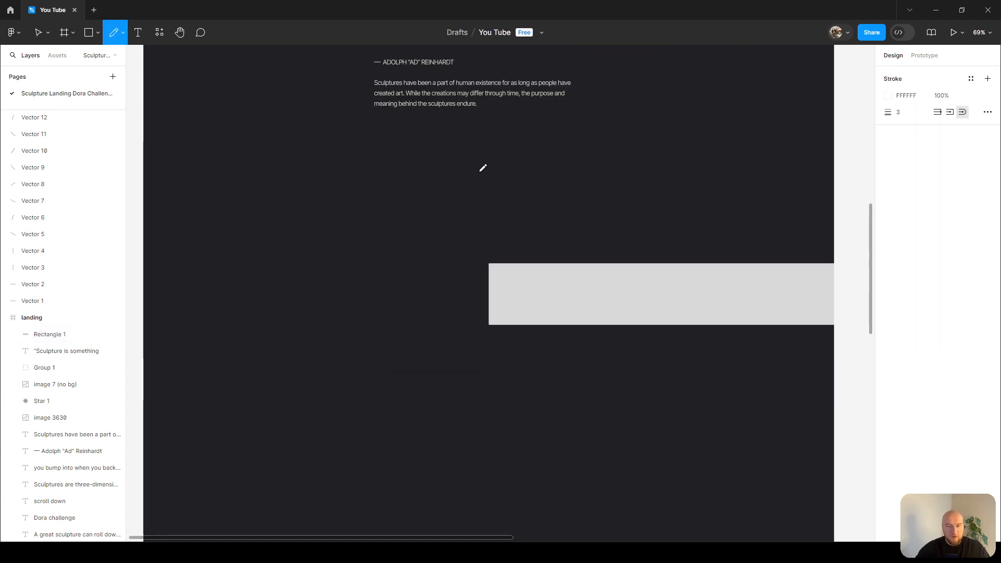
{"action": "left_click", "coordinate": [488, 168]}
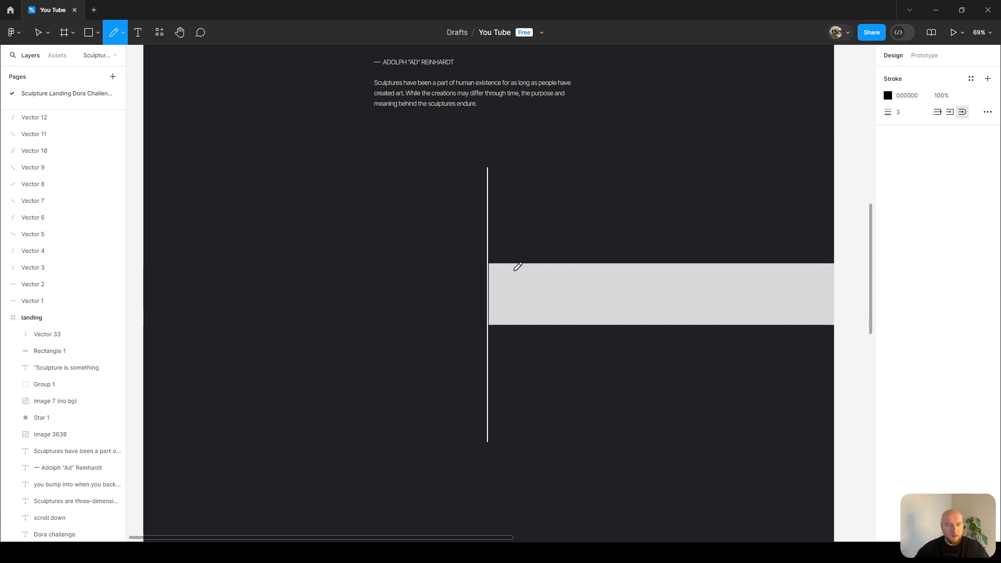
{"action": "key", "text": "Escape"}
{"action": "key", "text": "Escape"}
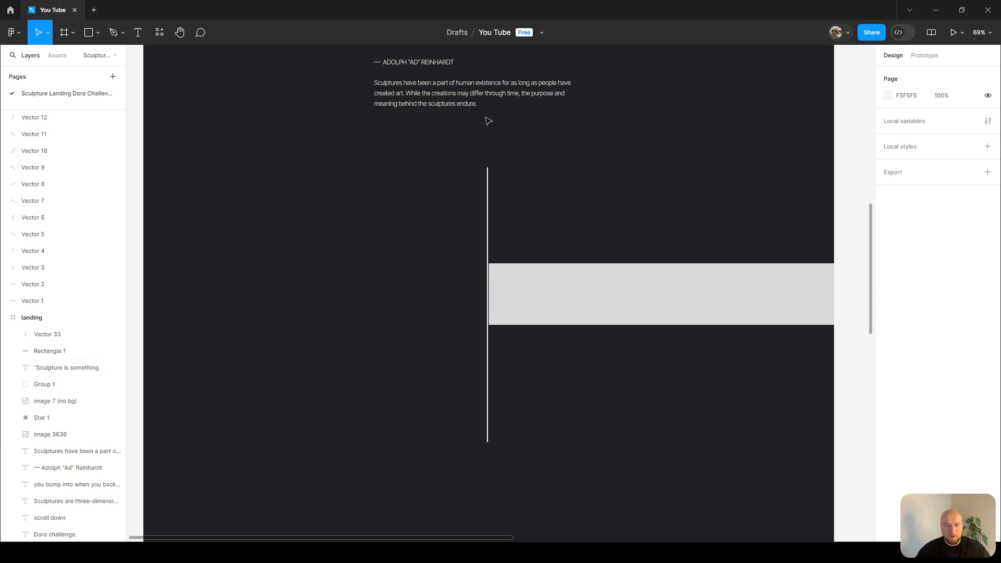
Duplicate the closing paragraph beside the vertical line and delete the guide rectangle.
{"action": "left_click", "coordinate": [412, 97]}
{"action": "left_click_drag", "start_coordinate": [412, 97], "coordinate": [526, 297]}
{"action": "left_click", "coordinate": [574, 289]}
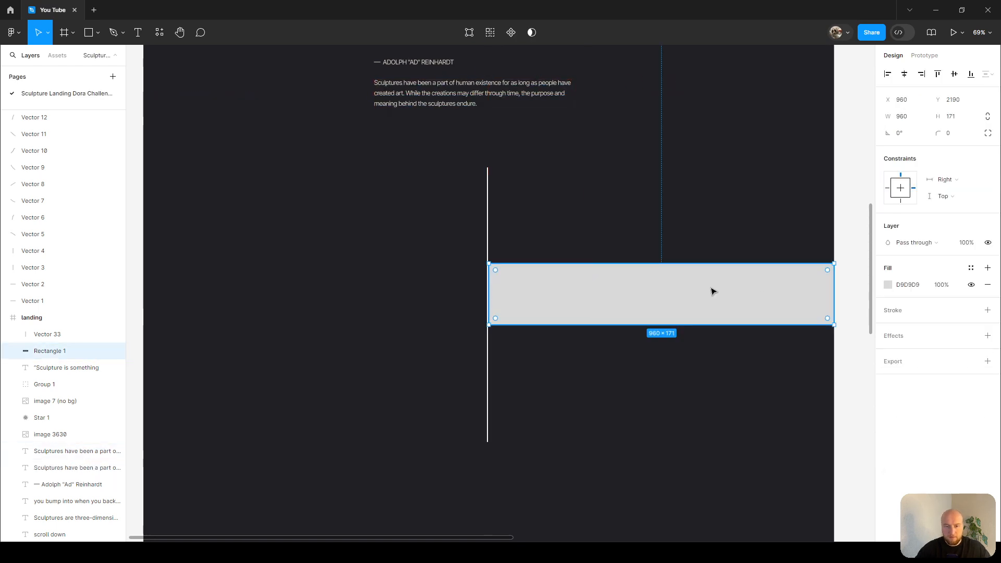
{"action": "key", "text": "Delete"}
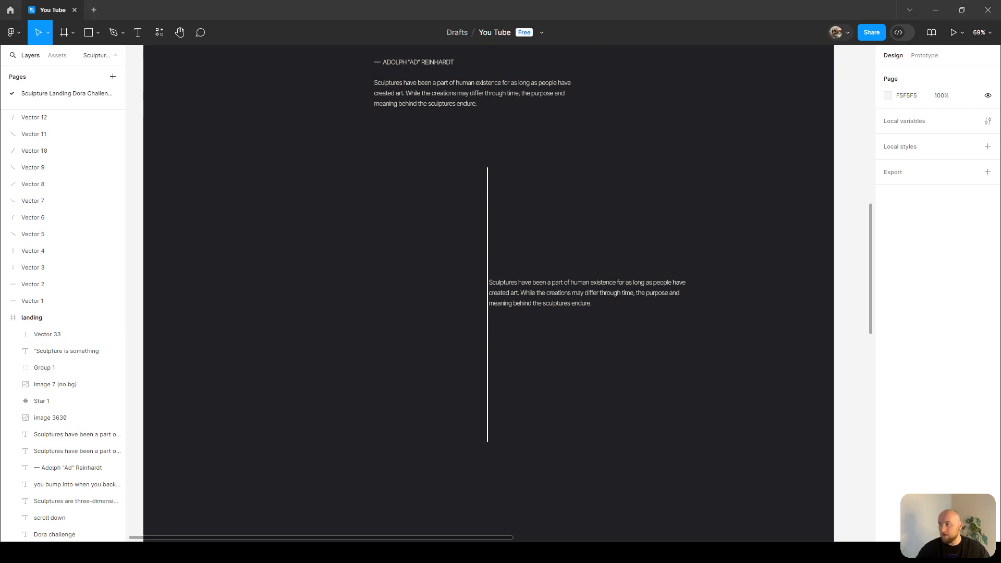
Replace the duplicated paragraph's text with the pasted description of sculpture as a visual art.
{"action": "left_click", "coordinate": [557, 301]}
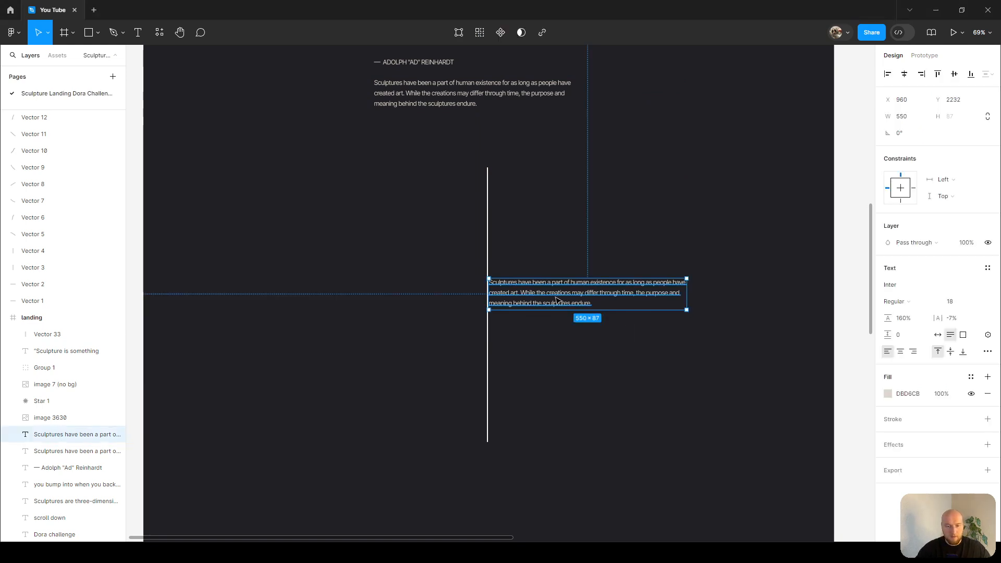
{"action": "double_click", "coordinate": [557, 301]}
{"action": "type", "text": "Sculpture is the branch of the visual arts that operates in three dimensions. Sculpture is the three-dimensional art work which is physically presented in the dimensions of height, width and depth. It is one of the plastic arts. Durable sculptural processes originally used carving (the removal of material) and modelling (the addition of material, as clay), in stone, metal, ceramics, wood and other materials but, since Modernism, there has been almost complete freedom of materials and process. A wide variety of materials may be worked by removal such as carving, assembled by welding or modelling, or moulded or cast."}
{"action": "left_click", "coordinate": [613, 214]}
Duplicate the 'AT A PAINTING' text and place the copy above the new paragraph beside the vertical line.
{"action": "scroll", "coordinate": [614, 214], "scroll_direction": "up", "scroll_amount": 1}
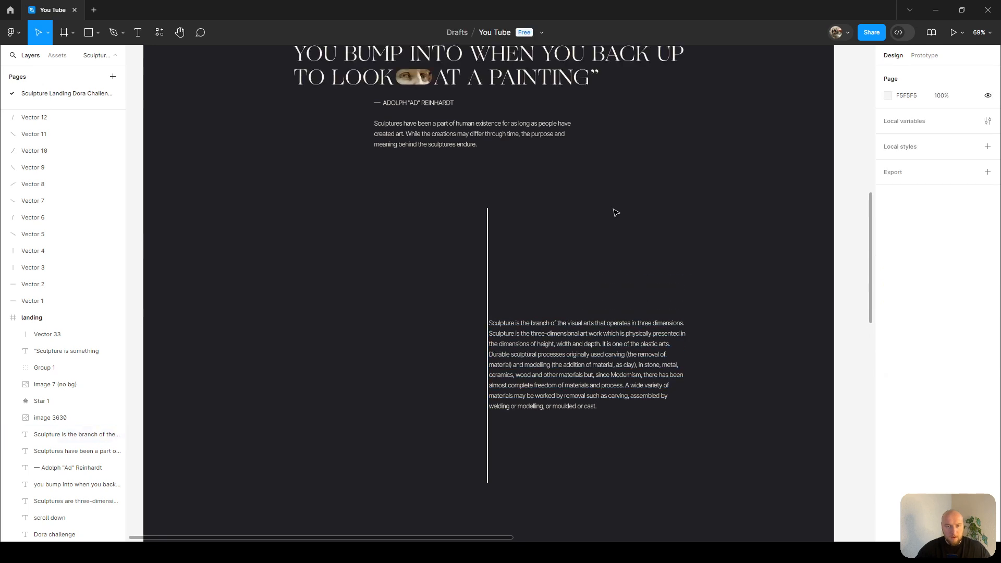
{"action": "left_click", "coordinate": [526, 79]}
{"action": "mouse_move", "coordinate": [527, 78]}
{"action": "left_mouse_down"}
{"action": "mouse_move", "coordinate": [565, 159]}
{"action": "mouse_move", "coordinate": [574, 272]}
{"action": "mouse_move", "coordinate": [584, 284]}
{"action": "left_mouse_up"}
{"action": "scroll", "coordinate": [566, 334], "scroll_direction": "up", "scroll_amount": 3}
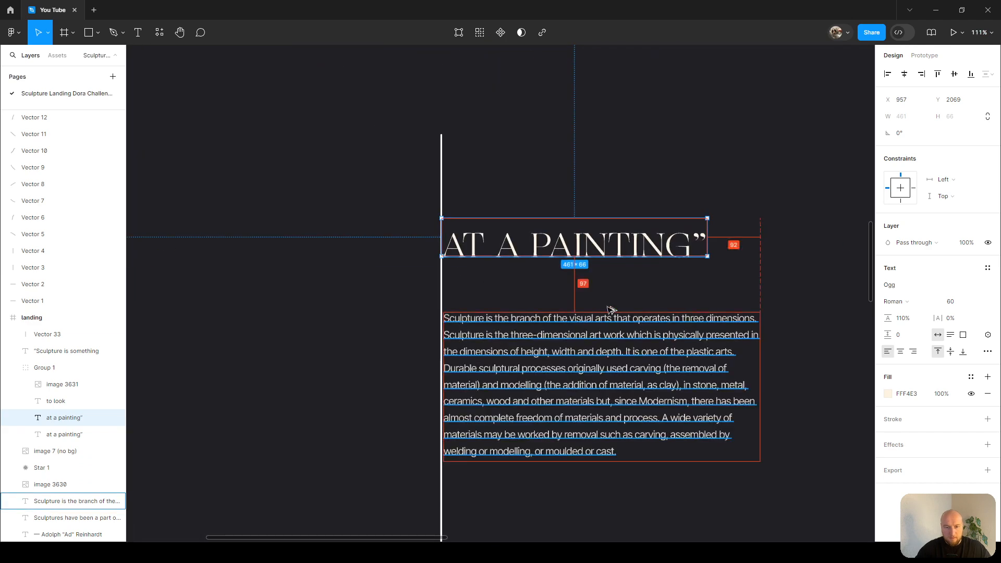
{"action": "scroll", "coordinate": [609, 269], "scroll_direction": "down", "scroll_amount": 2}
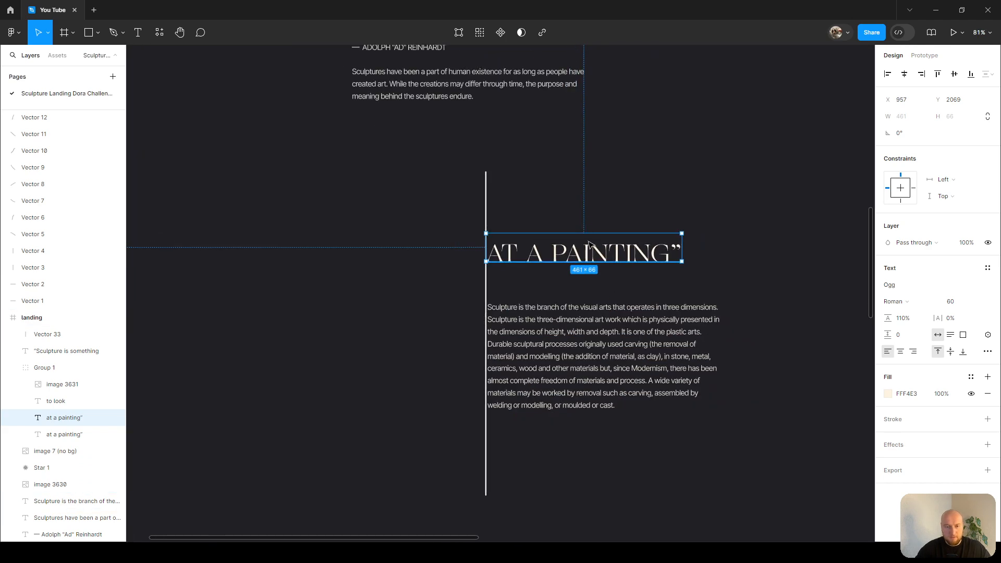
{"action": "left_click_drag", "start_coordinate": [572, 206], "coordinate": [597, 367]}
{"action": "scroll", "coordinate": [361, 119], "scroll_direction": "up", "scroll_amount": 3}
{"action": "scroll", "coordinate": [485, 106], "scroll_direction": "down", "scroll_amount": 3}
{"action": "scroll", "coordinate": [549, 253], "scroll_direction": "down", "scroll_amount": 3}
{"action": "scroll", "coordinate": [608, 302], "scroll_direction": "up", "scroll_amount": 3}
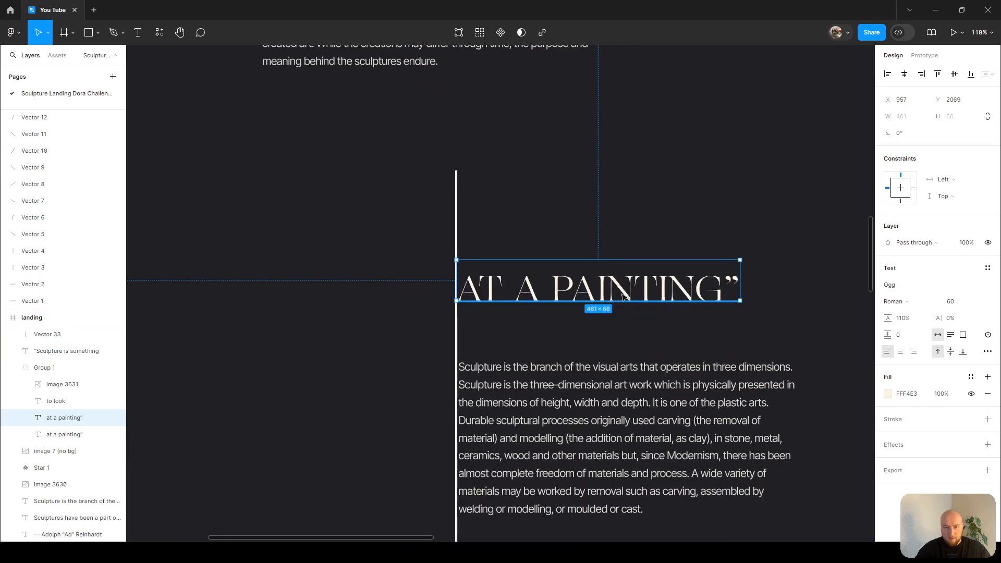
Change the copied heading's text to 'Some facts'.
{"action": "double_click", "coordinate": [622, 292]}
{"action": "type", "text": "Some"}
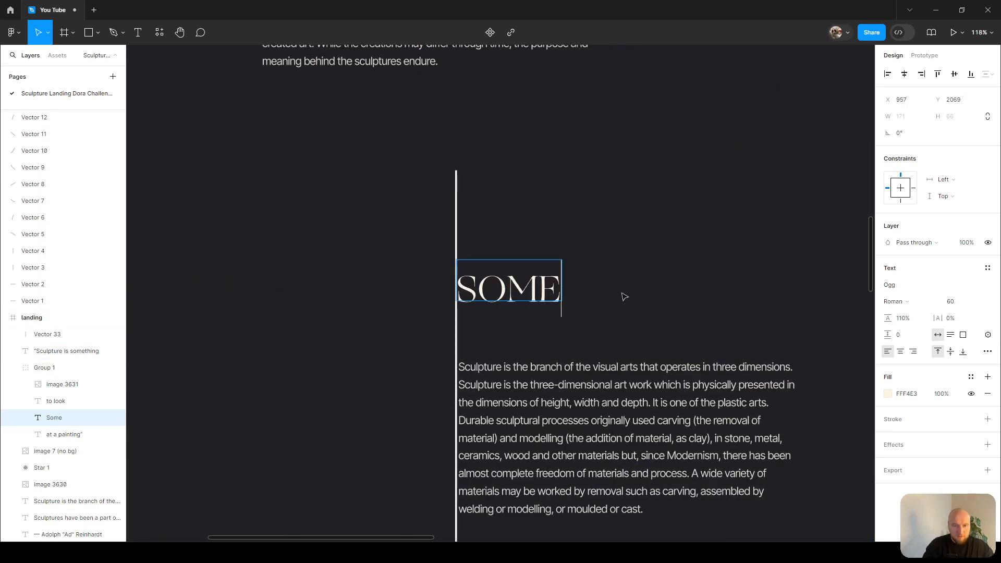
{"action": "type", "text": " facts"}
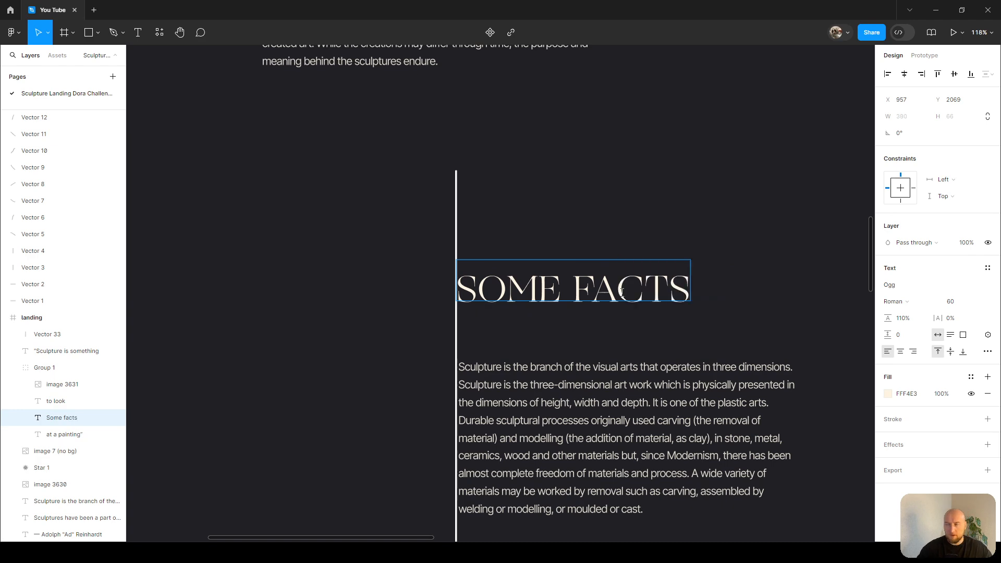
{"action": "scroll", "coordinate": [638, 235], "scroll_direction": "up", "scroll_amount": 12}
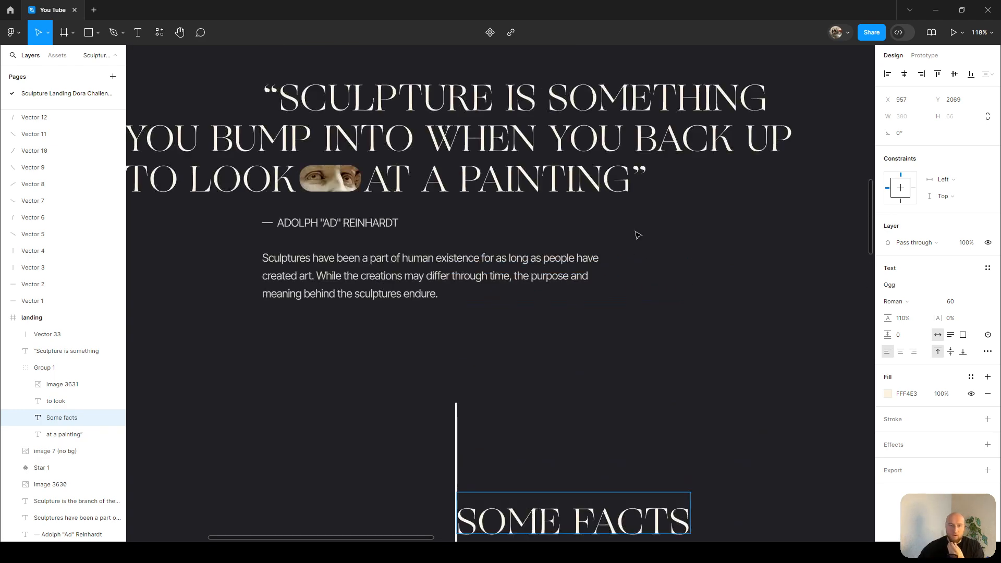
{"action": "scroll", "coordinate": [638, 235], "scroll_direction": "down", "scroll_amount": 10}
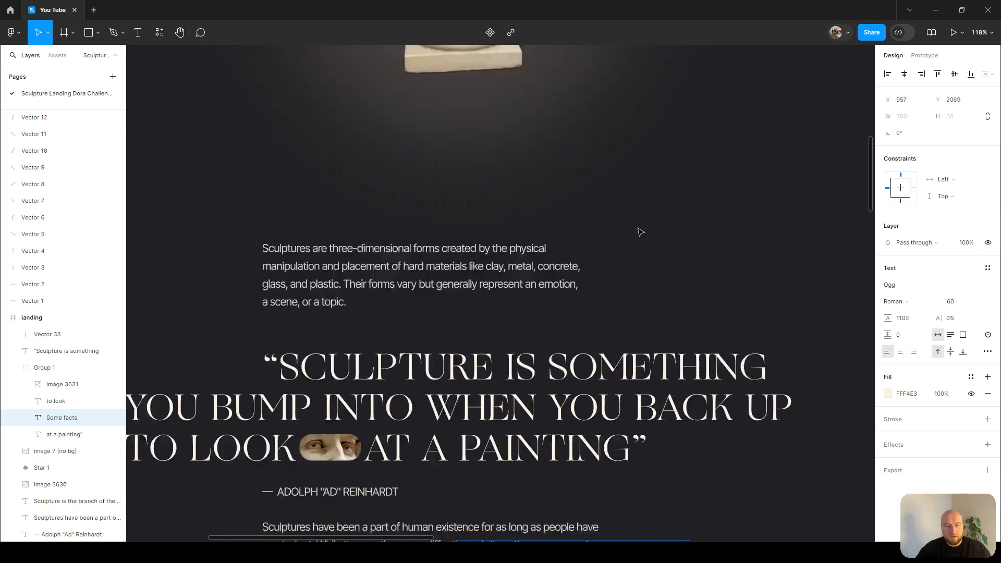
Set the letter E in the 'Some facts' heading to Italic style and its case to original.
{"action": "scroll", "coordinate": [545, 340], "scroll_direction": "up", "scroll_amount": 5}
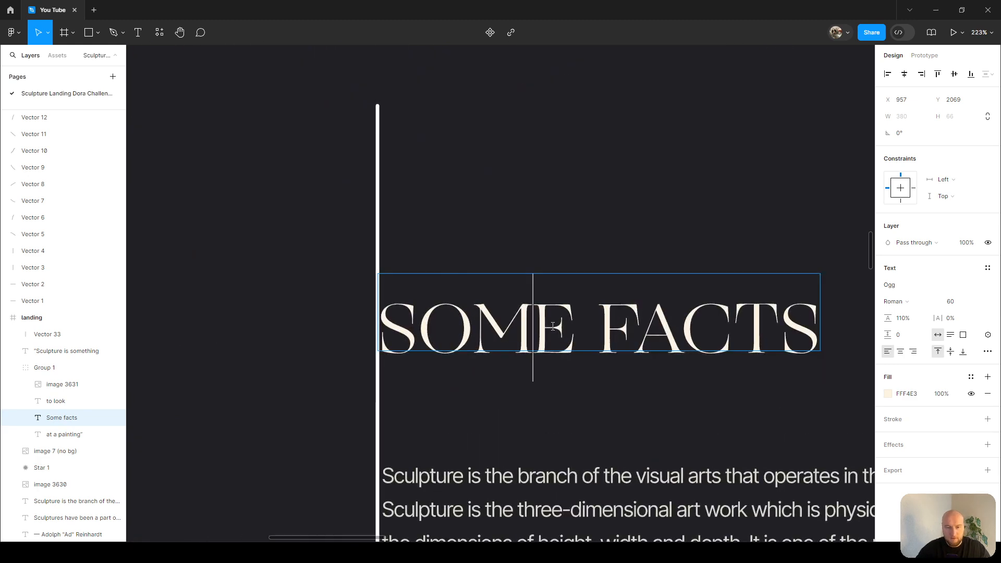
{"action": "left_click_drag", "start_coordinate": [545, 341], "coordinate": [567, 328]}
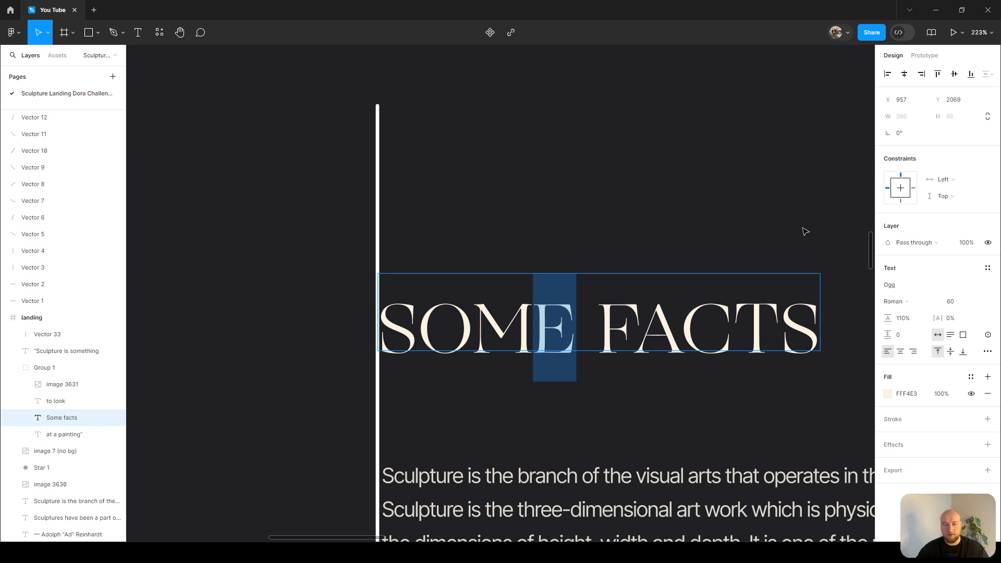
{"action": "left_click", "coordinate": [924, 303]}
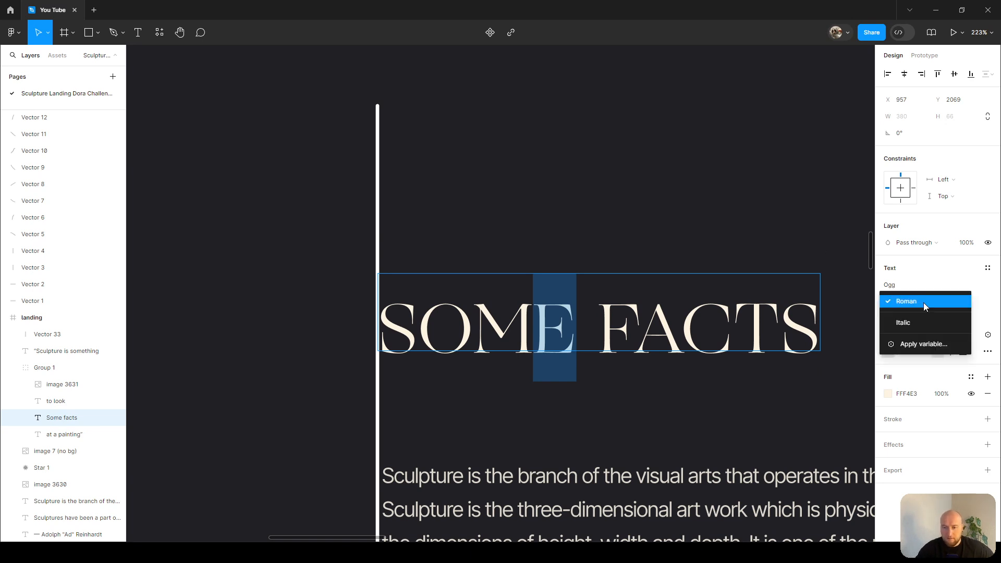
{"action": "left_click", "coordinate": [900, 326]}
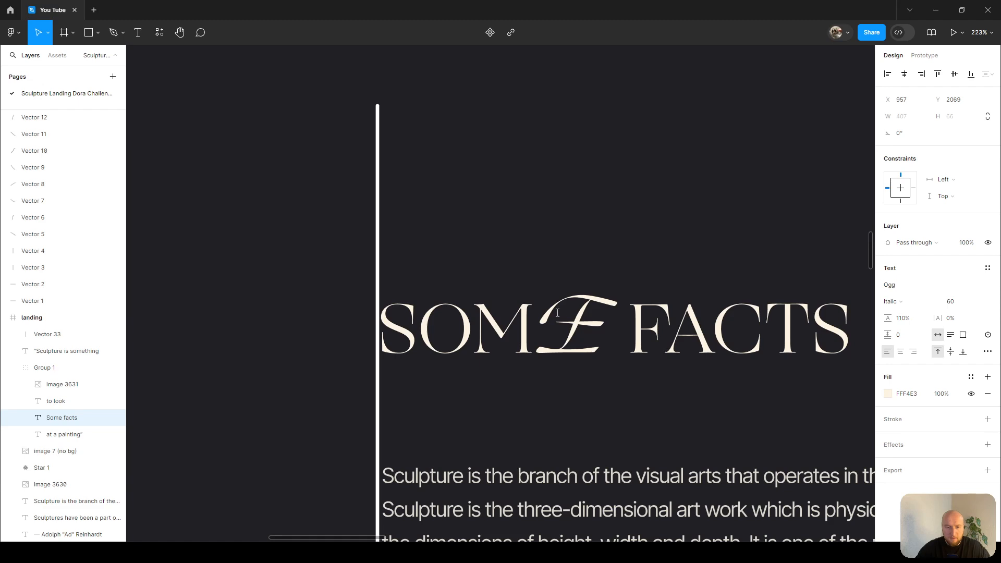
{"action": "left_click", "coordinate": [988, 352]}
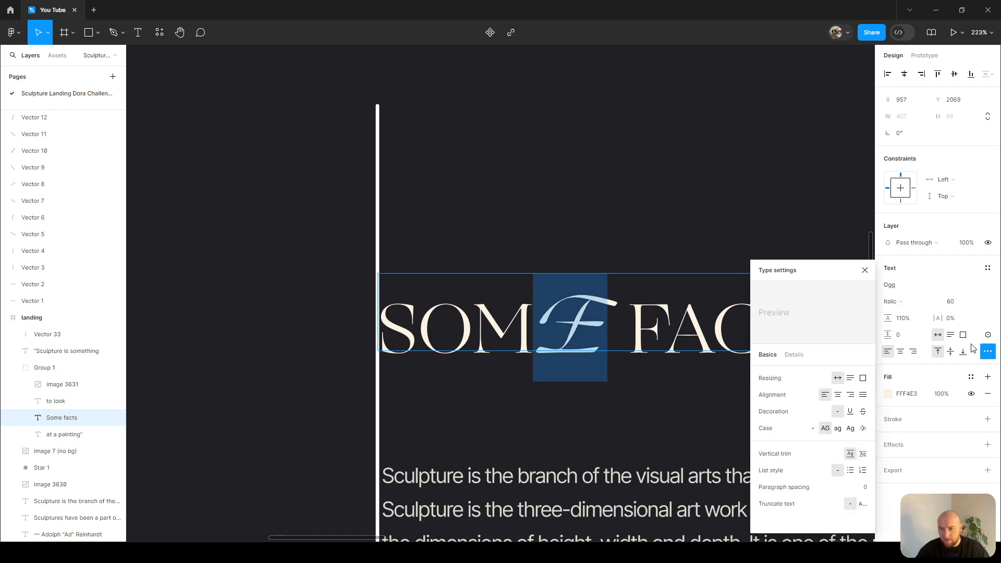
{"action": "left_click", "coordinate": [812, 430]}
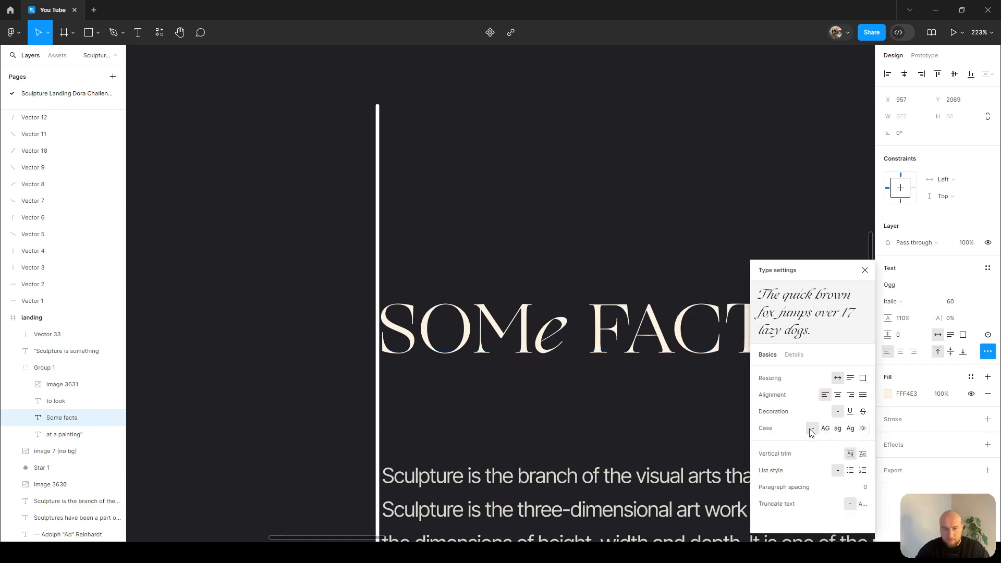
Set the italic e's font size to 80 and close the type settings.
{"action": "left_click_drag", "start_coordinate": [534, 326], "coordinate": [563, 324]}
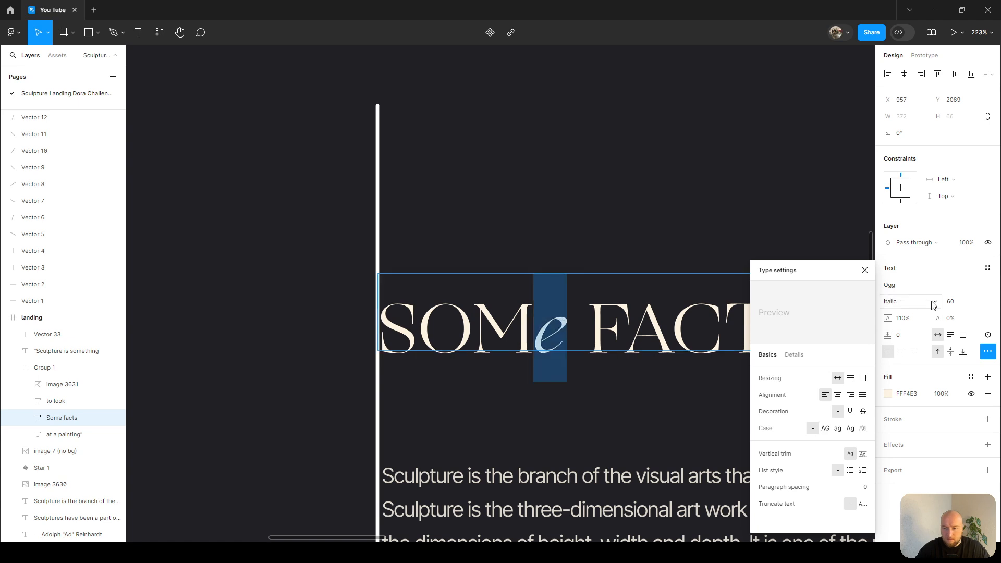
{"action": "type", "text": "80"}
{"action": "key", "text": "Return"}
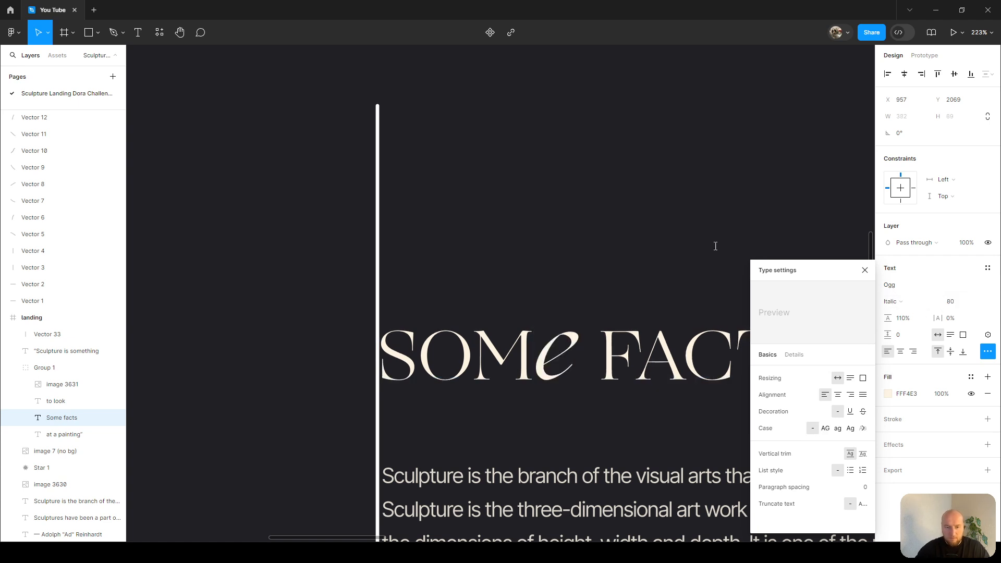
{"action": "key", "text": "Escape"}
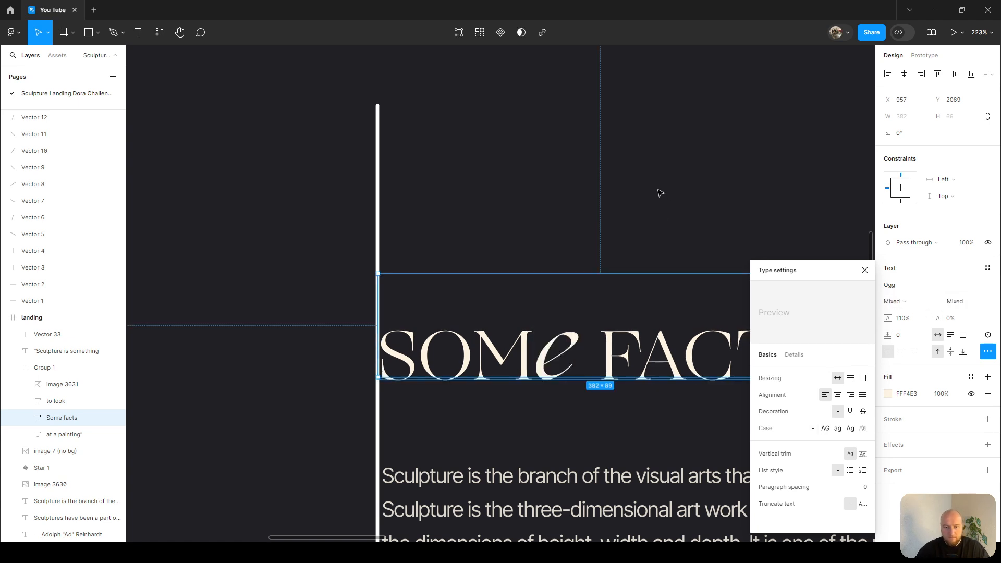
{"action": "left_click", "coordinate": [865, 270]}
Cut and paste the 'Some facts' heading out of its group and move it above the paragraph.
{"action": "key", "text": "shift+0"}
{"action": "left_click", "coordinate": [765, 155]}
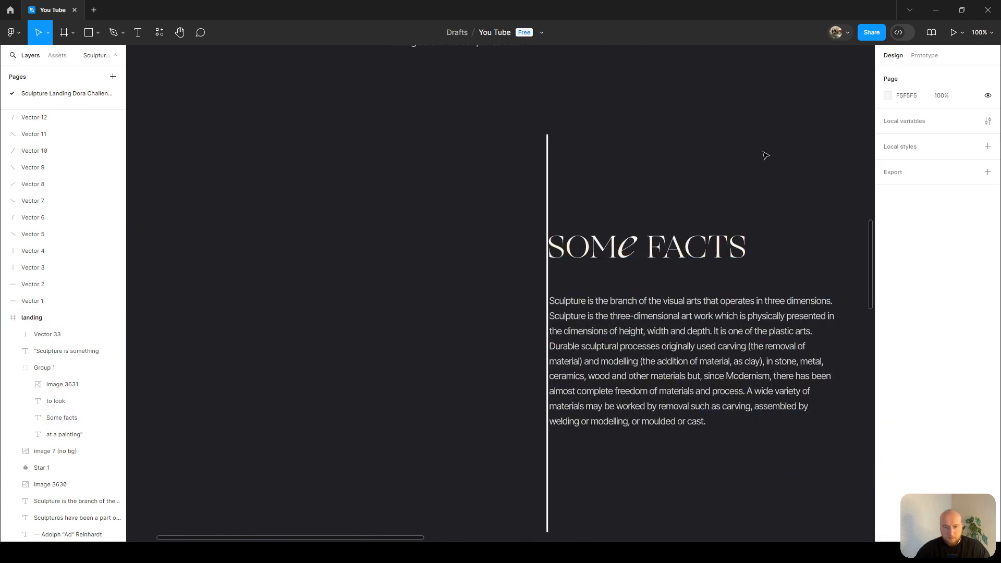
{"action": "left_click", "coordinate": [720, 241]}
{"action": "left_click", "coordinate": [735, 252]}
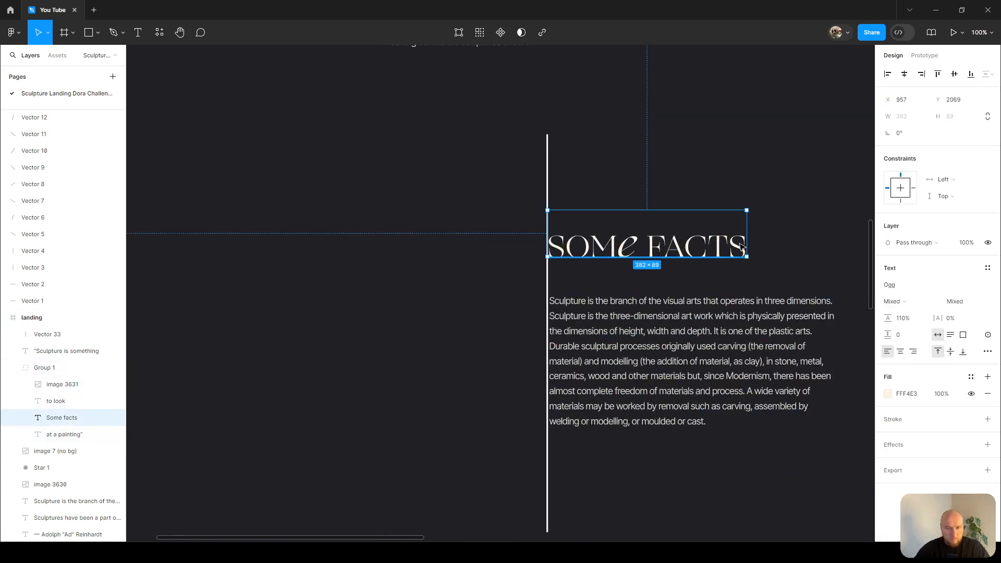
{"action": "key", "text": "ctrl+x"}
{"action": "key", "text": "ctrl+v"}
{"action": "left_click_drag", "start_coordinate": [507, 303], "coordinate": [698, 255]}
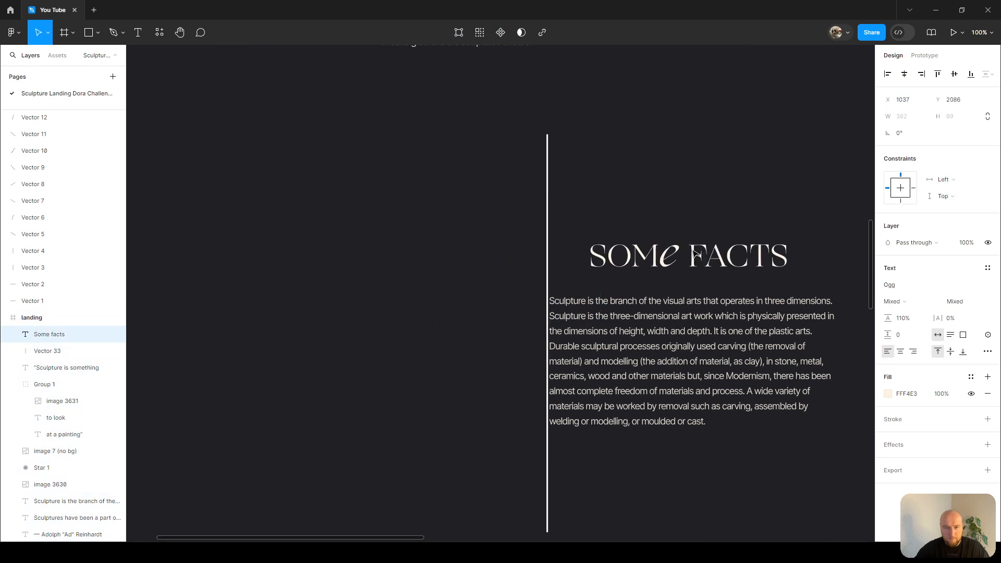
Delete the vertical line beside the paragraph.
{"action": "left_click", "coordinate": [549, 186]}
{"action": "key", "text": "Delete"}
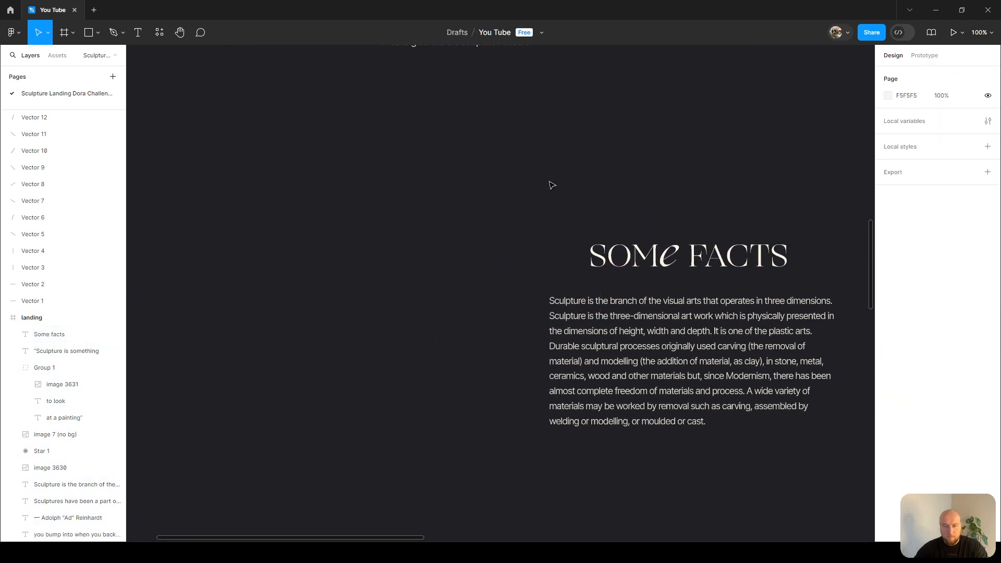
Align the 'Some facts' heading to the left edge of the paragraph below it.
{"action": "left_click", "coordinate": [636, 264]}
{"action": "left_click", "coordinate": [632, 320], "text": "shift"}
{"action": "key", "text": "alt+a"}
{"action": "left_click", "coordinate": [629, 262]}
Duplicate the 'A great sculpture can roll down a hill without breaking' label and place the copy below the paragraph.
{"action": "scroll", "coordinate": [643, 197], "scroll_direction": "down", "scroll_amount": 2}
{"action": "scroll", "coordinate": [645, 200], "scroll_direction": "up", "scroll_amount": 2}
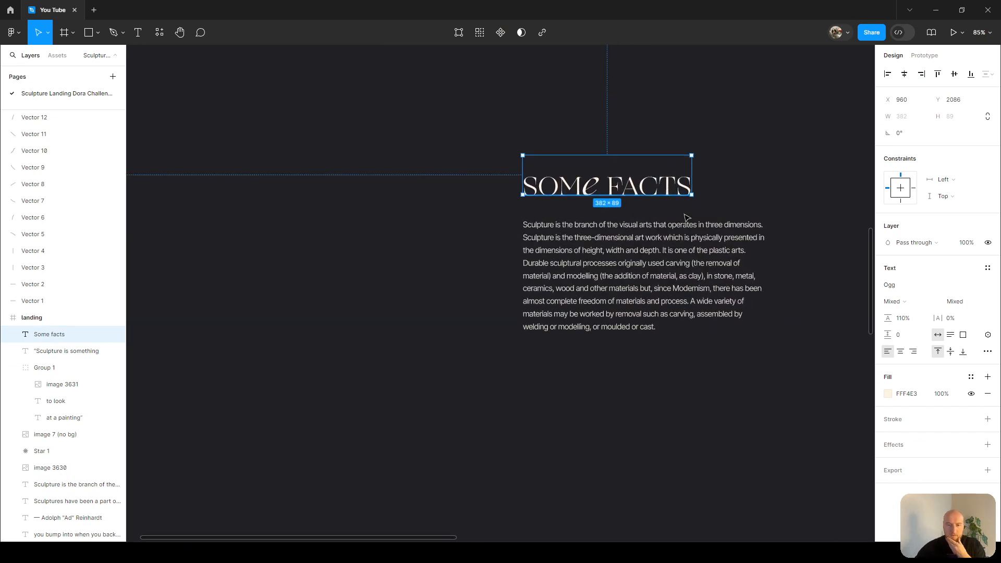
{"action": "scroll", "coordinate": [644, 217], "scroll_direction": "up", "scroll_amount": 3}
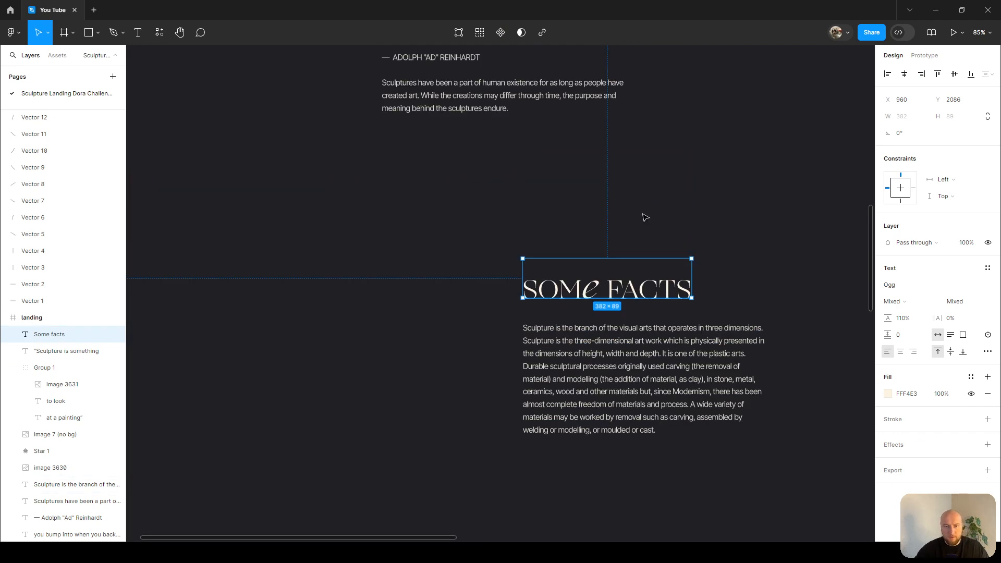
{"action": "scroll", "coordinate": [570, 315], "scroll_direction": "down", "scroll_amount": 5}
{"action": "scroll", "coordinate": [487, 175], "scroll_direction": "up", "scroll_amount": 3}
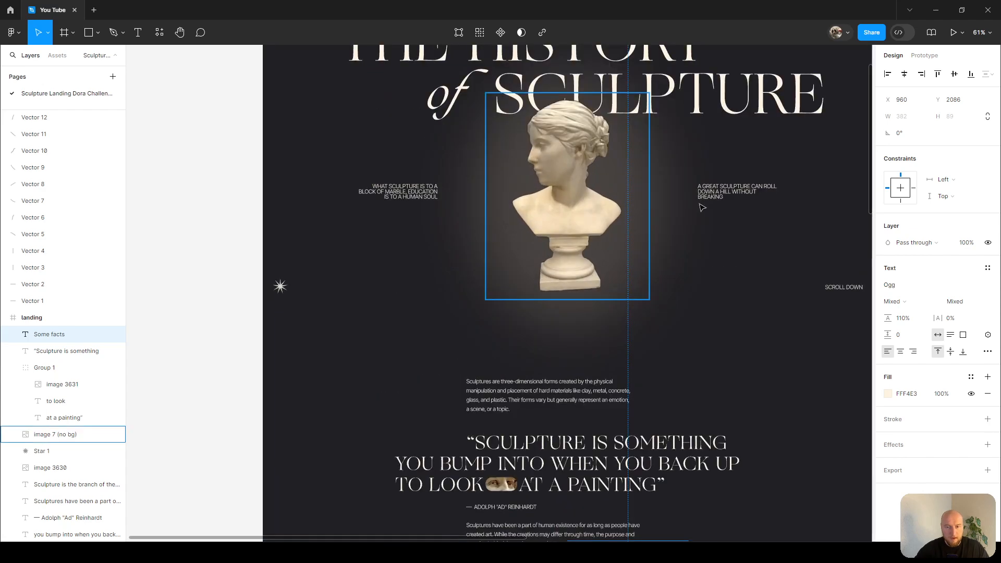
{"action": "scroll", "coordinate": [719, 194], "scroll_direction": "down", "scroll_amount": 3}
{"action": "left_click", "coordinate": [718, 194]}
{"action": "mouse_move", "coordinate": [718, 194]}
{"action": "left_mouse_down"}
{"action": "mouse_move", "coordinate": [689, 313]}
{"action": "mouse_move", "coordinate": [684, 474]}
{"action": "mouse_move", "coordinate": [636, 422]}
{"action": "mouse_move", "coordinate": [600, 421]}
{"action": "left_mouse_up"}
{"action": "scroll", "coordinate": [665, 431], "scroll_direction": "up", "scroll_amount": 6}
{"action": "scroll", "coordinate": [605, 420], "scroll_direction": "down", "scroll_amount": 3}
{"action": "scroll", "coordinate": [611, 365], "scroll_direction": "right", "scroll_amount": 3}
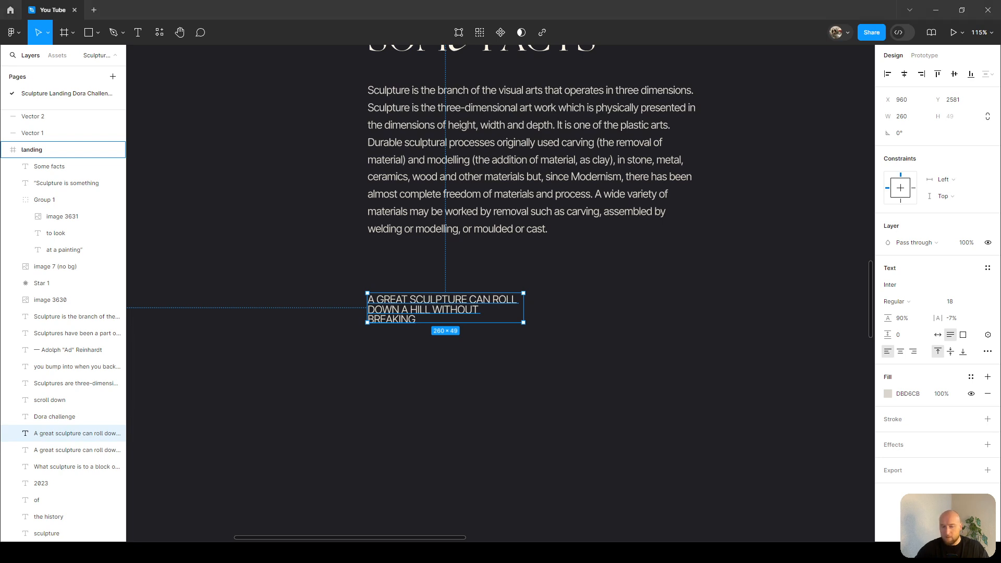
Replace the copied label's text with the pasted word 'Materials'.
{"action": "double_click", "coordinate": [418, 306]}
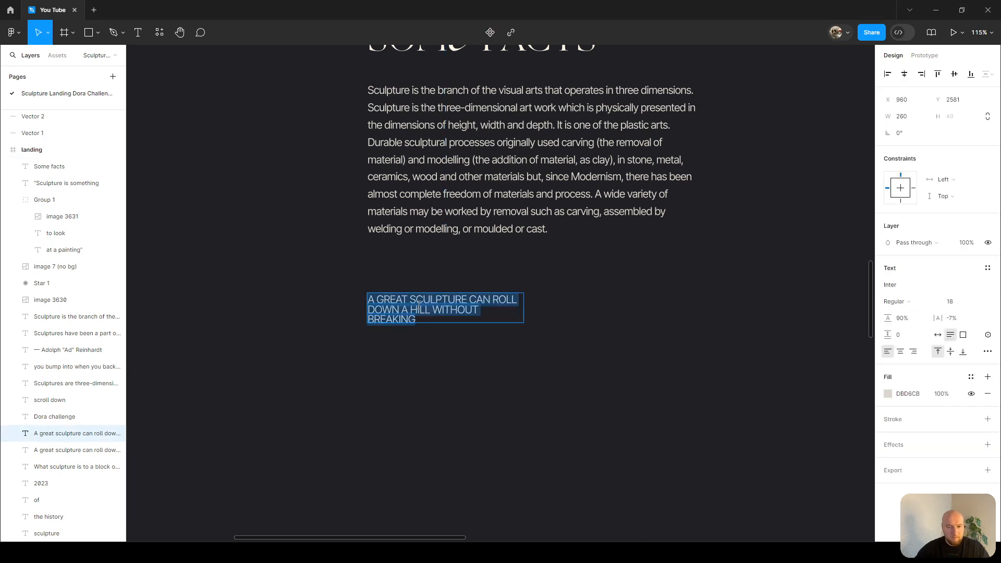
{"action": "key", "text": "ctrl+v"}
{"action": "key", "text": "Escape"}
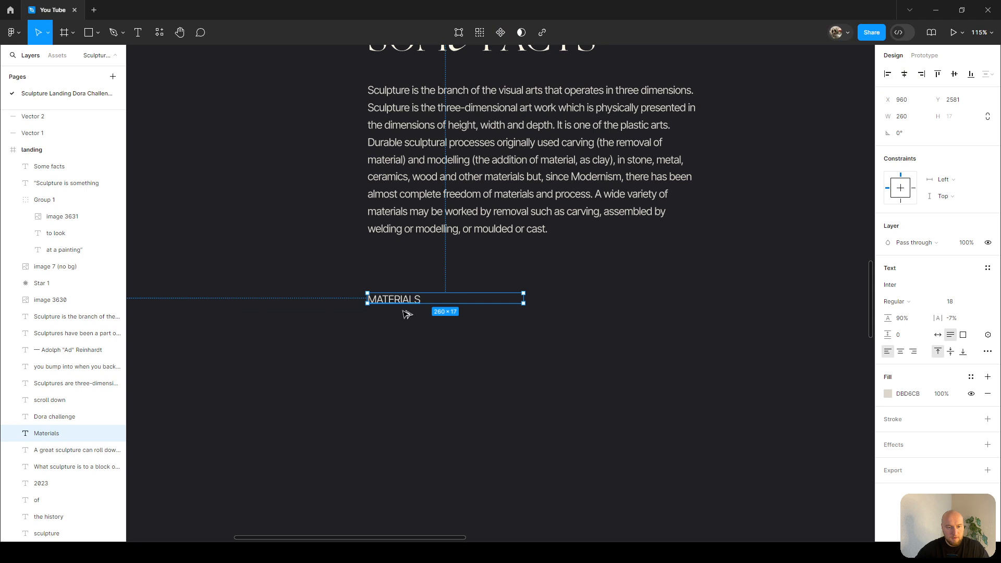
Duplicate the 'Materials' label below it and replace its text with pasted 'Oldest sculpture'.
{"action": "left_click_drag", "start_coordinate": [409, 305], "coordinate": [409, 345], "text": "alt"}
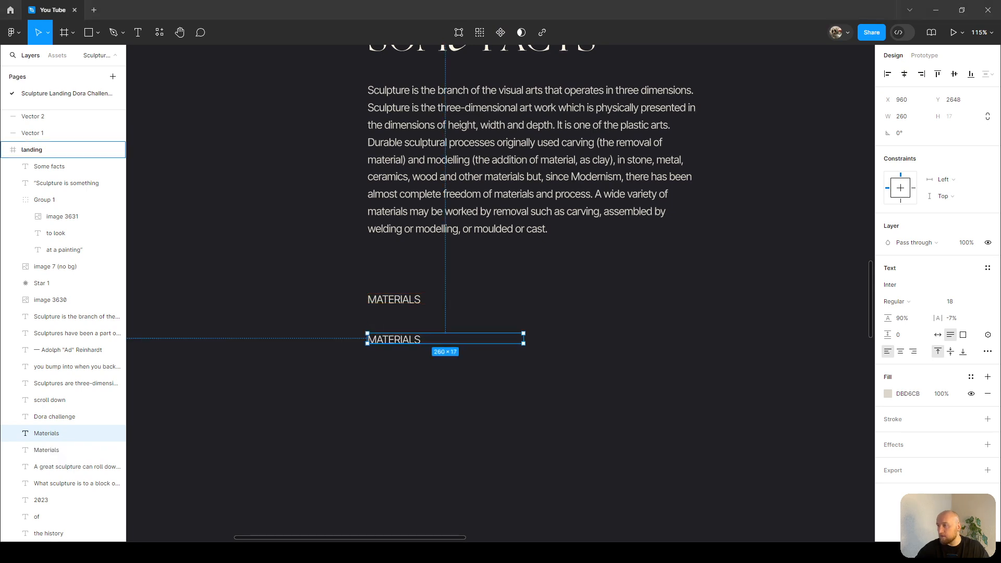
{"action": "double_click", "coordinate": [420, 333]}
{"action": "key", "text": "ctrl+v"}
{"action": "left_click", "coordinate": [641, 319]}
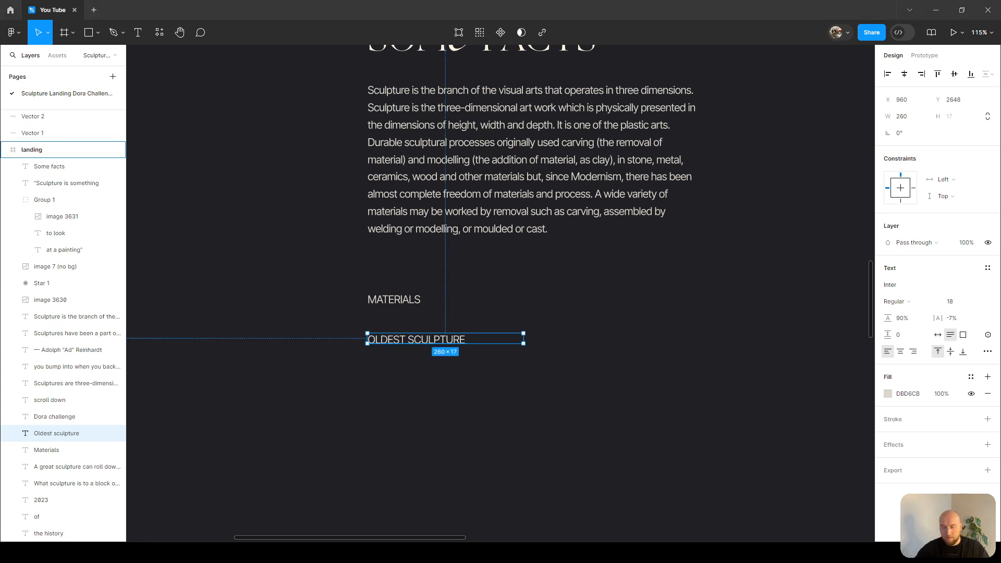
Duplicate the 'Oldest sculpture' label below it and change its text to 'place of origin'.
{"action": "left_click", "coordinate": [429, 351]}
{"action": "left_click", "coordinate": [447, 342]}
{"action": "left_click_drag", "start_coordinate": [447, 341], "coordinate": [442, 387]}
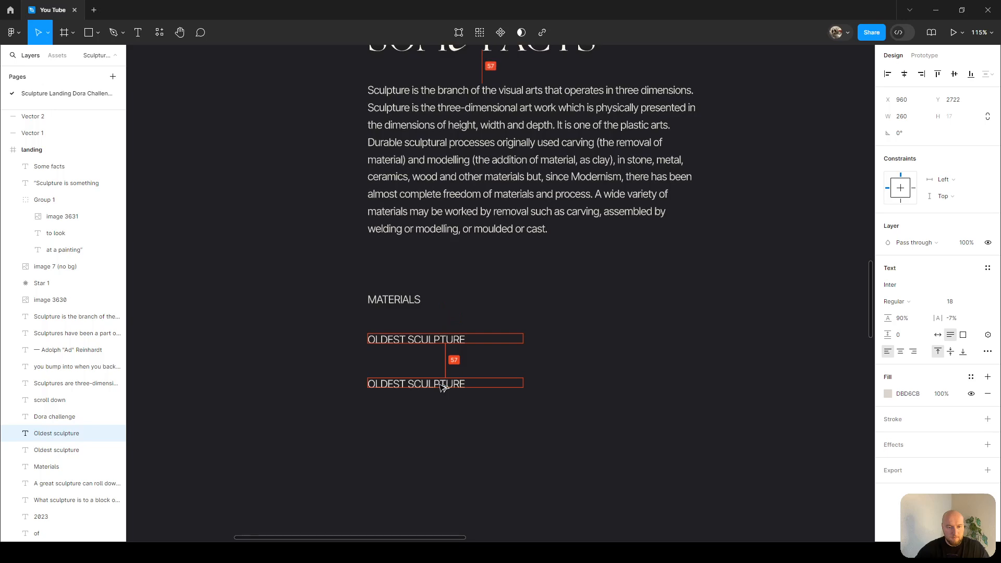
{"action": "double_click", "coordinate": [440, 385]}
{"action": "type", "text": "place of origin"}
{"action": "key", "text": "Escape"}
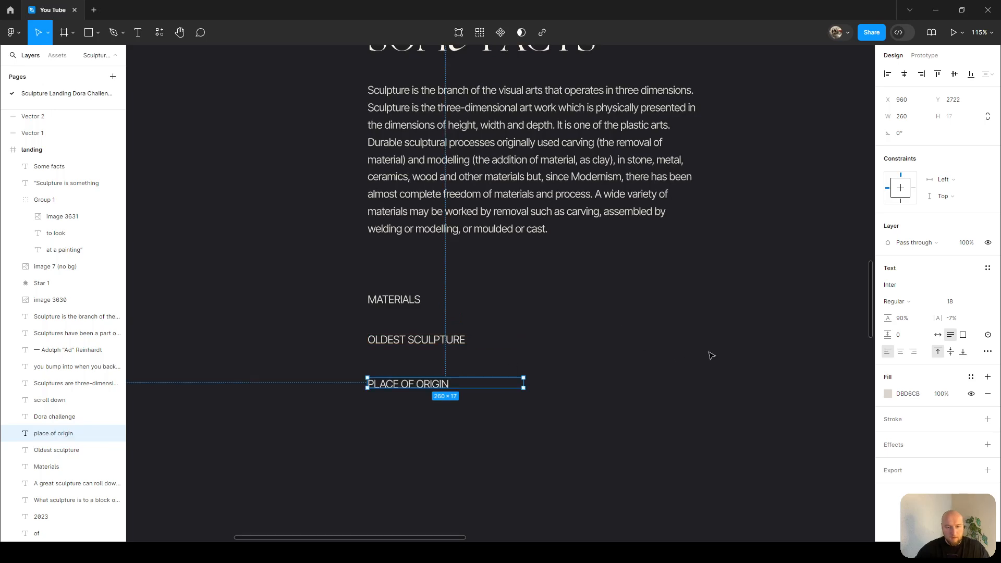
Set the three fact labels to auto width and duplicate them into a second column to the right.
{"action": "left_click_drag", "start_coordinate": [376, 283], "coordinate": [400, 412]}
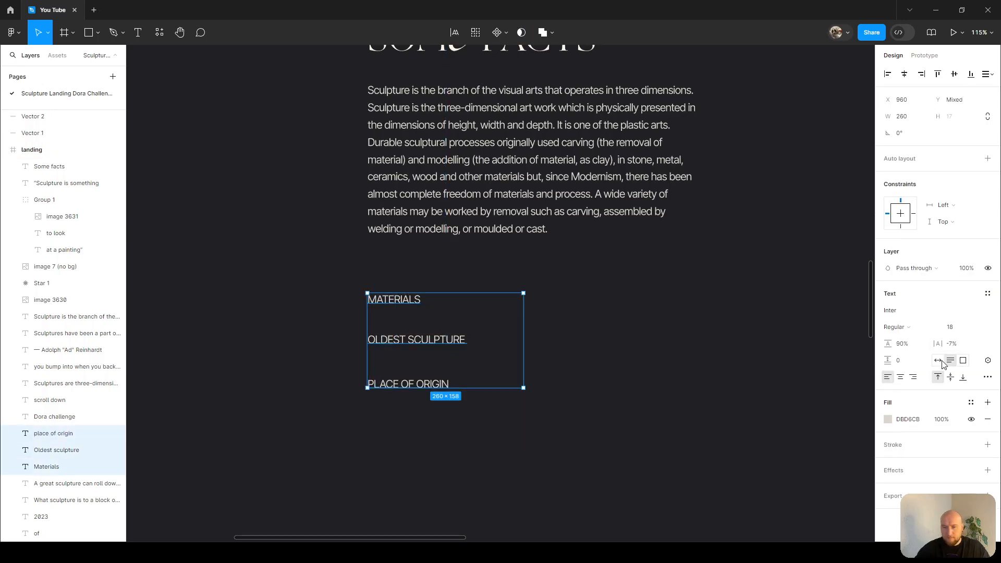
{"action": "left_click", "coordinate": [939, 361]}
{"action": "left_click", "coordinate": [645, 331]}
{"action": "left_click_drag", "start_coordinate": [408, 284], "coordinate": [399, 412]}
{"action": "left_click_drag", "start_coordinate": [423, 343], "coordinate": [635, 343]}
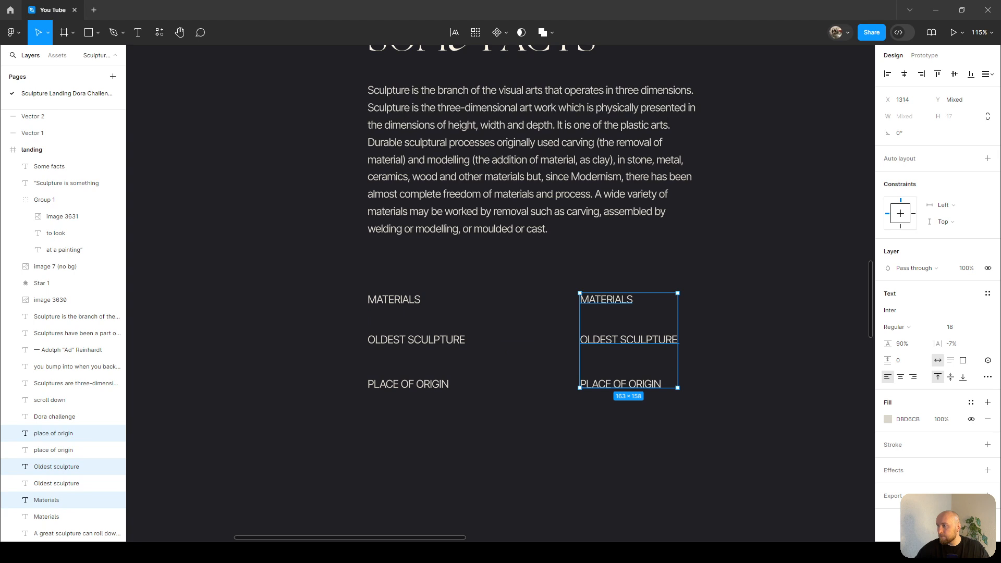
Replace the copied 'Materials' text with pasted 'Clay, metal, ceramics, wood, etc.'.
{"action": "double_click", "coordinate": [607, 302]}
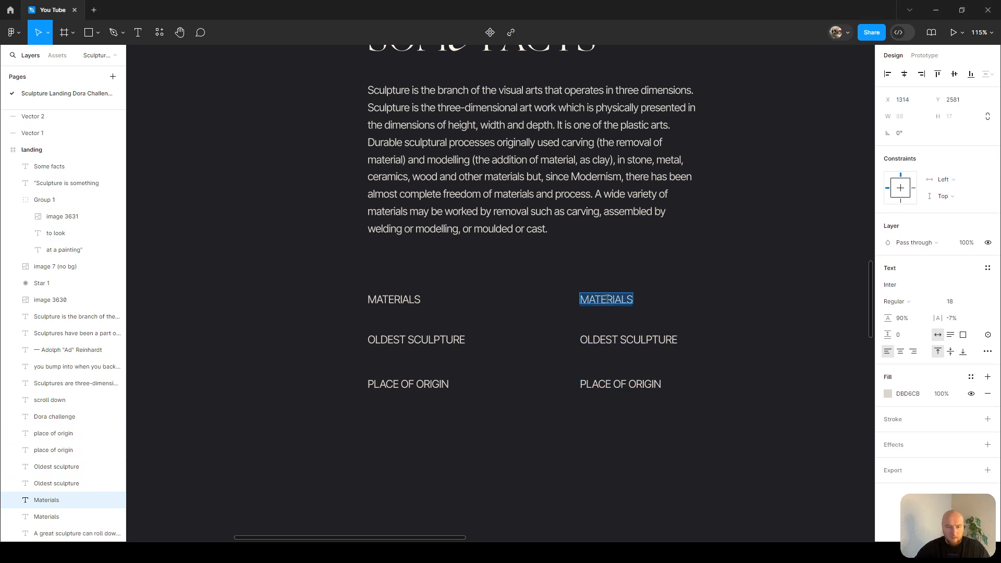
{"action": "type", "text": "Clay, metal, ceramics, wood, etc"}
{"action": "key", "text": "Escape"}
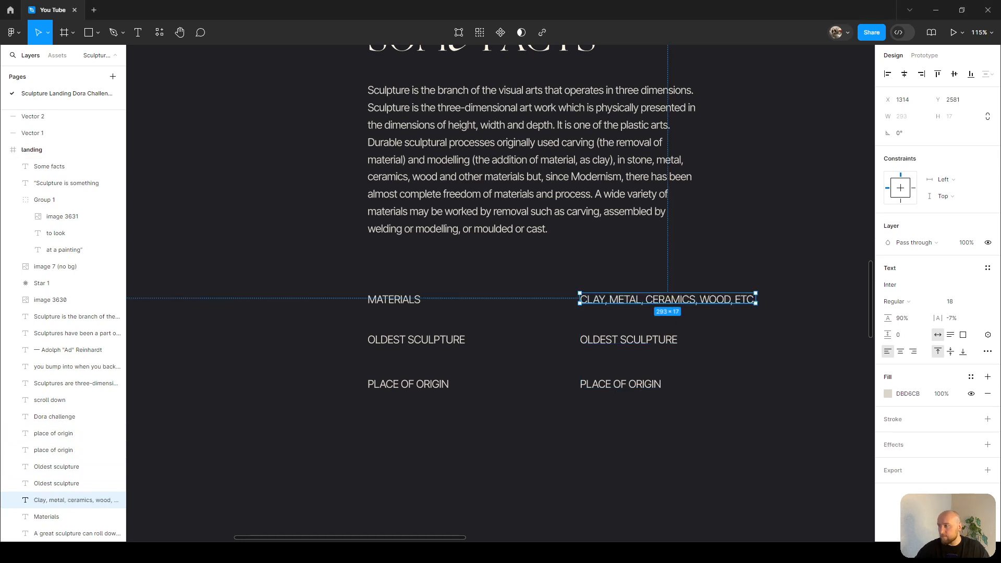
Replace the copied 'Oldest sculpture' text with pasted 'about 35–40,000 BP'.
{"action": "left_click", "coordinate": [639, 340], "text": "shift"}
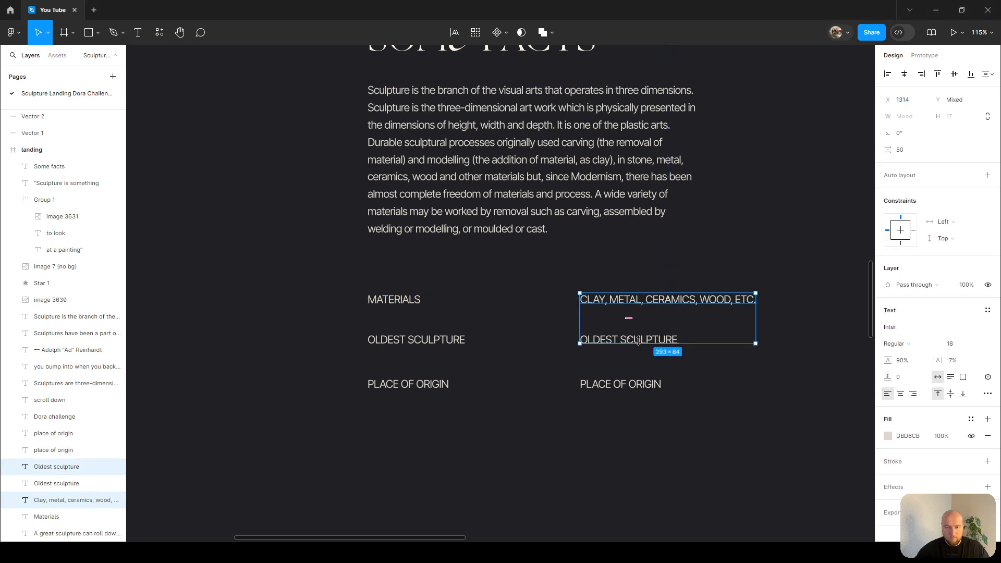
{"action": "double_click", "coordinate": [642, 341]}
{"action": "key", "text": "ctrl+v"}
{"action": "key", "text": "Escape"}
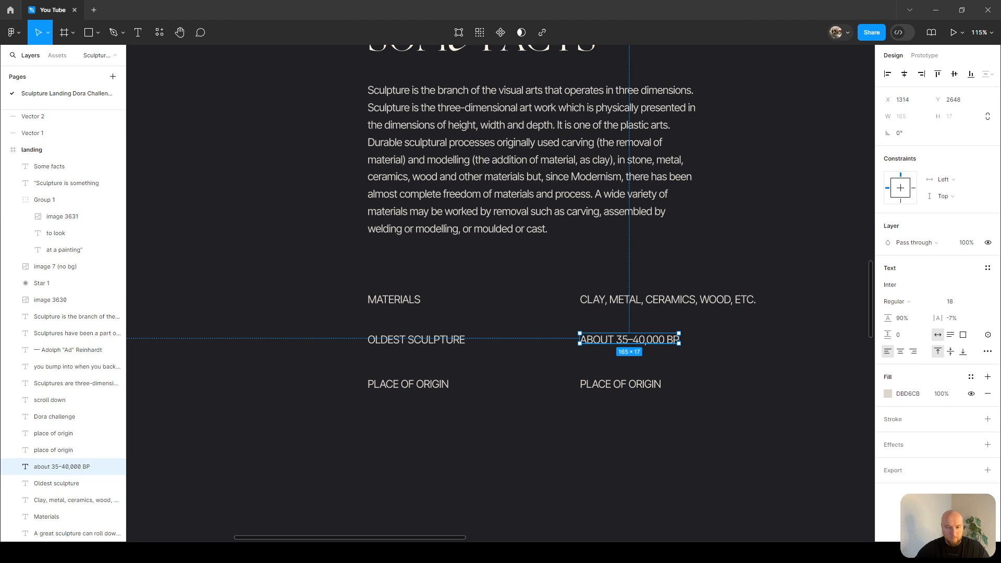
Replace the copied 'place of origin' text with pasted 'Aurignacian'.
{"action": "left_click", "coordinate": [625, 387]}
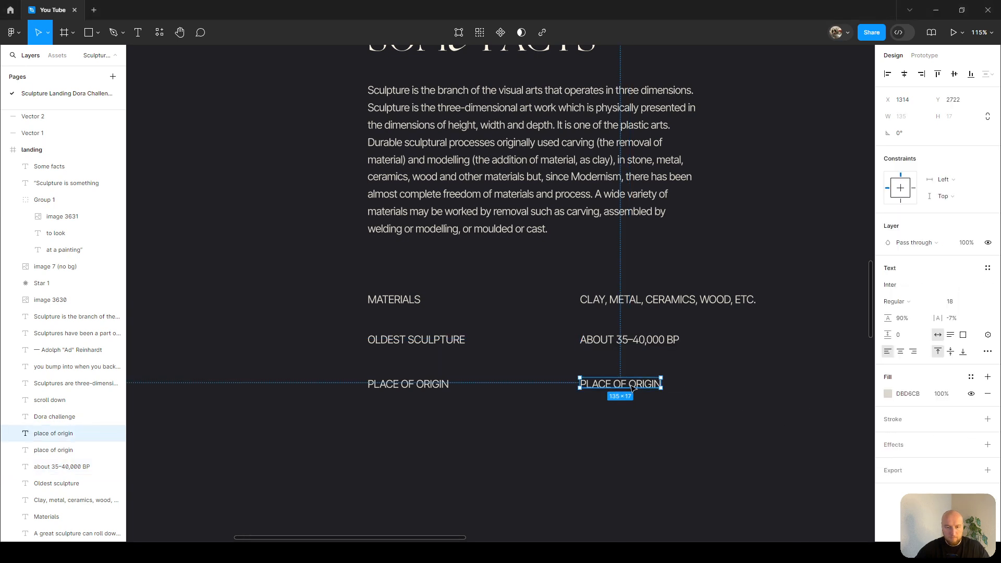
{"action": "double_click", "coordinate": [632, 386]}
{"action": "type", "text": "AURIGNACIAN"}
{"action": "left_click", "coordinate": [766, 420]}
Right-align the text of the three values in the right column.
{"action": "left_click_drag", "start_coordinate": [635, 283], "coordinate": [620, 412]}
{"action": "left_click", "coordinate": [915, 377]}
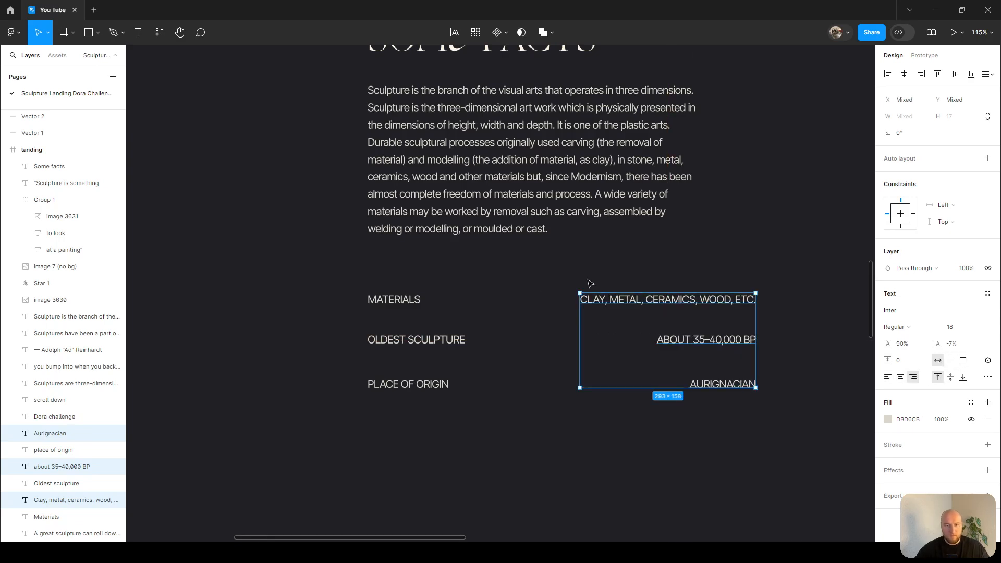
Move the values column left so its right edge lines up with the paragraph's right edge.
{"action": "scroll", "coordinate": [468, 270], "scroll_direction": "up", "scroll_amount": 1}
{"action": "left_click", "coordinate": [606, 214]}
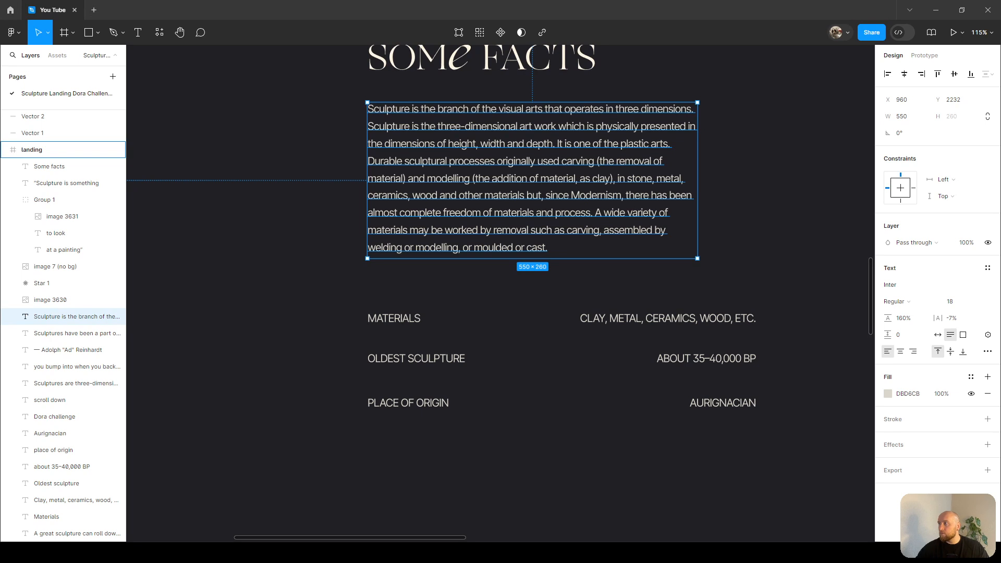
{"action": "scroll", "coordinate": [720, 166], "scroll_direction": "up", "scroll_amount": 1}
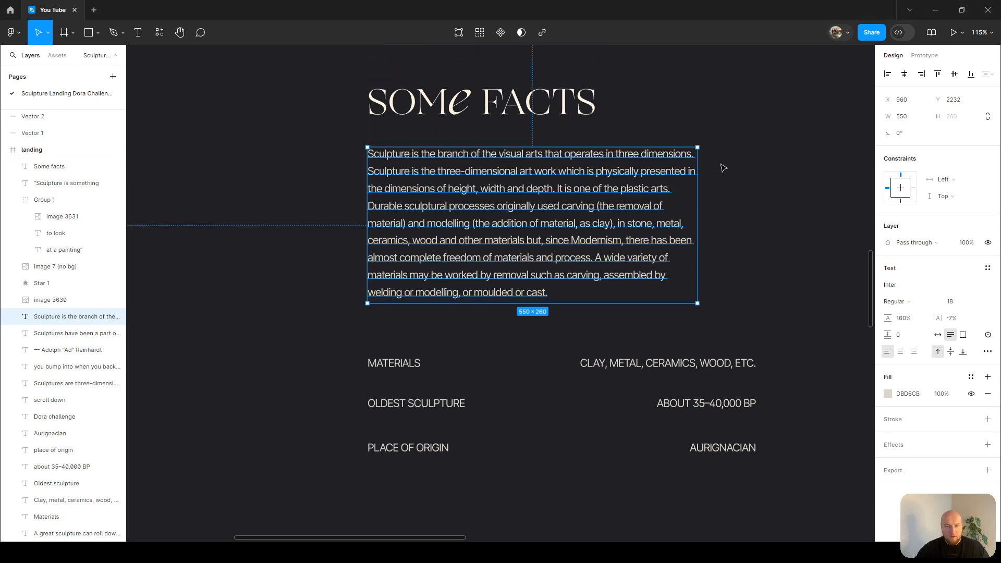
{"action": "left_click", "coordinate": [790, 168]}
{"action": "left_click", "coordinate": [418, 181]}
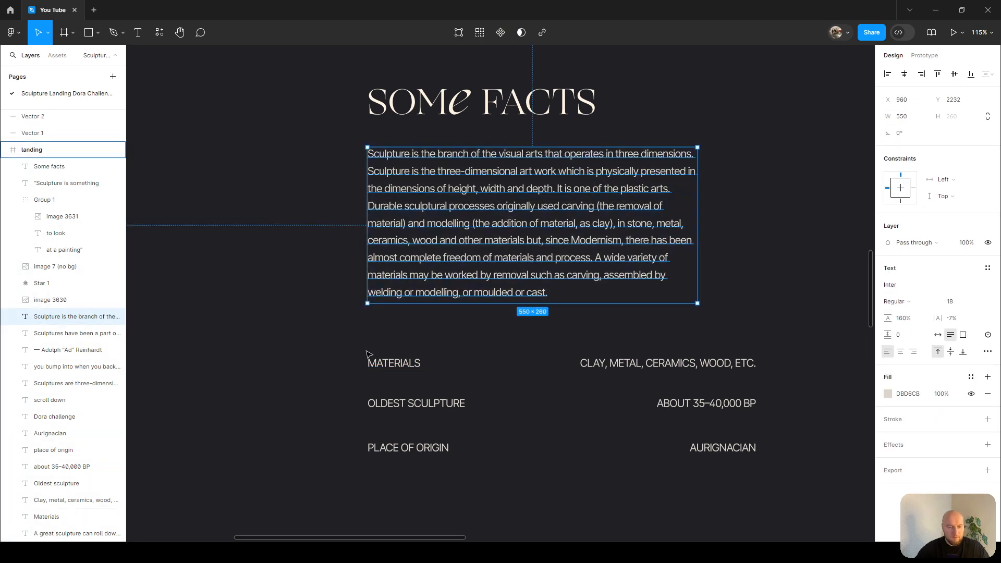
{"action": "left_click_drag", "start_coordinate": [369, 353], "coordinate": [462, 451]}
{"action": "left_click_drag", "start_coordinate": [418, 380], "coordinate": [419, 383]}
{"action": "left_click_drag", "start_coordinate": [700, 337], "coordinate": [719, 475]}
{"action": "left_click_drag", "start_coordinate": [732, 387], "coordinate": [674, 389]}
{"action": "left_click", "coordinate": [581, 312]}
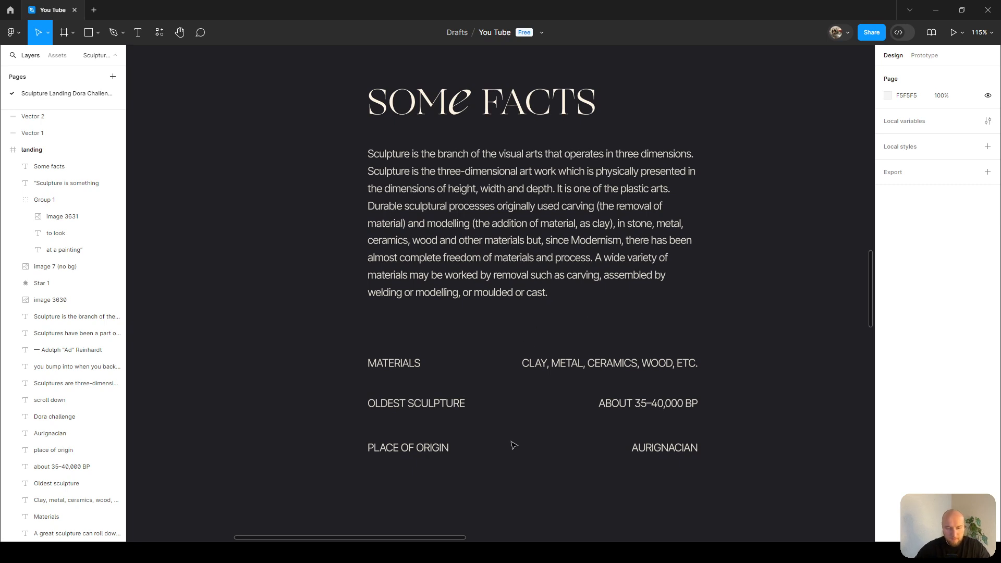
Draw a 1 px divider line 550 wide under the Materials row, left-aligned with the Materials label.
{"action": "key", "text": "r"}
{"action": "left_click_drag", "start_coordinate": [375, 380], "coordinate": [691, 381]}
{"action": "scroll", "coordinate": [549, 408], "scroll_direction": "up", "scroll_amount": 5}
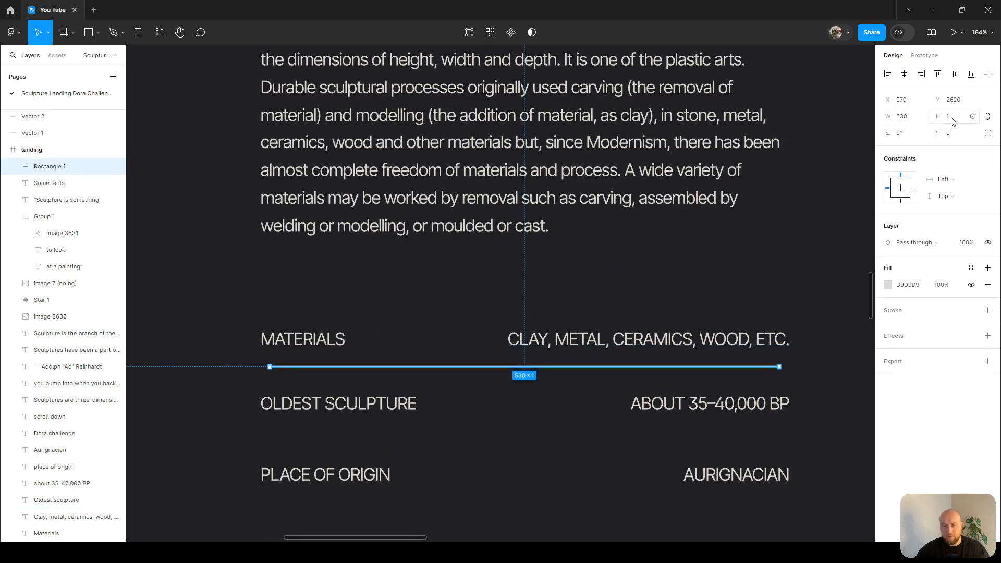
{"action": "type", "text": "550"}
{"action": "key", "text": "Return"}
{"action": "left_click", "coordinate": [289, 338], "text": "shift"}
{"action": "key", "text": "alt+a"}
{"action": "key", "text": "Escape"}
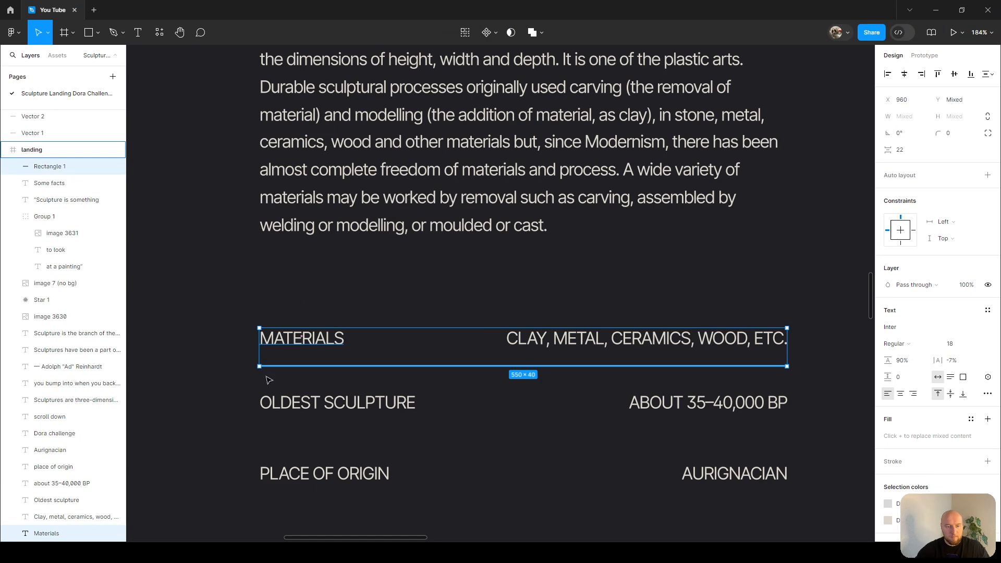
Give the divider the heading's cream fill colour using the eyedropper.
{"action": "scroll", "coordinate": [264, 364], "scroll_direction": "up", "scroll_amount": 10}
{"action": "scroll", "coordinate": [264, 364], "scroll_direction": "up", "scroll_amount": 10}
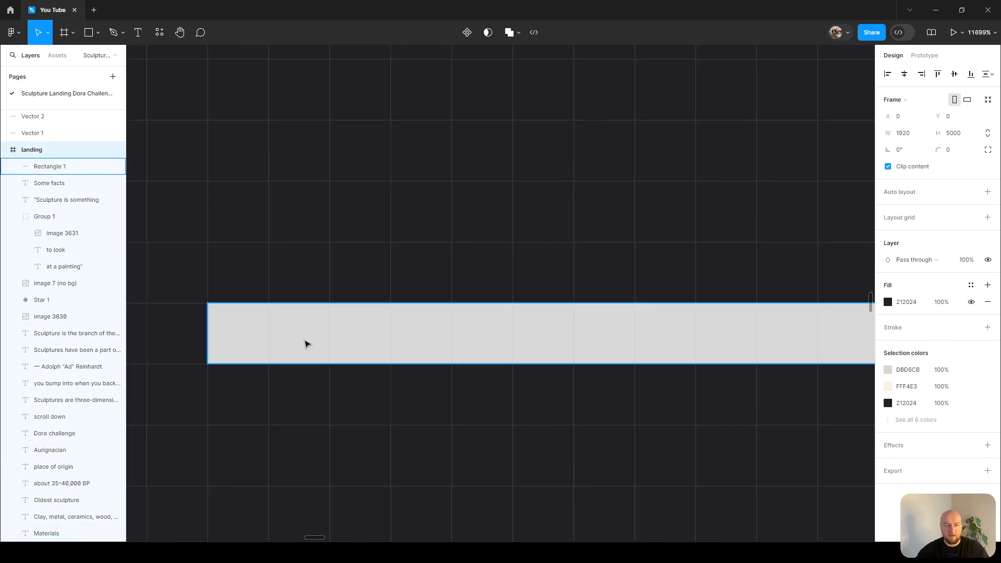
{"action": "scroll", "coordinate": [301, 338], "scroll_direction": "down", "scroll_amount": 8}
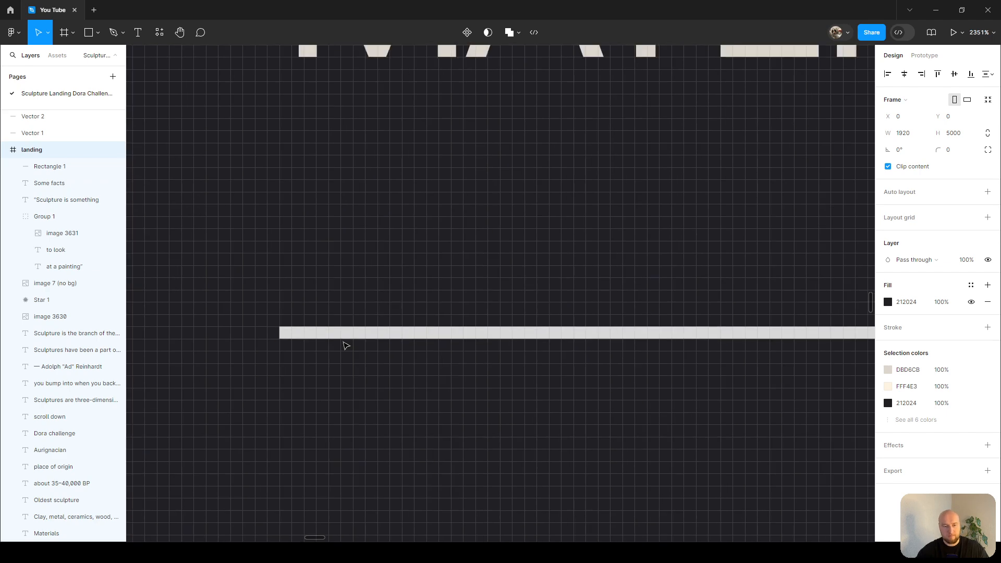
{"action": "left_click", "coordinate": [365, 332]}
{"action": "scroll", "coordinate": [556, 286], "scroll_direction": "down", "scroll_amount": 10}
{"action": "left_click_drag", "start_coordinate": [624, 286], "coordinate": [513, 463]}
{"action": "scroll", "coordinate": [557, 301], "scroll_direction": "down", "scroll_amount": 3}
{"action": "left_click_drag", "start_coordinate": [498, 396], "coordinate": [479, 537]}
{"action": "scroll", "coordinate": [496, 193], "scroll_direction": "up", "scroll_amount": 5}
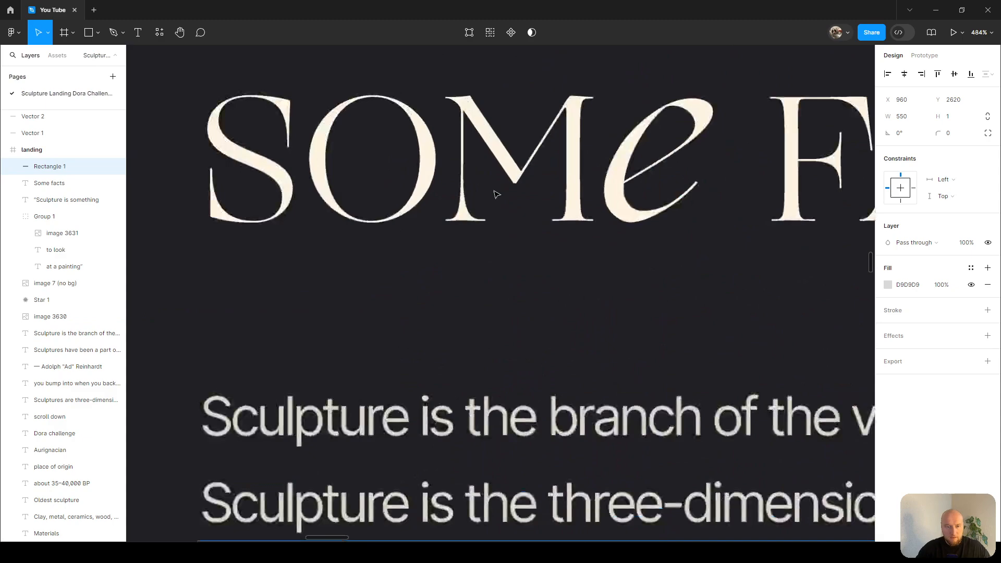
{"action": "scroll", "coordinate": [496, 188], "scroll_direction": "up", "scroll_amount": 5}
{"action": "key", "text": "i"}
{"action": "left_click", "coordinate": [543, 117]}
Duplicate the divider and move the copy down beneath the Oldest Sculpture row.
{"action": "scroll", "coordinate": [540, 128], "scroll_direction": "down", "scroll_amount": 3}
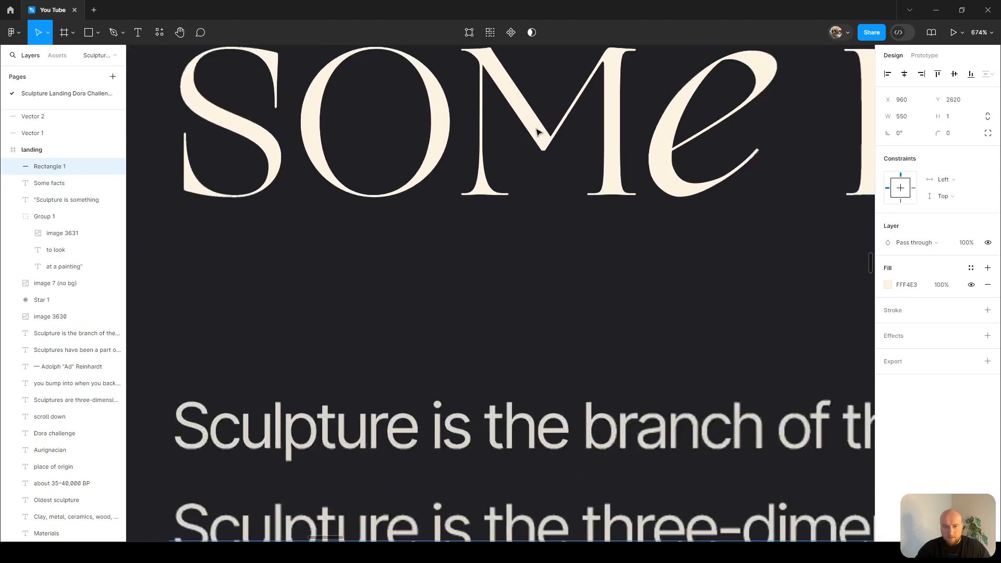
{"action": "scroll", "coordinate": [540, 131], "scroll_direction": "down", "scroll_amount": 4}
{"action": "scroll", "coordinate": [532, 161], "scroll_direction": "down", "scroll_amount": 5}
{"action": "scroll", "coordinate": [421, 336], "scroll_direction": "up", "scroll_amount": 3}
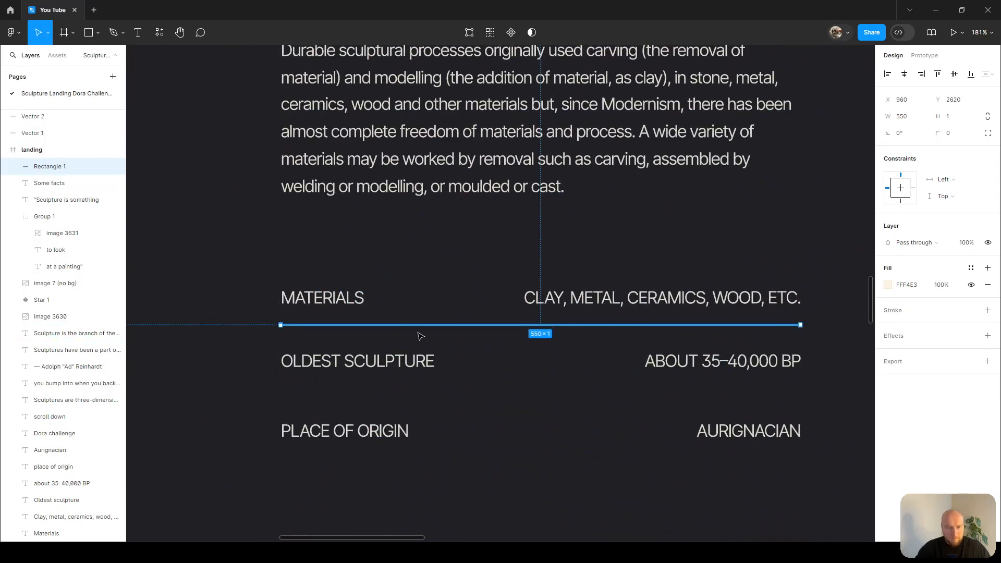
{"action": "scroll", "coordinate": [412, 342], "scroll_direction": "up", "scroll_amount": 3}
{"action": "key", "text": "ctrl+d"}
{"action": "key", "text": "shift+Down"}
{"action": "key", "text": "shift+Down"}
{"action": "key", "text": "shift+Down"}
{"action": "key", "text": "shift+Down"}
{"action": "key", "text": "shift+Down"}
{"action": "key", "text": "shift+Down"}
{"action": "key", "text": "shift+Down"}
{"action": "key", "text": "shift+Down"}
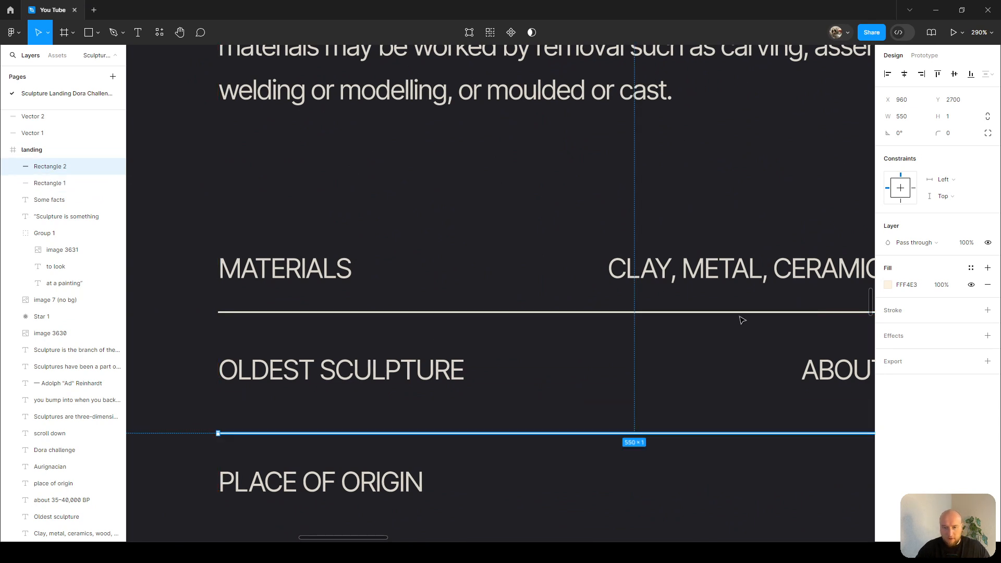
Set the layer opacity of both divider lines to 30%.
{"action": "scroll", "coordinate": [742, 318], "scroll_direction": "down", "scroll_amount": 3}
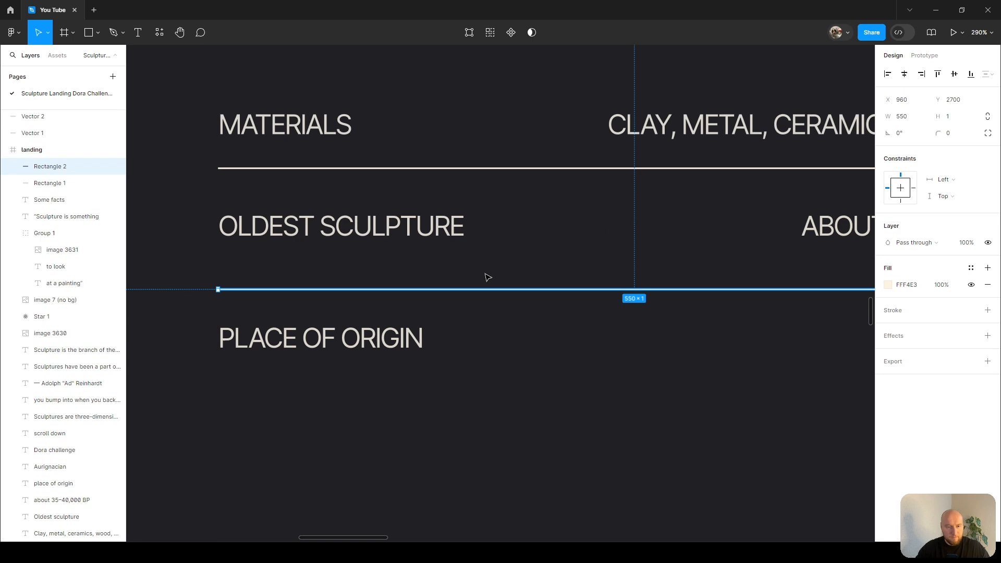
{"action": "left_click", "coordinate": [524, 170]}
{"action": "scroll", "coordinate": [527, 176], "scroll_direction": "up", "scroll_amount": 1}
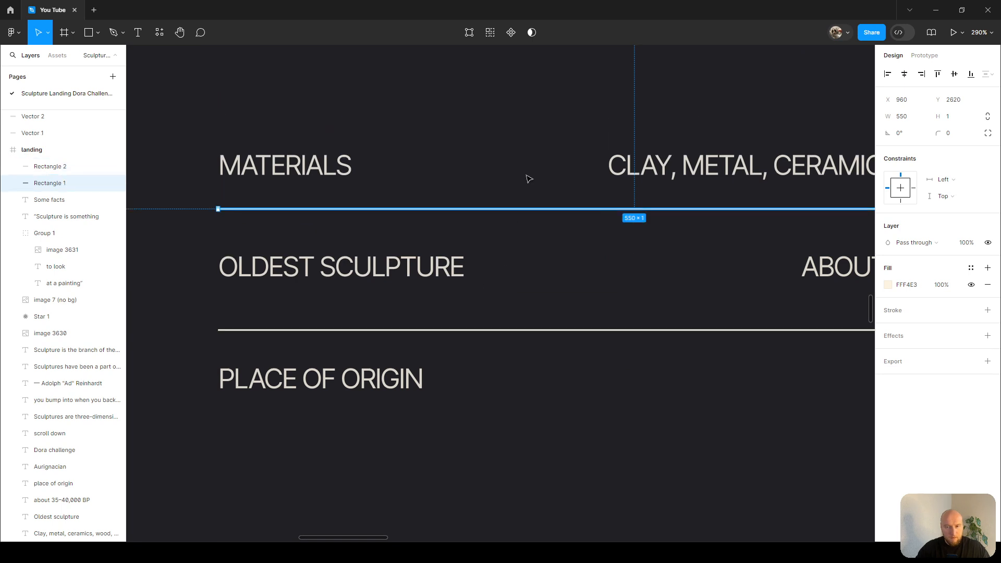
{"action": "left_click", "coordinate": [652, 334], "text": "shift"}
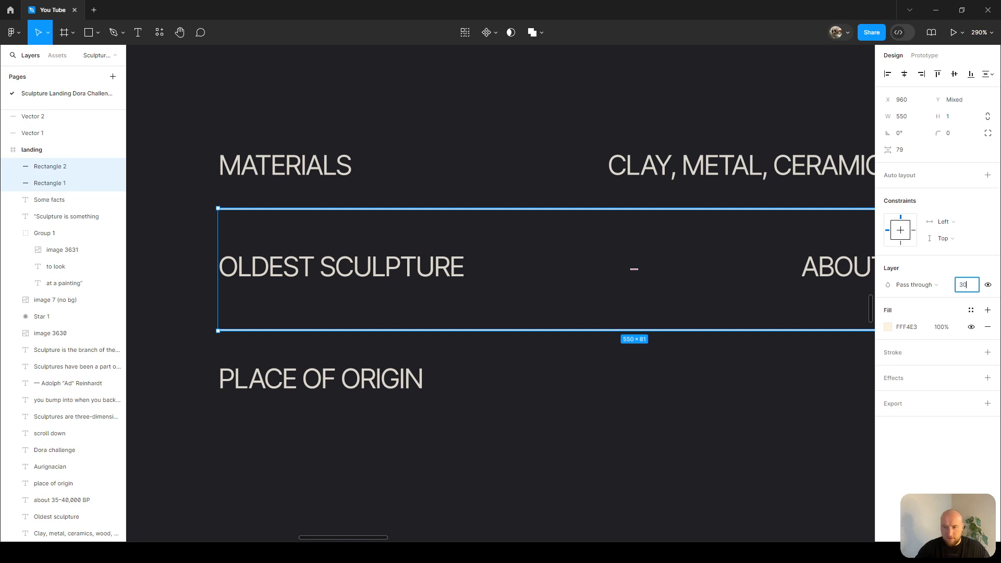
{"action": "key", "text": "Return"}
Add two more divider copies, one above the Materials row and one below the Place of Origin row.
{"action": "left_click", "coordinate": [617, 293]}
{"action": "left_click", "coordinate": [577, 209]}
{"action": "key", "text": "ctrl+d"}
{"action": "key", "text": "shift+Up"}
{"action": "key", "text": "shift+Up"}
{"action": "key", "text": "shift+Up"}
{"action": "key", "text": "shift+Up"}
{"action": "key", "text": "shift+Up"}
{"action": "key", "text": "shift+Up"}
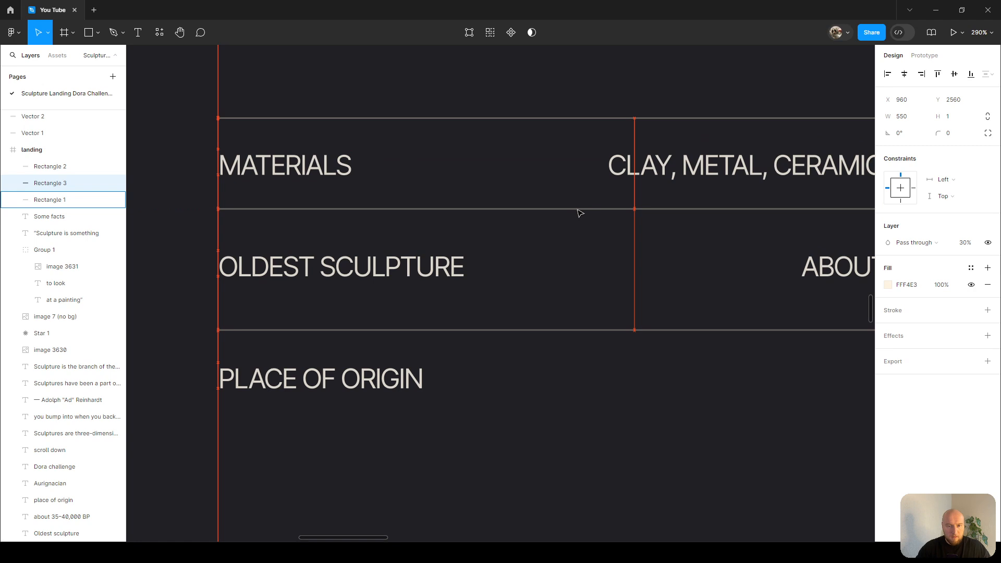
{"action": "left_click_drag", "start_coordinate": [509, 332], "coordinate": [509, 429], "text": "alt"}
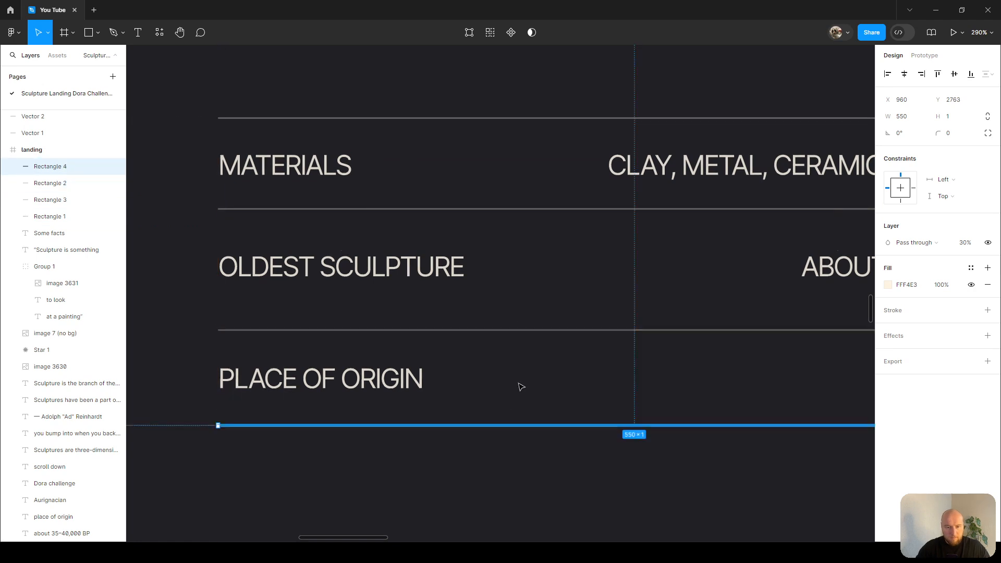
{"action": "scroll", "coordinate": [521, 371], "scroll_direction": "down", "scroll_amount": 3}
{"action": "scroll", "coordinate": [524, 373], "scroll_direction": "up", "scroll_amount": 3}
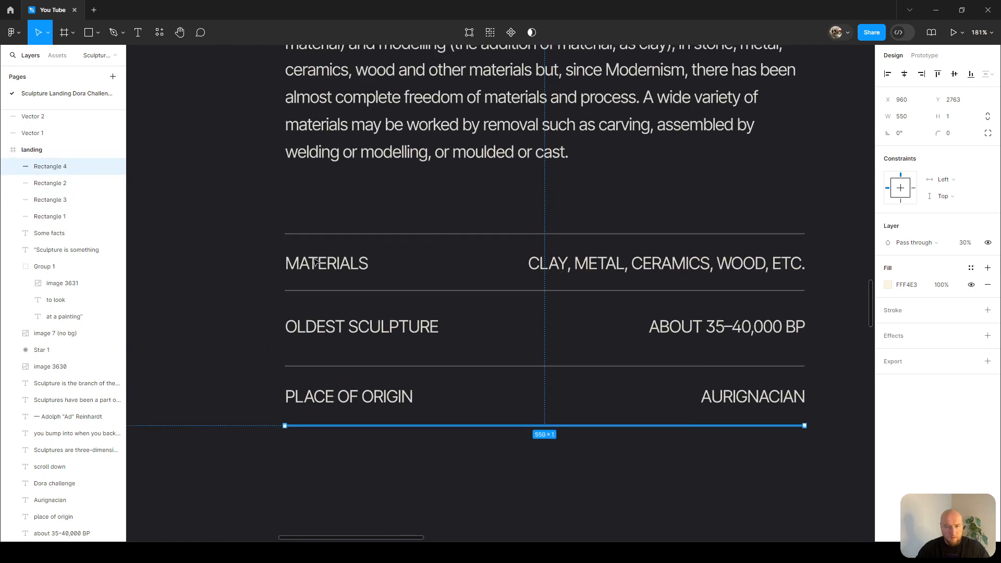
Group each fact's label with its value, making one group per row for all three rows.
{"action": "left_click", "coordinate": [286, 279]}
{"action": "left_click", "coordinate": [349, 270]}
{"action": "left_click", "coordinate": [668, 265], "text": "shift"}
{"action": "key", "text": "ctrl+g"}
{"action": "left_click", "coordinate": [411, 328]}
{"action": "left_click", "coordinate": [683, 332], "text": "shift"}
{"action": "key", "text": "ctrl+g"}
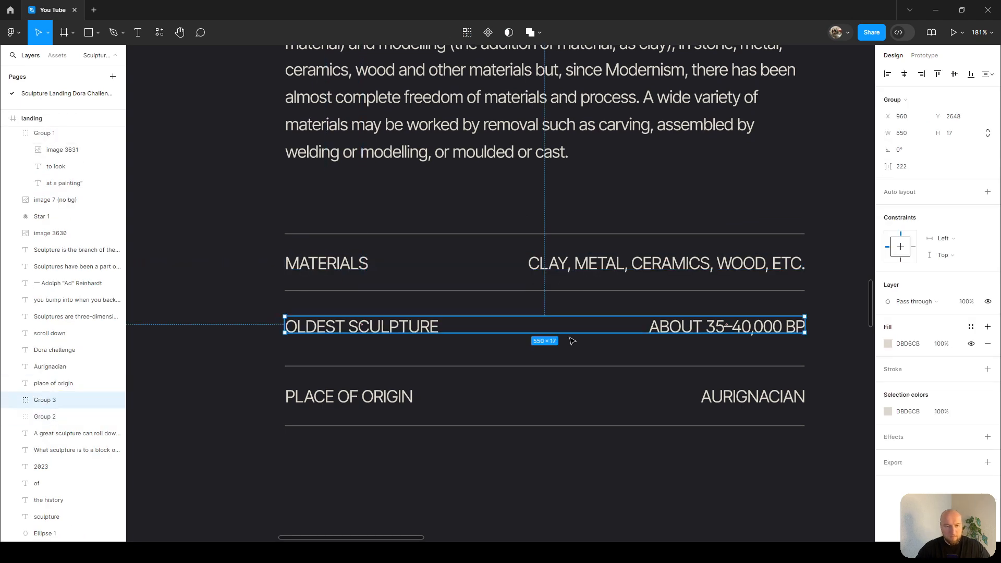
{"action": "left_click", "coordinate": [405, 397]}
{"action": "left_click", "coordinate": [733, 400], "text": "shift"}
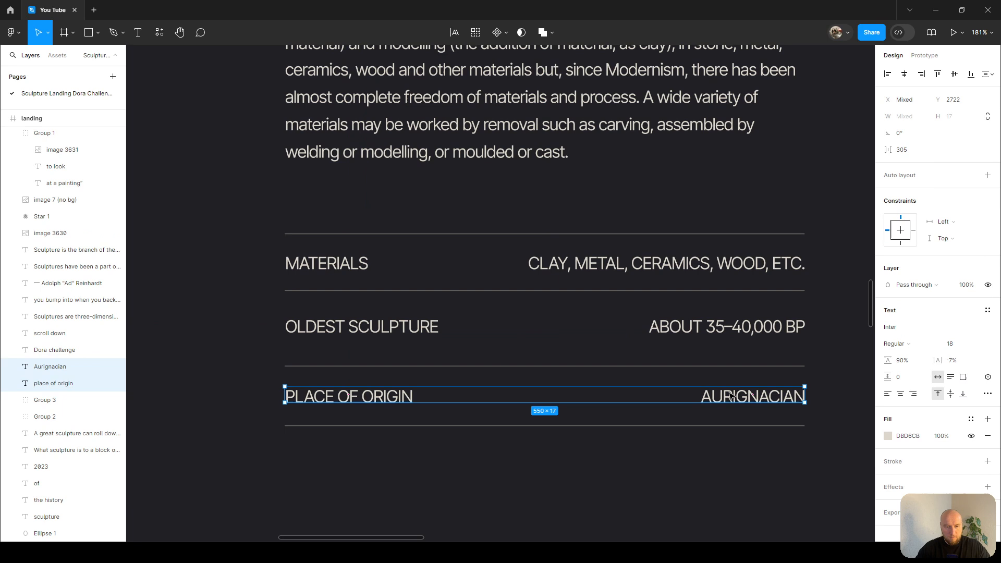
{"action": "key", "text": "ctrl+g"}
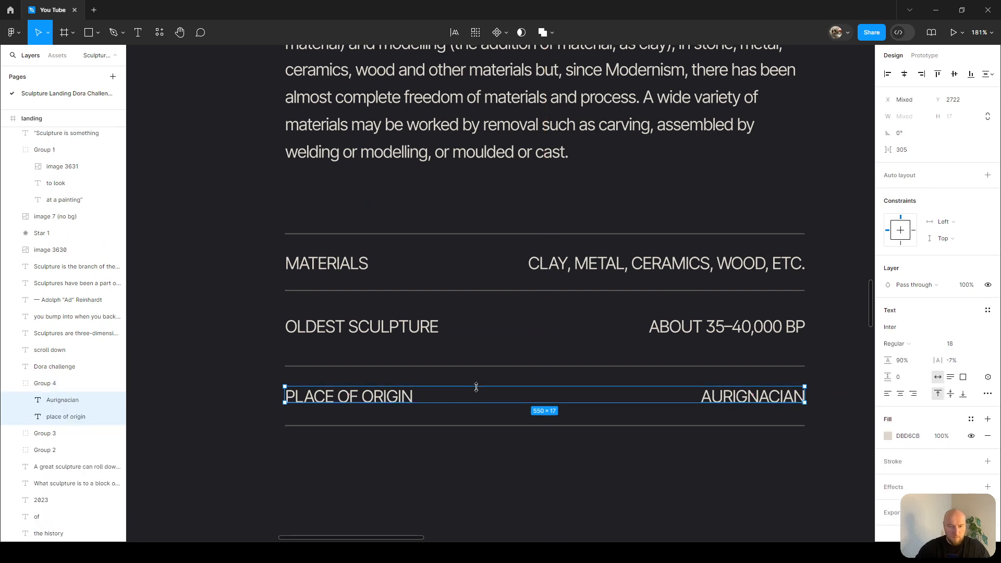
{"action": "left_click", "coordinate": [423, 331]}
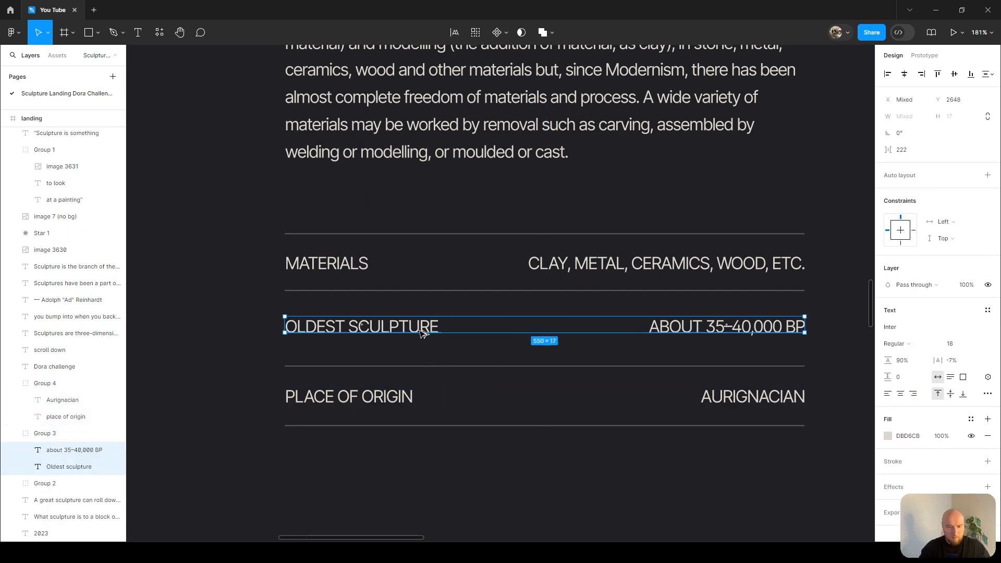
{"action": "left_click", "coordinate": [351, 265]}
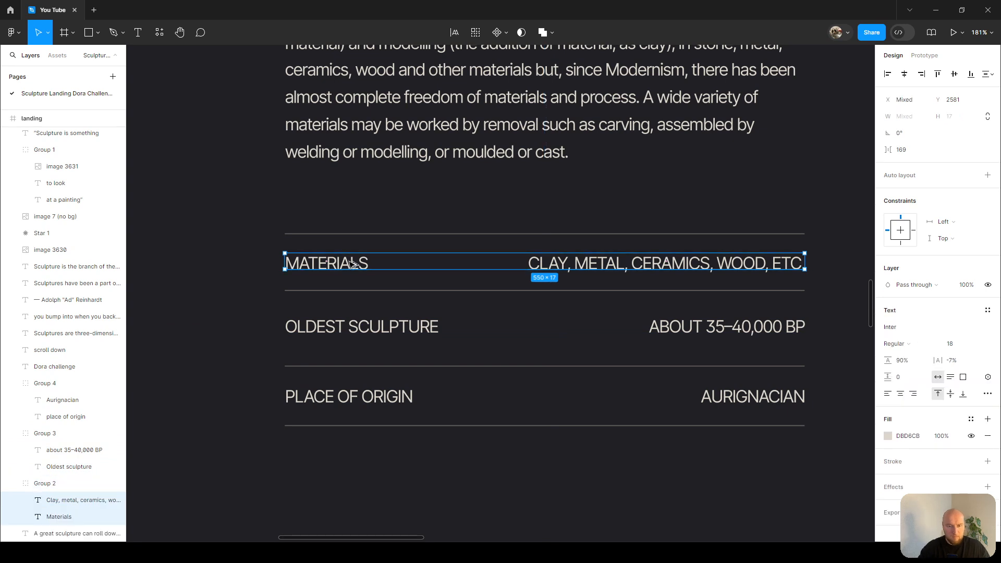
Wrap all dividers and fact rows in a vertical auto layout frame with 16 spacing.
{"action": "left_click_drag", "start_coordinate": [267, 223], "coordinate": [828, 470]}
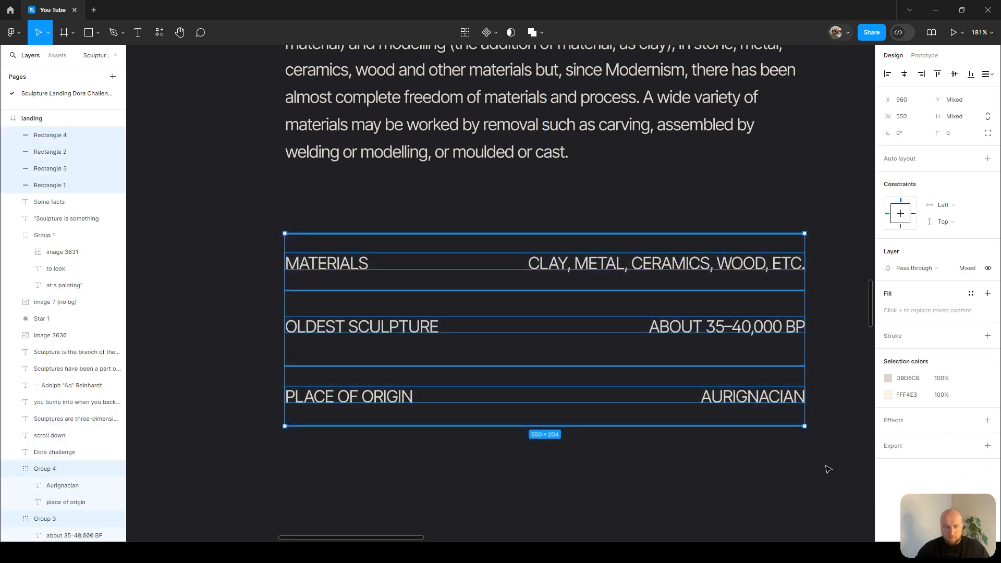
{"action": "key", "text": "shift+a"}
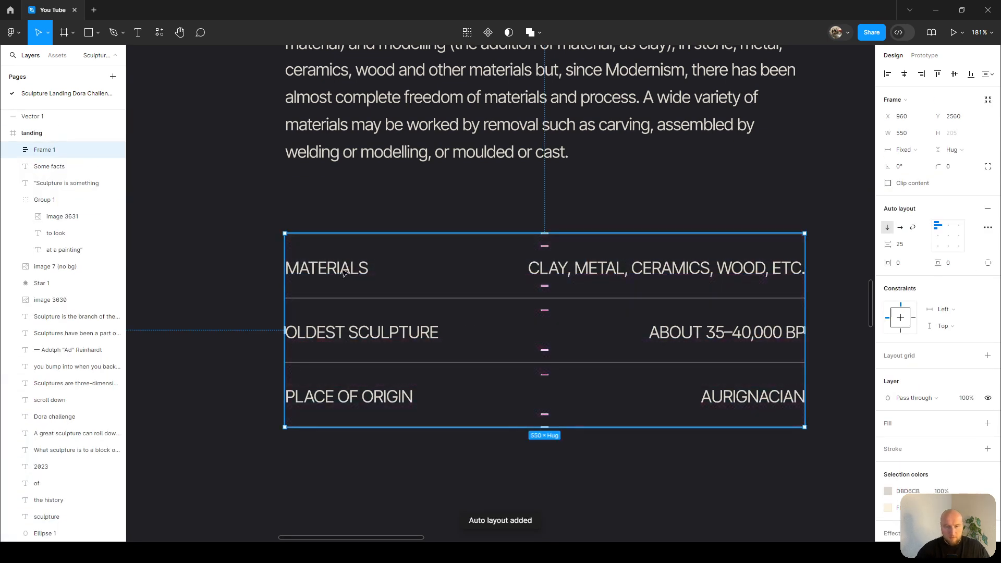
{"action": "left_click", "coordinate": [900, 244]}
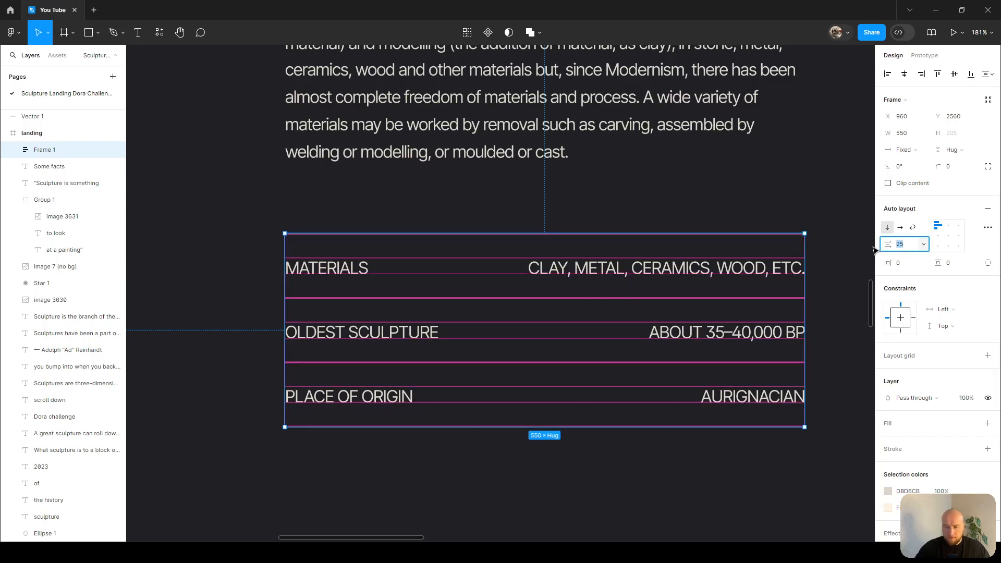
{"action": "key", "text": "Return"}
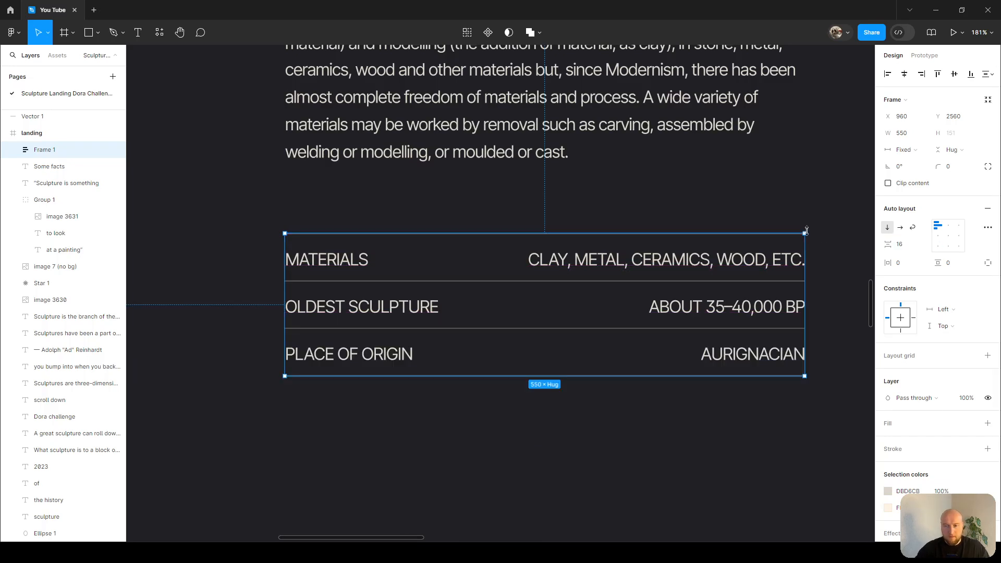
Nudge the facts list frame down so it sits about 80 px below the paragraph.
{"action": "key", "text": "alt"}
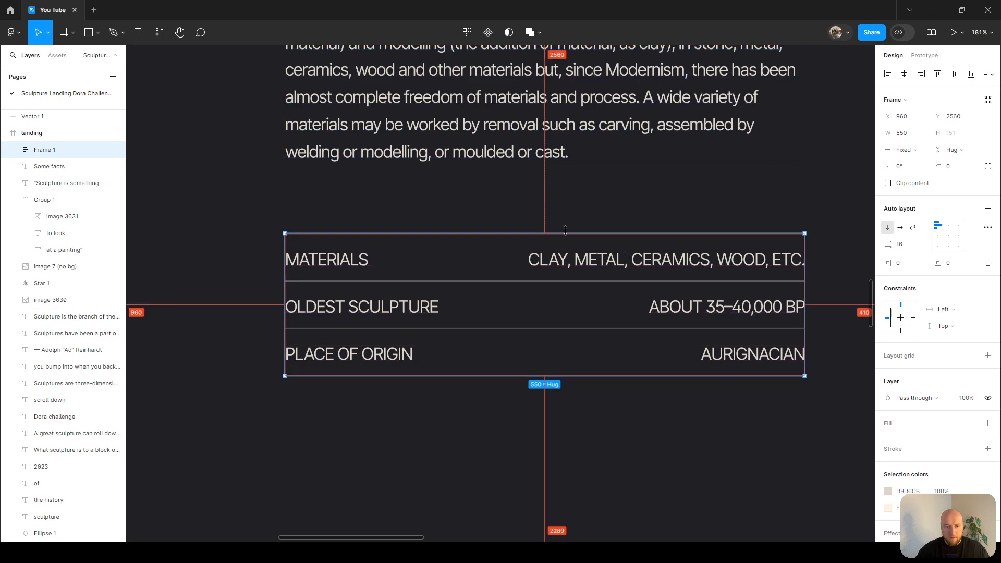
{"action": "key", "text": "alt+Down"}
{"action": "key", "text": "alt+Down"}
{"action": "key", "text": "alt+shift+Down"}
{"action": "key", "text": "alt+shift+Down"}
{"action": "key", "text": "alt+shift+Down"}
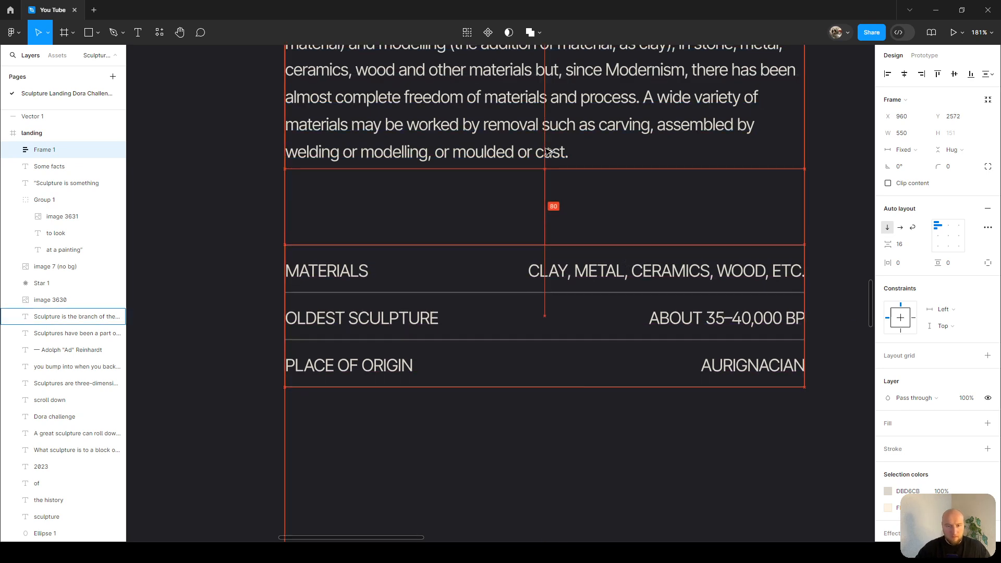
Inspect the heading spacing and overall layout of the Some Facts section at different zoom levels.
{"action": "scroll", "coordinate": [546, 151], "scroll_direction": "down", "scroll_amount": 5}
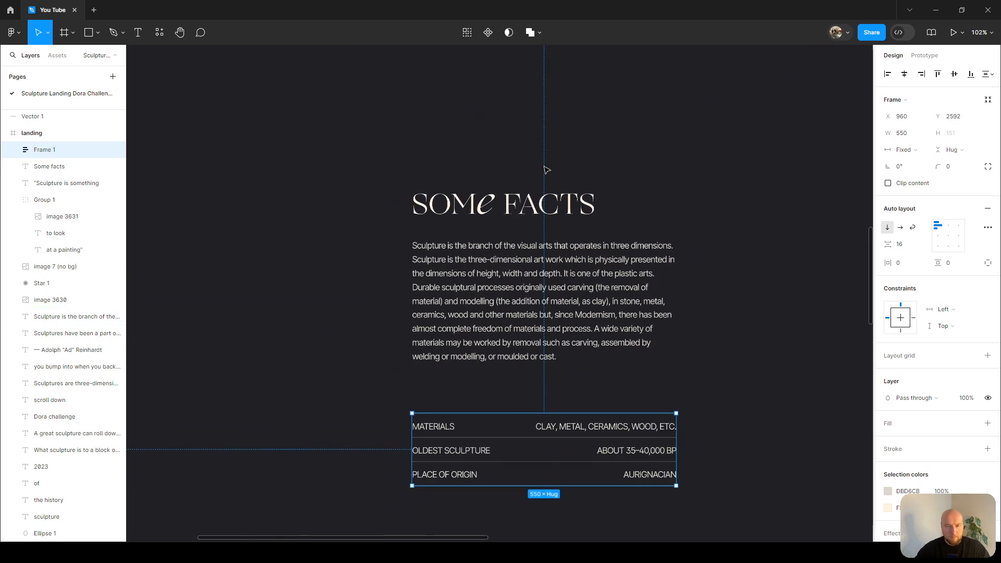
{"action": "left_click", "coordinate": [500, 204]}
{"action": "scroll", "coordinate": [475, 276], "scroll_direction": "up", "scroll_amount": 5}
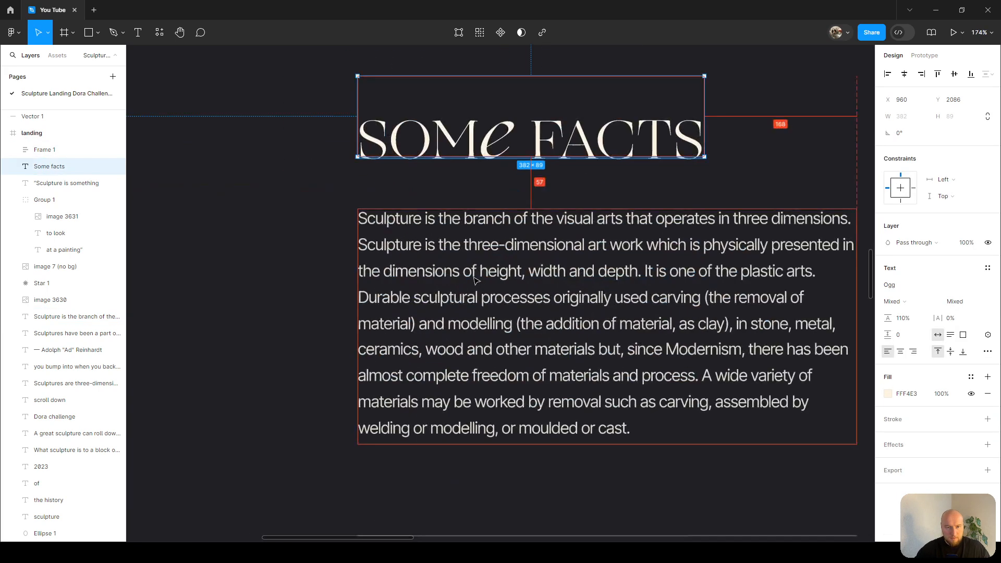
{"action": "scroll", "coordinate": [522, 226], "scroll_direction": "down", "scroll_amount": 5}
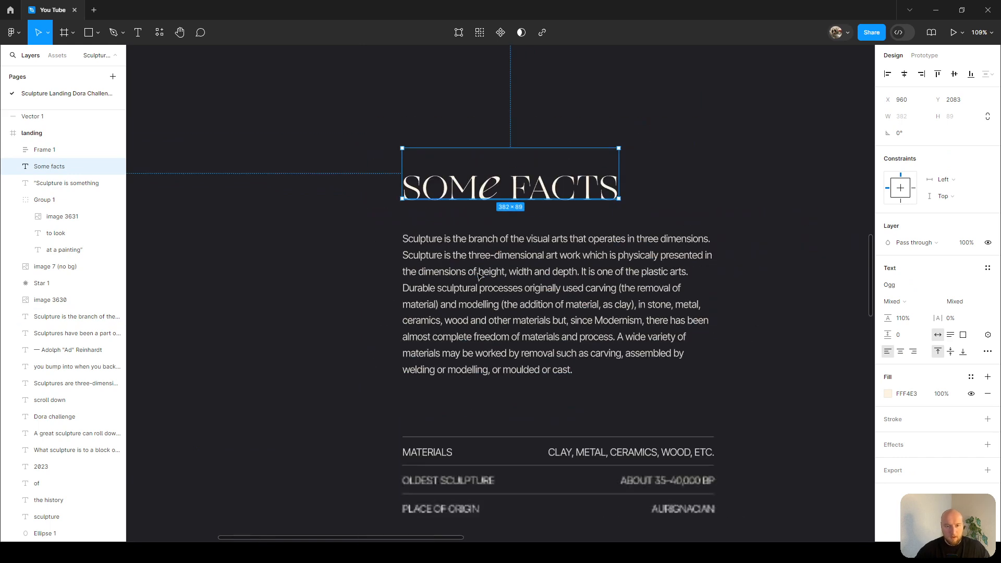
{"action": "scroll", "coordinate": [553, 209], "scroll_direction": "up", "scroll_amount": 1}
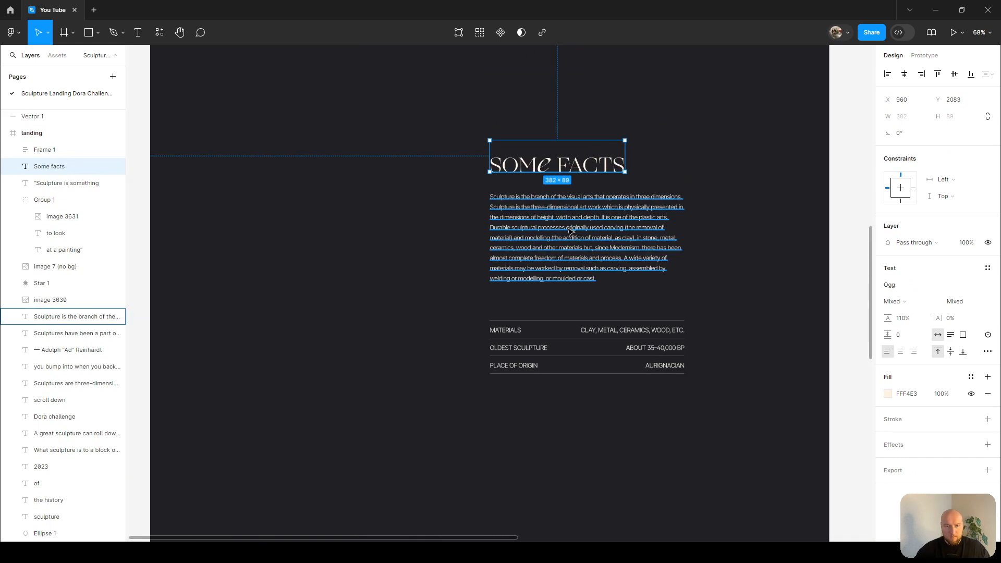
{"action": "left_click", "coordinate": [705, 141]}
{"action": "scroll", "coordinate": [692, 144], "scroll_direction": "up", "scroll_amount": 4}
{"action": "scroll", "coordinate": [694, 147], "scroll_direction": "down", "scroll_amount": 4}
{"action": "scroll", "coordinate": [704, 146], "scroll_direction": "left", "scroll_amount": 2}
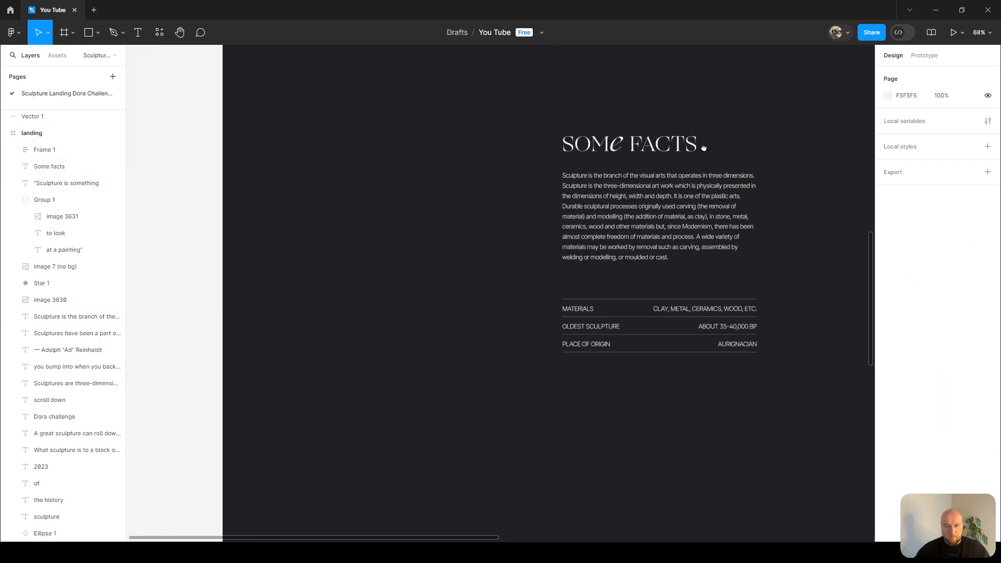
{"action": "scroll", "coordinate": [714, 178], "scroll_direction": "up", "scroll_amount": 4}
{"action": "scroll", "coordinate": [715, 177], "scroll_direction": "down", "scroll_amount": 3}
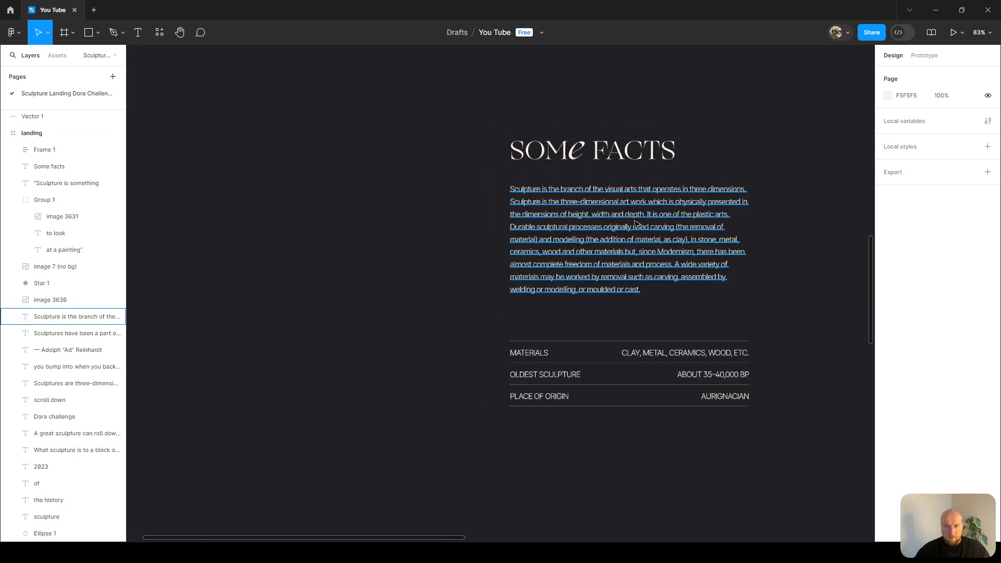
{"action": "scroll", "coordinate": [524, 194], "scroll_direction": "left", "scroll_amount": 2}
{"action": "scroll", "coordinate": [521, 191], "scroll_direction": "down", "scroll_amount": 1}
Change the hero glow ellipse's fill colour to F6C474.
{"action": "left_click_drag", "start_coordinate": [350, 119], "coordinate": [552, 338]}
{"action": "scroll", "coordinate": [533, 171], "scroll_direction": "up", "scroll_amount": 3}
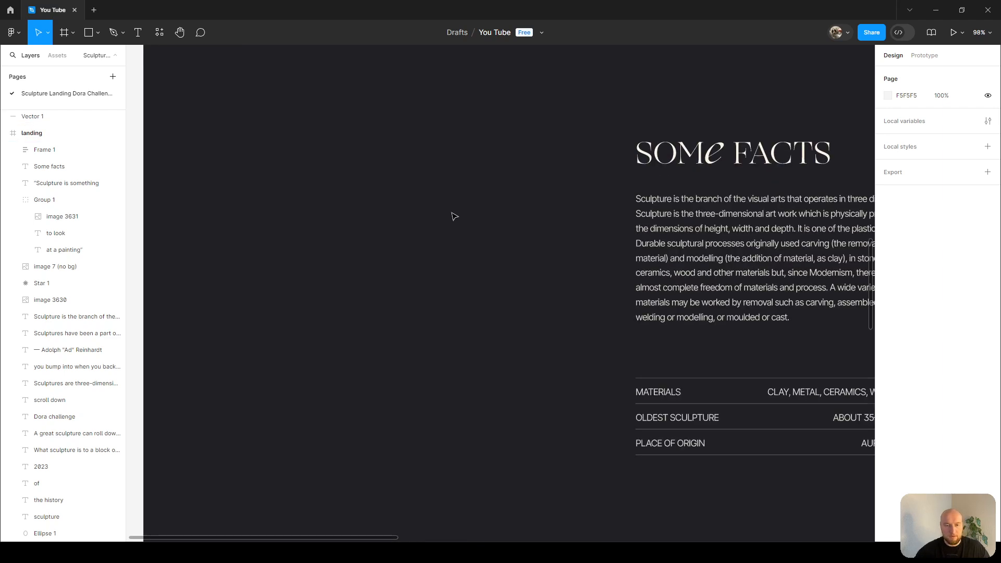
{"action": "scroll", "coordinate": [452, 209], "scroll_direction": "down", "scroll_amount": 4}
{"action": "scroll", "coordinate": [490, 292], "scroll_direction": "up", "scroll_amount": 5}
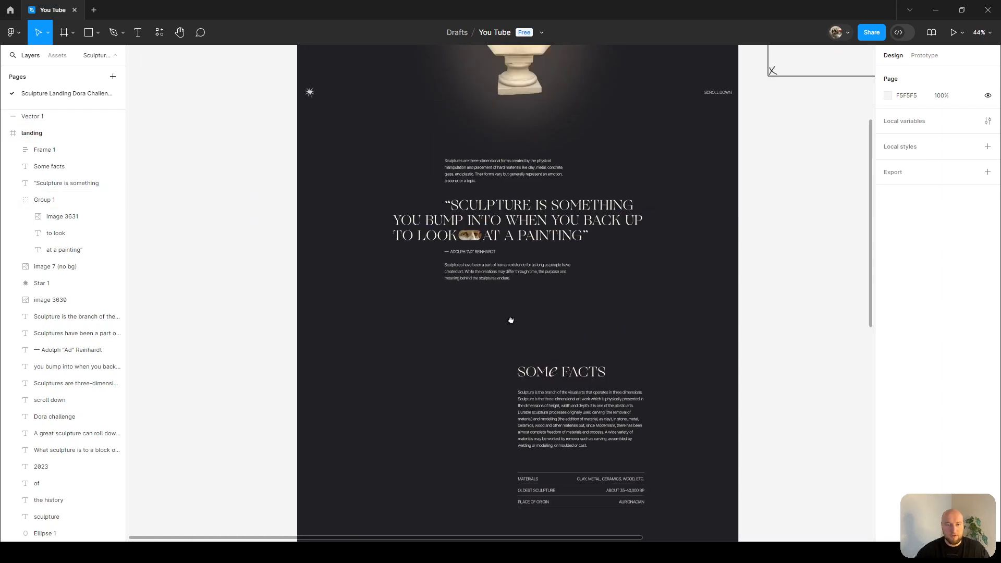
{"action": "left_click", "coordinate": [532, 134]}
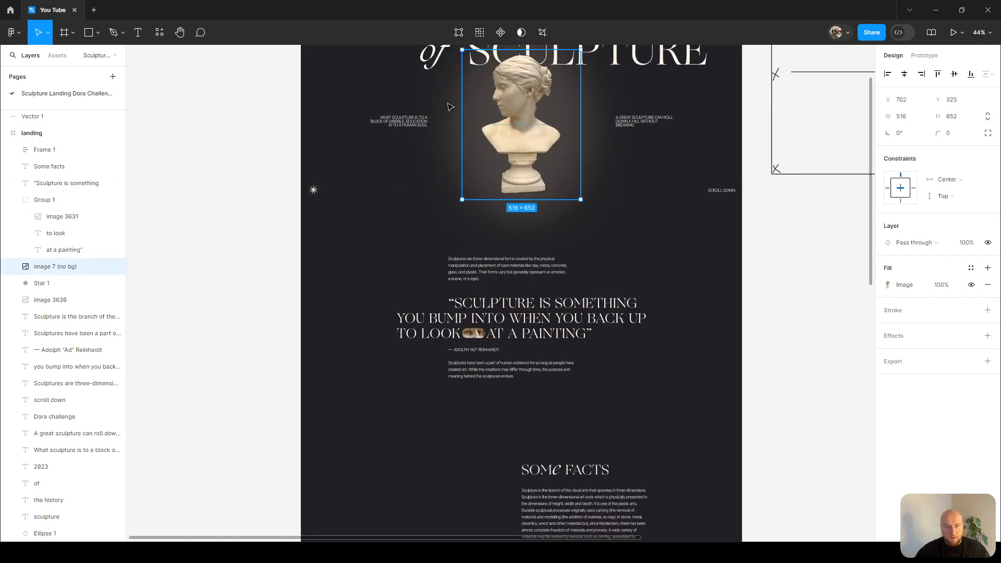
{"action": "left_click", "coordinate": [461, 118], "text": "shift"}
{"action": "scroll", "coordinate": [461, 114], "scroll_direction": "up", "scroll_amount": 3}
{"action": "left_click_drag", "start_coordinate": [574, 99], "coordinate": [537, 210]}
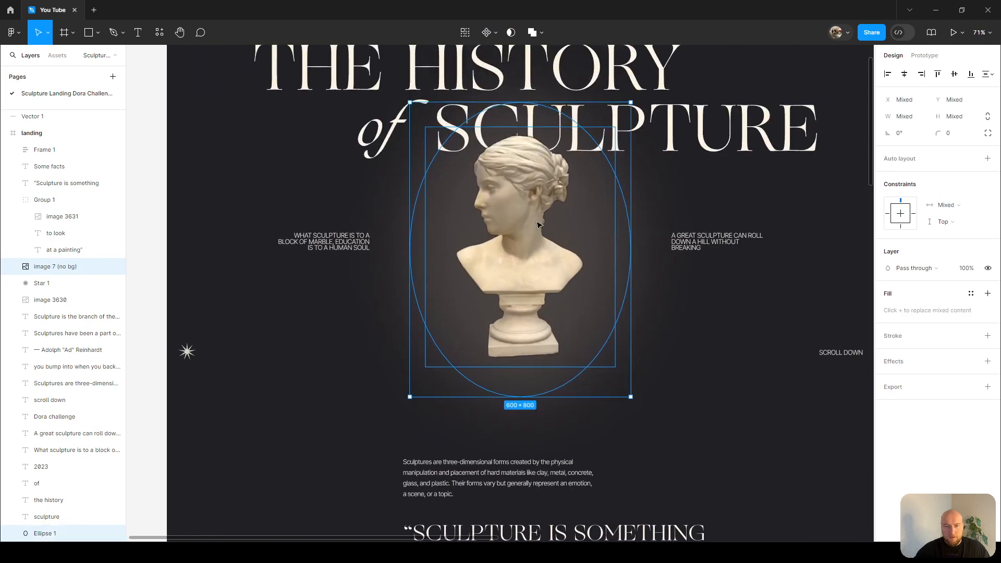
{"action": "scroll", "coordinate": [536, 208], "scroll_direction": "up", "scroll_amount": 2}
{"action": "left_click", "coordinate": [722, 116]}
{"action": "left_click", "coordinate": [657, 241]}
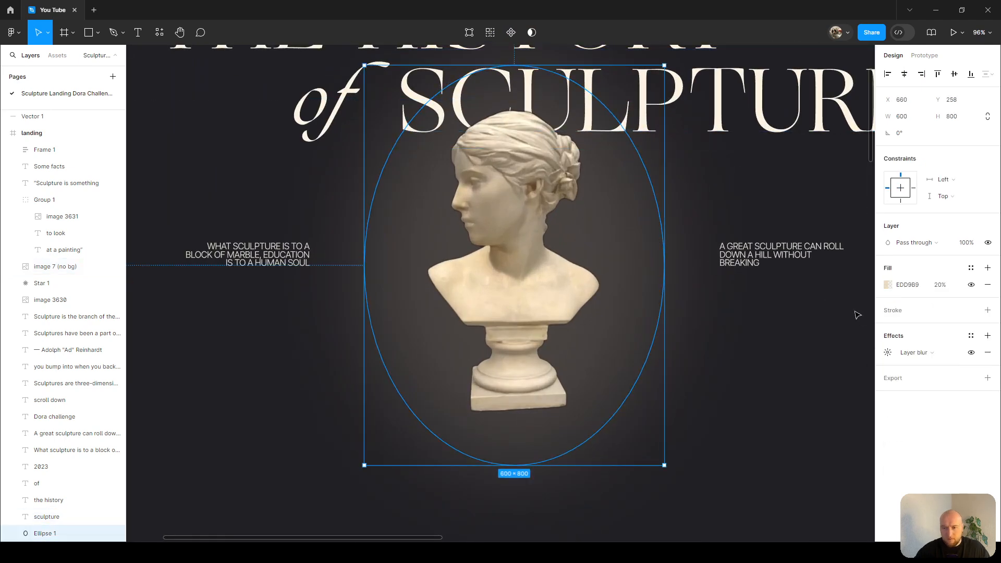
{"action": "left_click", "coordinate": [889, 285]}
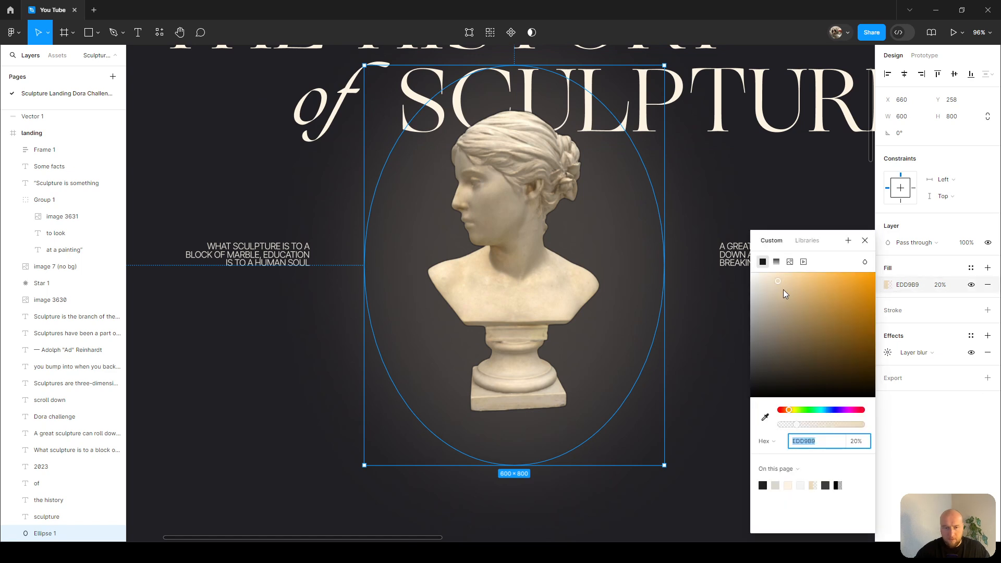
{"action": "left_click_drag", "start_coordinate": [780, 281], "coordinate": [817, 279]}
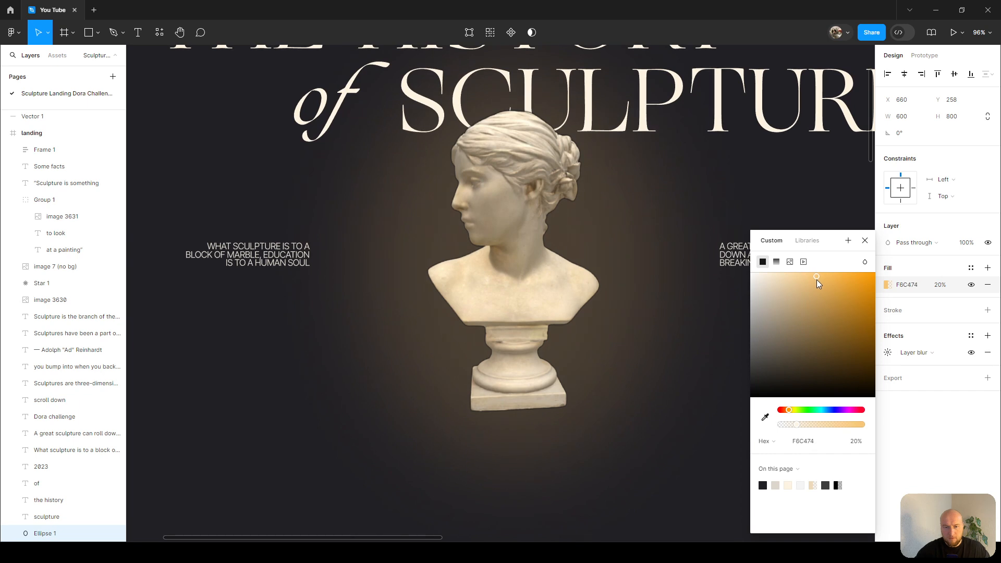
{"action": "key", "text": "Escape"}
Duplicate the hero sculpture image with its glow ellipse and nudge the copy into place left of the Some Facts text.
{"action": "left_click", "coordinate": [526, 239]}
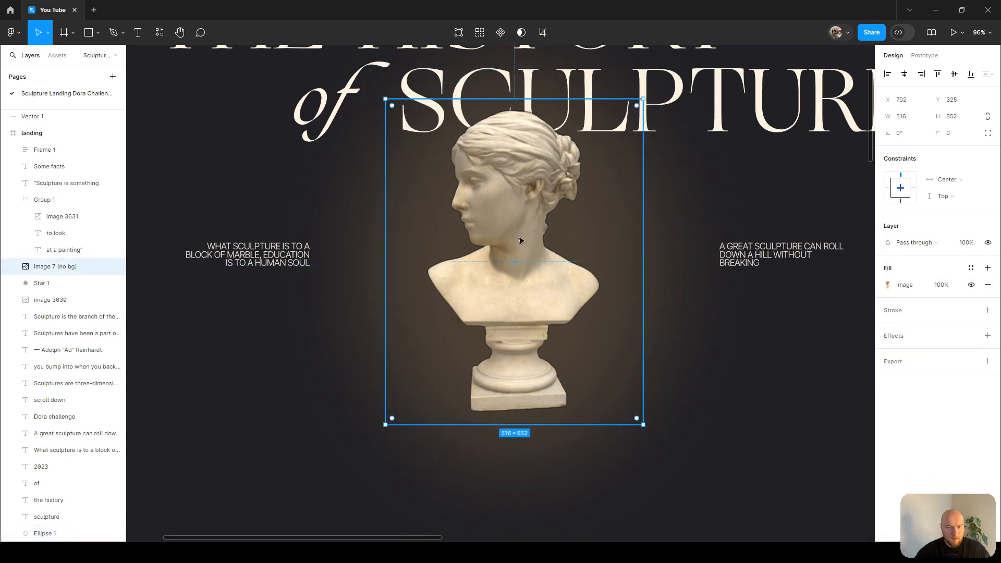
{"action": "left_click", "coordinate": [378, 245], "text": "shift"}
{"action": "scroll", "coordinate": [491, 245], "scroll_direction": "down", "scroll_amount": 6, "text": "ctrl"}
{"action": "left_click_drag", "start_coordinate": [497, 245], "coordinate": [461, 427], "text": "alt"}
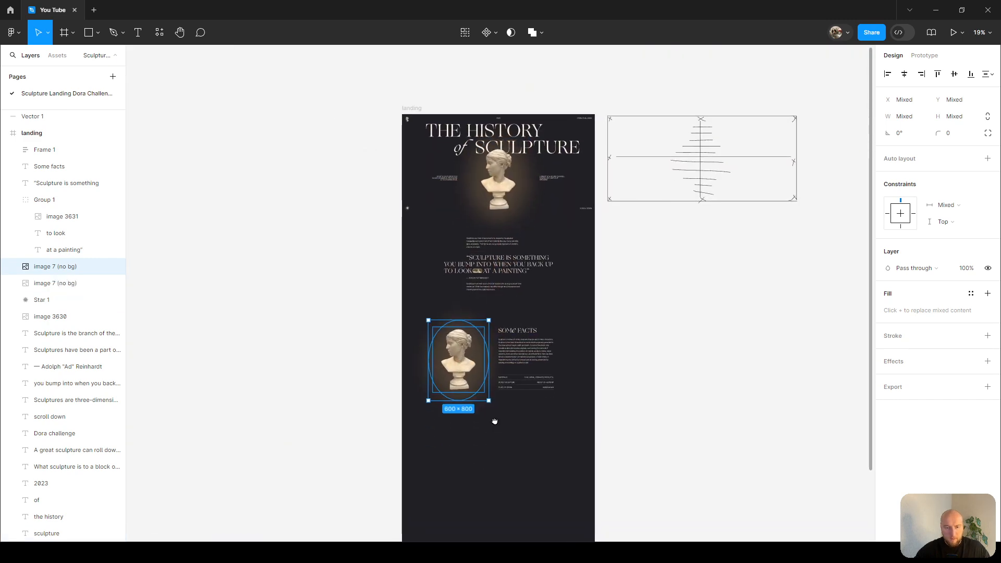
{"action": "scroll", "coordinate": [464, 433], "scroll_direction": "up", "scroll_amount": 6, "text": "ctrl"}
{"action": "scroll", "coordinate": [423, 331], "scroll_direction": "left", "scroll_amount": 1}
{"action": "key", "text": "shift+Left"}
{"action": "key", "text": "shift+Left"}
{"action": "key", "text": "alt"}
{"action": "key", "text": "alt+Right"}
{"action": "key", "text": "alt+Right"}
{"action": "key", "text": "alt+Right"}
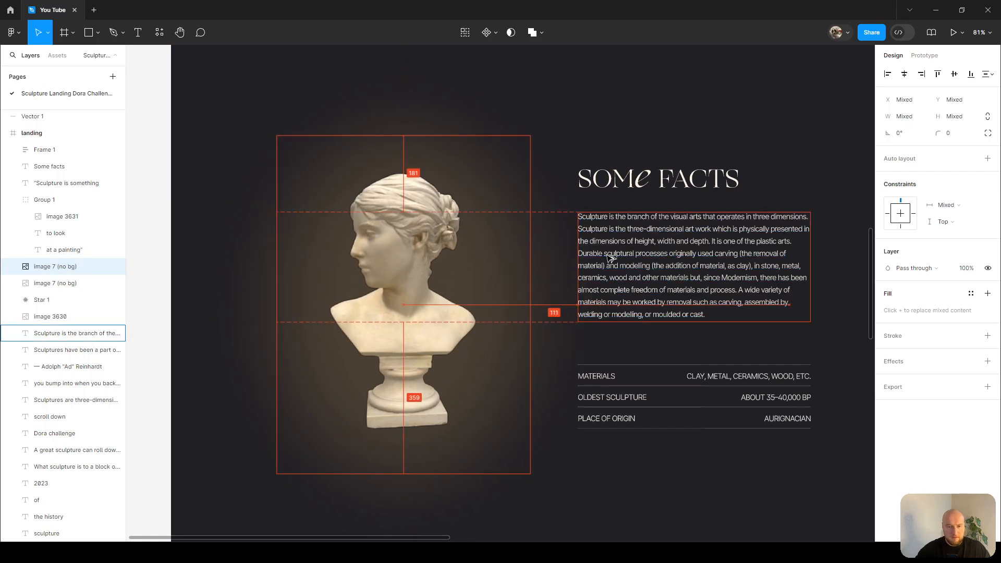
{"action": "key", "text": "alt+shift+Left"}
{"action": "key", "text": "alt+shift+Left"}
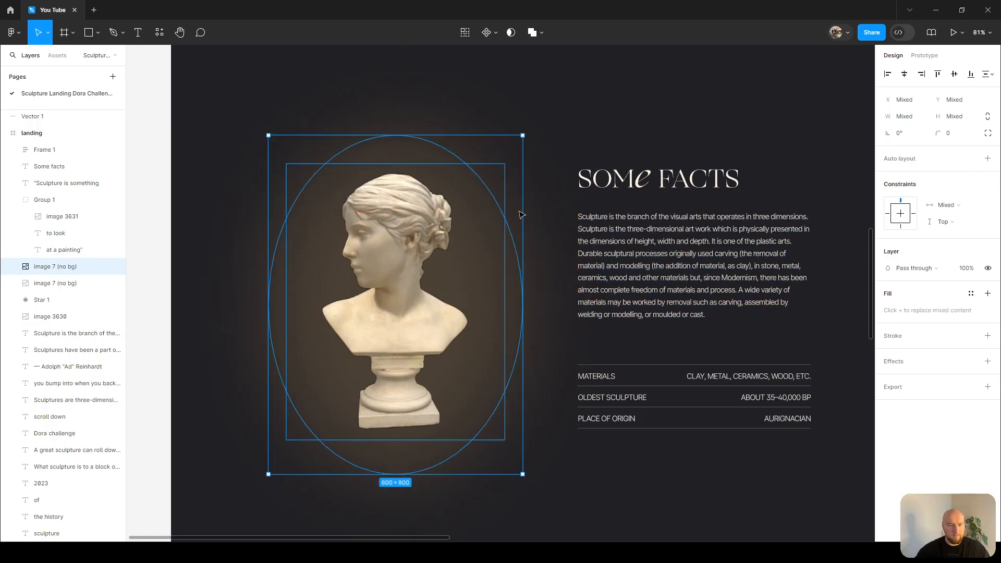
Draw frame lines with the Pencil around the sculpture copy and the facts column.
{"action": "scroll", "coordinate": [396, 150], "scroll_direction": "down", "scroll_amount": 2, "text": "ctrl"}
{"action": "left_click", "coordinate": [421, 128]}
{"action": "key", "text": "shift+p"}
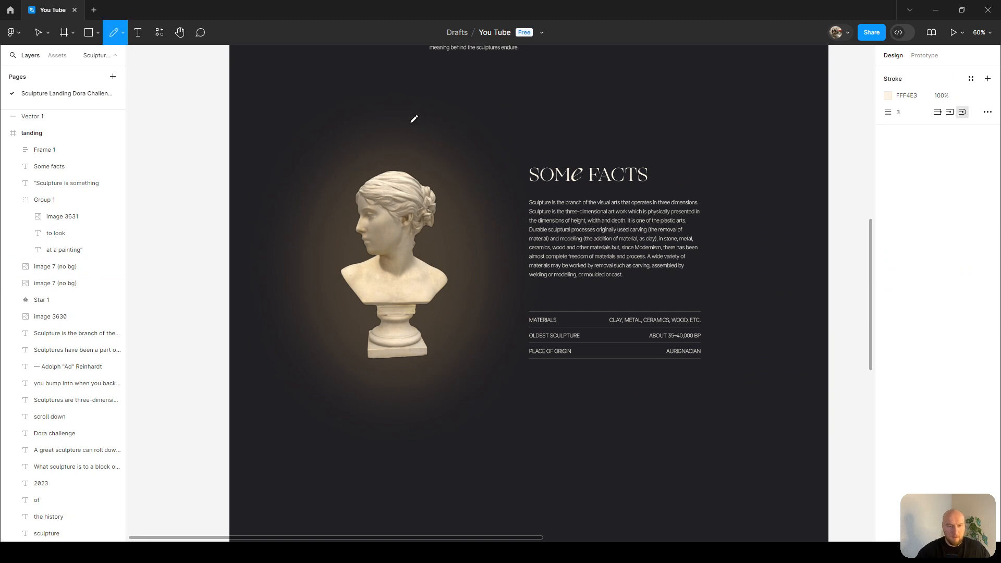
{"action": "scroll", "coordinate": [337, 172], "scroll_direction": "up", "scroll_amount": 1, "text": "ctrl"}
{"action": "left_click_drag", "start_coordinate": [267, 138], "coordinate": [284, 138]}
{"action": "left_click_drag", "start_coordinate": [536, 138], "coordinate": [536, 463]}
{"action": "left_click_drag", "start_coordinate": [254, 138], "coordinate": [254, 368]}
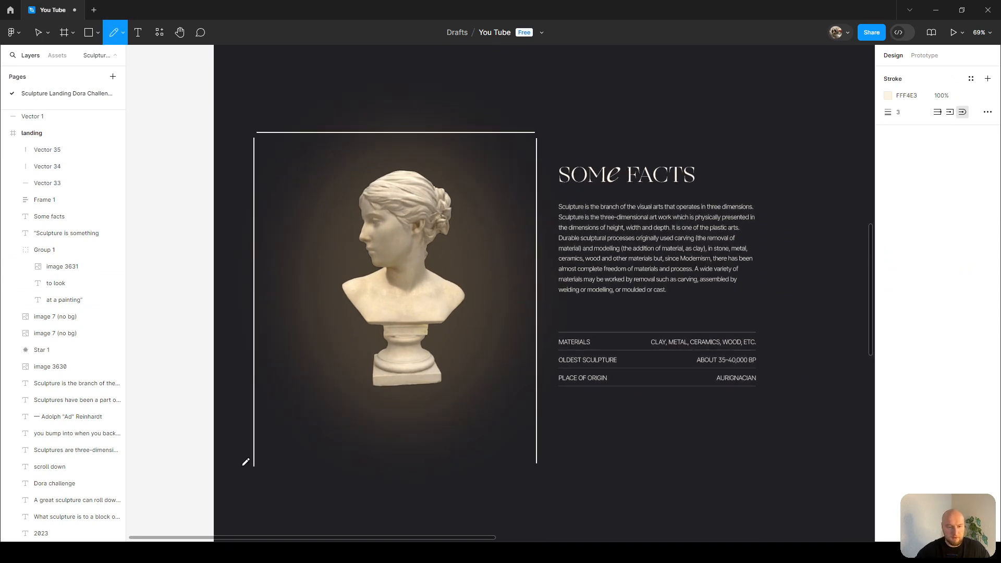
{"action": "left_click_drag", "start_coordinate": [250, 466], "coordinate": [546, 465]}
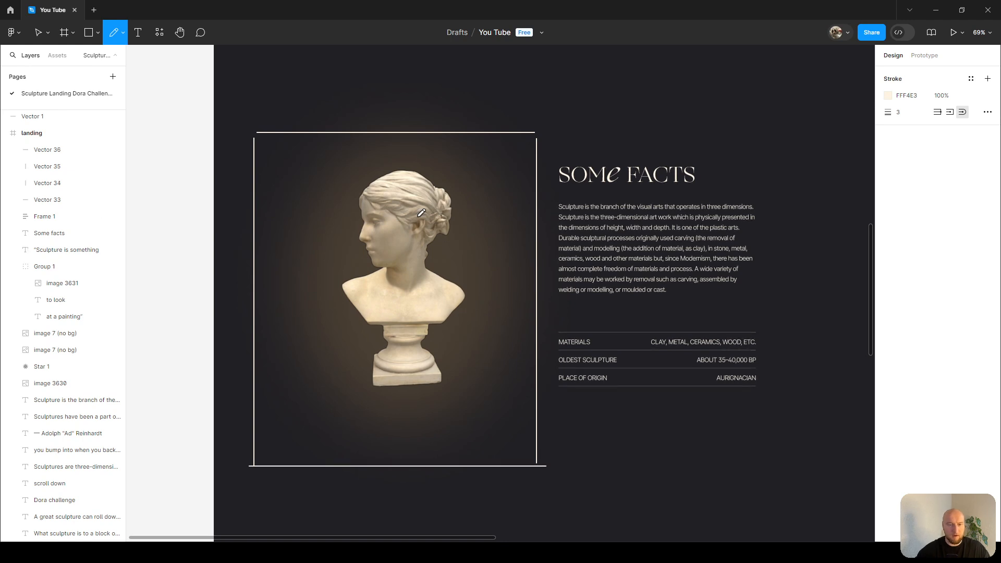
{"action": "mouse_move", "coordinate": [541, 132]}
{"action": "left_mouse_down"}
{"action": "mouse_move", "coordinate": [841, 132]}
{"action": "mouse_move", "coordinate": [841, 466]}
{"action": "left_mouse_up"}
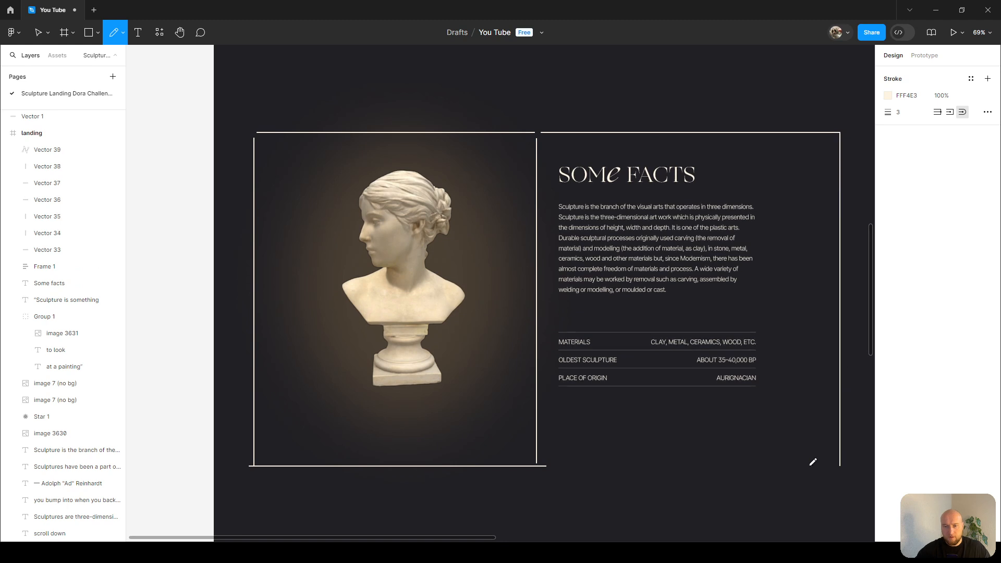
{"action": "left_click_drag", "start_coordinate": [568, 155], "coordinate": [750, 337]}
{"action": "key", "text": "ctrl+z"}
{"action": "left_click_drag", "start_coordinate": [565, 168], "coordinate": [745, 330]}
{"action": "key", "text": "ctrl+z"}
{"action": "left_click_drag", "start_coordinate": [554, 158], "coordinate": [747, 342]}
{"action": "left_click_drag", "start_coordinate": [770, 193], "coordinate": [623, 369]}
{"action": "left_click_drag", "start_coordinate": [297, 165], "coordinate": [496, 398]}
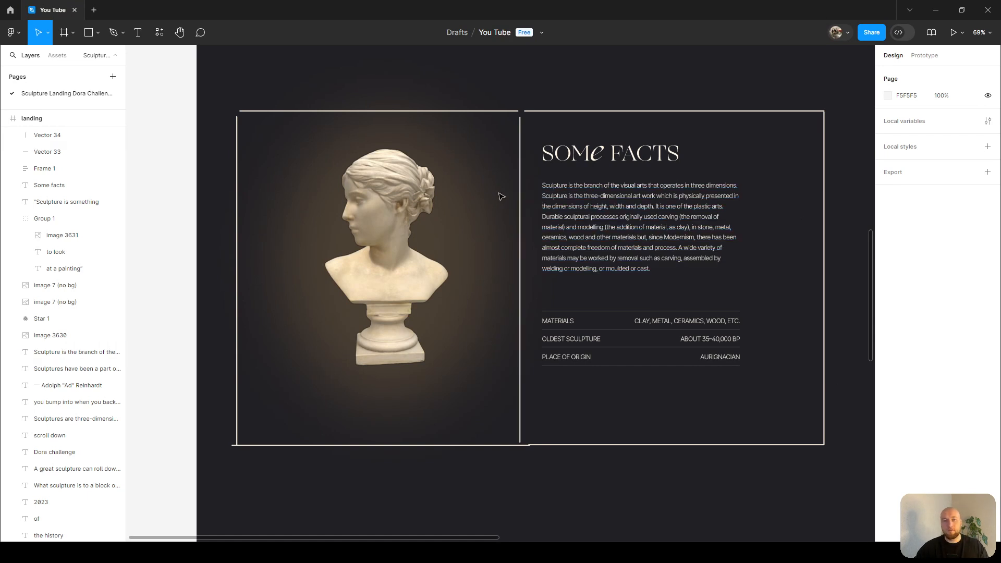
Delete the duplicated sculpture image and paste a replacement sculpture image in its place.
{"action": "left_click", "coordinate": [378, 253]}
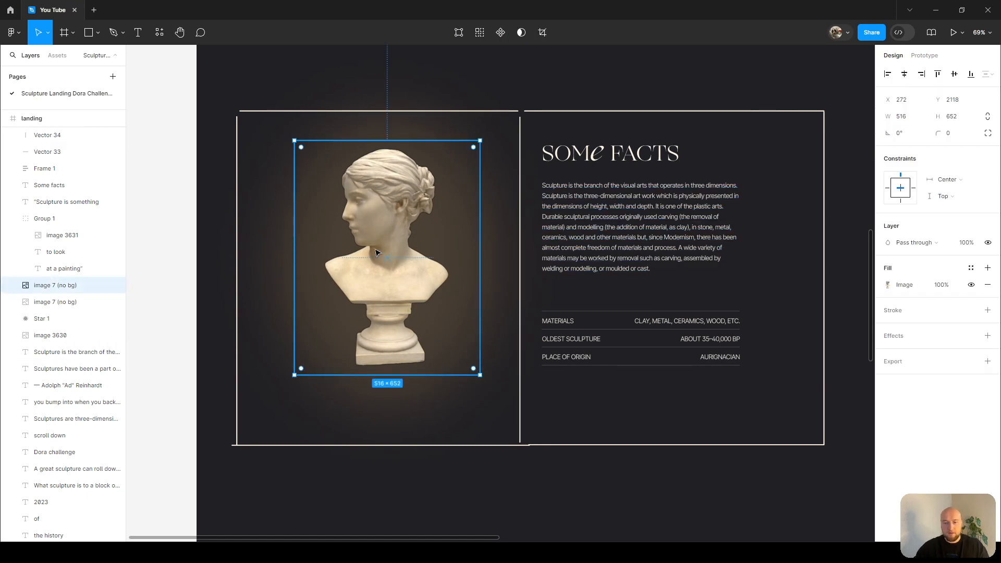
{"action": "key", "text": "Delete"}
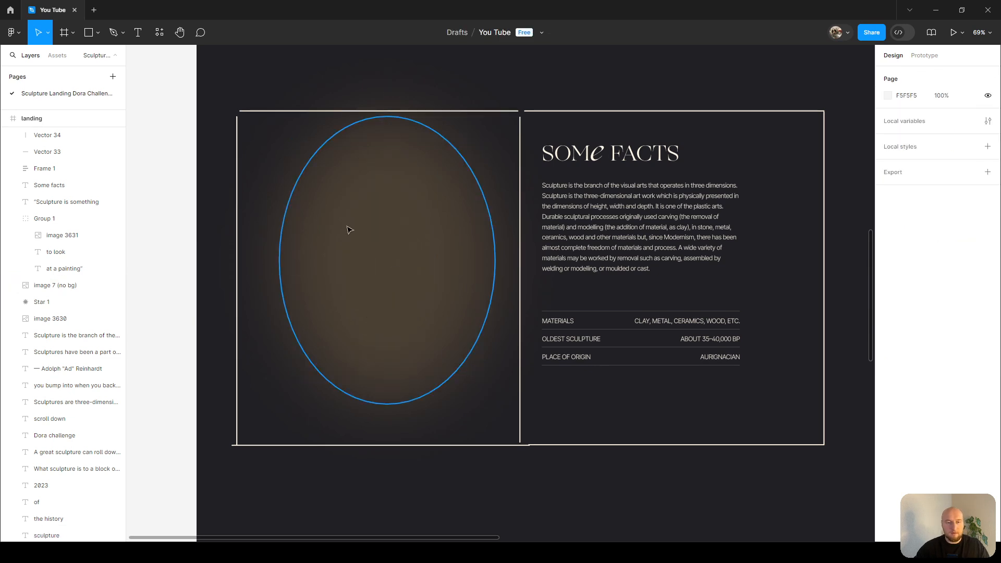
{"action": "key", "text": "alt+Tab"}
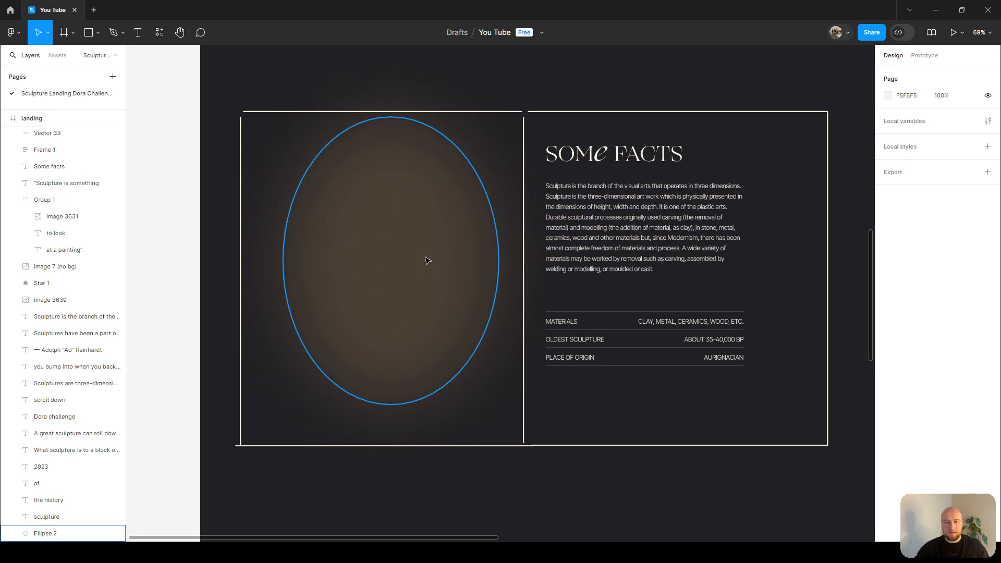
{"action": "key", "text": "ctrl+v"}
Measure the spacing between the Some Facts heading and its paragraph.
{"action": "left_click", "coordinate": [615, 155]}
{"action": "key", "text": "alt"}
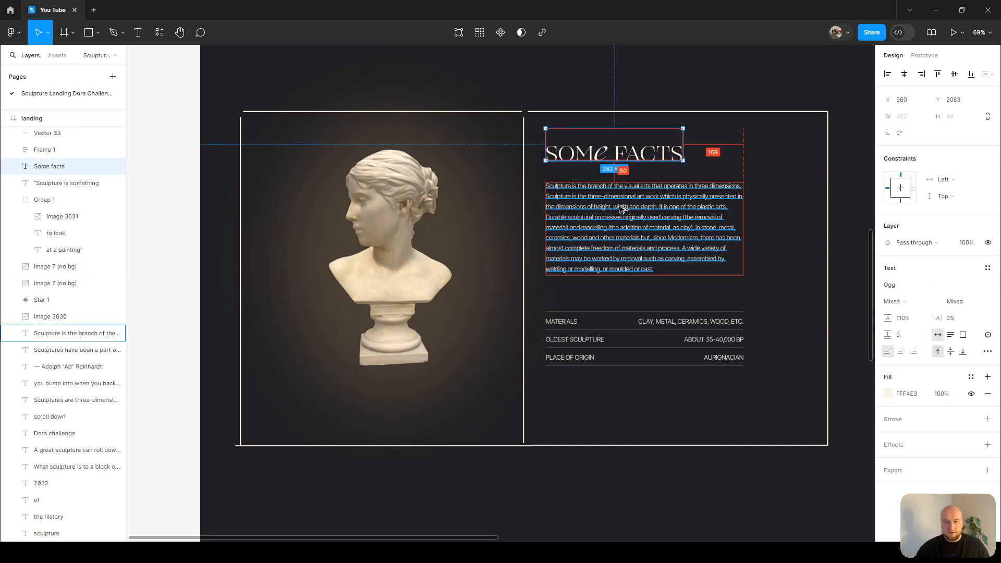
{"action": "left_click", "coordinate": [623, 224]}
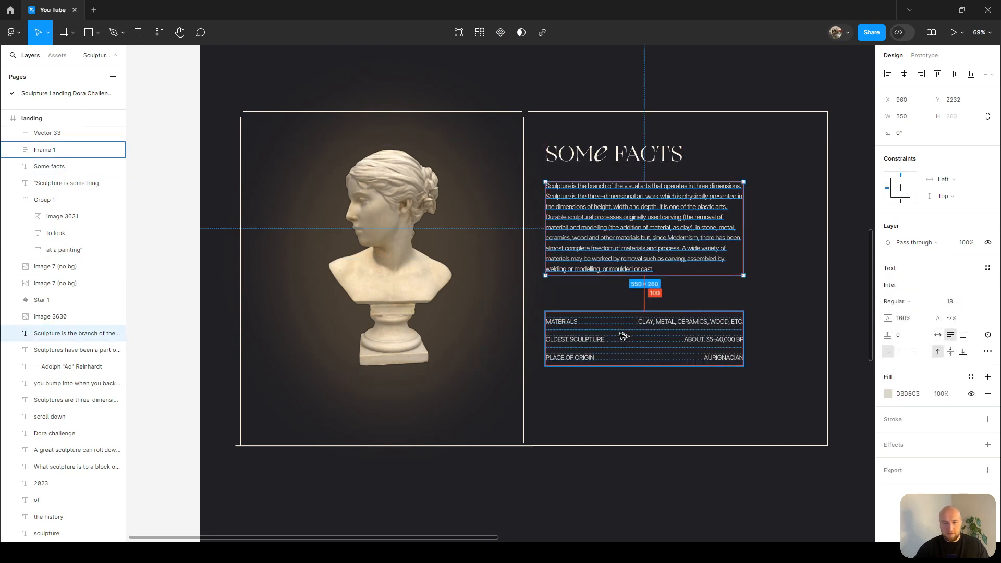
{"action": "left_click", "coordinate": [774, 180]}
Draw another line with the Pencil near the sculpture image.
{"action": "key", "text": "p"}
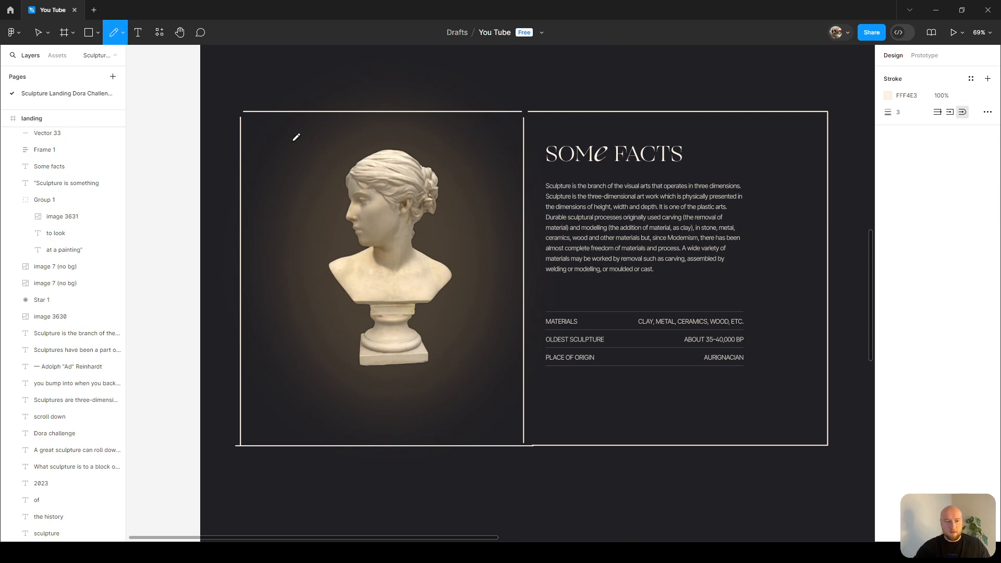
{"action": "mouse_move", "coordinate": [321, 143]}
{"action": "left_mouse_down"}
{"action": "mouse_move", "coordinate": [745, 143]}
{"action": "mouse_move", "coordinate": [753, 364]}
{"action": "mouse_move", "coordinate": [328, 369]}
{"action": "mouse_move", "coordinate": [315, 141]}
{"action": "left_mouse_up"}
{"action": "key", "text": "v"}
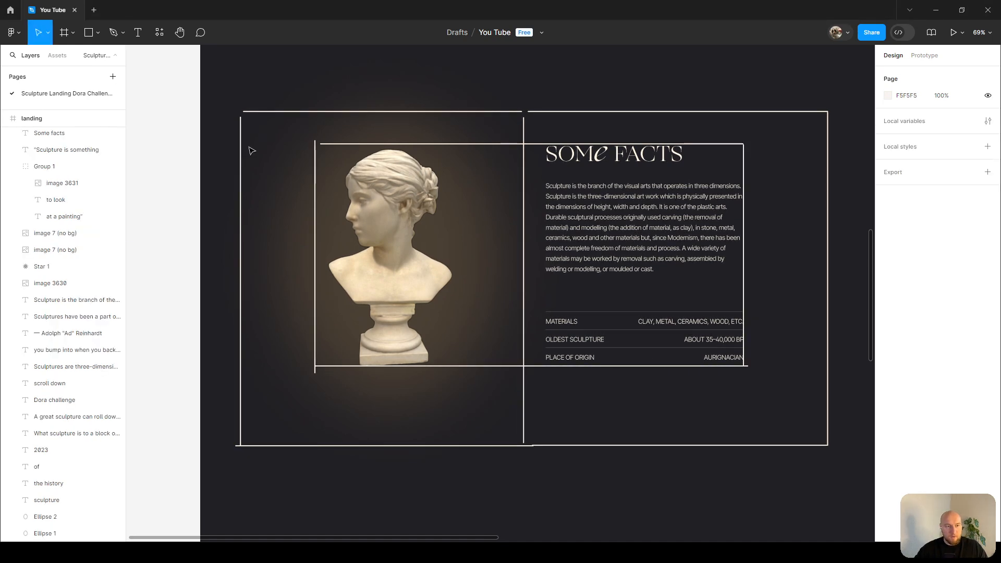
Delete all the drawn frame lines around the sculpture image and the facts column.
{"action": "left_click", "coordinate": [539, 112]}
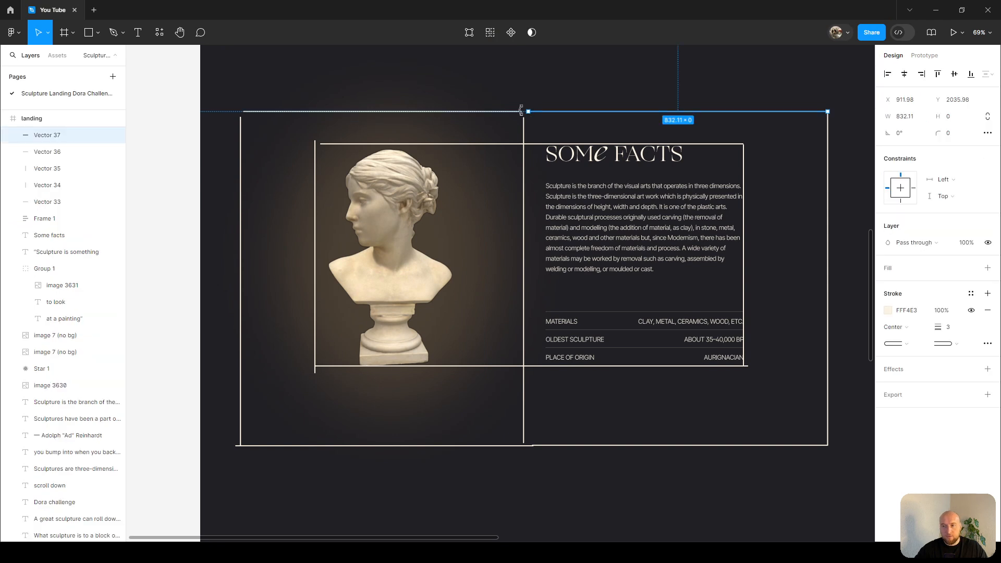
{"action": "left_click", "coordinate": [488, 112], "text": "shift"}
{"action": "key", "text": "Delete"}
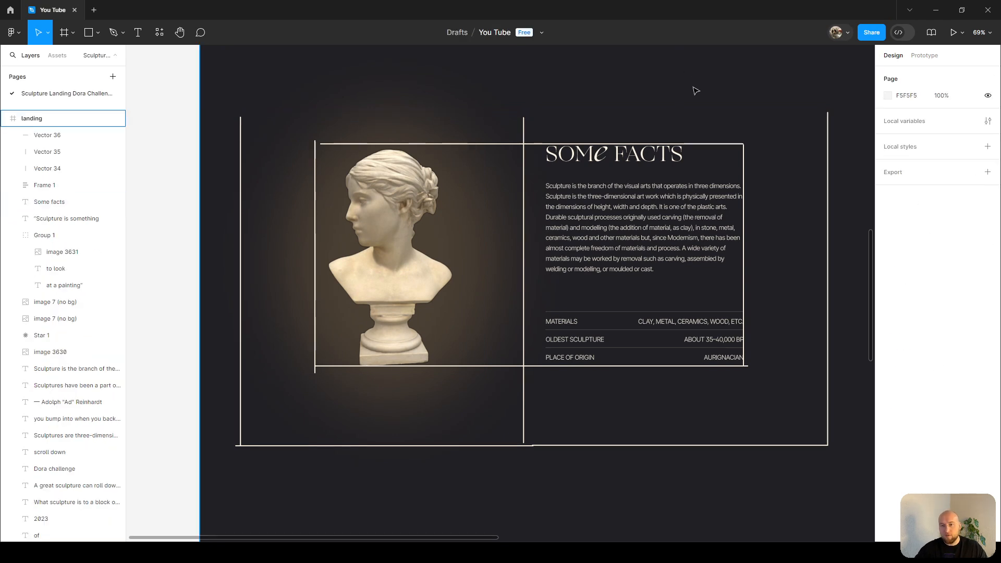
{"action": "left_click", "coordinate": [829, 144]}
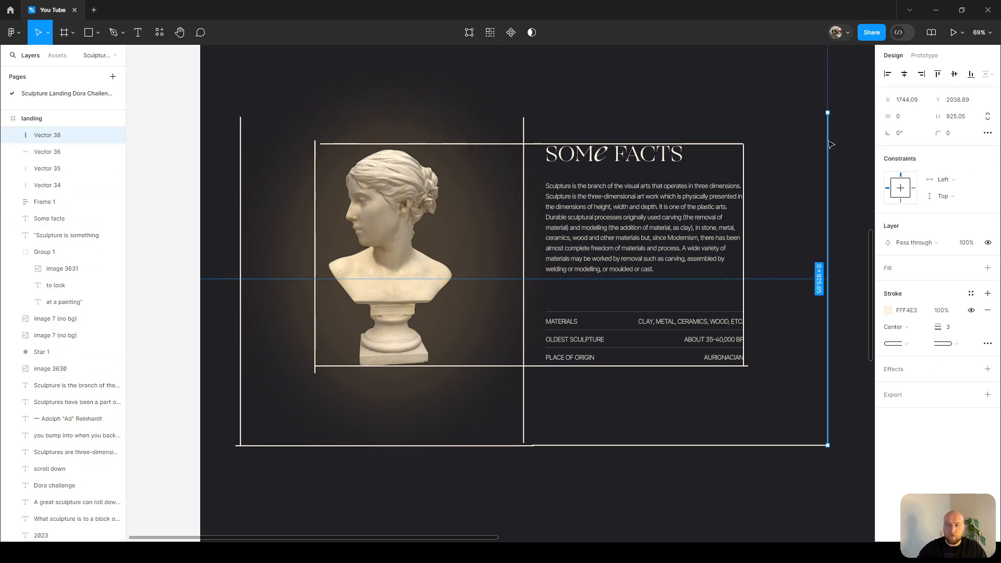
{"action": "key", "text": "Delete"}
{"action": "left_click", "coordinate": [503, 151]}
{"action": "key", "text": "Delete"}
{"action": "left_click", "coordinate": [522, 157]}
{"action": "left_click", "coordinate": [525, 159]}
{"action": "key", "text": "Delete"}
{"action": "left_click", "coordinate": [565, 449]}
{"action": "left_click", "coordinate": [565, 449]}
{"action": "left_click", "coordinate": [512, 447], "text": "shift"}
{"action": "key", "text": "Delete"}
{"action": "left_click", "coordinate": [241, 249]}
{"action": "left_click", "coordinate": [491, 366], "text": "shift"}
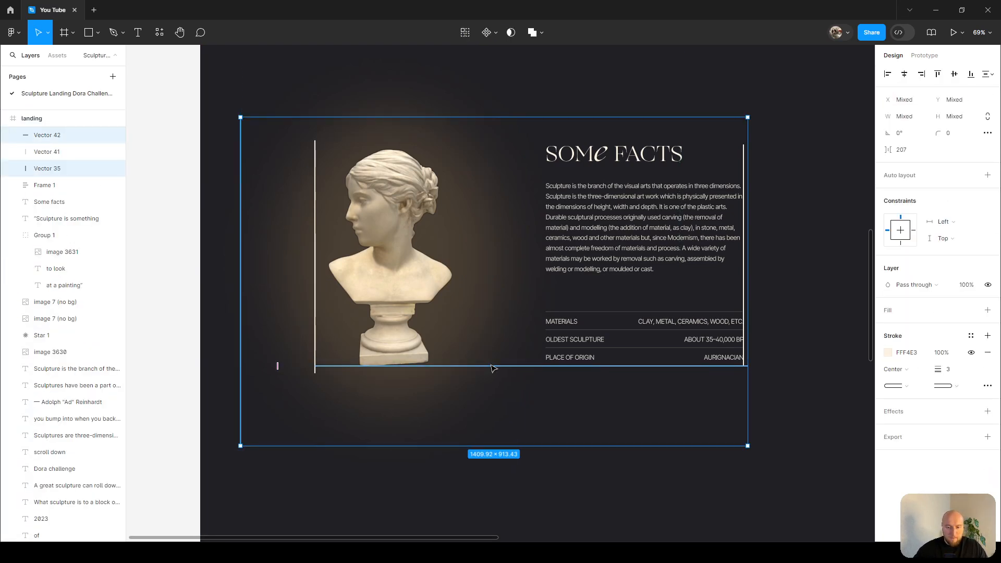
{"action": "key", "text": "Delete"}
{"action": "left_click", "coordinate": [744, 159]}
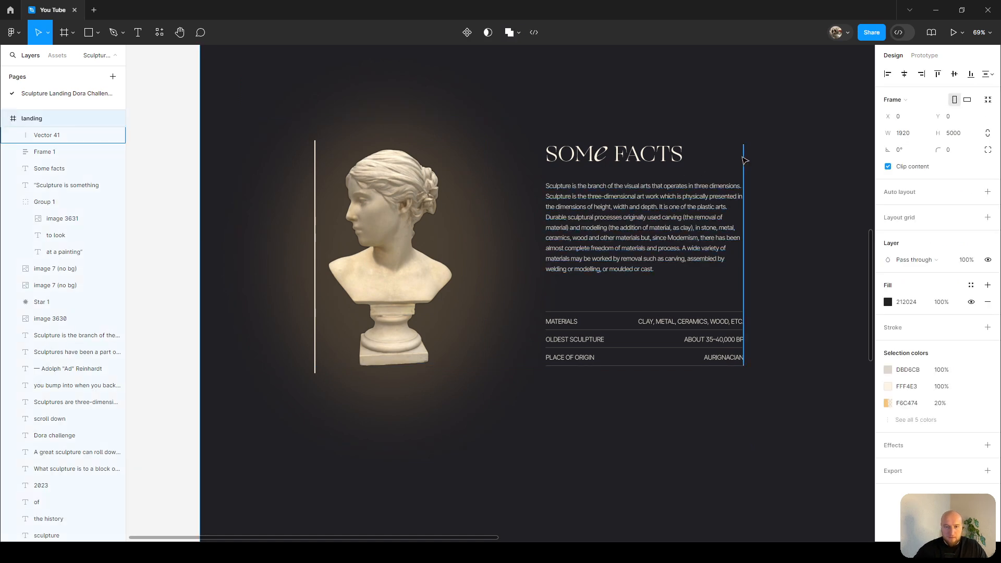
{"action": "key", "text": "Delete"}
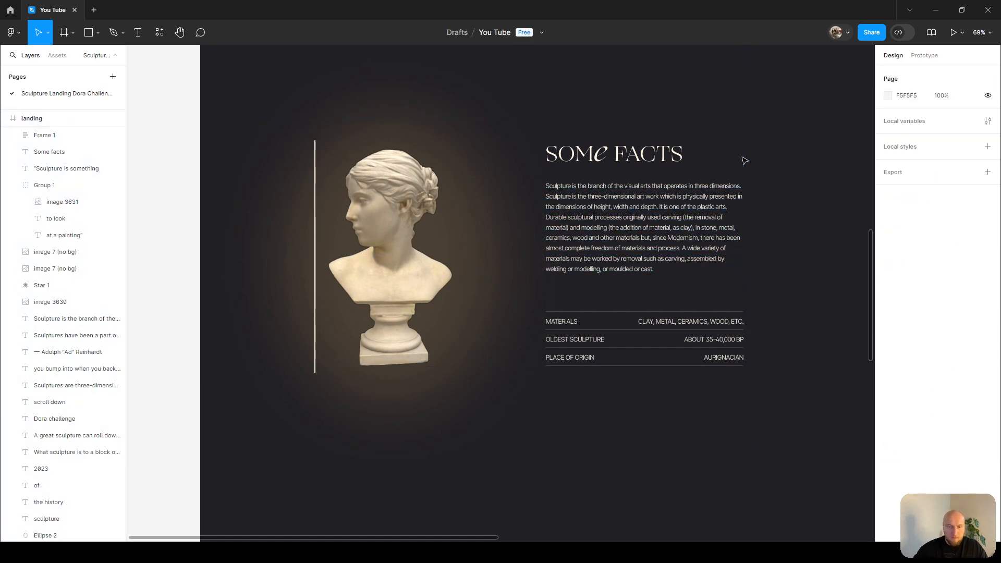
{"action": "left_click", "coordinate": [316, 169]}
{"action": "key", "text": "Delete"}
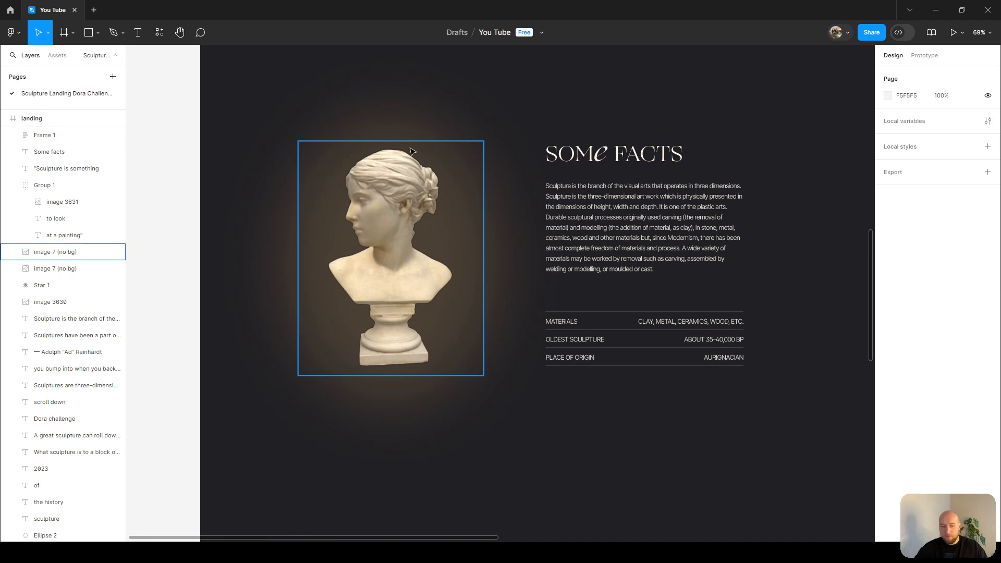
Draw an ellipse over the sculpture image and set its size to 720 × 880.
{"action": "key", "text": "o"}
{"action": "left_click_drag", "start_coordinate": [322, 132], "coordinate": [483, 405]}
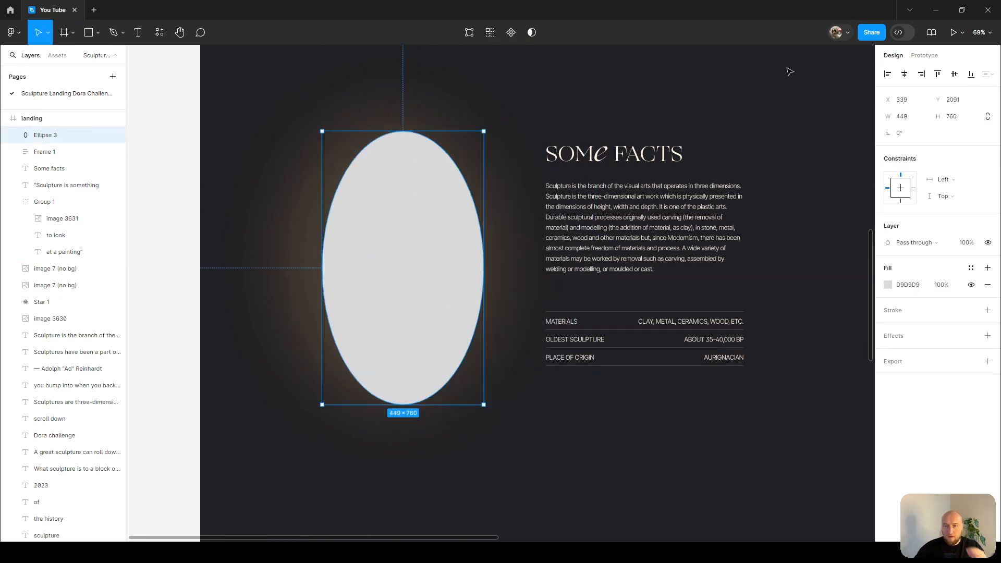
{"action": "left_click", "coordinate": [907, 116]}
{"action": "type", "text": "720"}
{"action": "key", "text": "Tab"}
{"action": "type", "text": "880"}
{"action": "key", "text": "Return"}
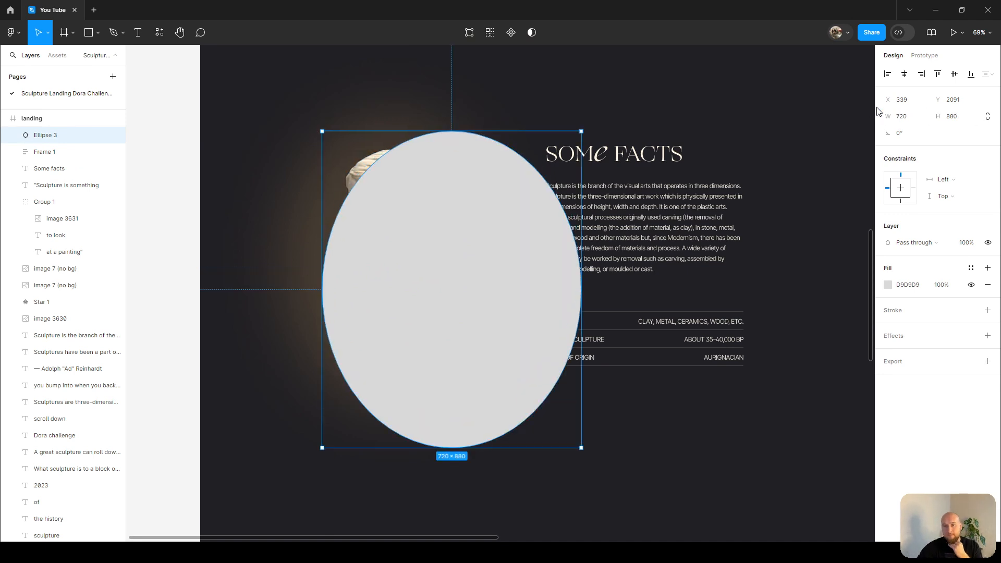
Turn the ellipse's fill into a stroke and move the ellipse to center it around the sculpture bust.
{"action": "key", "text": "shift+x"}
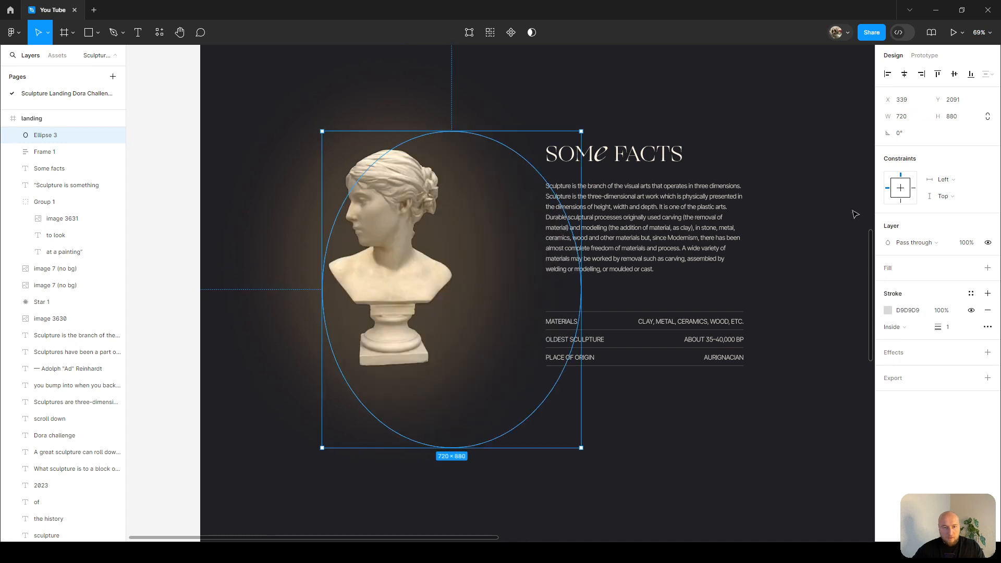
{"action": "left_click_drag", "start_coordinate": [513, 276], "coordinate": [451, 246]}
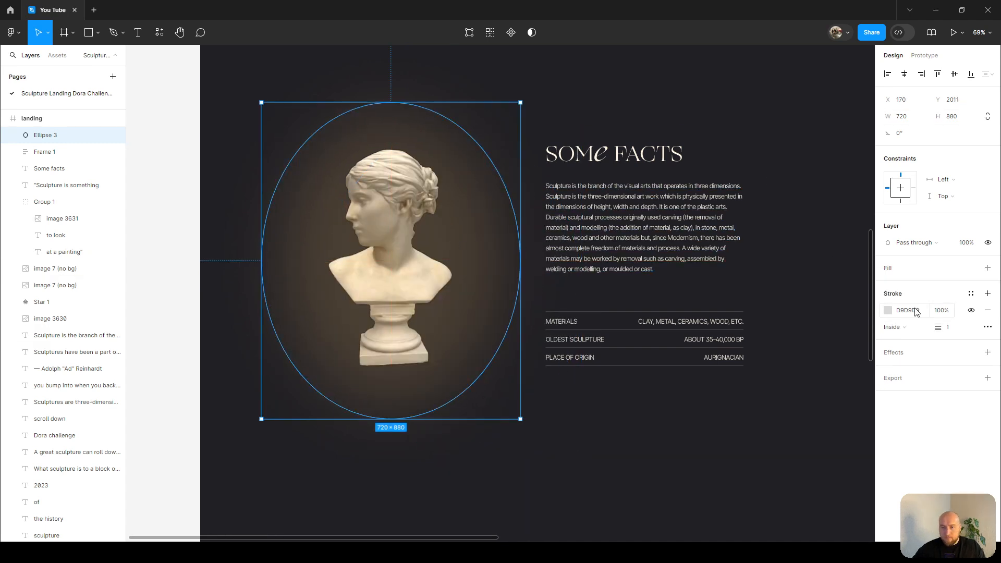
Set the ellipse's stroke colour to FFF4E3 by sampling the Some Facts heading with the eyedropper.
{"action": "left_click", "coordinate": [888, 311]}
{"action": "left_click", "coordinate": [888, 311]}
{"action": "left_click", "coordinate": [889, 312]}
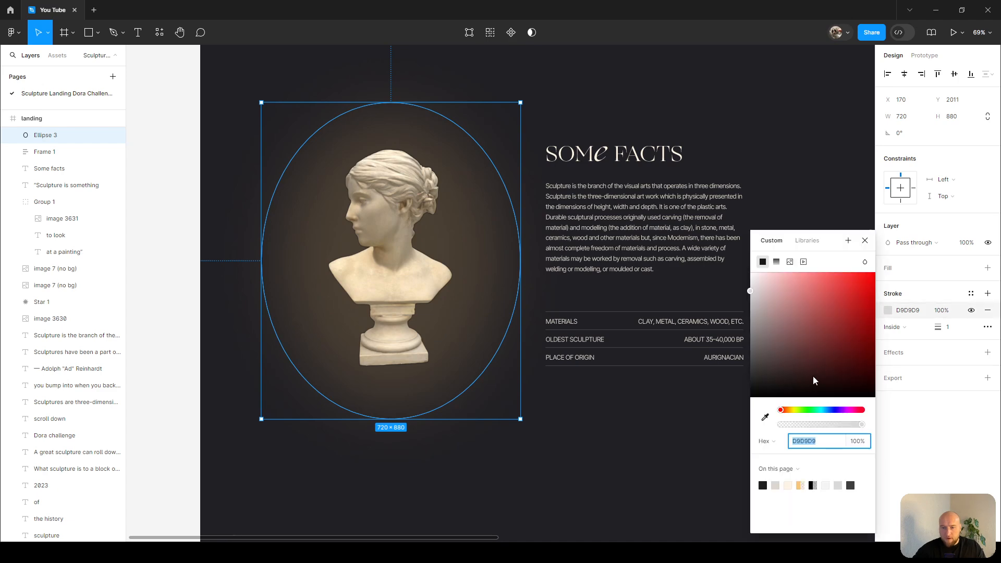
{"action": "left_click", "coordinate": [766, 418]}
{"action": "scroll", "coordinate": [620, 165], "scroll_direction": "up", "scroll_amount": 10}
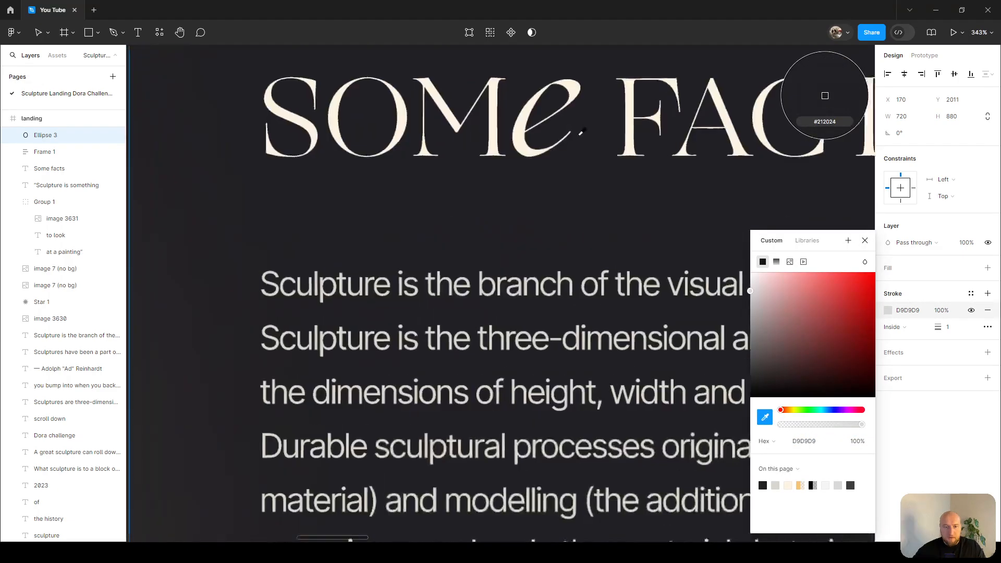
{"action": "left_click", "coordinate": [474, 143]}
{"action": "scroll", "coordinate": [475, 142], "scroll_direction": "down", "scroll_amount": 10}
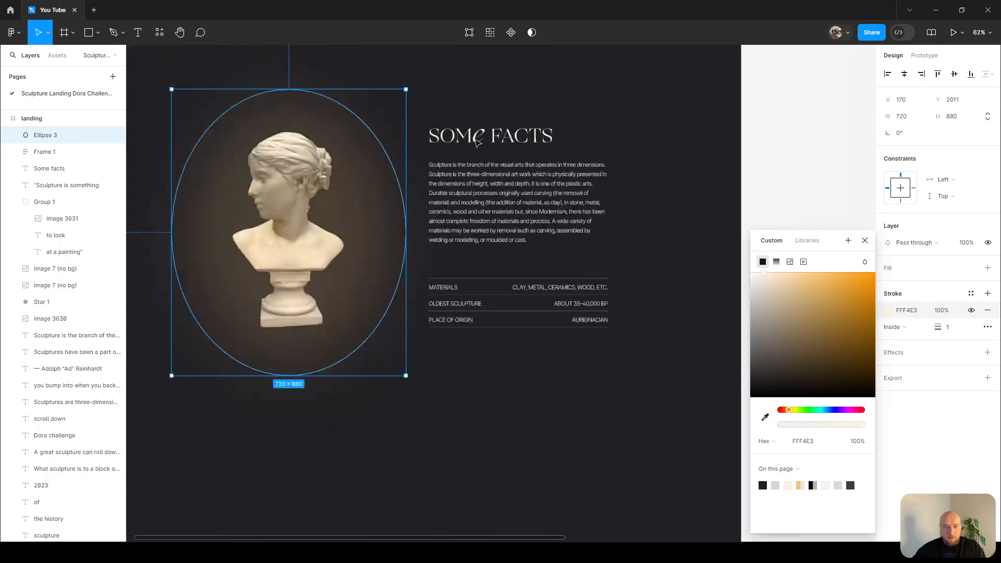
{"action": "left_click", "coordinate": [484, 250]}
Select the outlined ellipse and set its layer opacity to 30%.
{"action": "scroll", "coordinate": [476, 257], "scroll_direction": "up", "scroll_amount": 5}
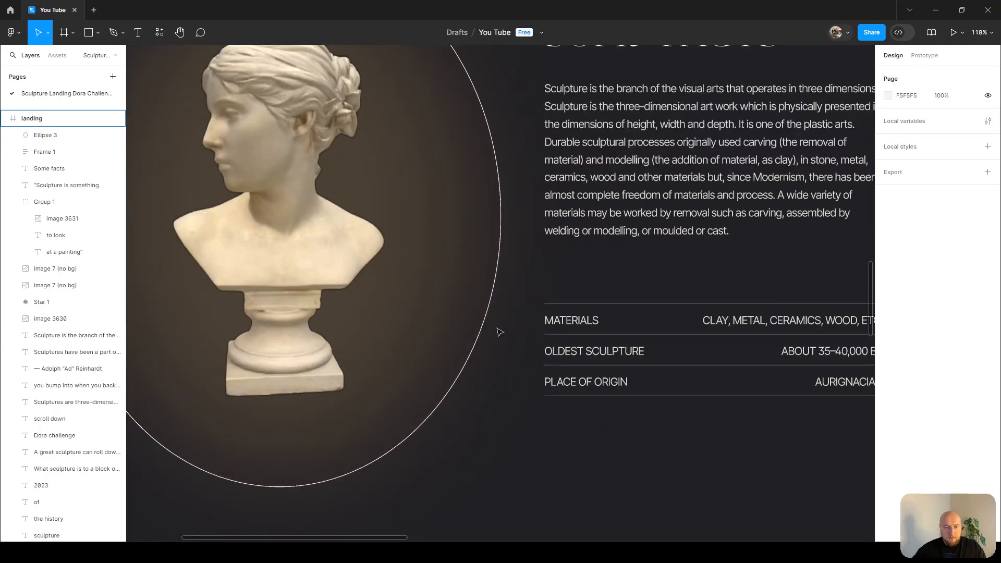
{"action": "scroll", "coordinate": [525, 307], "scroll_direction": "up", "scroll_amount": 8}
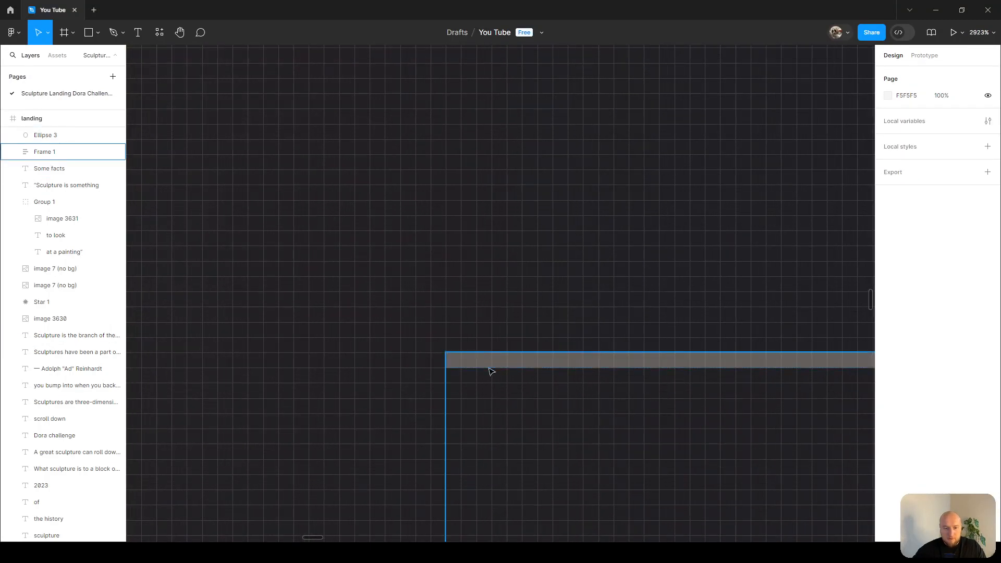
{"action": "scroll", "coordinate": [545, 355], "scroll_direction": "down", "scroll_amount": 8}
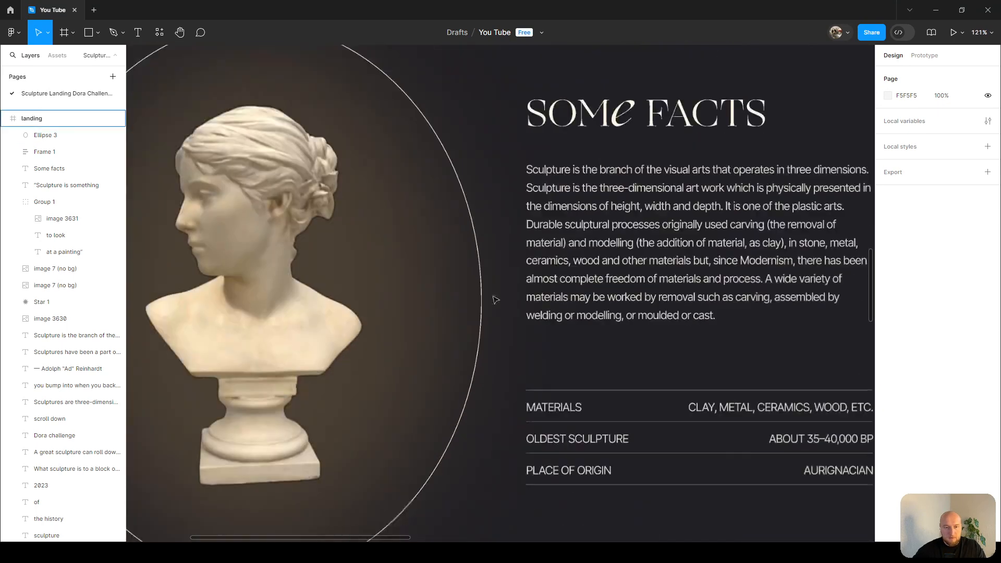
{"action": "left_click", "coordinate": [481, 271]}
{"action": "key", "text": "3"}
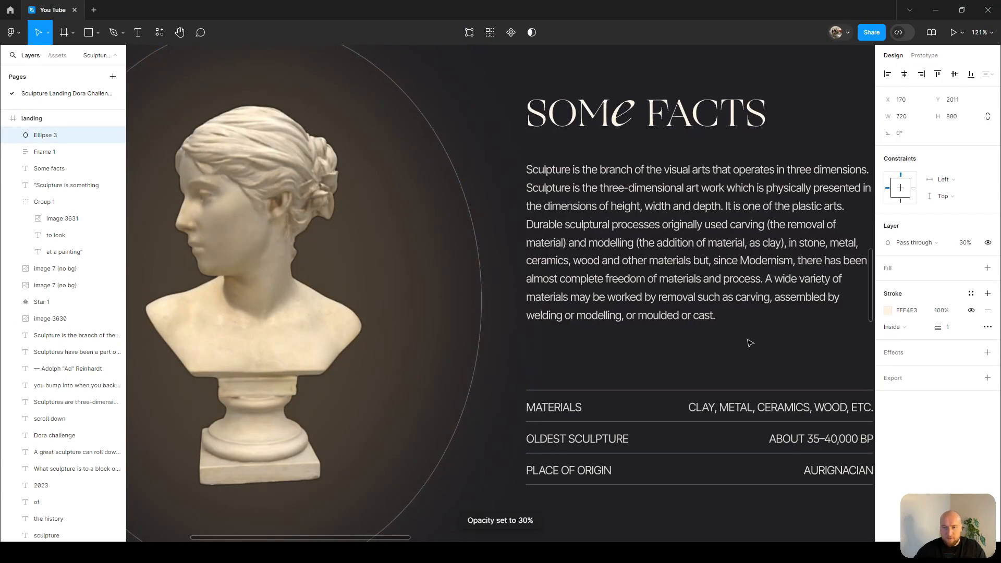
Duplicate the outlined ellipse around the sculpture.
{"action": "scroll", "coordinate": [751, 344], "scroll_direction": "down", "scroll_amount": 3}
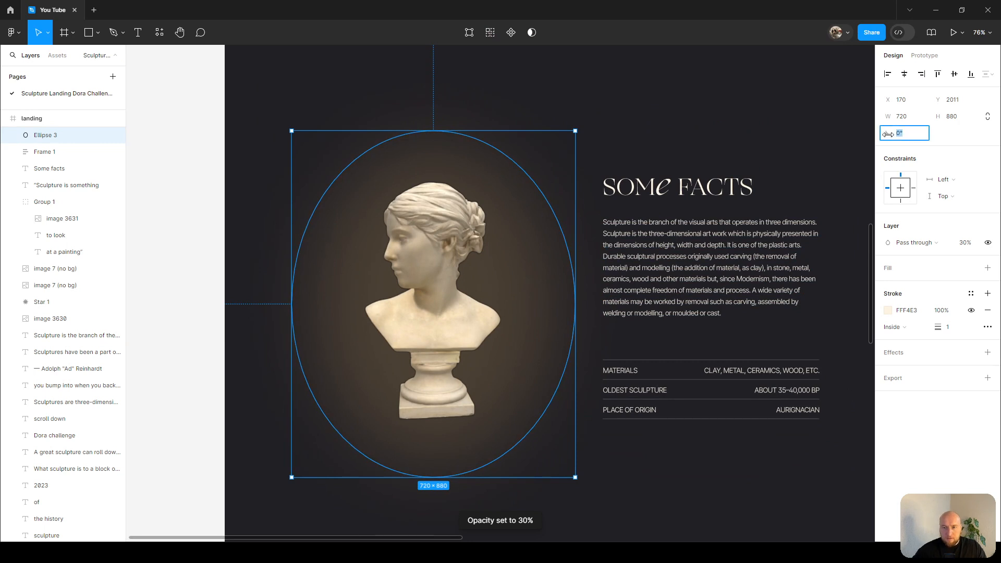
{"action": "scroll", "coordinate": [563, 131], "scroll_direction": "up", "scroll_amount": 1}
{"action": "key", "text": "Escape"}
{"action": "left_click", "coordinate": [511, 175]}
{"action": "key", "text": "ctrl+d"}
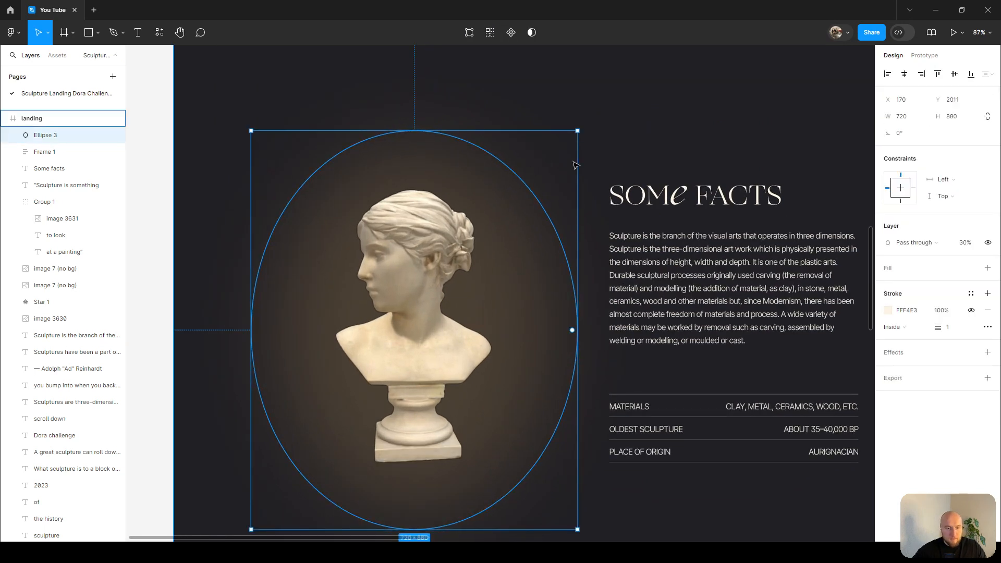
Select the original ellipse and open its rotation value for editing.
{"action": "left_click", "coordinate": [908, 134]}
{"action": "key", "text": "Return"}
{"action": "left_click", "coordinate": [45, 152]}
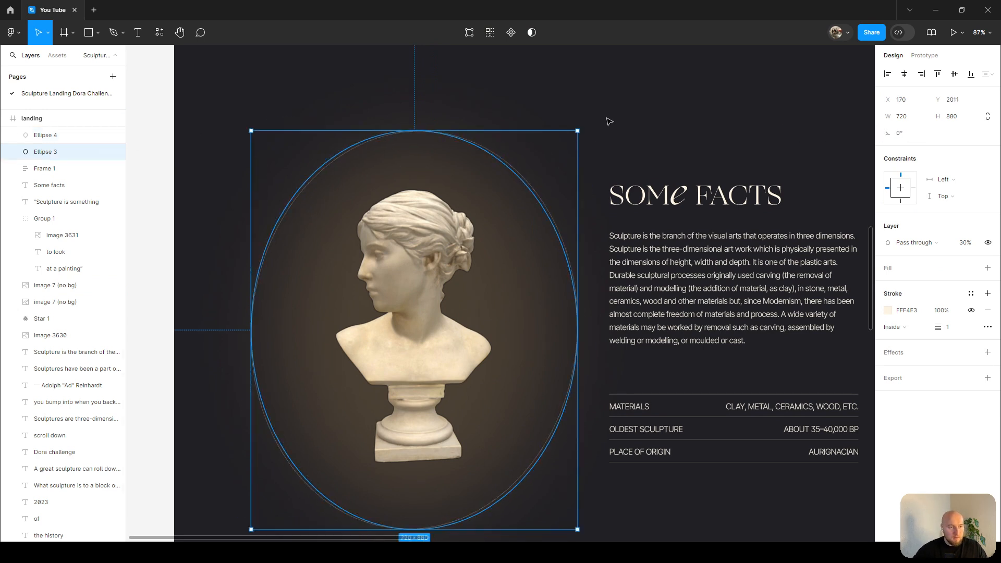
{"action": "left_click", "coordinate": [914, 134]}
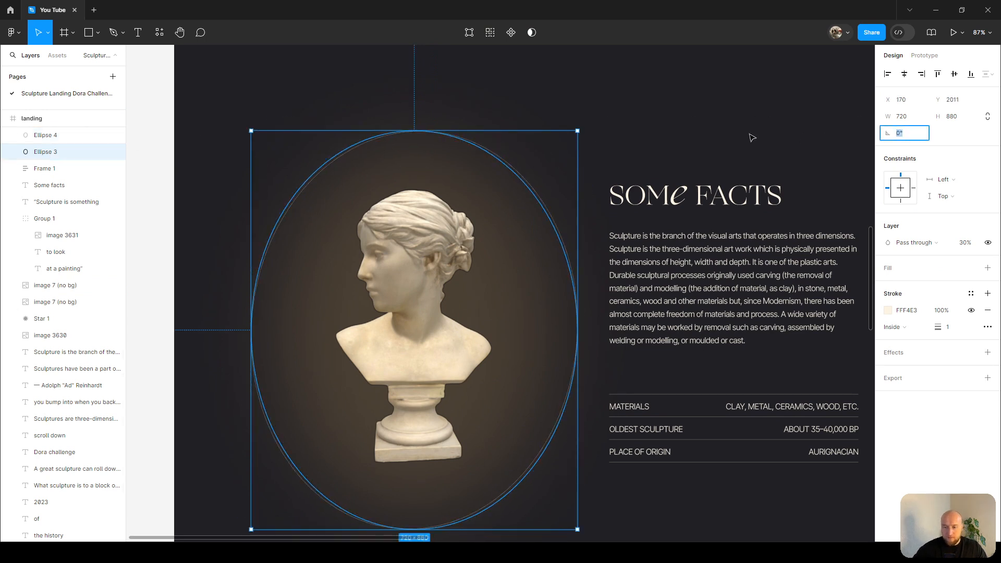
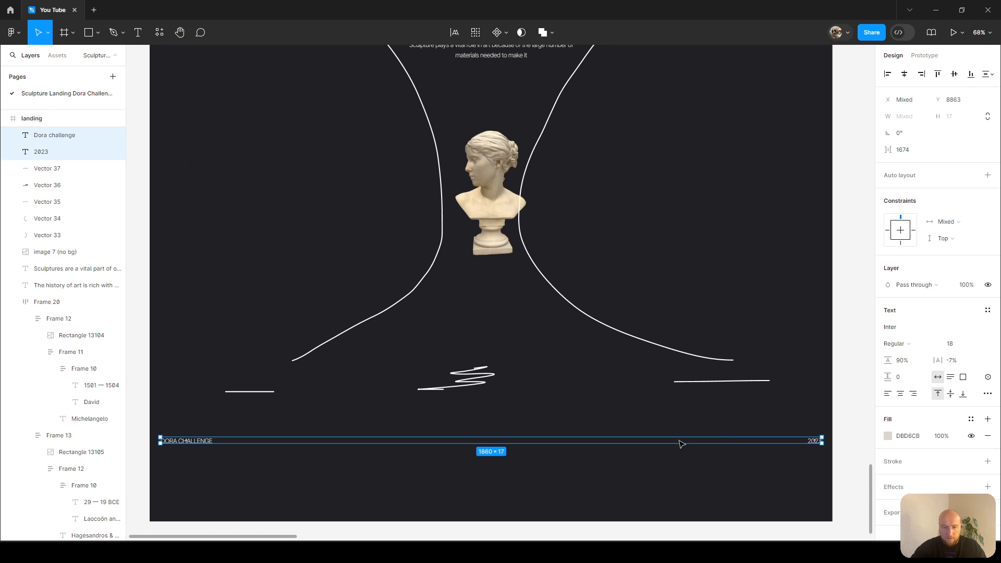
Browse the landing page to find the star shape in the hero section and select it.
{"action": "left_click", "coordinate": [516, 349]}
{"action": "scroll", "coordinate": [492, 368], "scroll_direction": "up", "scroll_amount": 2}
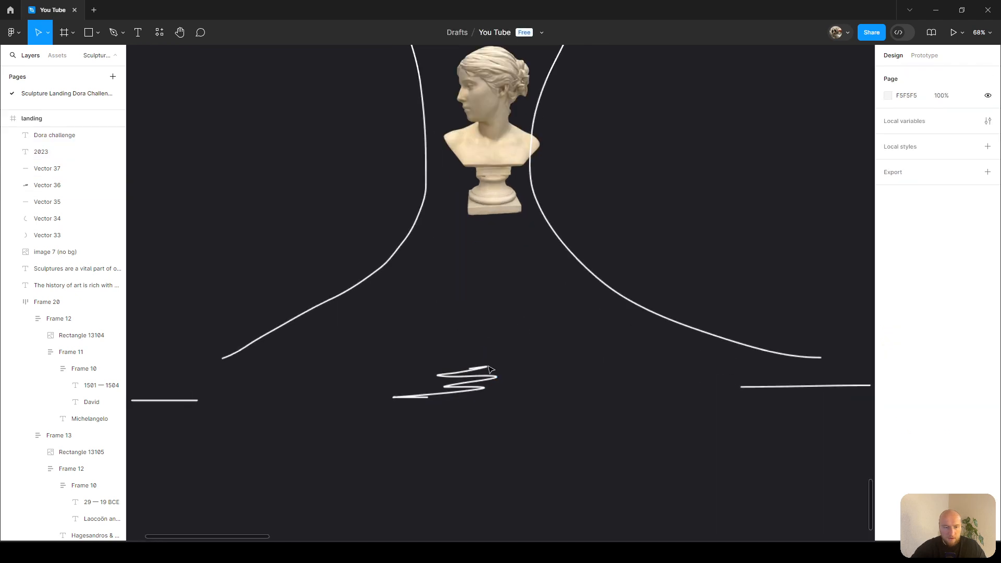
{"action": "scroll", "coordinate": [496, 387], "scroll_direction": "down", "scroll_amount": 8}
{"action": "scroll", "coordinate": [496, 386], "scroll_direction": "up", "scroll_amount": 11}
{"action": "scroll", "coordinate": [498, 389], "scroll_direction": "up", "scroll_amount": 8}
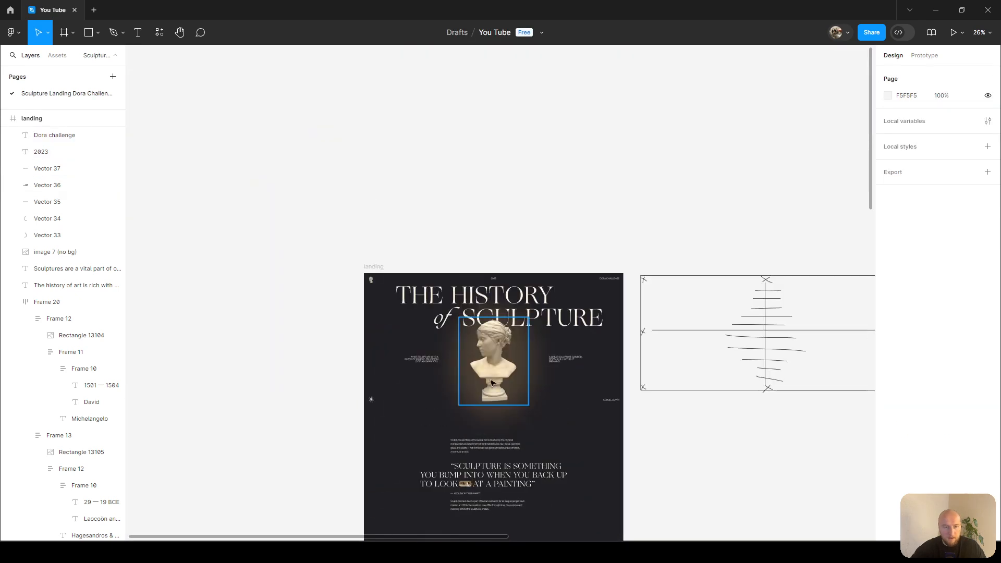
{"action": "scroll", "coordinate": [387, 376], "scroll_direction": "up", "scroll_amount": 10}
{"action": "left_click", "coordinate": [188, 331]}
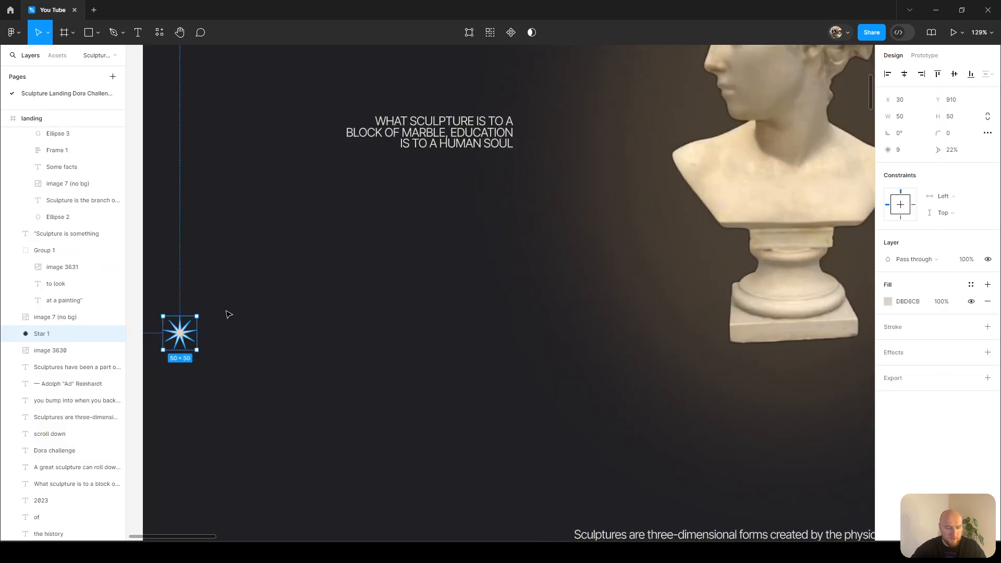
{"action": "scroll", "coordinate": [225, 313], "scroll_direction": "down", "scroll_amount": 10}
{"action": "scroll", "coordinate": [415, 210], "scroll_direction": "down", "scroll_amount": 4}
{"action": "scroll", "coordinate": [415, 209], "scroll_direction": "down", "scroll_amount": 15}
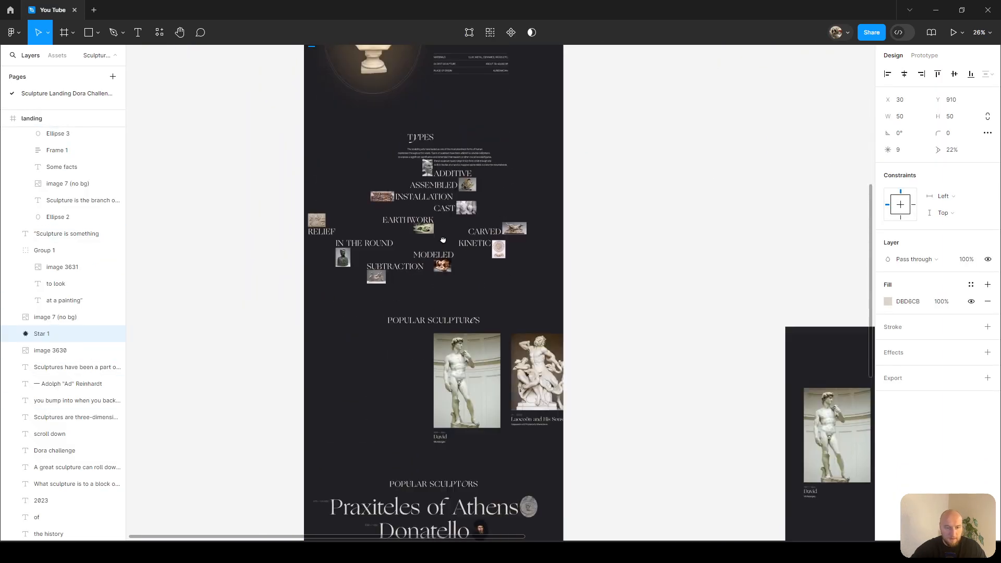
{"action": "scroll", "coordinate": [474, 409], "scroll_direction": "up", "scroll_amount": 10}
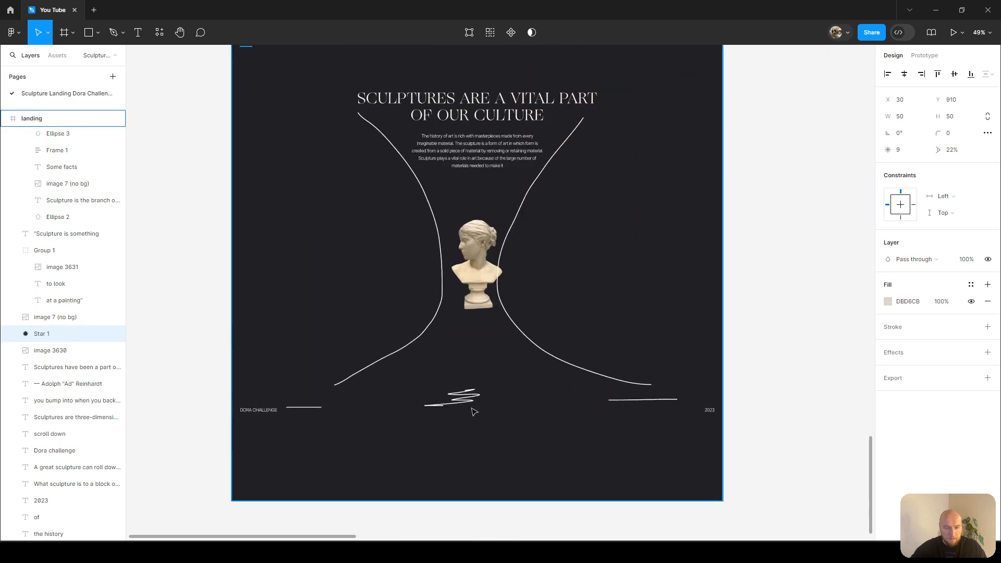
Paste a copy of the star and centre it horizontally below the sculpture, nudging it up slightly.
{"action": "key", "text": "ctrl+v"}
{"action": "scroll", "coordinate": [505, 327], "scroll_direction": "down", "scroll_amount": 3}
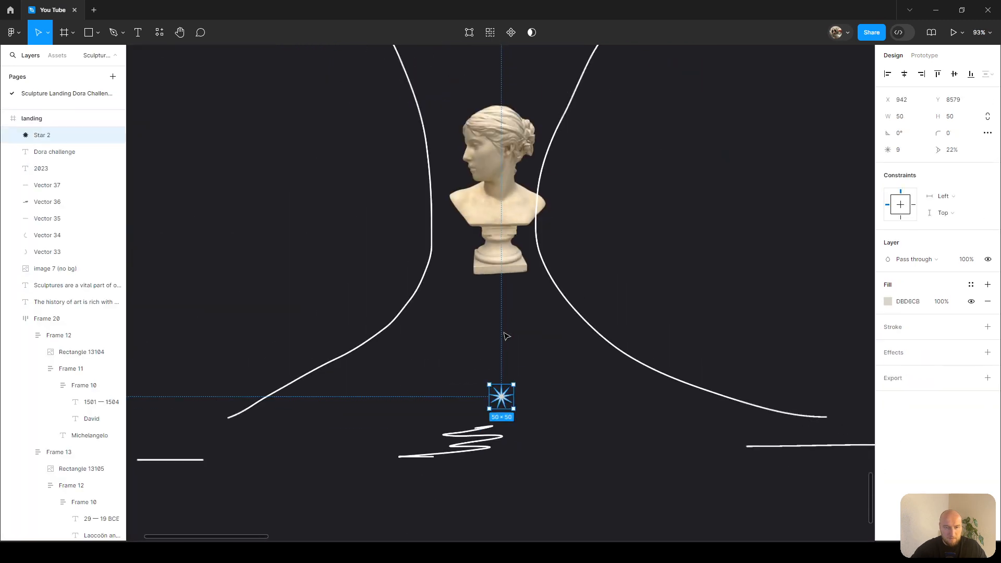
{"action": "left_click_drag", "start_coordinate": [508, 394], "coordinate": [504, 395]}
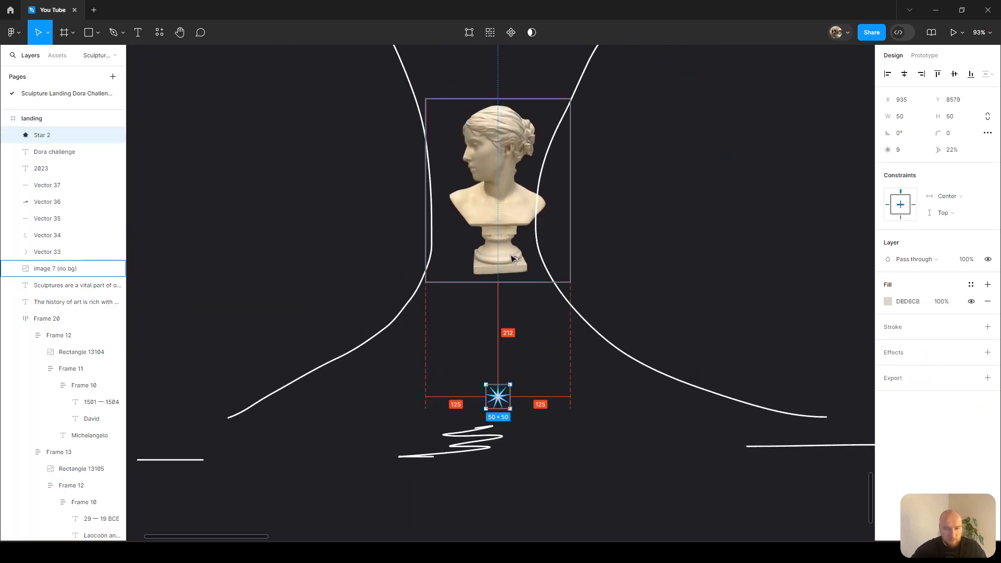
{"action": "key", "text": "shift+Up"}
{"action": "key", "text": "Up"}
{"action": "key", "text": "Up"}
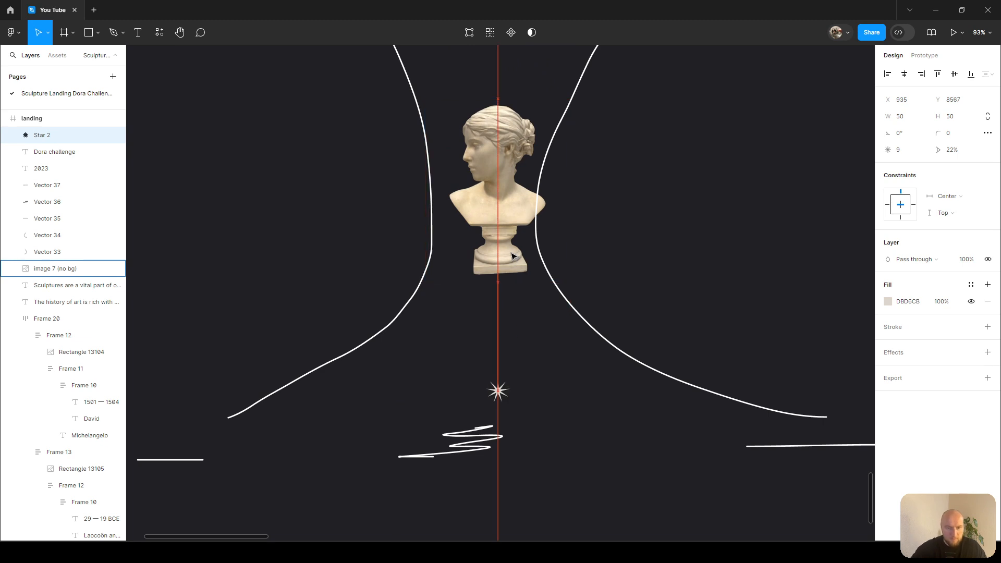
Duplicate the DORA CHALLENGE footer text into the centre of the footer.
{"action": "scroll", "coordinate": [516, 257], "scroll_direction": "down", "scroll_amount": 2}
{"action": "scroll", "coordinate": [465, 341], "scroll_direction": "down", "scroll_amount": 1}
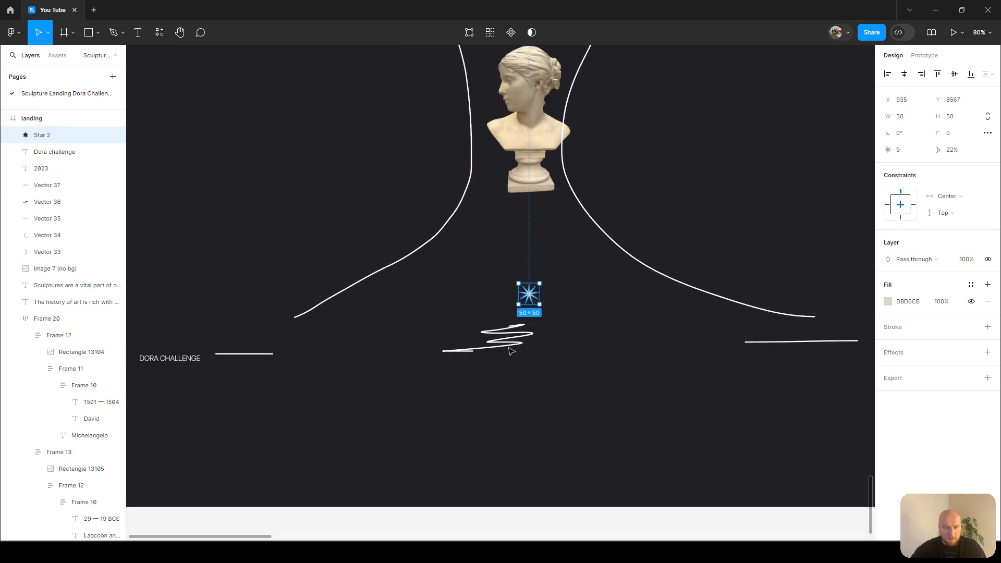
{"action": "left_click", "coordinate": [586, 413]}
{"action": "scroll", "coordinate": [586, 413], "scroll_direction": "right", "scroll_amount": 2}
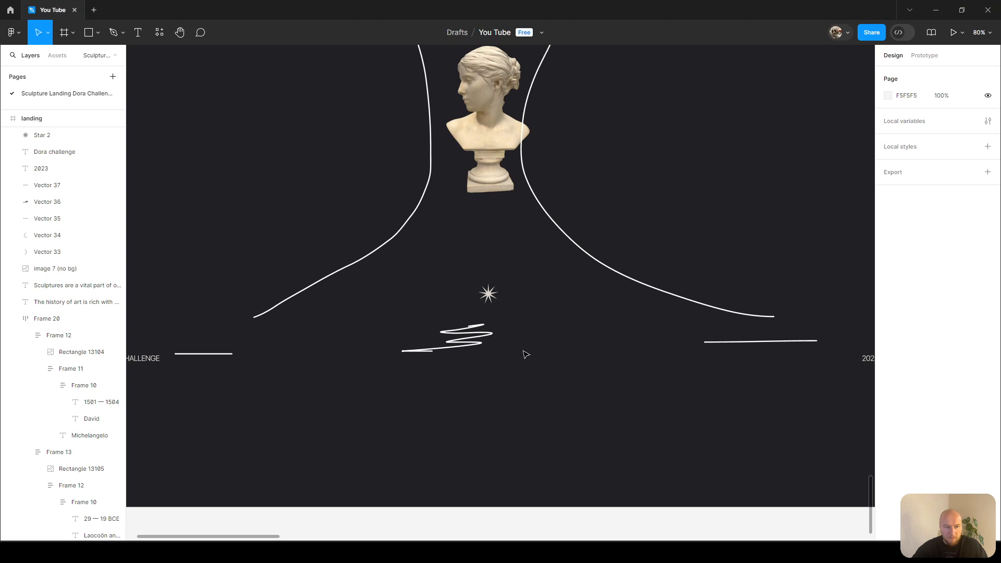
{"action": "left_click", "coordinate": [155, 361]}
{"action": "left_click_drag", "start_coordinate": [147, 360], "coordinate": [501, 360]}
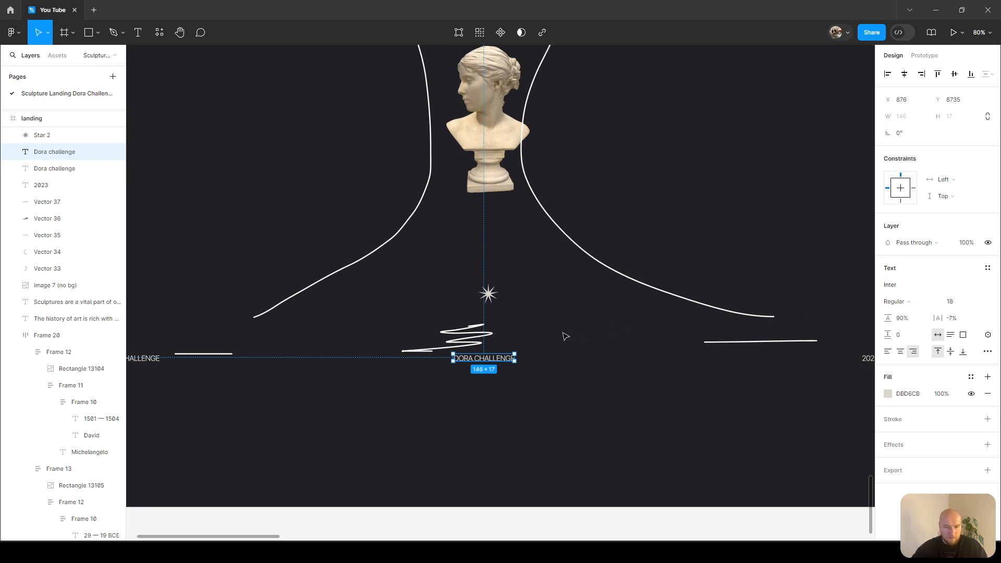
Replace the duplicate's wording with the pasted disclaimer about educational use, centre-align it and centre it on the page.
{"action": "double_click", "coordinate": [498, 360]}
{"action": "type", "text": "ALL MATERIAL WERE USED FOR EDUCATIONAL AND NON-COMMERCIAL PURPOSES ONLY AND BELONG TO IT'S OWNERS"}
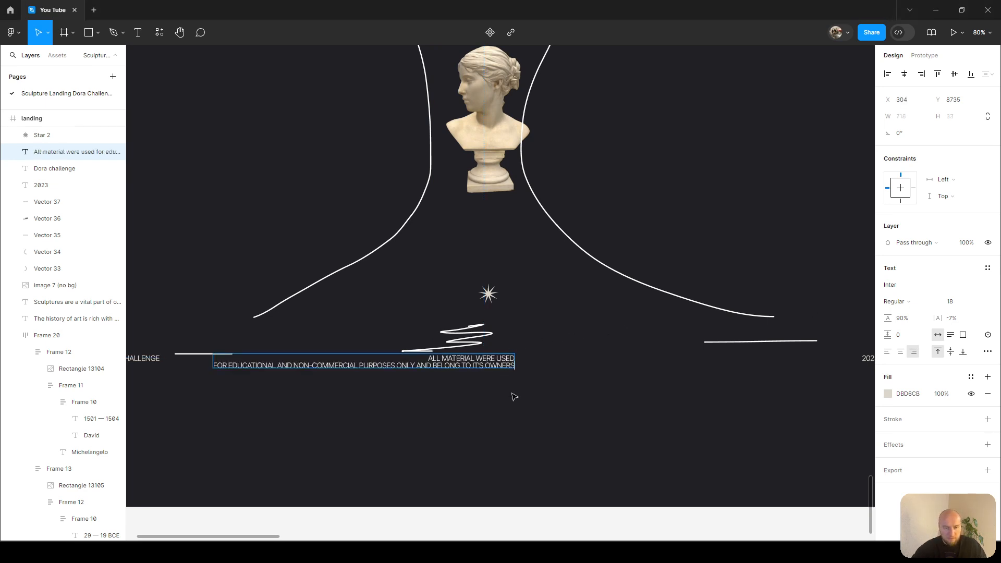
{"action": "key", "text": "Escape"}
{"action": "left_click", "coordinate": [900, 351]}
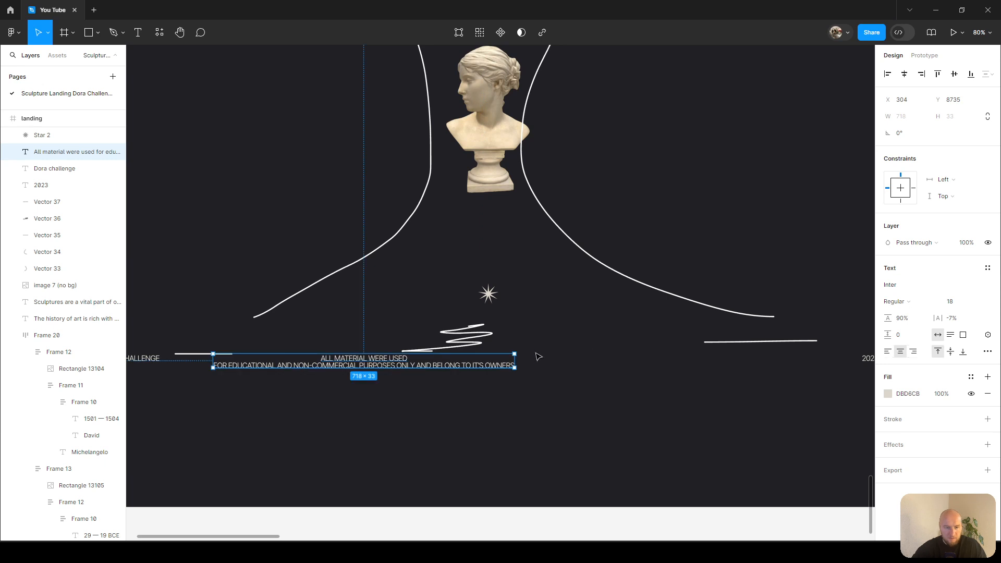
{"action": "left_click_drag", "start_coordinate": [397, 365], "coordinate": [529, 368]}
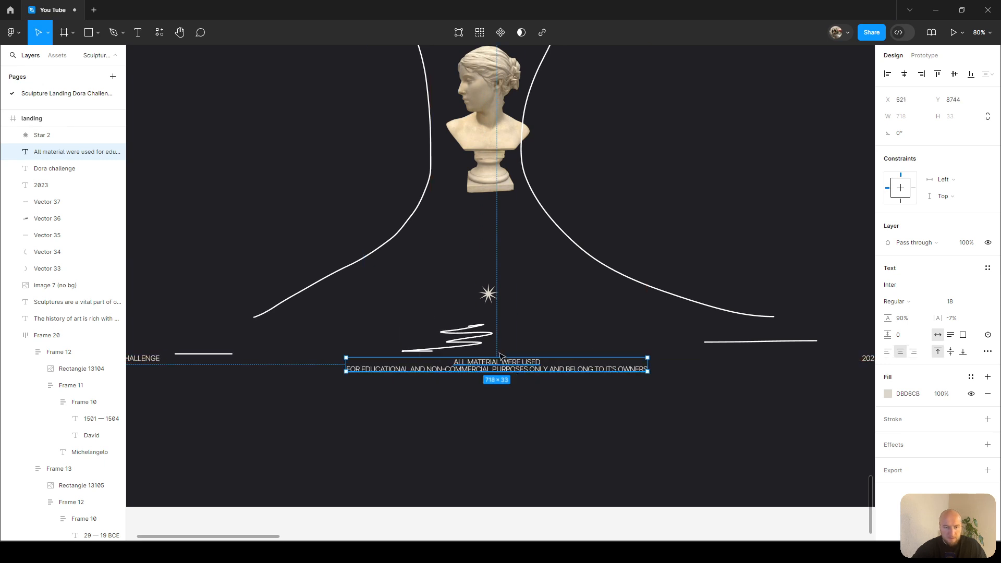
Delete the squiggle vector under the star and move the disclaimer text up into its place.
{"action": "left_click", "coordinate": [472, 339]}
{"action": "key", "text": "Delete"}
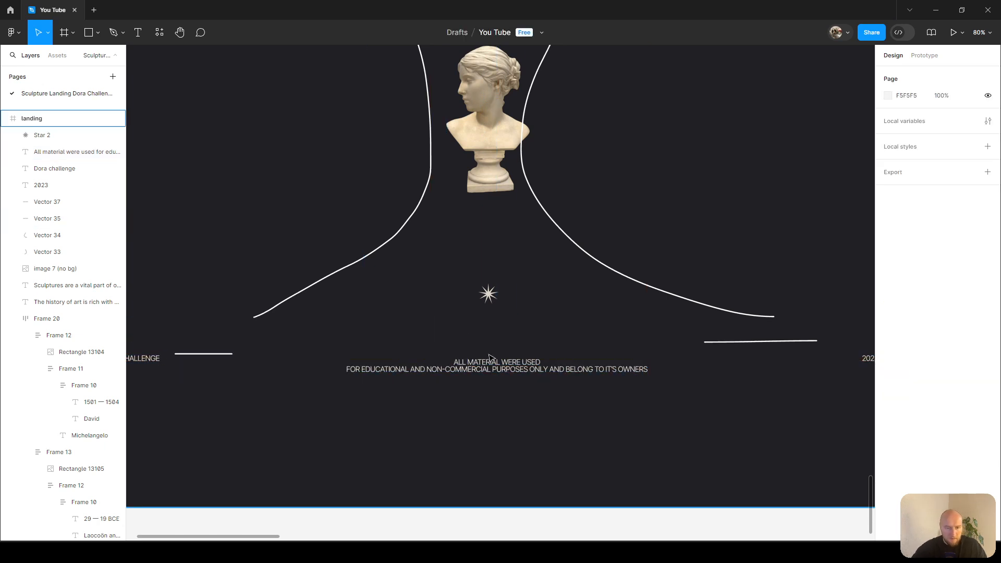
{"action": "scroll", "coordinate": [499, 372], "scroll_direction": "up", "scroll_amount": 3}
{"action": "left_click_drag", "start_coordinate": [499, 374], "coordinate": [496, 355]}
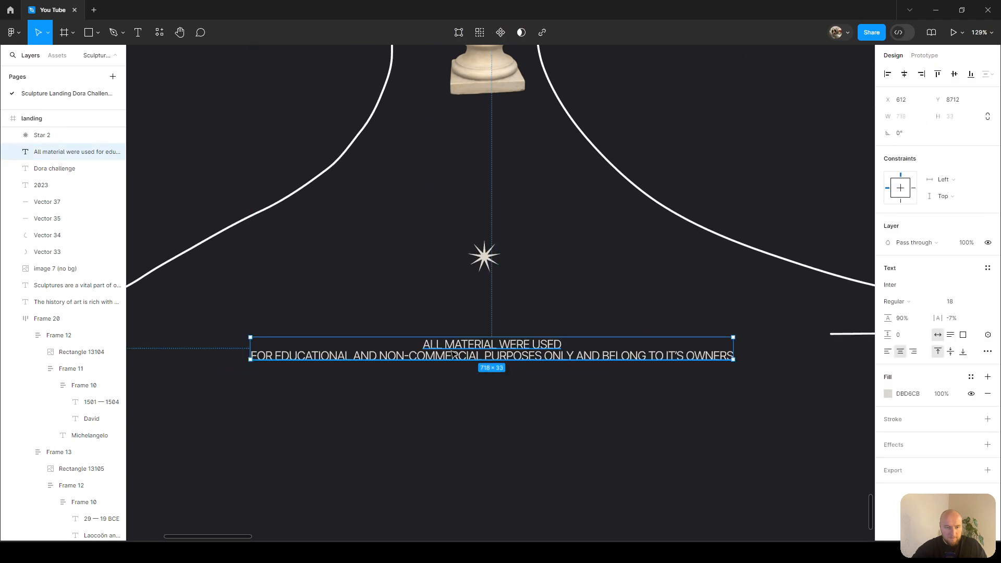
Set the words WERE USED in the disclaimer to font size 12.
{"action": "double_click", "coordinate": [476, 351]}
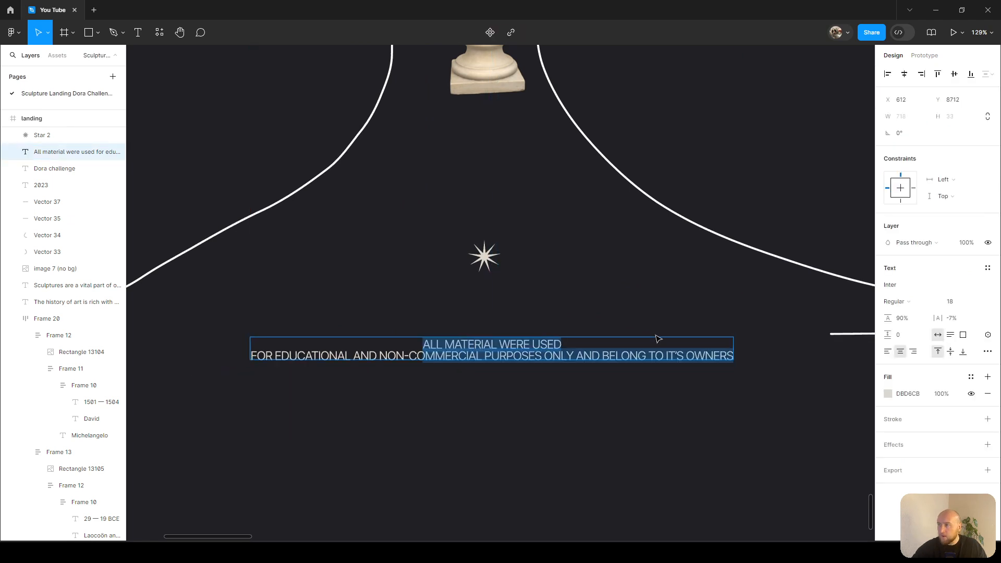
{"action": "left_click", "coordinate": [579, 344]}
{"action": "double_click", "coordinate": [500, 345]}
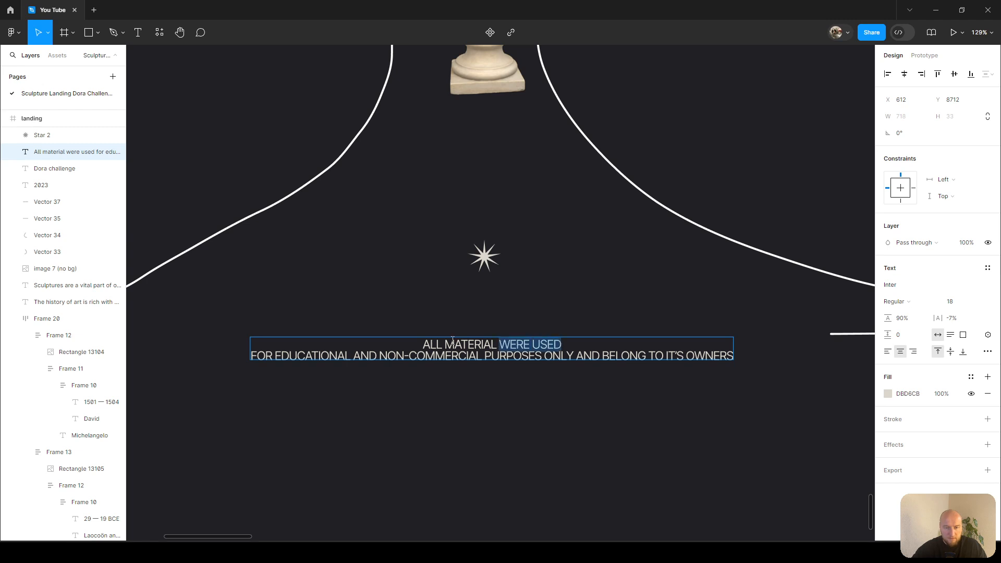
{"action": "left_click", "coordinate": [942, 301]}
{"action": "type", "text": "12"}
{"action": "key", "text": "Return"}
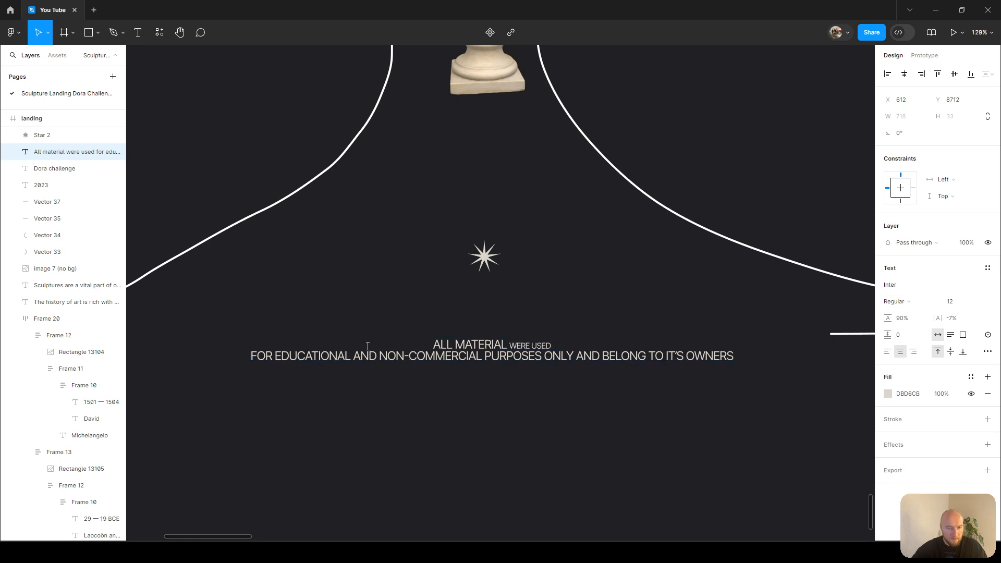
Set the first AND in the disclaimer's second line to font size 12.
{"action": "left_click_drag", "start_coordinate": [353, 356], "coordinate": [370, 356]}
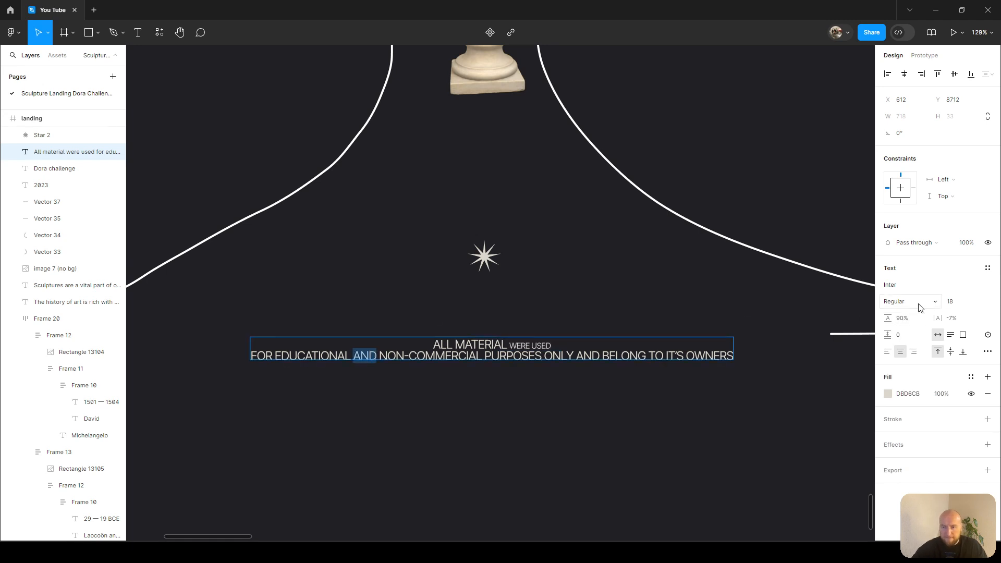
{"action": "left_click", "coordinate": [949, 302]}
{"action": "type", "text": "12"}
{"action": "key", "text": "Return"}
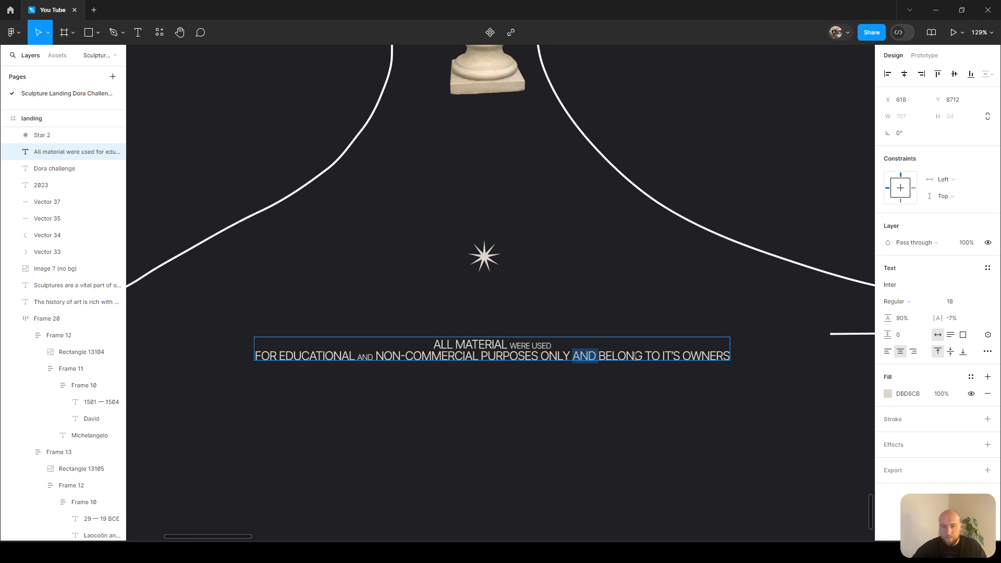
Set the words AND BELONG in the disclaimer to font size 12.
{"action": "left_click_drag", "start_coordinate": [644, 356], "coordinate": [582, 356]}
{"action": "left_click", "coordinate": [586, 357]}
{"action": "key", "text": "ctrl+shift+Right"}
{"action": "key", "text": "ctrl+shift+Right"}
{"action": "left_click", "coordinate": [952, 303]}
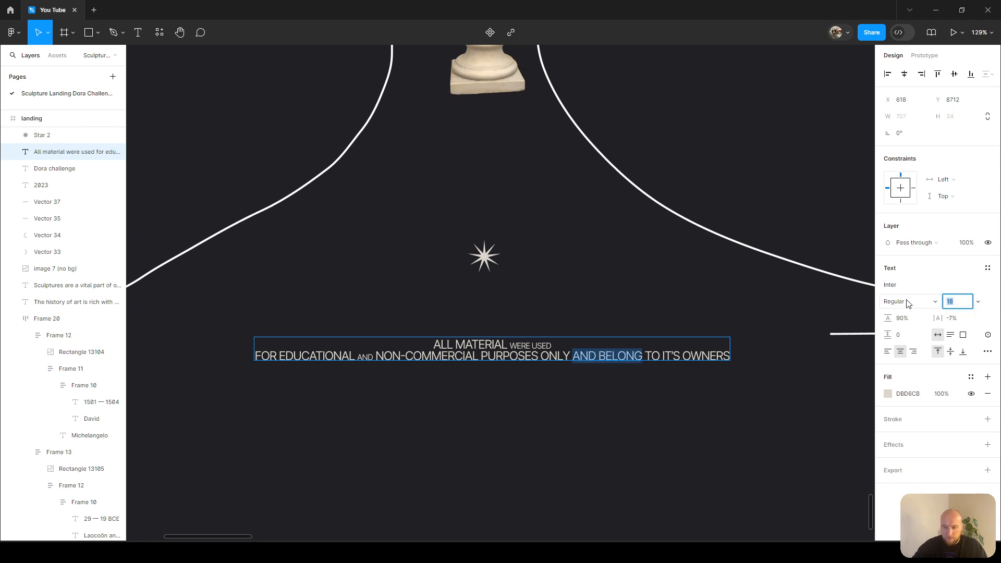
{"action": "type", "text": "12"}
{"action": "key", "text": "Return"}
{"action": "key", "text": "Escape"}
Zoom in to inspect the resized small words in the disclaimer.
{"action": "scroll", "coordinate": [339, 353], "scroll_direction": "up", "scroll_amount": 1}
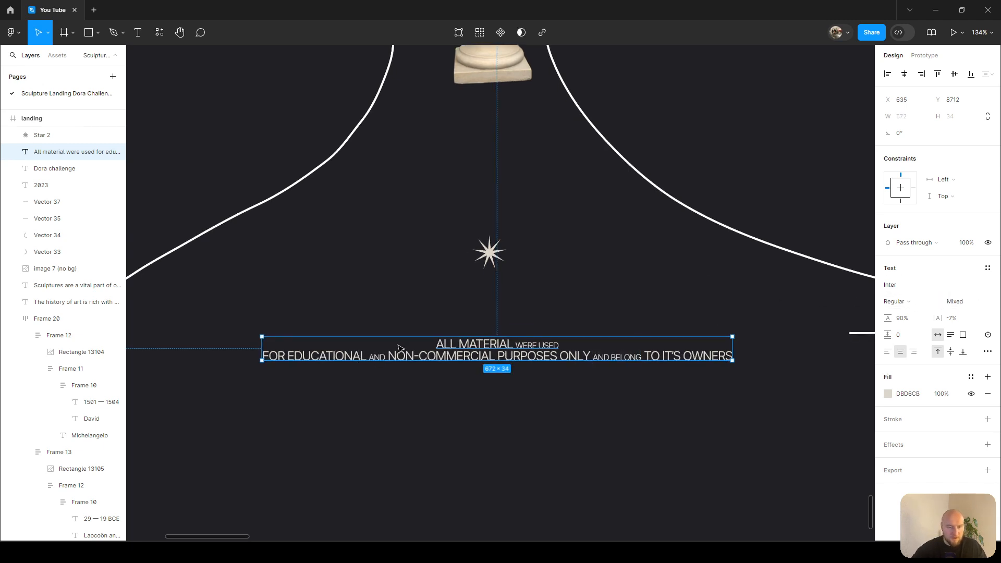
{"action": "left_click", "coordinate": [545, 295]}
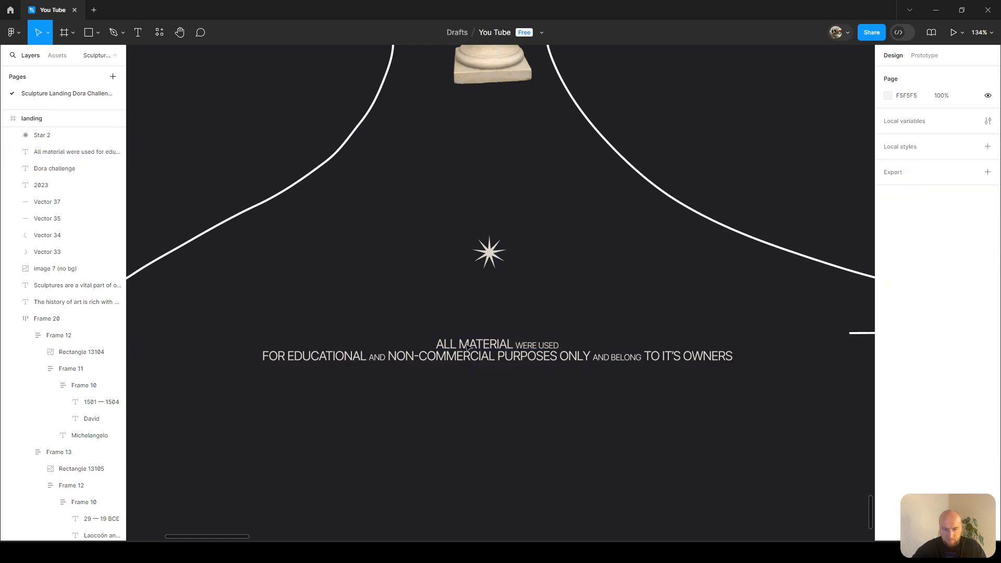
{"action": "scroll", "coordinate": [379, 347], "scroll_direction": "up", "scroll_amount": 5}
{"action": "scroll", "coordinate": [379, 347], "scroll_direction": "up", "scroll_amount": 5}
{"action": "double_click", "coordinate": [397, 357]}
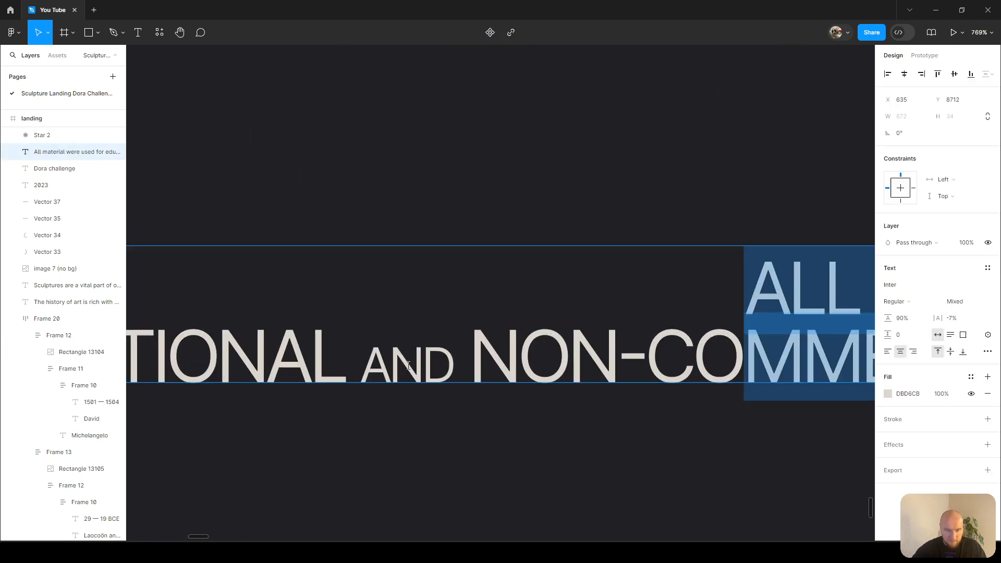
{"action": "double_click", "coordinate": [402, 358]}
{"action": "key", "text": "Escape"}
{"action": "scroll", "coordinate": [469, 427], "scroll_direction": "down", "scroll_amount": 10}
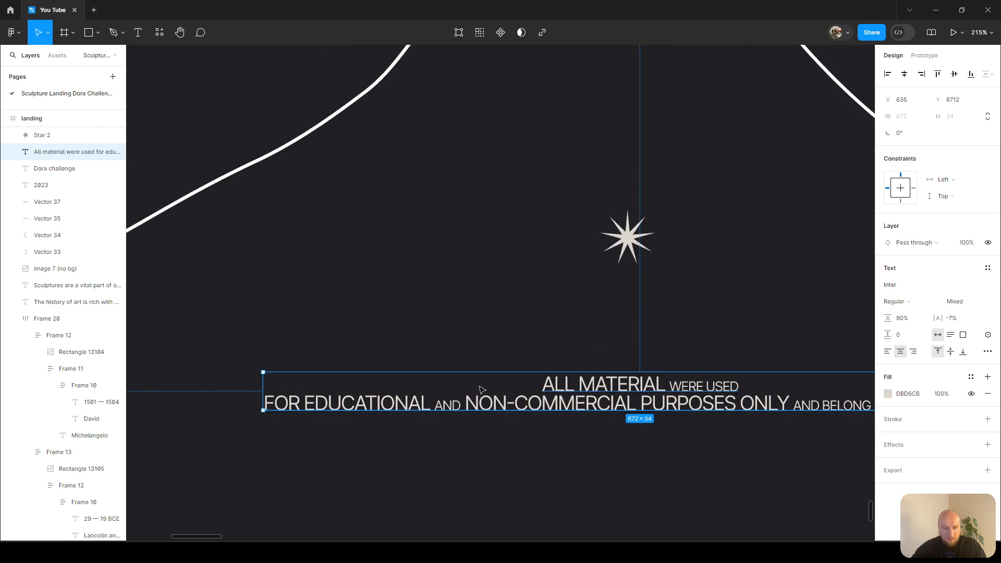
{"action": "scroll", "coordinate": [573, 390], "scroll_direction": "left", "scroll_amount": 2}
{"action": "scroll", "coordinate": [573, 391], "scroll_direction": "down", "scroll_amount": 1}
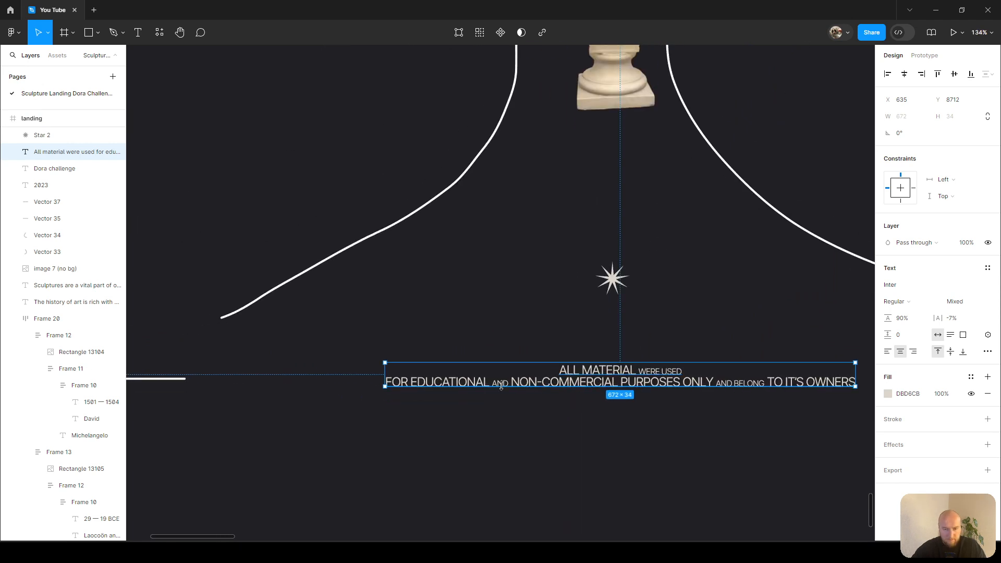
Duplicate the disclaimer below itself and delete most of the copy's wording.
{"action": "left_click_drag", "start_coordinate": [546, 373], "coordinate": [545, 436]}
{"action": "double_click", "coordinate": [622, 436]}
{"action": "left_click_drag", "start_coordinate": [647, 436], "coordinate": [380, 425]}
{"action": "key", "text": "BackSpace"}
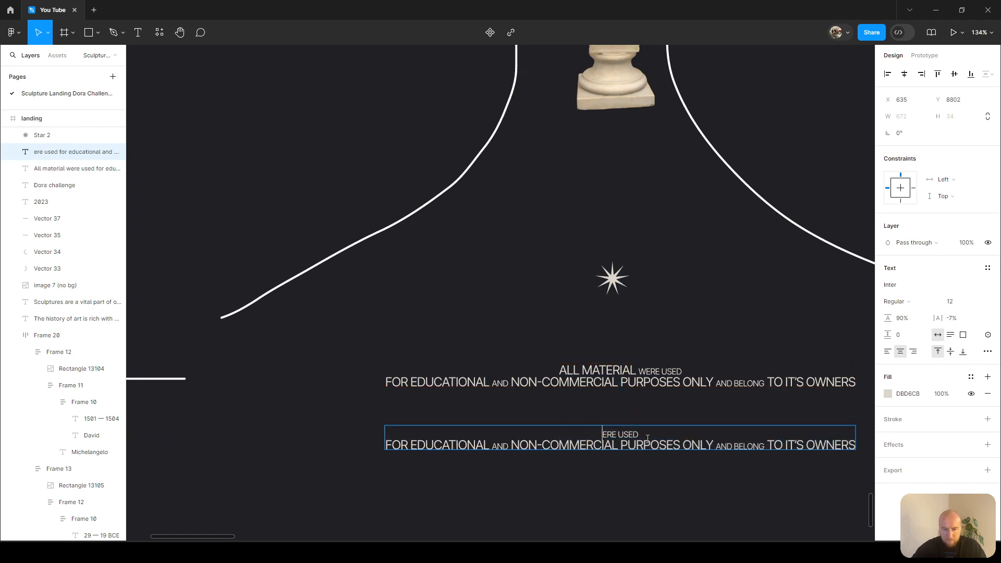
{"action": "left_click_drag", "start_coordinate": [629, 437], "coordinate": [896, 453]}
{"action": "key", "text": "BackSpace"}
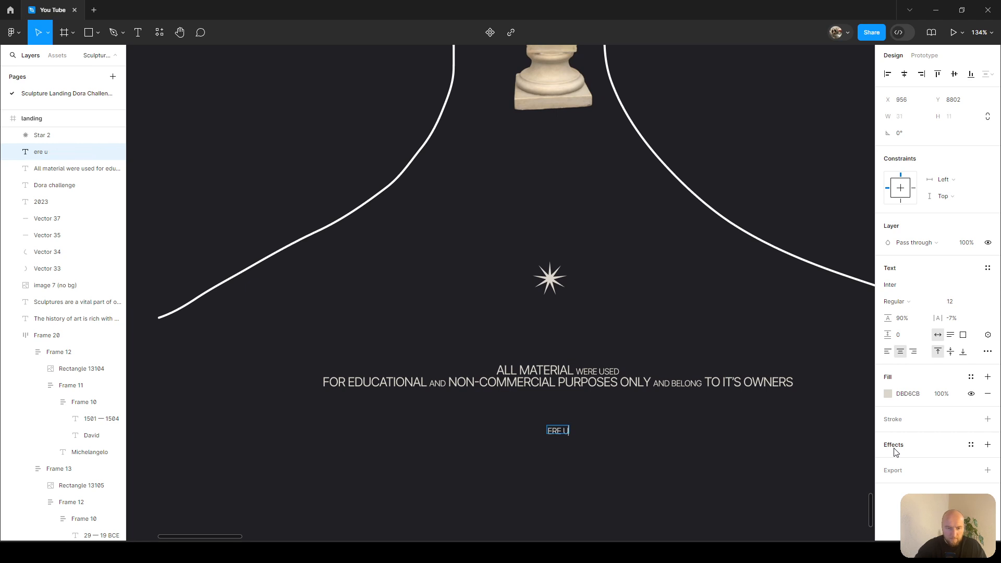
Rewrite the duplicated text so it reads designed by.
{"action": "scroll", "coordinate": [611, 470], "scroll_direction": "up", "scroll_amount": 5}
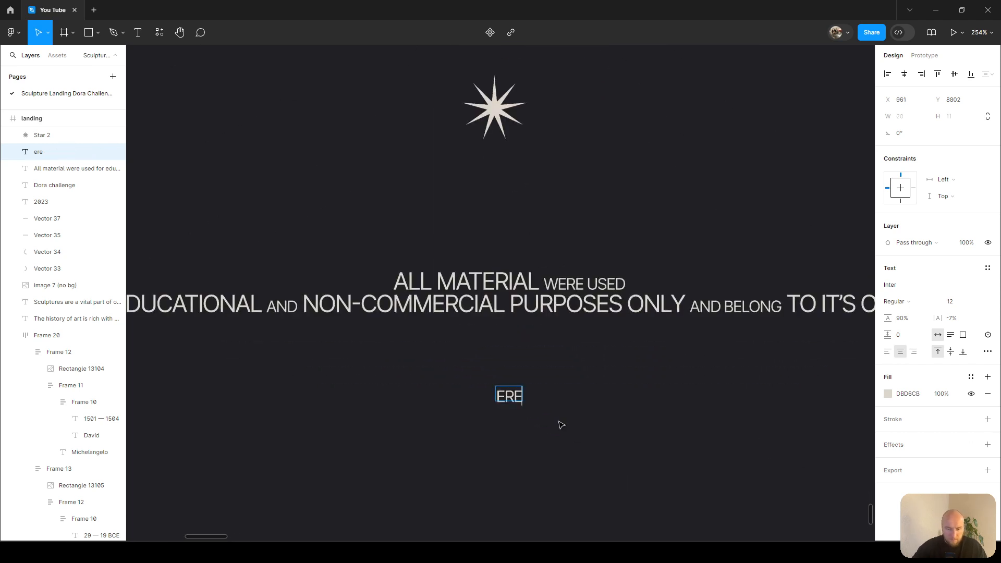
{"action": "type", "text": "designed"}
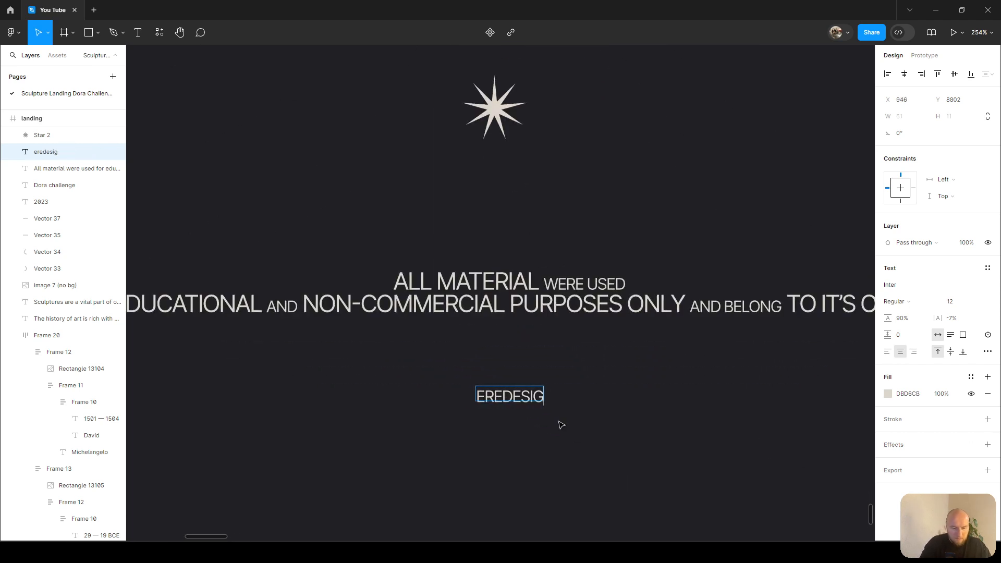
{"action": "type", "text": " by"}
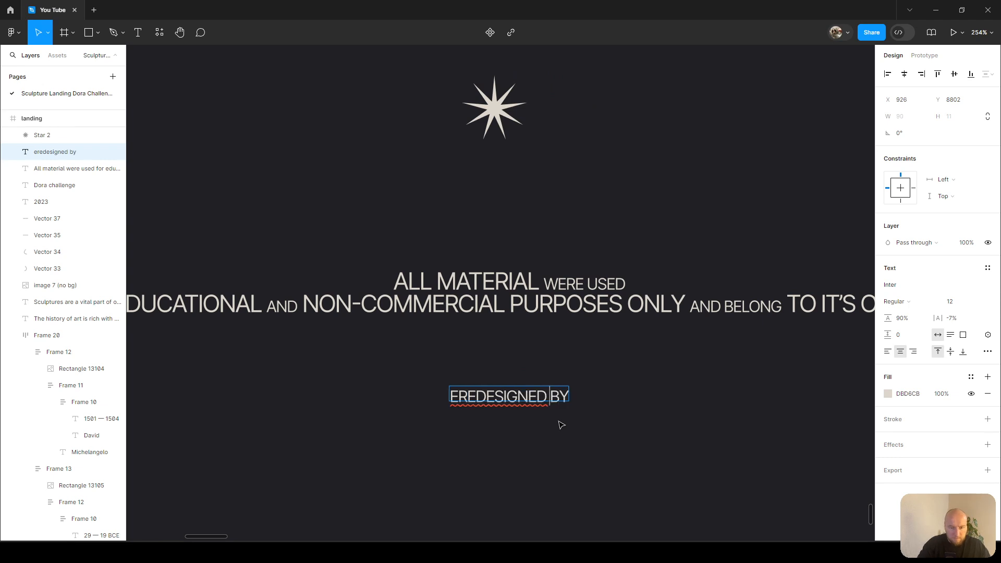
{"action": "key", "text": "Home"}
{"action": "key", "text": "Delete"}
{"action": "key", "text": "Delete"}
{"action": "key", "text": "Delete"}
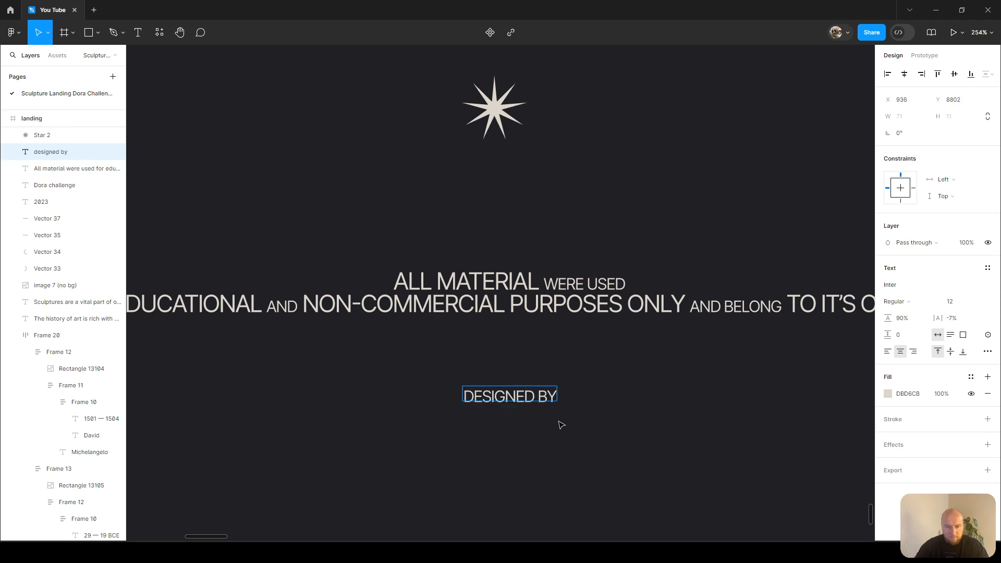
{"action": "key", "text": "Escape"}
Narrow the DESIGNED BY text box to about 58 px wide so it wraps onto two lines.
{"action": "left_click_drag", "start_coordinate": [557, 392], "coordinate": [540, 392]}
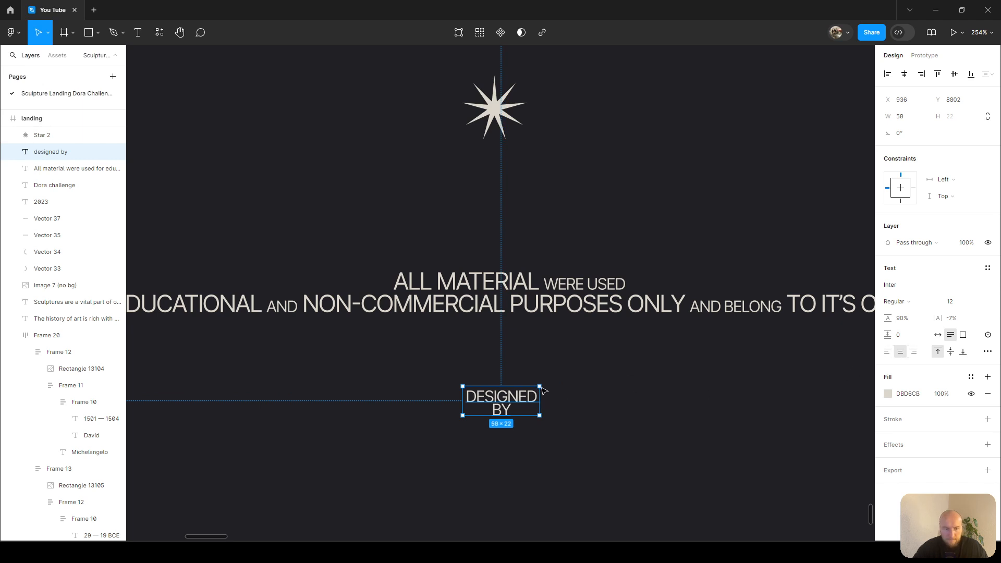
{"action": "scroll", "coordinate": [540, 324], "scroll_direction": "down", "scroll_amount": 4, "text": "ctrl"}
{"action": "scroll", "coordinate": [233, 331], "scroll_direction": "left", "scroll_amount": 8}
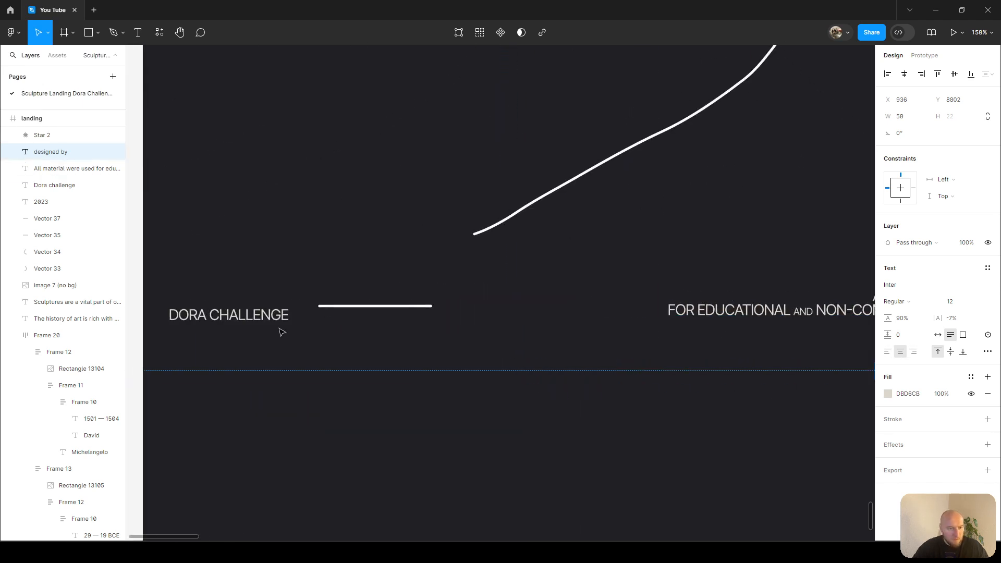
Duplicate the DORA CHALLENGE text beside the DESIGNED BY label and rewrite the copy as the designer's full name.
{"action": "left_click", "coordinate": [204, 322]}
{"action": "left_click_drag", "start_coordinate": [203, 315], "coordinate": [613, 372], "text": "alt"}
{"action": "scroll", "coordinate": [726, 358], "scroll_direction": "up", "scroll_amount": 3, "text": "ctrl"}
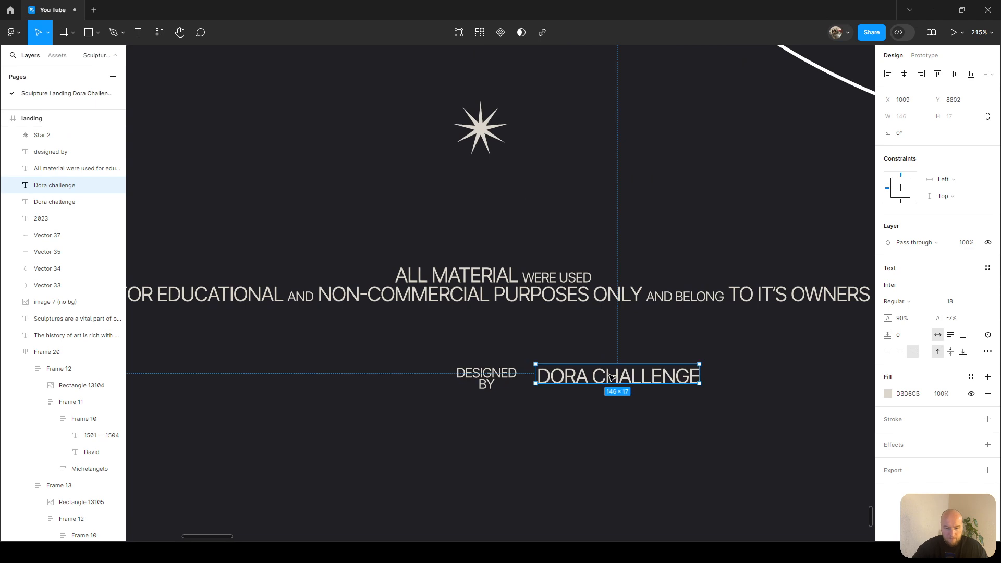
{"action": "key", "text": "Return"}
{"action": "type", "text": "Vitaliy"}
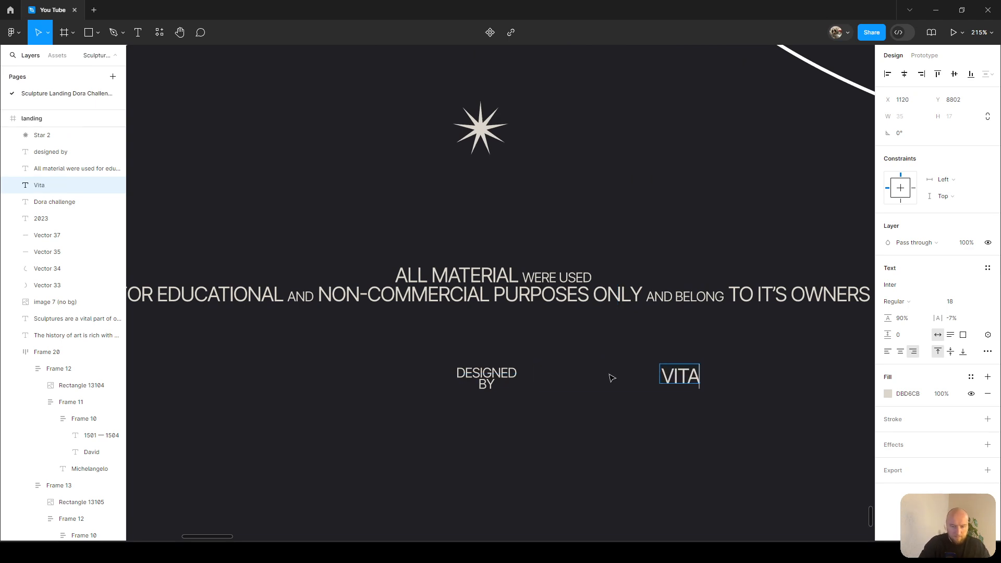
{"action": "type", "text": " kashtanov"}
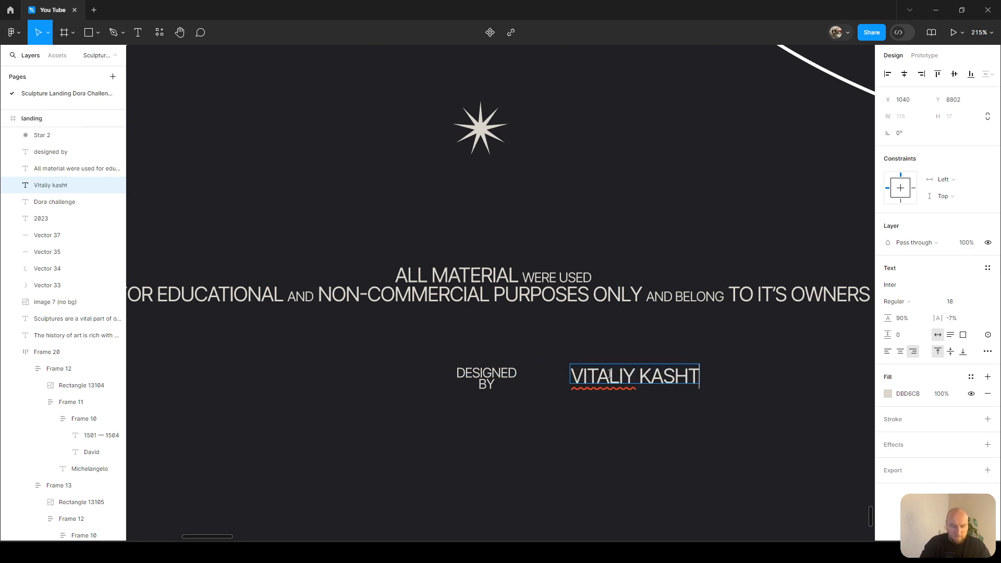
{"action": "left_click", "coordinate": [607, 421]}
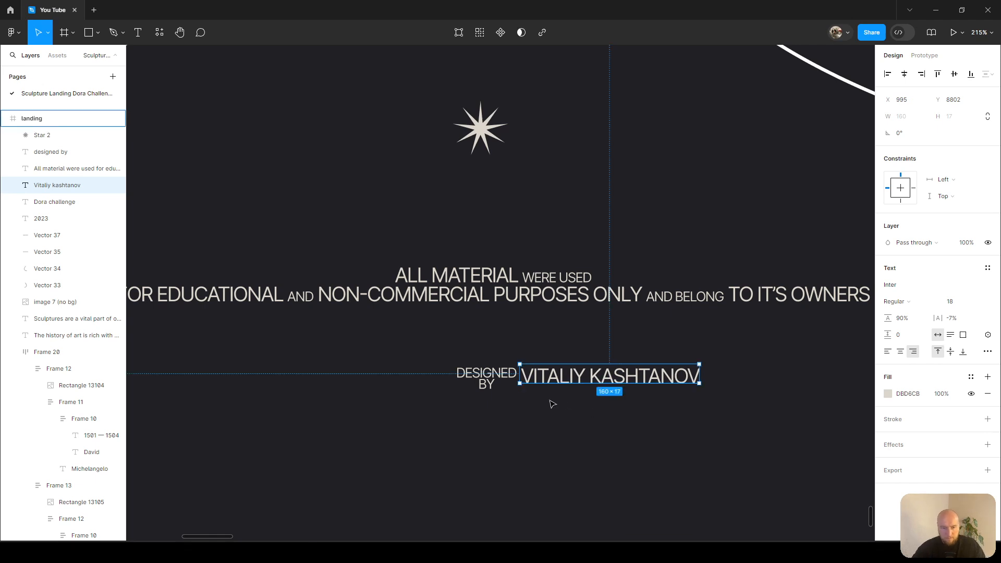
Set the name text's font size to 24 and move it just right of the DESIGNED BY label.
{"action": "scroll", "coordinate": [519, 404], "scroll_direction": "up", "scroll_amount": 3}
{"action": "left_click_drag", "start_coordinate": [569, 350], "coordinate": [573, 354]}
{"action": "left_click", "coordinate": [950, 304]}
{"action": "type", "text": "24"}
{"action": "key", "text": "Return"}
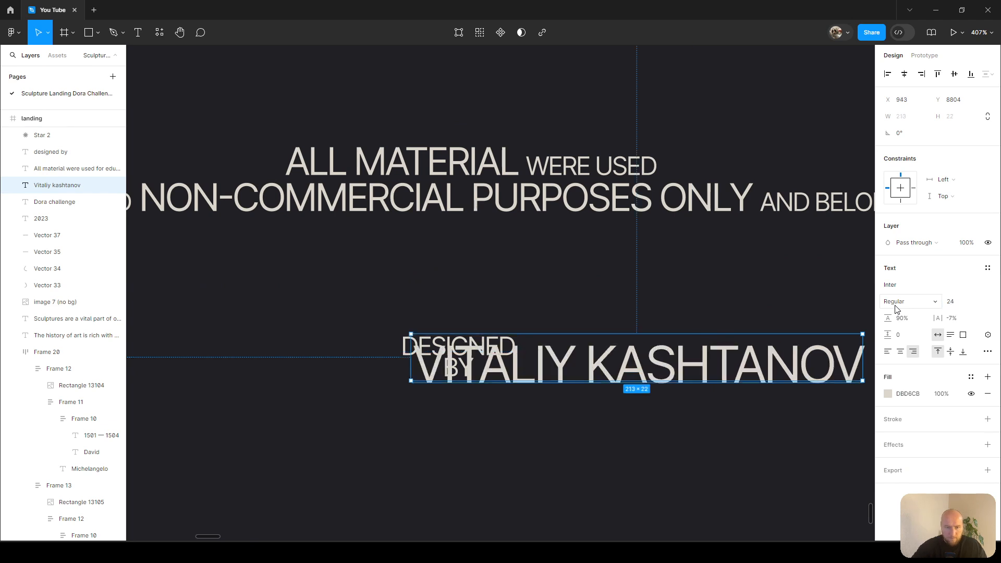
{"action": "left_click_drag", "start_coordinate": [492, 362], "coordinate": [589, 354]}
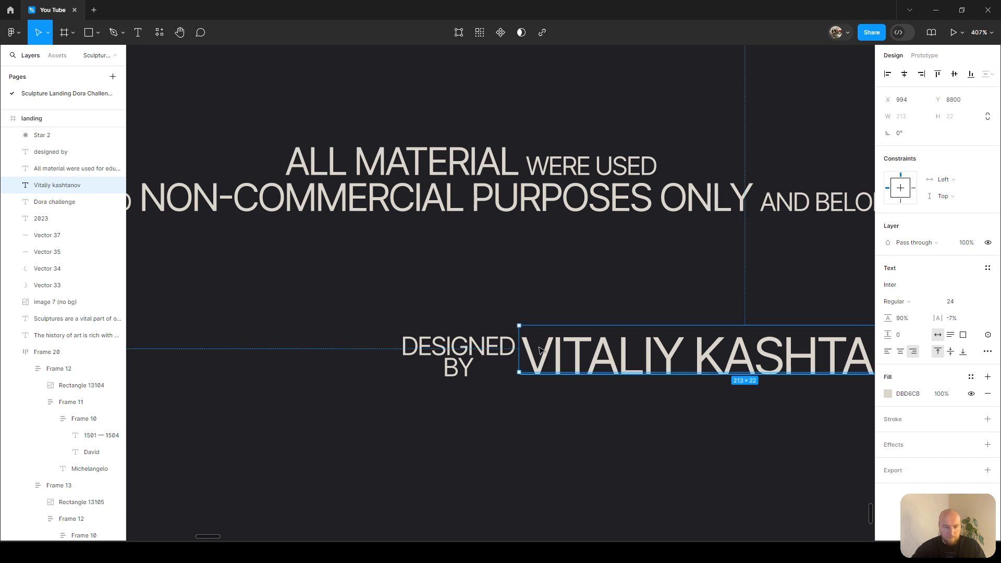
Set the name text's font size to 25.
{"action": "left_click", "coordinate": [459, 348]}
{"action": "left_click", "coordinate": [914, 352]}
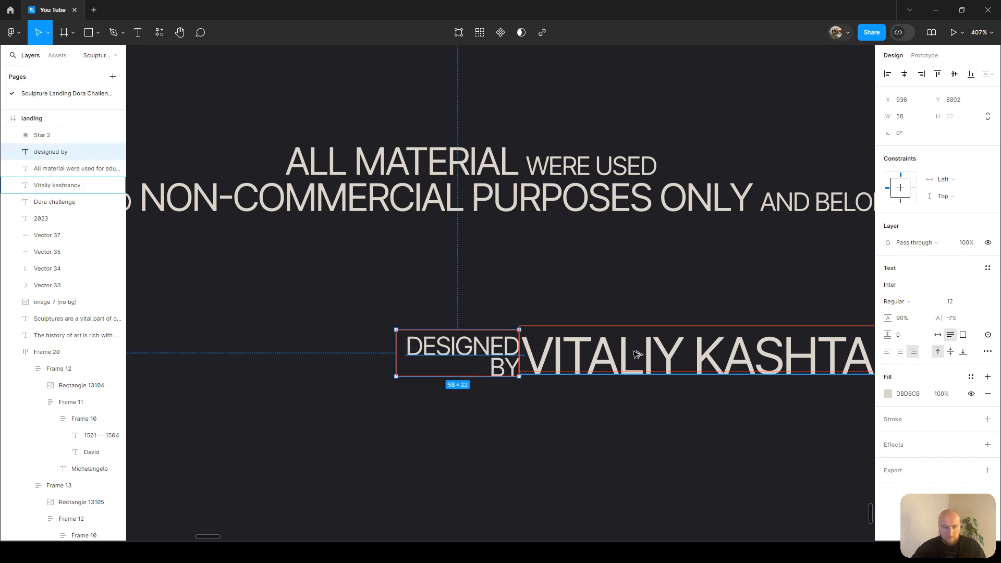
{"action": "left_click", "coordinate": [524, 346]}
{"action": "left_click", "coordinate": [489, 359], "text": "shift"}
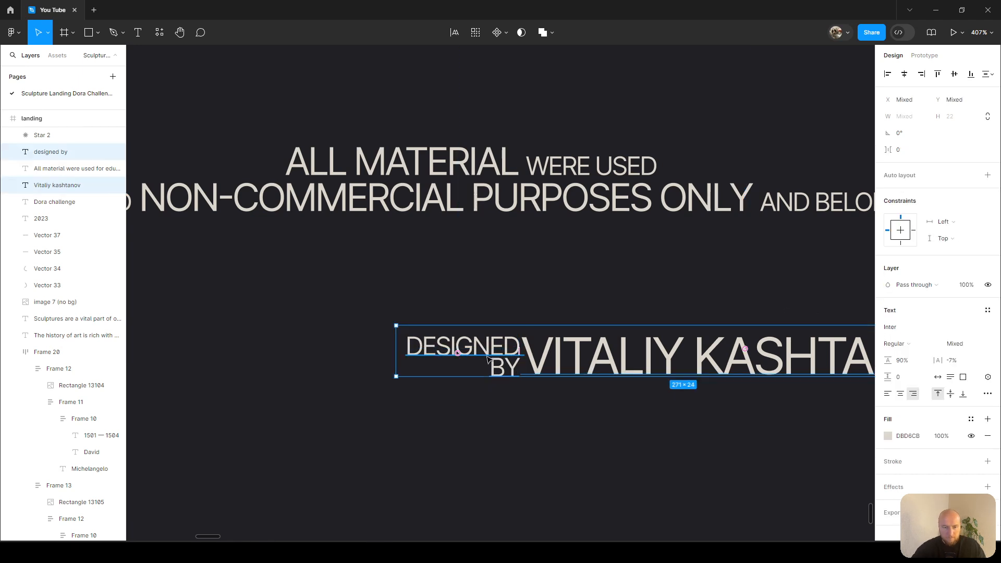
{"action": "left_click", "coordinate": [608, 364]}
{"action": "left_click", "coordinate": [954, 302]}
{"action": "type", "text": "24"}
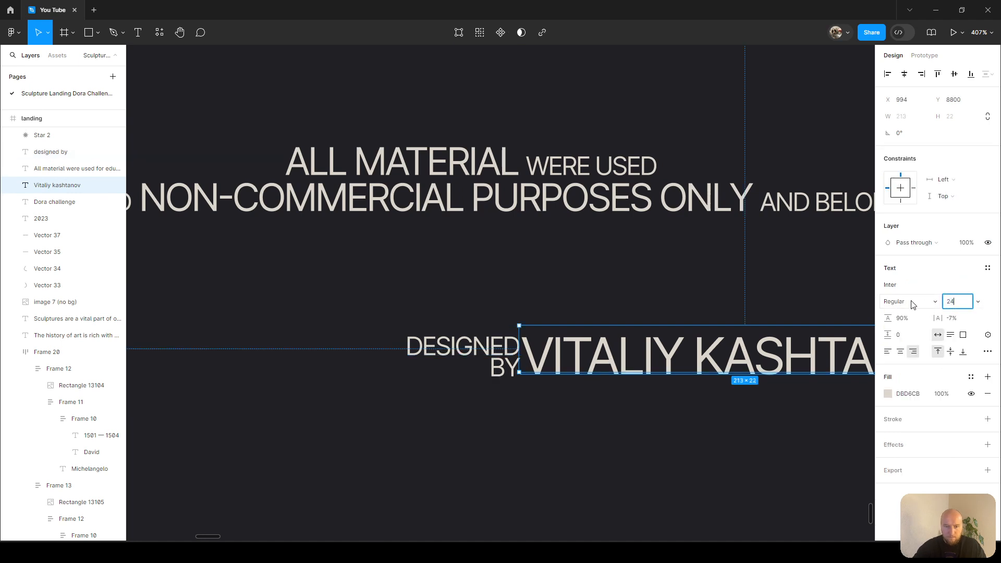
{"action": "type", "text": "5"}
{"action": "key", "text": "Return"}
Group the DESIGNED BY label together with the name text.
{"action": "scroll", "coordinate": [491, 369], "scroll_direction": "right", "scroll_amount": 2}
{"action": "left_click_drag", "start_coordinate": [457, 366], "coordinate": [483, 367]}
{"action": "left_click", "coordinate": [400, 360], "text": "shift"}
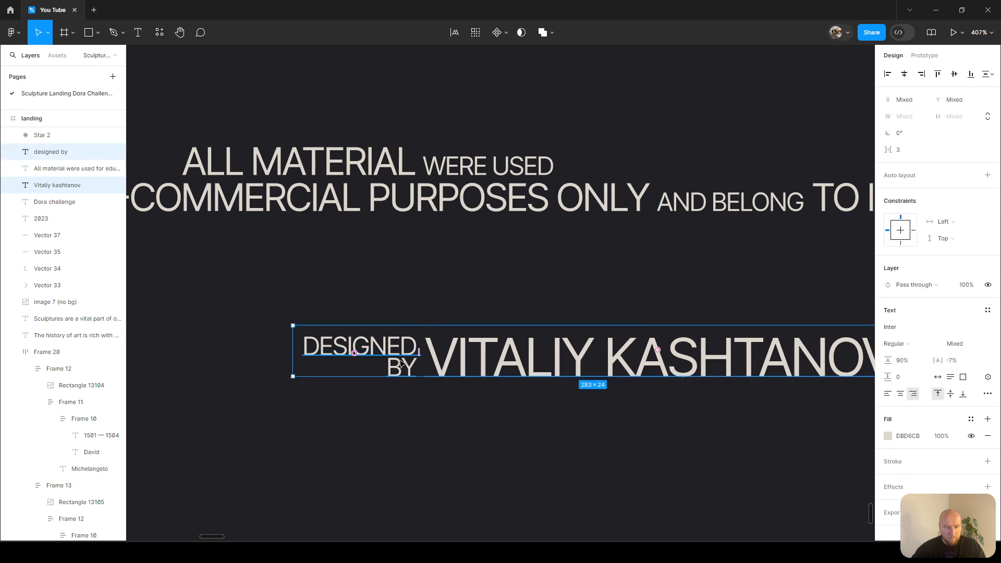
{"action": "key", "text": "shift+a"}
{"action": "key", "text": "ctrl+z"}
{"action": "key", "text": "ctrl+g"}
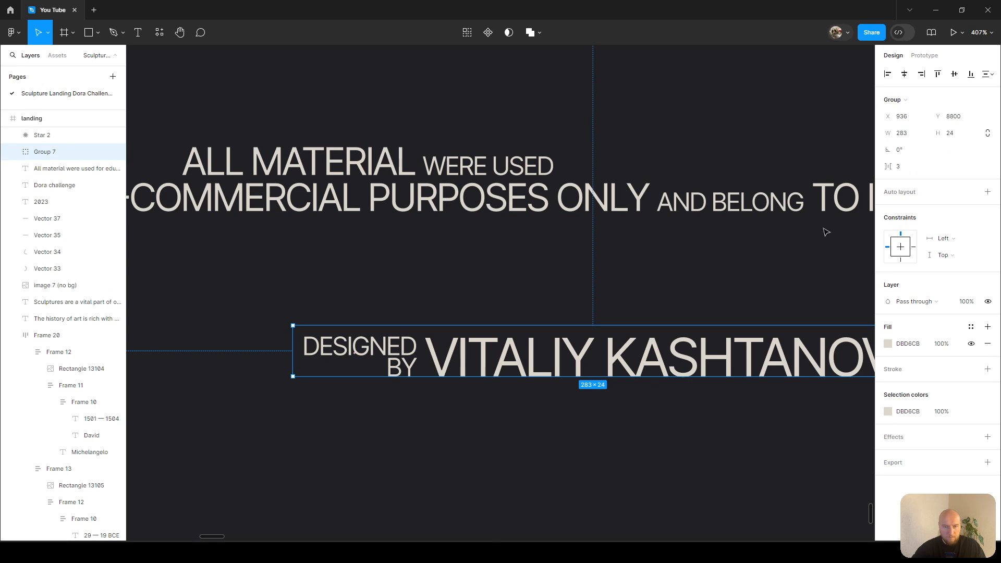
Set the spacing inside the credit group to 4.
{"action": "left_click", "coordinate": [900, 168]}
{"action": "type", "text": "4"}
{"action": "key", "text": "Return"}
Duplicate the credit group and place the copy to its right.
{"action": "scroll", "coordinate": [515, 243], "scroll_direction": "down", "scroll_amount": 1}
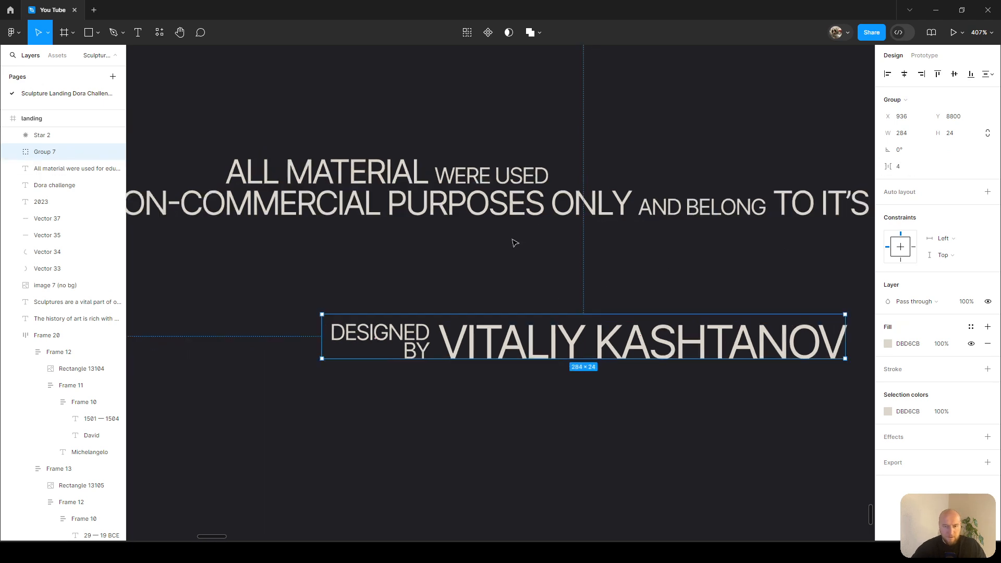
{"action": "scroll", "coordinate": [515, 244], "scroll_direction": "down", "scroll_amount": 5}
{"action": "left_click_drag", "start_coordinate": [512, 299], "coordinate": [547, 319]}
Change the word BY to FOR in the duplicated label.
{"action": "scroll", "coordinate": [570, 307], "scroll_direction": "up", "scroll_amount": 5}
{"action": "double_click", "coordinate": [548, 310]}
{"action": "double_click", "coordinate": [548, 313]}
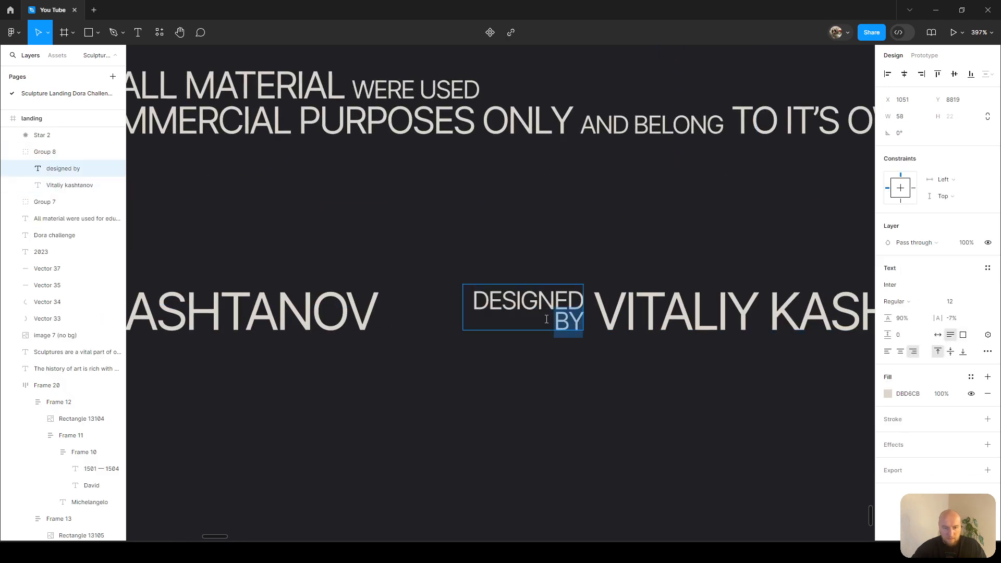
{"action": "type", "text": "FOR"}
{"action": "double_click", "coordinate": [683, 324]}
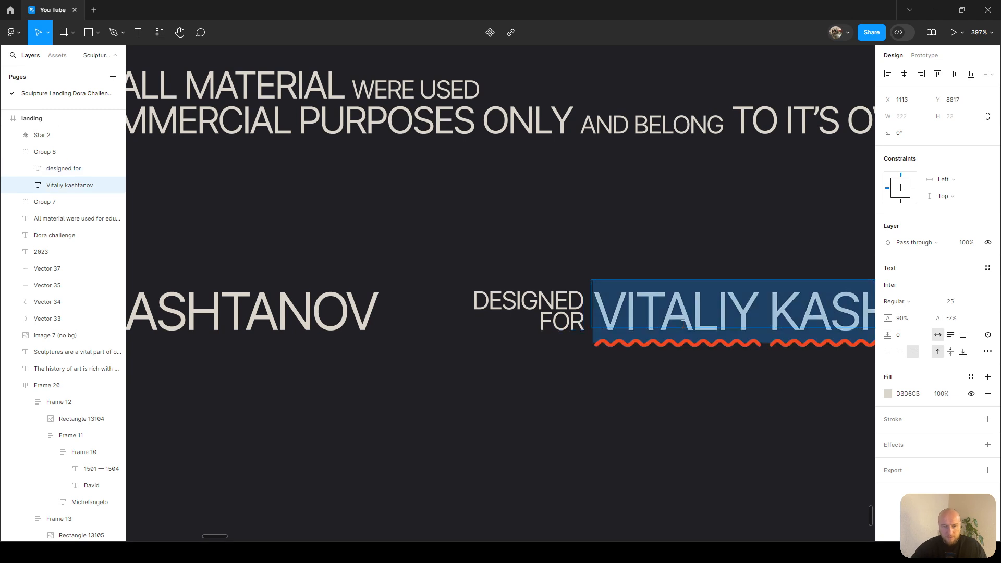
{"action": "type", "text": "D"}
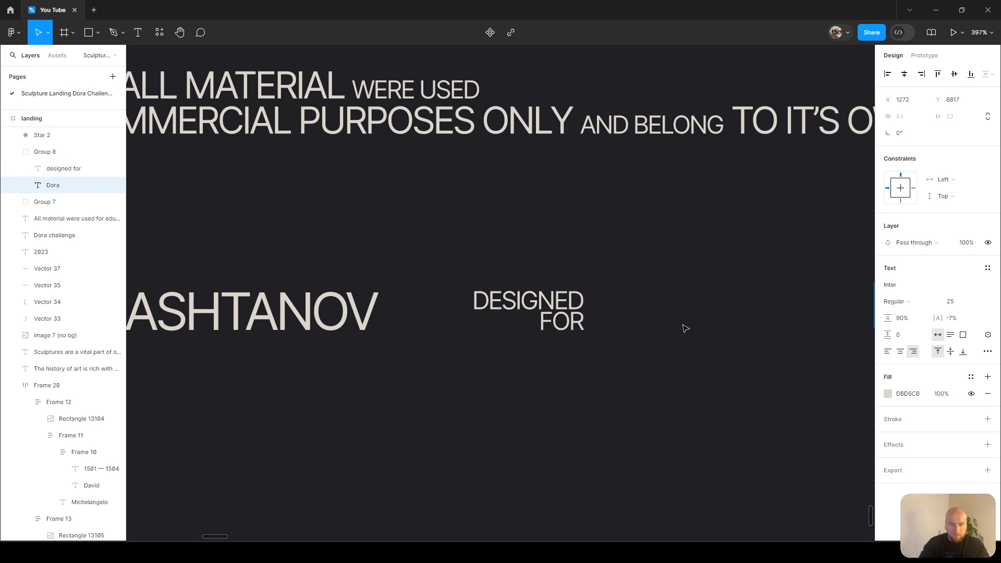
{"action": "type", "text": "ora"}
{"action": "key", "text": "ctrl+z"}
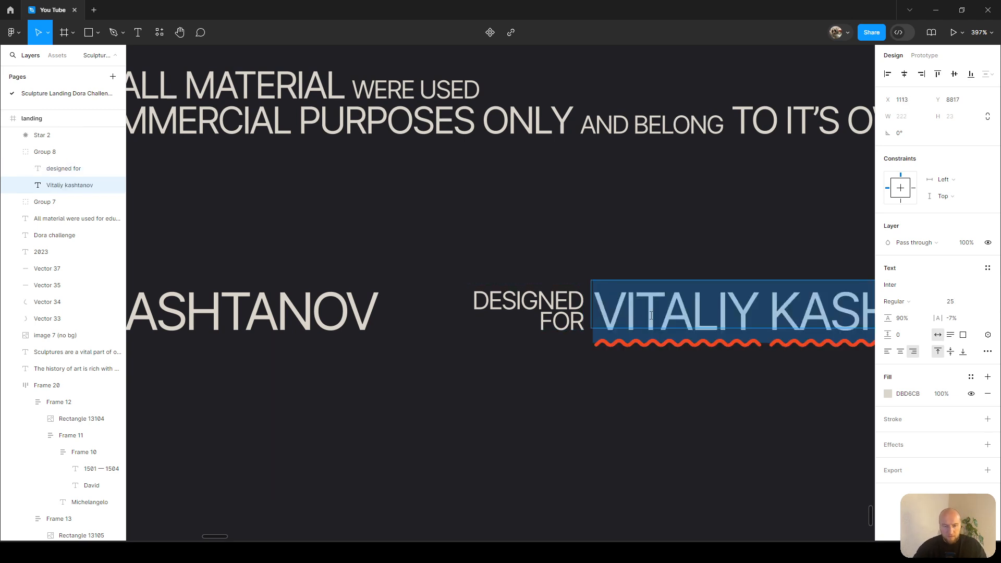
{"action": "type", "text": "Dor"}
{"action": "key", "text": "ctrl+z"}
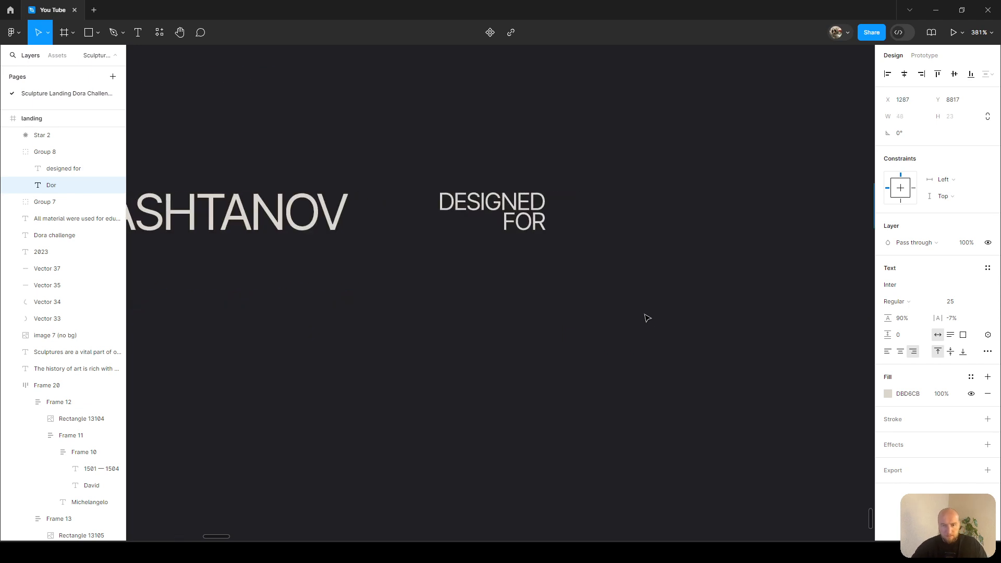
Left-align the duplicated name text and rewrite it as Dora Challenge.
{"action": "scroll", "coordinate": [638, 315], "scroll_direction": "down", "scroll_amount": 5}
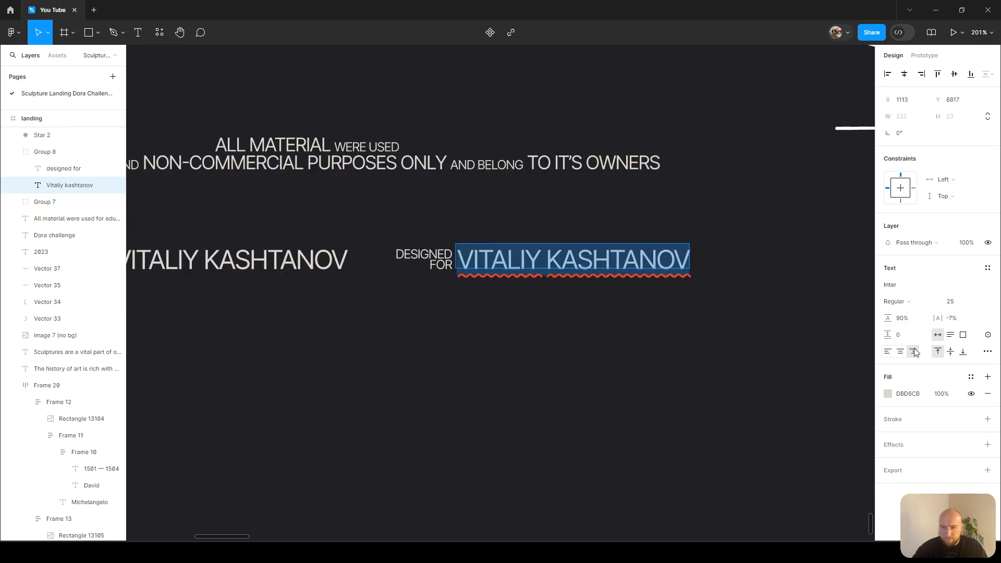
{"action": "left_click", "coordinate": [888, 353]}
{"action": "type", "text": "Dora Cha"}
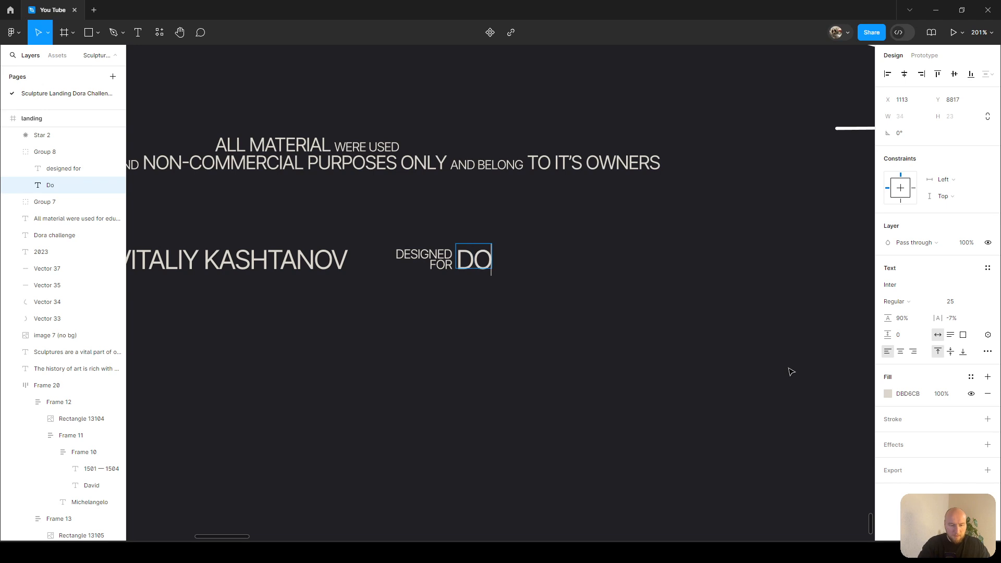
{"action": "type", "text": "llenge"}
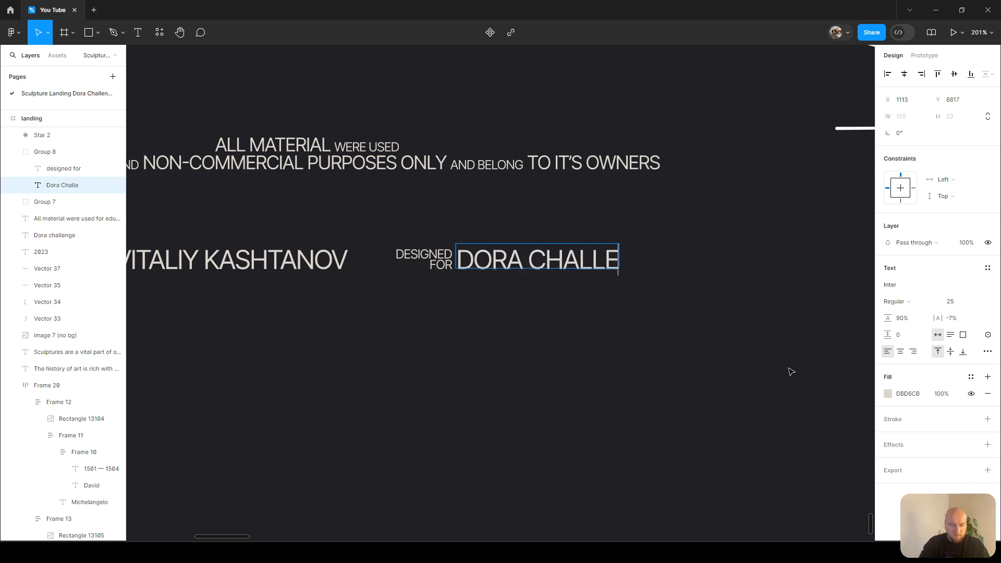
{"action": "left_click_drag", "start_coordinate": [718, 336], "coordinate": [575, 376]}
{"action": "scroll", "coordinate": [574, 376], "scroll_direction": "down", "scroll_amount": 1}
{"action": "scroll", "coordinate": [577, 379], "scroll_direction": "down", "scroll_amount": 2}
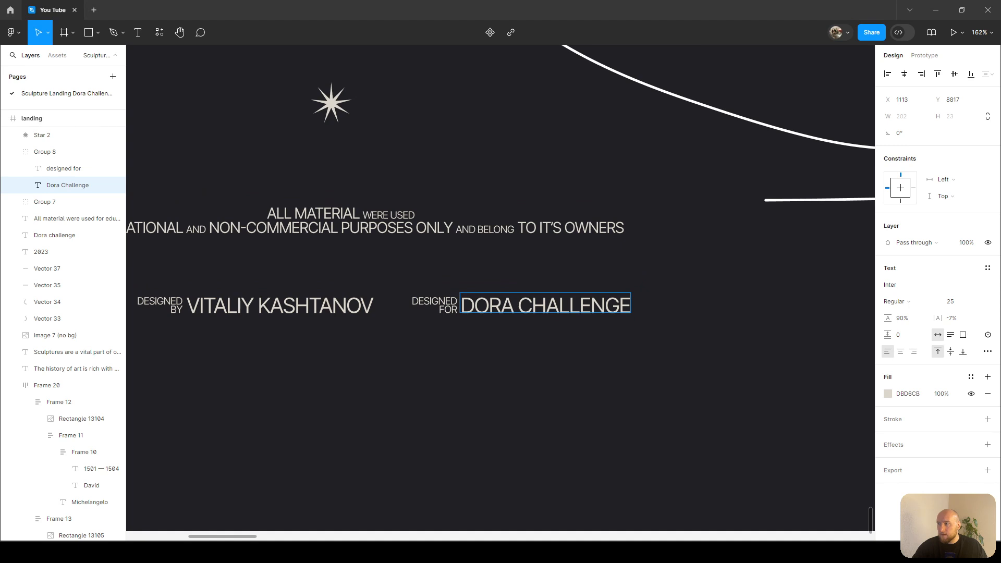
{"action": "key", "text": "Escape"}
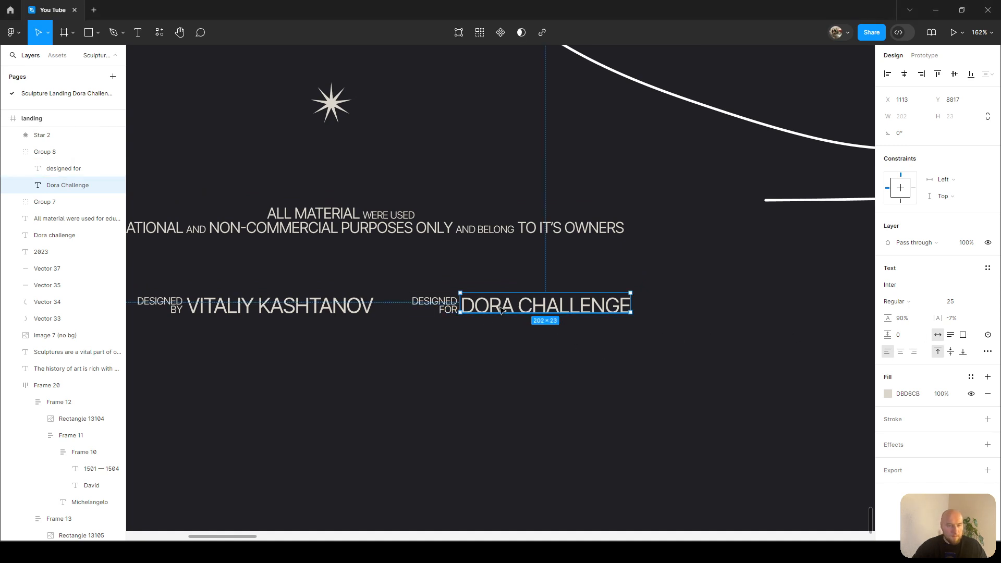
Wrap both credit groups in a horizontal auto layout with 12 spacing.
{"action": "left_click", "coordinate": [441, 308]}
{"action": "left_click", "coordinate": [321, 305], "text": "shift"}
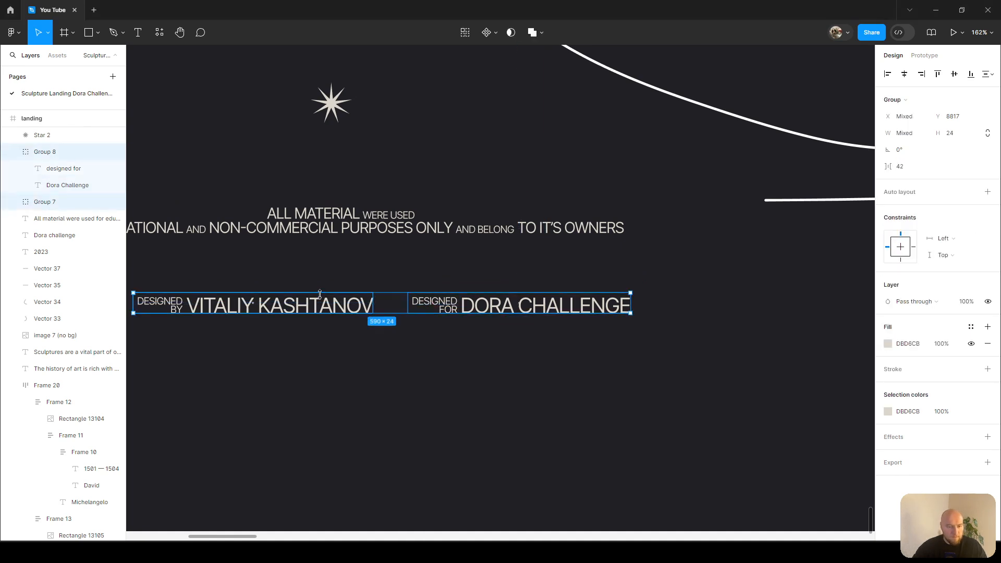
{"action": "key", "text": "shift+a"}
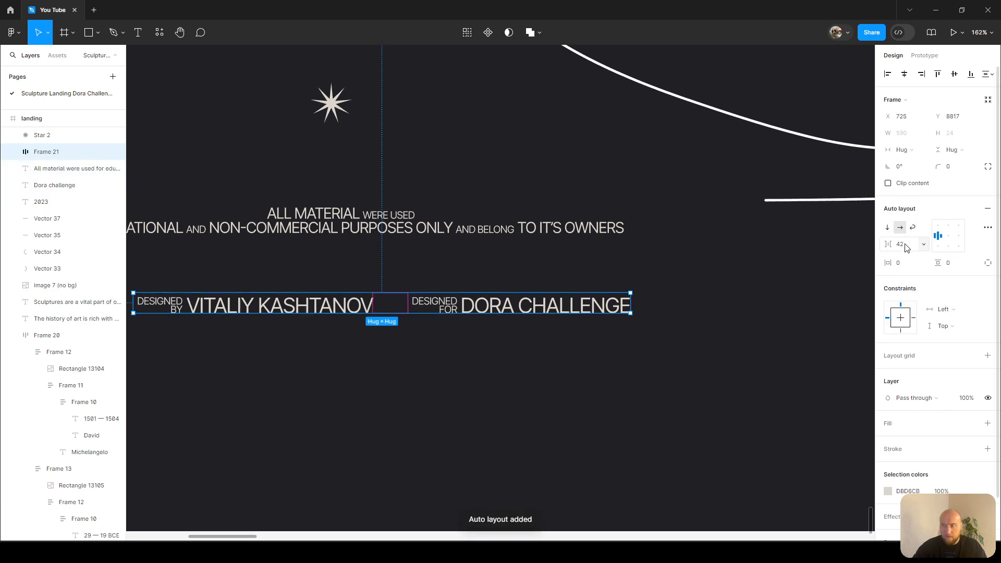
{"action": "left_click", "coordinate": [883, 245]}
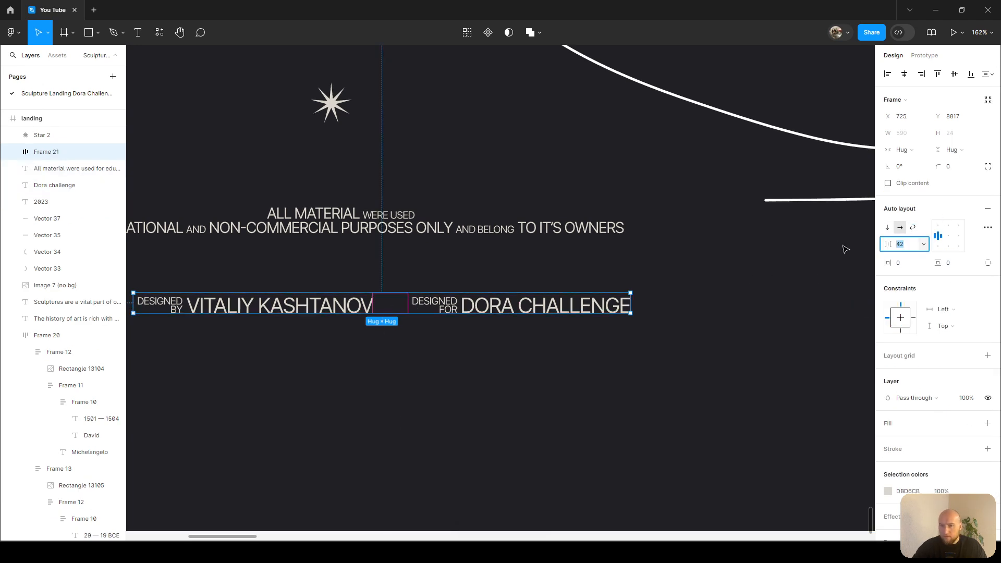
{"action": "scroll", "coordinate": [838, 245], "scroll_direction": "down", "scroll_amount": 5}
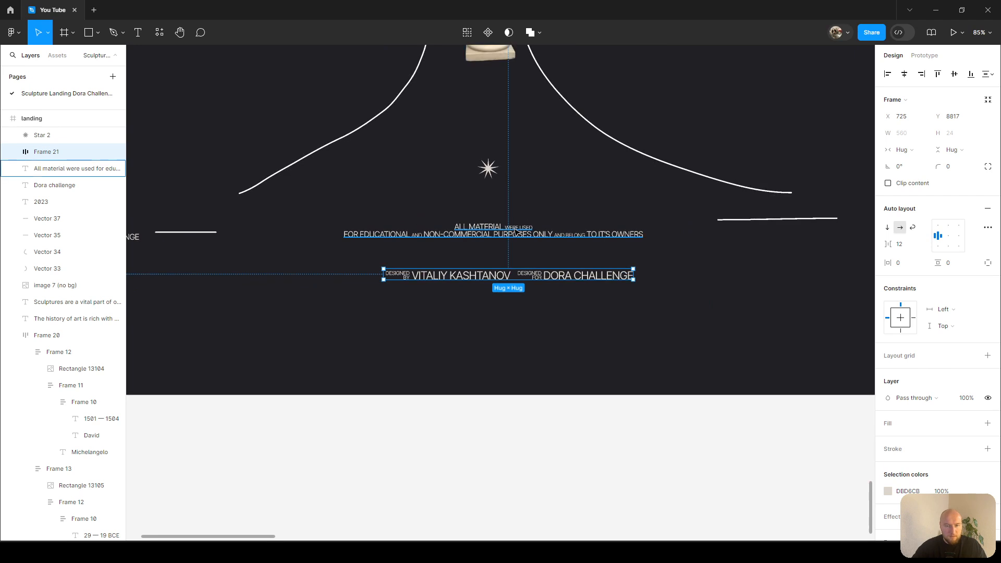
Set the word FOR at the start of the disclaimer's second line to font size 12.
{"action": "left_click", "coordinate": [516, 228]}
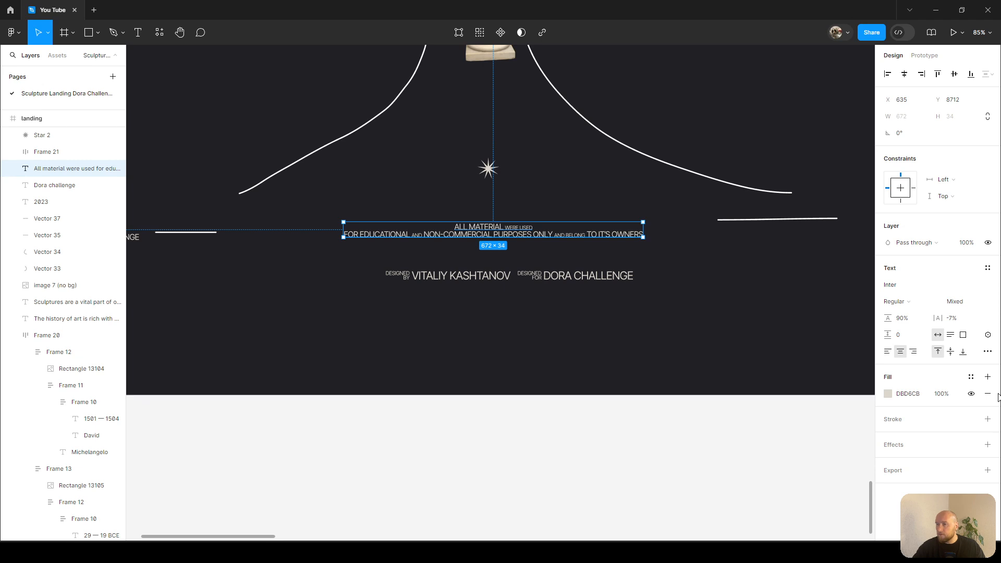
{"action": "scroll", "coordinate": [351, 220], "scroll_direction": "up", "scroll_amount": 10}
{"action": "double_click", "coordinate": [387, 286]}
{"action": "left_click_drag", "start_coordinate": [387, 286], "coordinate": [315, 287]}
{"action": "left_click", "coordinate": [966, 303]}
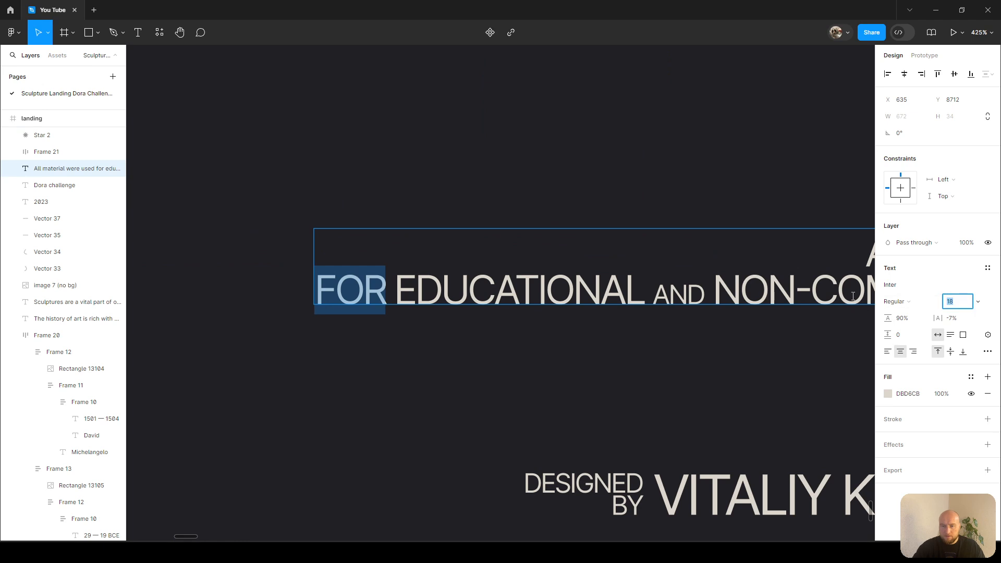
{"action": "type", "text": "12"}
{"action": "key", "text": "Return"}
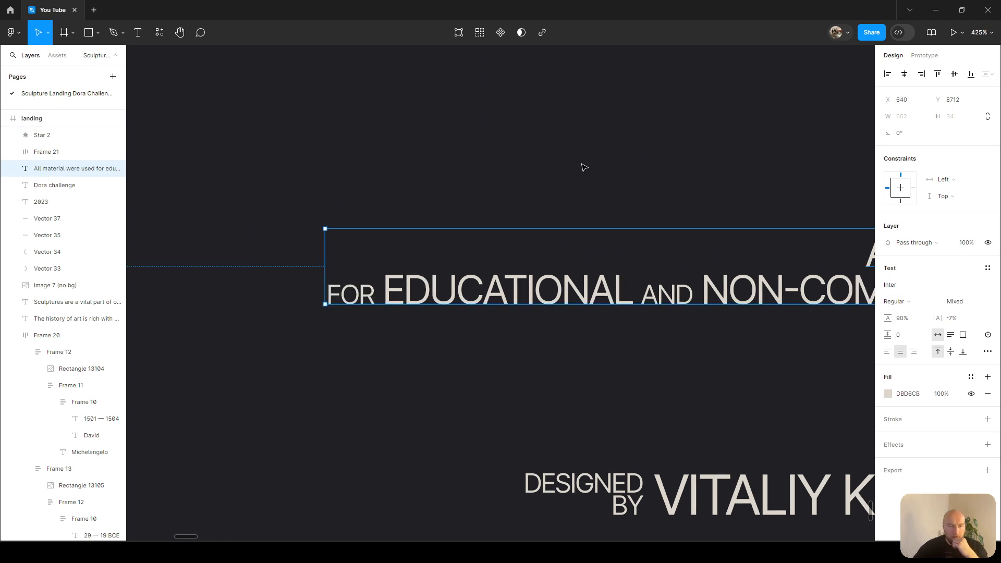
Move the credits row up so it sits just below the disclaimer.
{"action": "scroll", "coordinate": [563, 157], "scroll_direction": "down", "scroll_amount": 10}
{"action": "left_click_drag", "start_coordinate": [649, 191], "coordinate": [574, 243]}
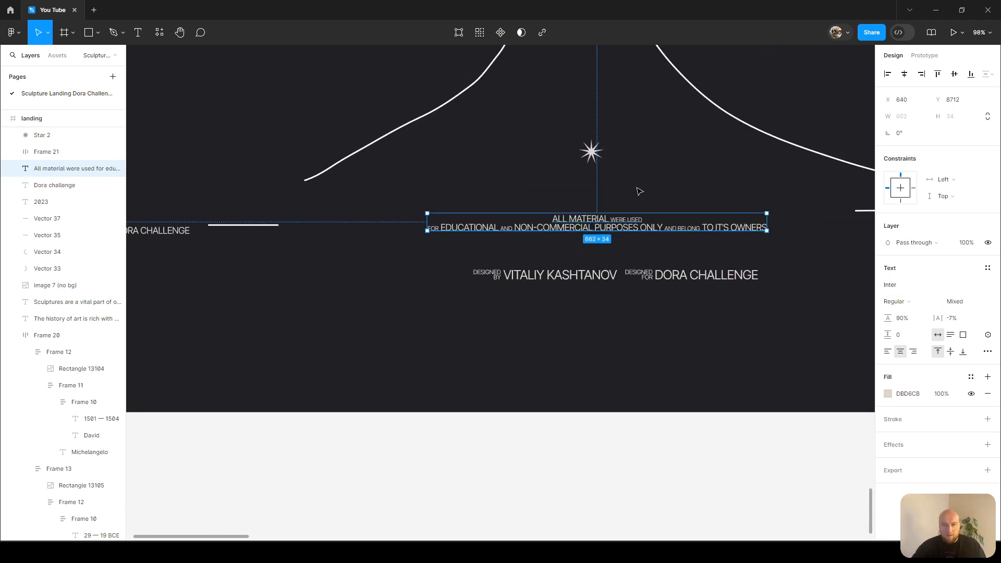
{"action": "key", "text": "Escape"}
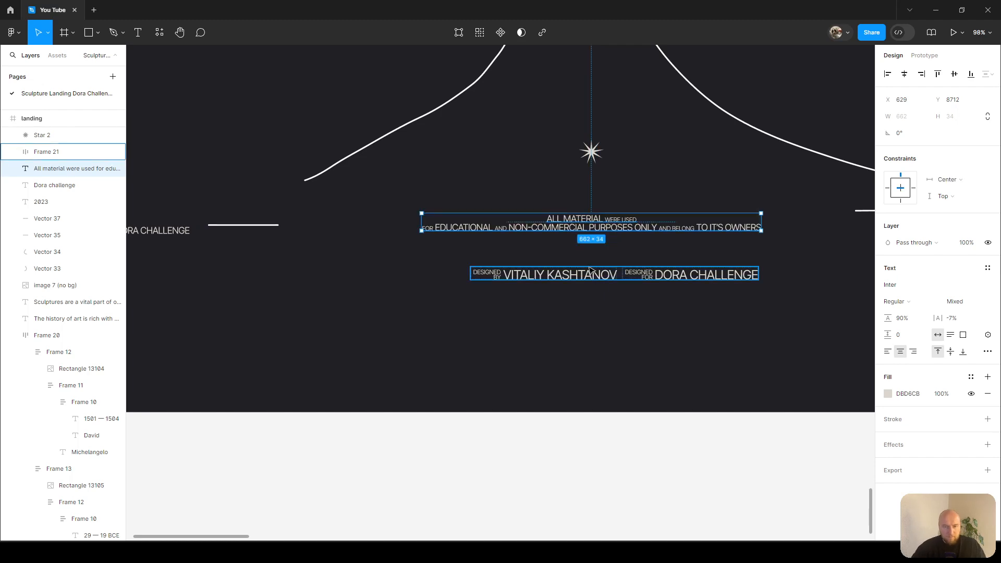
{"action": "left_click", "coordinate": [584, 275]}
{"action": "key", "text": "alt"}
{"action": "left_click_drag", "start_coordinate": [581, 276], "coordinate": [582, 250]}
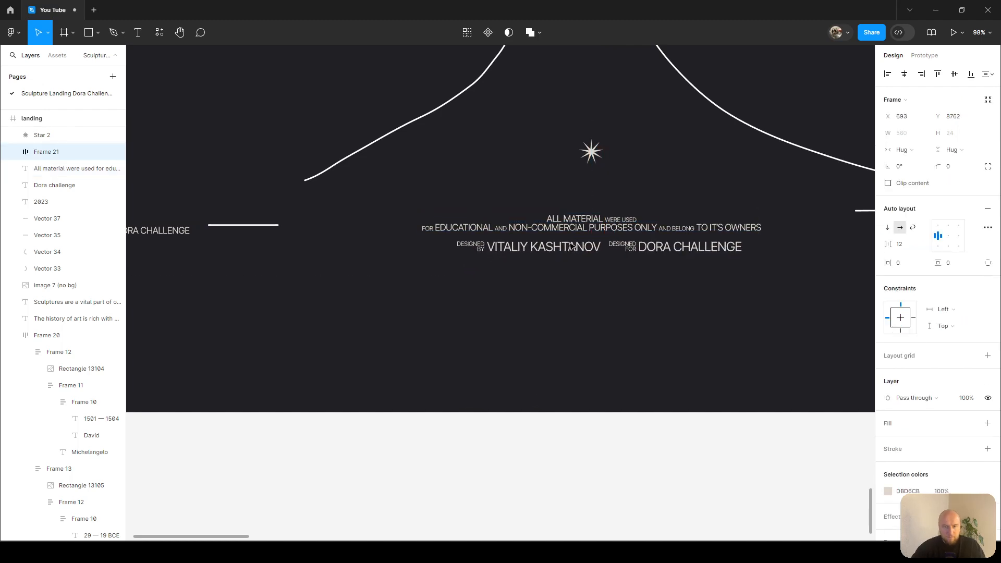
Stack the disclaimer and credits row in a vertical auto layout with 0 spacing.
{"action": "left_click", "coordinate": [624, 217], "text": "shift"}
{"action": "key", "text": "shift+a"}
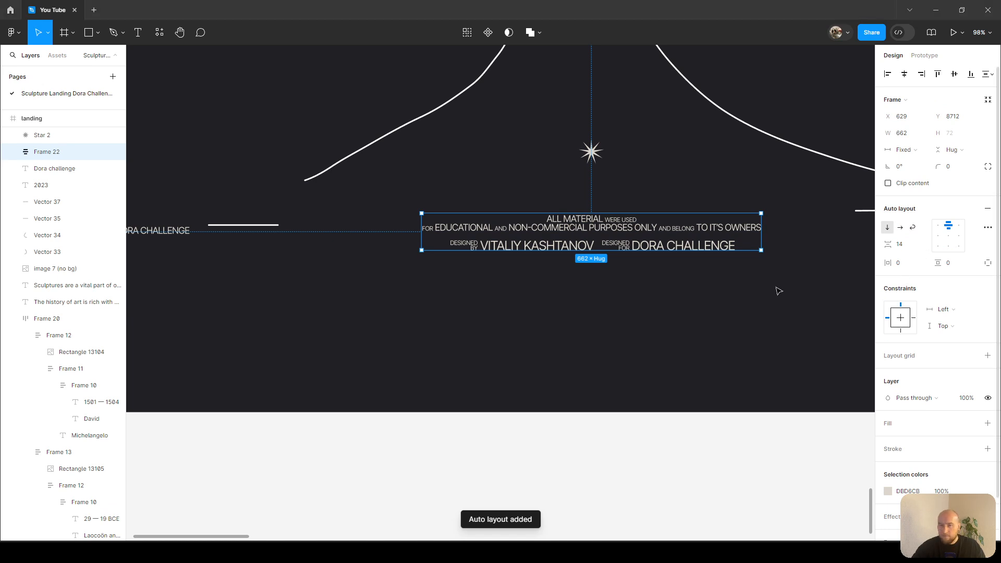
{"action": "scroll", "coordinate": [627, 238], "scroll_direction": "up", "scroll_amount": 4}
{"action": "left_click", "coordinate": [922, 245]}
{"action": "type", "text": "0"}
{"action": "key", "text": "Return"}
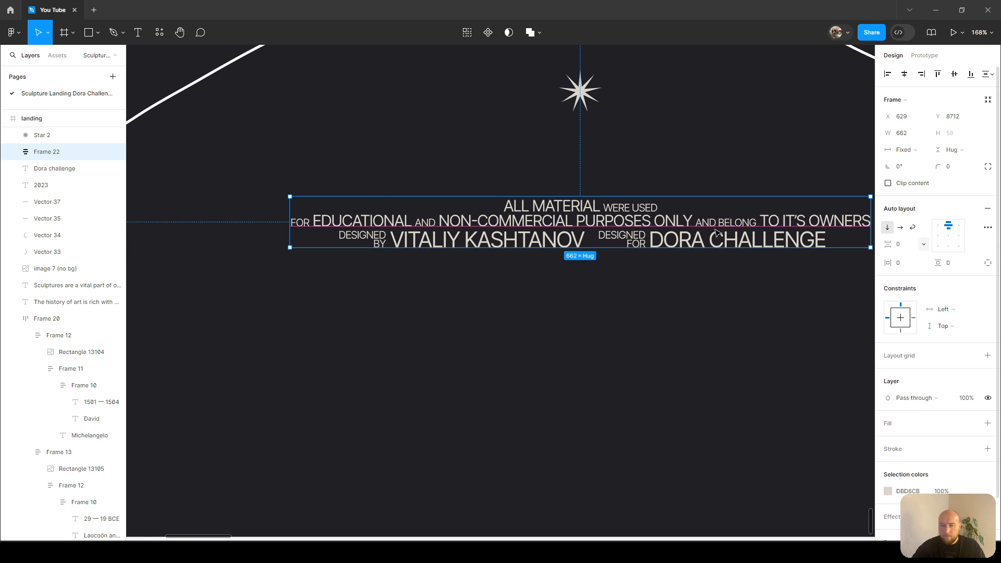
Set the vertical gap between the disclaimer and the credits row to 8.
{"action": "double_click", "coordinate": [553, 223]}
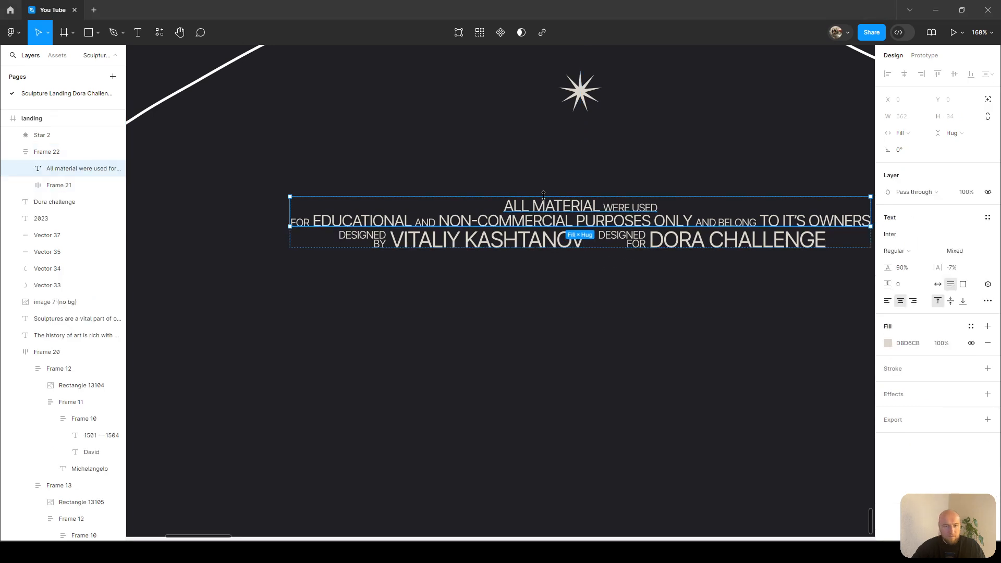
{"action": "key", "text": "Escape"}
{"action": "key", "text": "ctrl+z"}
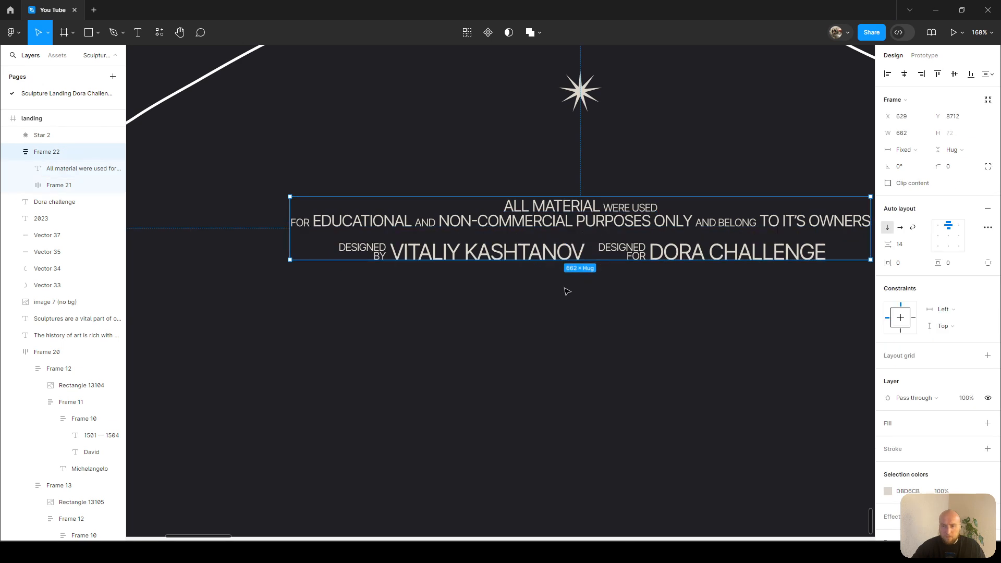
{"action": "scroll", "coordinate": [568, 291], "scroll_direction": "up", "scroll_amount": 3}
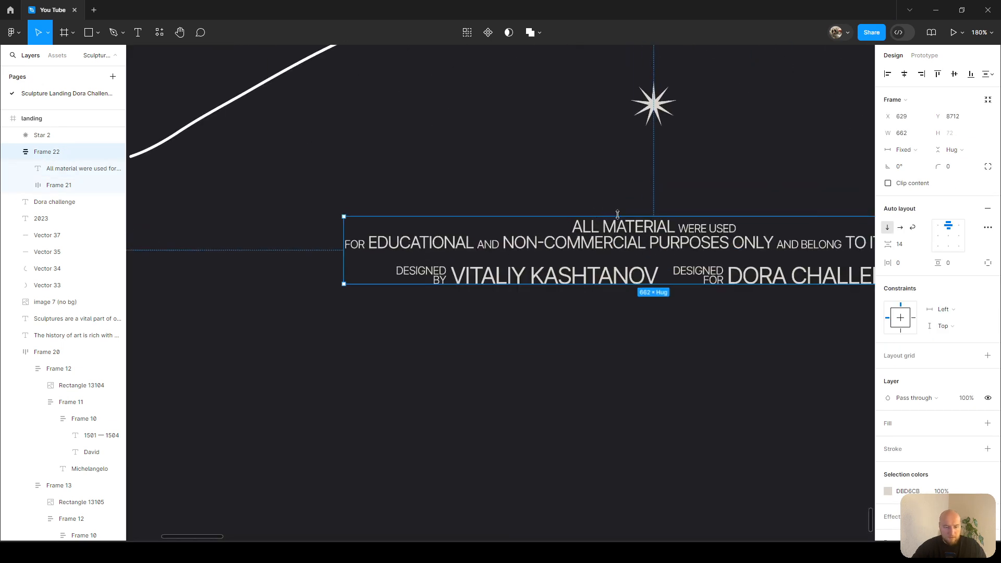
{"action": "key", "text": "ctrl+shift+z"}
{"action": "left_click", "coordinate": [908, 245]}
{"action": "type", "text": "8"}
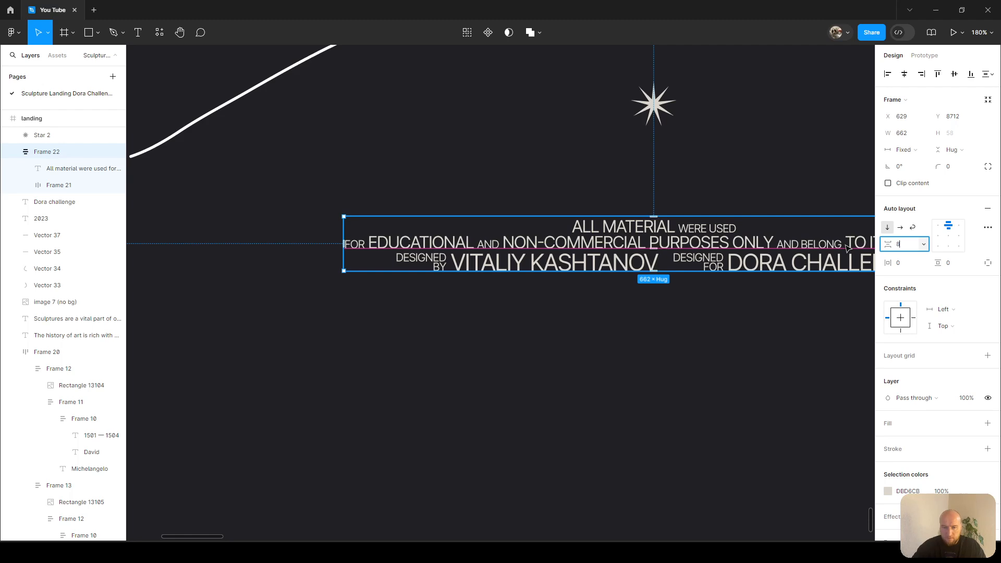
{"action": "key", "text": "Return"}
Increase the disclaimer text's line height to about 100%.
{"action": "left_click", "coordinate": [846, 244]}
{"action": "left_click_drag", "start_coordinate": [889, 268], "coordinate": [893, 268]}
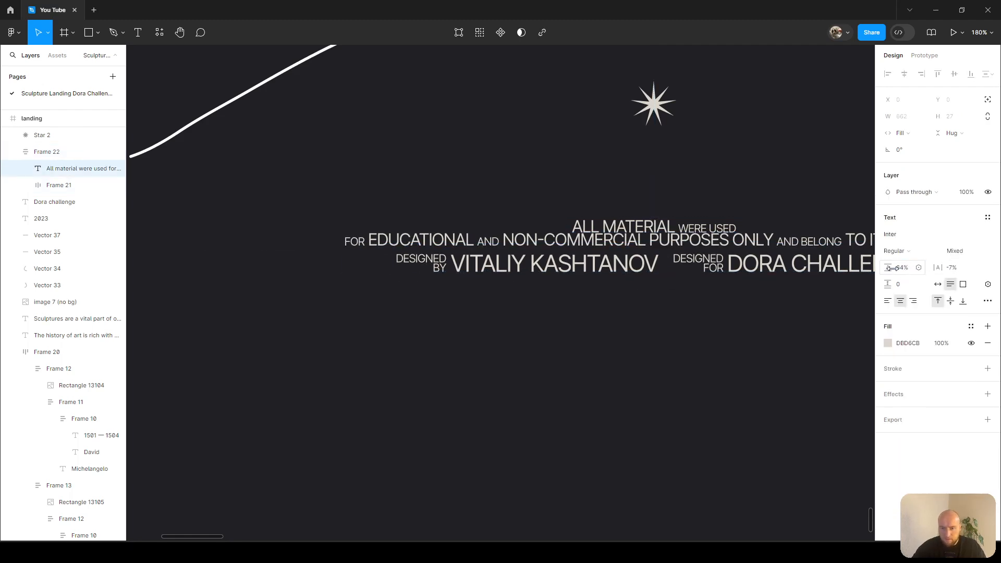
{"action": "left_click", "coordinate": [899, 269]}
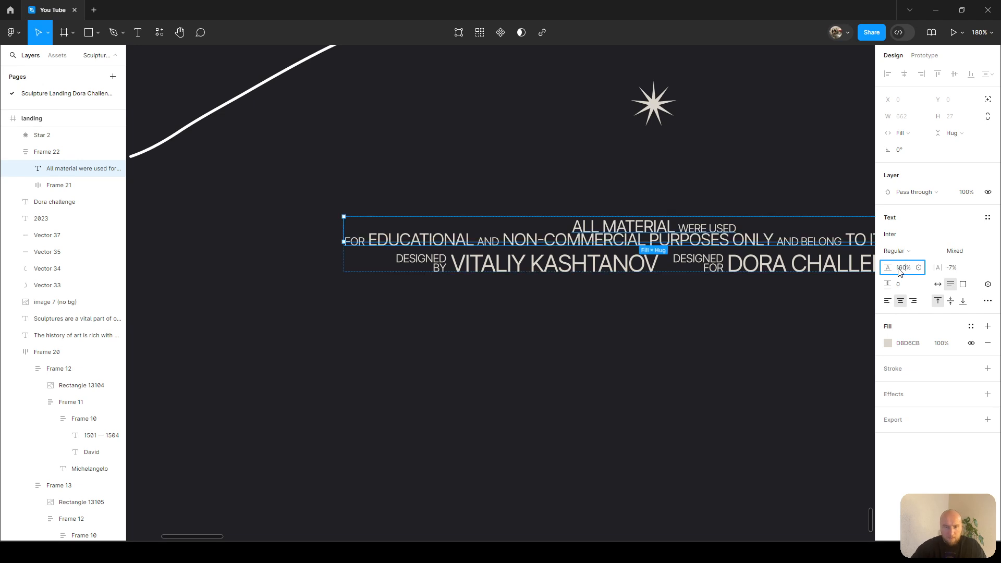
{"action": "scroll", "coordinate": [515, 380], "scroll_direction": "right", "scroll_amount": 3}
{"action": "left_click", "coordinate": [514, 381]}
Set the vertical gap between the disclaimer and the credits row back to 0.
{"action": "scroll", "coordinate": [515, 375], "scroll_direction": "down", "scroll_amount": 5}
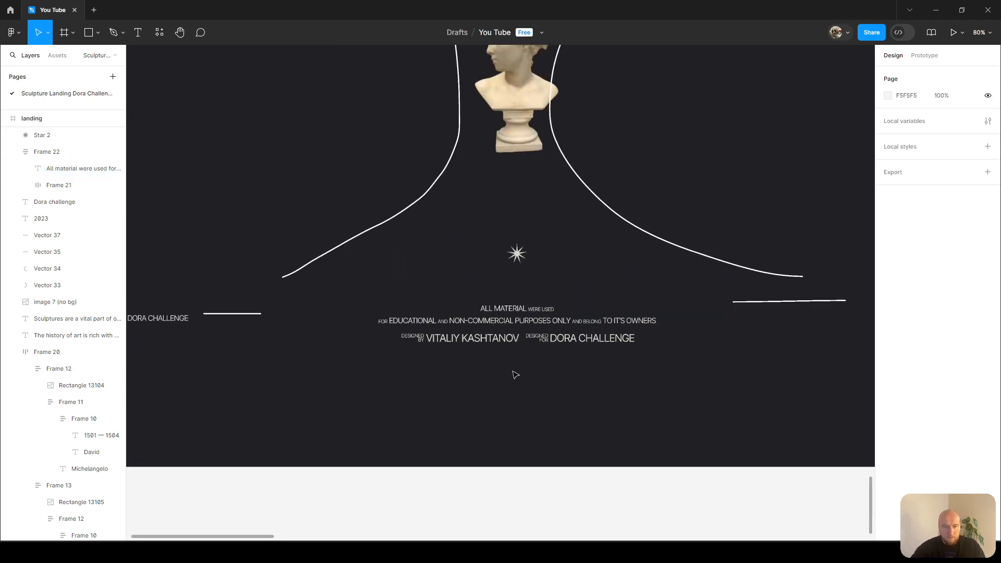
{"action": "scroll", "coordinate": [516, 353], "scroll_direction": "up", "scroll_amount": 5}
{"action": "left_click", "coordinate": [522, 292]}
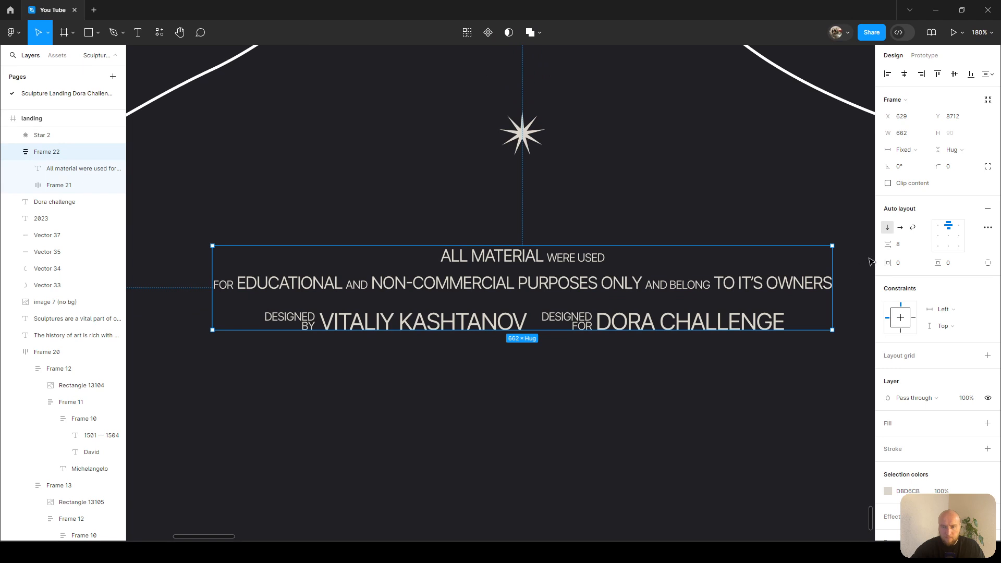
{"action": "left_click_drag", "start_coordinate": [906, 248], "coordinate": [858, 245]}
{"action": "type", "text": "0"}
{"action": "key", "text": "Return"}
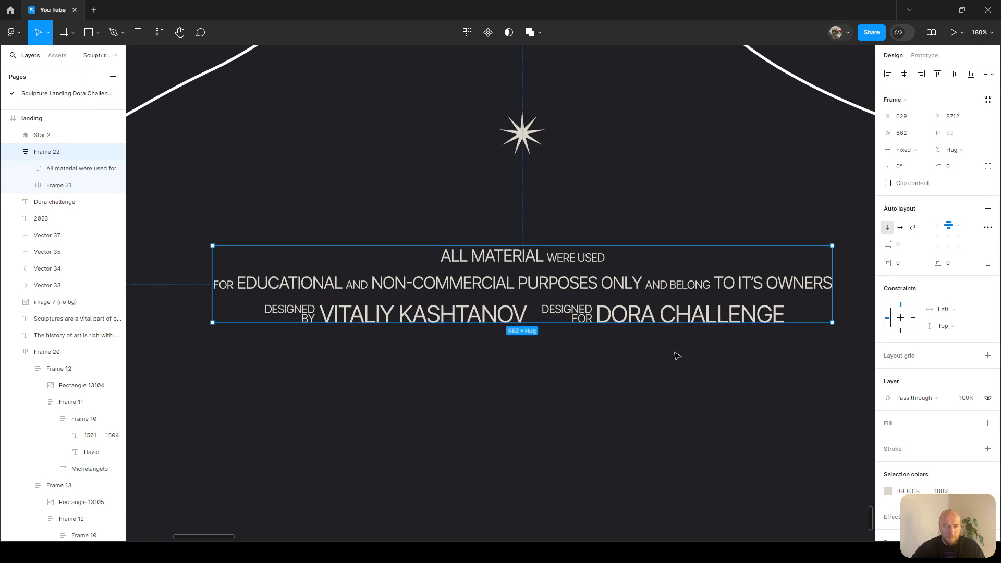
Select the disclaimer block together with the Dora challenge and 2023 labels and nudge them up.
{"action": "left_click", "coordinate": [638, 385]}
{"action": "scroll", "coordinate": [629, 371], "scroll_direction": "down", "scroll_amount": 3}
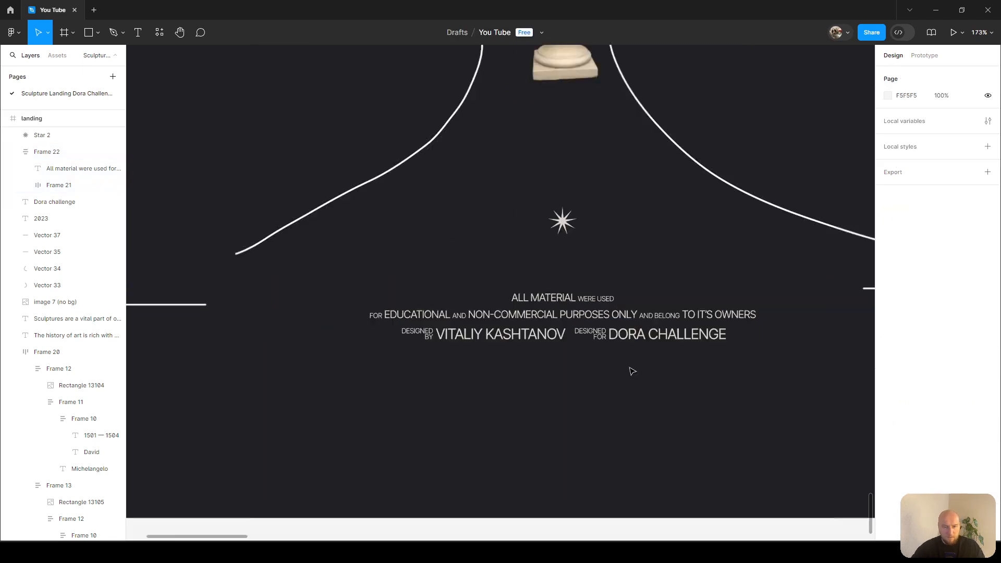
{"action": "left_click", "coordinate": [597, 303]}
{"action": "key", "text": "alt"}
{"action": "scroll", "coordinate": [210, 314], "scroll_direction": "down", "scroll_amount": 3}
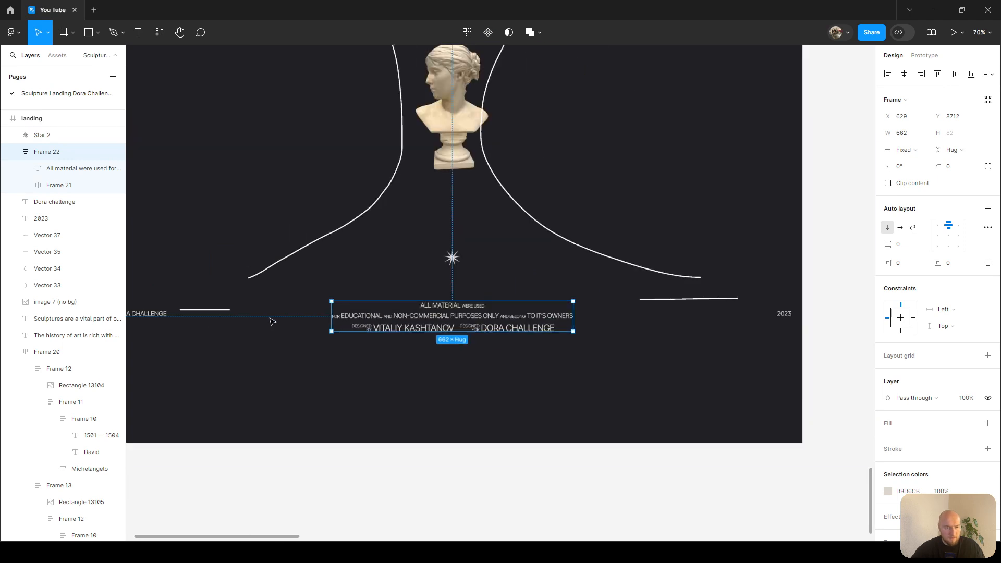
{"action": "scroll", "coordinate": [271, 320], "scroll_direction": "left", "scroll_amount": 3}
{"action": "left_click", "coordinate": [237, 314], "text": "shift"}
{"action": "scroll", "coordinate": [811, 322], "scroll_direction": "right", "scroll_amount": 3}
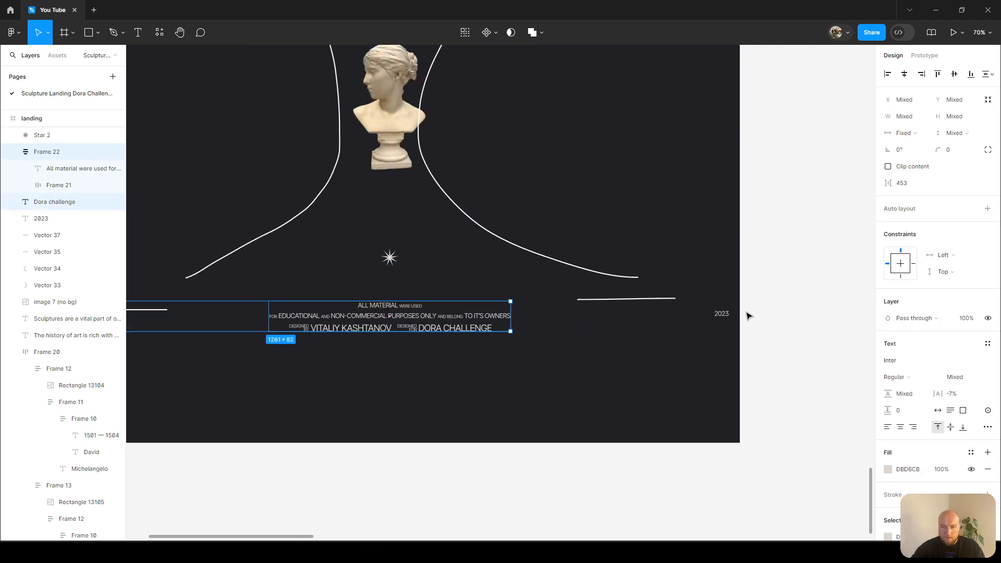
{"action": "left_click", "coordinate": [722, 314], "text": "shift"}
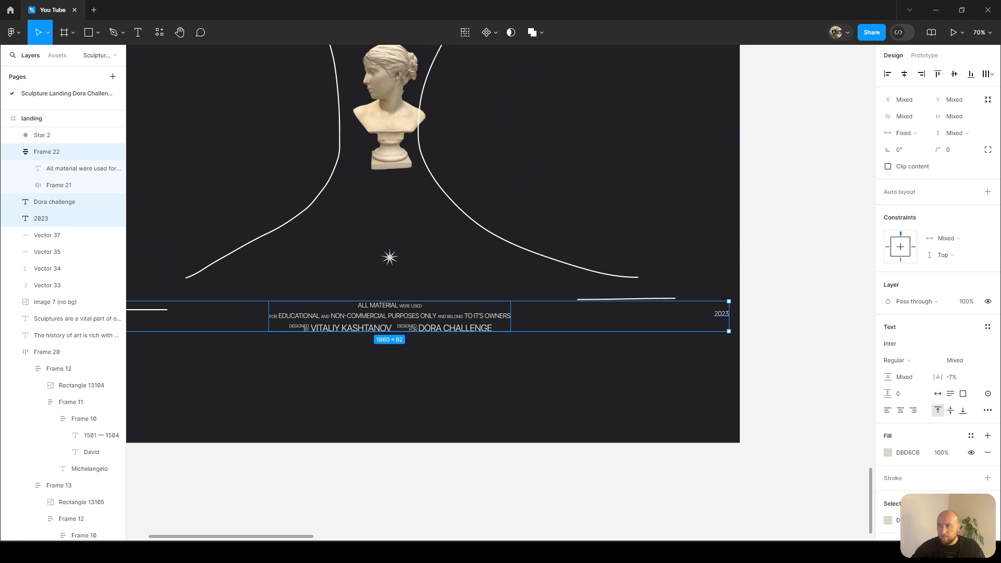
{"action": "scroll", "coordinate": [676, 251], "scroll_direction": "left", "scroll_amount": 2}
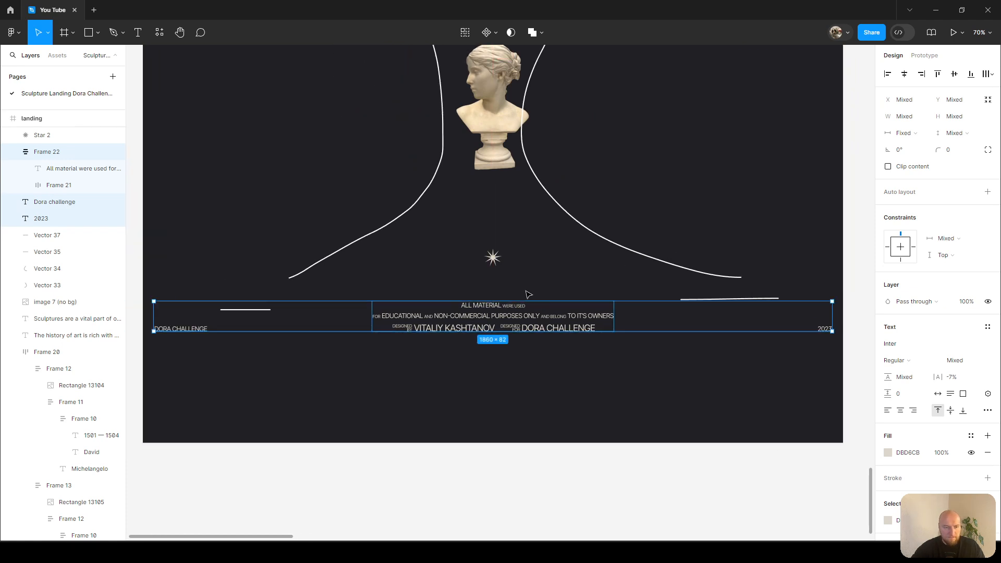
{"action": "key", "text": "alt"}
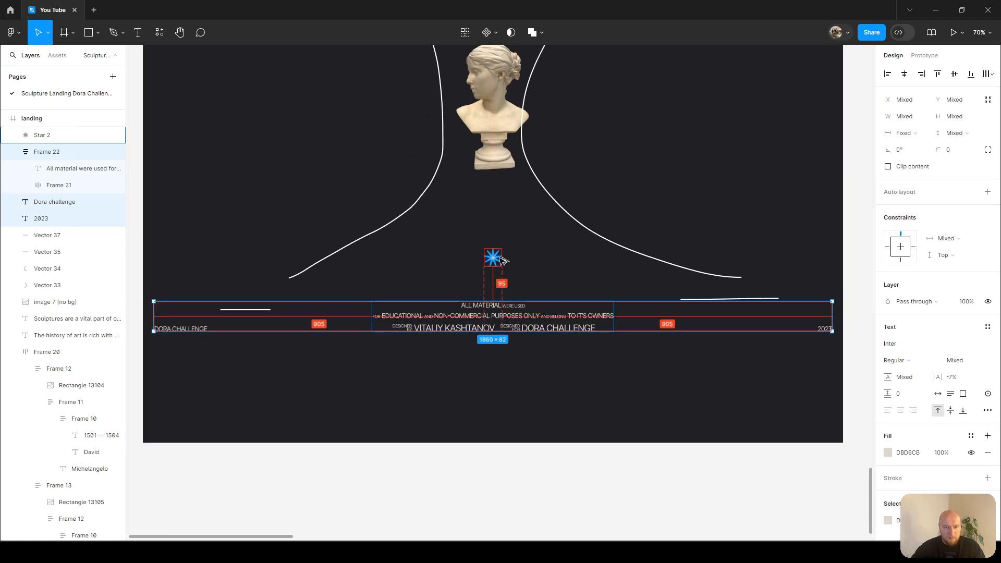
{"action": "key", "text": "Up"}
{"action": "key", "text": "Up"}
{"action": "key", "text": "Up"}
{"action": "key", "text": "Up"}
{"action": "key", "text": "Up"}
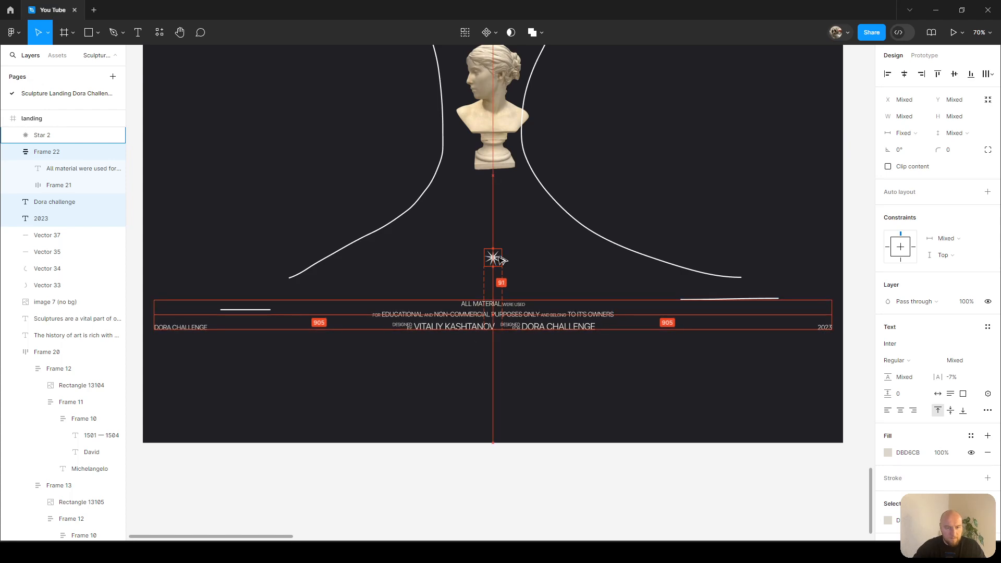
{"action": "key", "text": "shift+Up"}
{"action": "key", "text": "shift+Up"}
{"action": "key", "text": "shift+Up"}
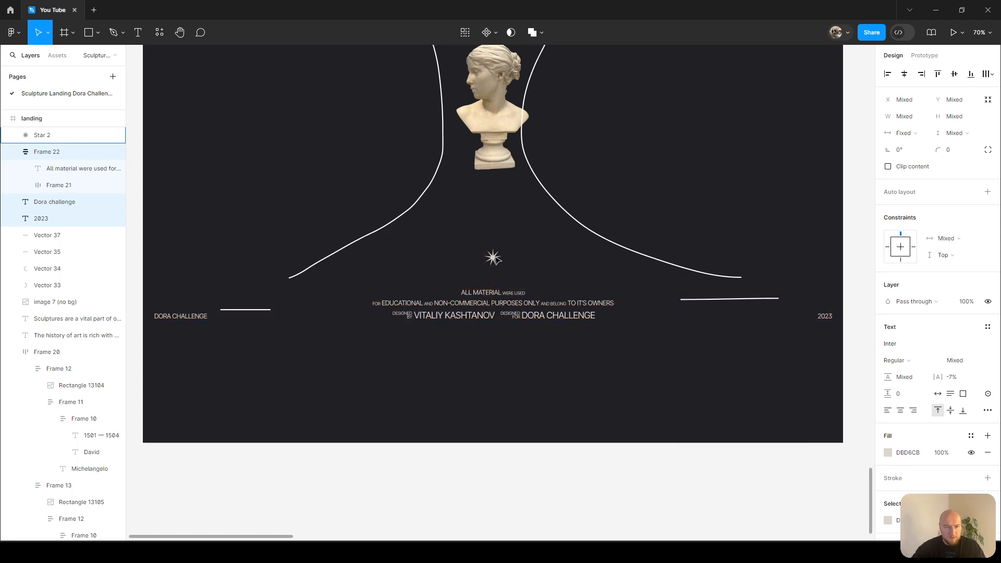
Try drawing a curved line across the footer with the Pencil tool.
{"action": "left_click", "coordinate": [502, 223]}
{"action": "key", "text": "shift+p"}
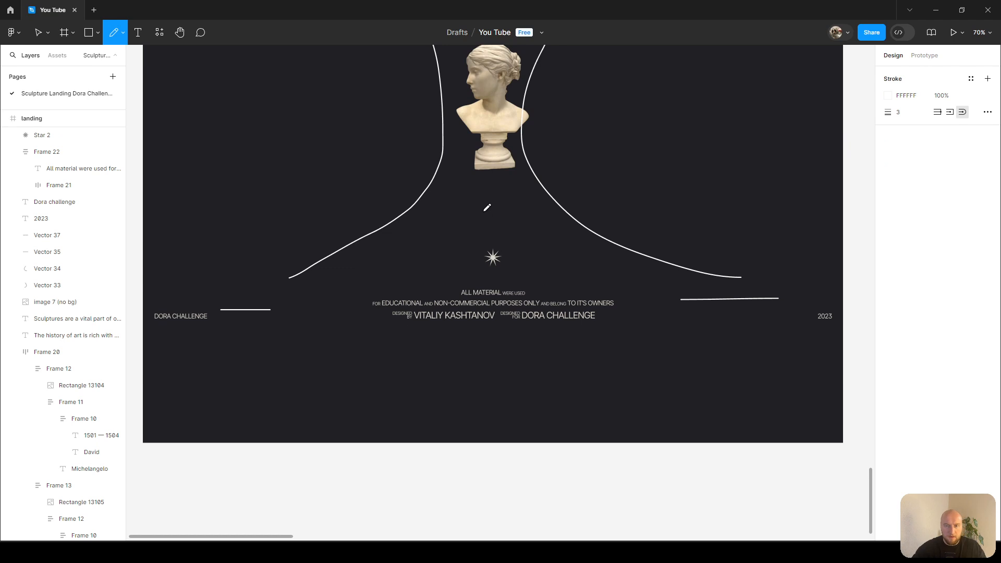
{"action": "mouse_move", "coordinate": [442, 95]}
{"action": "left_mouse_down"}
{"action": "mouse_move", "coordinate": [445, 144]}
{"action": "mouse_move", "coordinate": [384, 237]}
{"action": "mouse_move", "coordinate": [285, 278]}
{"action": "mouse_move", "coordinate": [183, 301]}
{"action": "mouse_move", "coordinate": [390, 293]}
{"action": "mouse_move", "coordinate": [485, 236]}
{"action": "mouse_move", "coordinate": [564, 273]}
{"action": "mouse_move", "coordinate": [725, 299]}
{"action": "mouse_move", "coordinate": [834, 294]}
{"action": "left_mouse_up"}
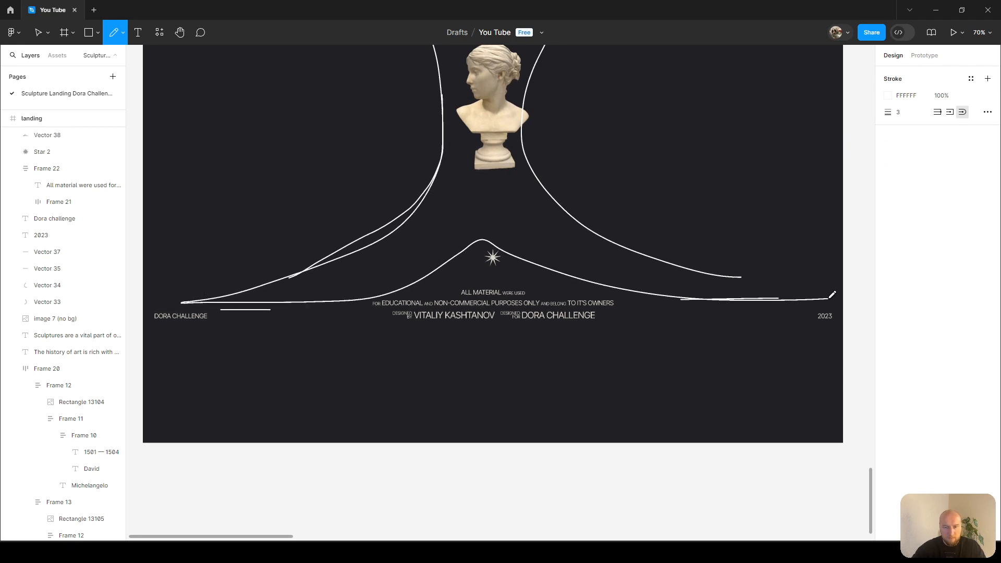
{"action": "key", "text": "ctrl+z"}
Delete the four curved decorative lines surrounding the star and footer.
{"action": "key", "text": "v"}
{"action": "left_click", "coordinate": [398, 218]}
{"action": "key", "text": "Delete"}
{"action": "left_click", "coordinate": [582, 219]}
{"action": "key", "text": "Delete"}
{"action": "left_click", "coordinate": [718, 300]}
{"action": "key", "text": "Delete"}
{"action": "left_click", "coordinate": [262, 312]}
{"action": "key", "text": "Delete"}
{"action": "left_click", "coordinate": [499, 291]}
{"action": "key", "text": "Escape"}
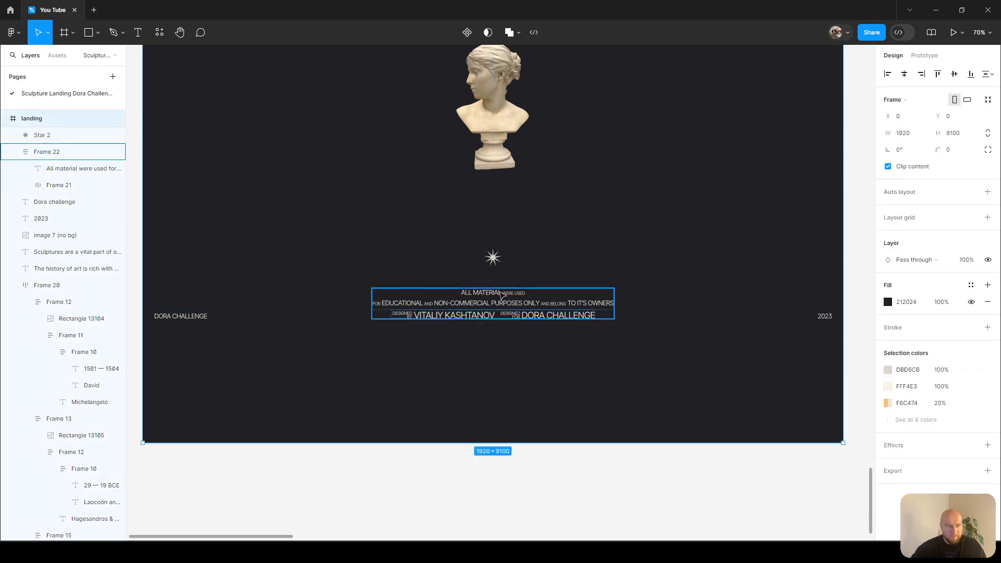
Shorten the landing frame to a height of 8788 so it ends just below the footer.
{"action": "left_click_drag", "start_coordinate": [566, 444], "coordinate": [587, 322]}
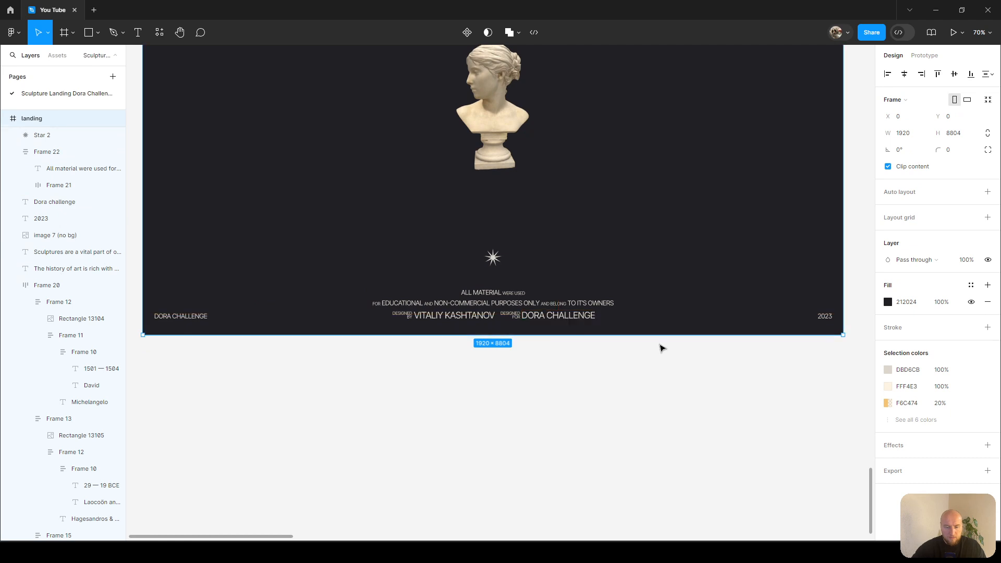
{"action": "key", "text": "ctrl+Up"}
{"action": "key", "text": "ctrl+Up"}
{"action": "key", "text": "ctrl+Up"}
{"action": "key", "text": "ctrl+Up"}
{"action": "key", "text": "ctrl+Up"}
{"action": "key", "text": "ctrl+Up"}
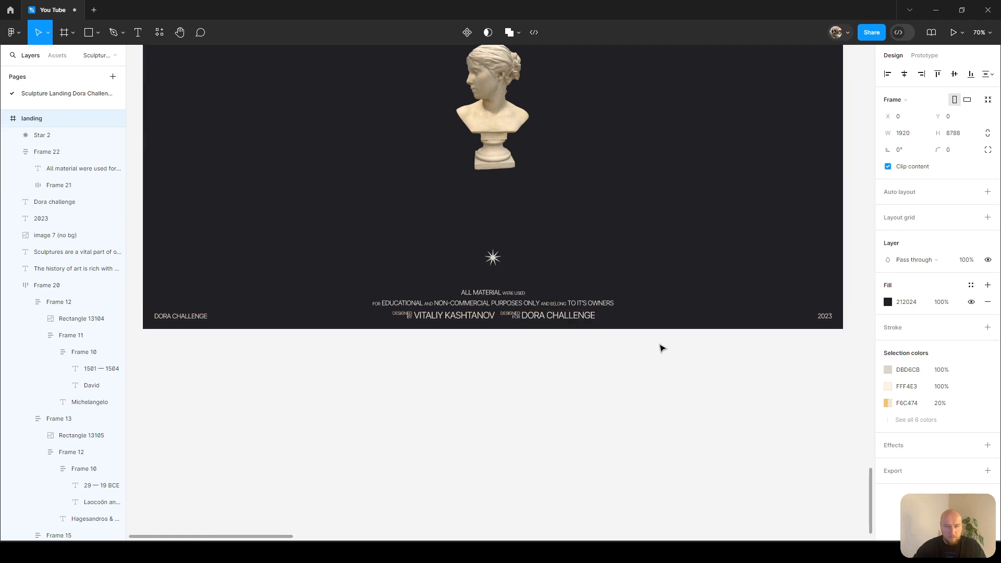
{"action": "key", "text": "ctrl+Down"}
{"action": "key", "text": "alt"}
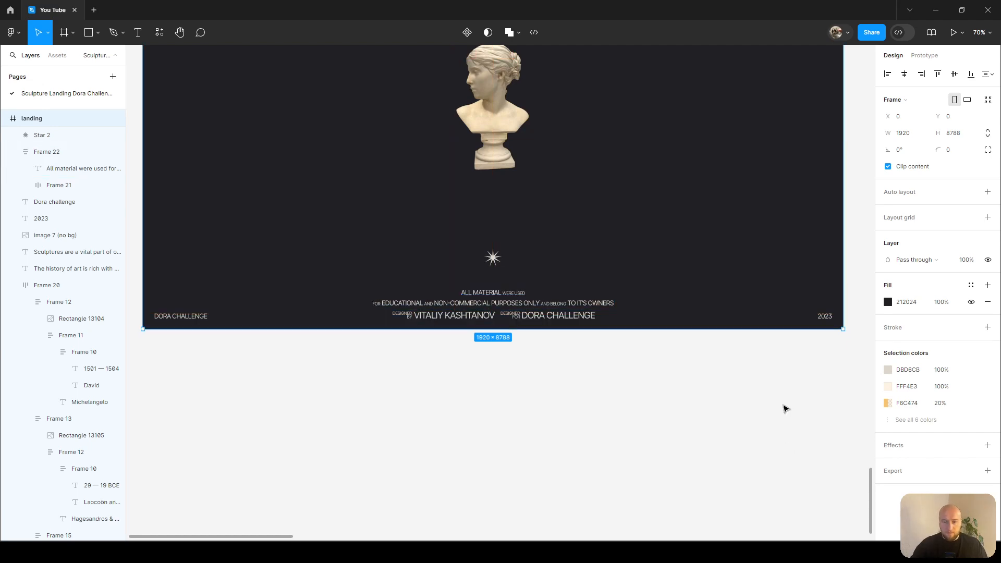
Preview the whole landing page at 100% zoom with the interface hidden, scrolling from top to footer.
{"action": "scroll", "coordinate": [786, 408], "scroll_direction": "up", "scroll_amount": 5}
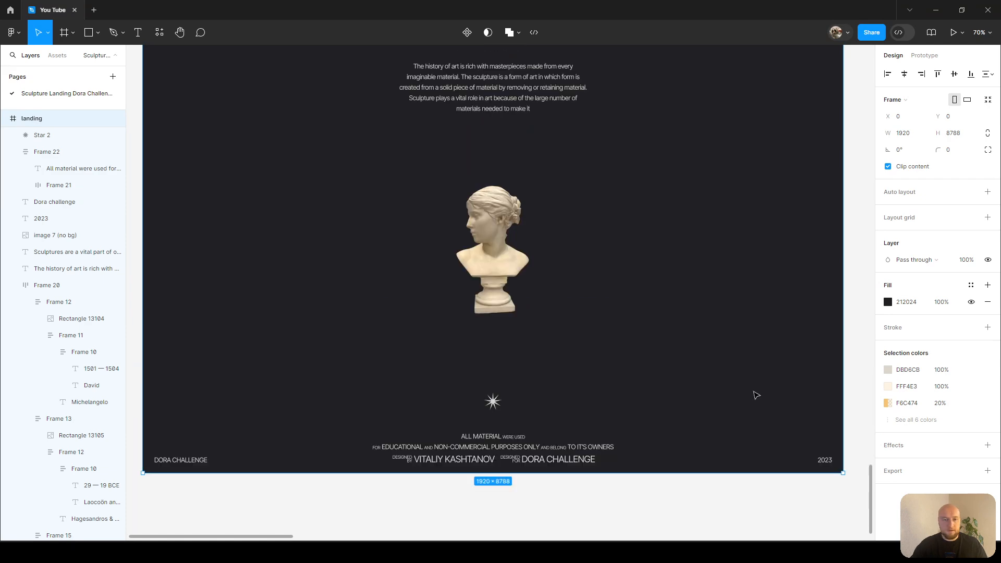
{"action": "scroll", "coordinate": [733, 340], "scroll_direction": "down", "scroll_amount": 3}
{"action": "scroll", "coordinate": [734, 340], "scroll_direction": "up", "scroll_amount": 20}
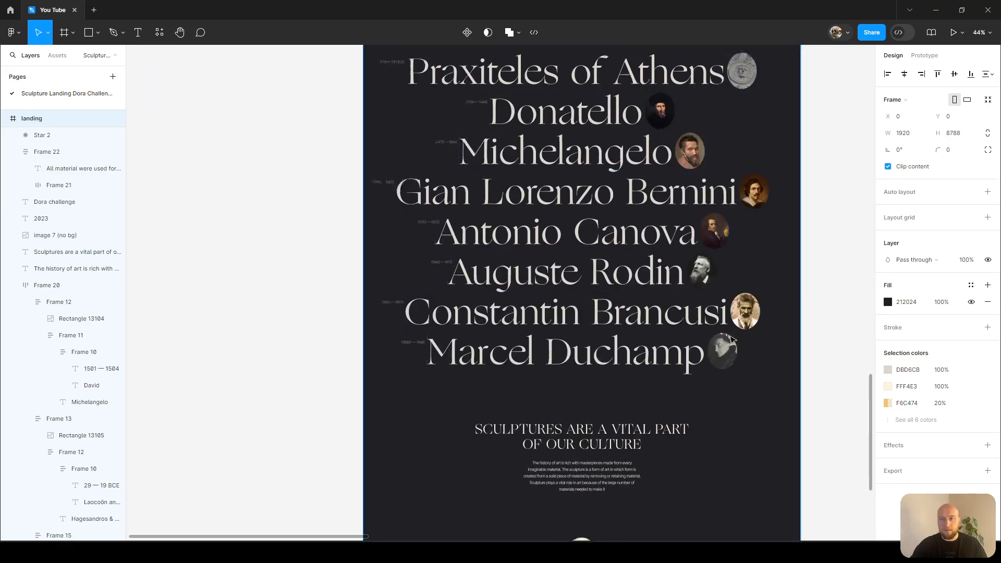
{"action": "scroll", "coordinate": [733, 340], "scroll_direction": "up", "scroll_amount": 10}
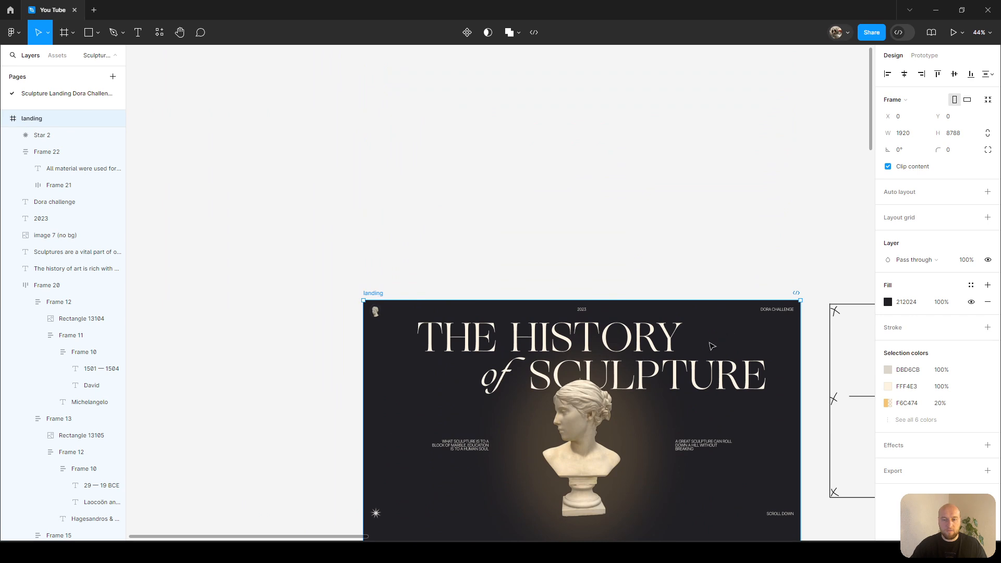
{"action": "scroll", "coordinate": [674, 245], "scroll_direction": "up", "scroll_amount": 3}
{"action": "left_click", "coordinate": [673, 217]}
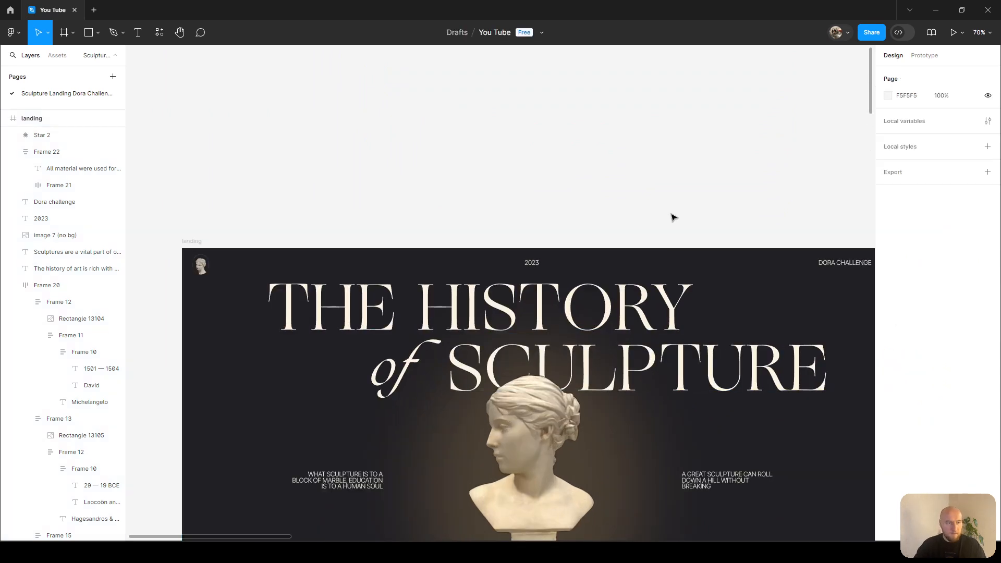
{"action": "key", "text": "ctrl+backslash"}
{"action": "key", "text": "shift+0"}
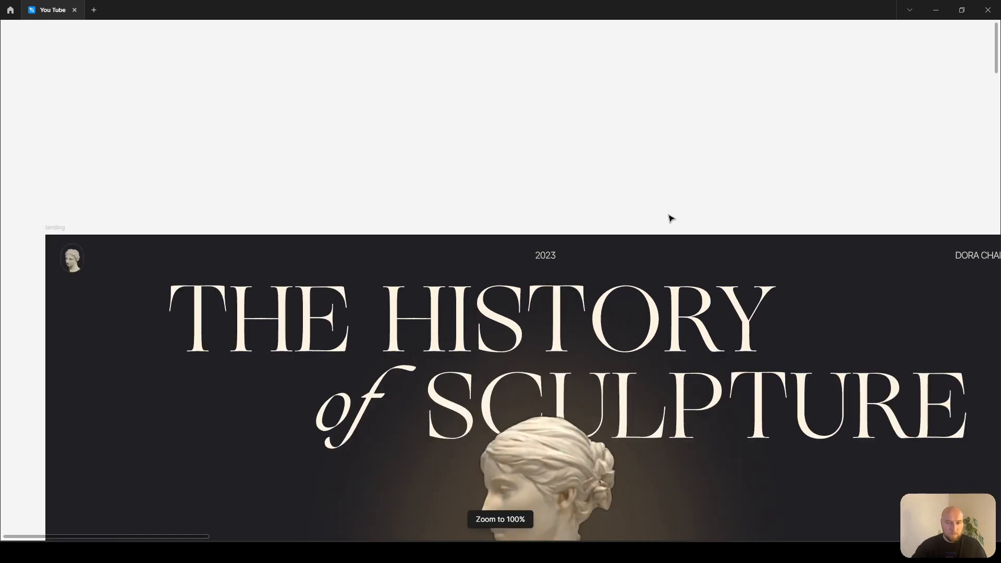
{"action": "scroll", "coordinate": [671, 218], "scroll_direction": "down", "scroll_amount": 4}
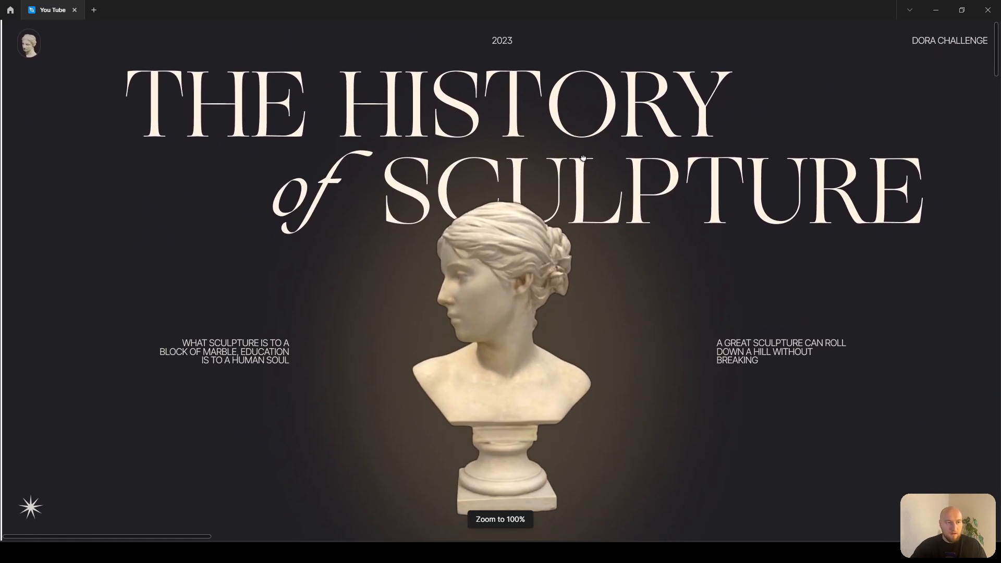
{"action": "scroll", "coordinate": [791, 162], "scroll_direction": "down", "scroll_amount": 2}
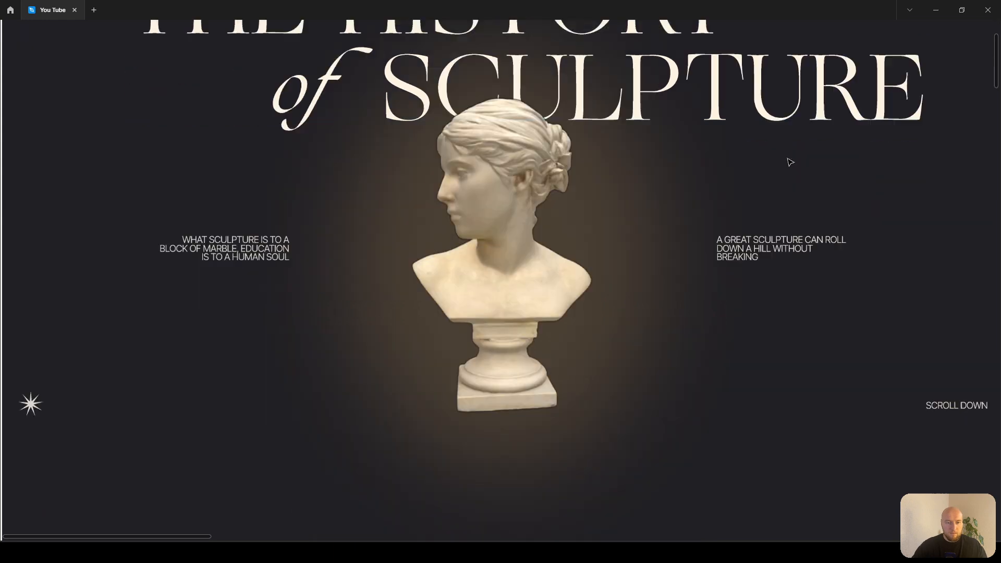
{"action": "scroll", "coordinate": [850, 134], "scroll_direction": "down", "scroll_amount": 10}
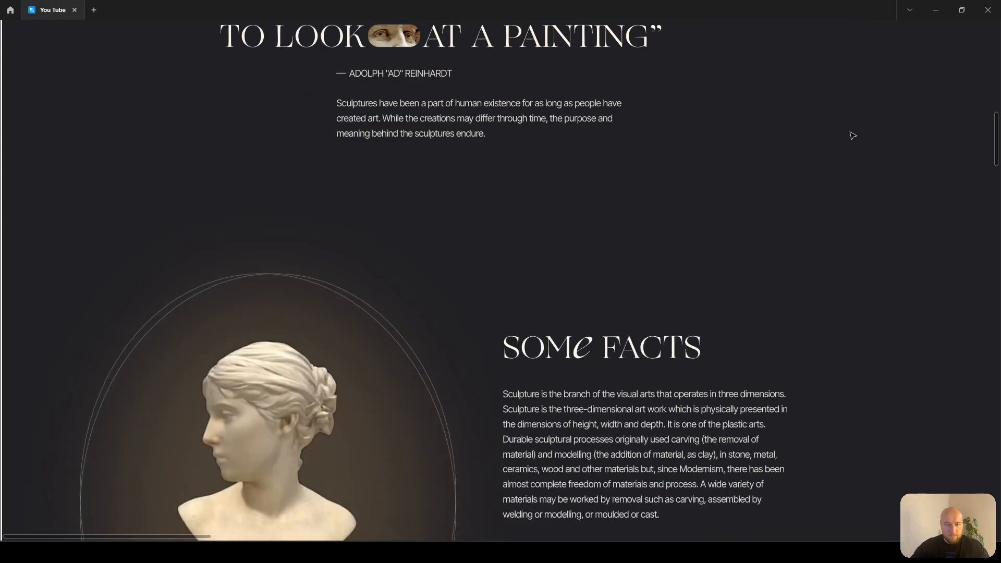
{"action": "scroll", "coordinate": [853, 136], "scroll_direction": "down", "scroll_amount": 10}
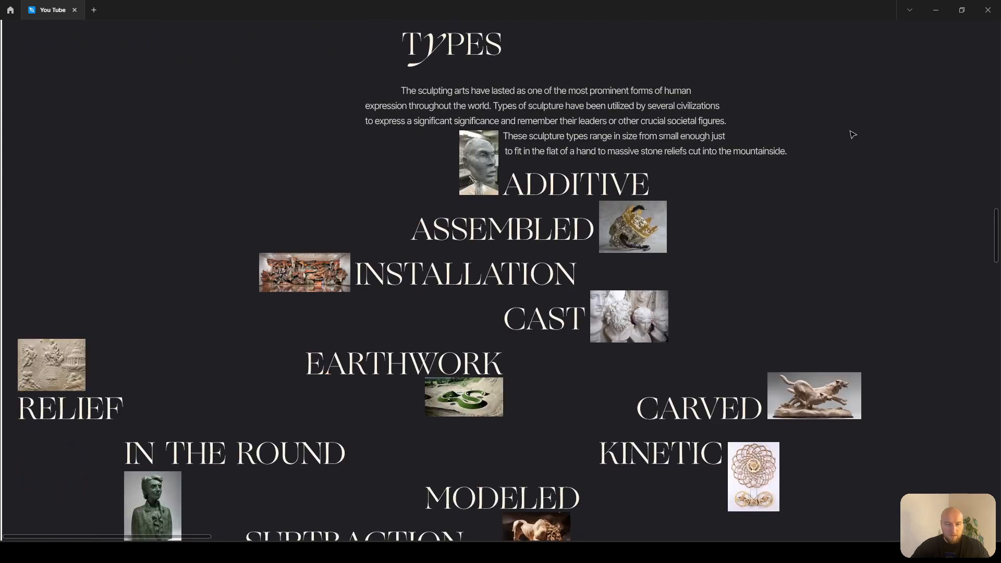
{"action": "scroll", "coordinate": [853, 135], "scroll_direction": "down", "scroll_amount": 3}
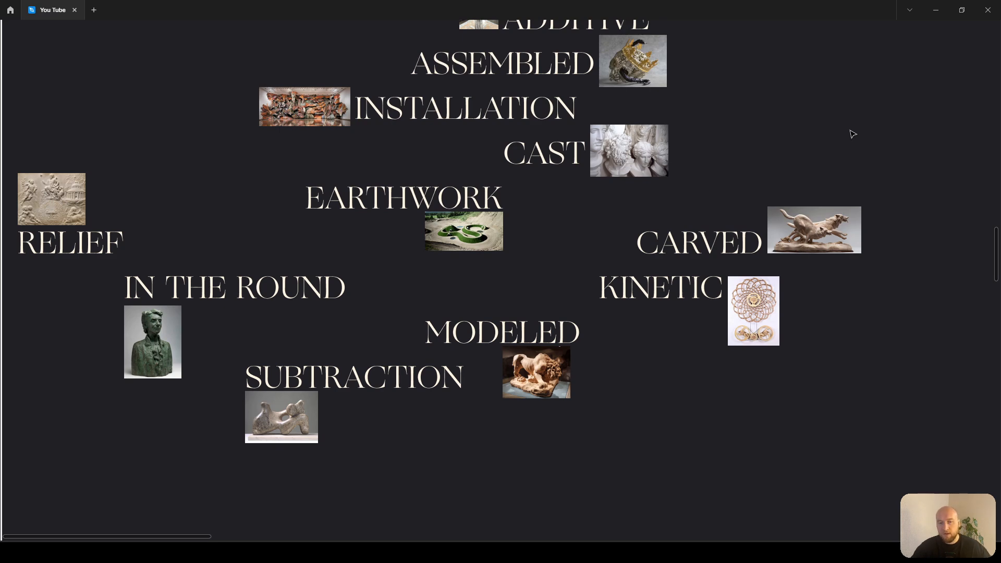
{"action": "scroll", "coordinate": [854, 135], "scroll_direction": "down", "scroll_amount": 10}
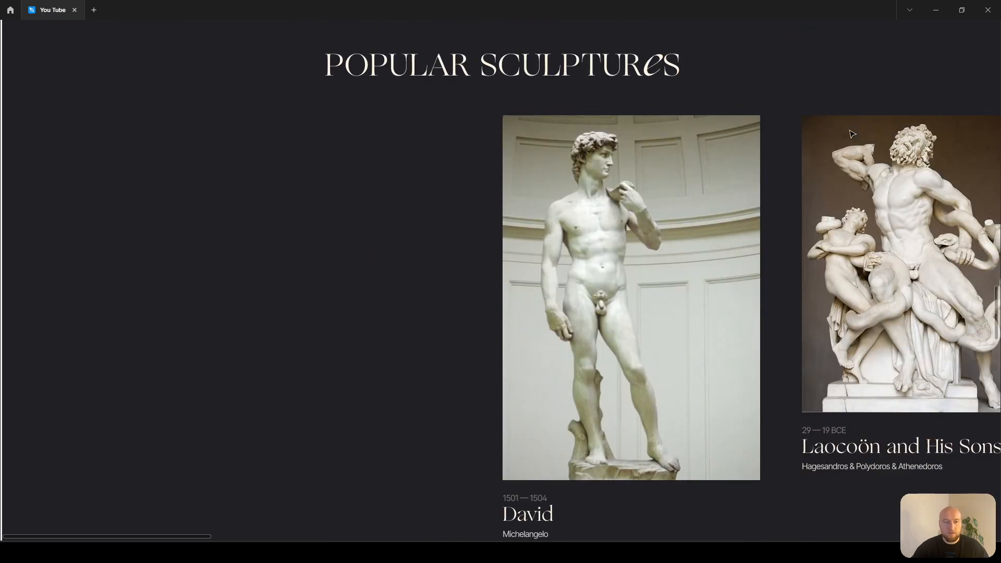
{"action": "scroll", "coordinate": [853, 135], "scroll_direction": "down", "scroll_amount": 6}
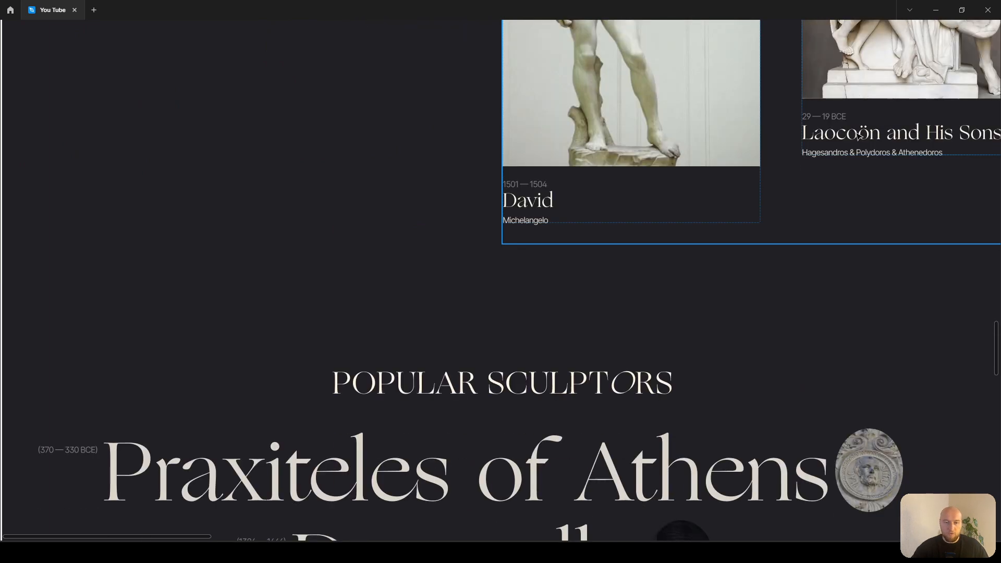
{"action": "scroll", "coordinate": [859, 135], "scroll_direction": "down", "scroll_amount": 2}
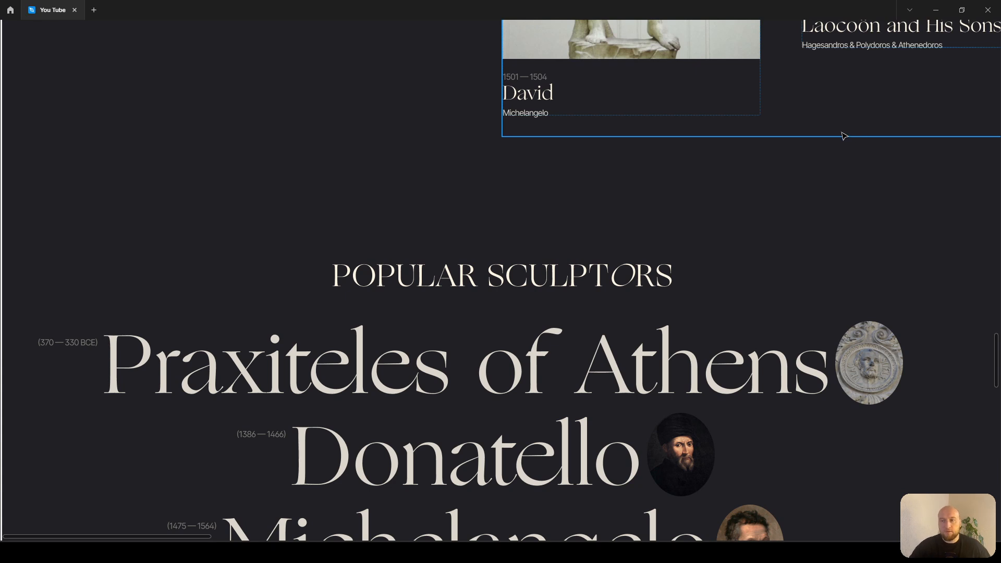
{"action": "scroll", "coordinate": [843, 136], "scroll_direction": "down", "scroll_amount": 1}
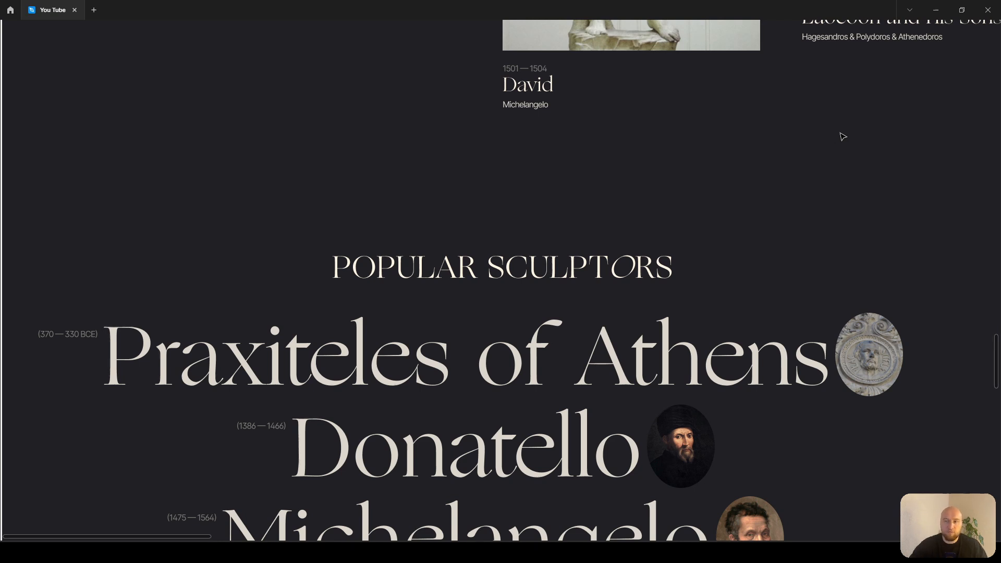
{"action": "scroll", "coordinate": [843, 136], "scroll_direction": "down", "scroll_amount": 10}
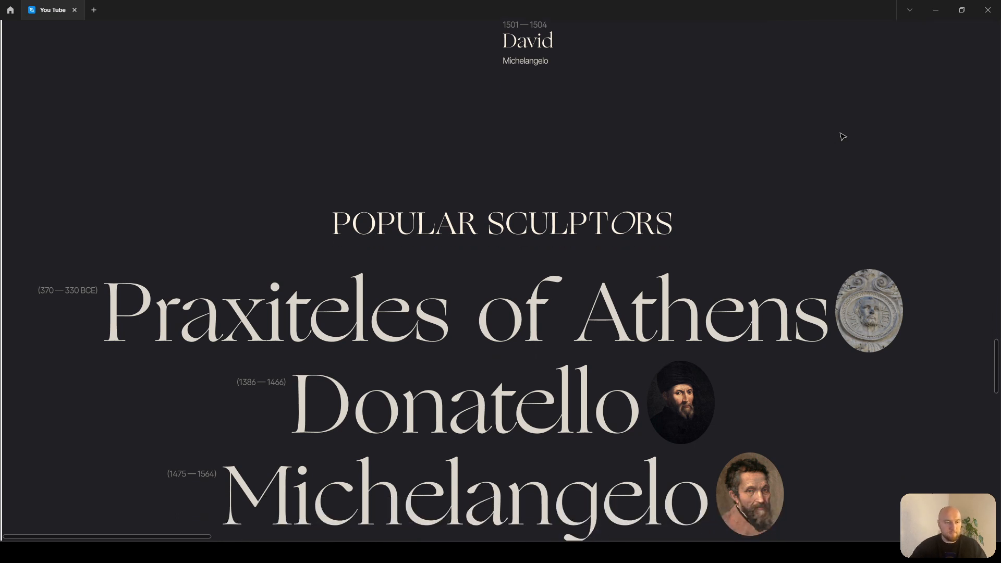
{"action": "scroll", "coordinate": [843, 137], "scroll_direction": "down", "scroll_amount": 13}
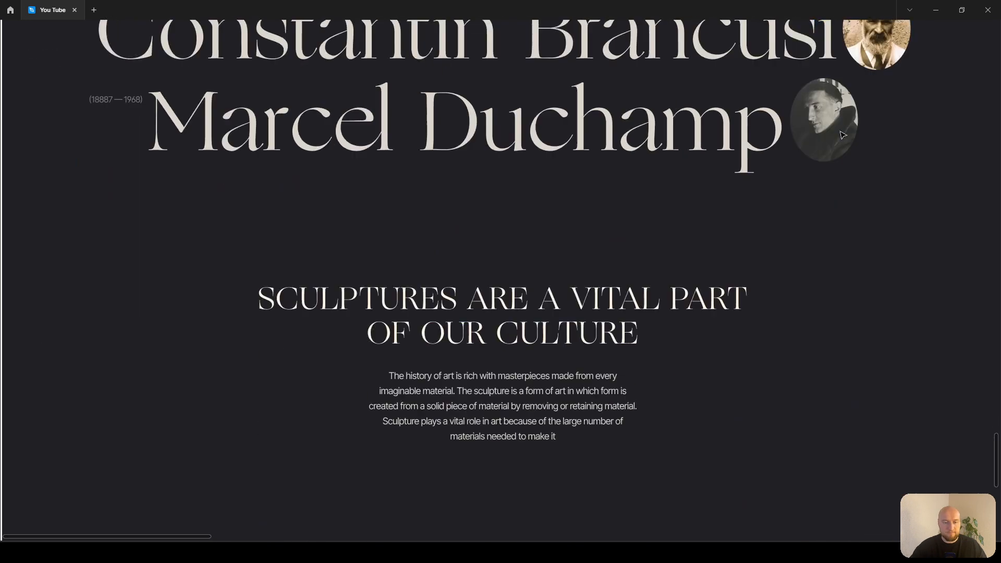
{"action": "scroll", "coordinate": [844, 133], "scroll_direction": "down", "scroll_amount": 3}
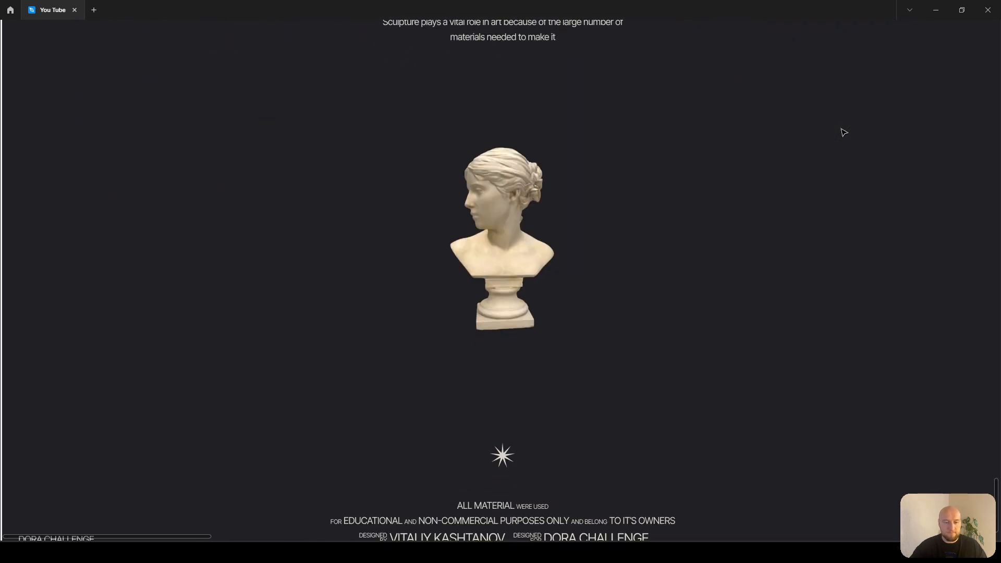